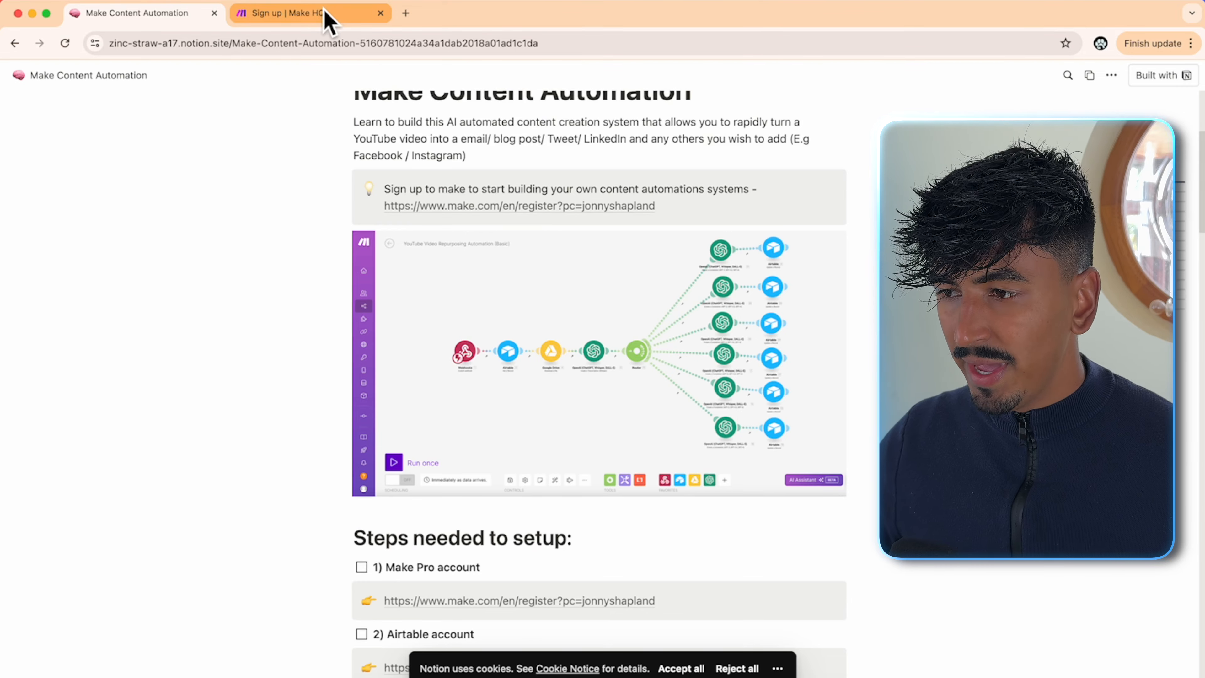
- Create a free Make account by signing up with a Google account
click(323, 15)
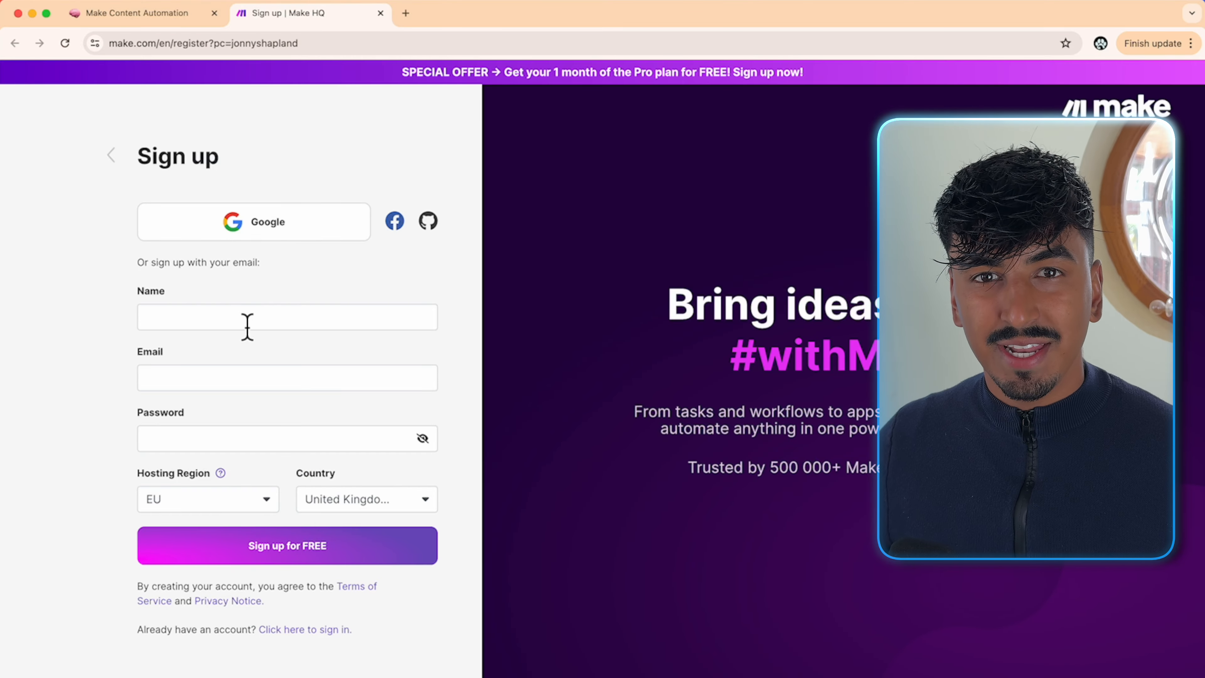
click(248, 327)
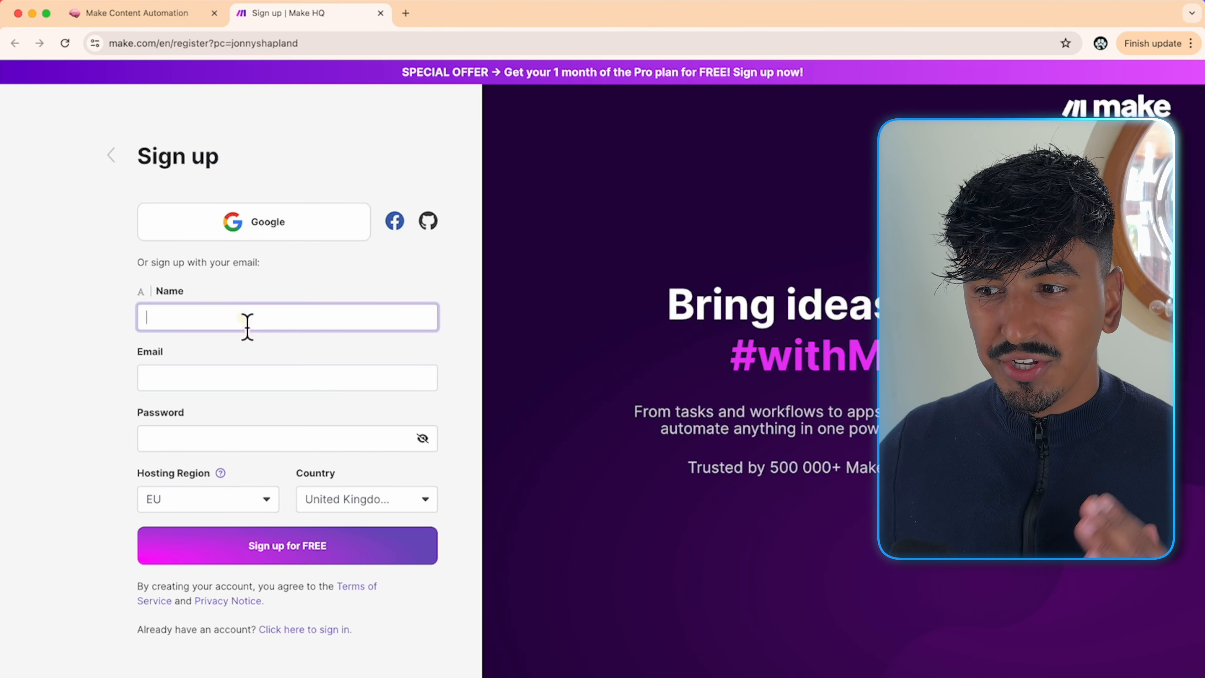
click(256, 225)
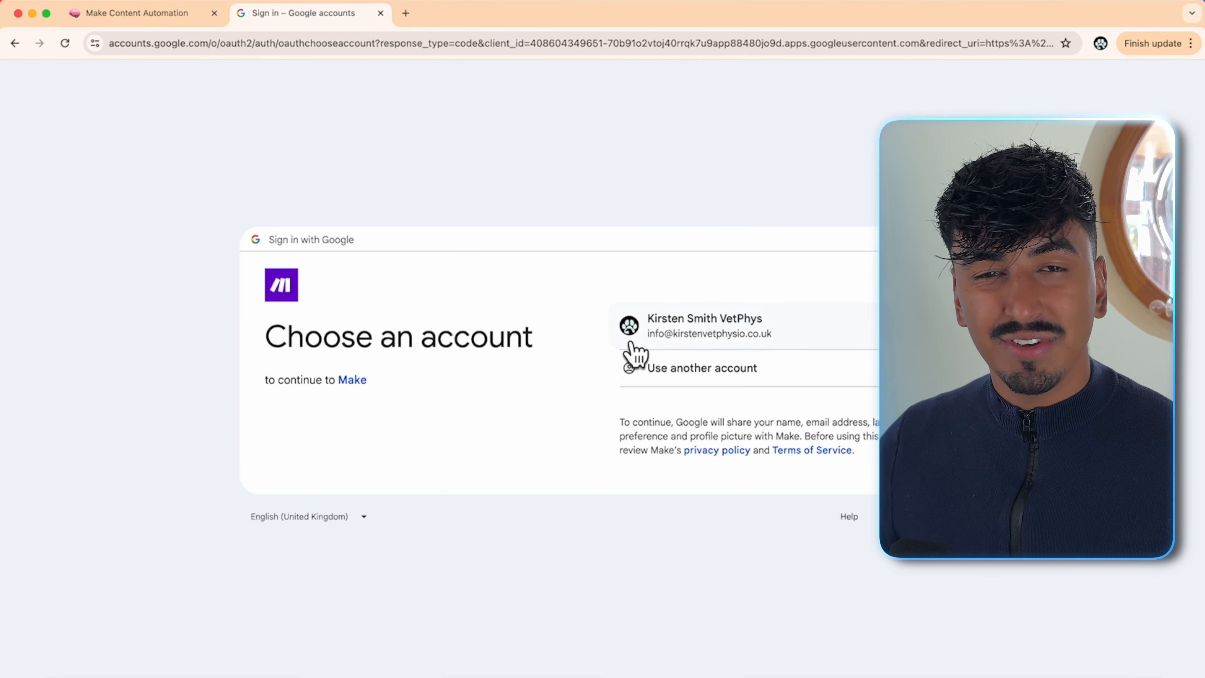
click(659, 342)
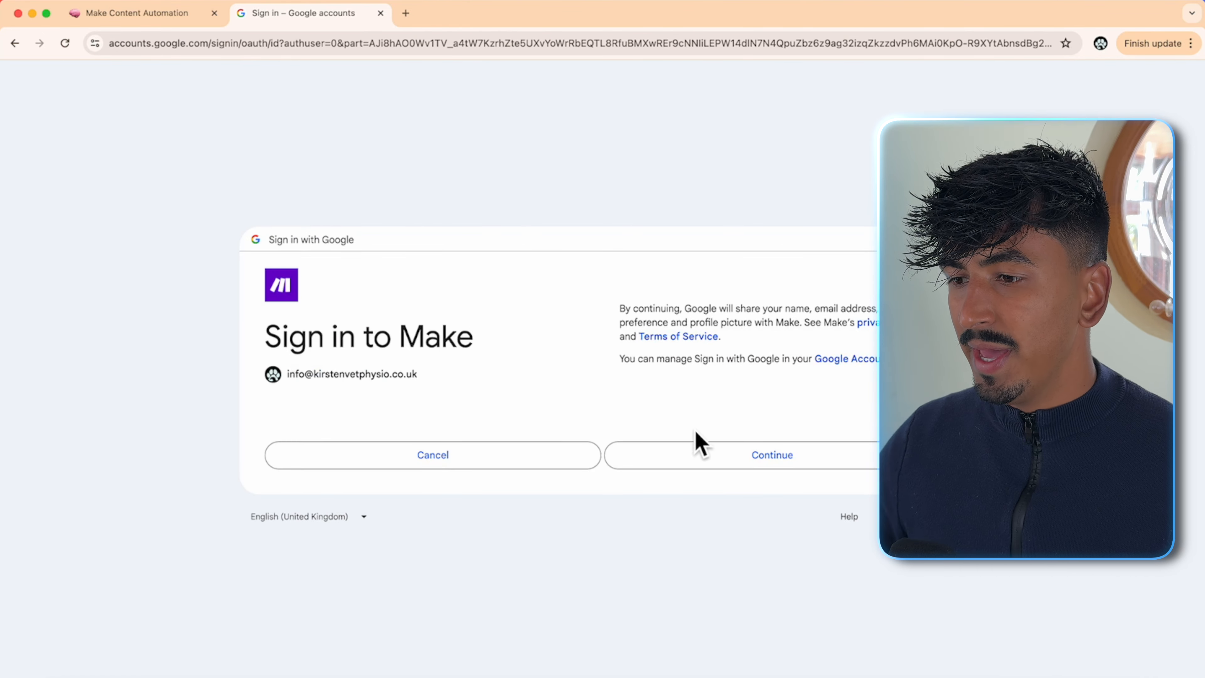
click(707, 454)
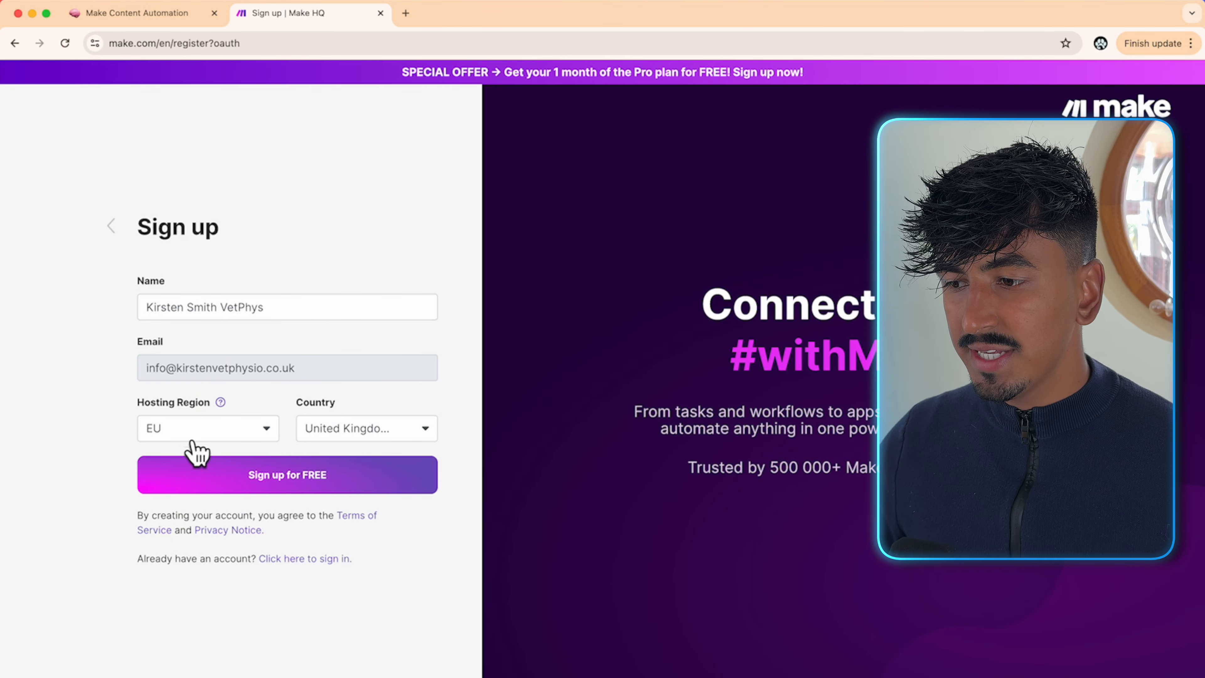
click(281, 475)
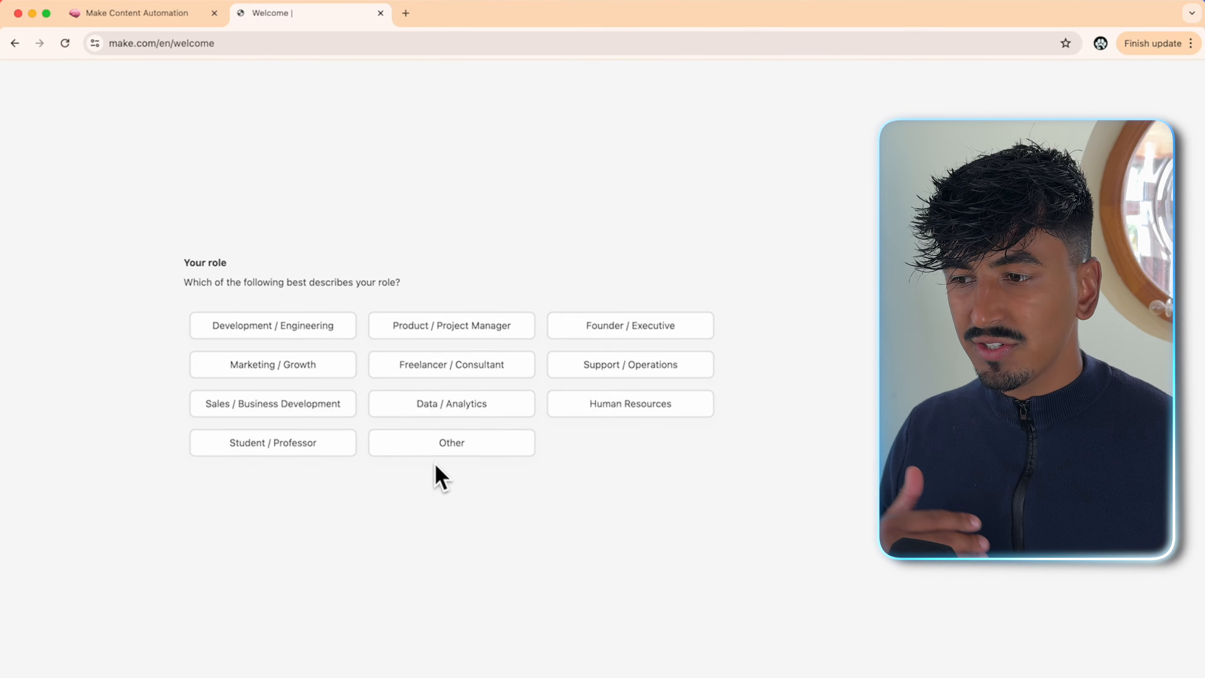
- Complete onboarding (AI use case, no automation experience, heard via YouTube) and view the empty Scenarios list
click(436, 463)
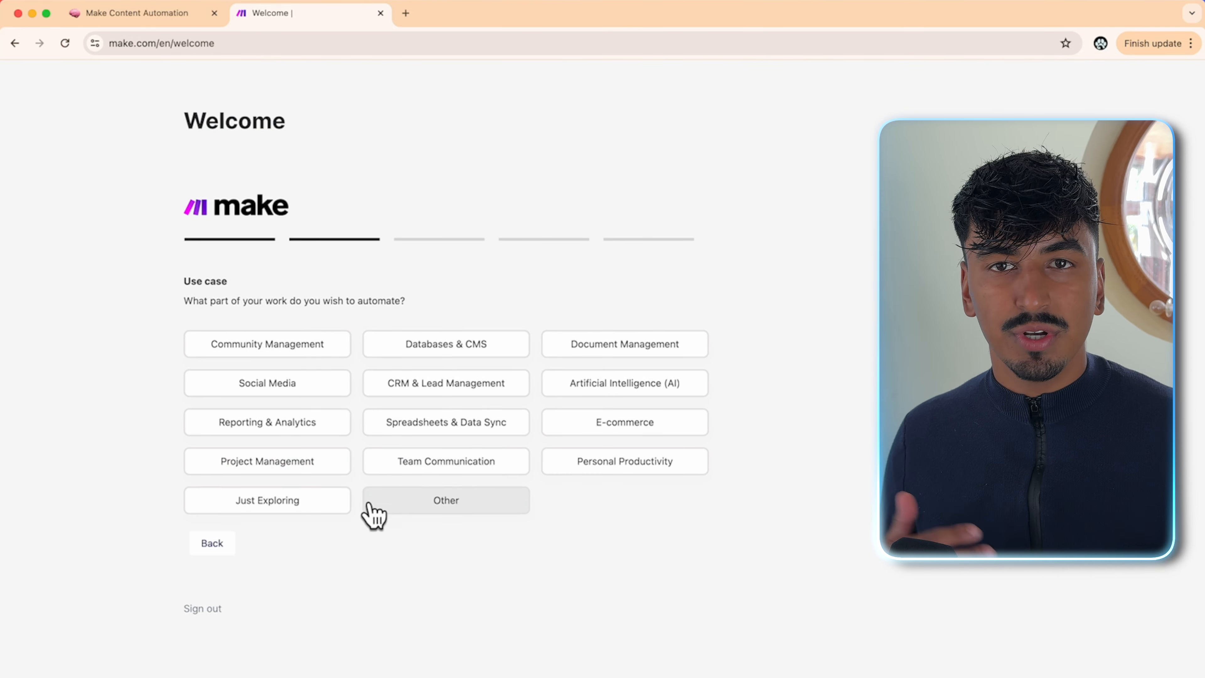
click(662, 399)
click(270, 367)
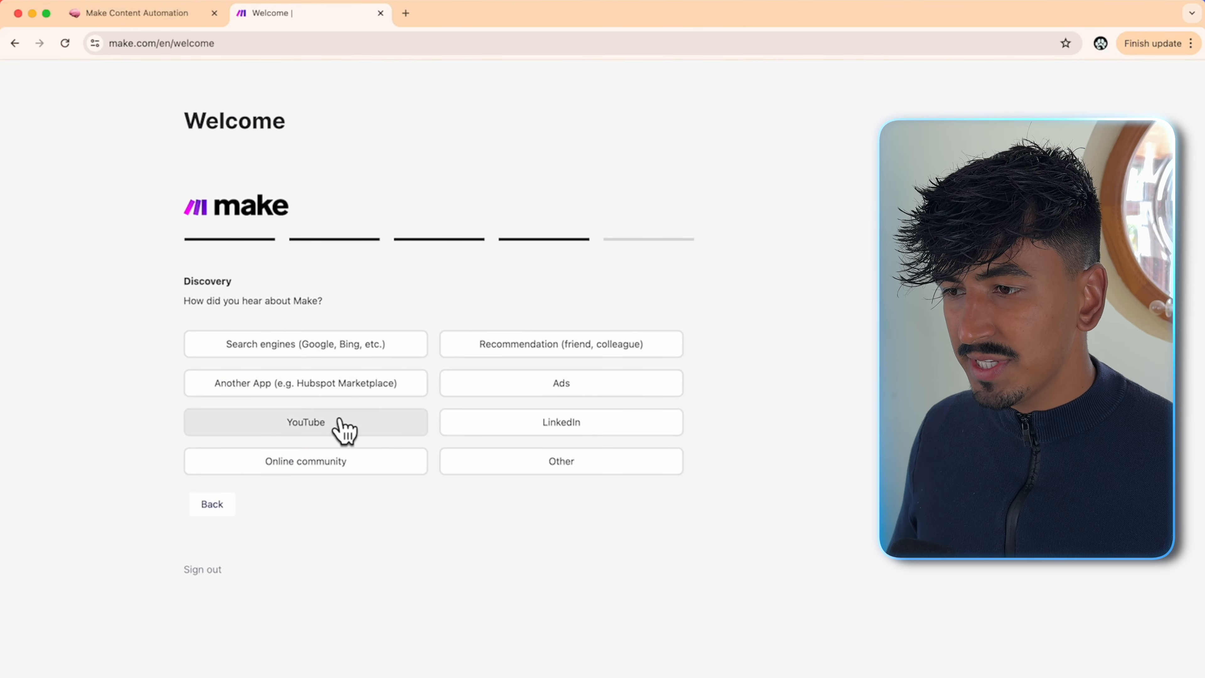
click(340, 419)
click(273, 338)
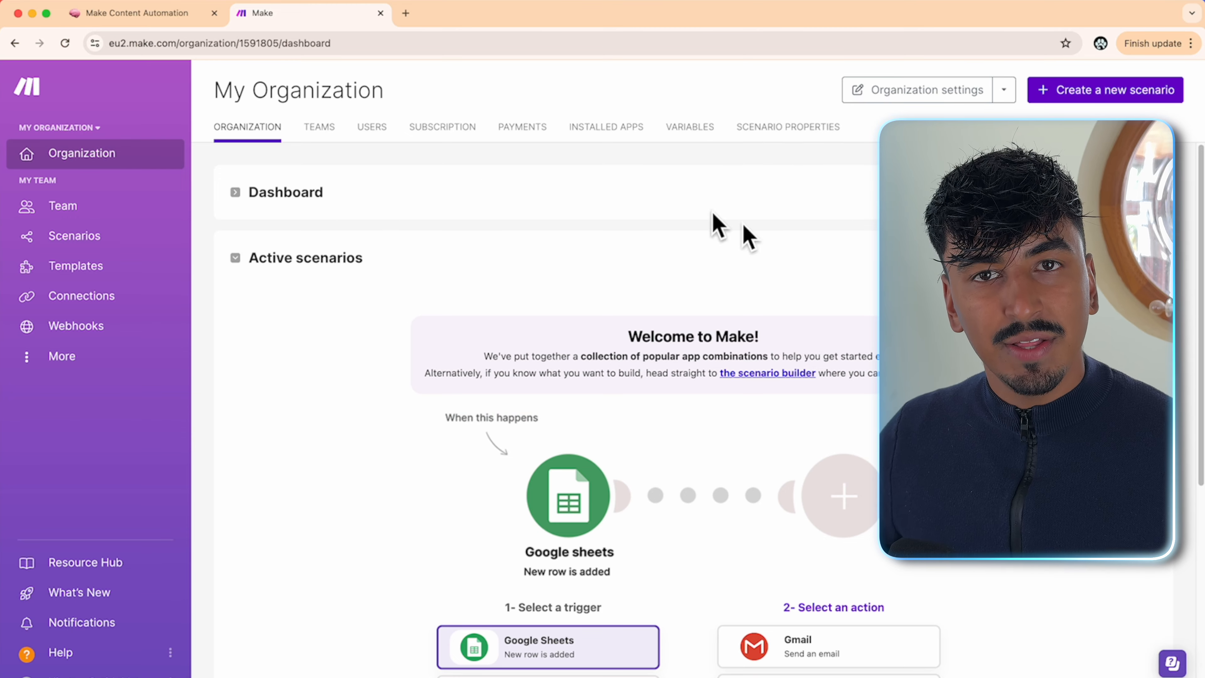
click(97, 244)
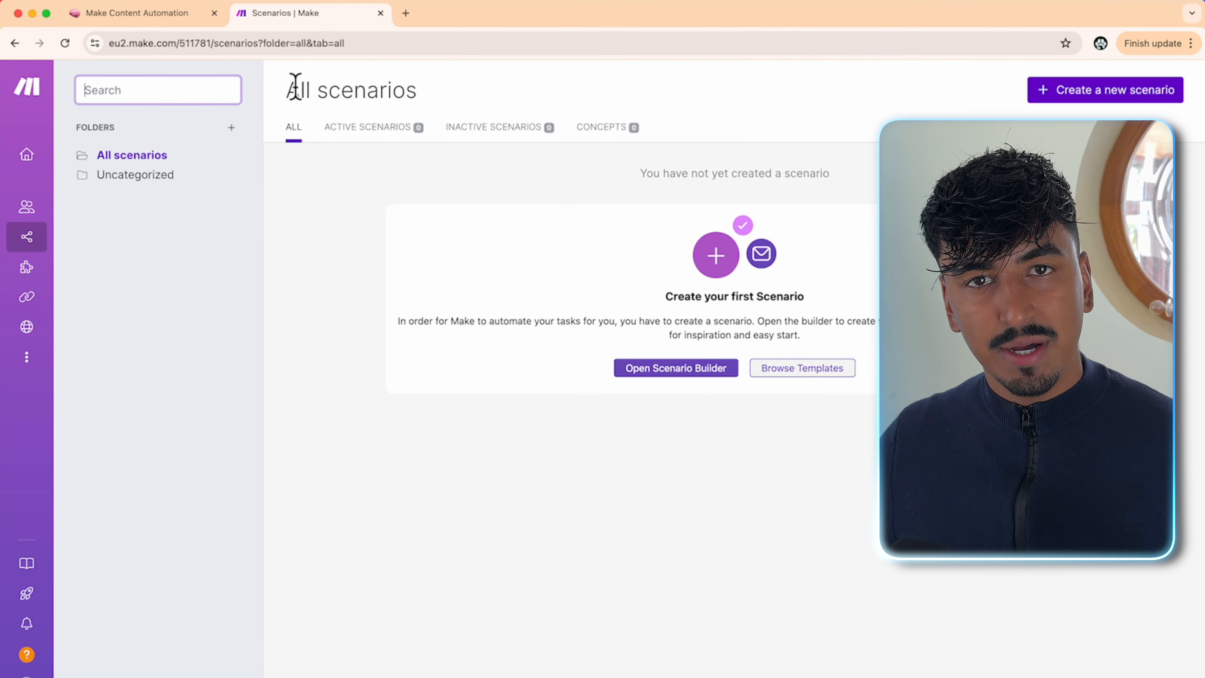
click(175, 14)
- Sign up for Airtable with Google from the guide's invite link, skipping collaborator invites
scroll(519, 393, down, 5)
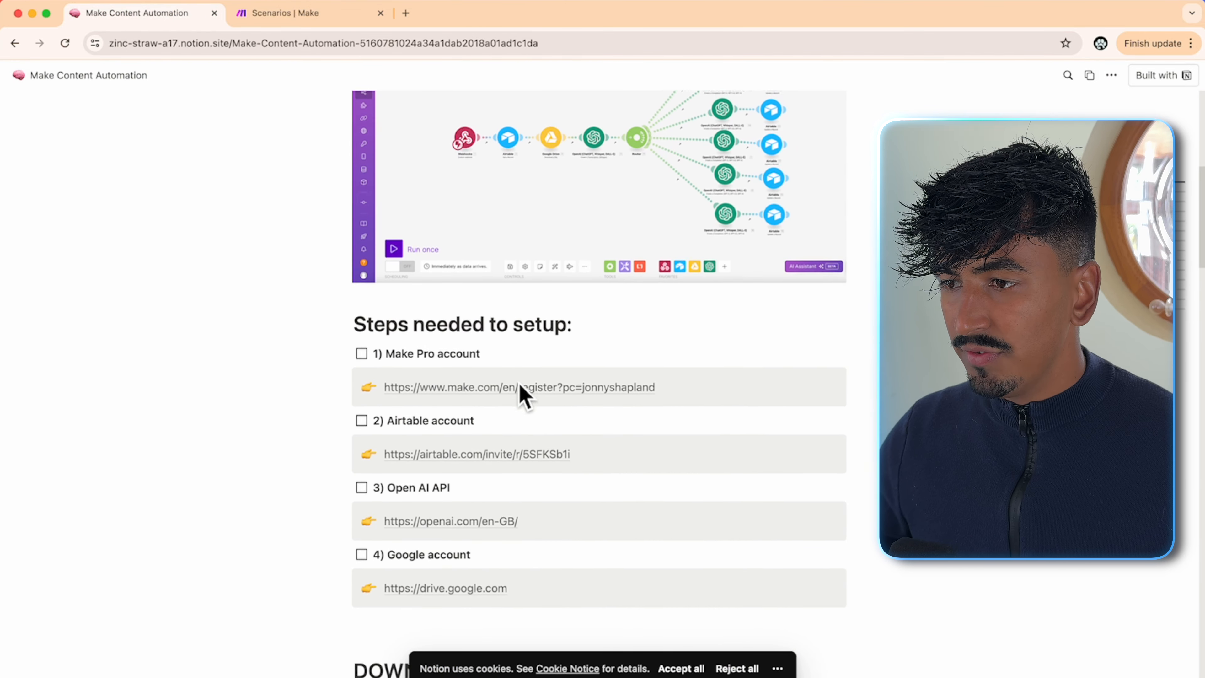
scroll(520, 393, down, 3)
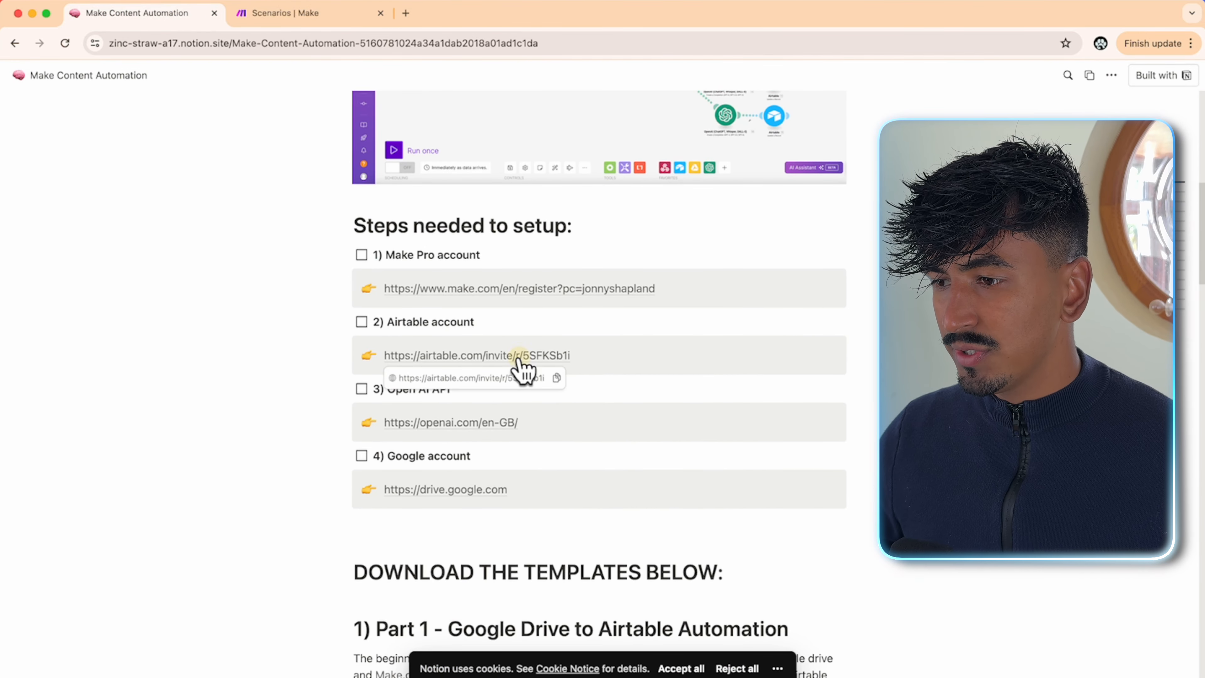
click(524, 356)
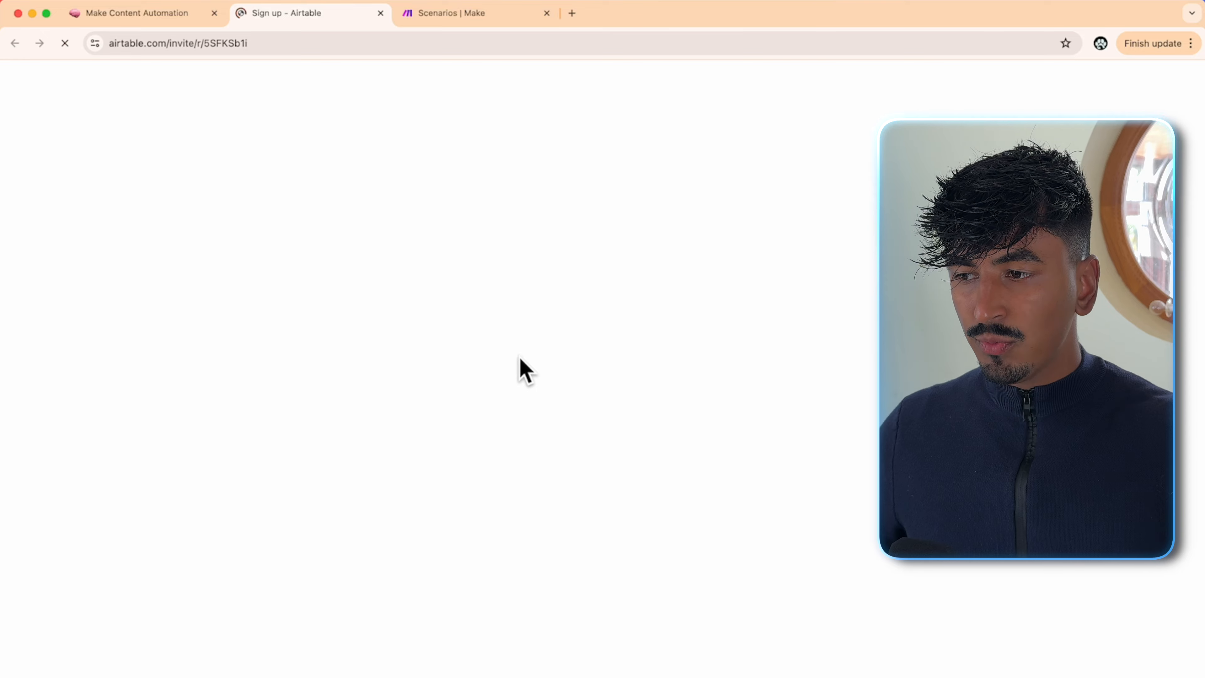
click(468, 267)
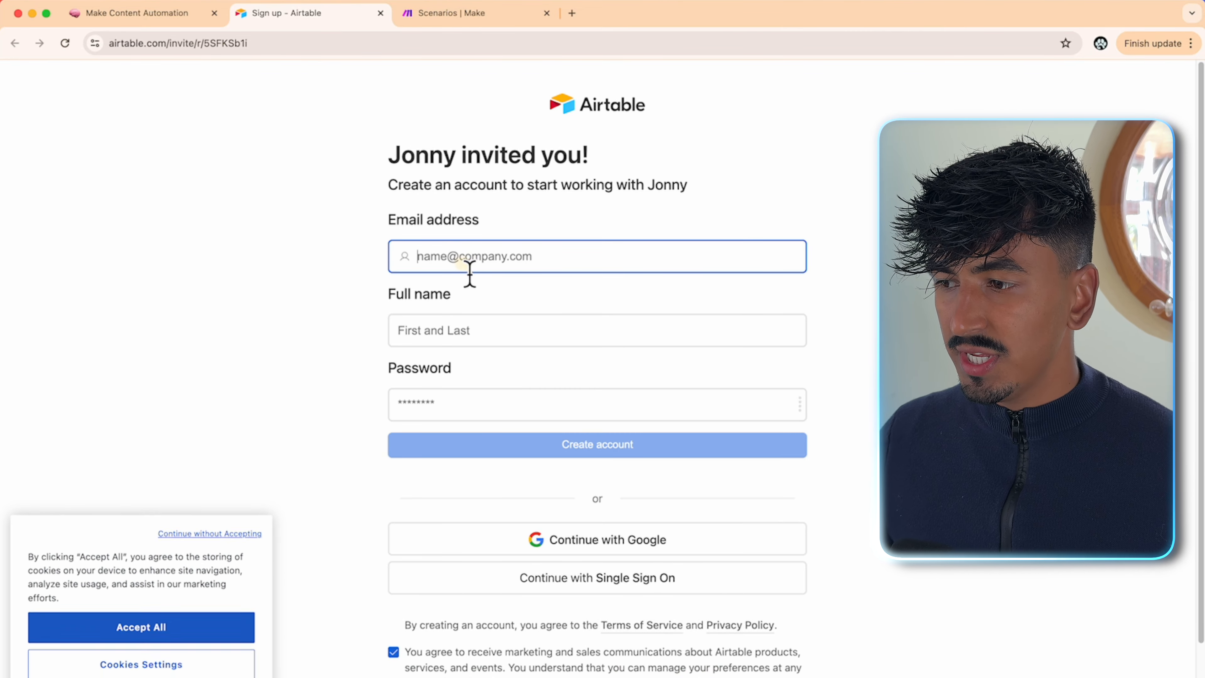
click(610, 541)
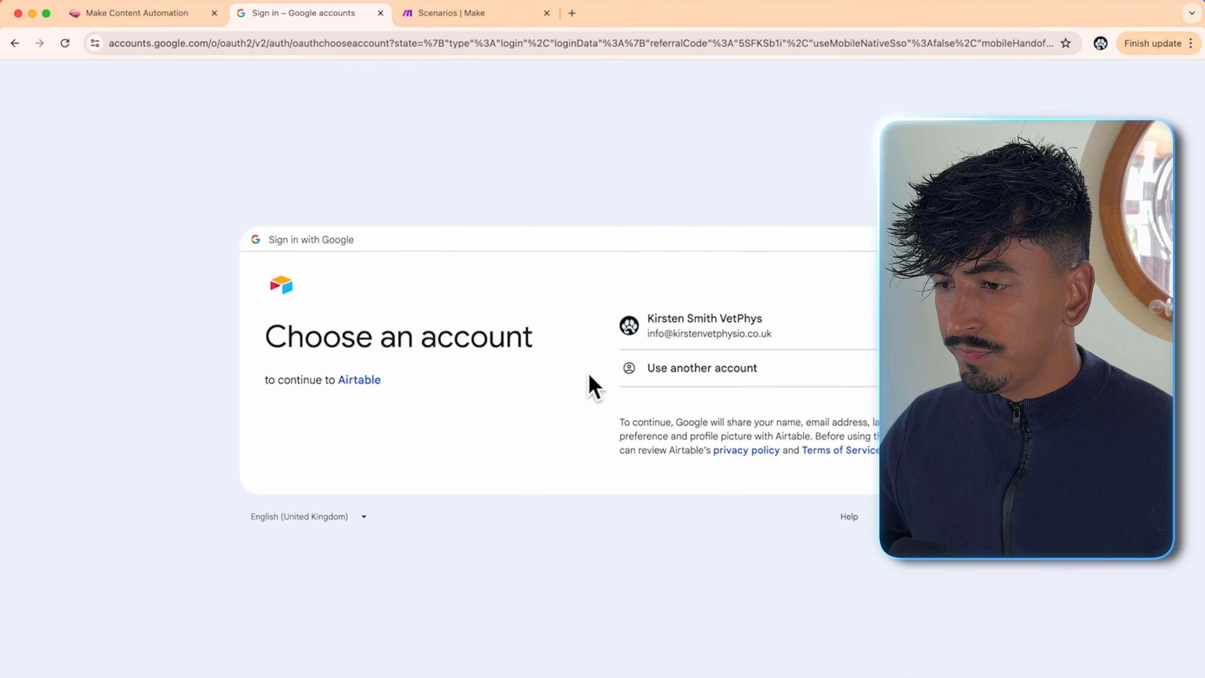
click(660, 314)
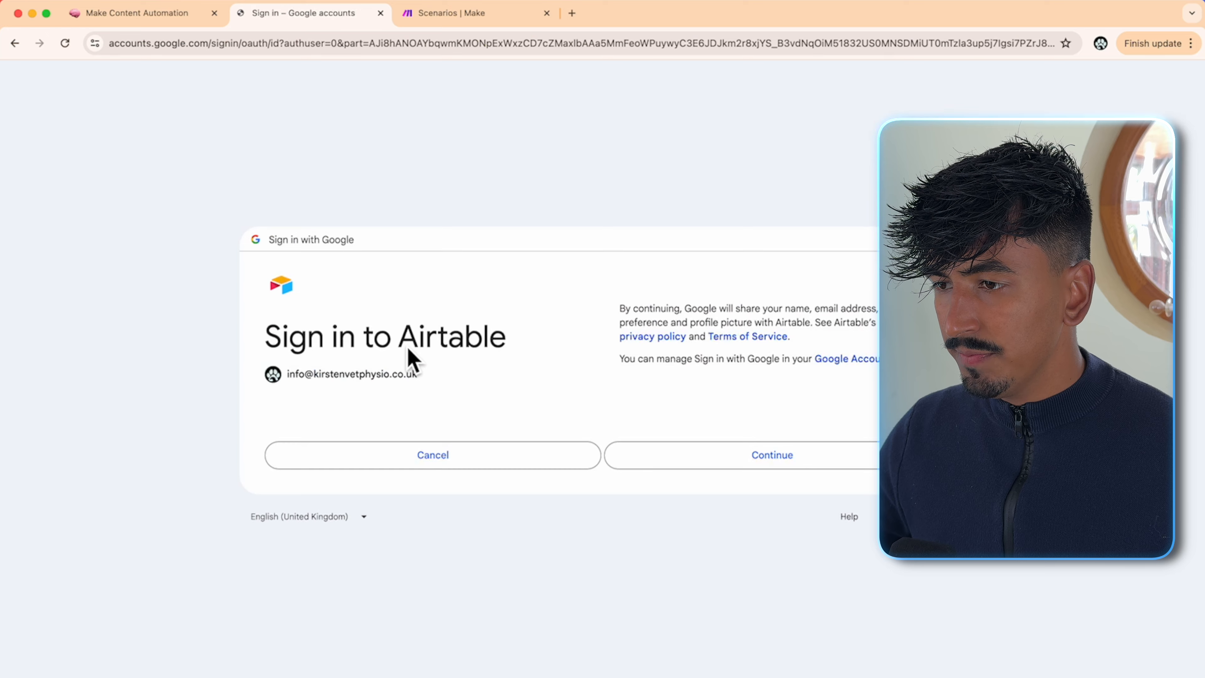
click(742, 461)
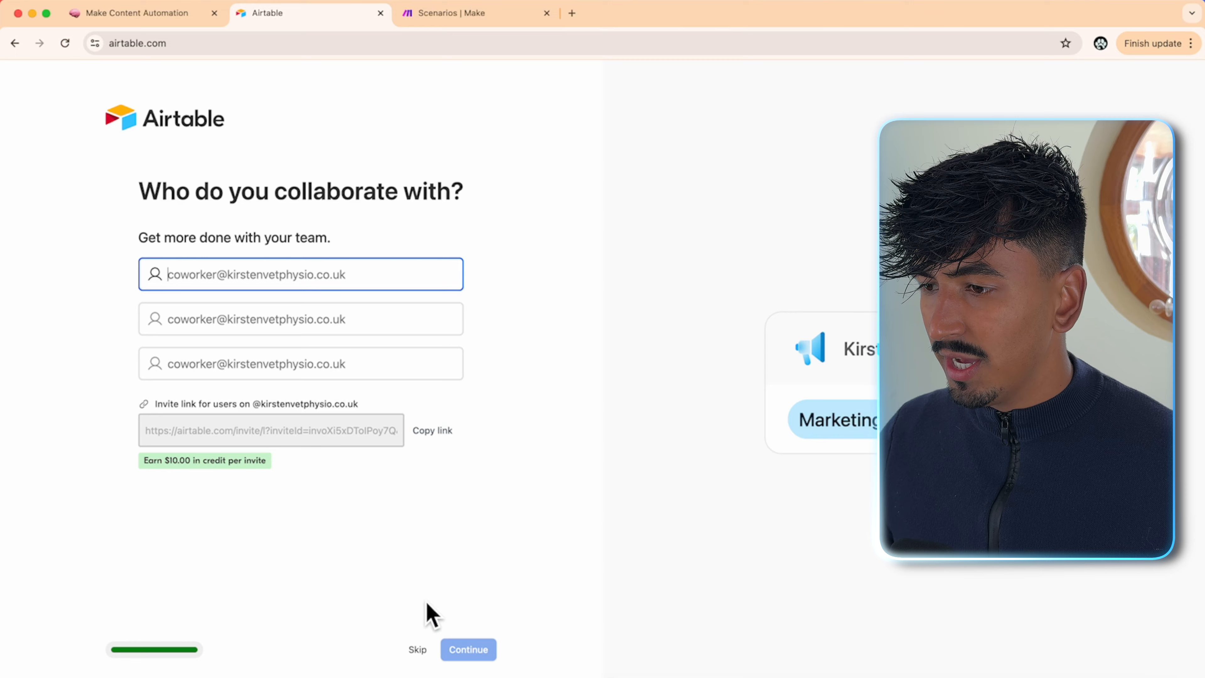
click(418, 651)
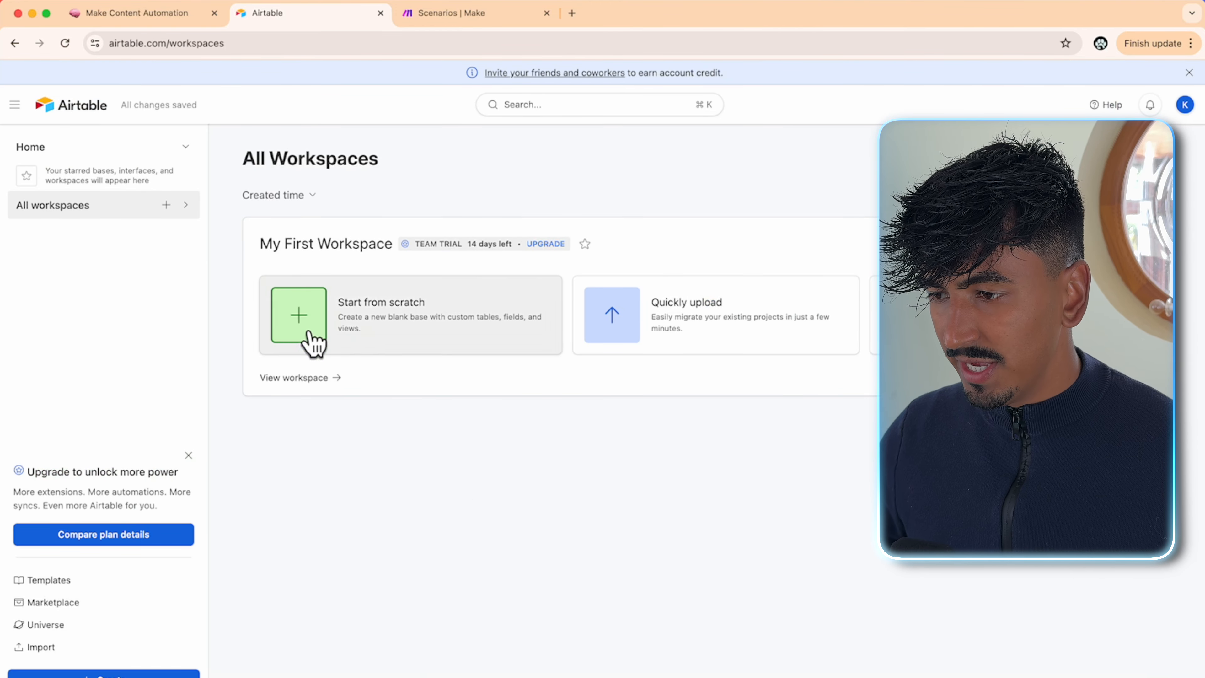
click(161, 19)
scroll(470, 426, down, 1)
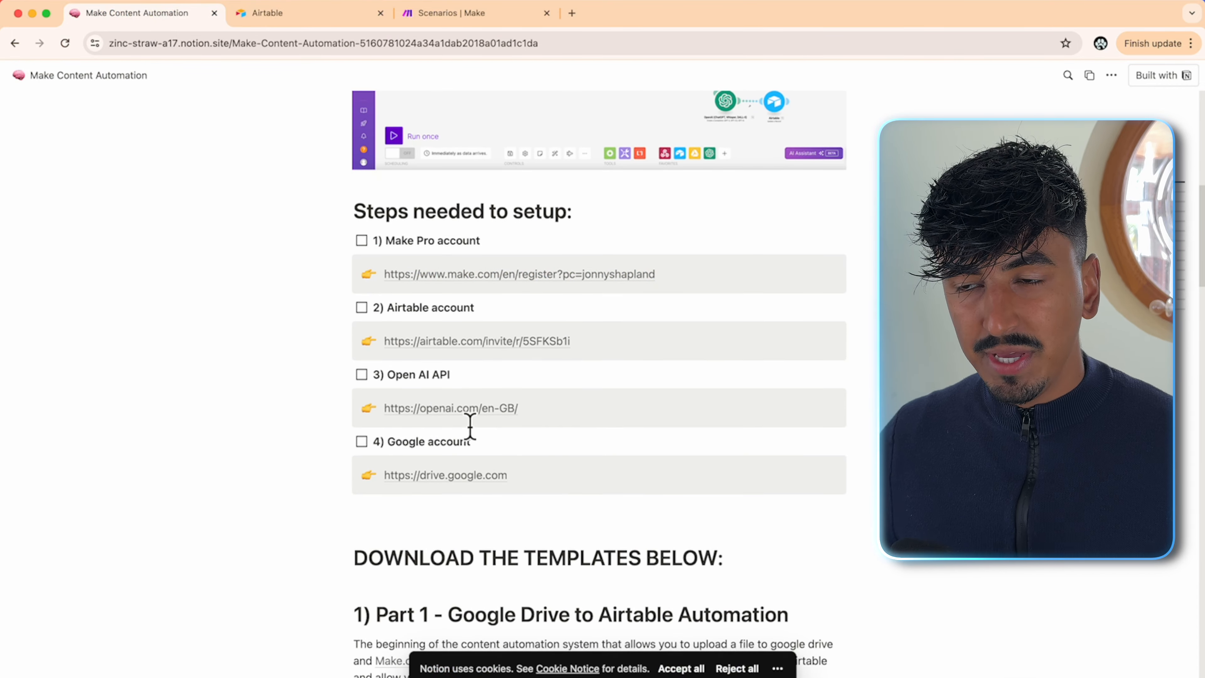
- Start a new OpenAI API account sign-up using Google
click(465, 411)
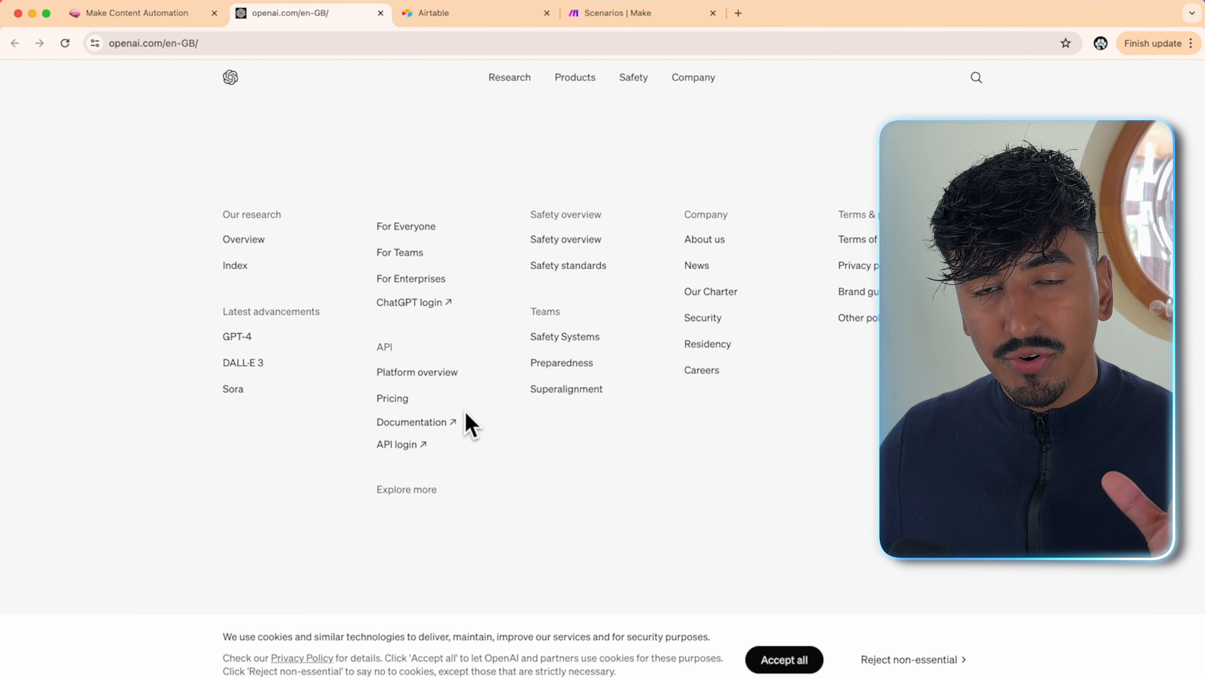
click(400, 446)
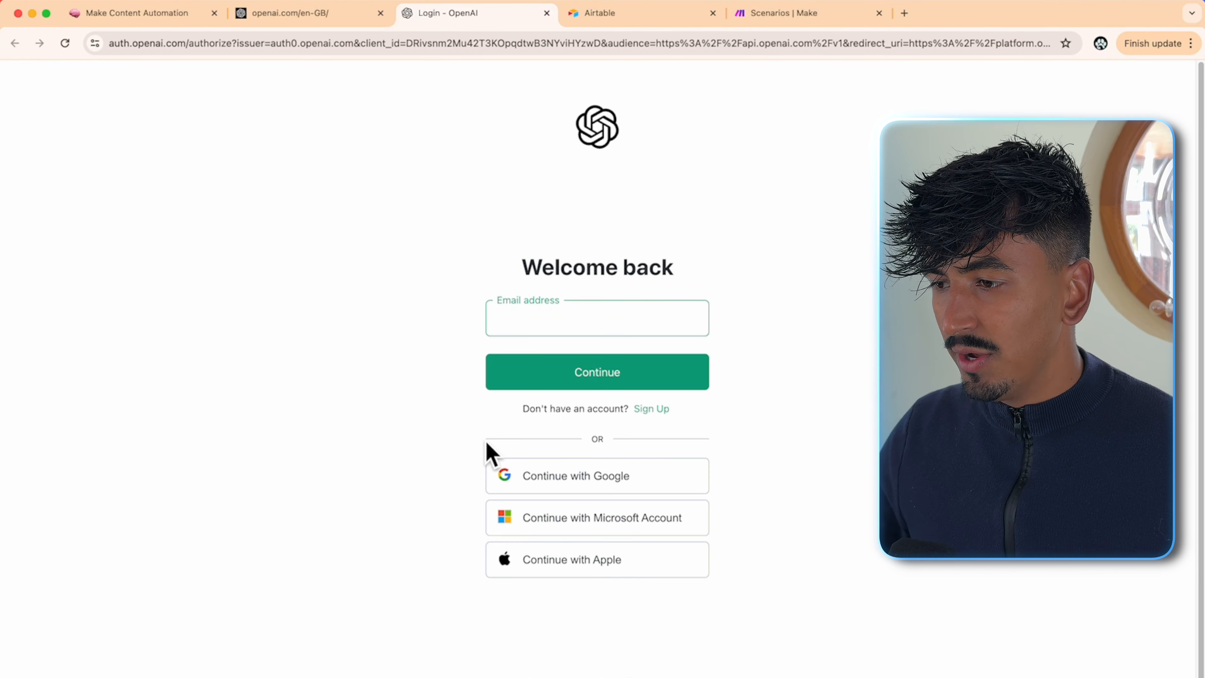
click(651, 409)
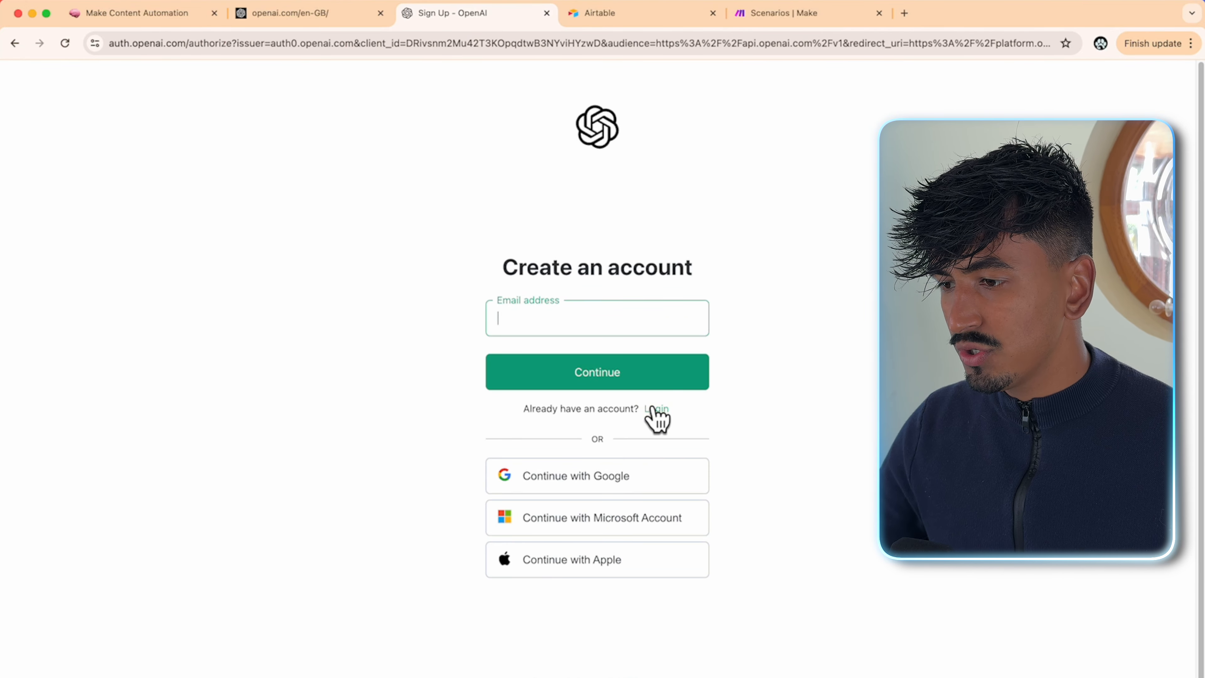
click(619, 471)
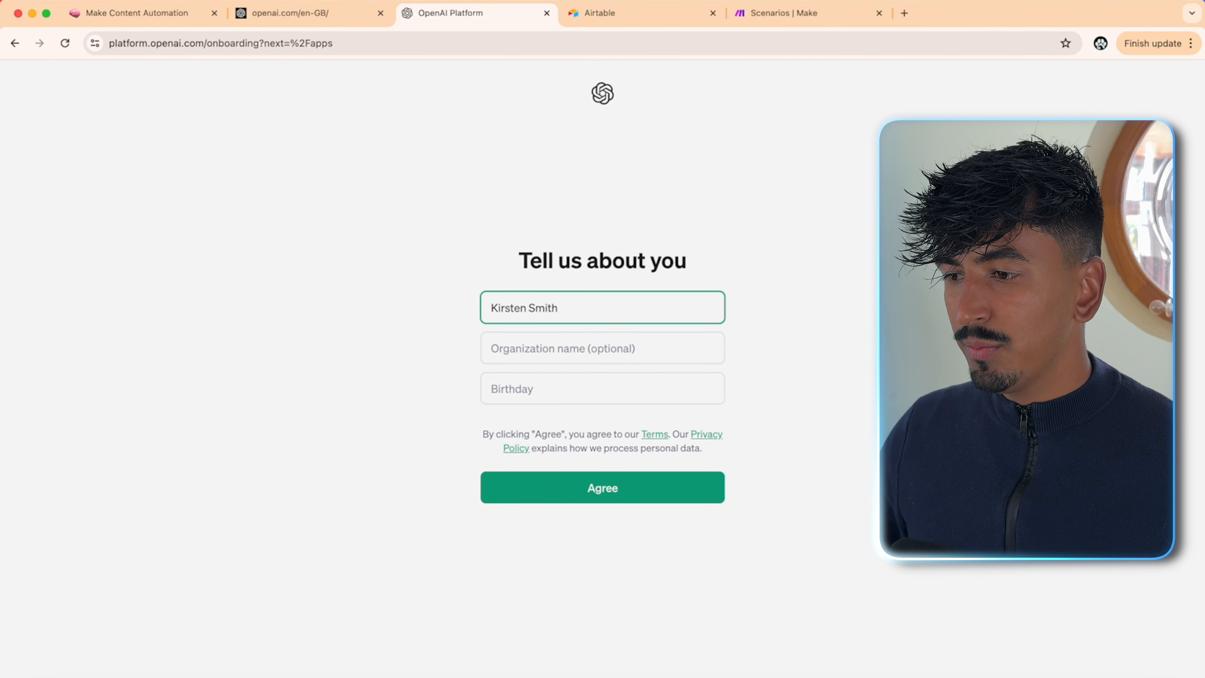
- Enter organisation name 'KS Vet Physio' and the birthday, accept the terms, and open the API platform
click(580, 361)
text(KS Vet Physio)
click(580, 391)
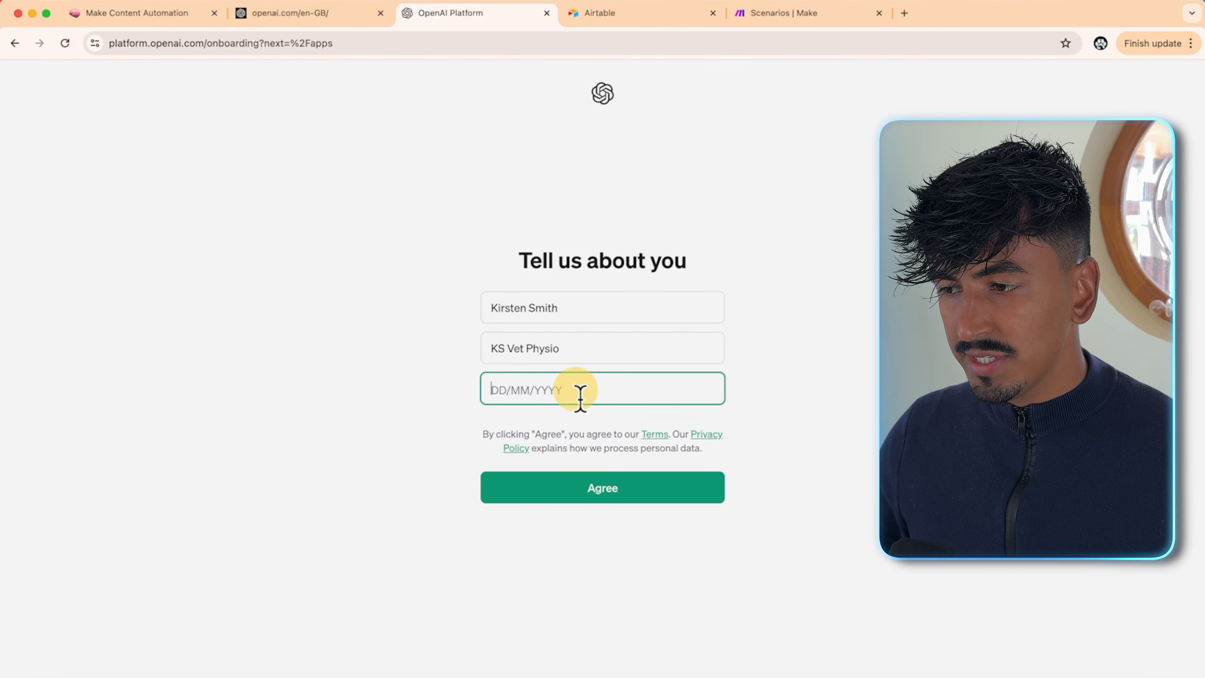
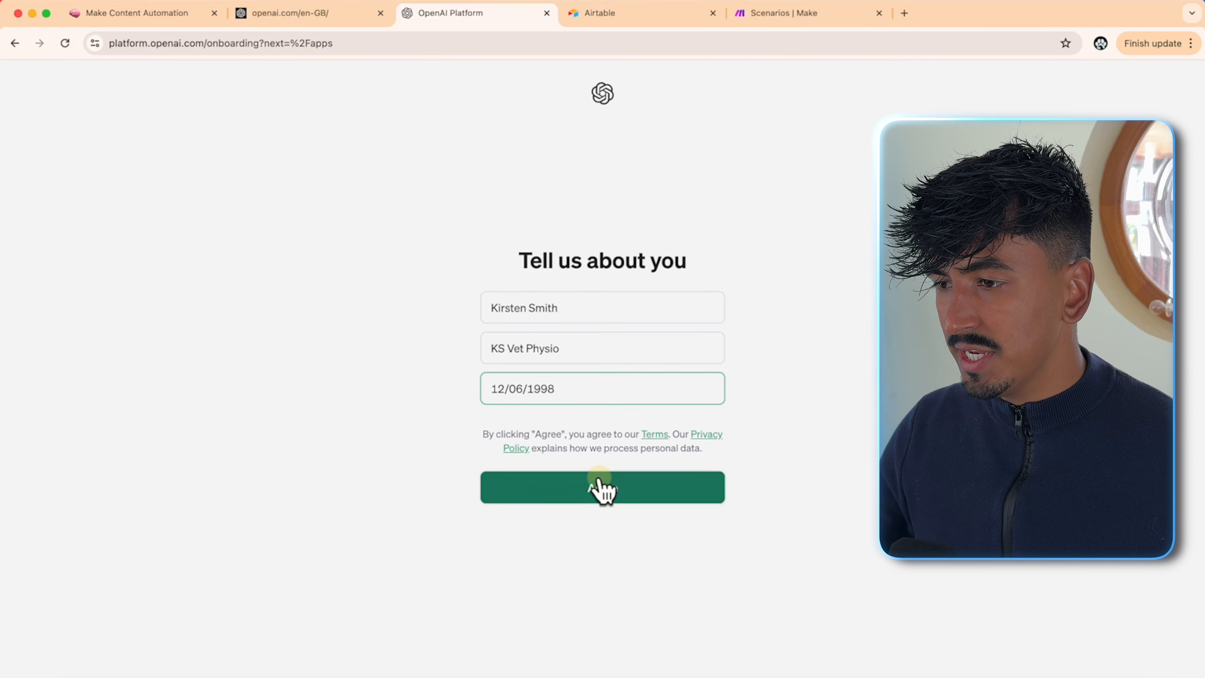
click(599, 480)
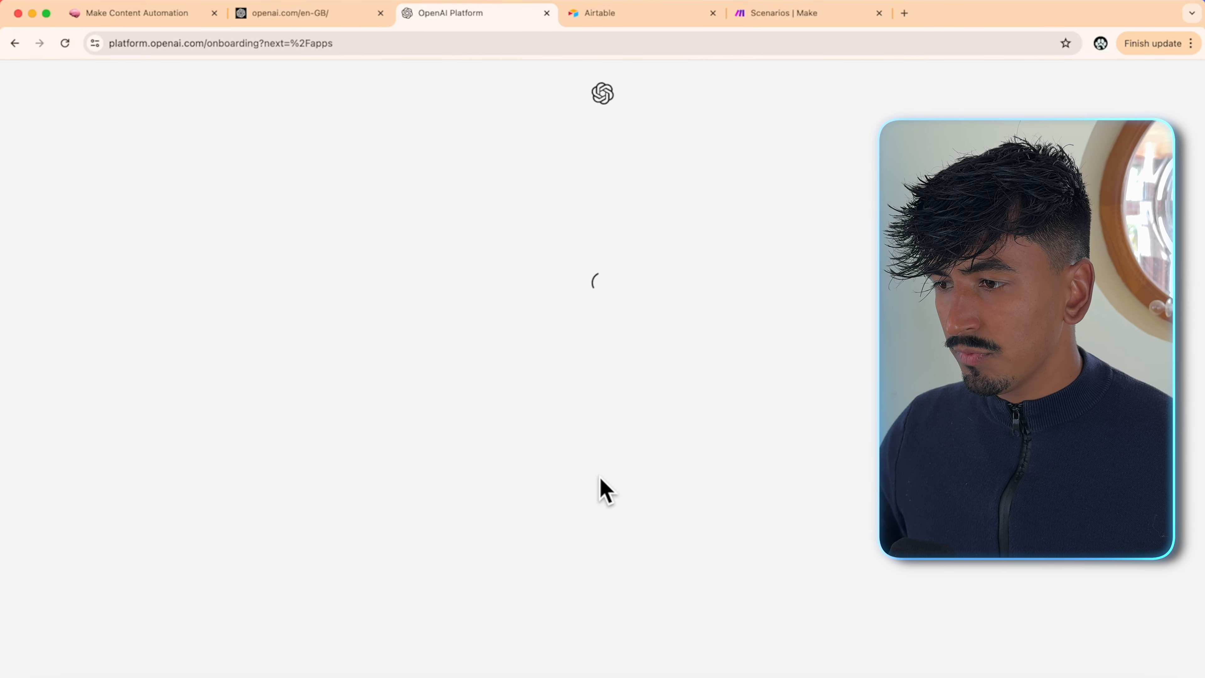
click(739, 483)
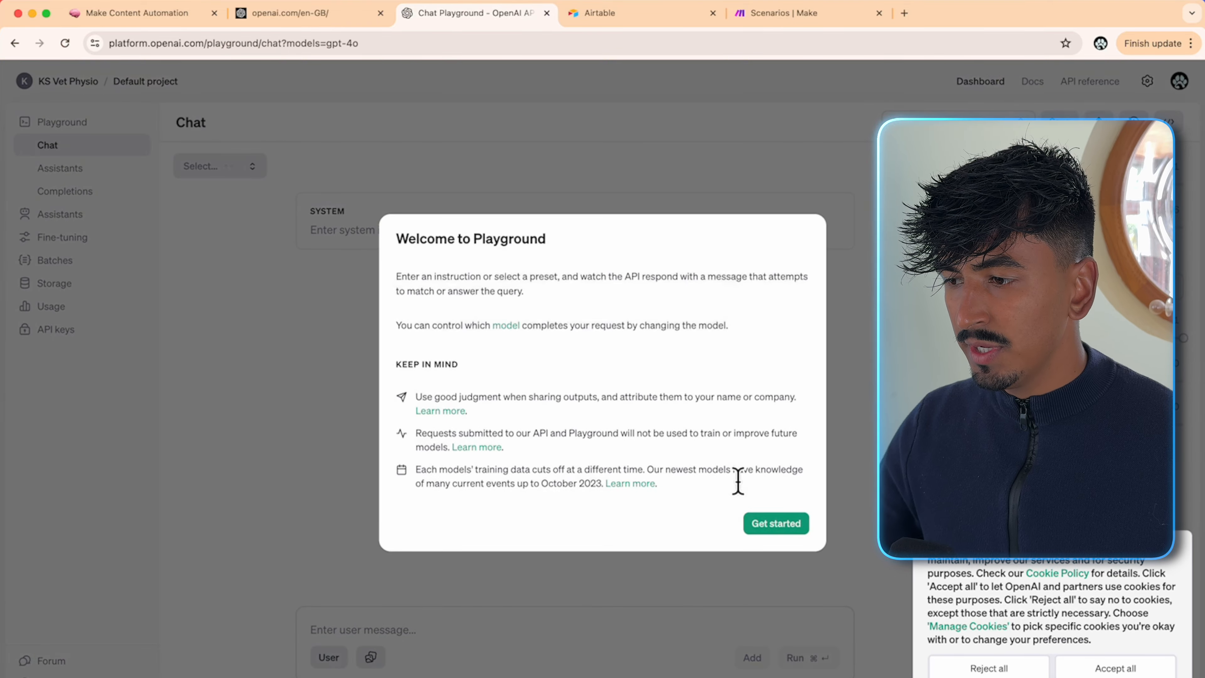
- Dismiss the welcome and cookie notices and verify a phone number on the API keys page
click(772, 539)
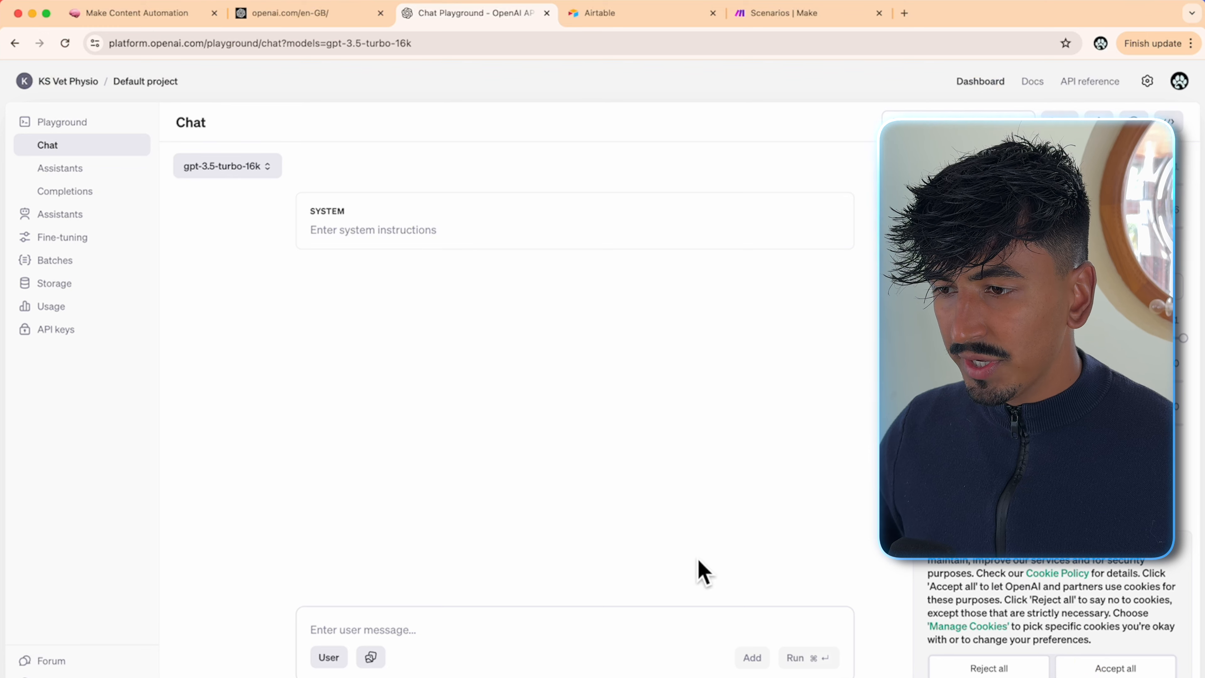
click(818, 364)
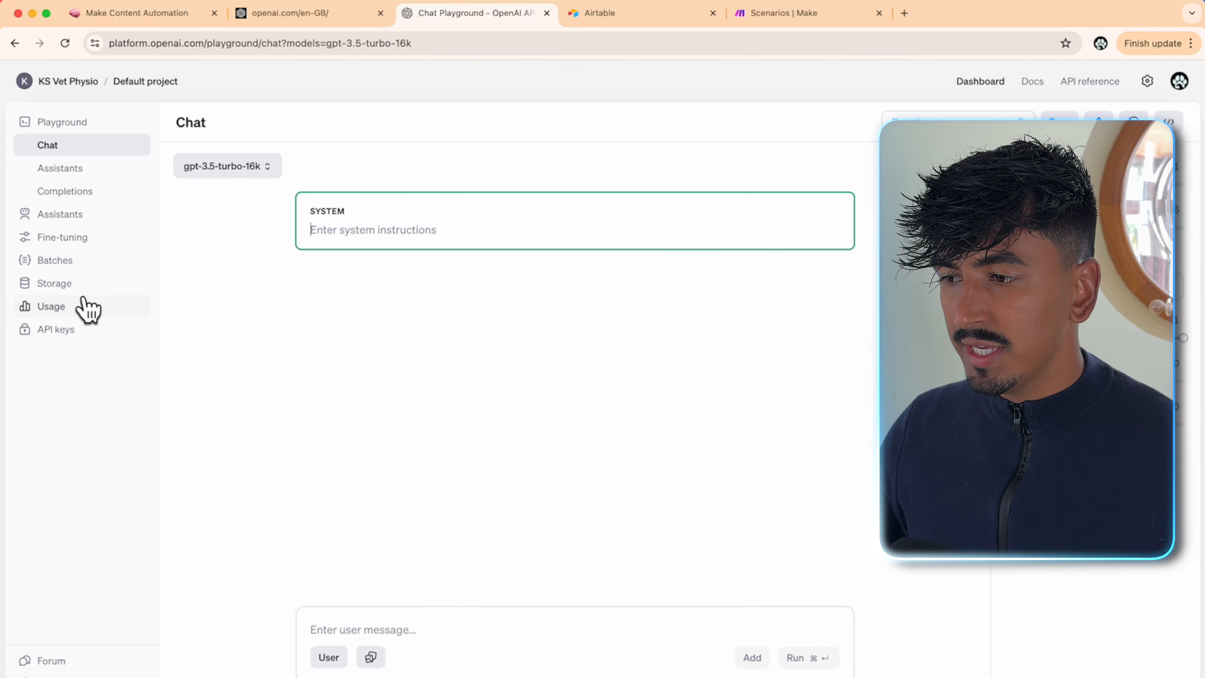
click(63, 329)
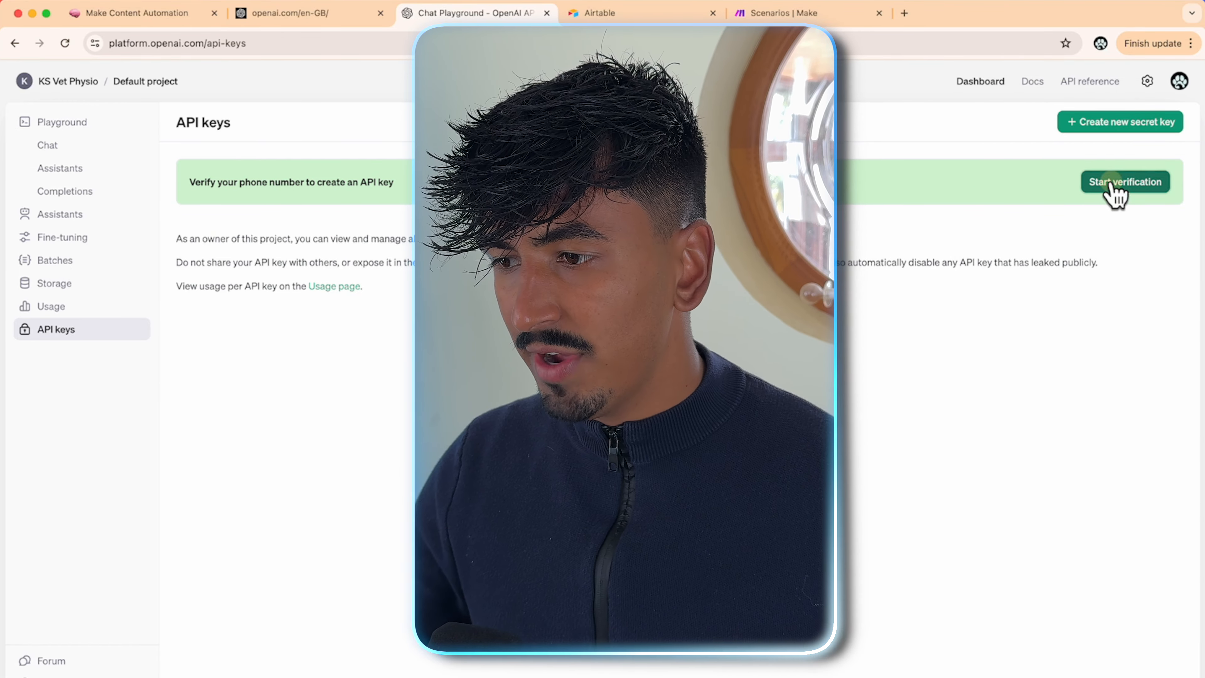
click(1115, 187)
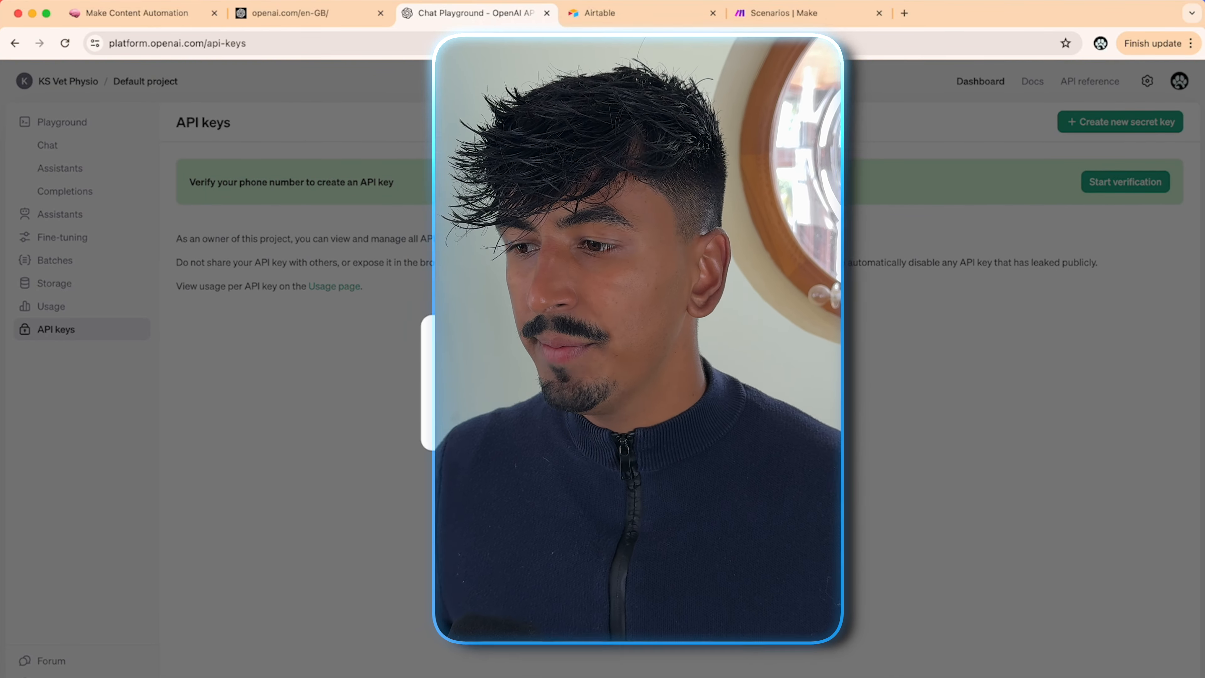
click(650, 427)
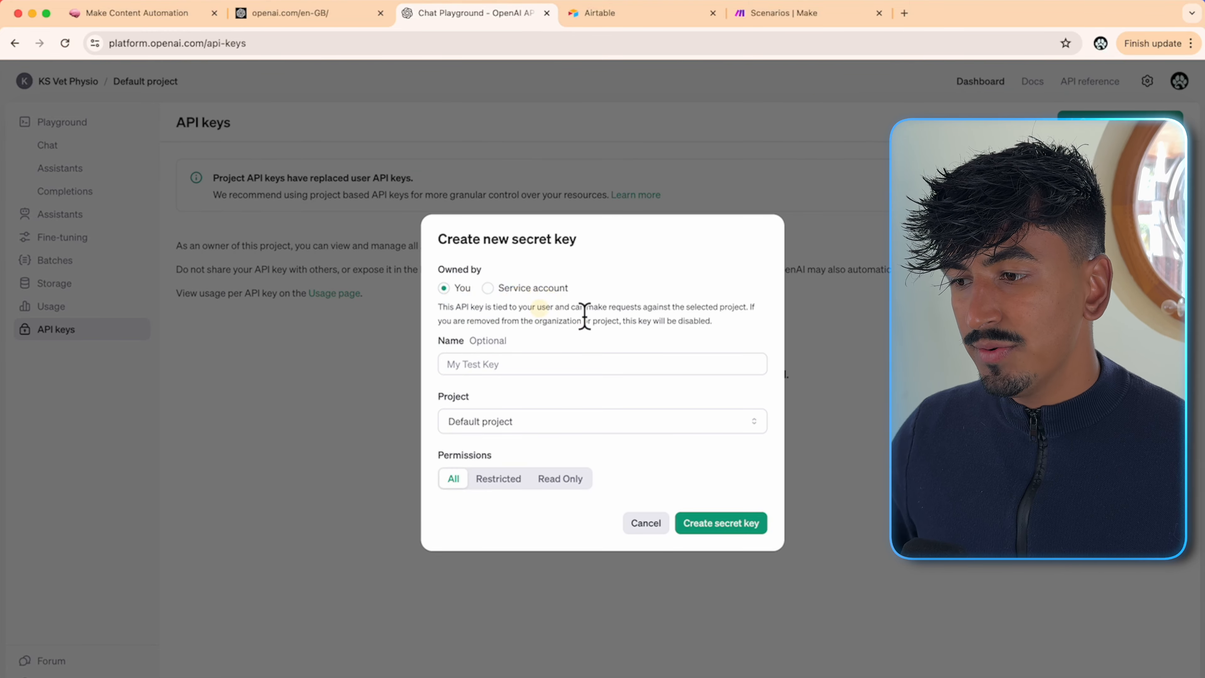
- Create a new secret key named 'Make.com Automations'
click(504, 366)
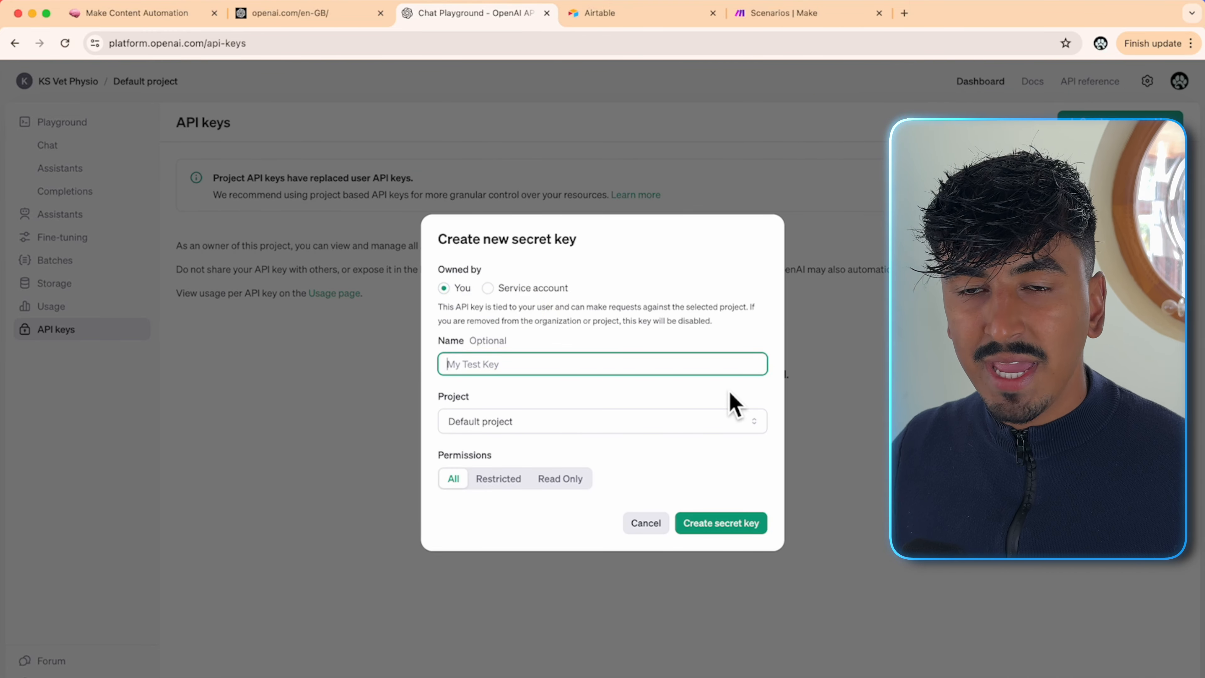
text(Make.com Automations)
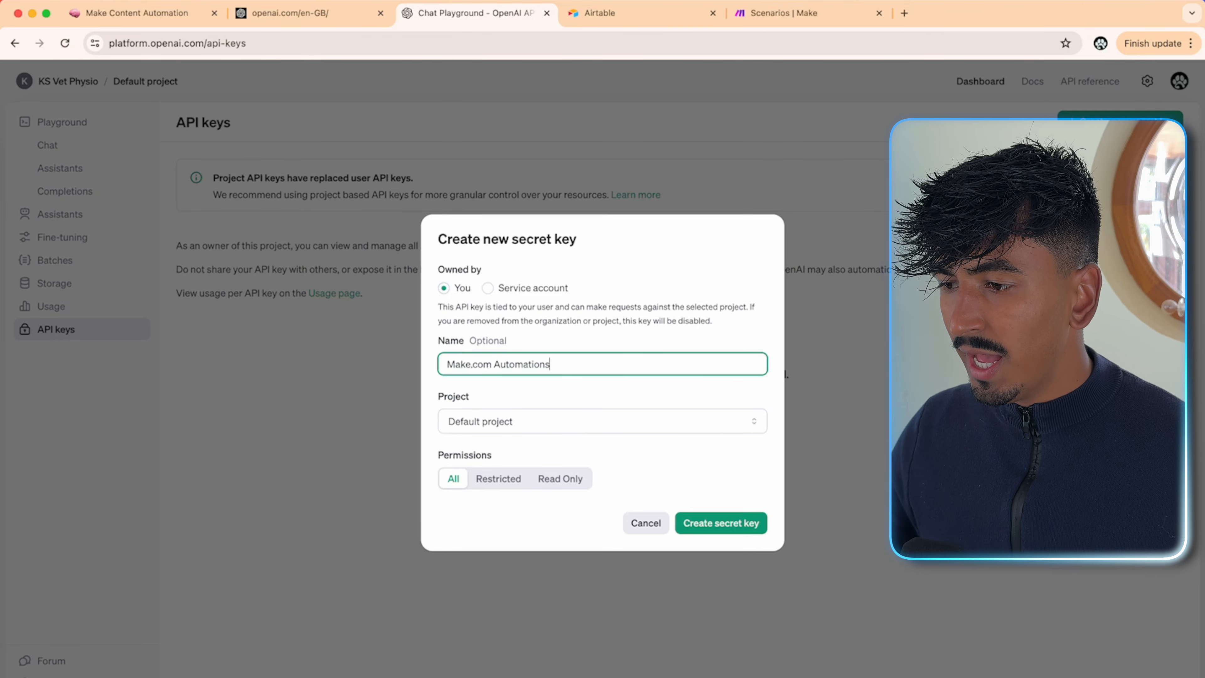
key(Tab)
click(712, 523)
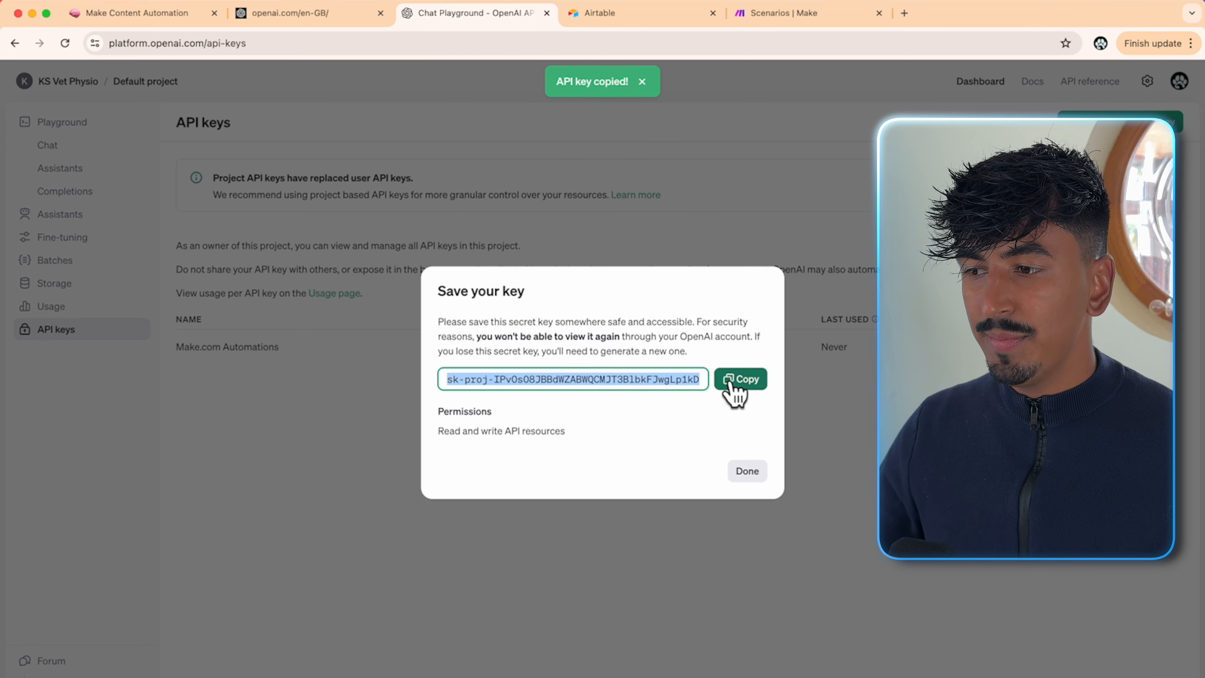
- Paste the secret key into Notion as an 'Open AI Secret Key:' line, then close OpenAI's key dialog
key(super+Tab)
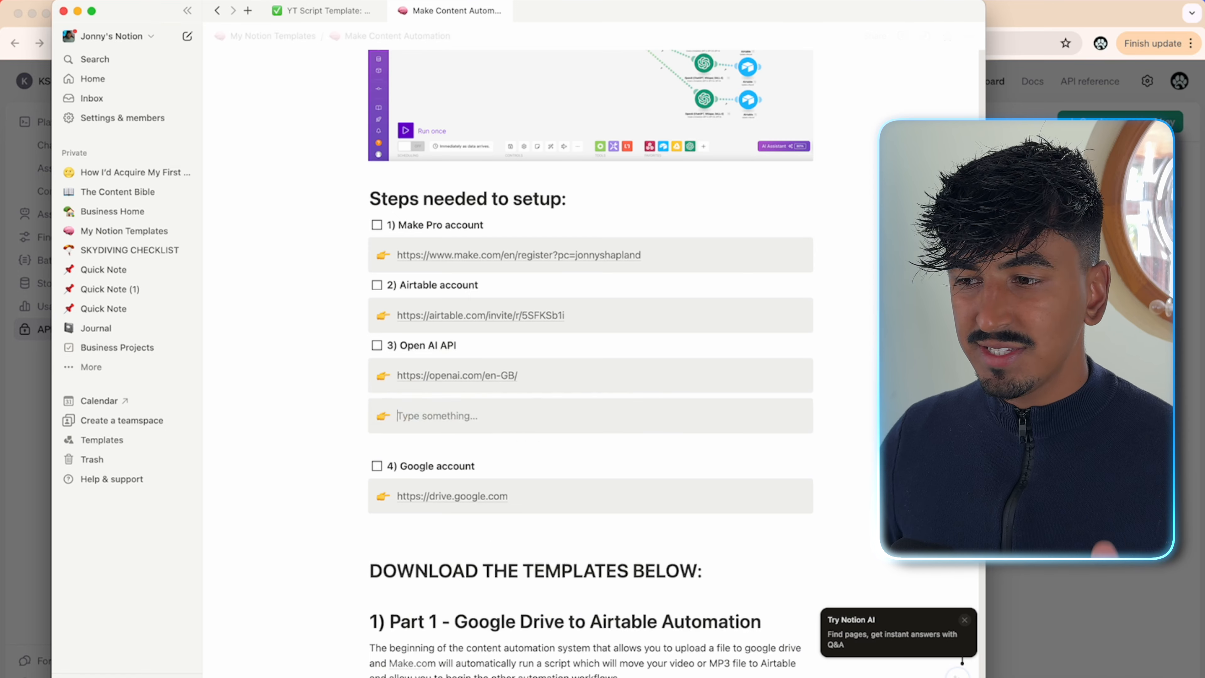
key(BackSpace)
text(o)
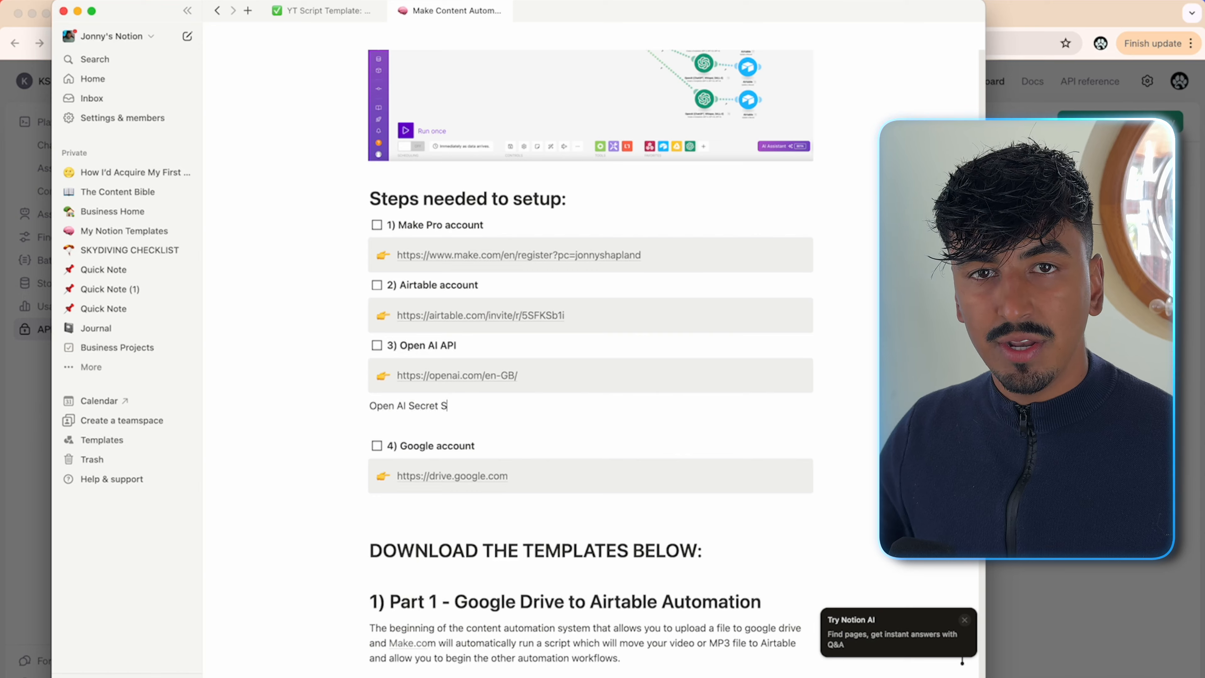
text(:)
key(super+v)
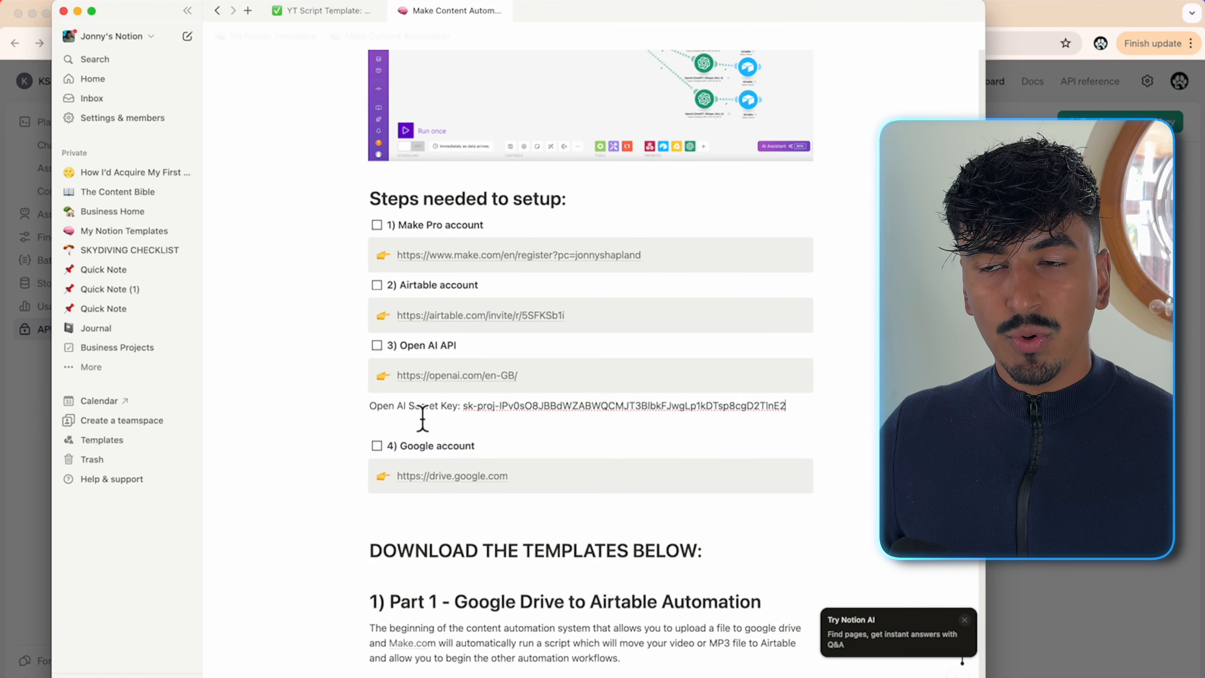
key(super+Tab)
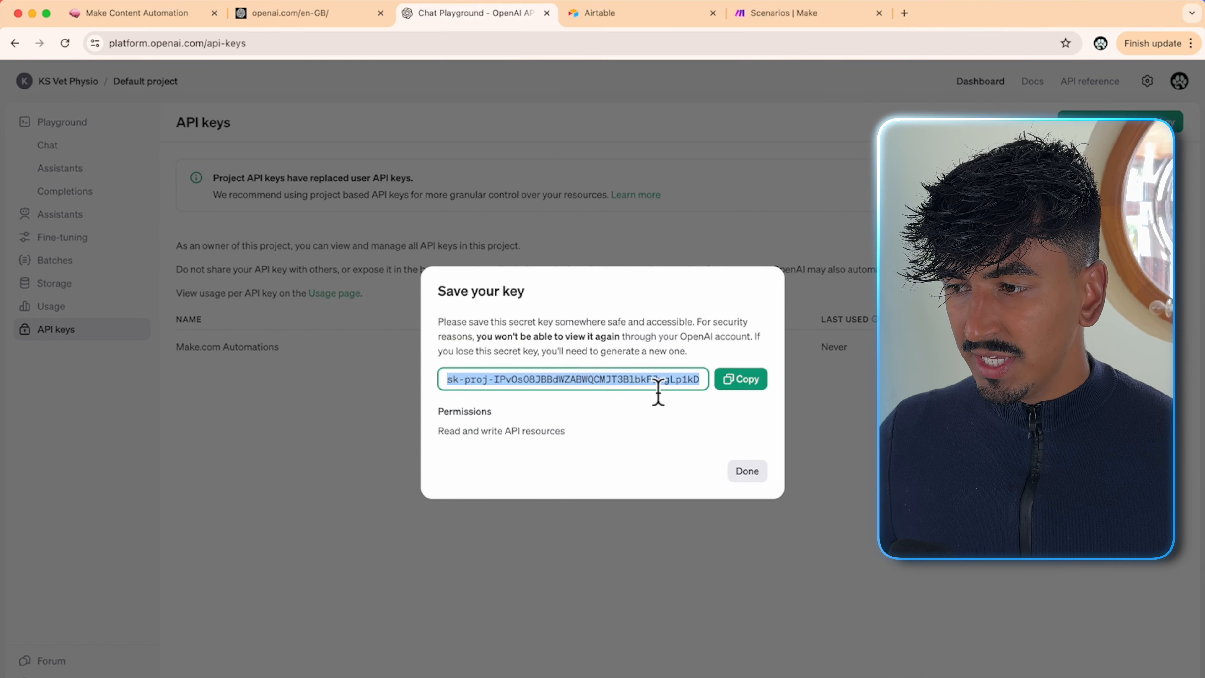
click(741, 472)
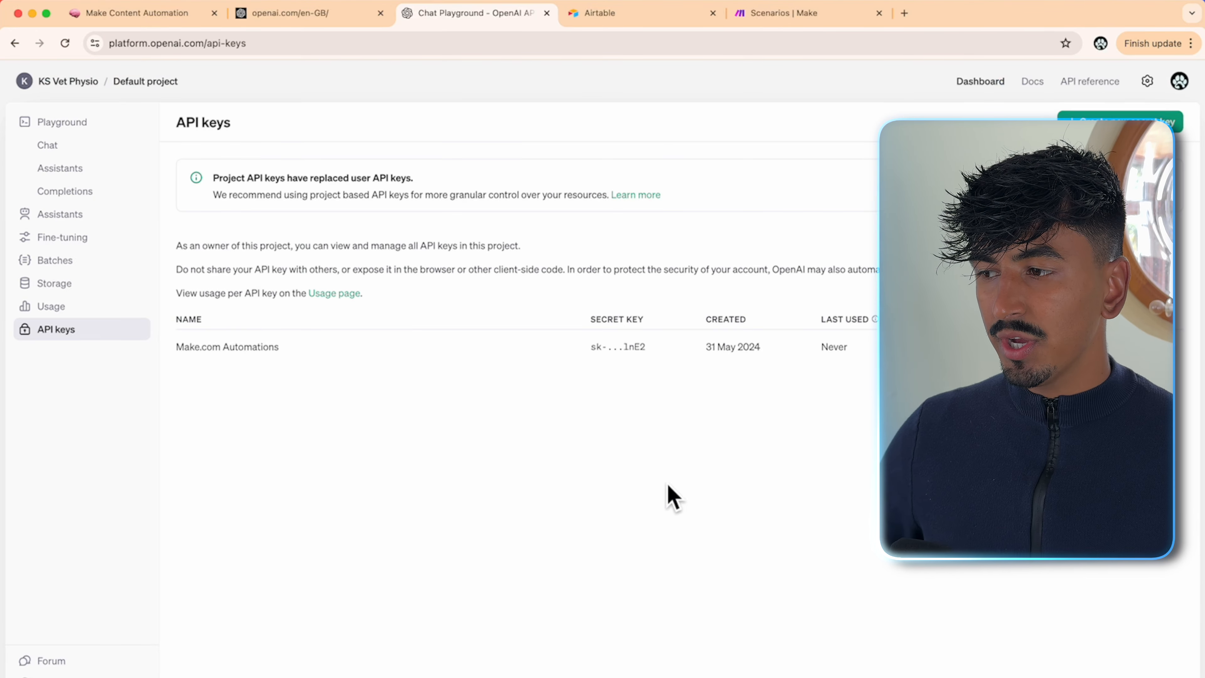
- Go from Usage and the spending limits page to the Billing overview and begin adding payment details
click(75, 306)
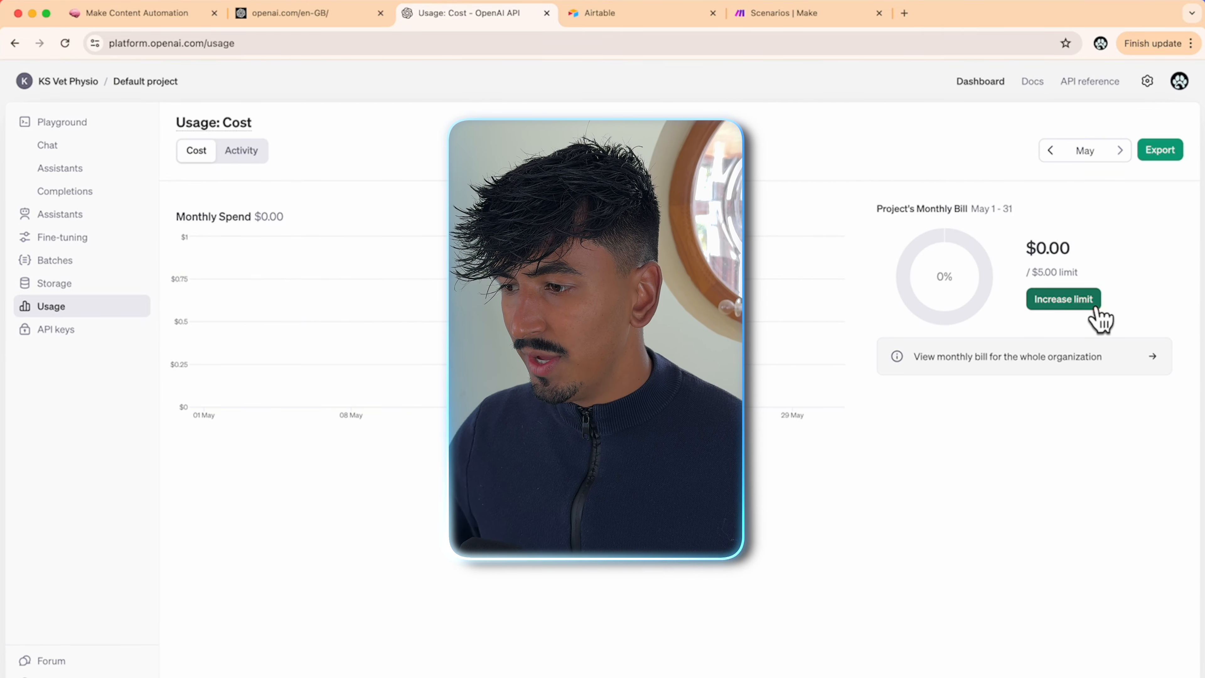
click(1076, 302)
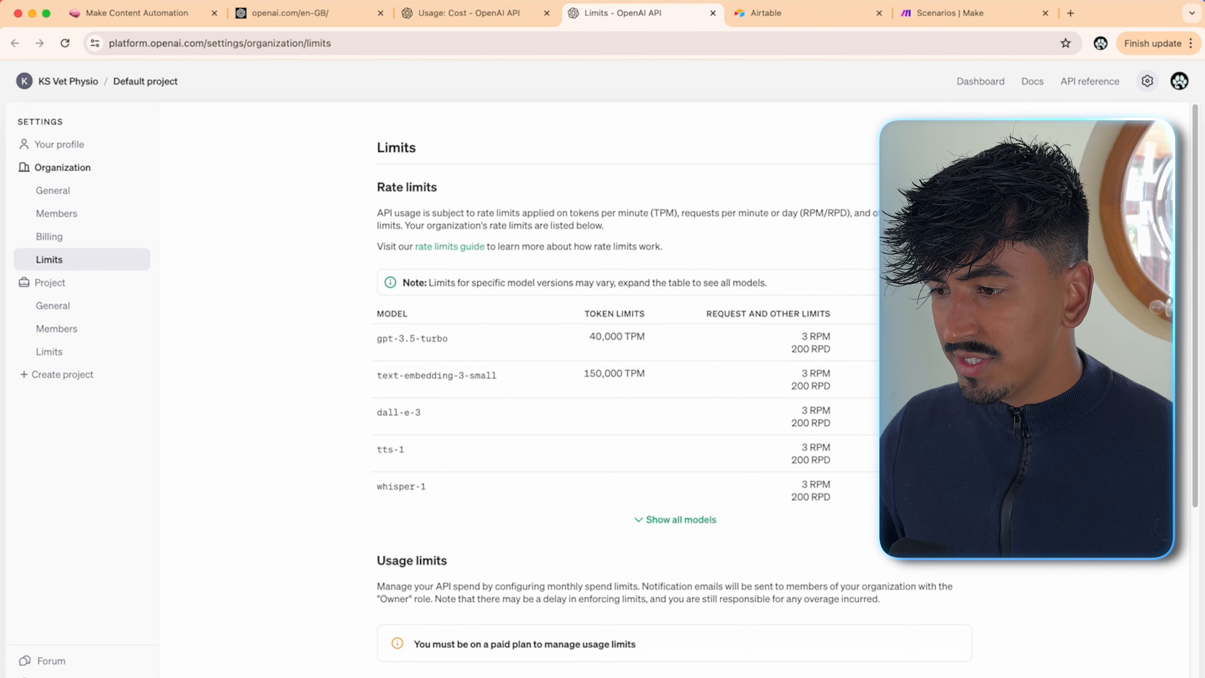
scroll(624, 517, down, 5)
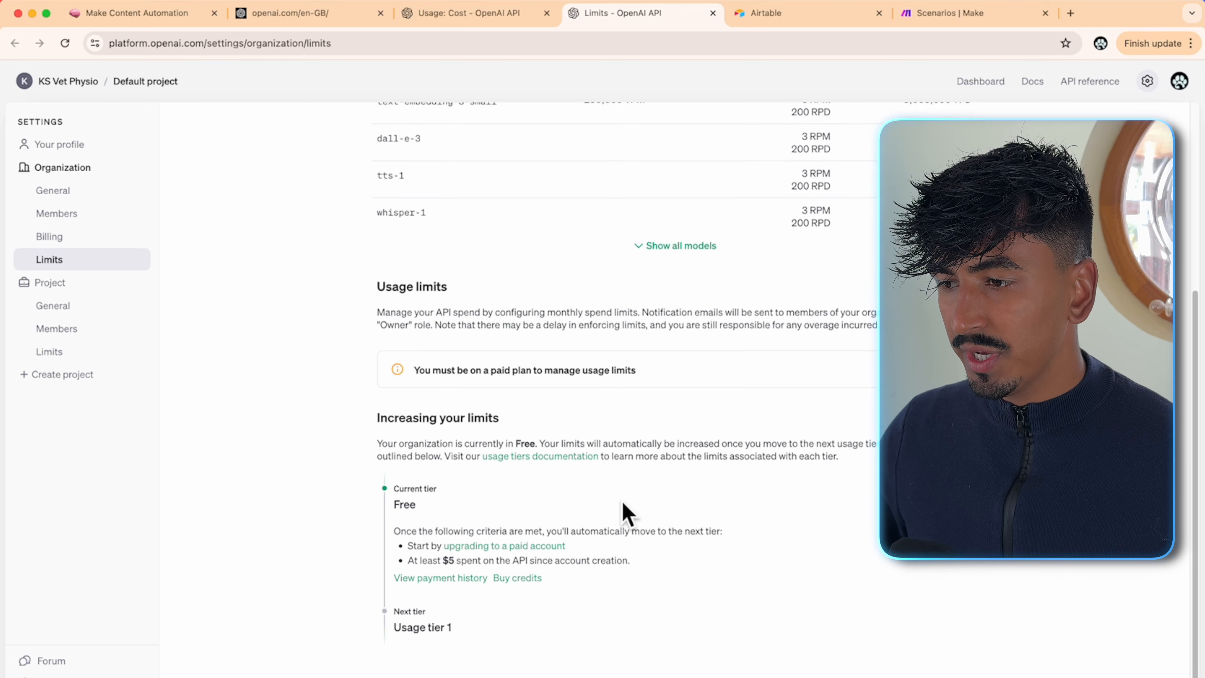
click(517, 573)
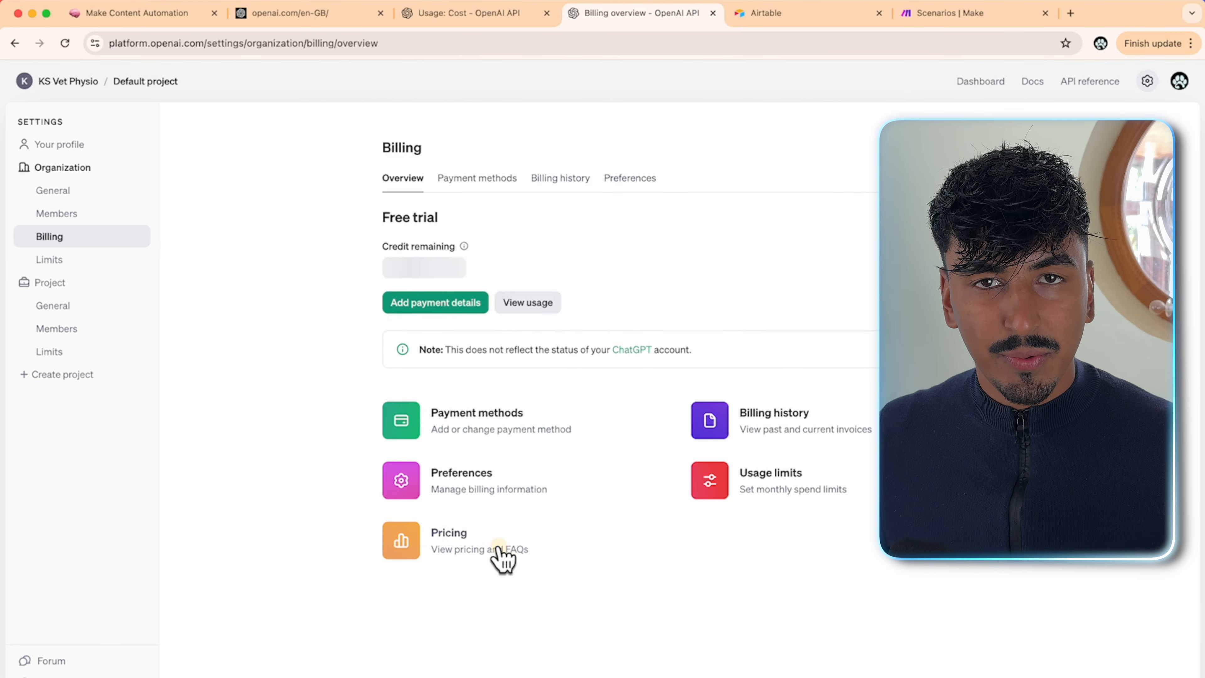
click(452, 306)
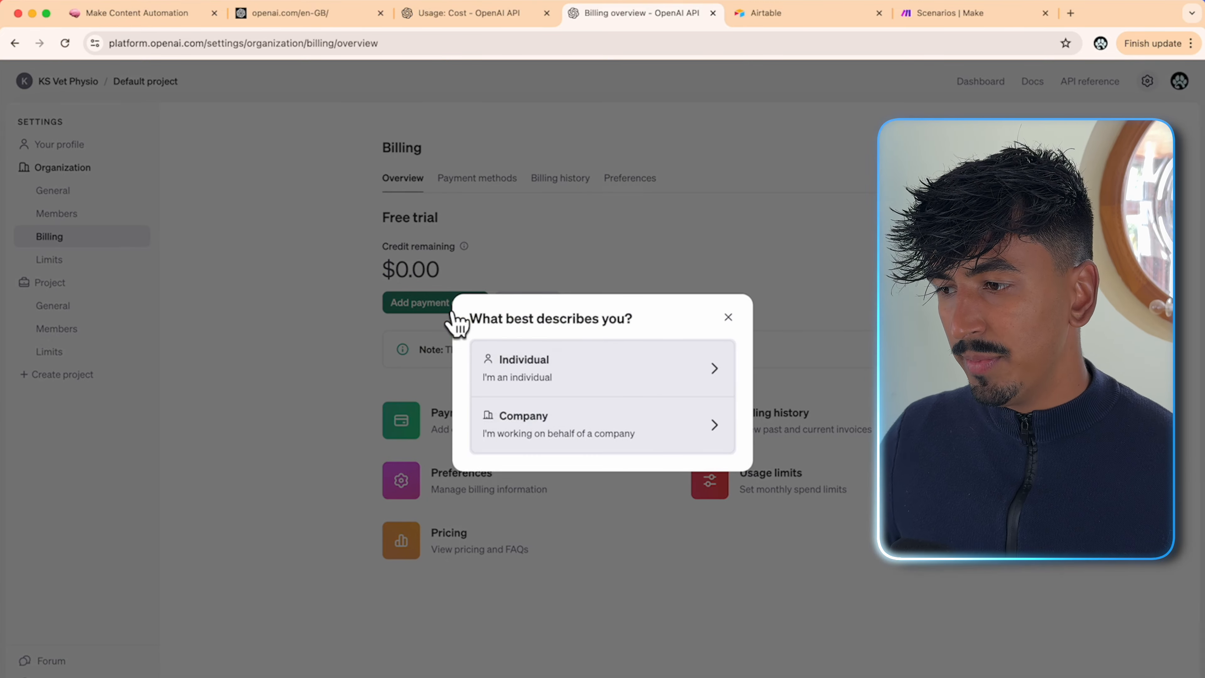
- Buy $5 of API credit as an individual with auto recharge turned off
click(550, 370)
click(528, 300)
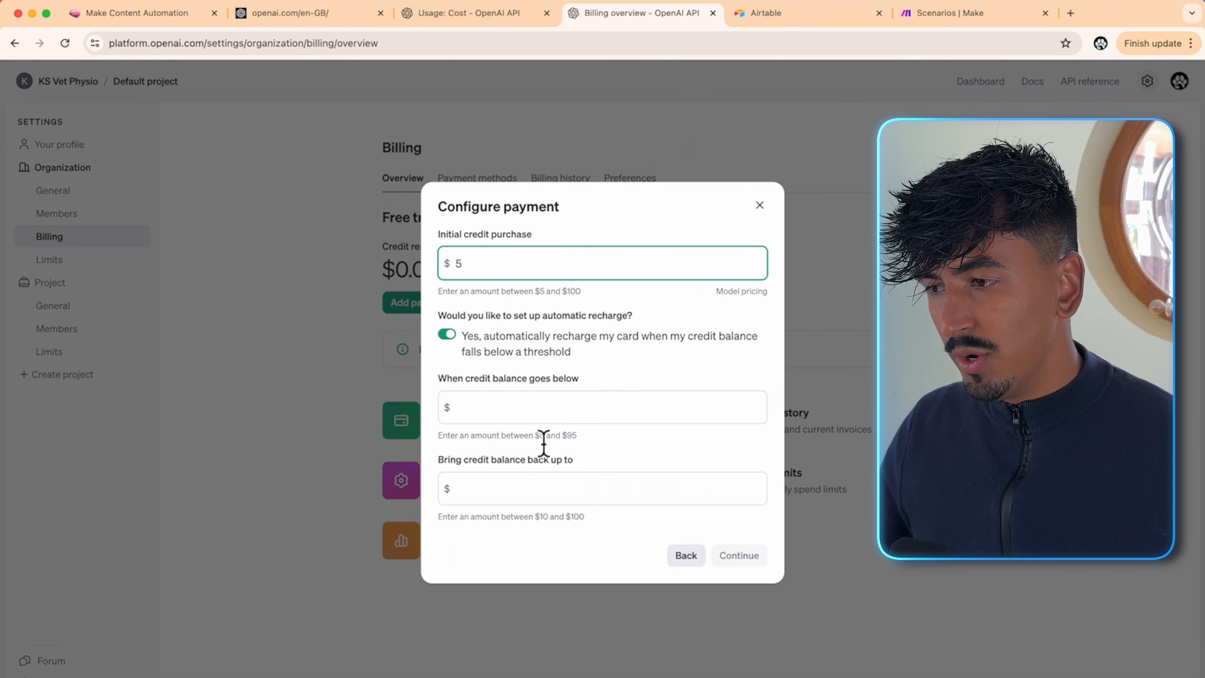
click(670, 360)
click(724, 553)
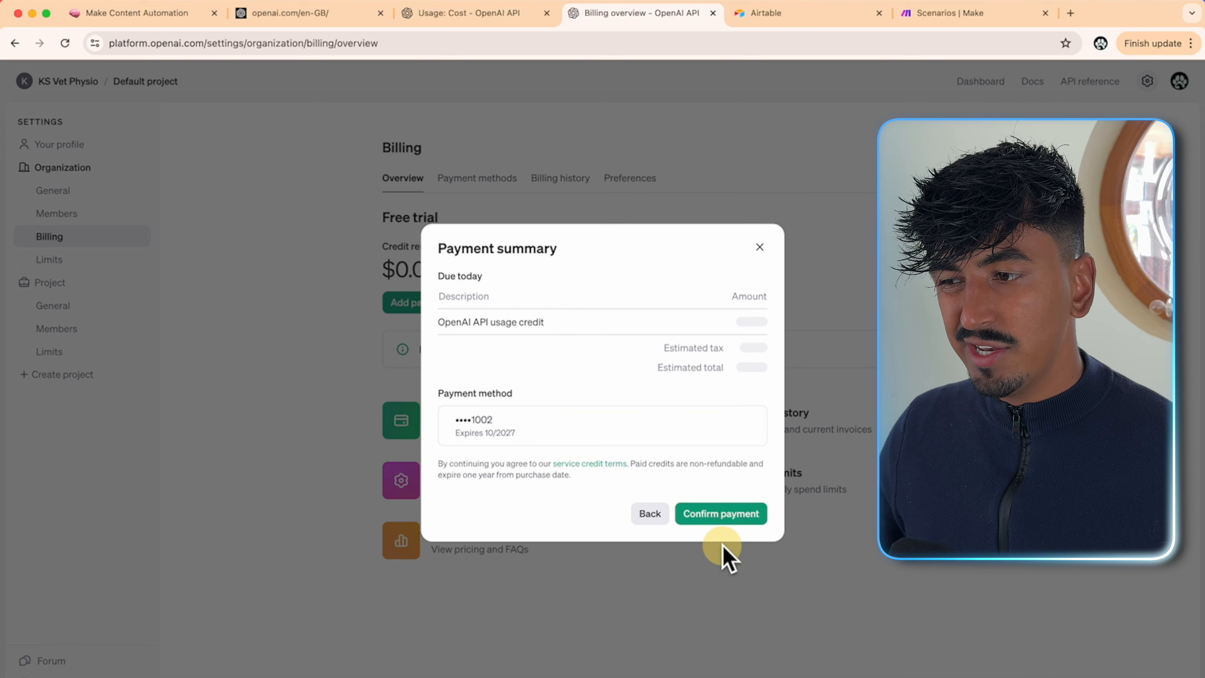
click(760, 511)
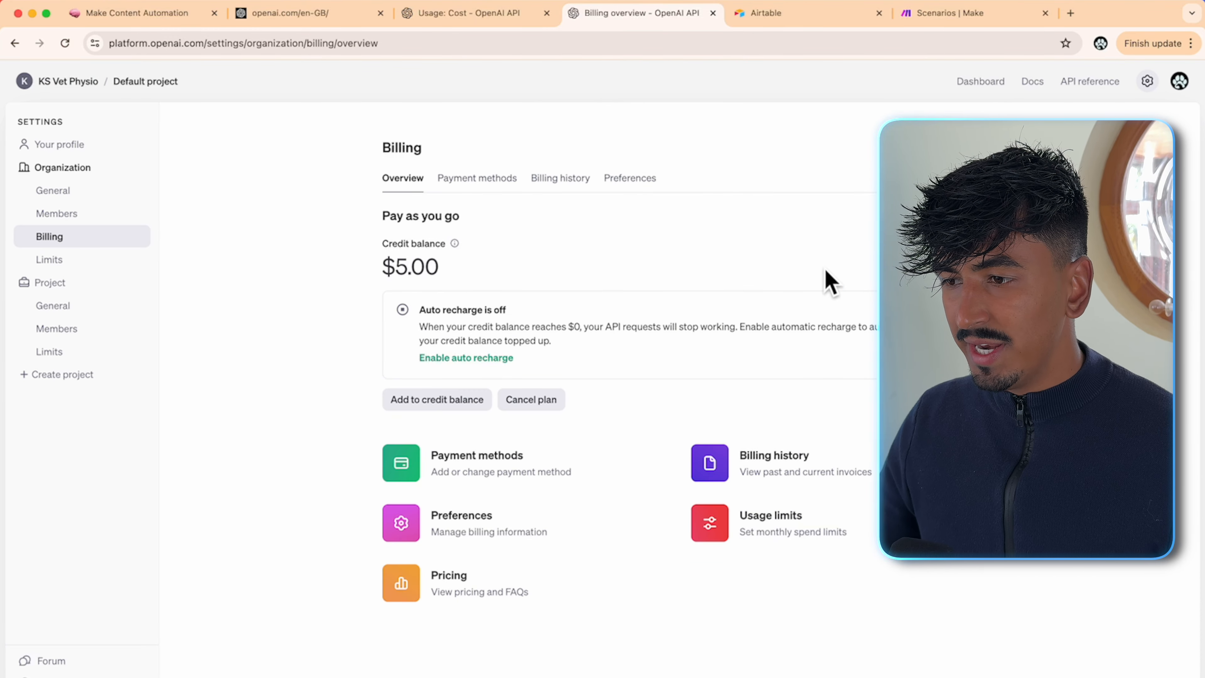
drag(369, 265, 558, 284)
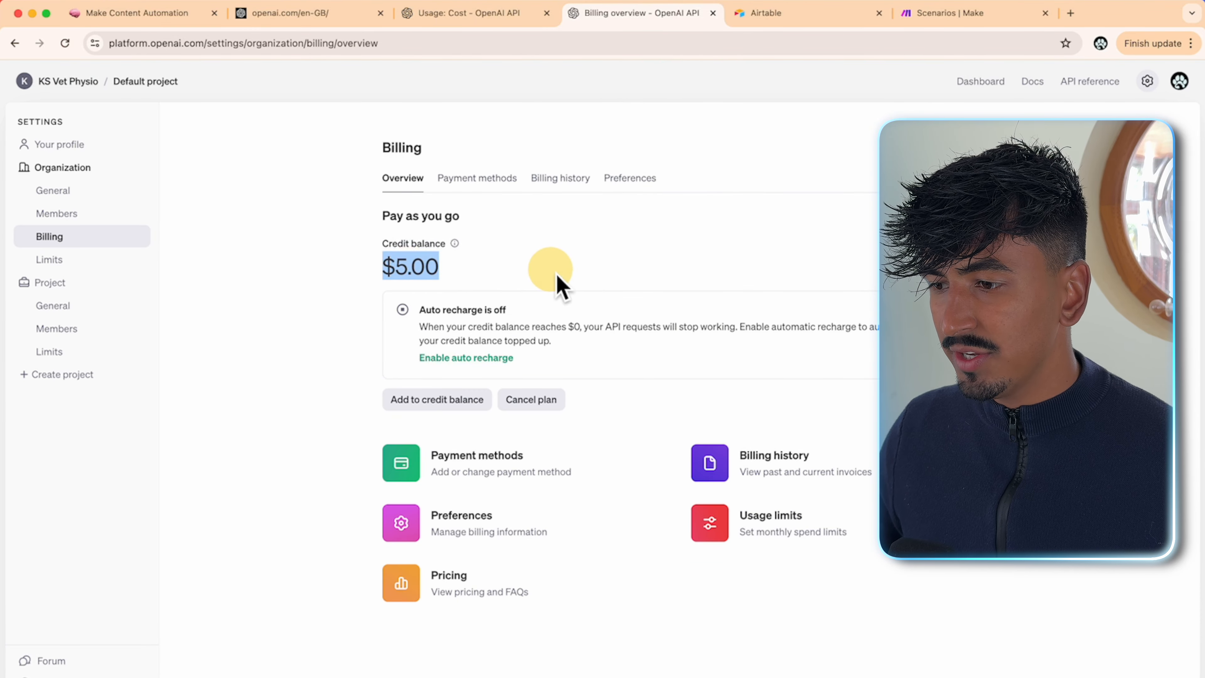
- Open Google Drive from the guide and create an AUTOMATIONS folder in My Drive
click(161, 14)
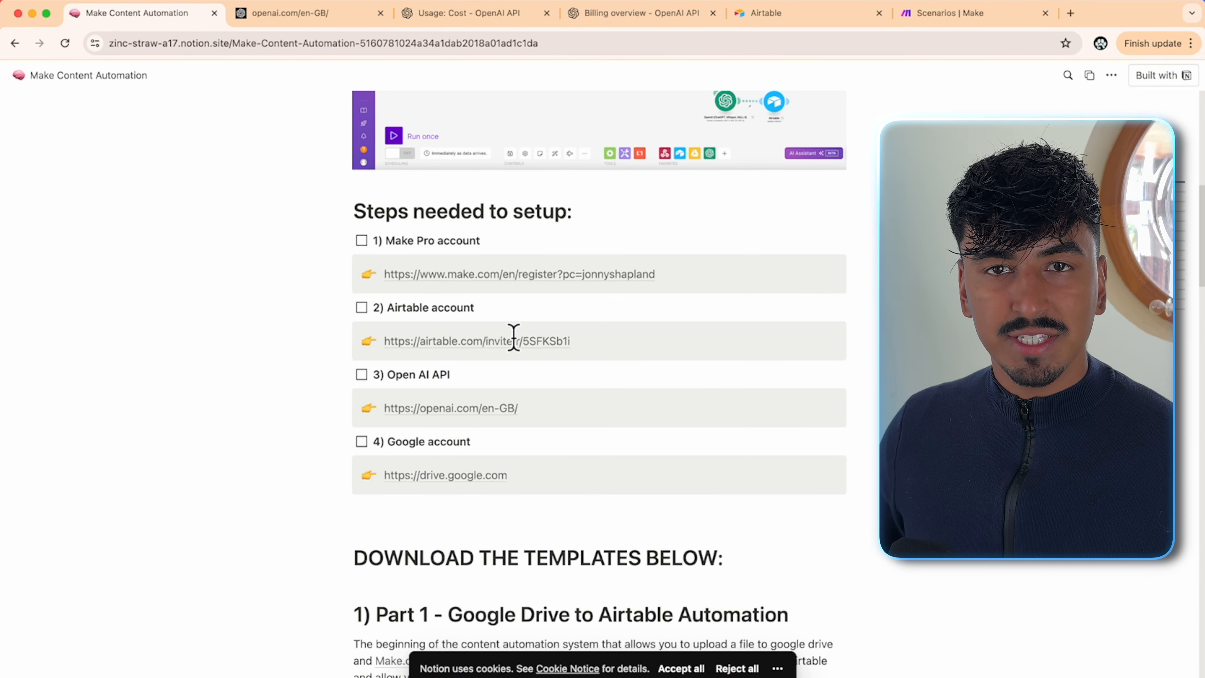
scroll(524, 504, down, 3)
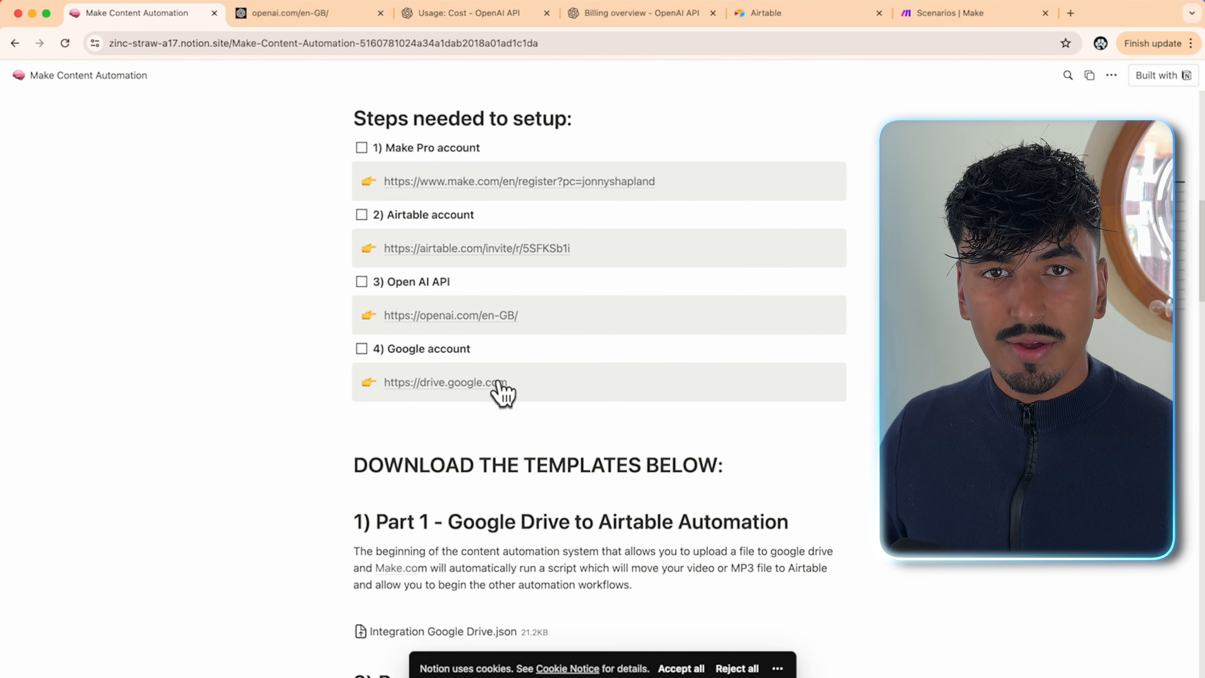
click(453, 382)
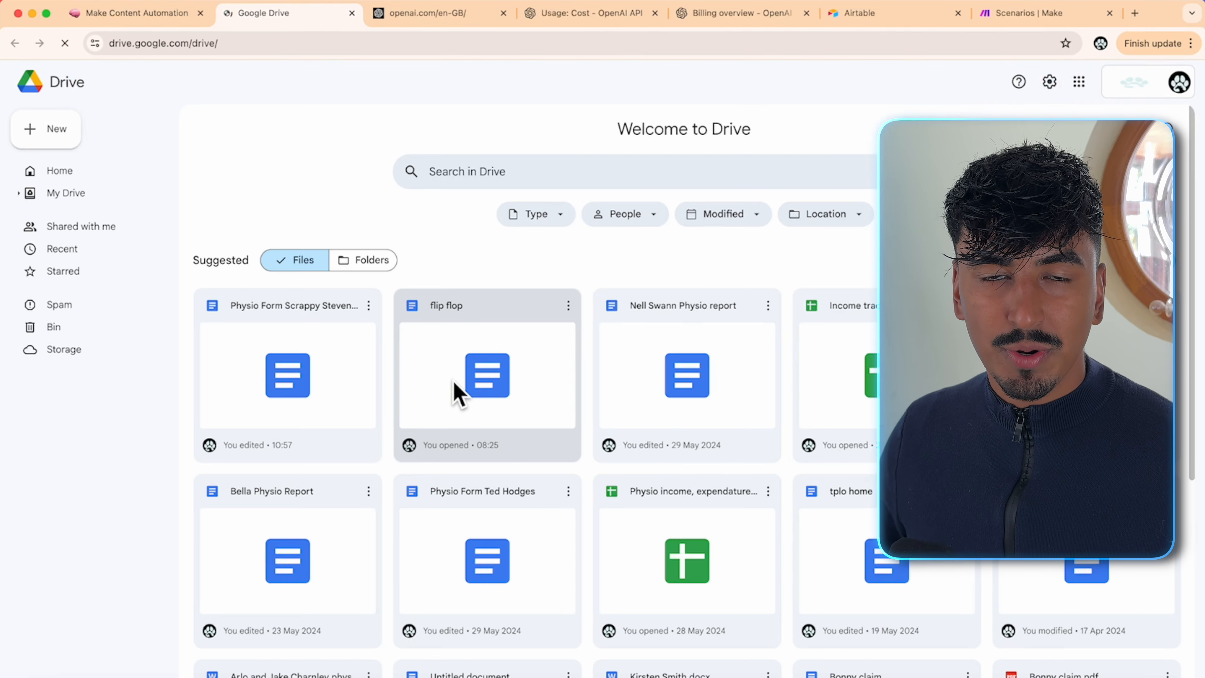
click(48, 252)
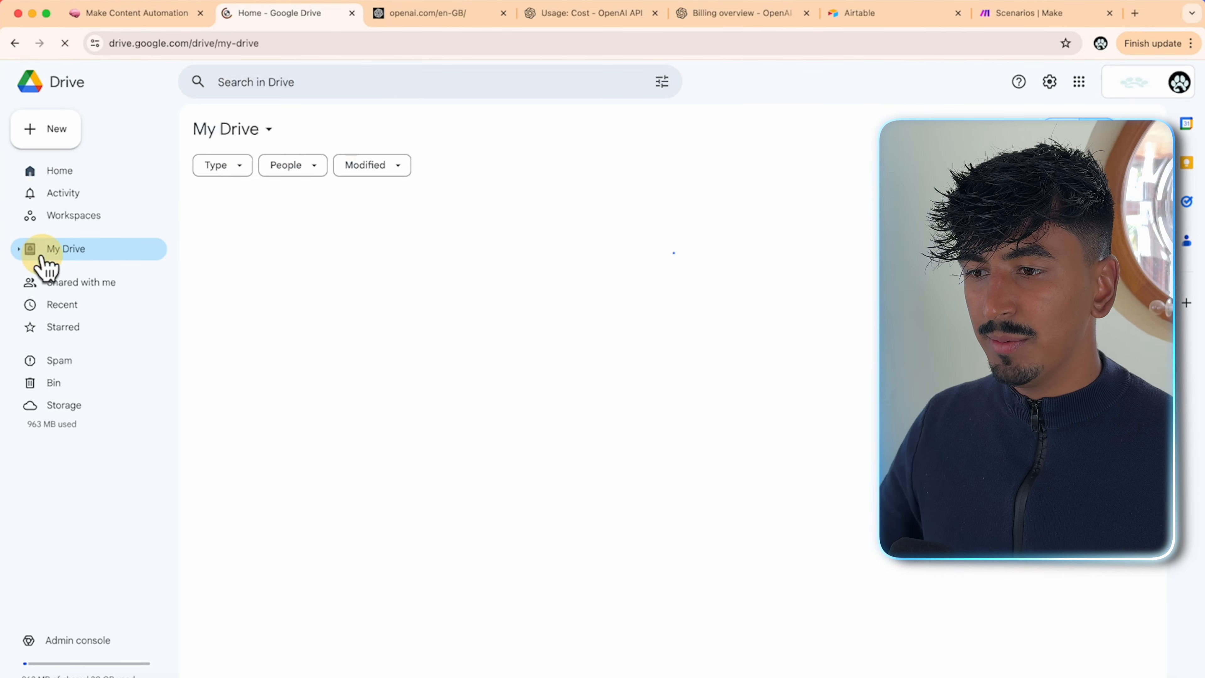
click(59, 135)
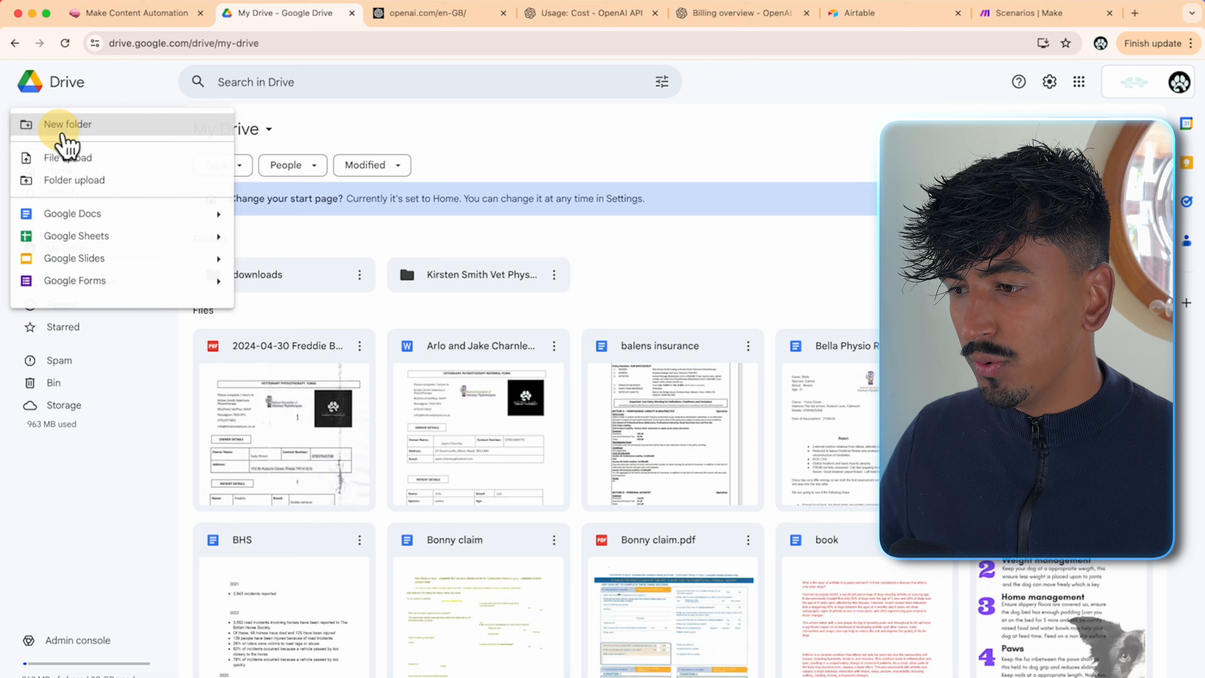
click(109, 125)
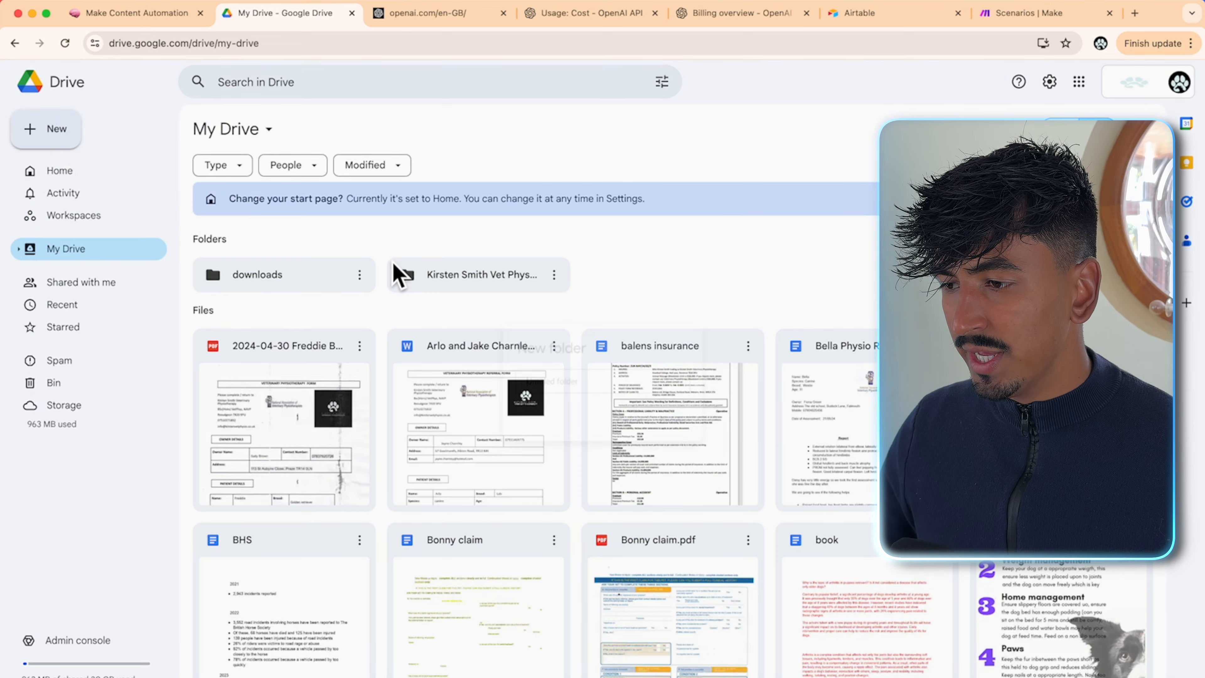
text(AUTOMATIONS)
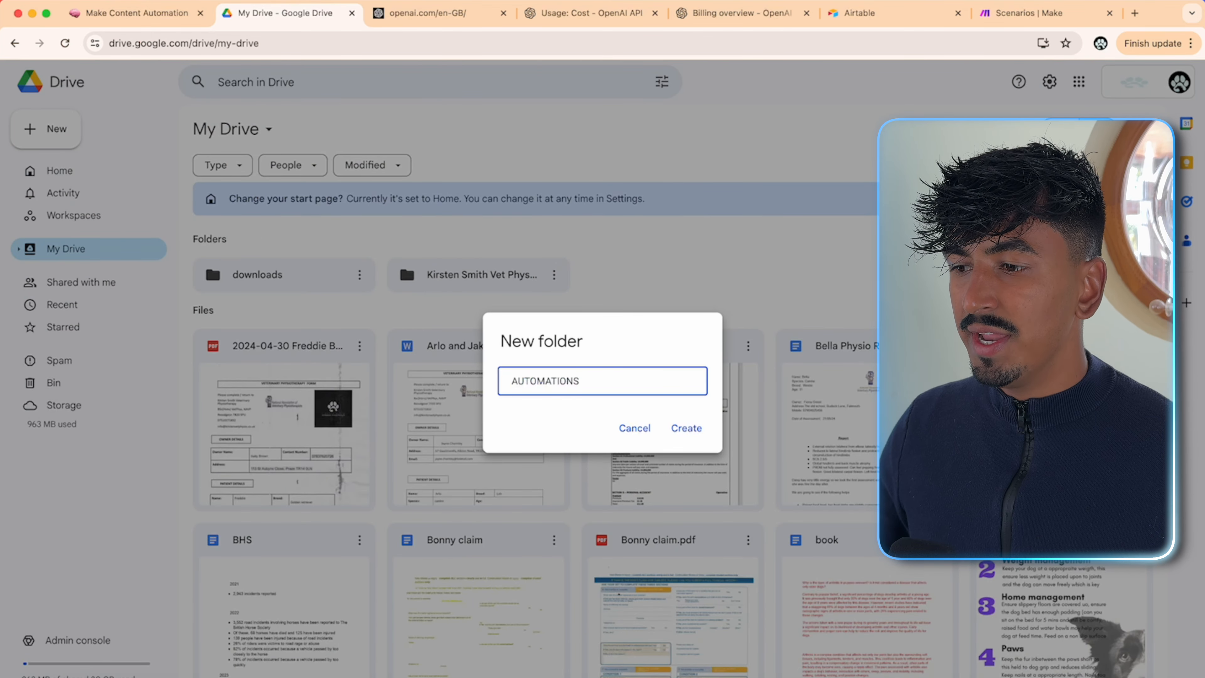
click(702, 433)
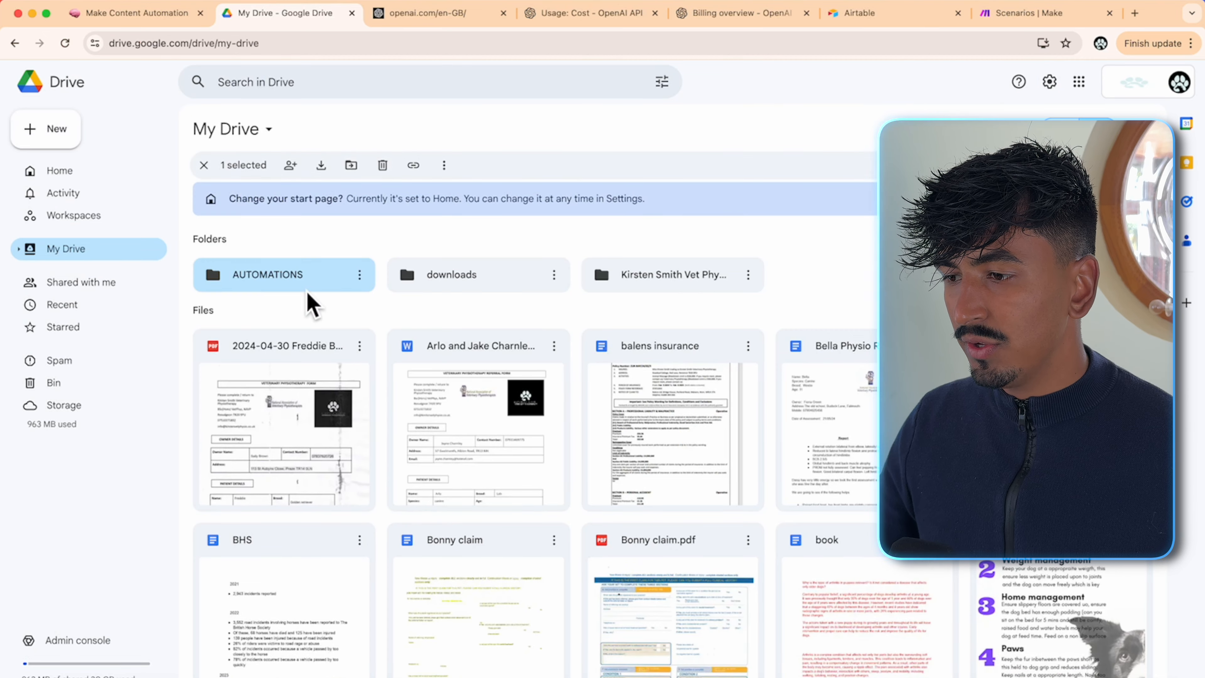
- Create CONTENT TO REPURPOSE inside AUTOMATIONS, then NEW CONTENT inside it
double_click(290, 271)
right_click(290, 270)
click(304, 275)
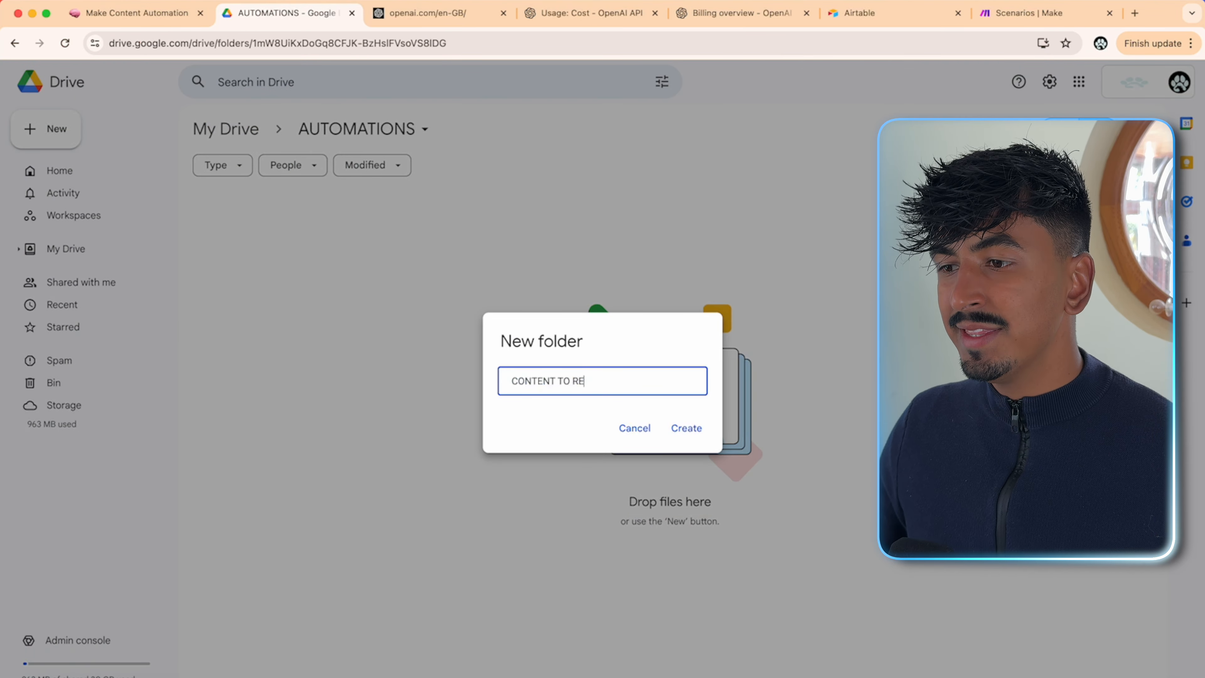
click(671, 428)
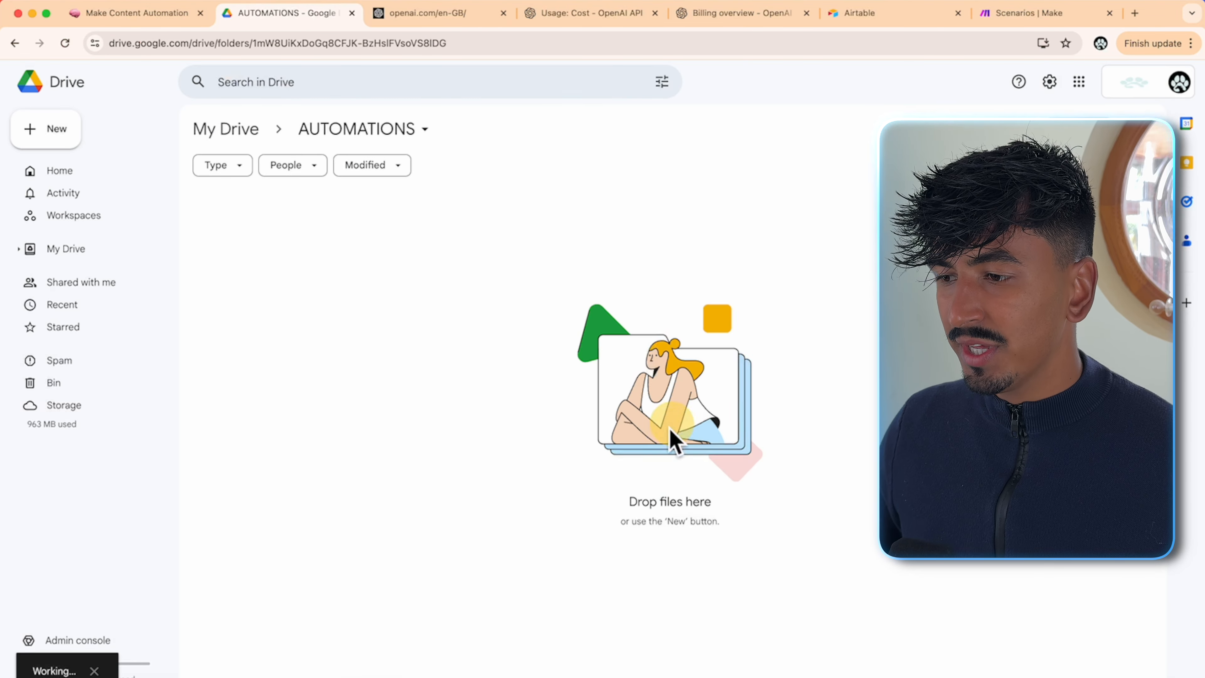
double_click(301, 255)
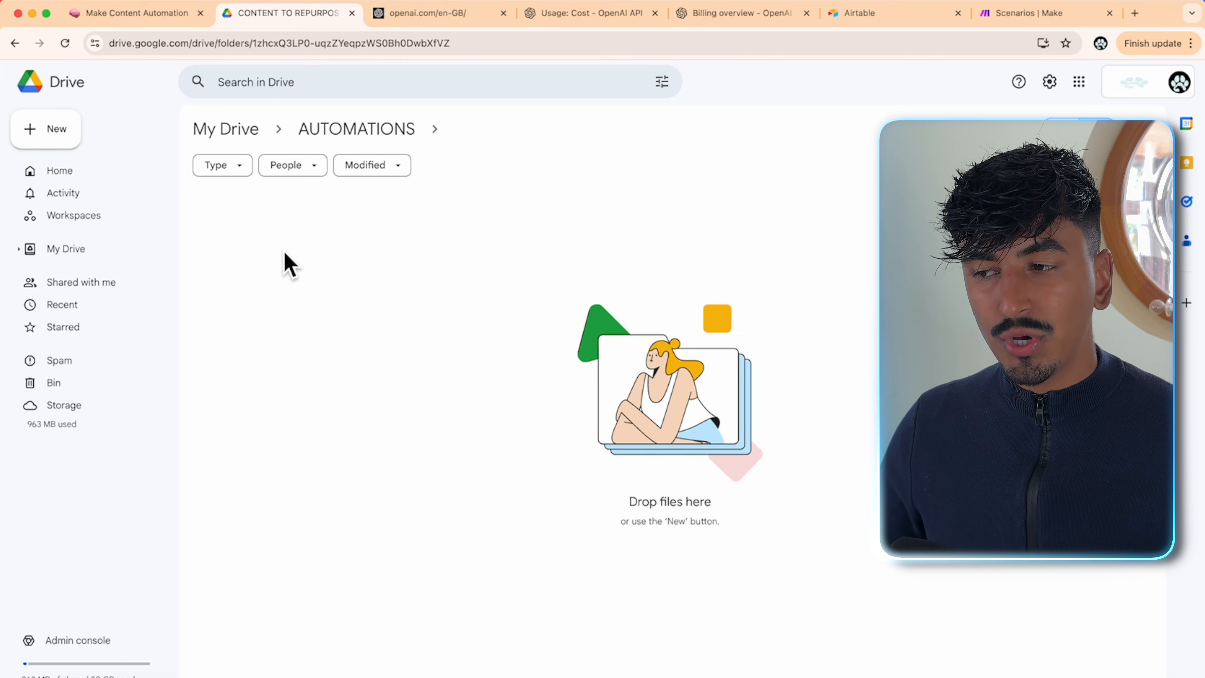
right_click(283, 251)
click(331, 264)
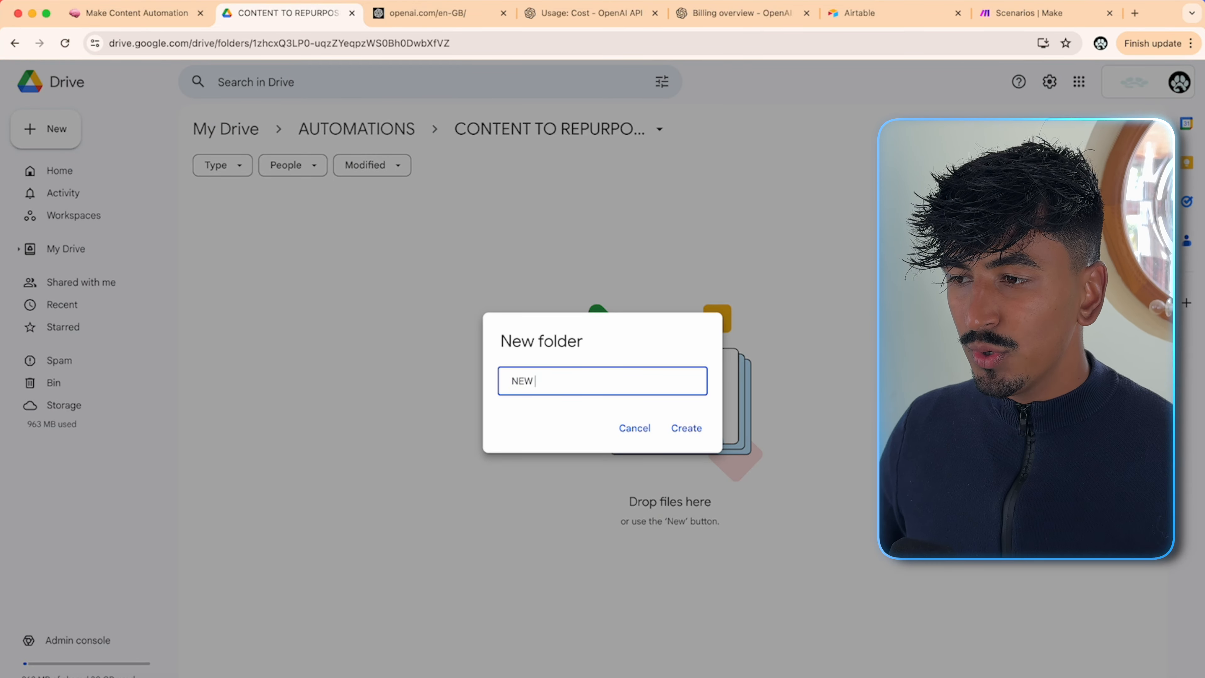
click(680, 428)
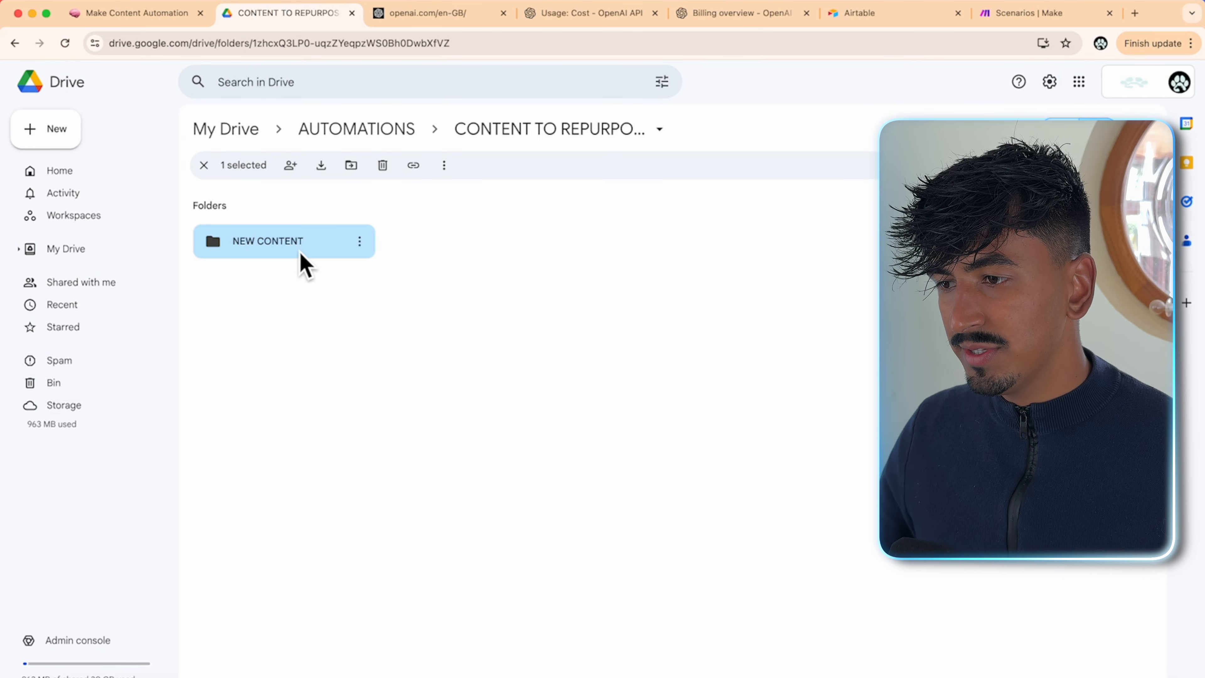
click(328, 204)
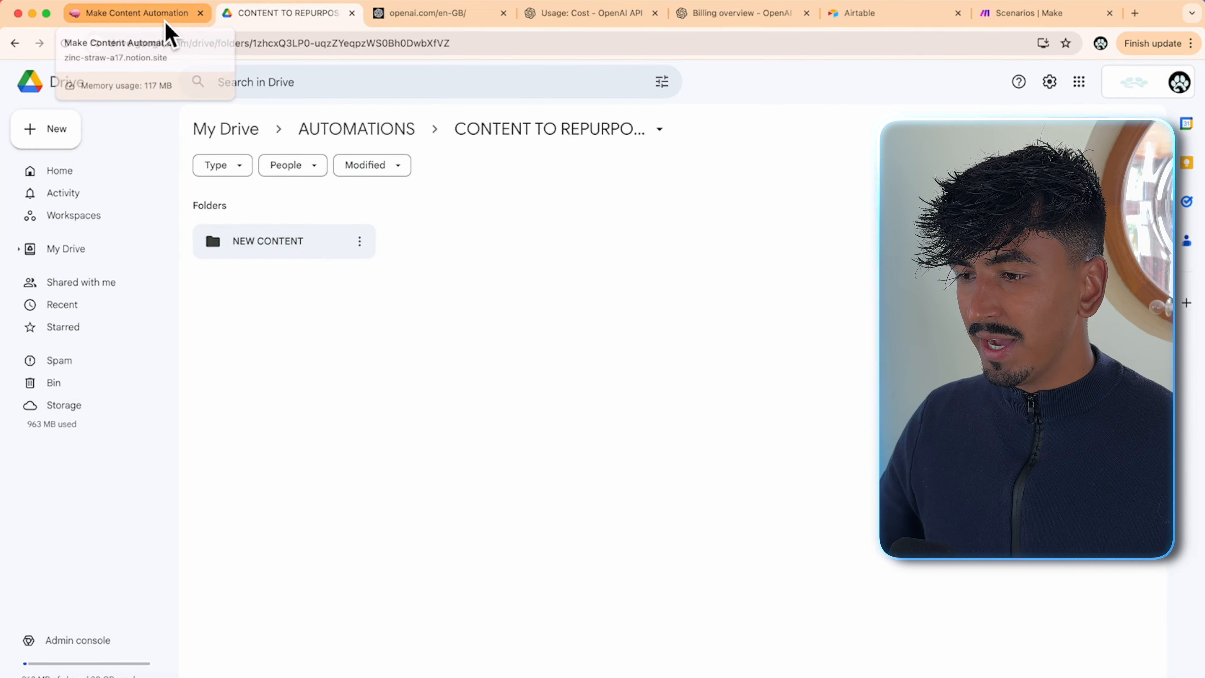
- Open the NEW CONTENT folder and fetch the Integration Google Drive.json blueprint from the guide
double_click(266, 252)
click(128, 12)
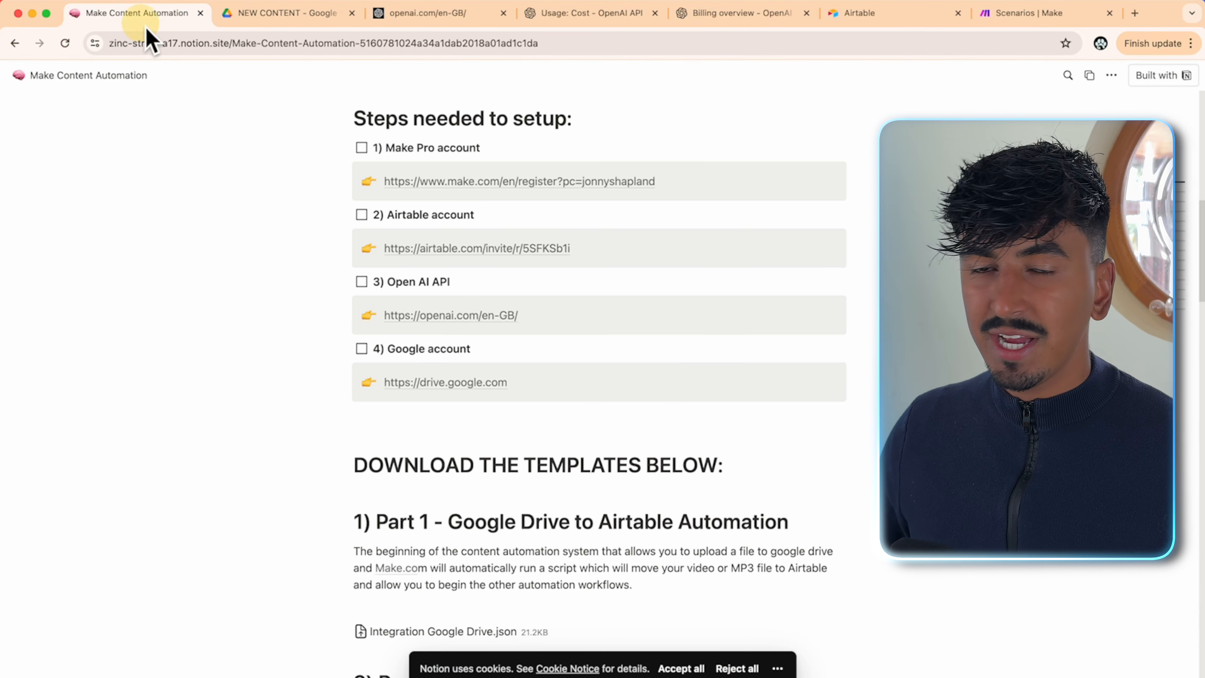
scroll(610, 427, down, 1)
scroll(610, 427, down, 3)
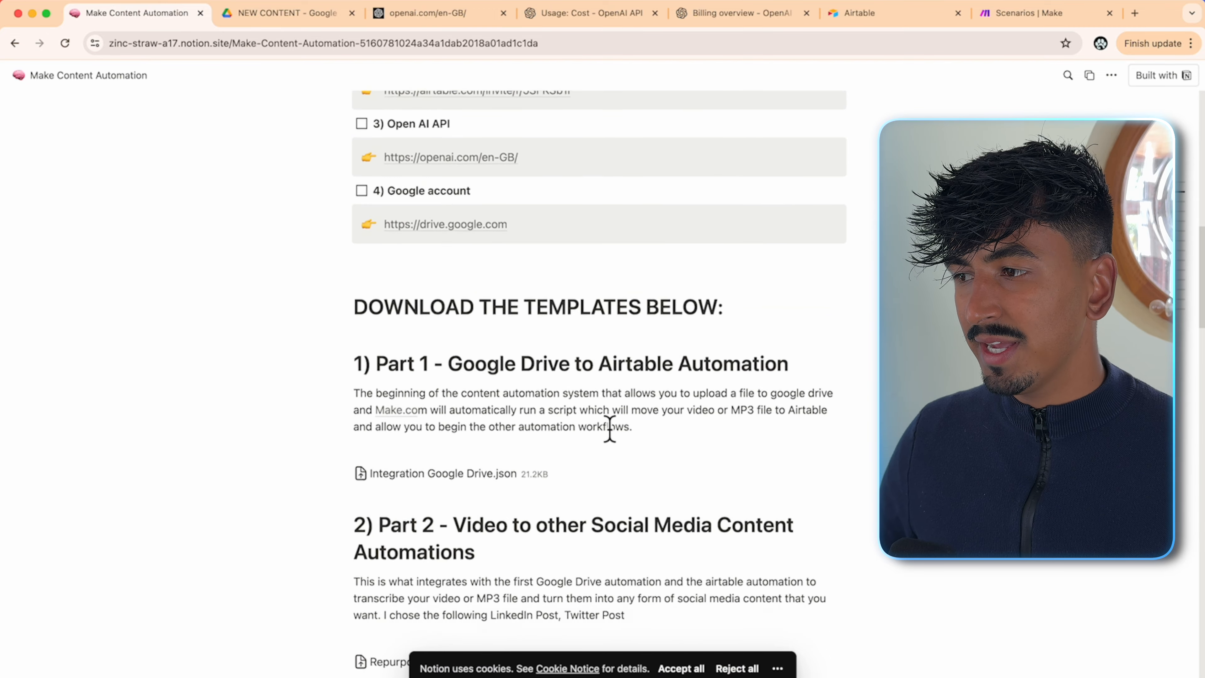
right_click(454, 470)
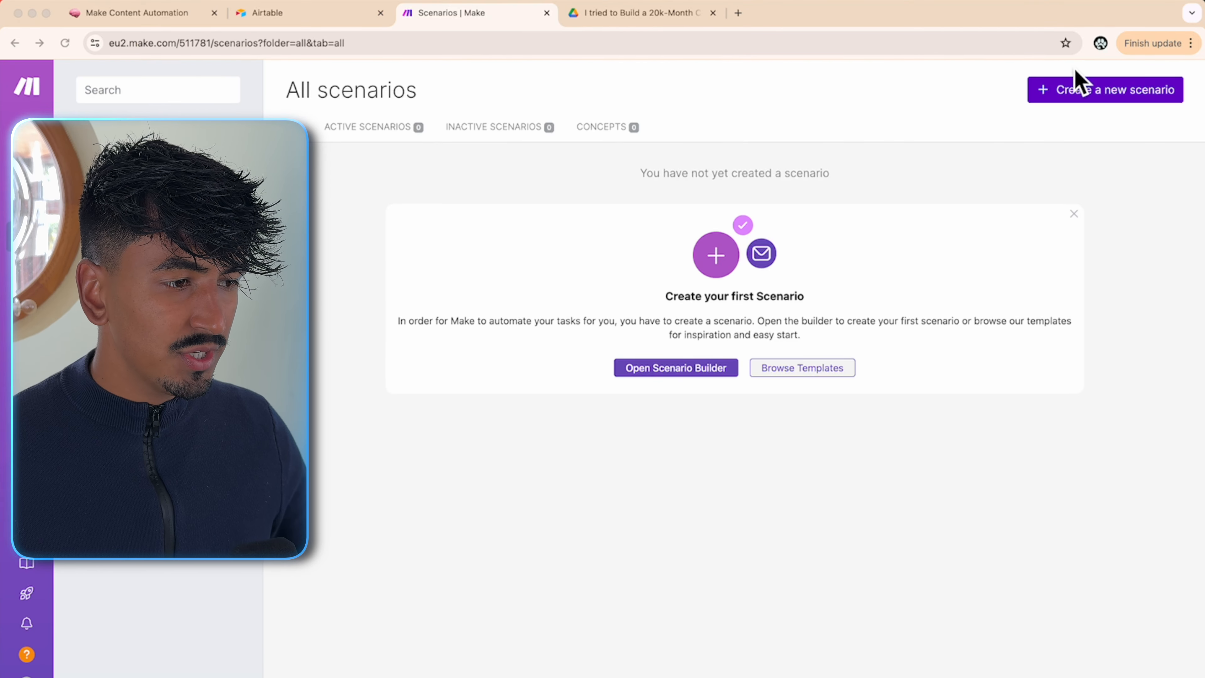
- Create a new Make scenario and import the Integration Google Drive.json blueprint into it
click(1101, 97)
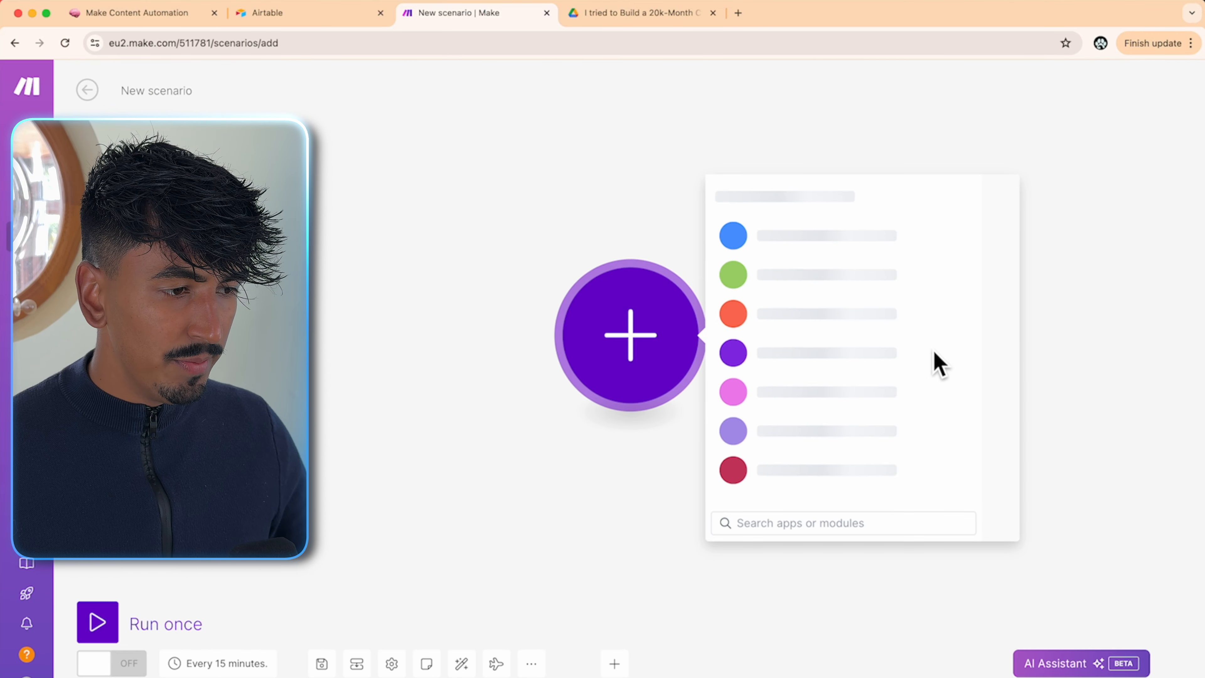
click(539, 665)
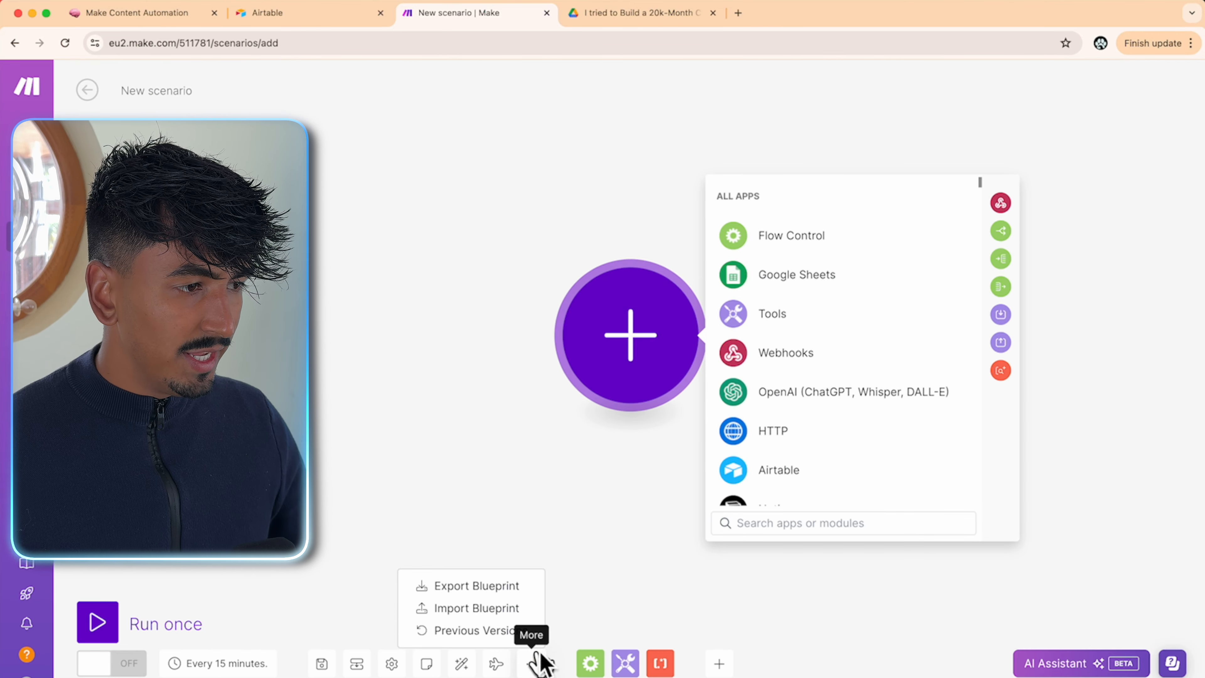
click(493, 612)
click(507, 393)
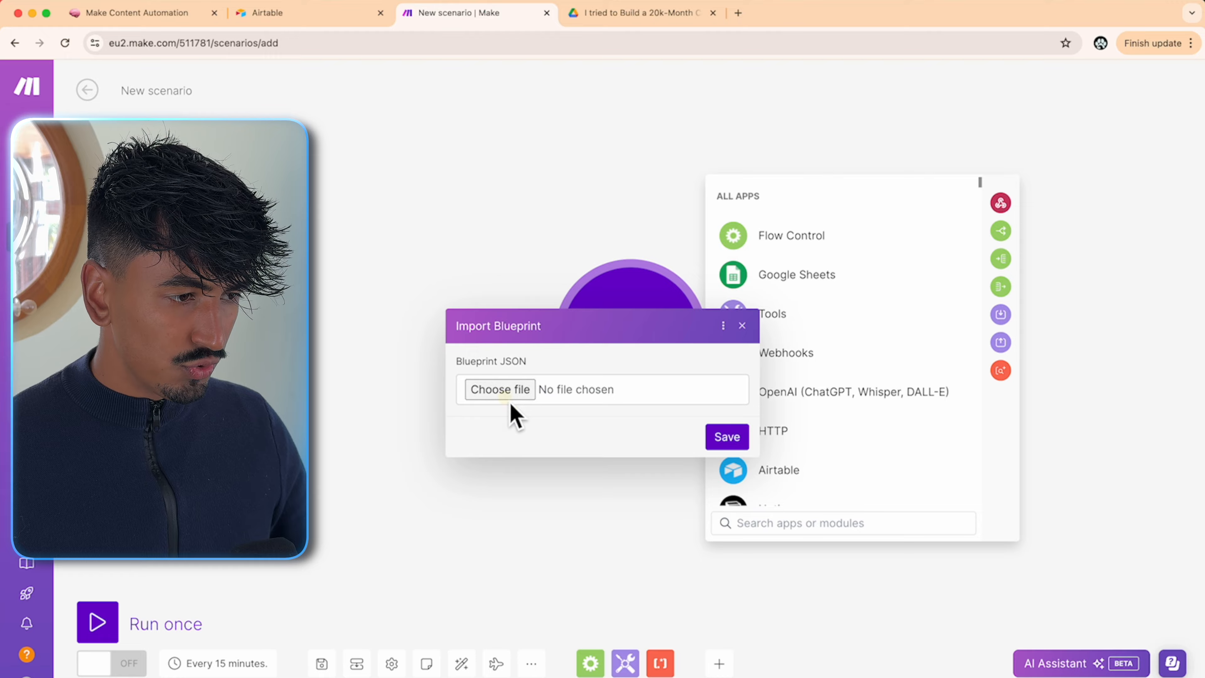
double_click(975, 185)
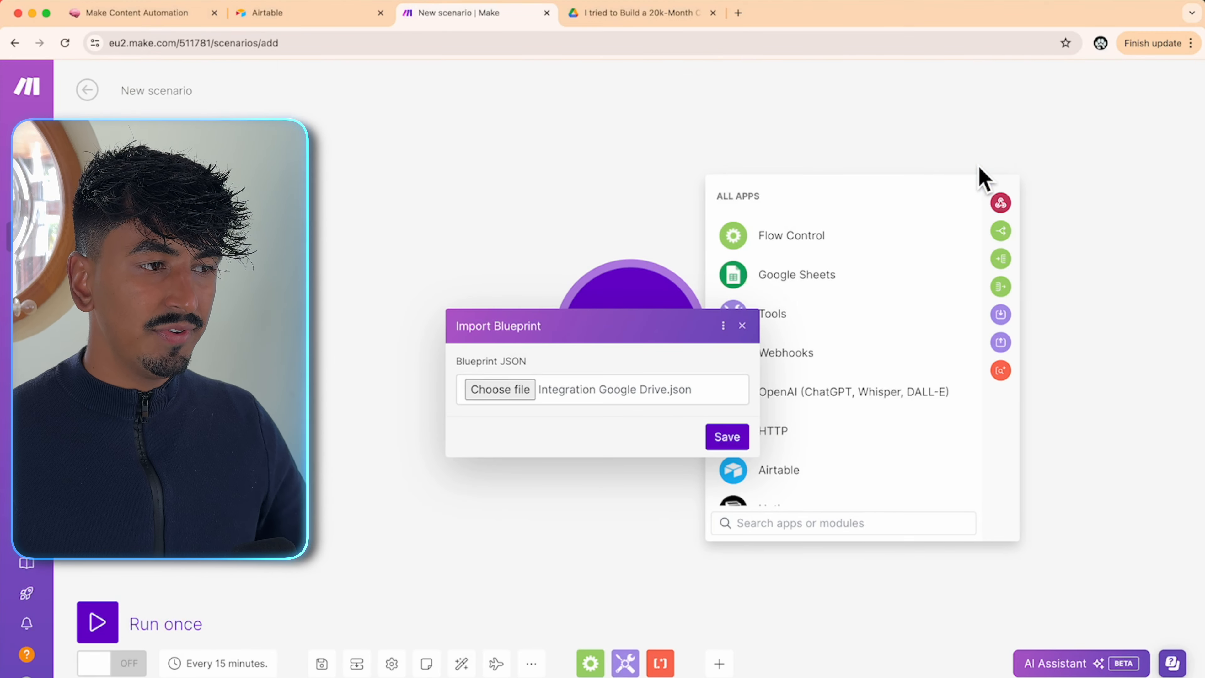
click(729, 438)
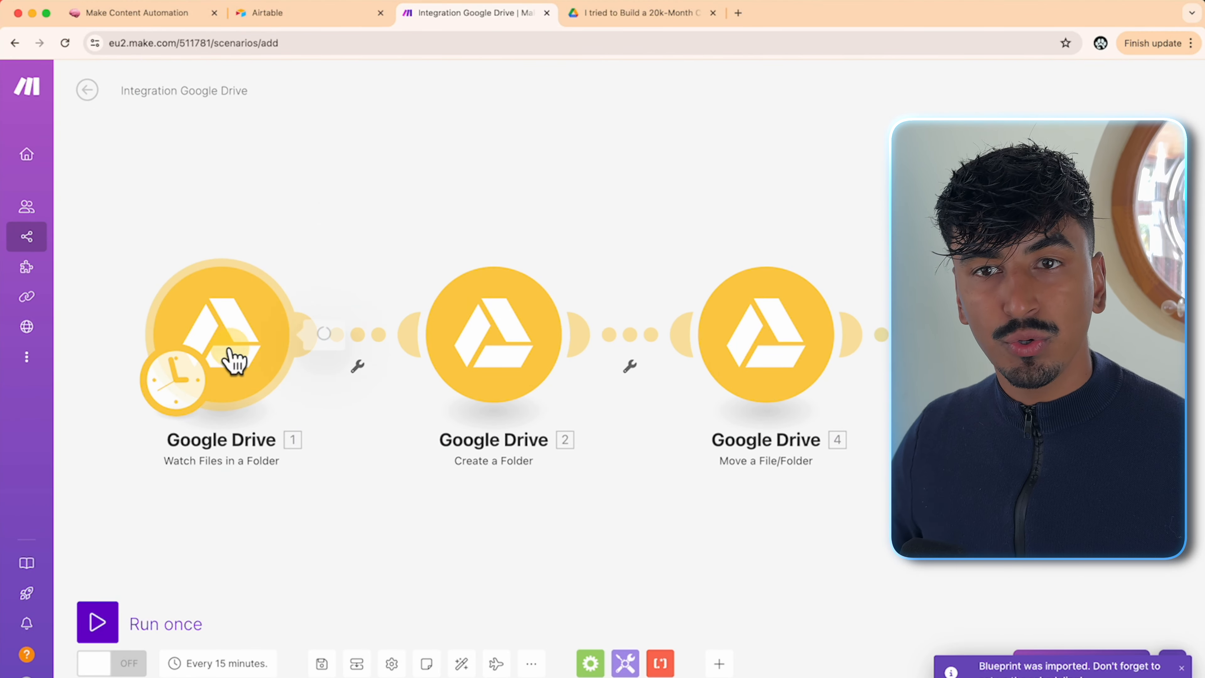
- Give Watch Files in a Folder the existing Google connection and the AUTOMATIONS / CONTENT TO REPURPOSE / NEW CONTENT folder
click(233, 361)
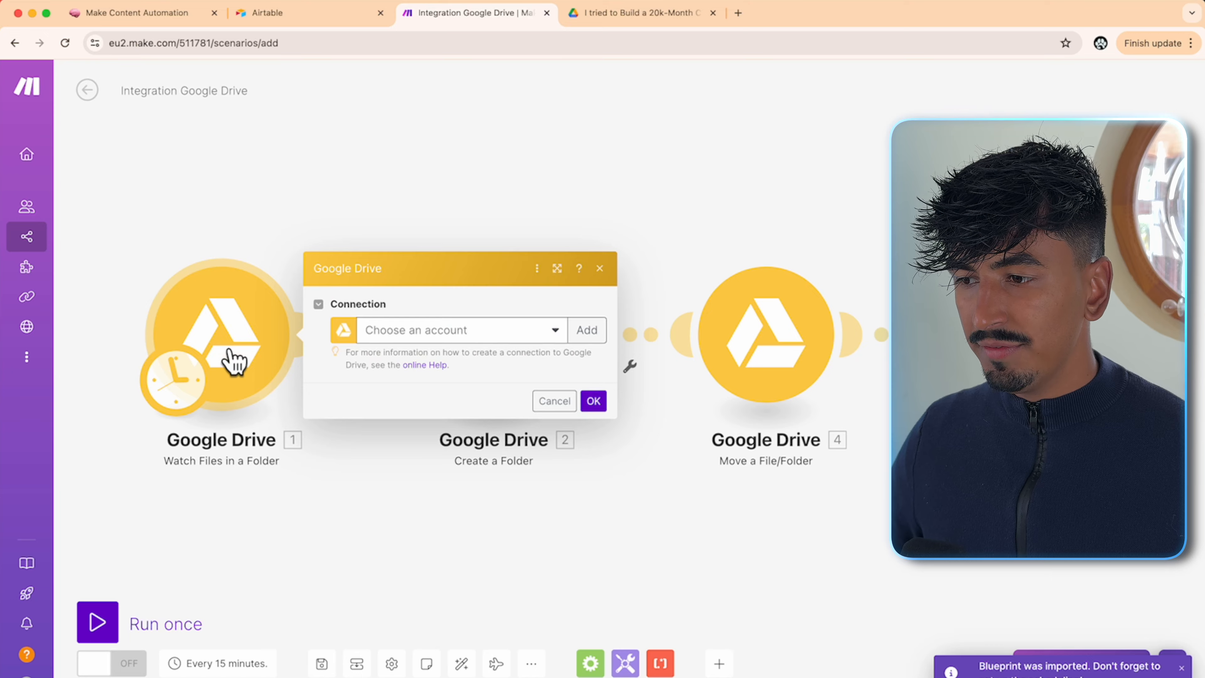
click(453, 338)
click(455, 373)
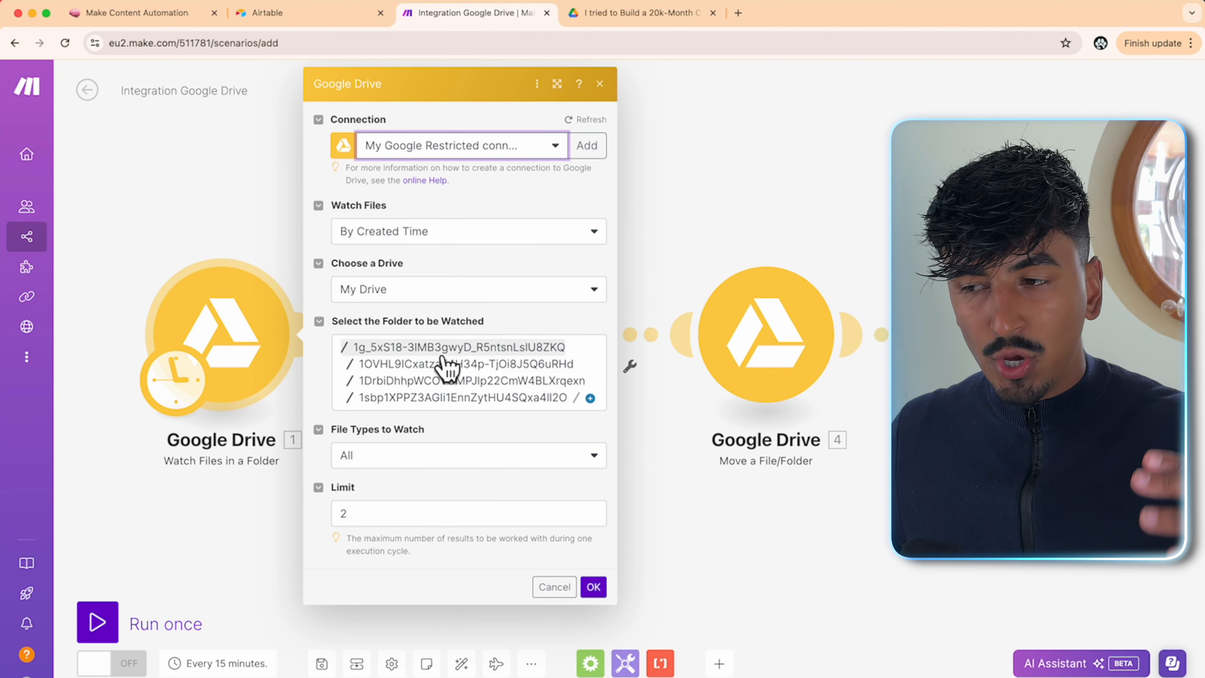
click(432, 352)
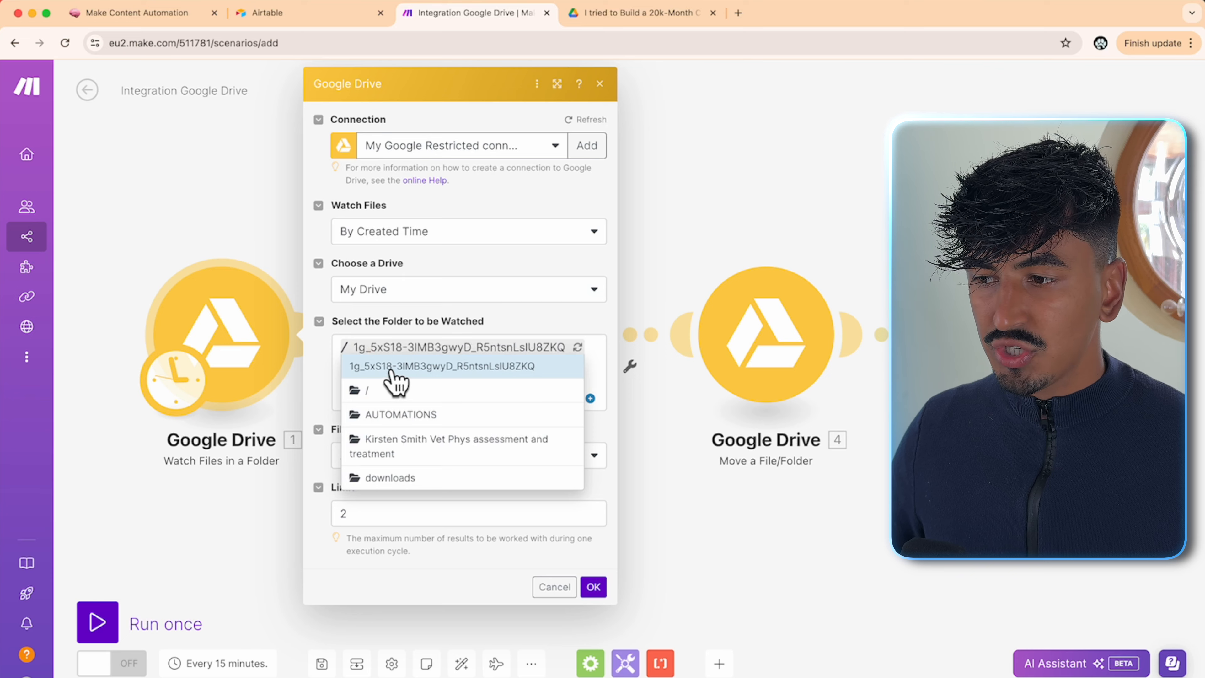
click(404, 416)
click(459, 347)
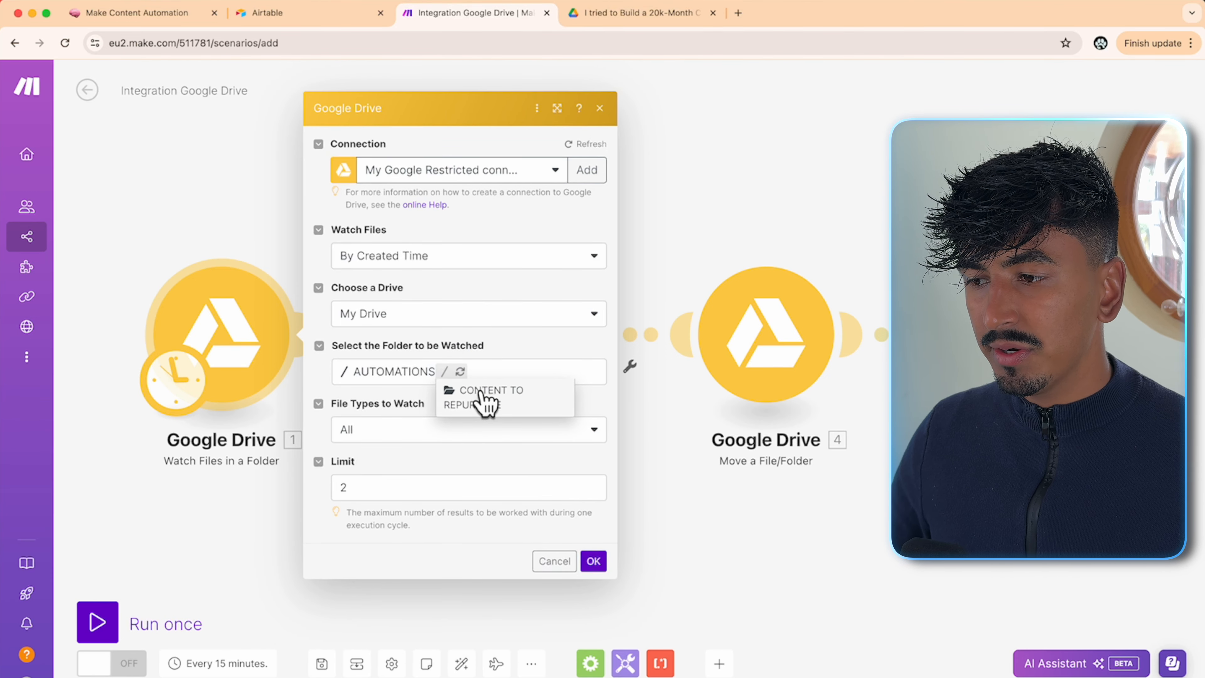
click(485, 399)
click(366, 390)
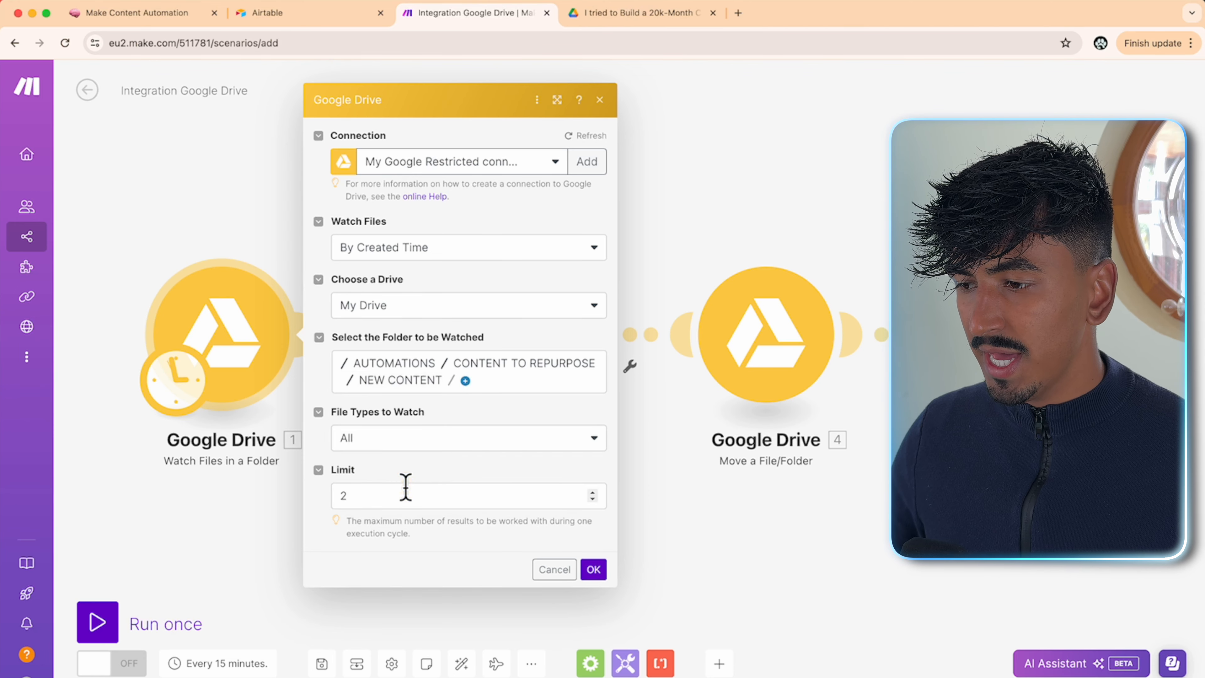
click(593, 571)
click(592, 404)
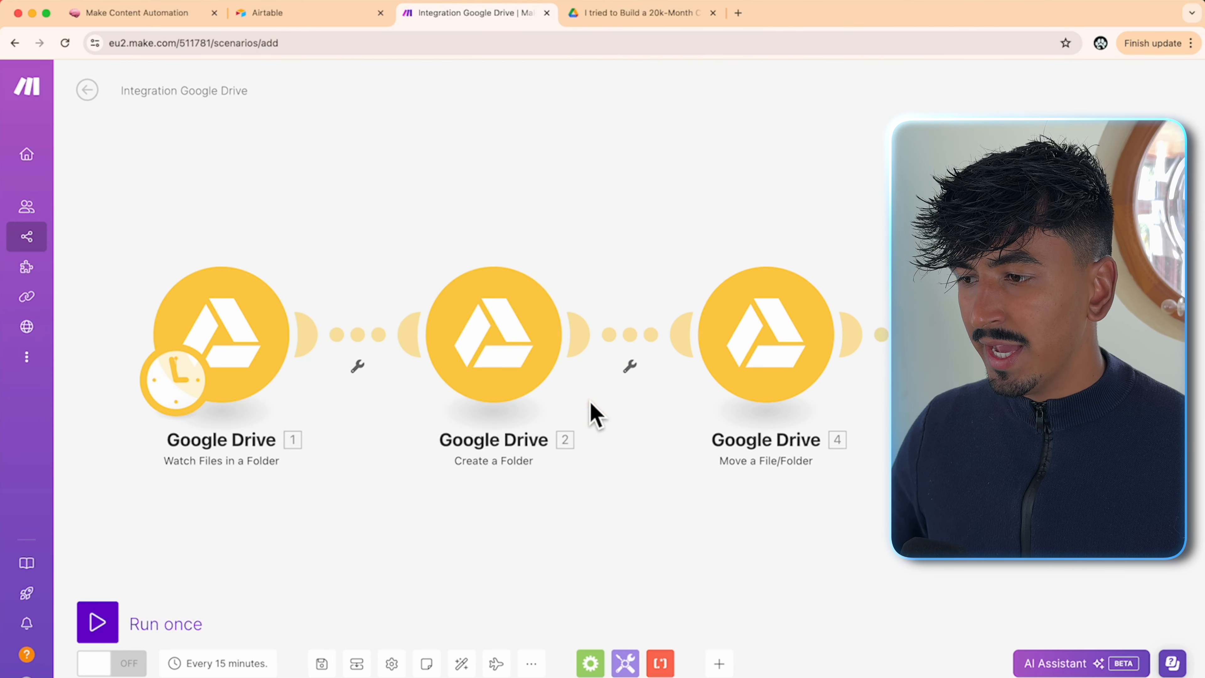
click(482, 360)
- Give Create a Folder the existing Google connection and select the CONTENT TO REPURPOSE folder ID
click(745, 330)
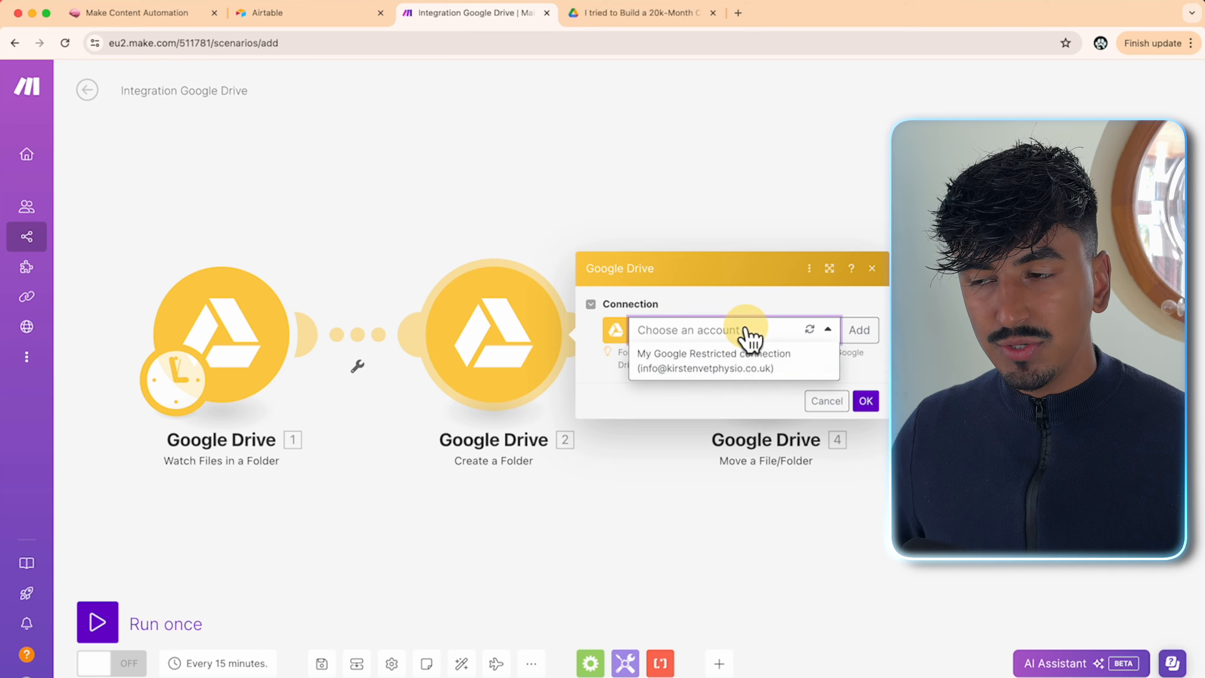
click(737, 363)
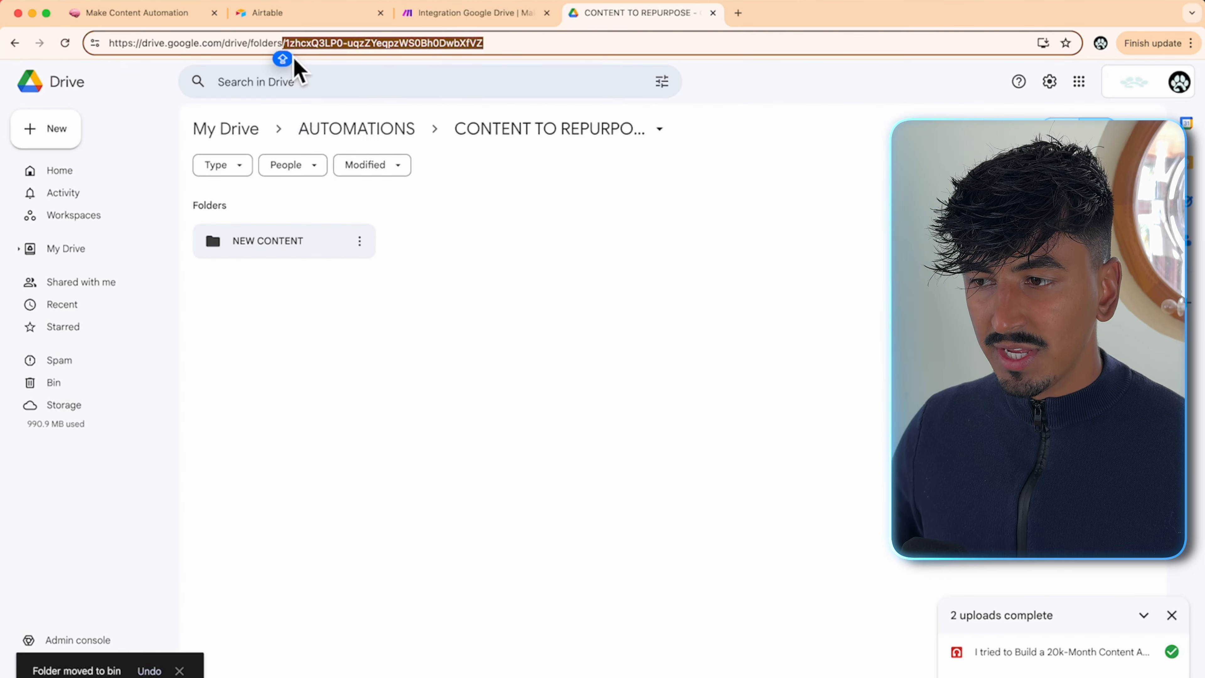
drag(291, 50, 489, 58)
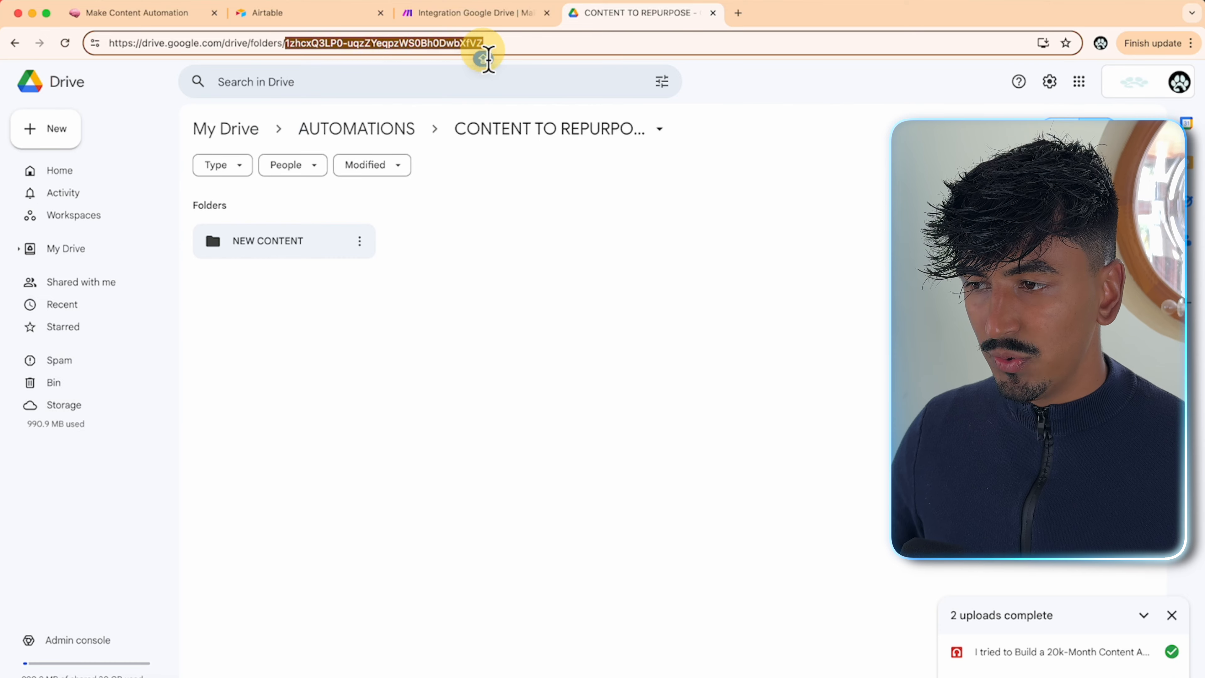
- Replace the New Folder Location with the CONTENT TO REPURPOSE folder ID and save the module
click(468, 14)
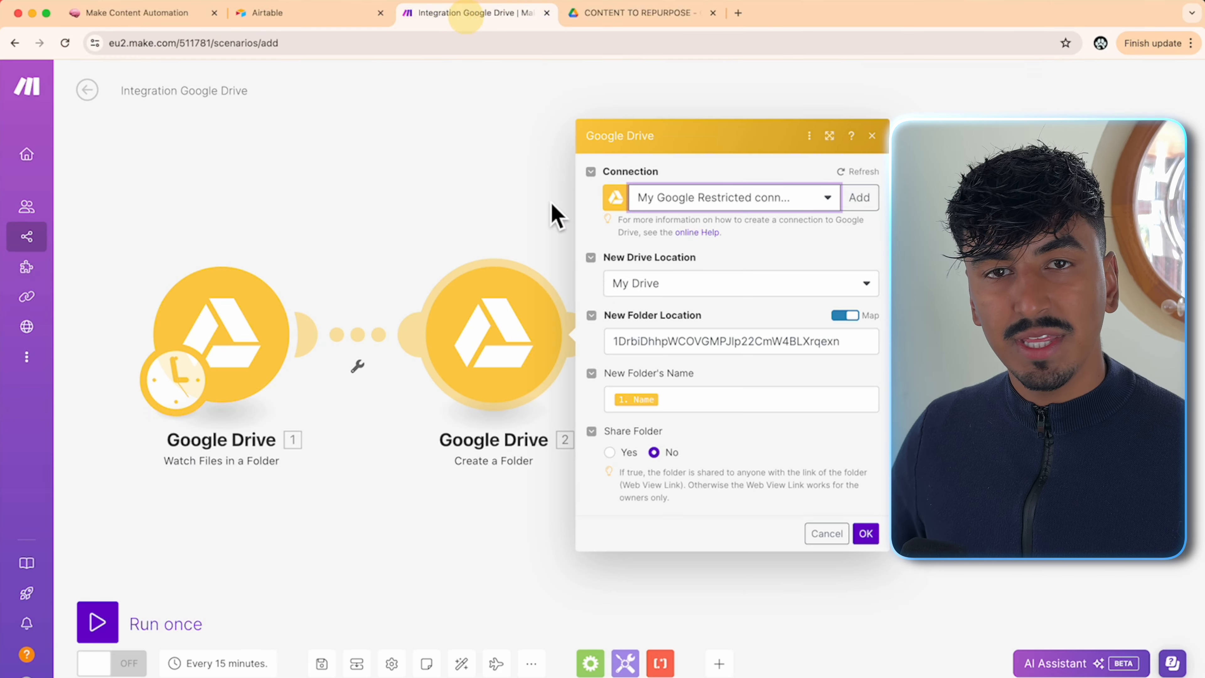
click(796, 344)
key(ctrl+a)
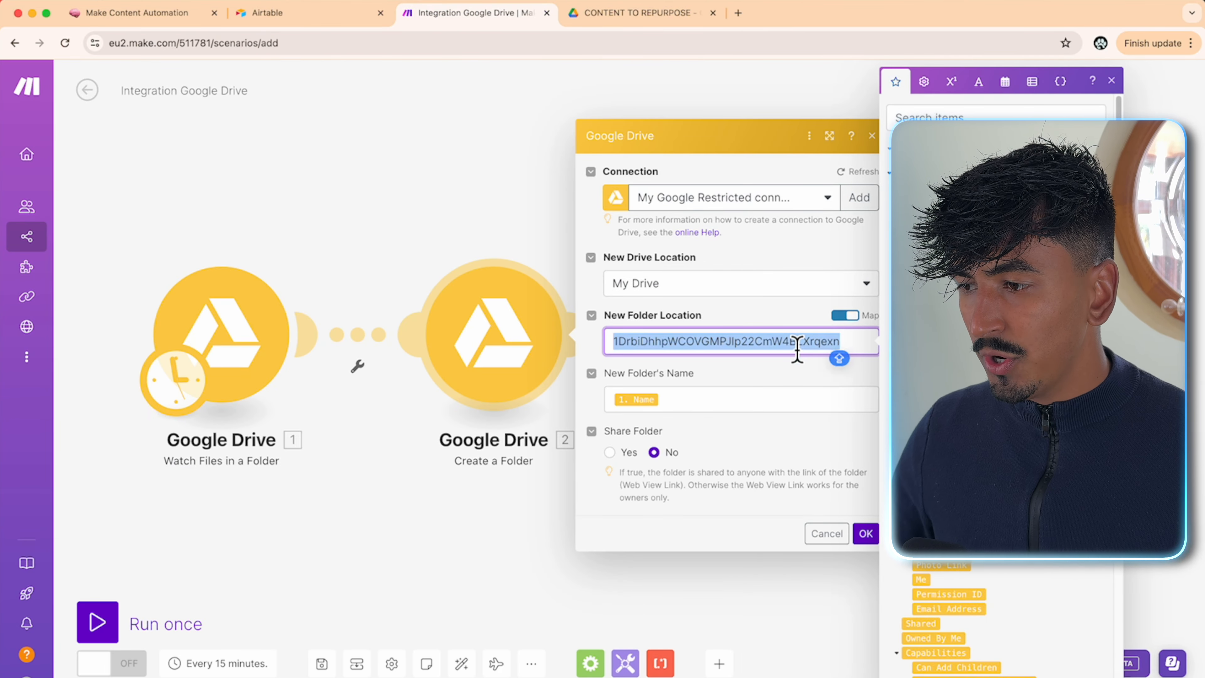
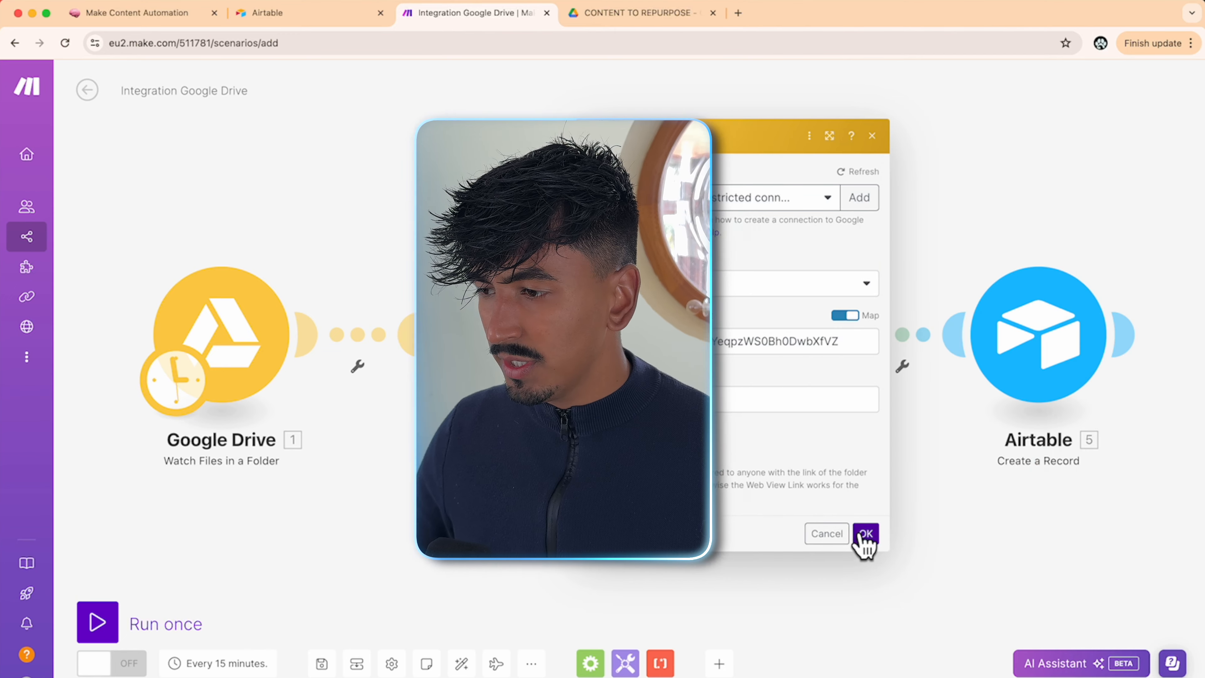
click(865, 534)
- Set the Move a File/Folder module to the existing Google Drive connection and save it
click(776, 329)
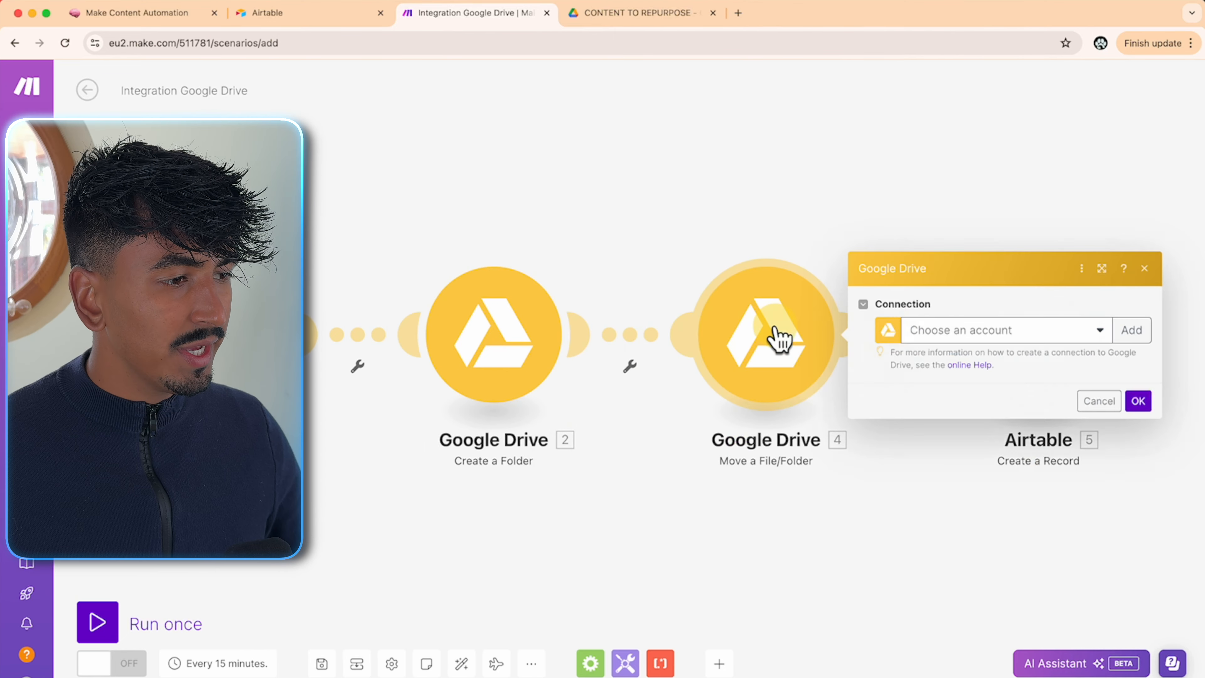
click(920, 340)
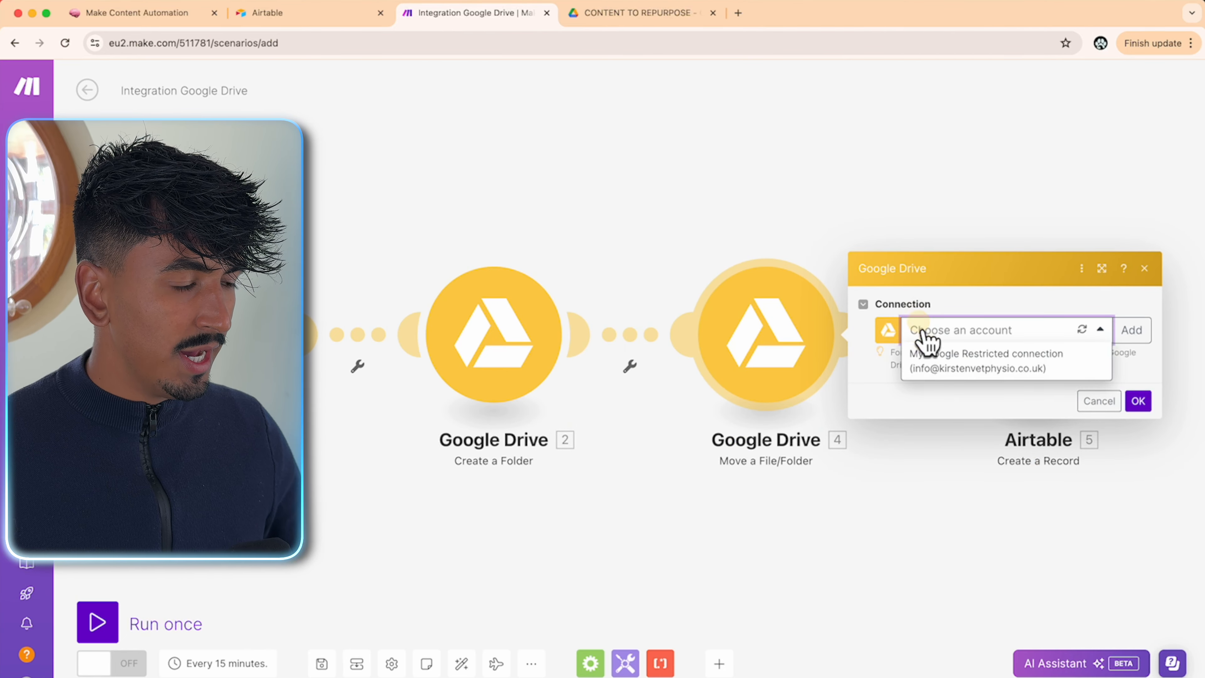
click(950, 365)
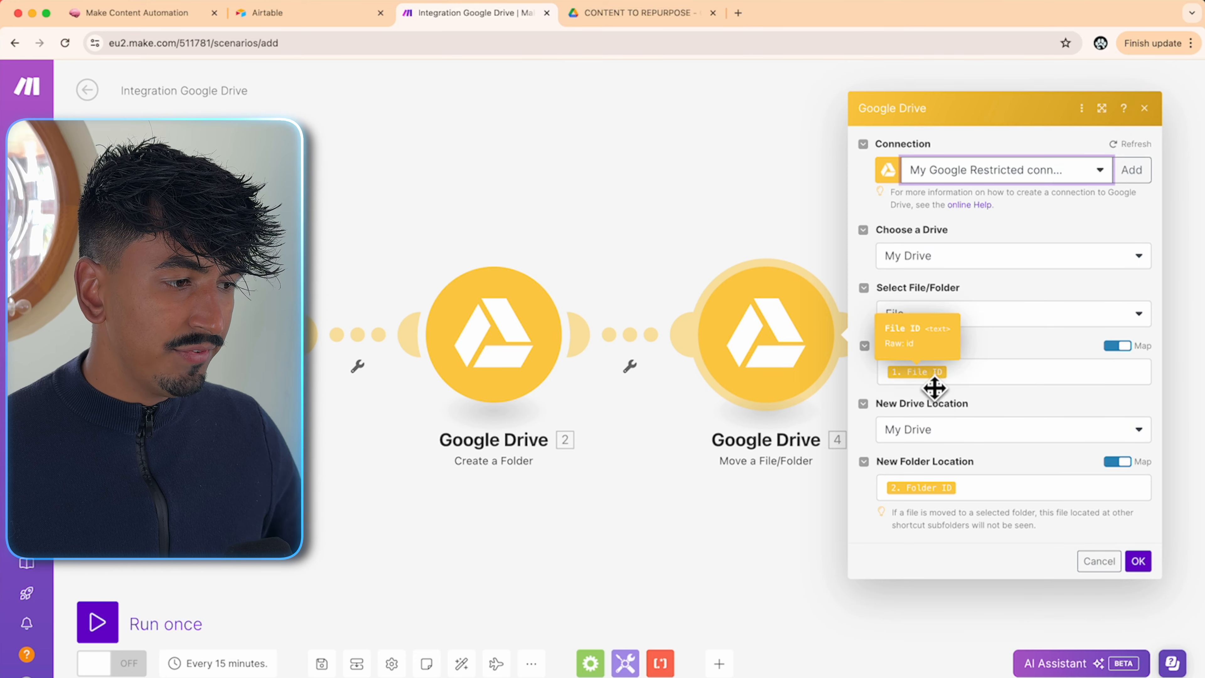
click(1139, 560)
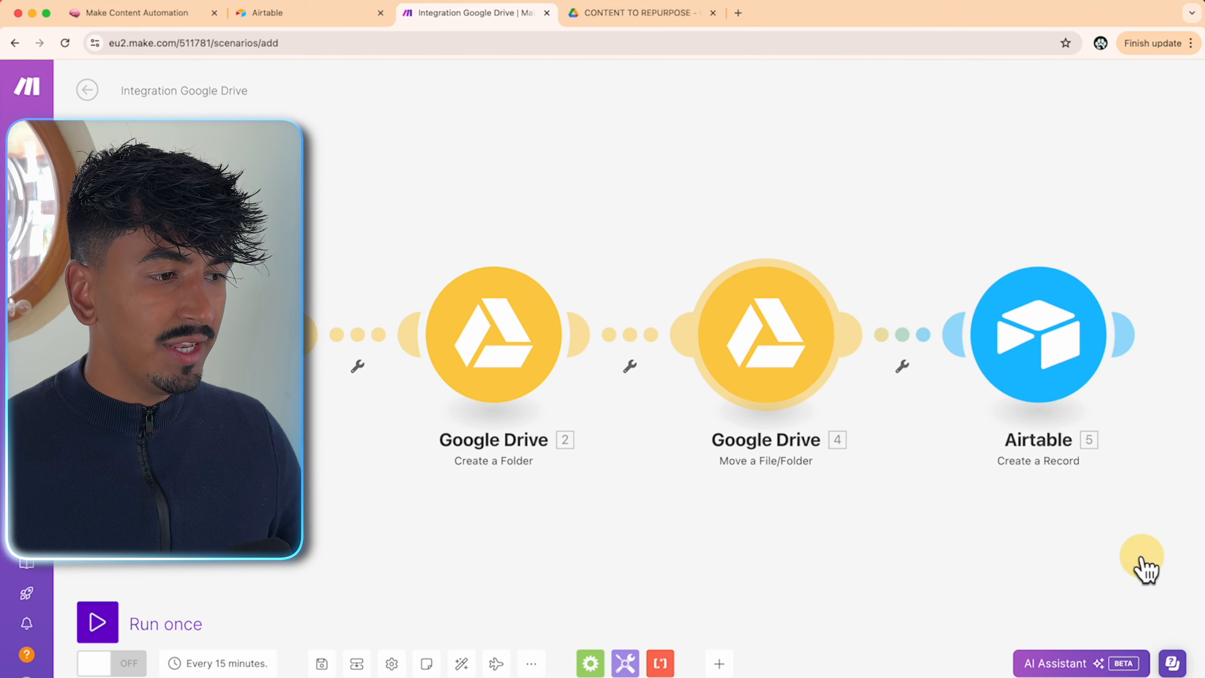
- Check the Airtable Create a Record module's connections, then open the shared Airtable template link from Notion
click(1044, 395)
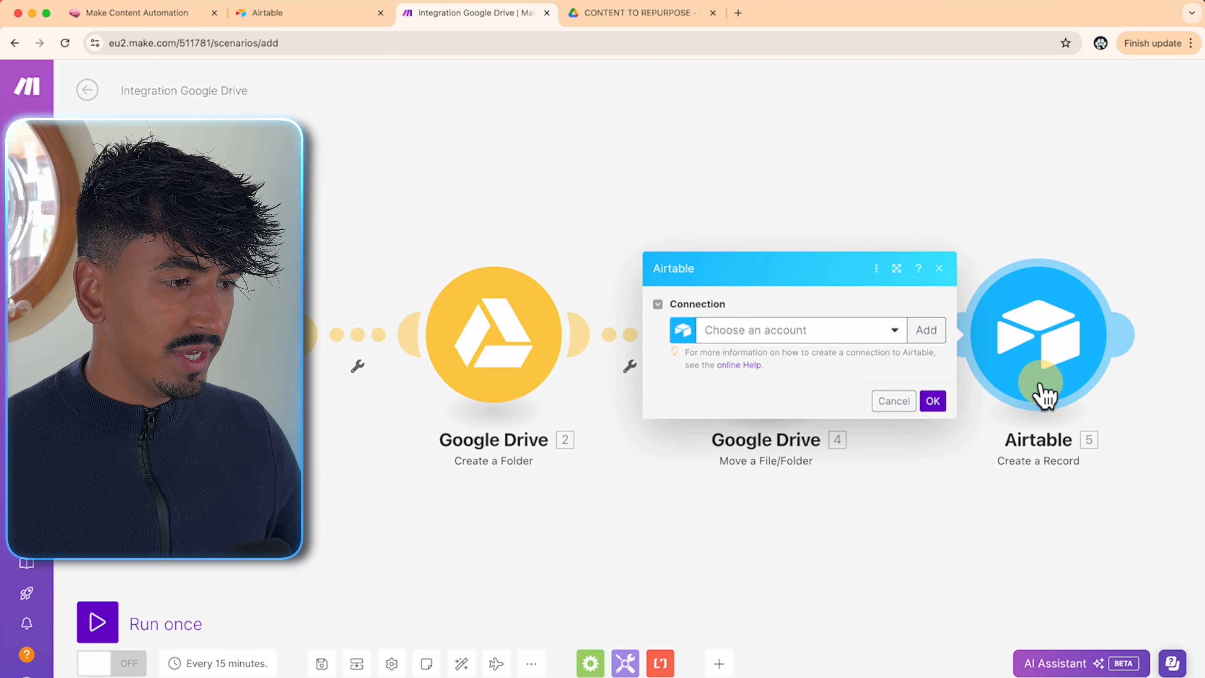
click(857, 333)
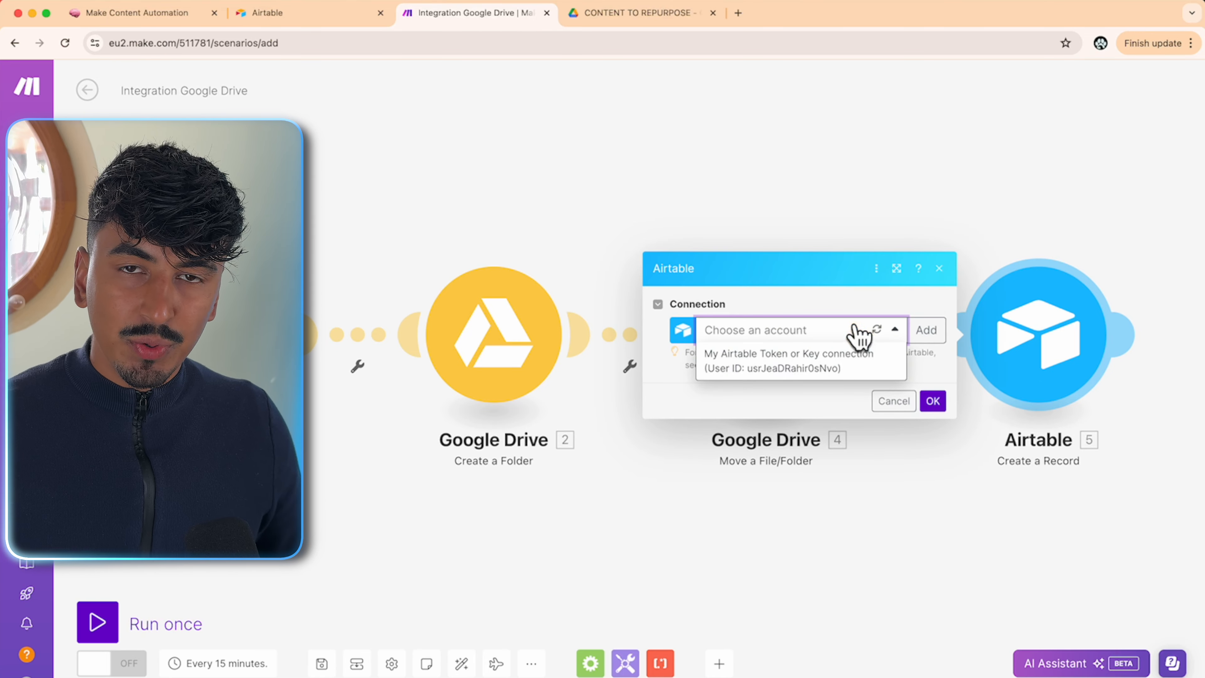
click(809, 329)
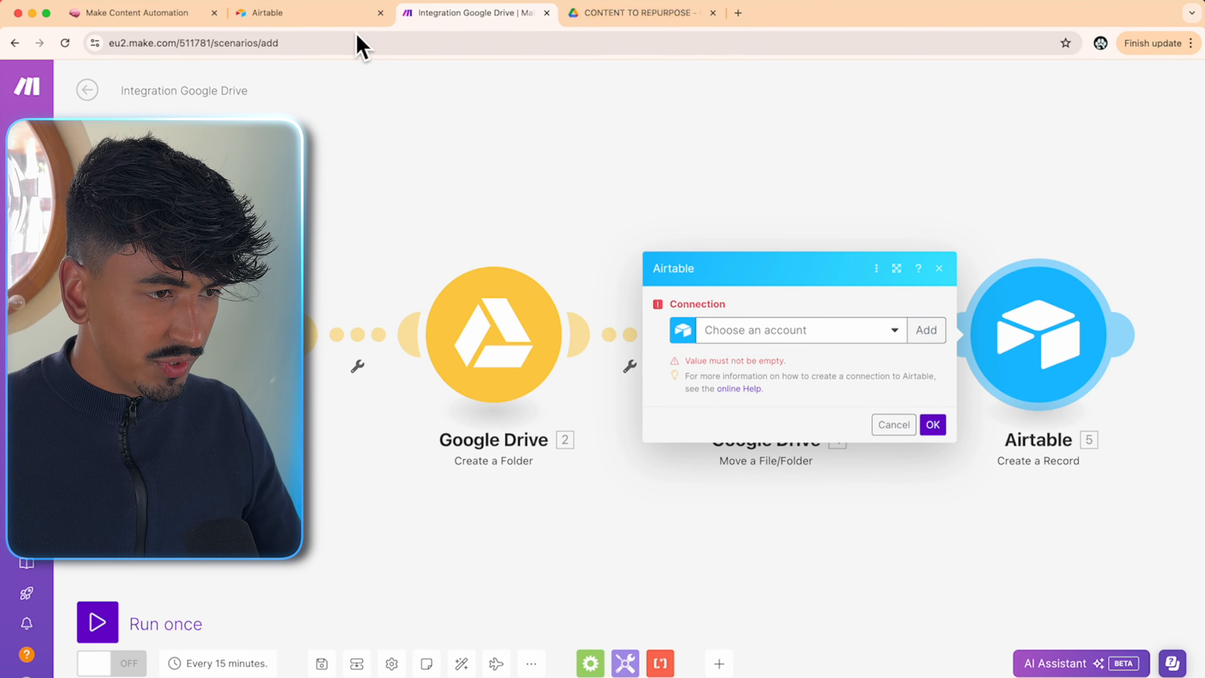
click(188, 17)
click(662, 333)
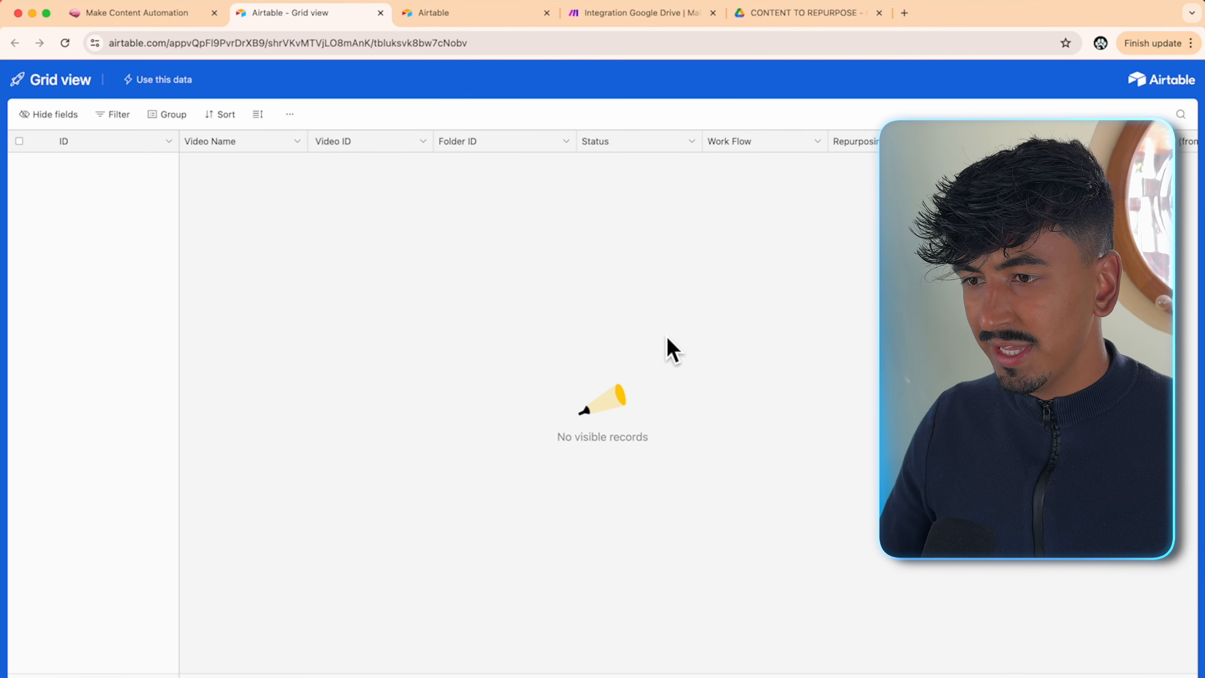
- Copy the shared Airtable table into a brand new base in My First Workspace
click(151, 83)
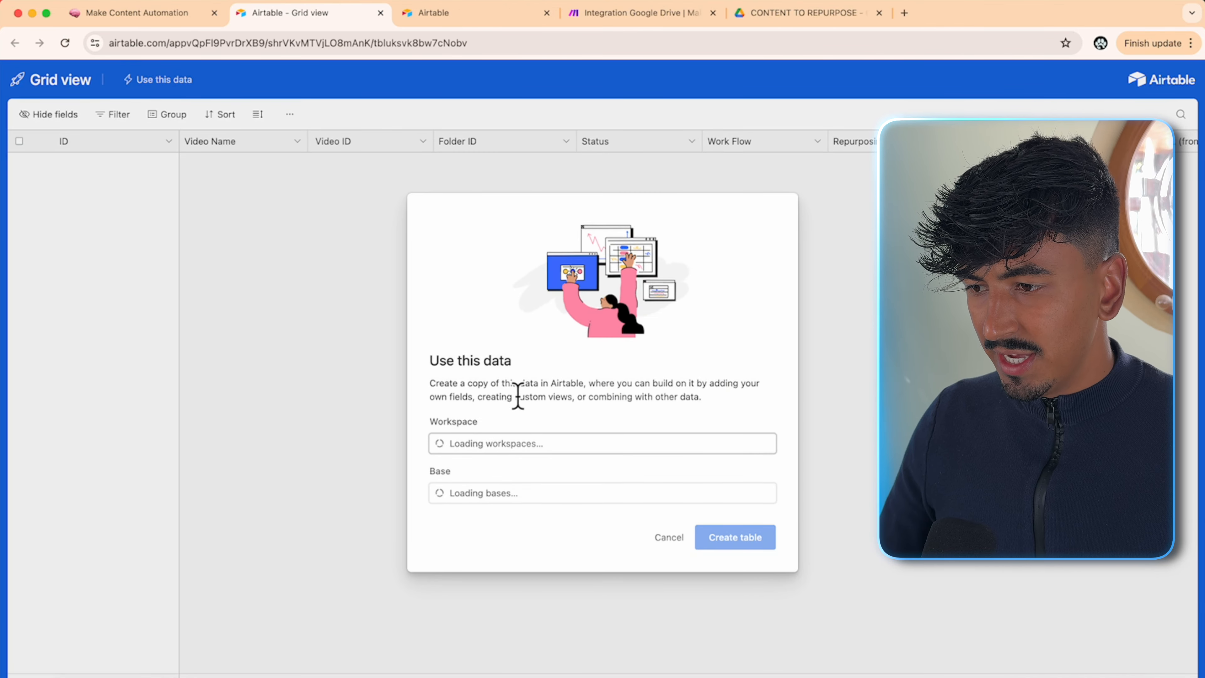
click(541, 444)
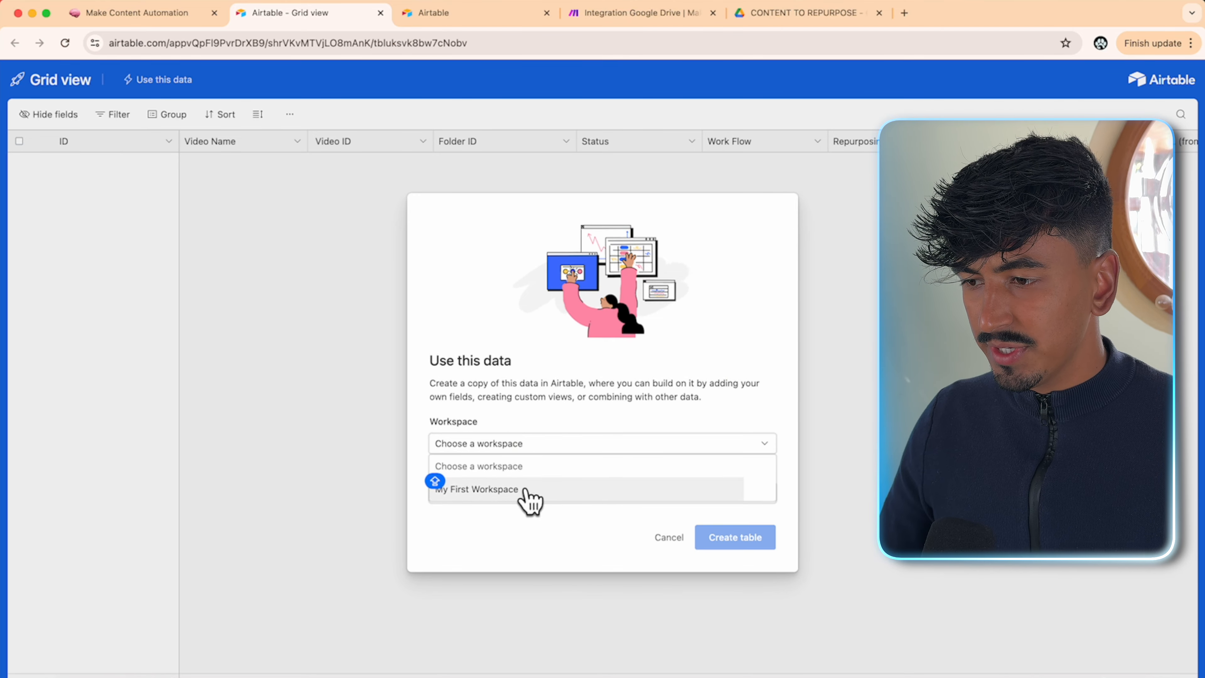
click(530, 500)
click(513, 495)
click(531, 544)
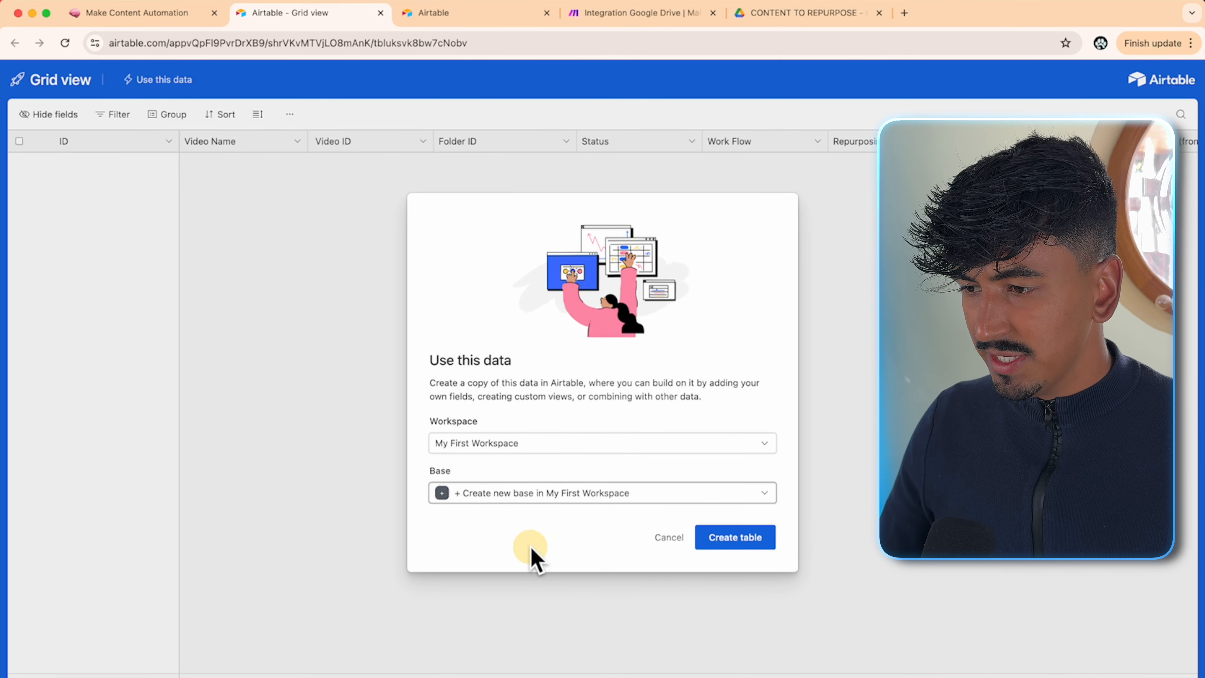
click(758, 539)
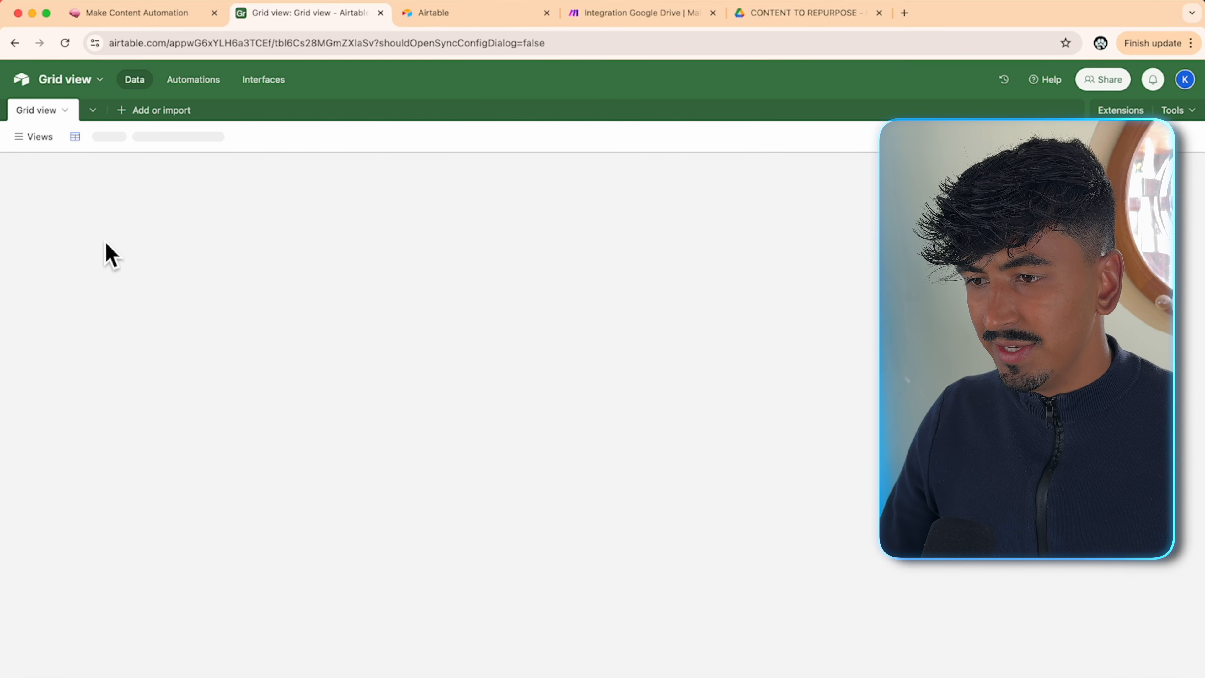
click(72, 81)
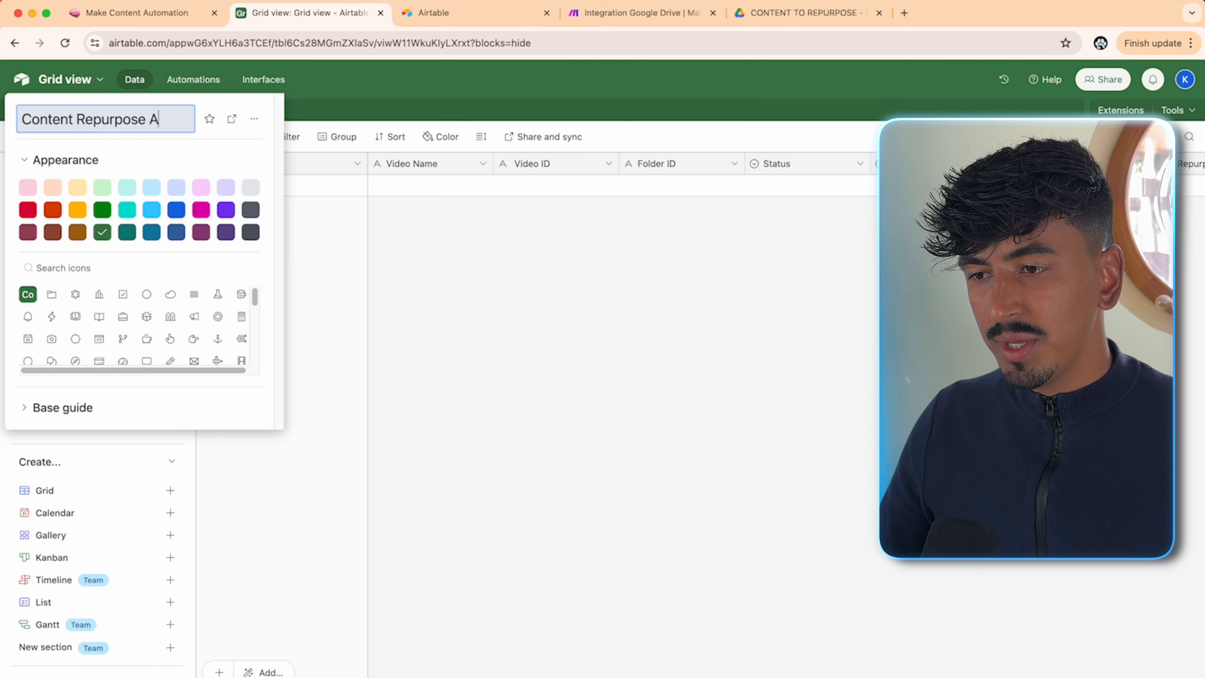
- Name the base Content Repurpose Automation, rename its table Content, and open Notion's second shared link
key(Return)
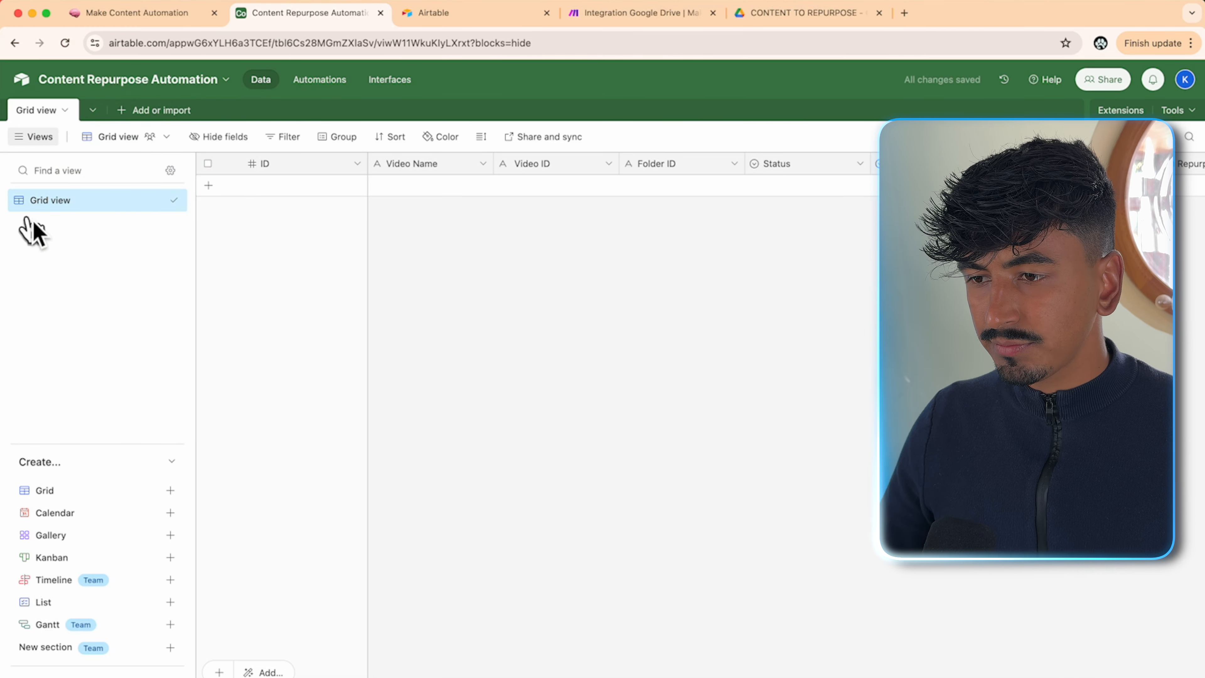
click(59, 111)
click(59, 196)
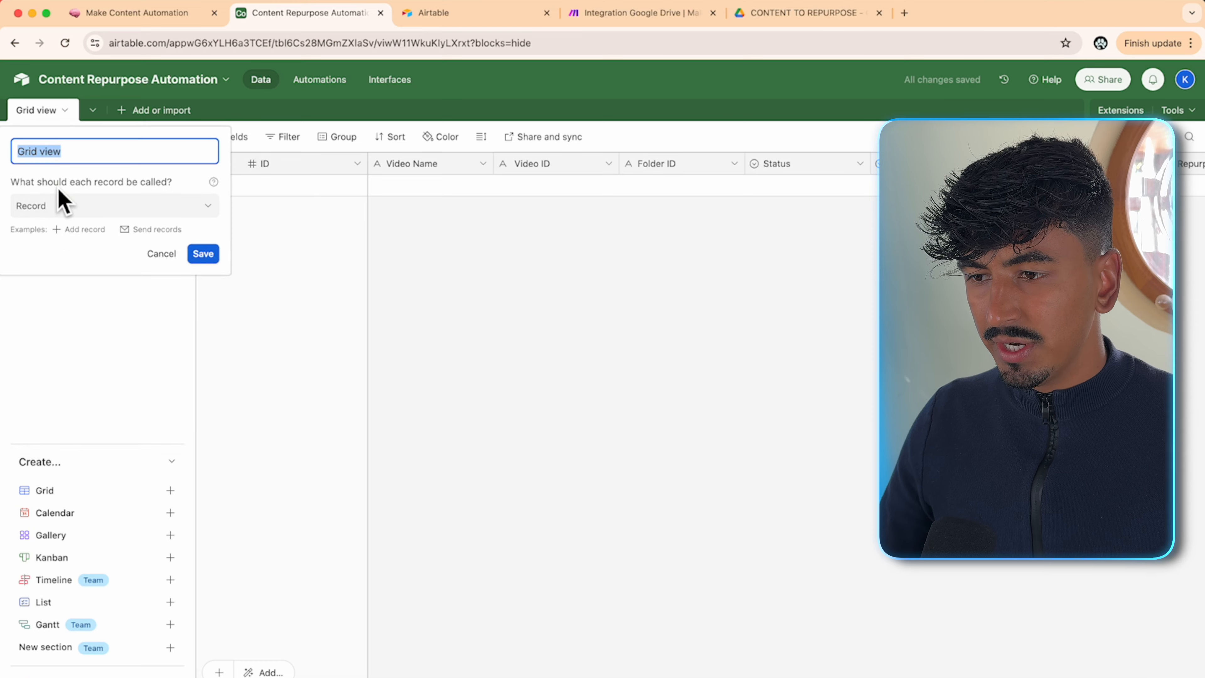
text(Content)
key(Return)
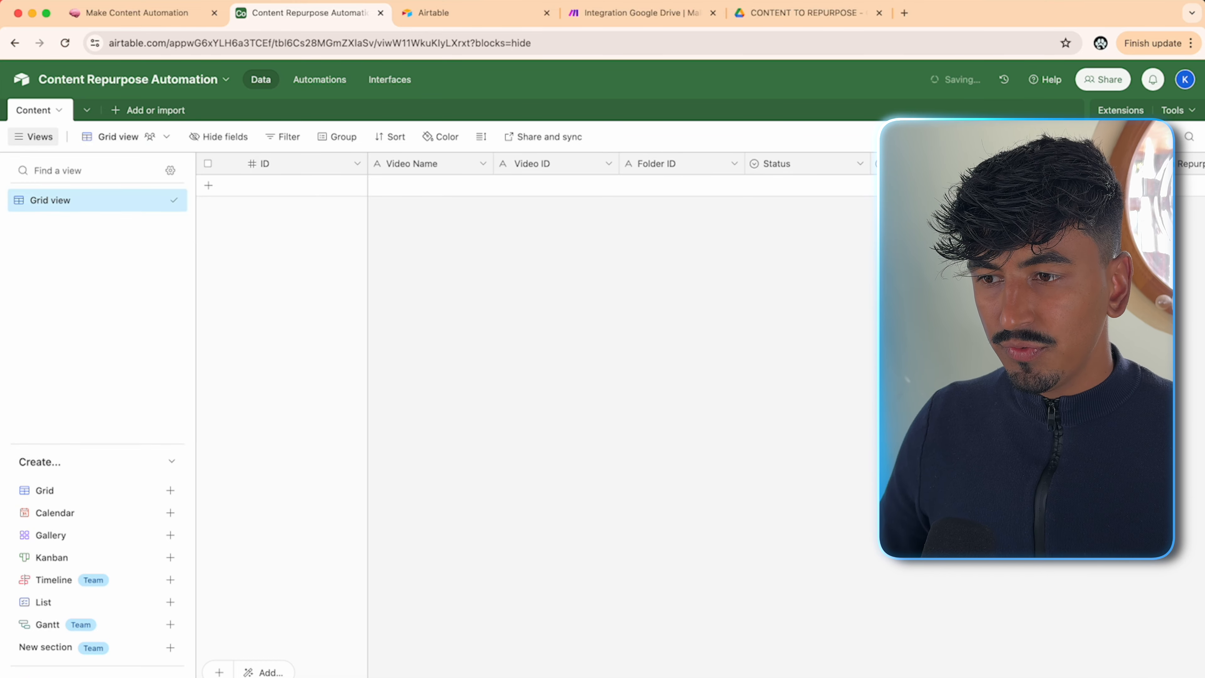
click(151, 17)
click(460, 379)
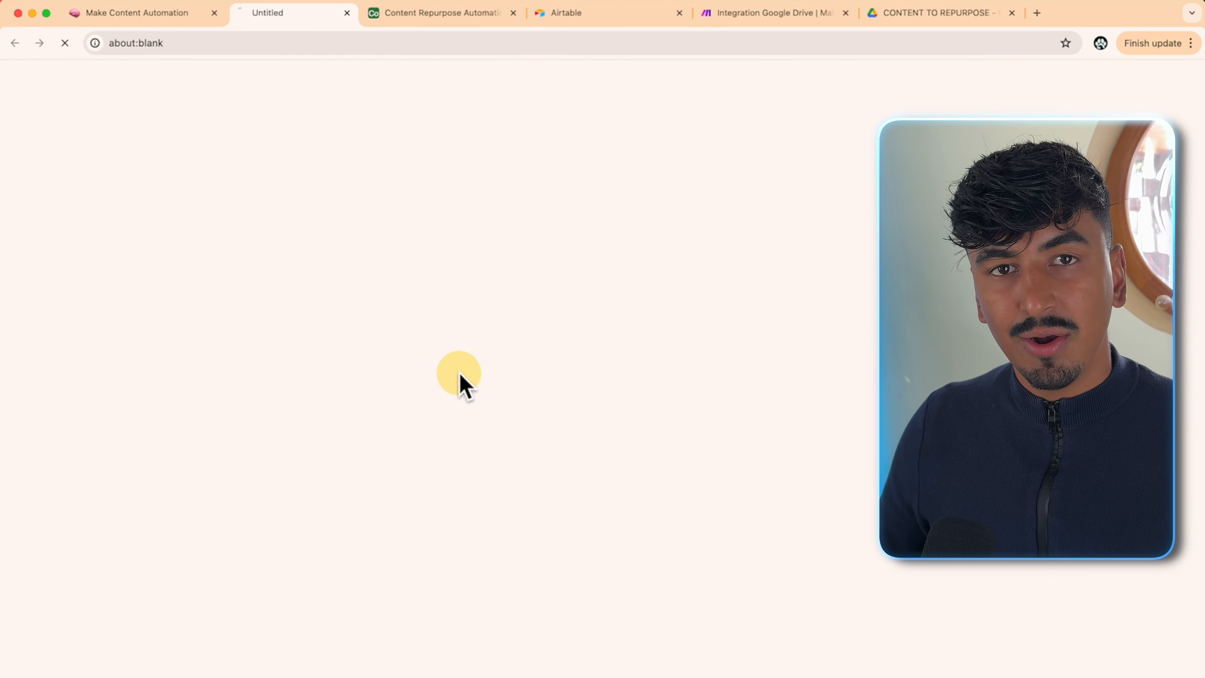
- Copy the tasks table into the Content Repurpose Automation base and rename it Repurpose Tasks
click(174, 82)
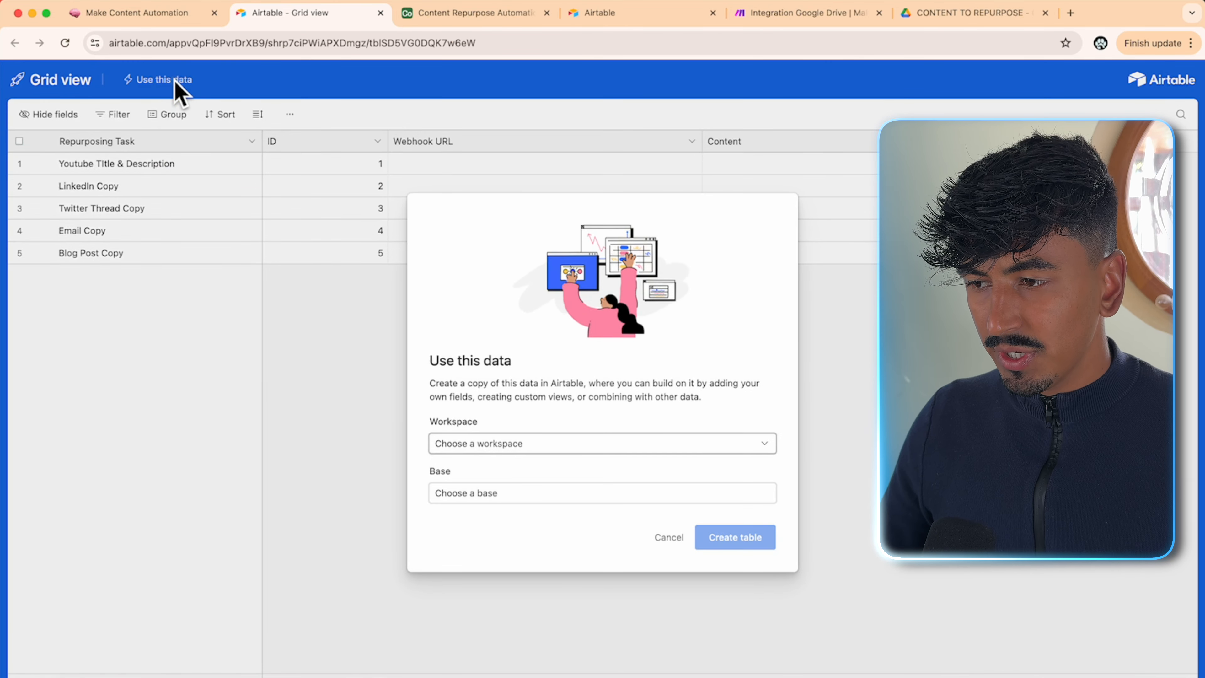
click(639, 448)
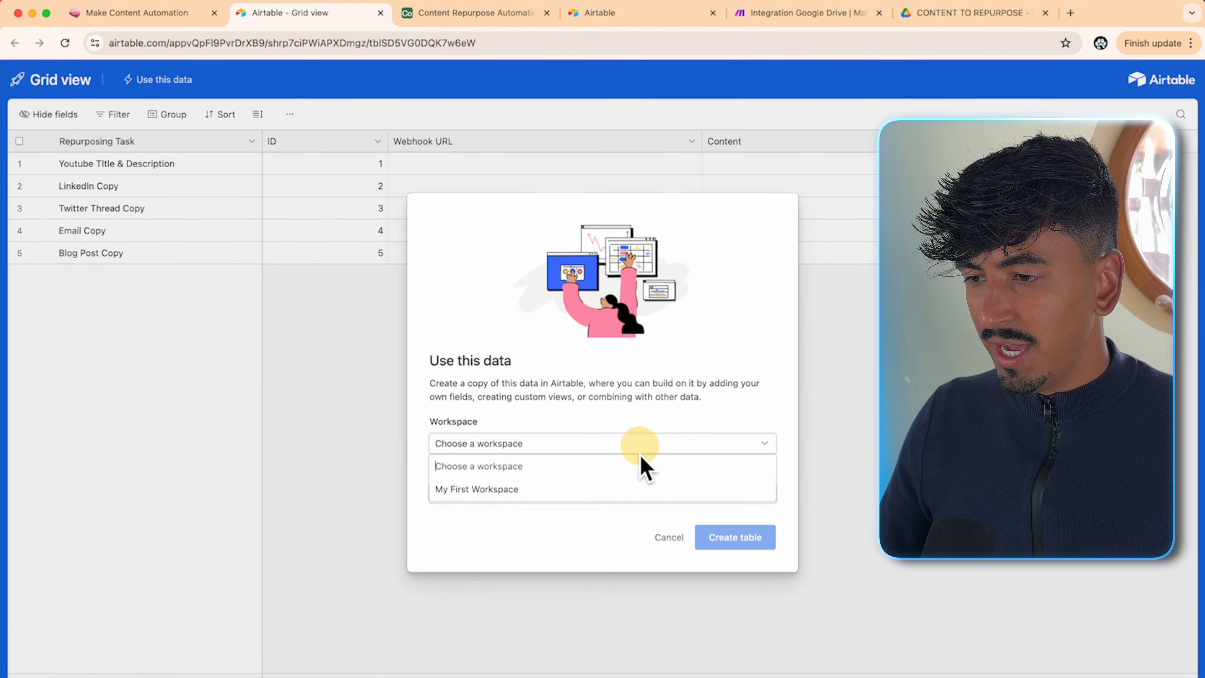
click(621, 491)
click(586, 494)
click(546, 565)
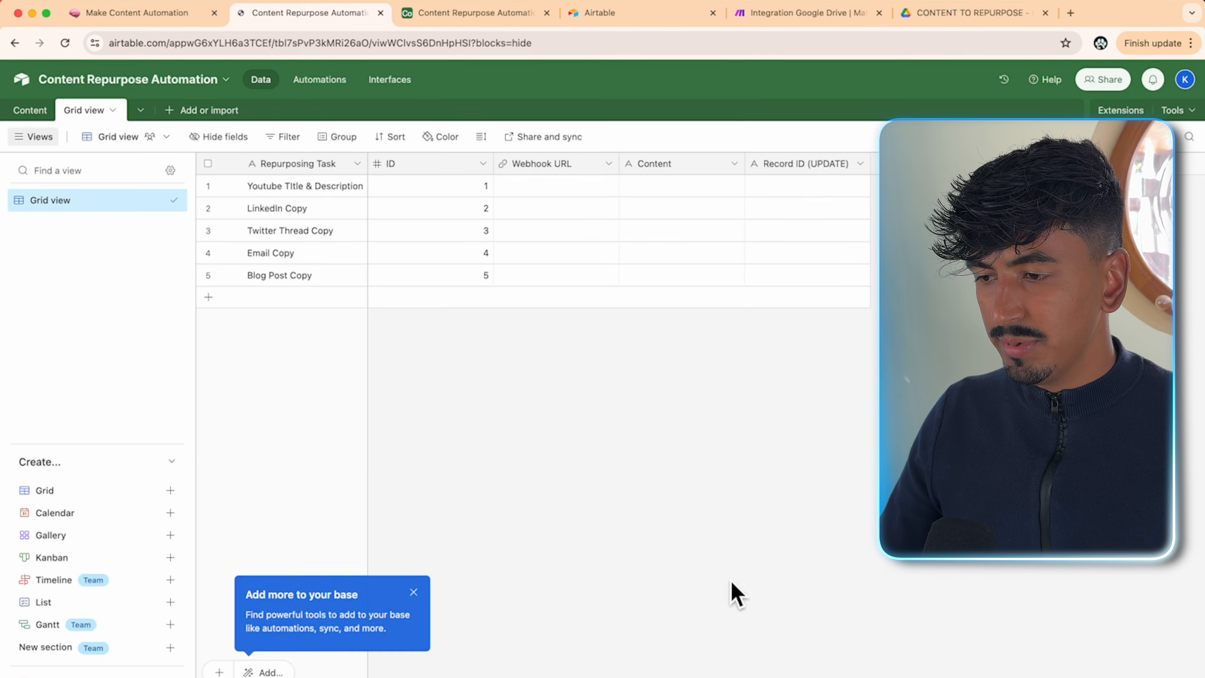
click(84, 114)
click(114, 182)
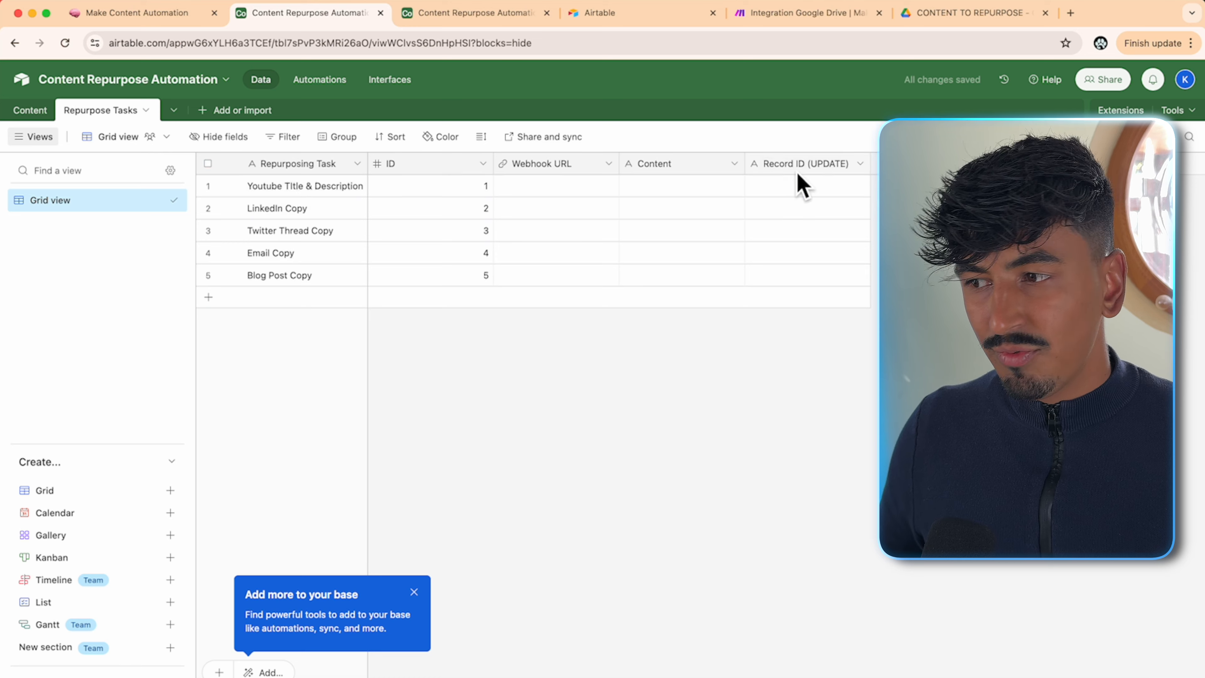
- Convert the Record ID (UPDATE) field to a Formula field and rename it Record ID
right_click(800, 166)
click(802, 196)
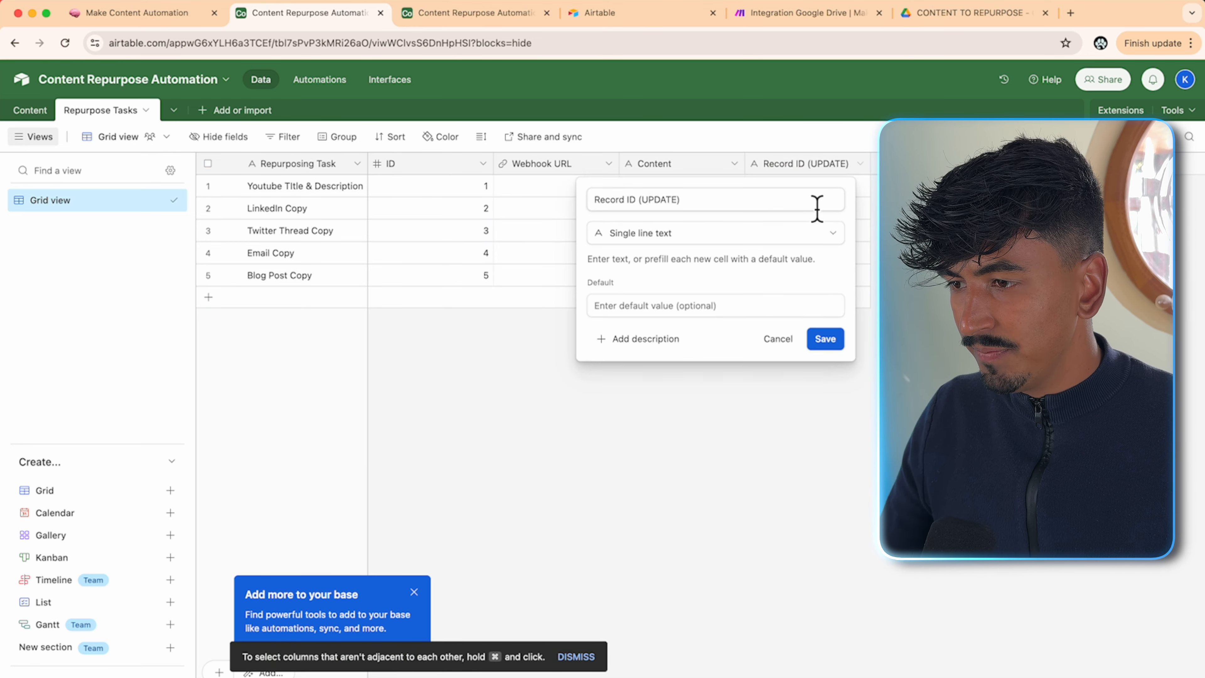
click(771, 240)
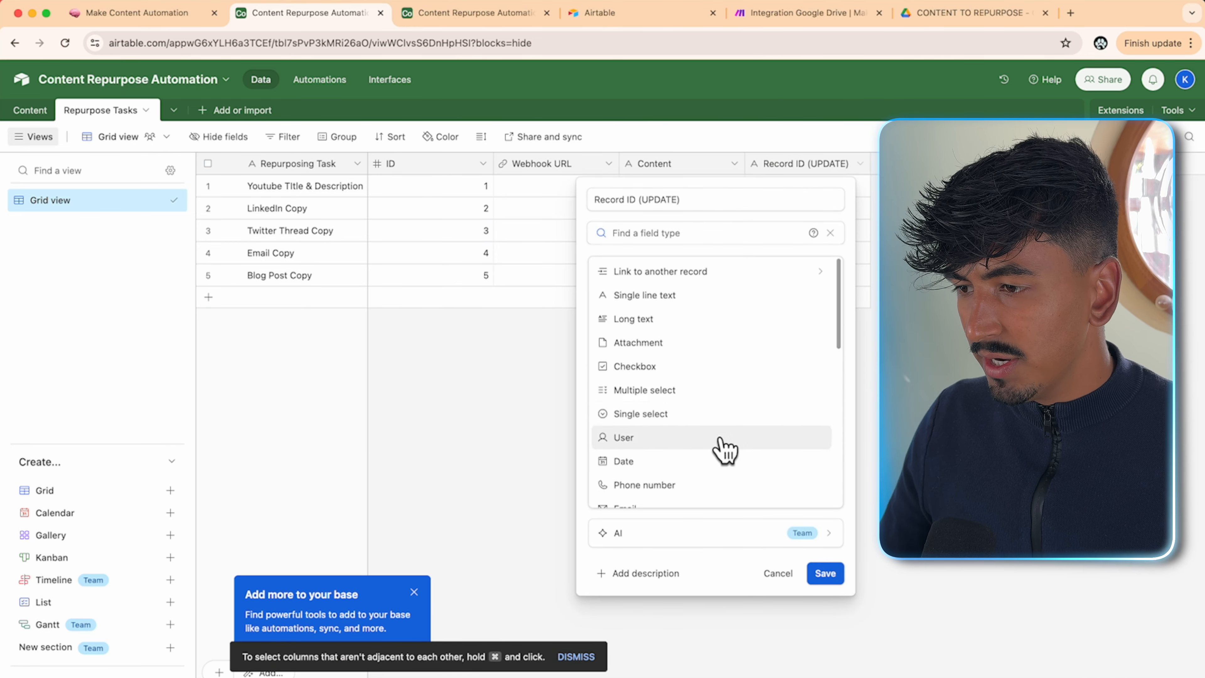
scroll(721, 449, down, 8)
scroll(709, 380, up, 2)
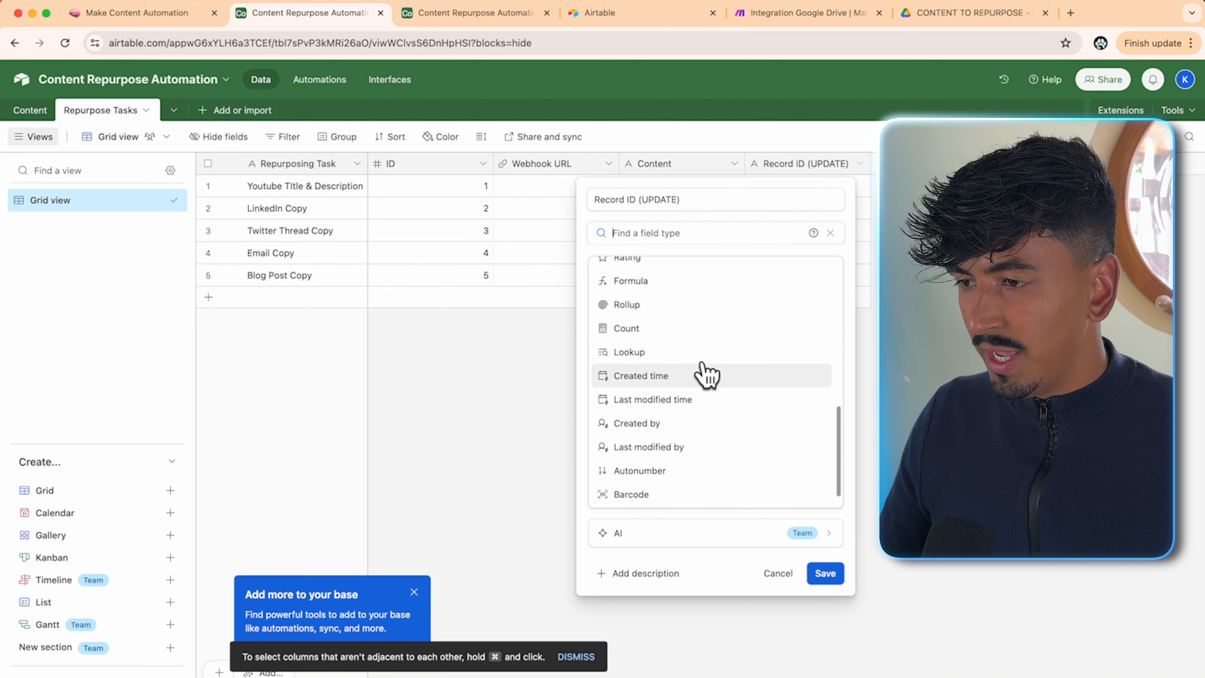
click(724, 285)
click(705, 208)
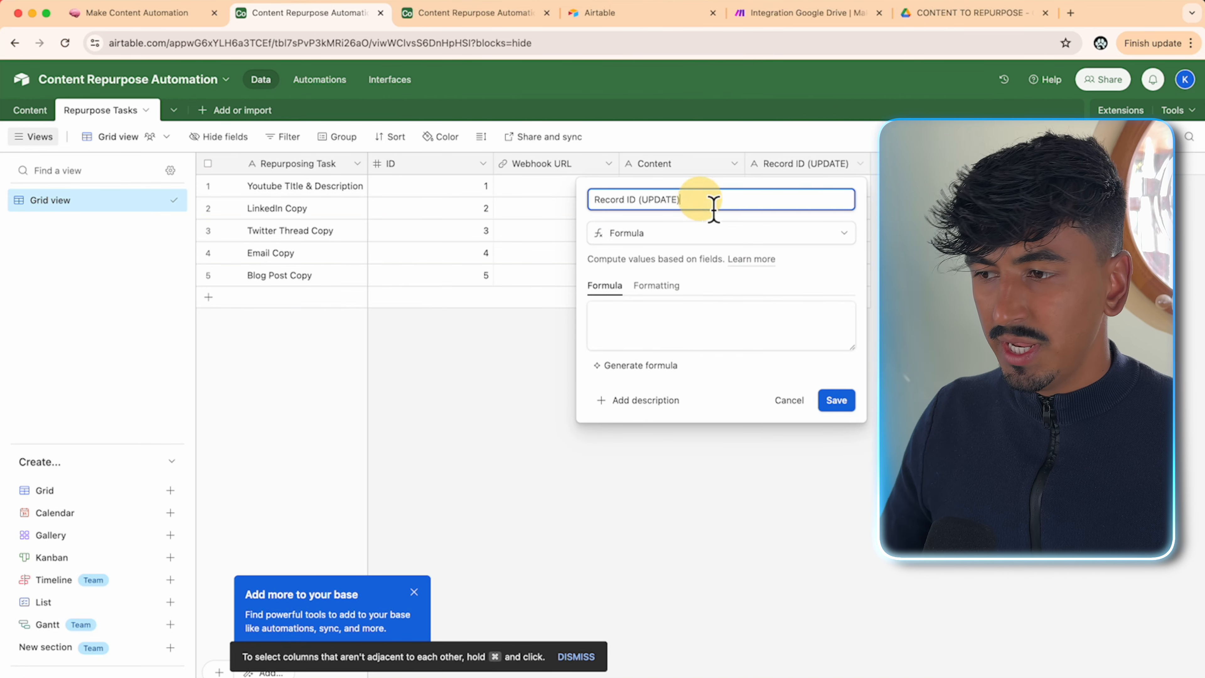
triple_click(643, 203)
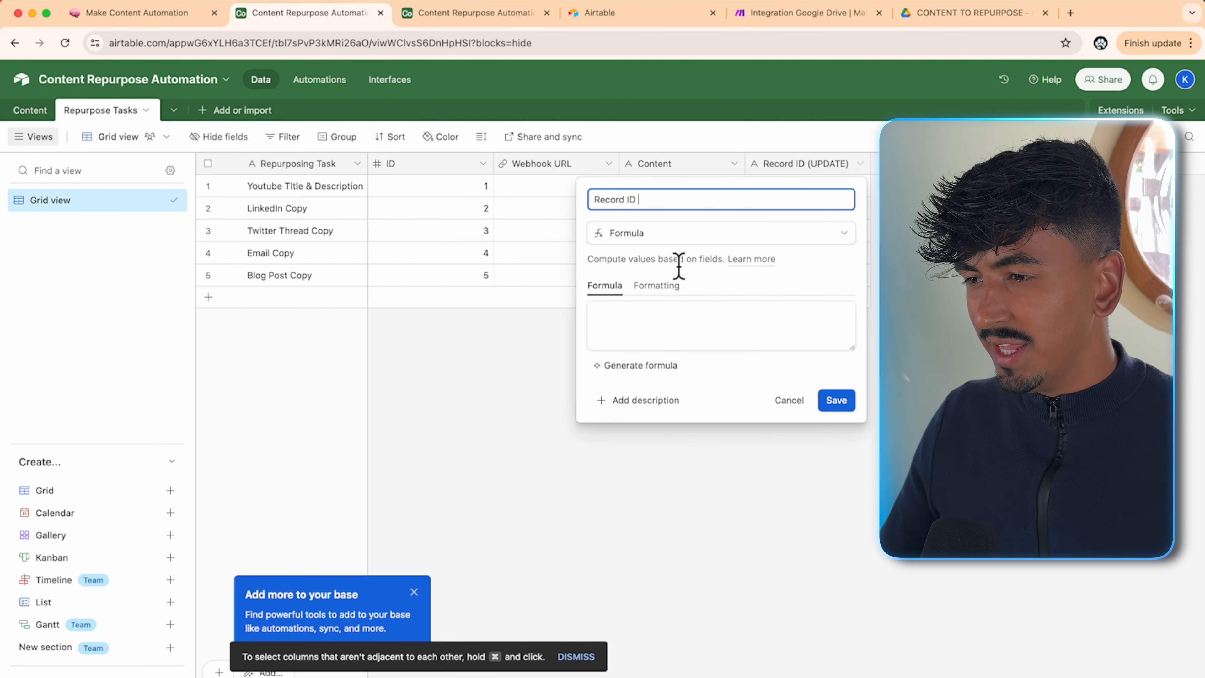
- Enter the formula RECORD_ID() for the field and save it
click(654, 329)
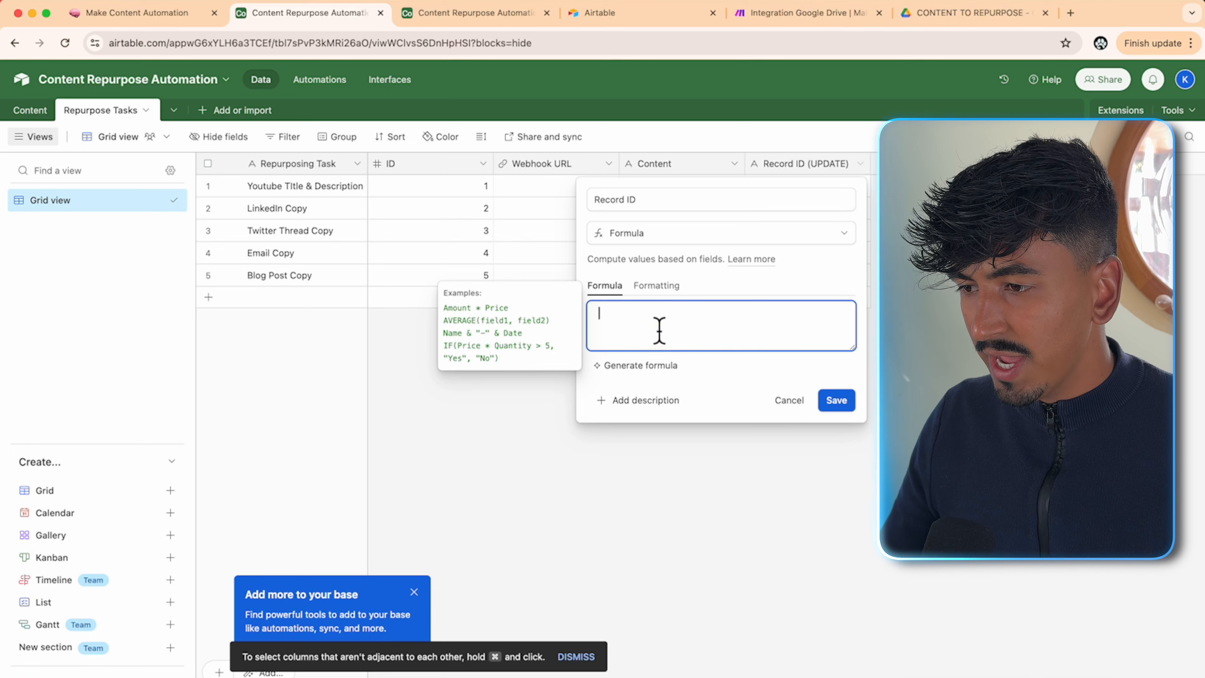
text(rec)
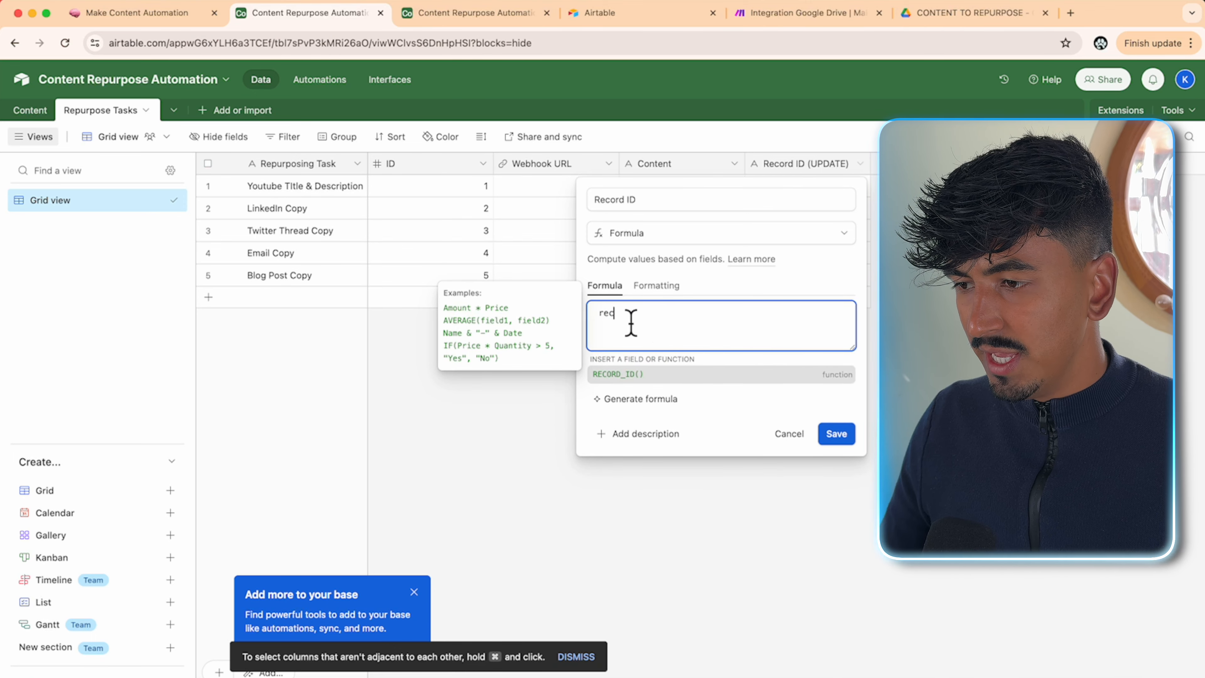
click(631, 375)
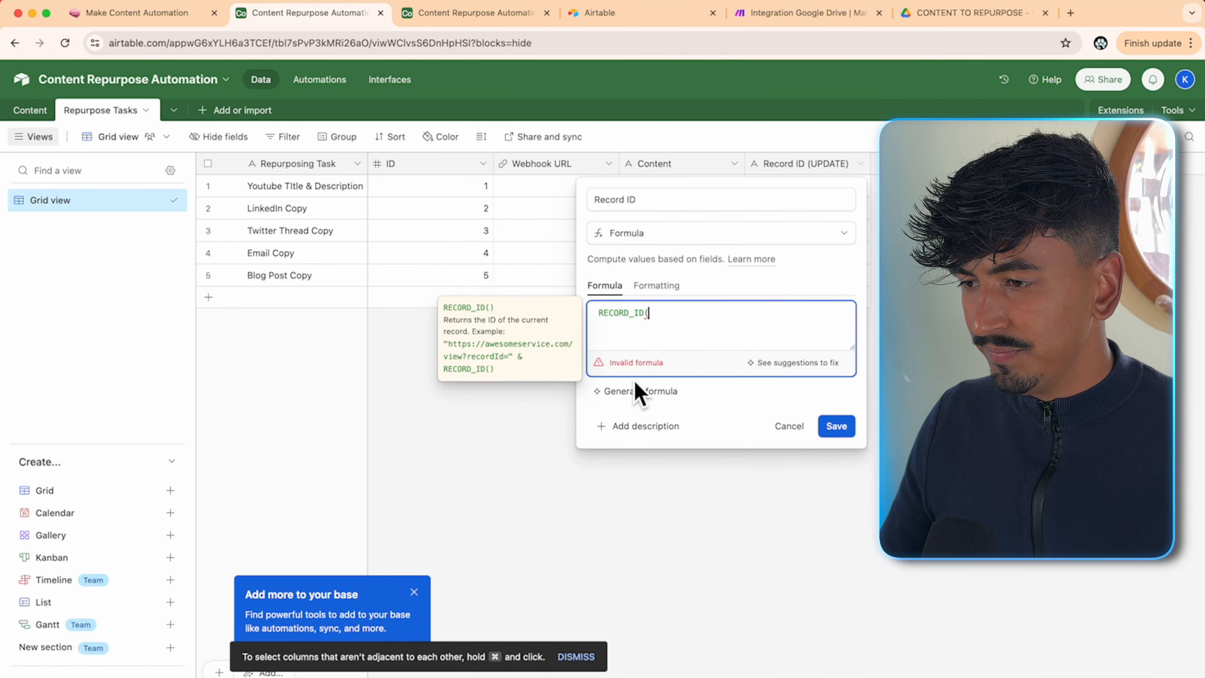
text())
click(848, 426)
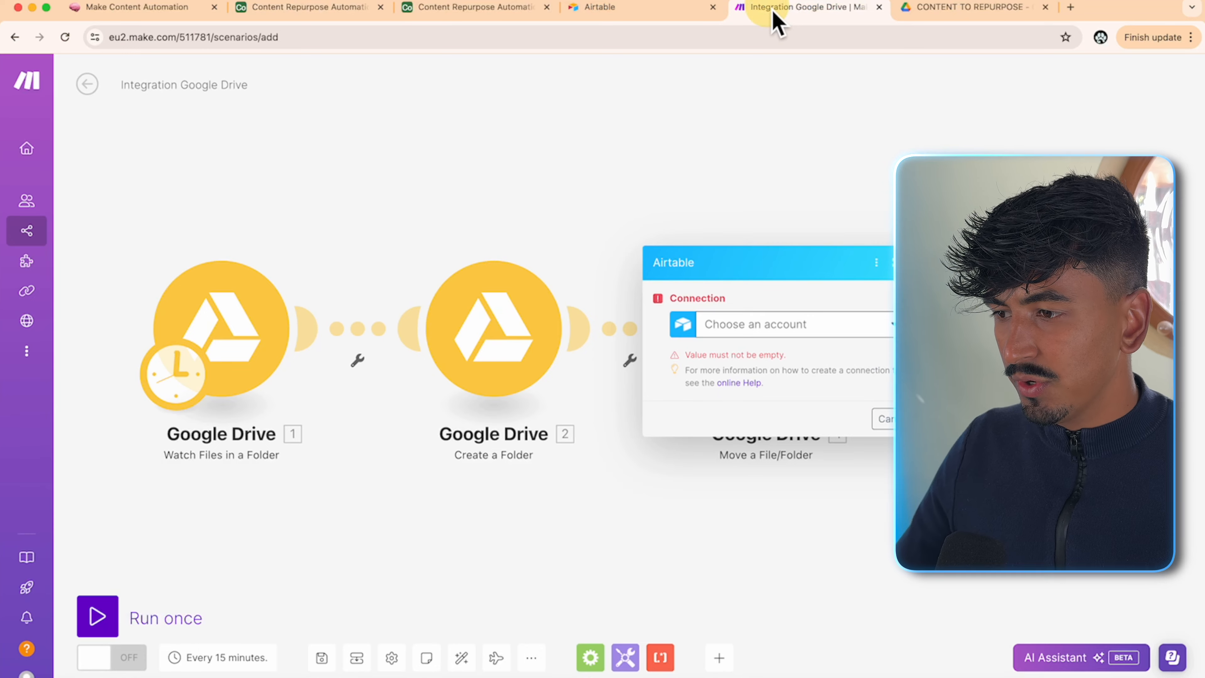
- Create a new Airtable OAuth connection with access to the Content Repurpose Automation base
click(856, 319)
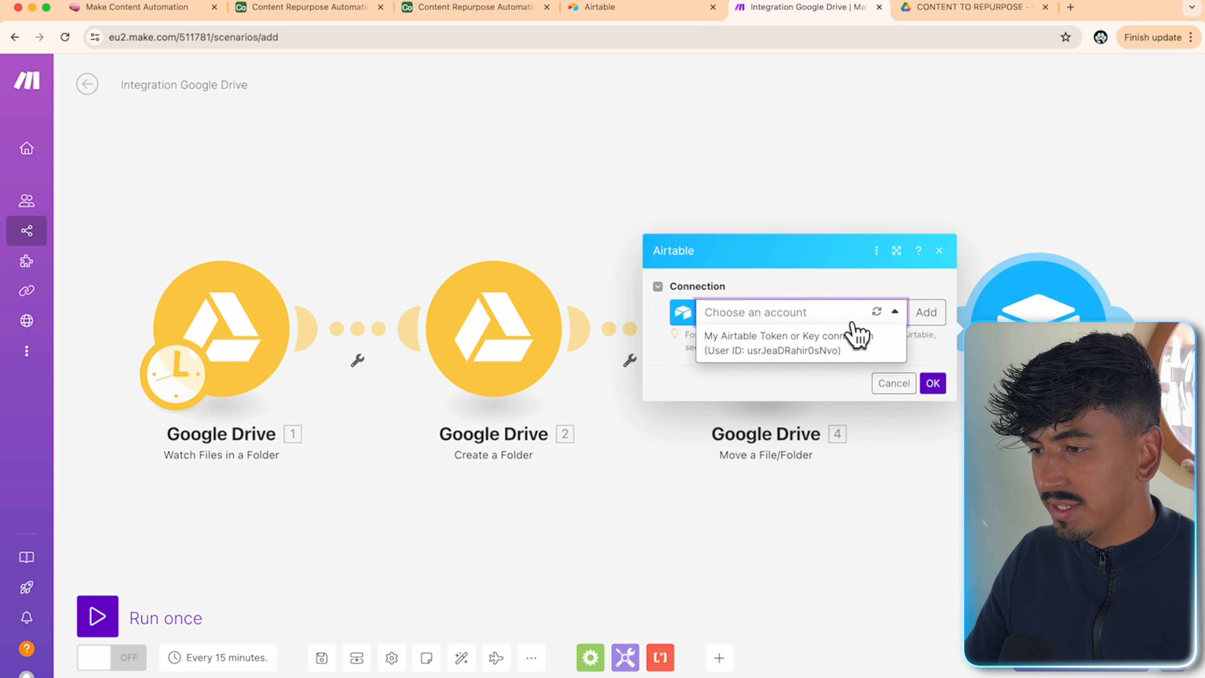
click(857, 337)
click(926, 139)
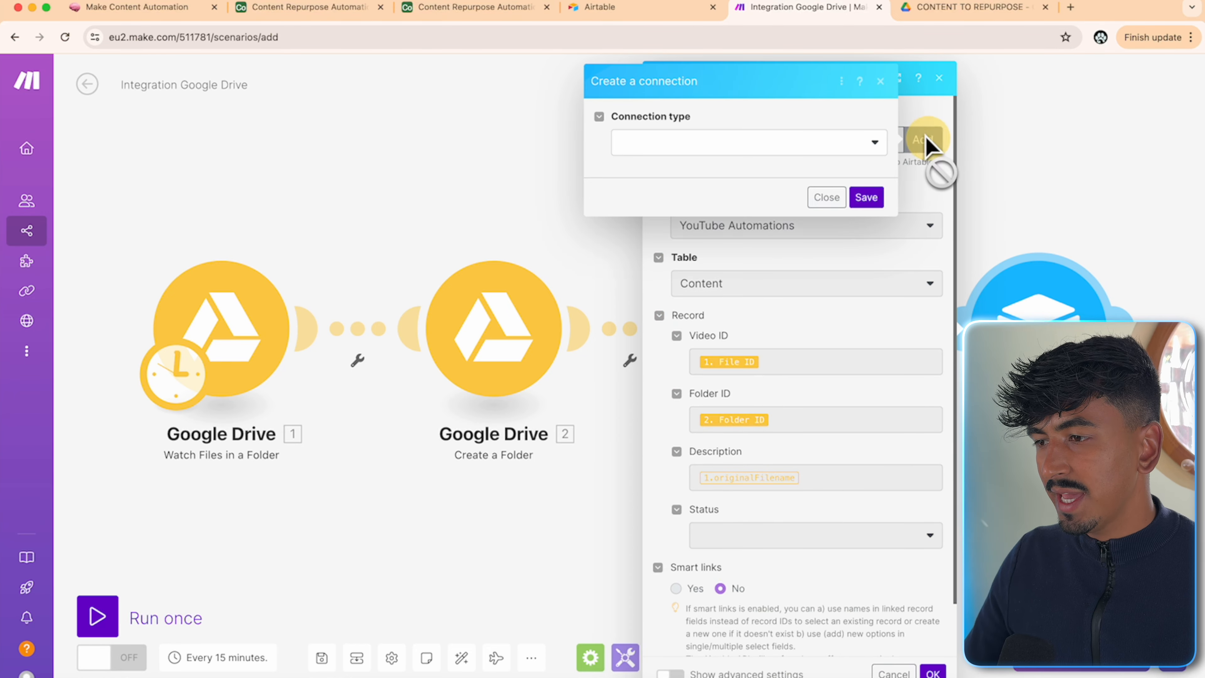
click(846, 151)
click(727, 193)
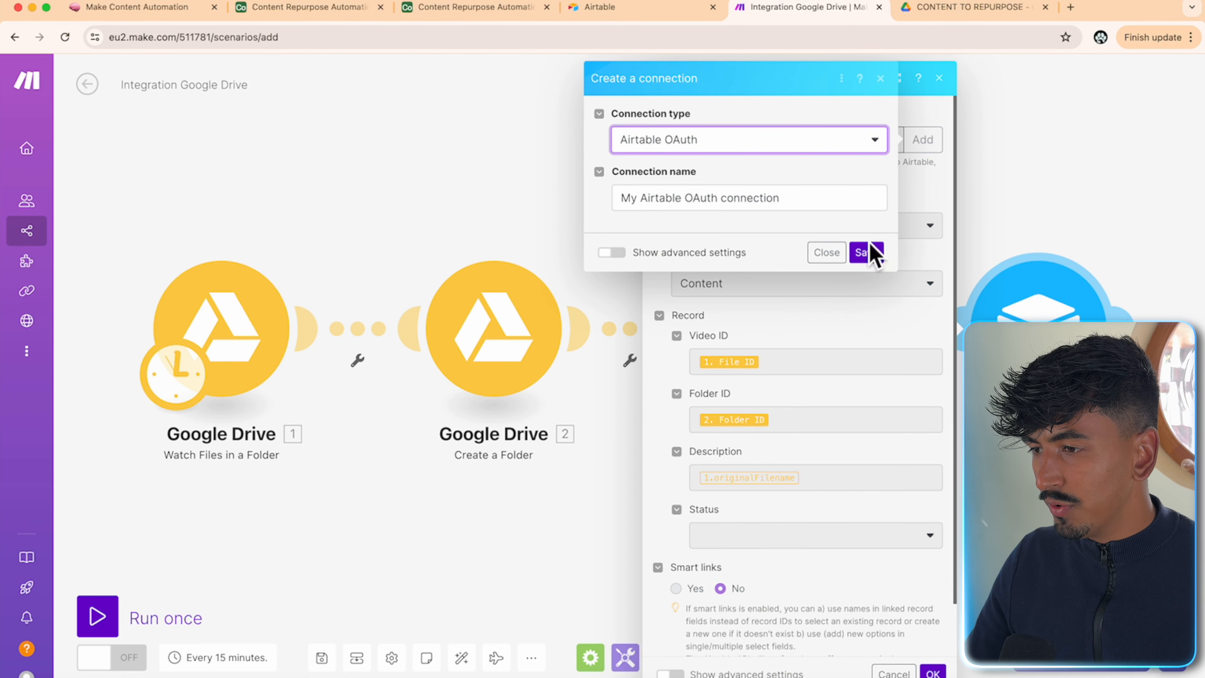
click(863, 252)
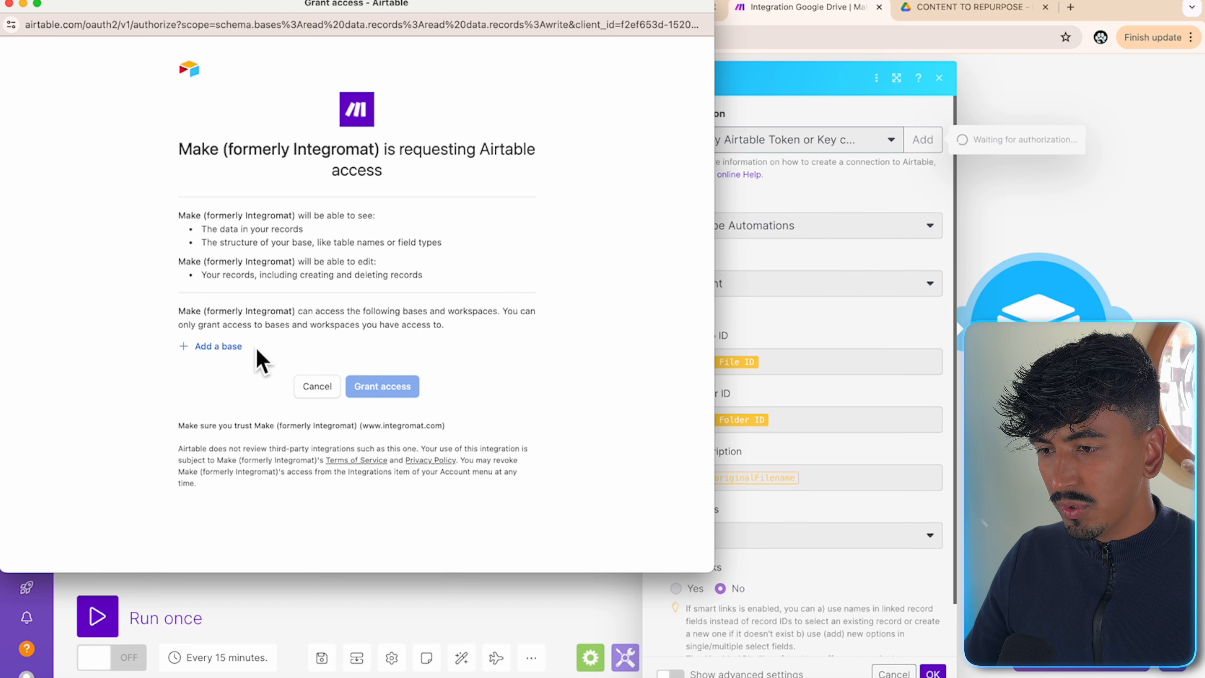
click(226, 350)
click(267, 491)
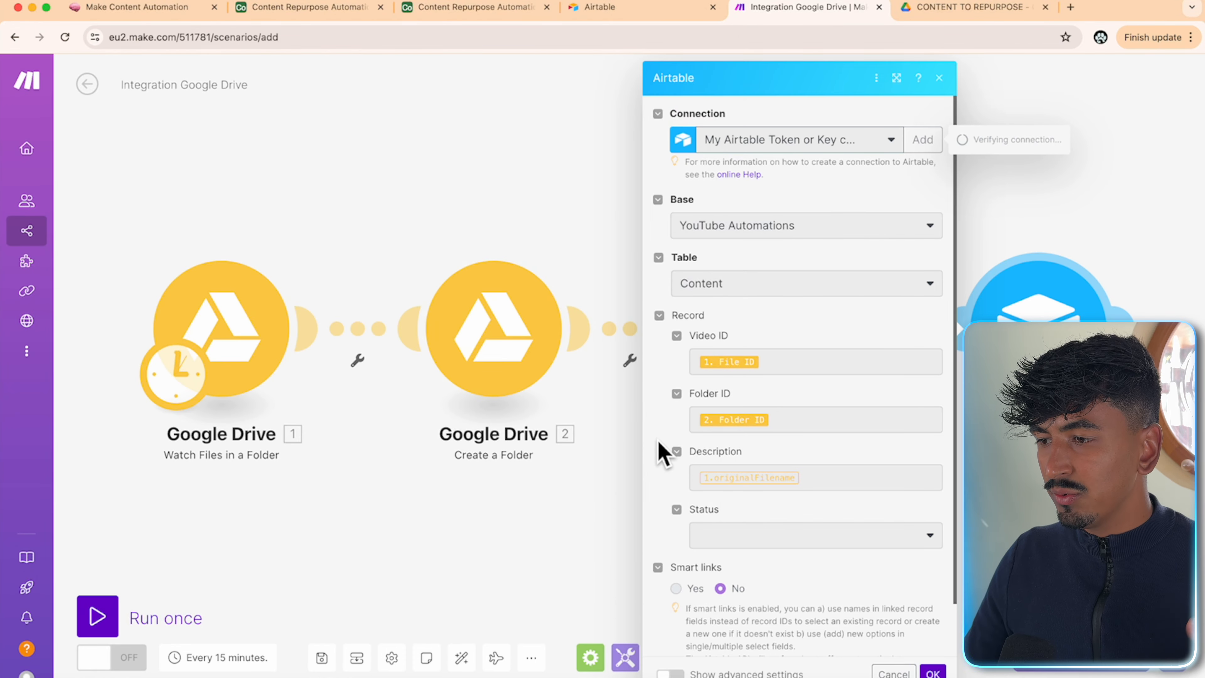
- Target the Content Repurpose Automation base and its Content table in the Airtable module
click(826, 233)
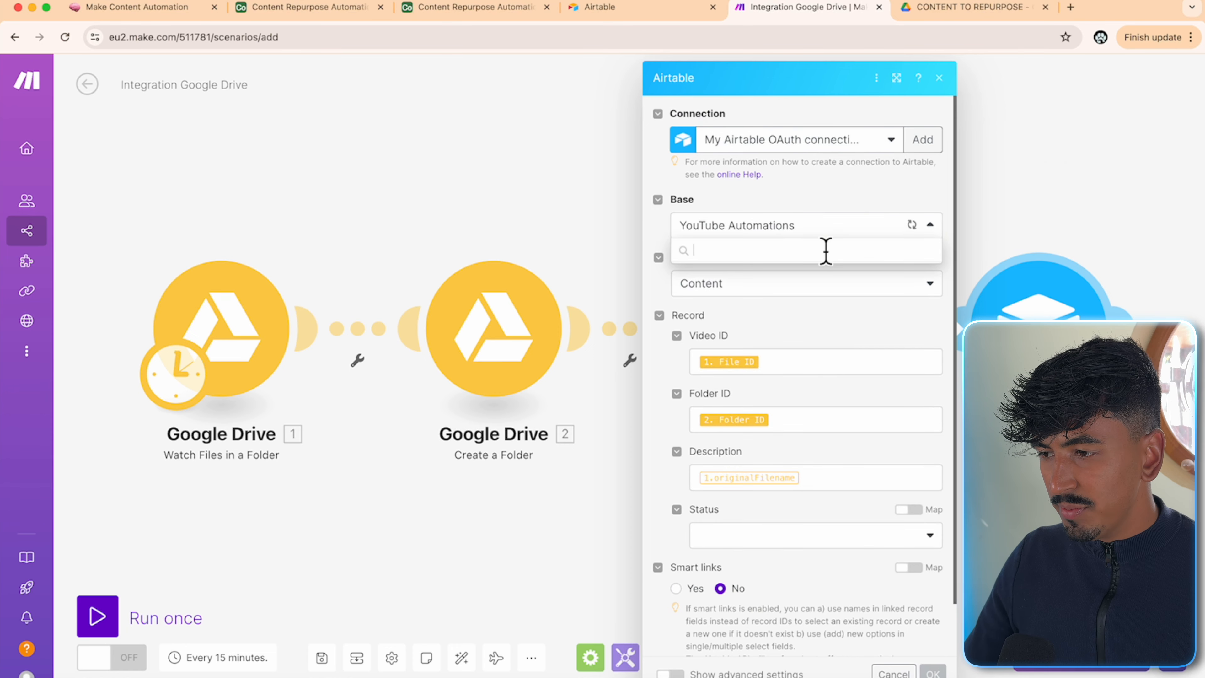
click(811, 277)
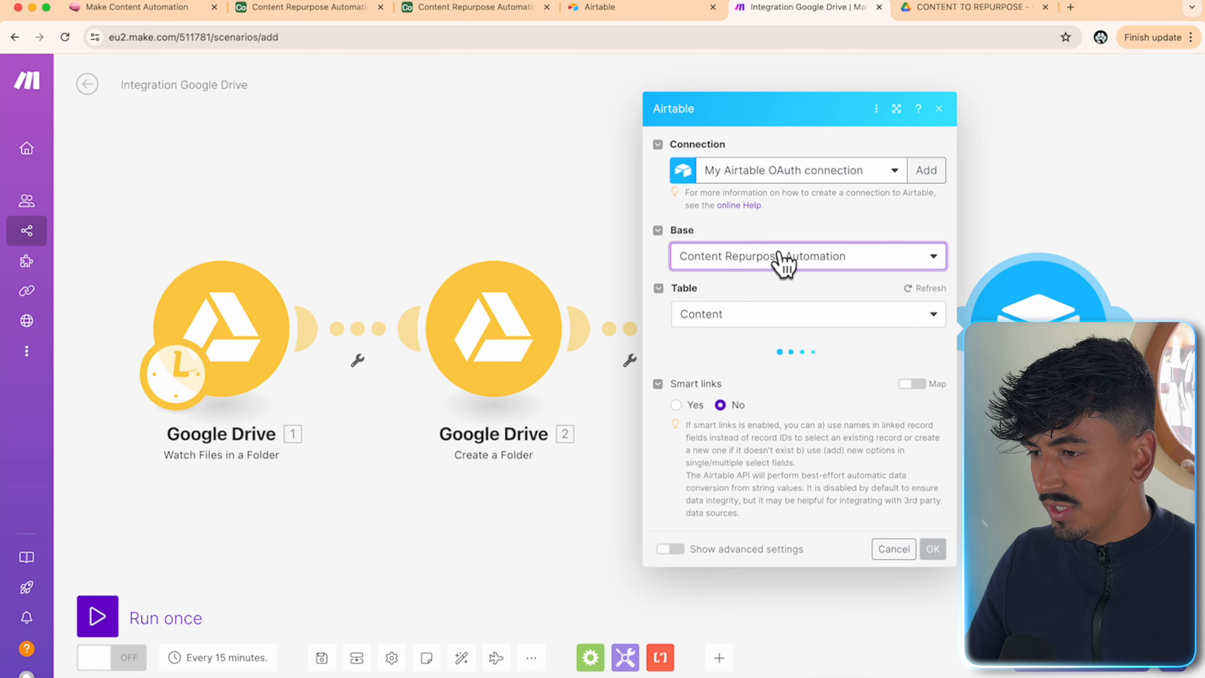
click(787, 319)
click(778, 382)
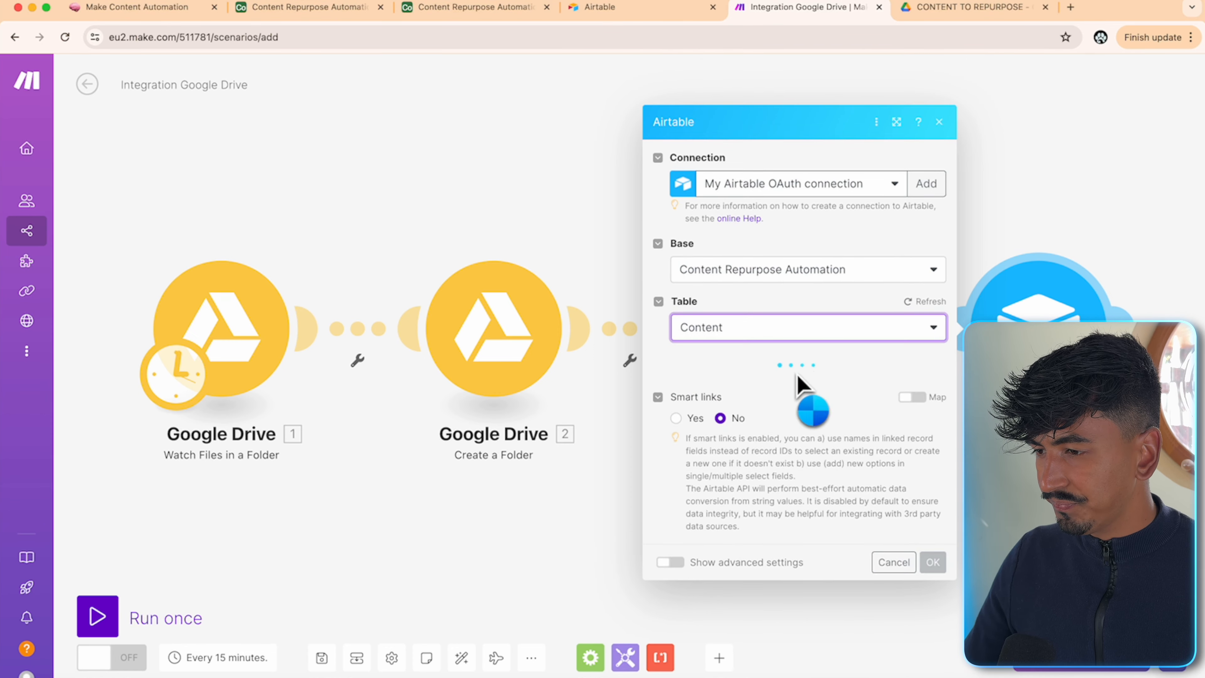
scroll(860, 323, down, 2)
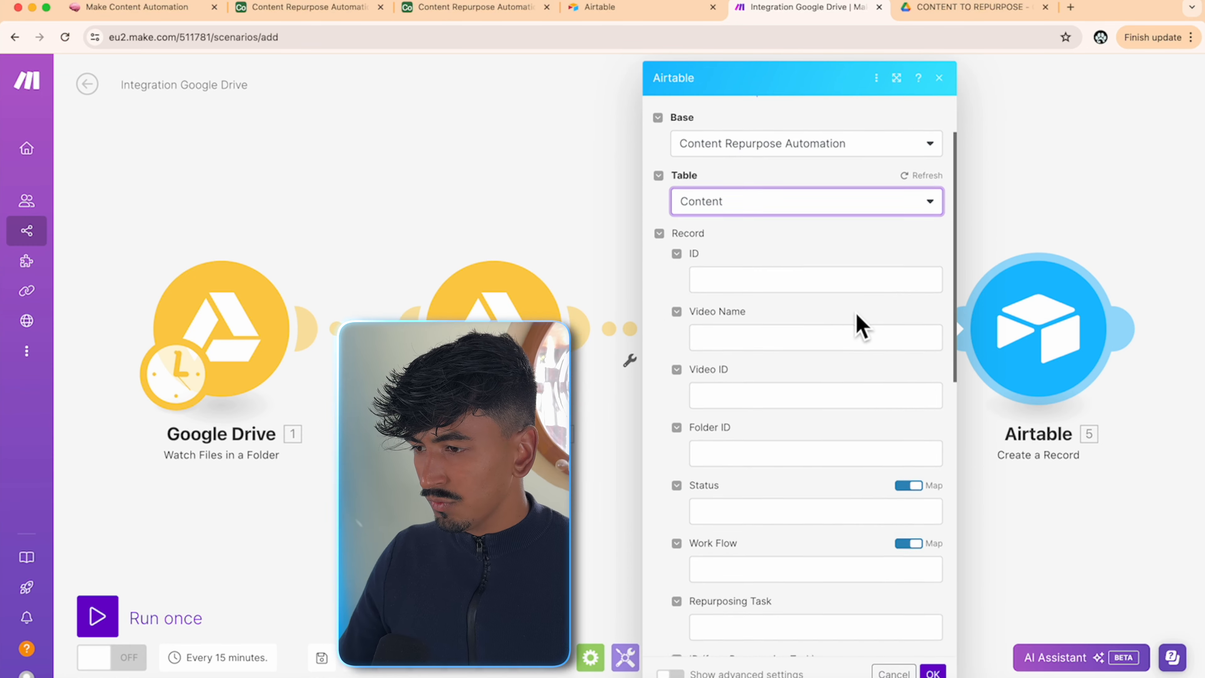
- Map Video Name to 1. Name, Video ID to 1. File ID, and Folder ID to 2. Folder ID
click(788, 335)
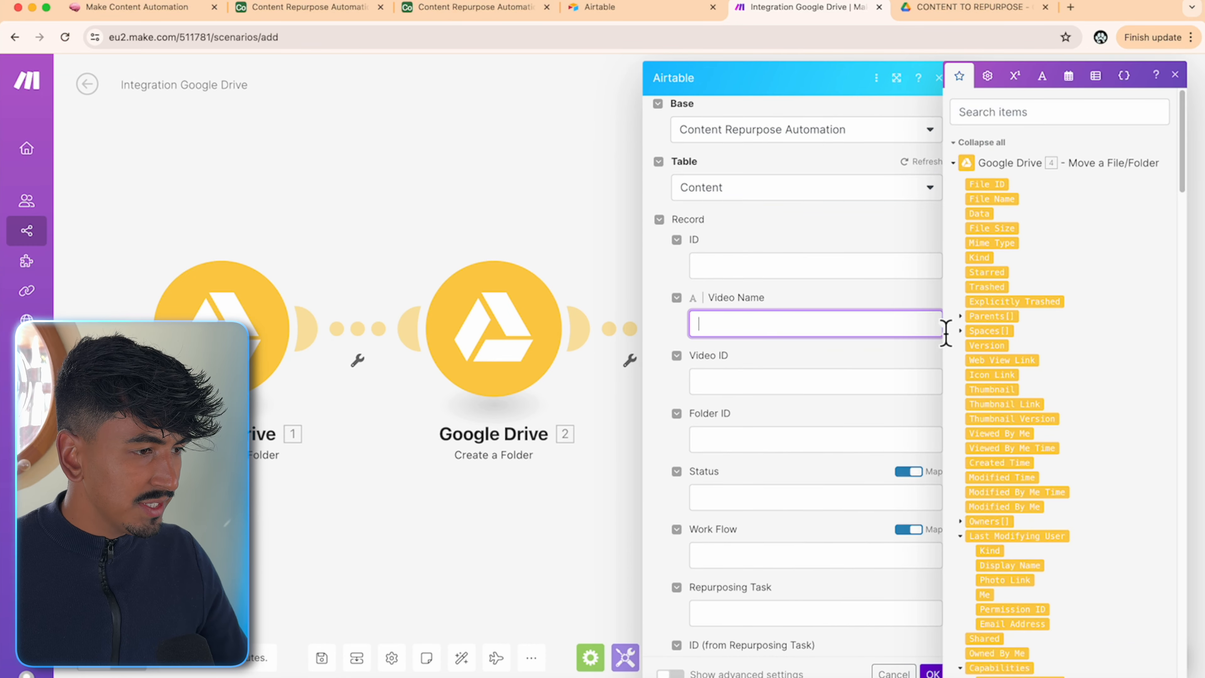
scroll(1038, 339, down, 15)
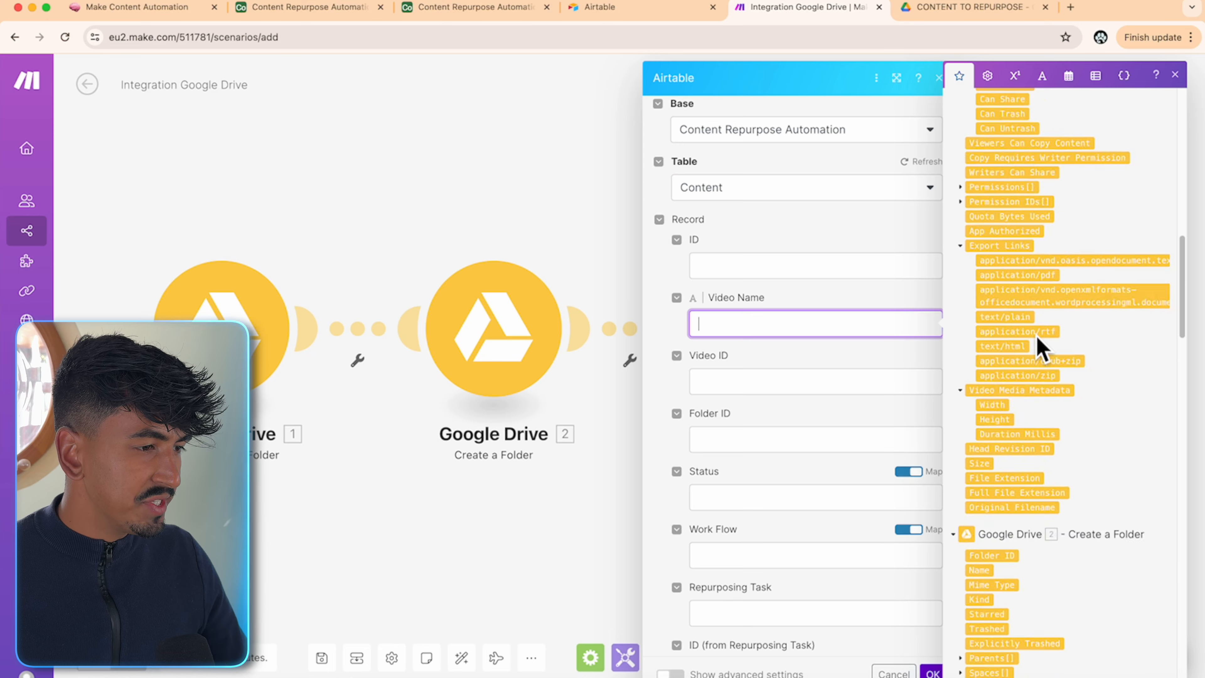
scroll(1042, 342, down, 5)
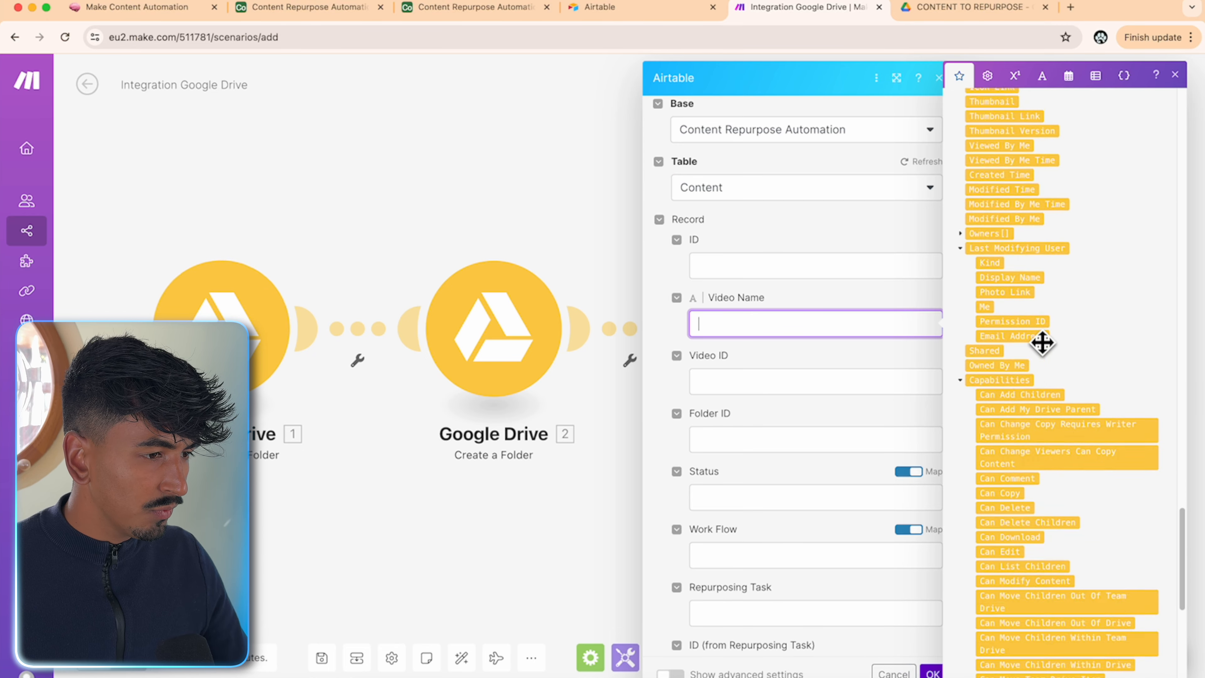
scroll(1042, 341, down, 10)
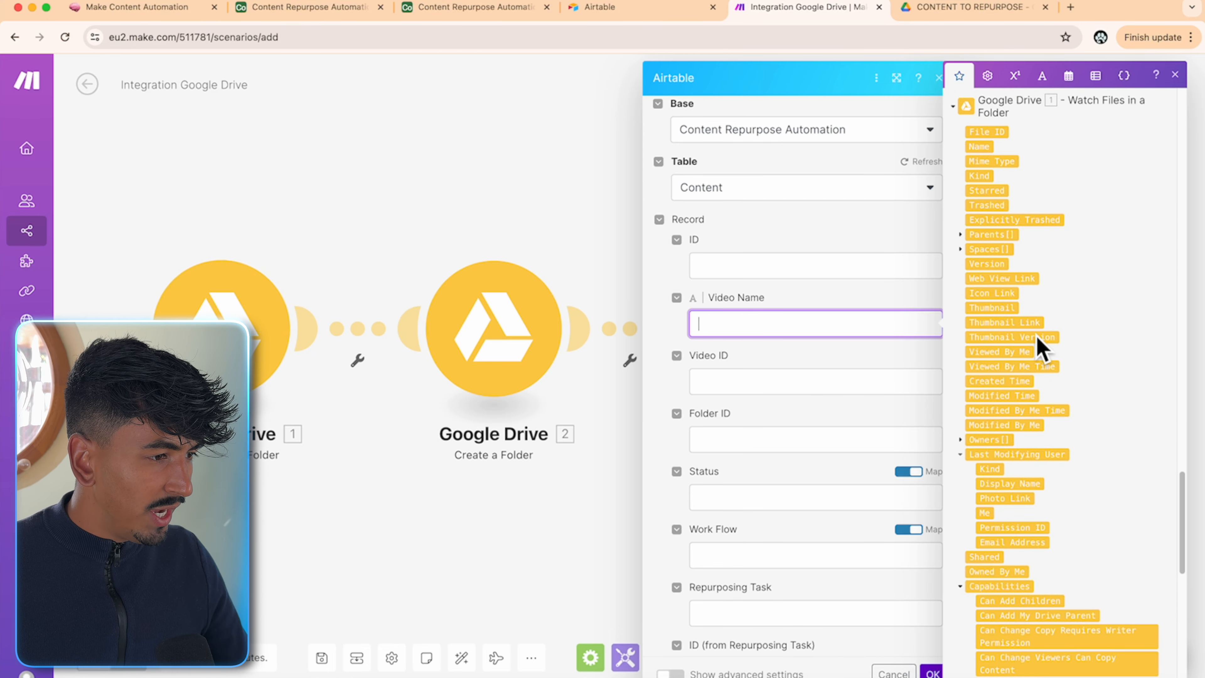
scroll(1063, 417, down, 1)
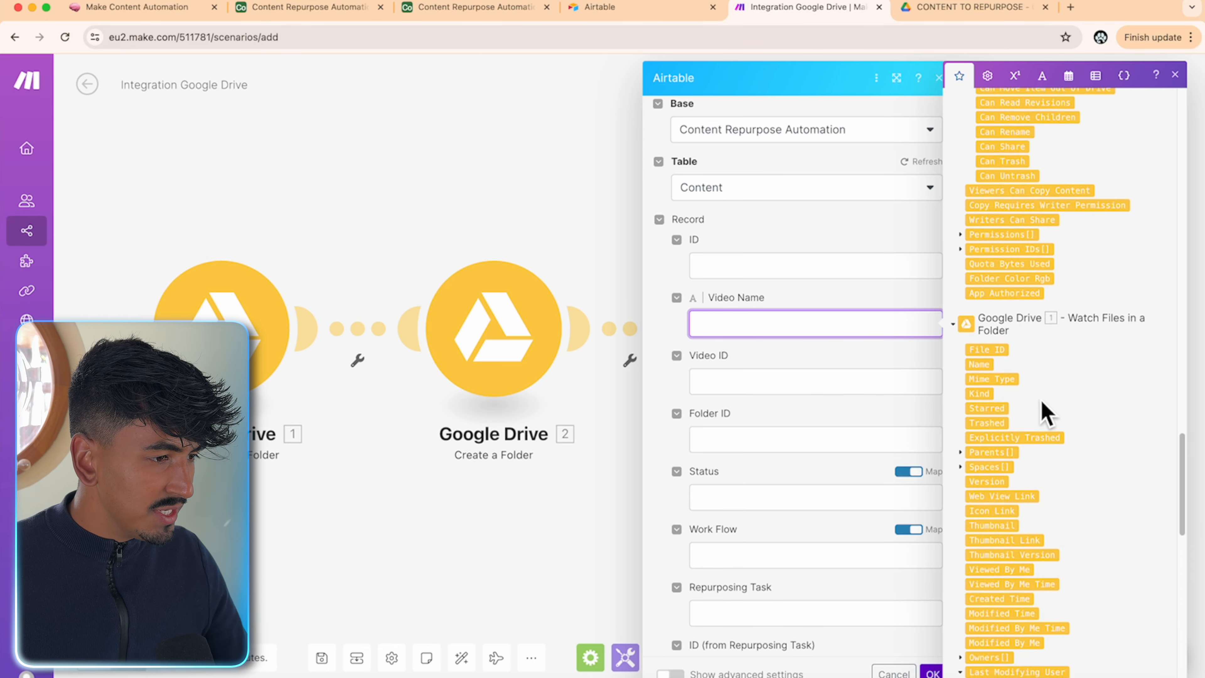
click(984, 368)
click(778, 383)
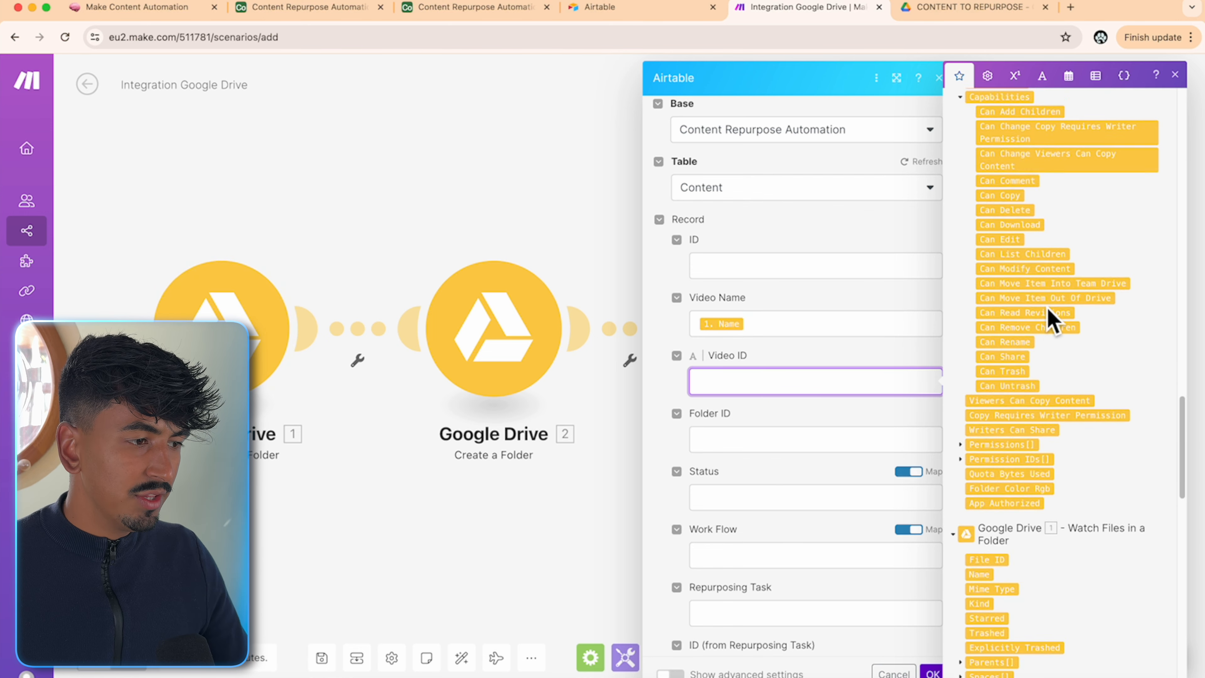
scroll(1049, 315, down, 5)
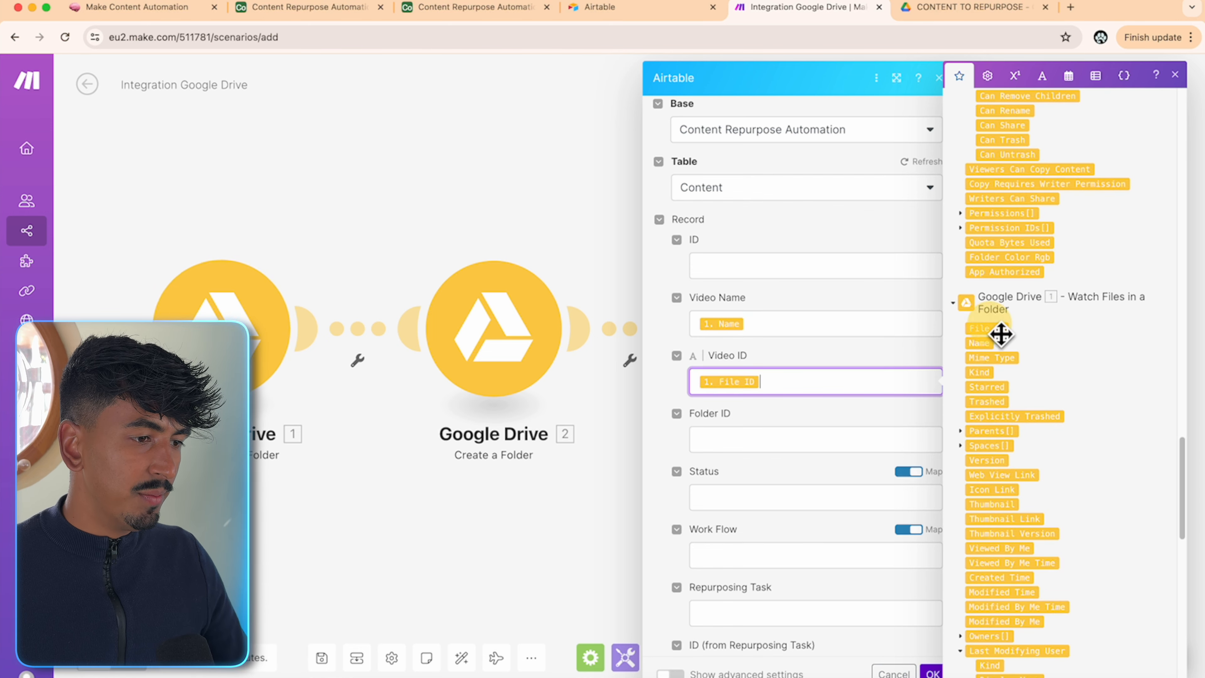
click(806, 439)
scroll(1117, 324, down, 10)
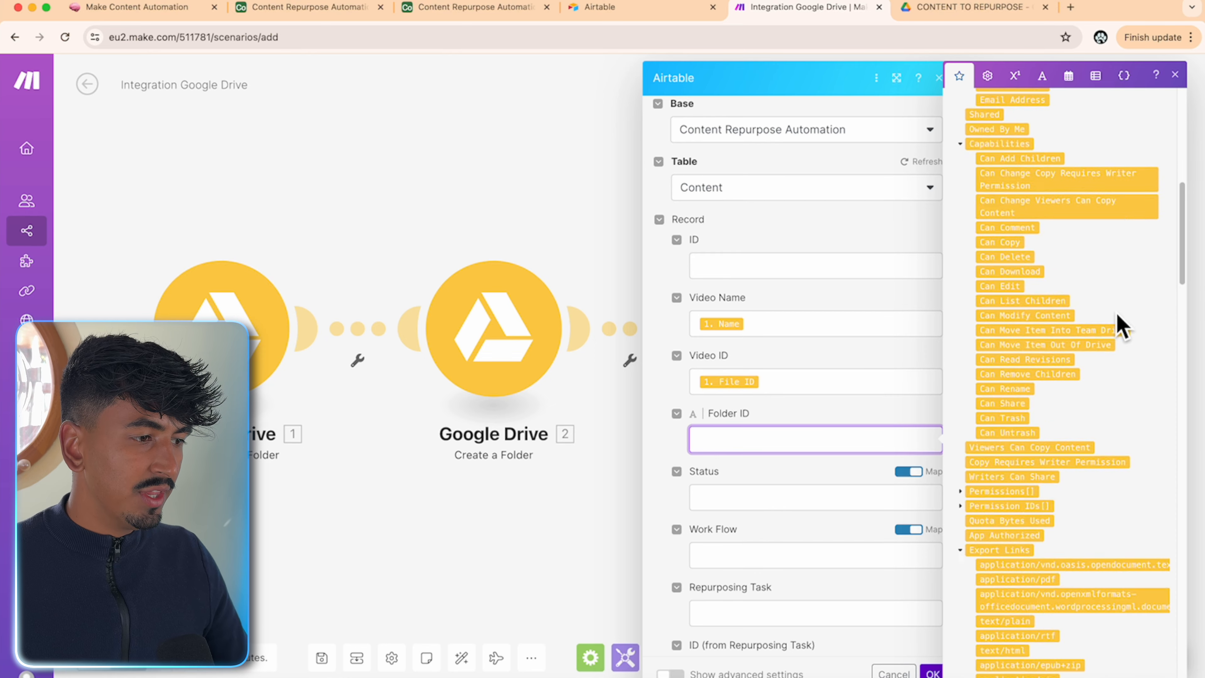
scroll(1117, 323, down, 5)
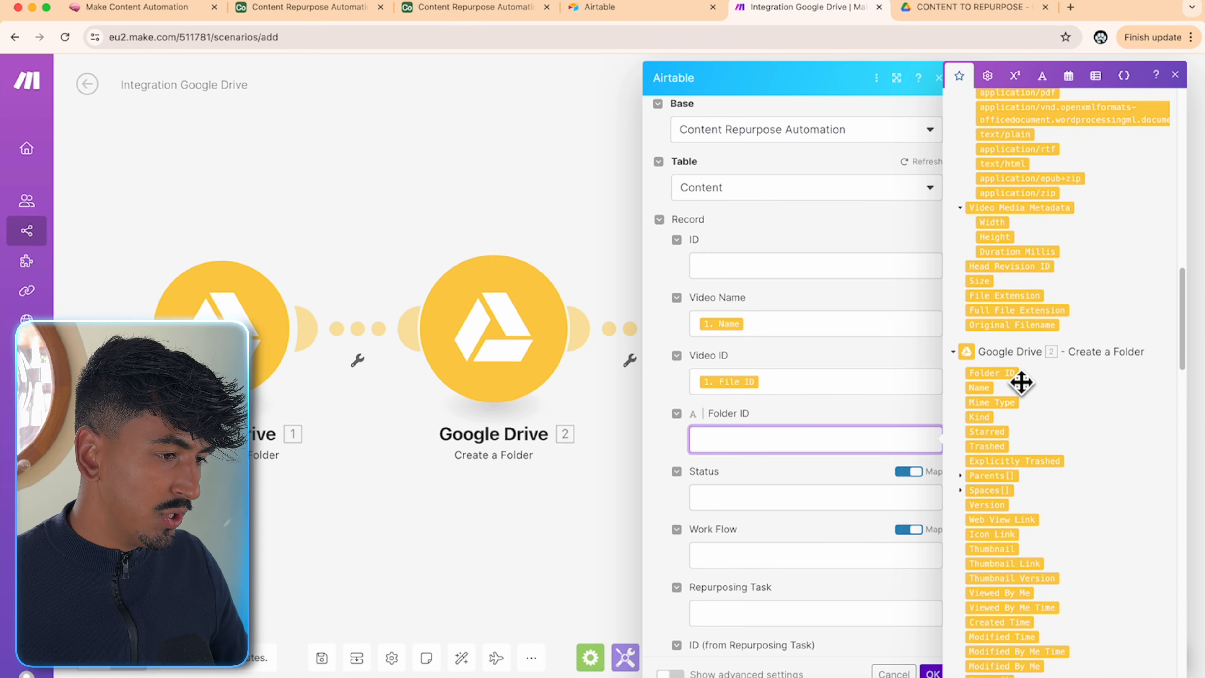
click(847, 412)
scroll(867, 520, down, 10)
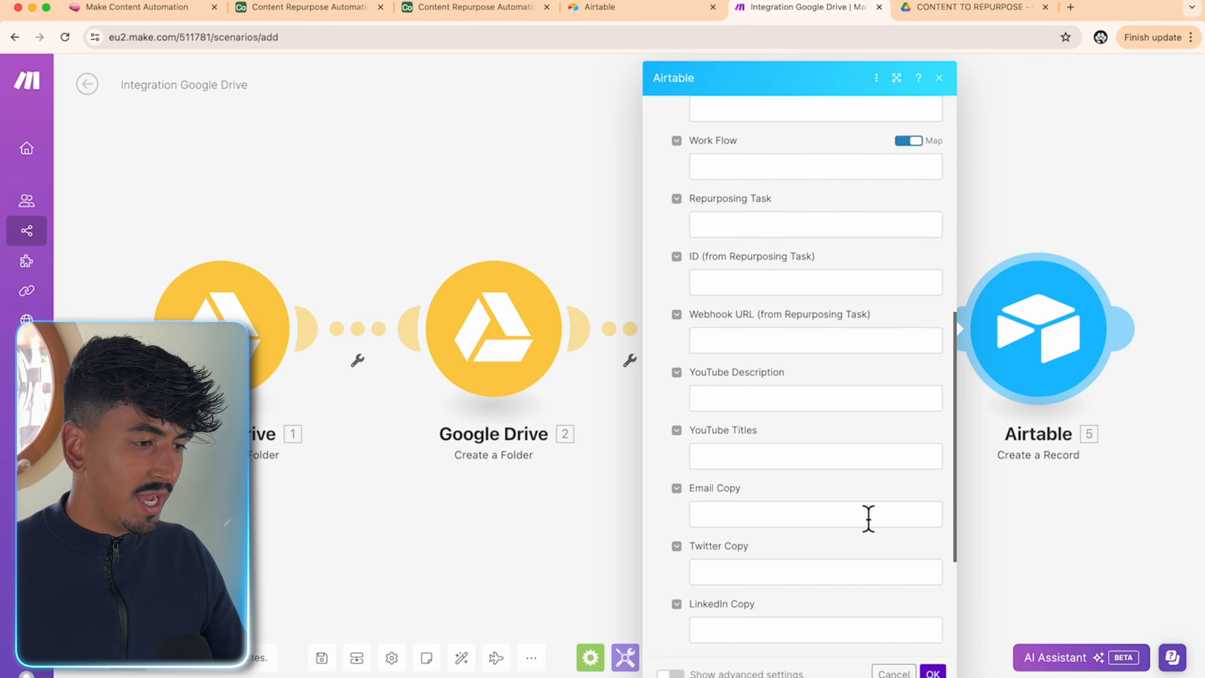
scroll(868, 518, up, 10)
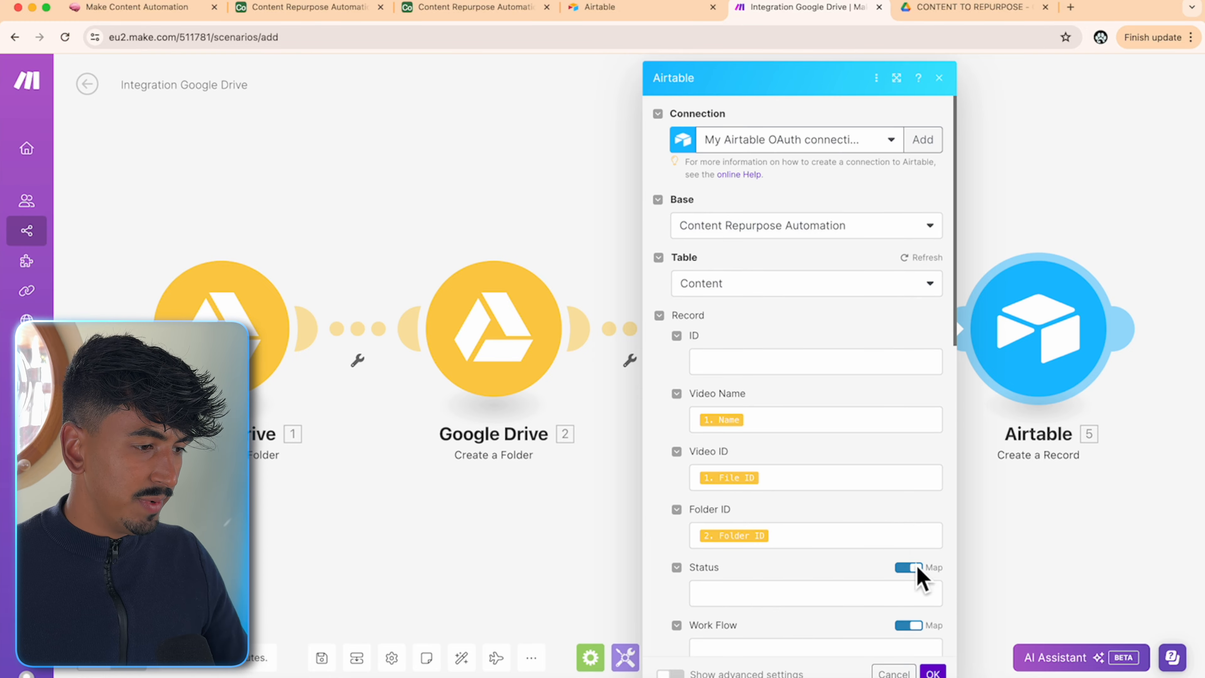
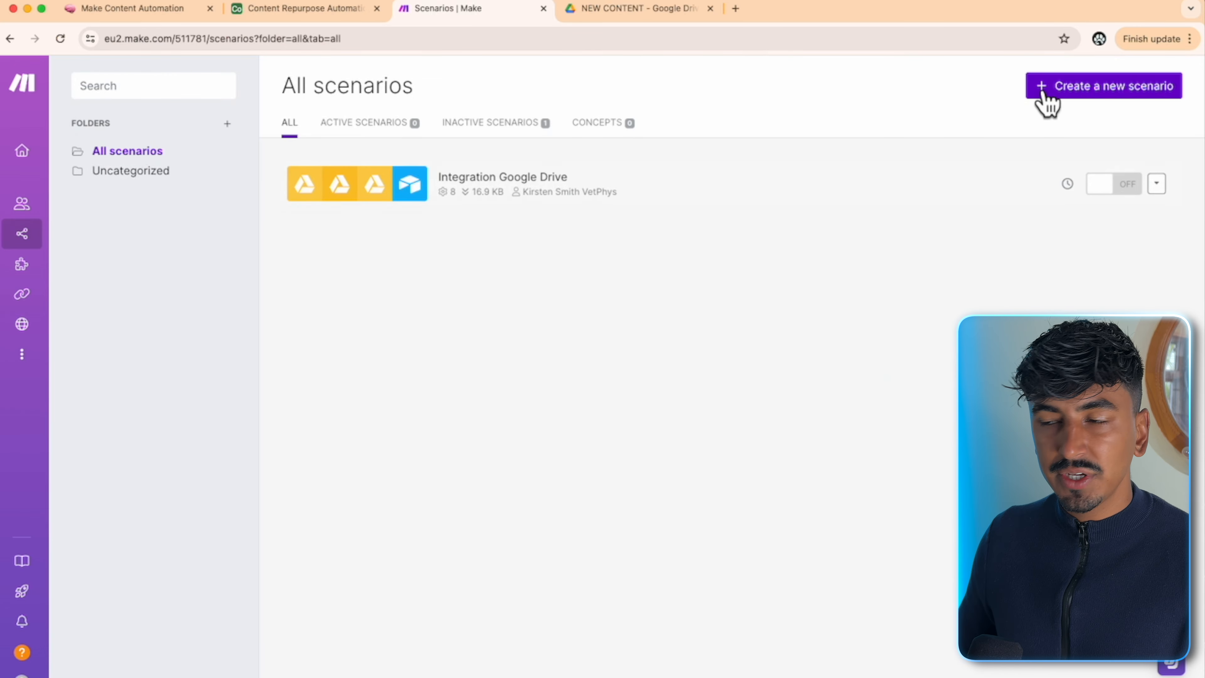
- Create a new scenario by importing the AI Social Media Content System.json blueprint
click(1046, 93)
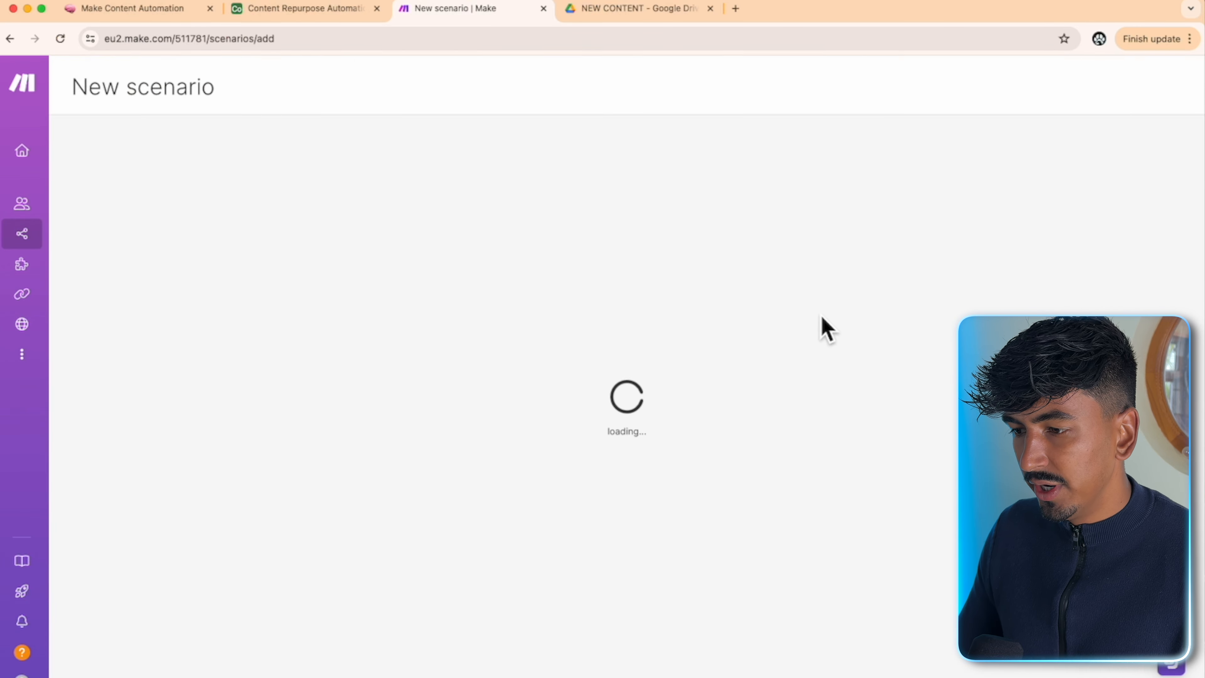
click(528, 662)
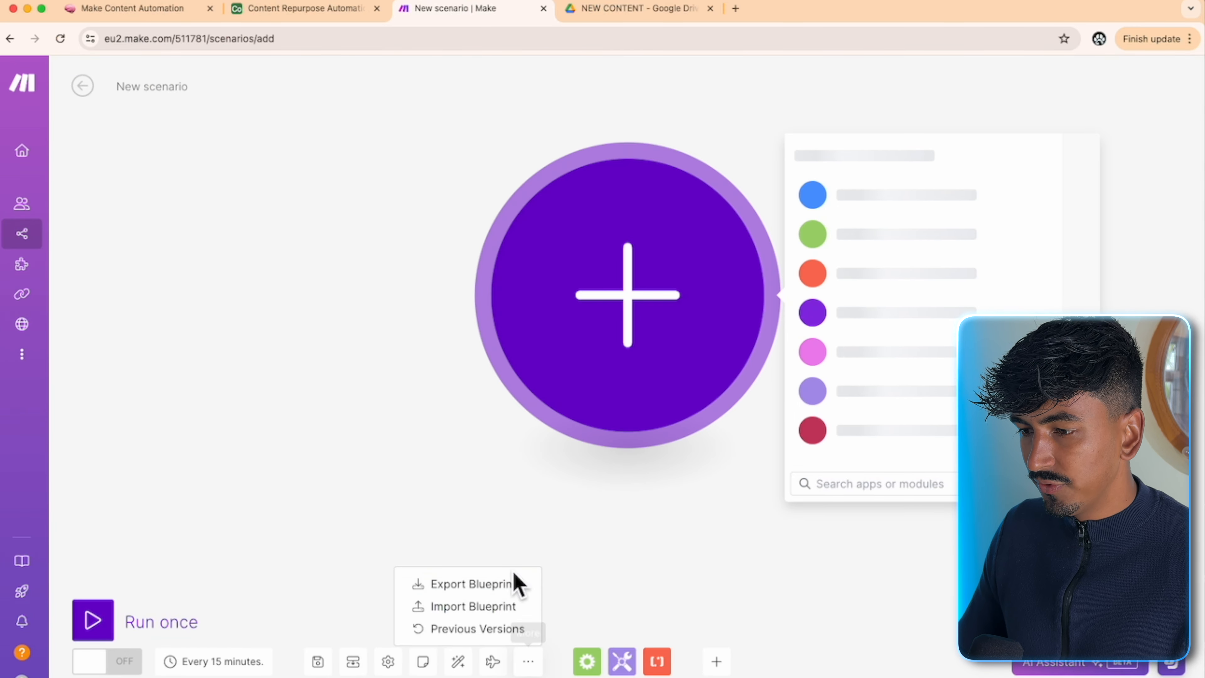
click(489, 606)
click(517, 388)
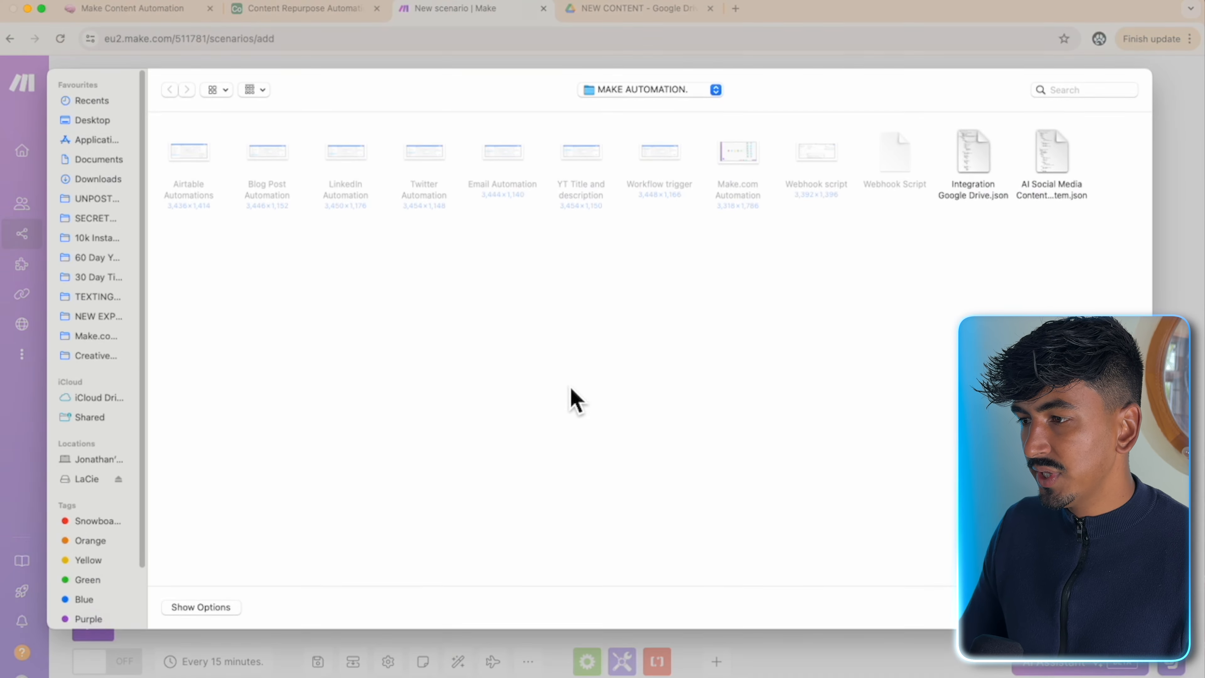
double_click(1061, 171)
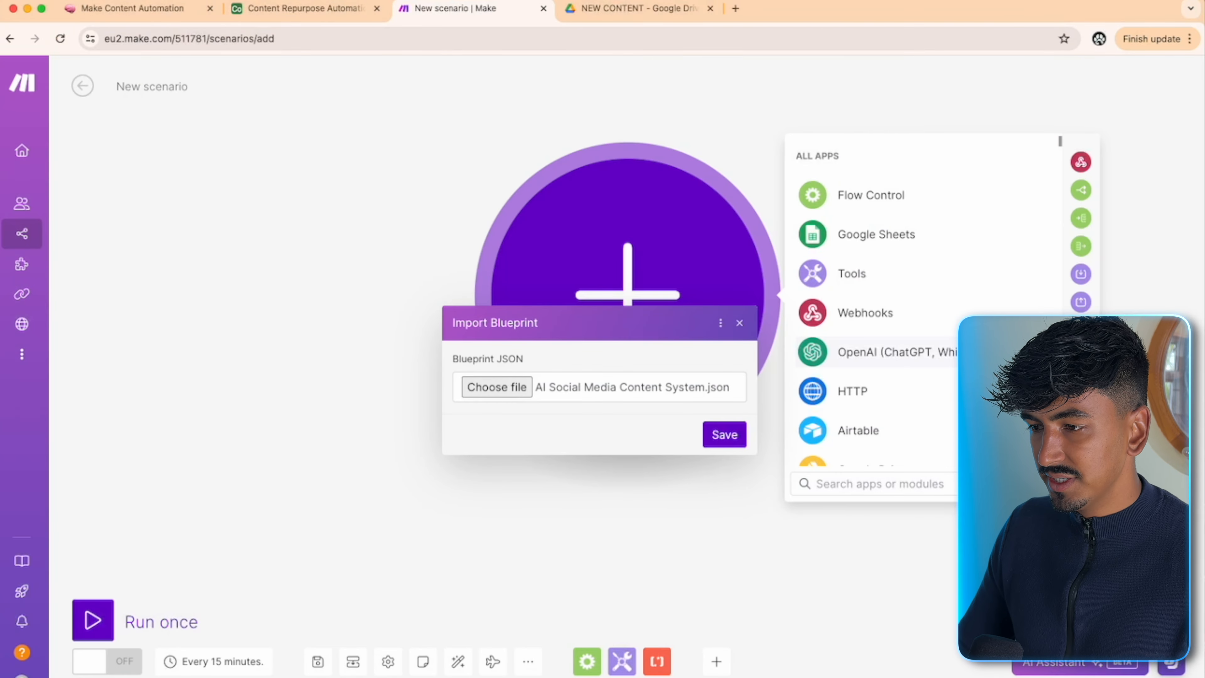
click(726, 443)
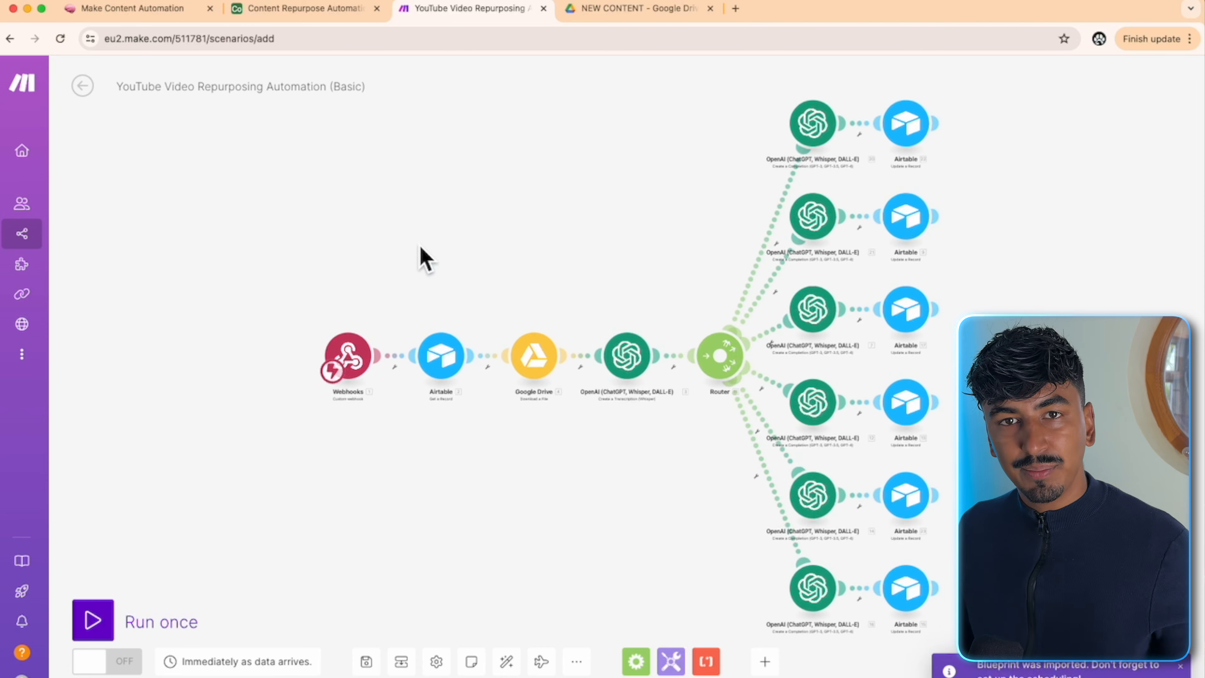
scroll(358, 253, up, 5)
scroll(417, 299, down, 3)
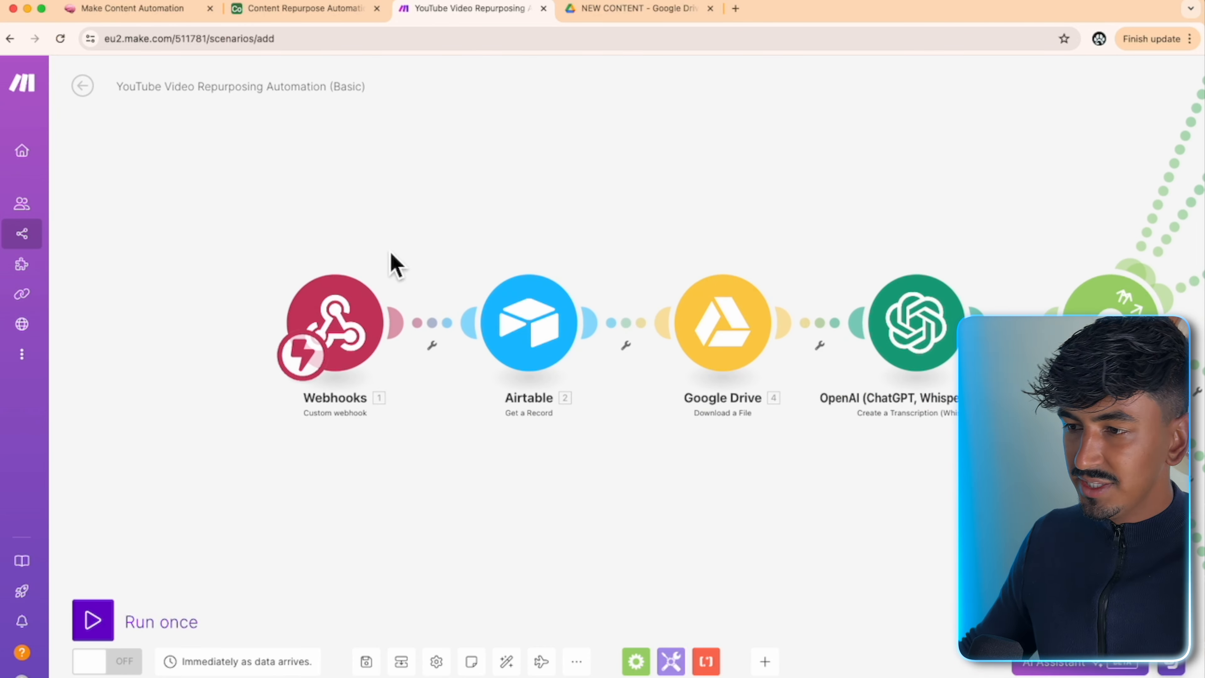
click(353, 333)
- Add a webhook named 'Content Automation Trigger' to the trigger, then return to the Airtable base
click(493, 325)
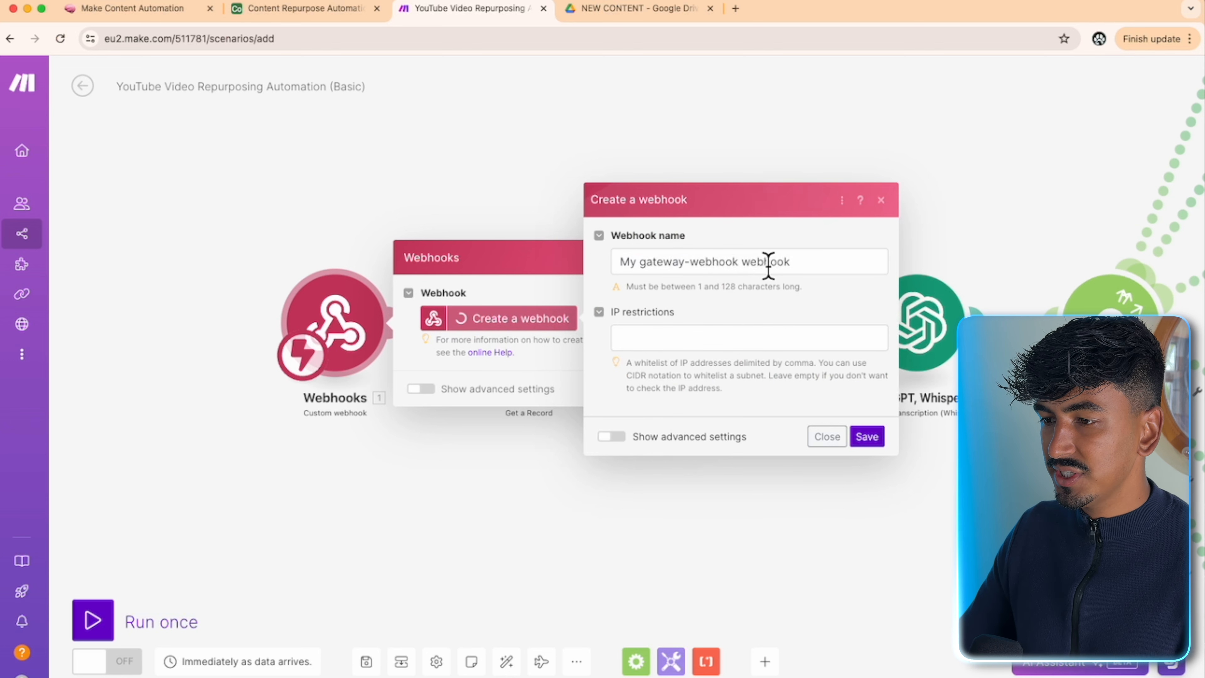
click(768, 261)
key(super+a)
key(BackSpace)
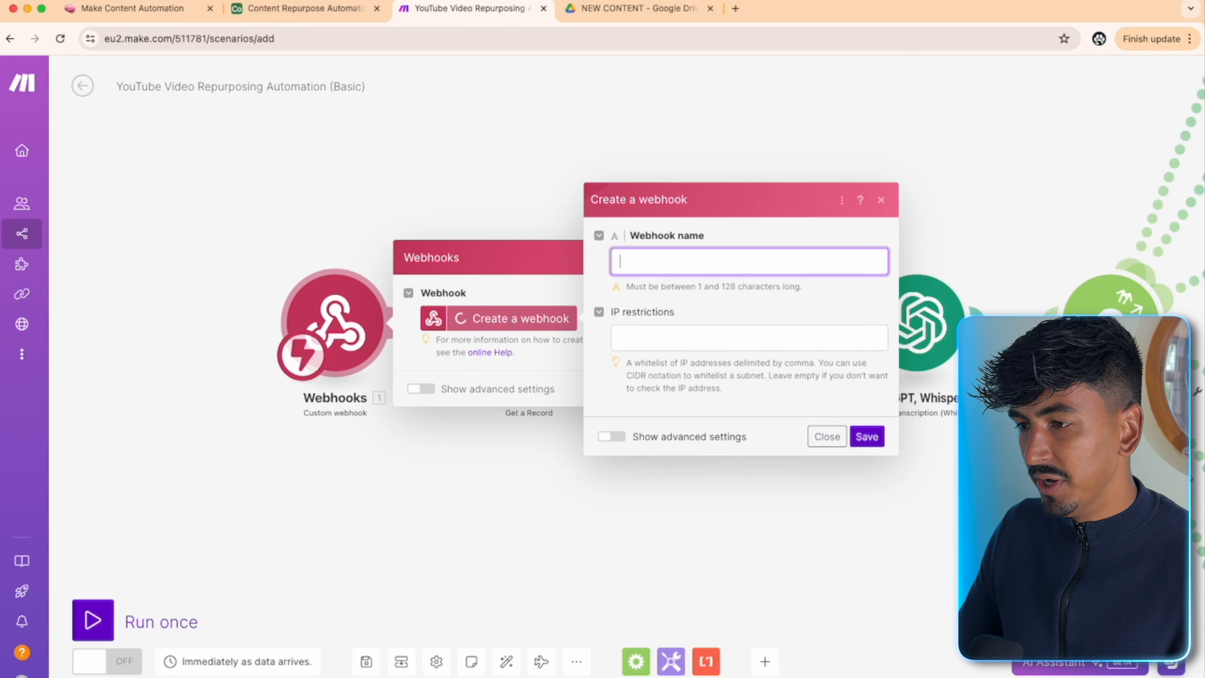
text(Cont)
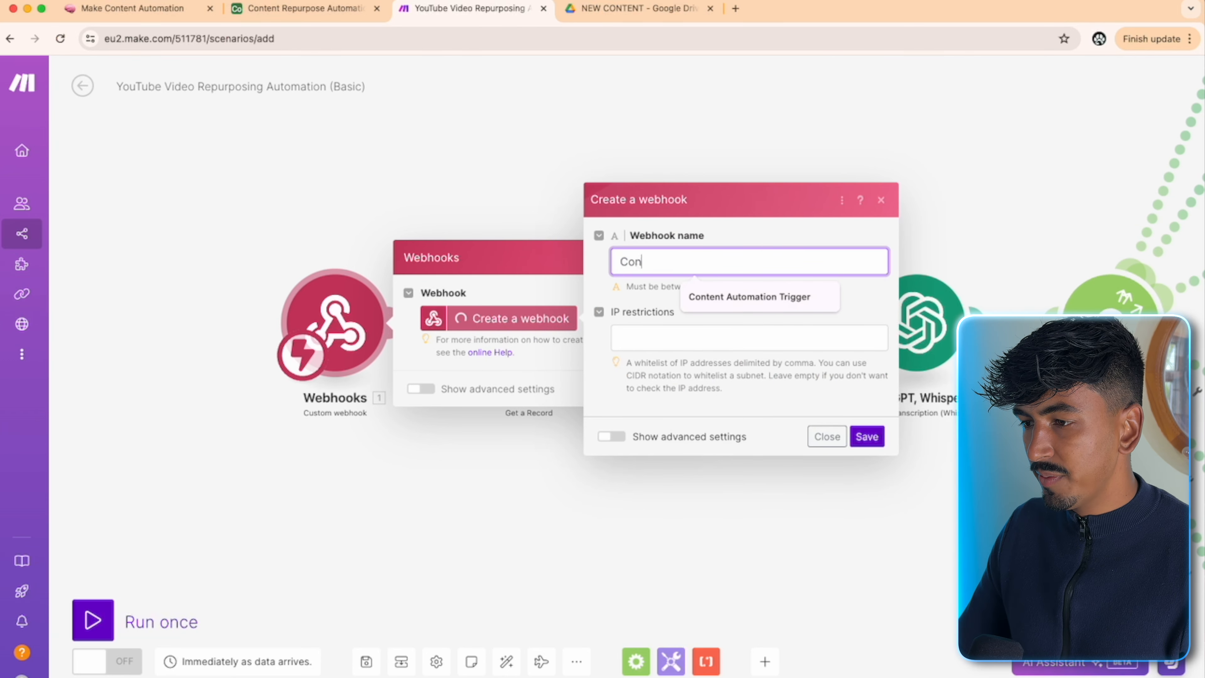
key(Down)
key(Return)
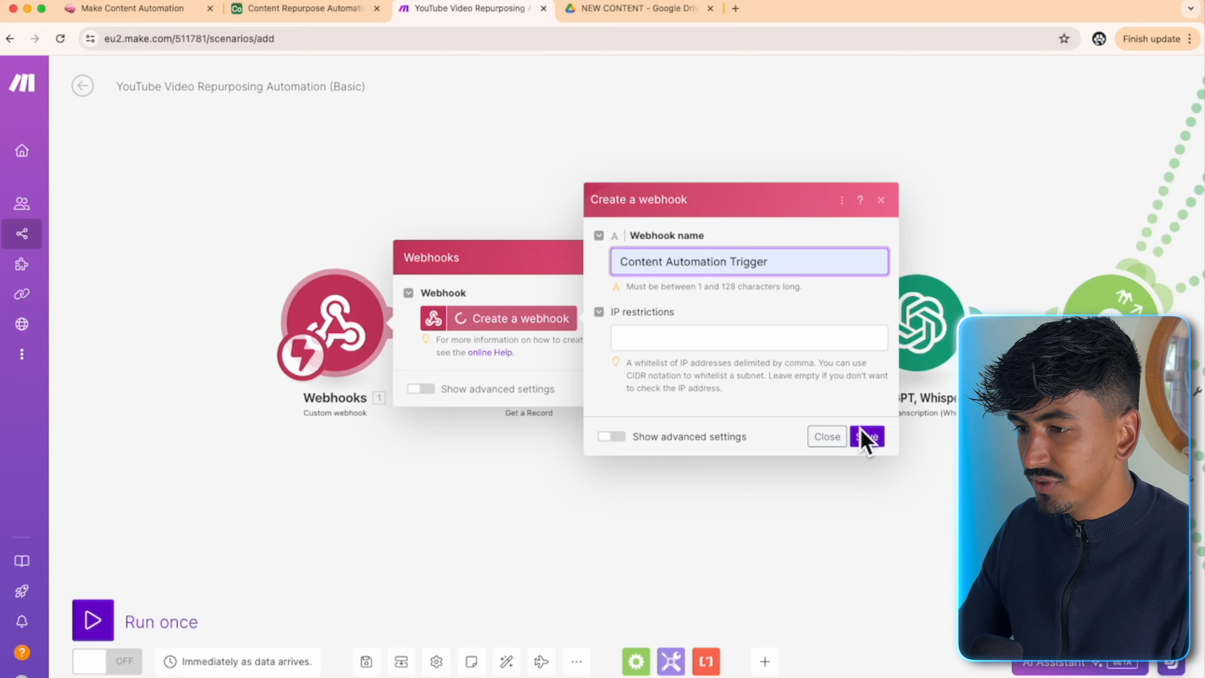
click(867, 437)
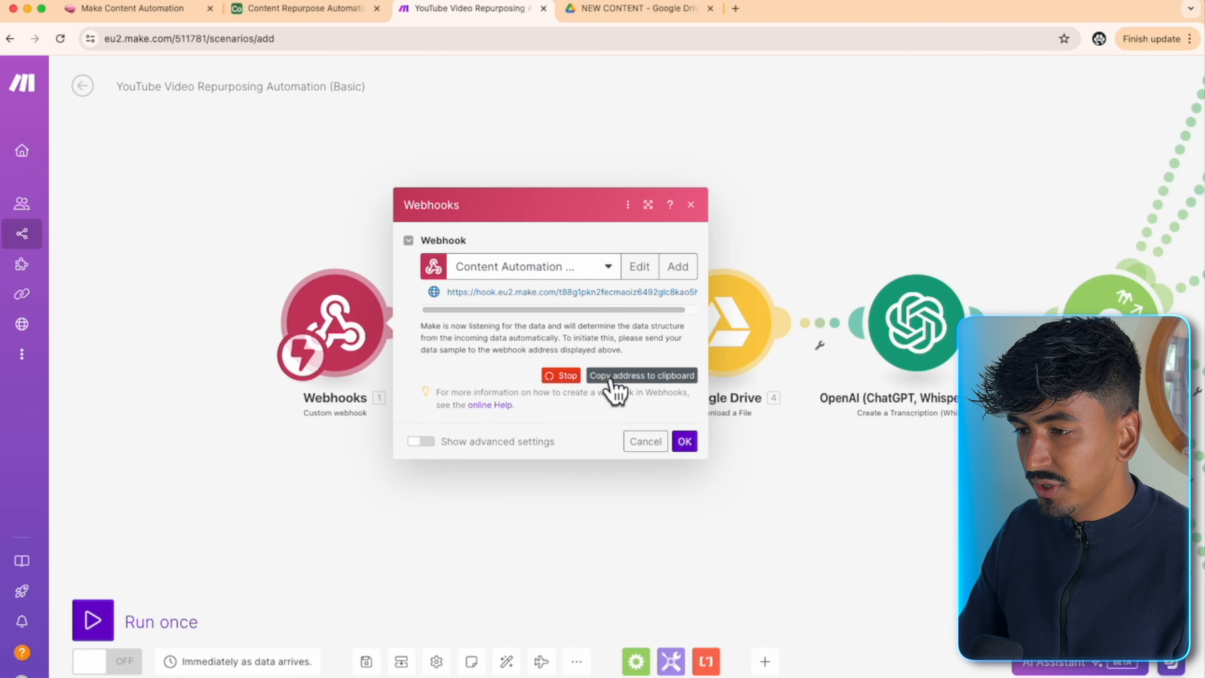
click(675, 442)
click(304, 9)
- Set row 1's Work Flow to YouTube Video and inspect its Repurpose Tasks lookup cells
click(732, 183)
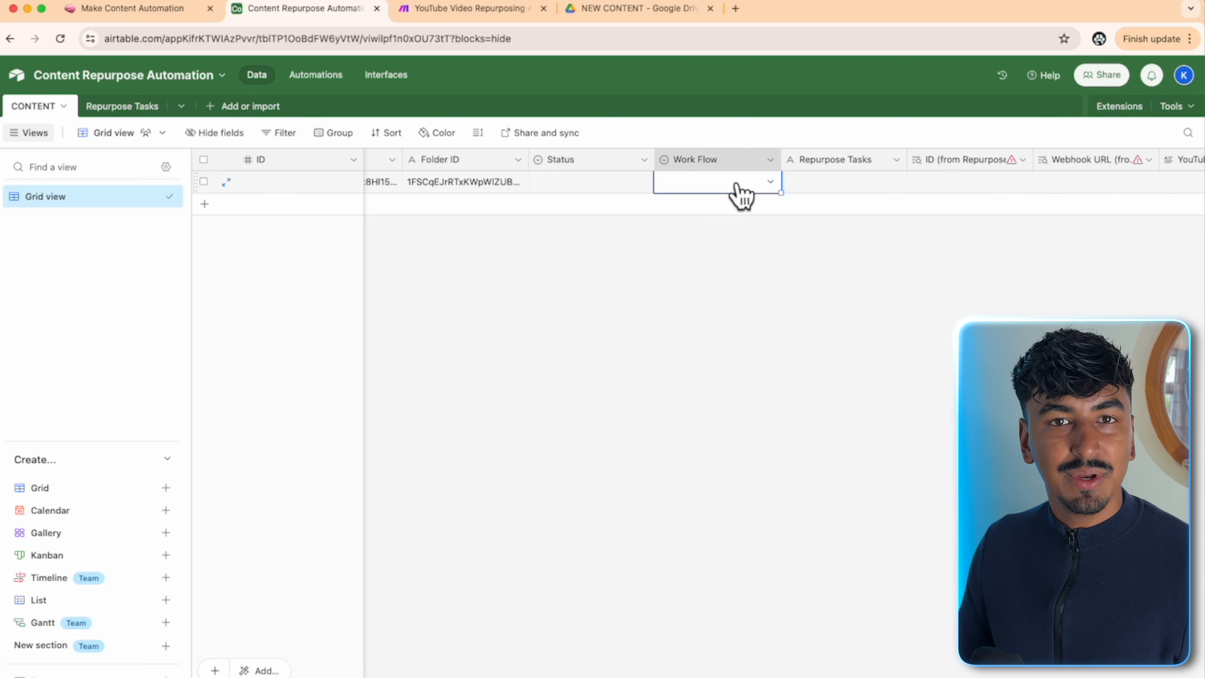
click(715, 186)
click(712, 259)
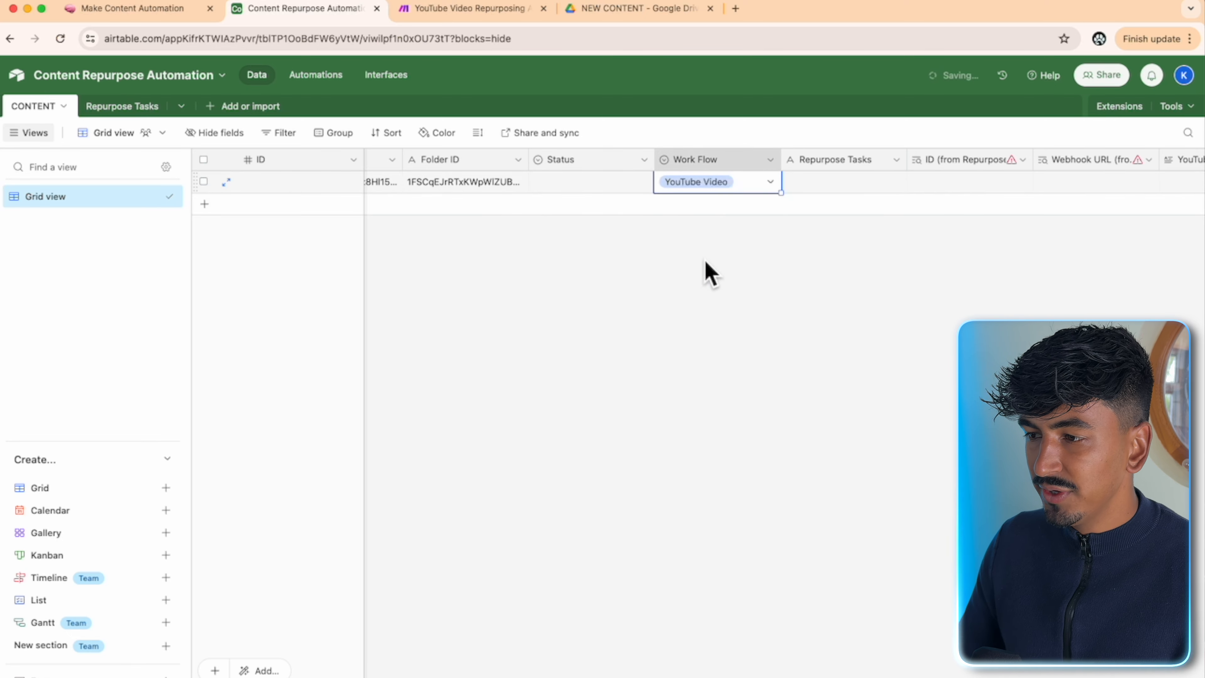
click(871, 189)
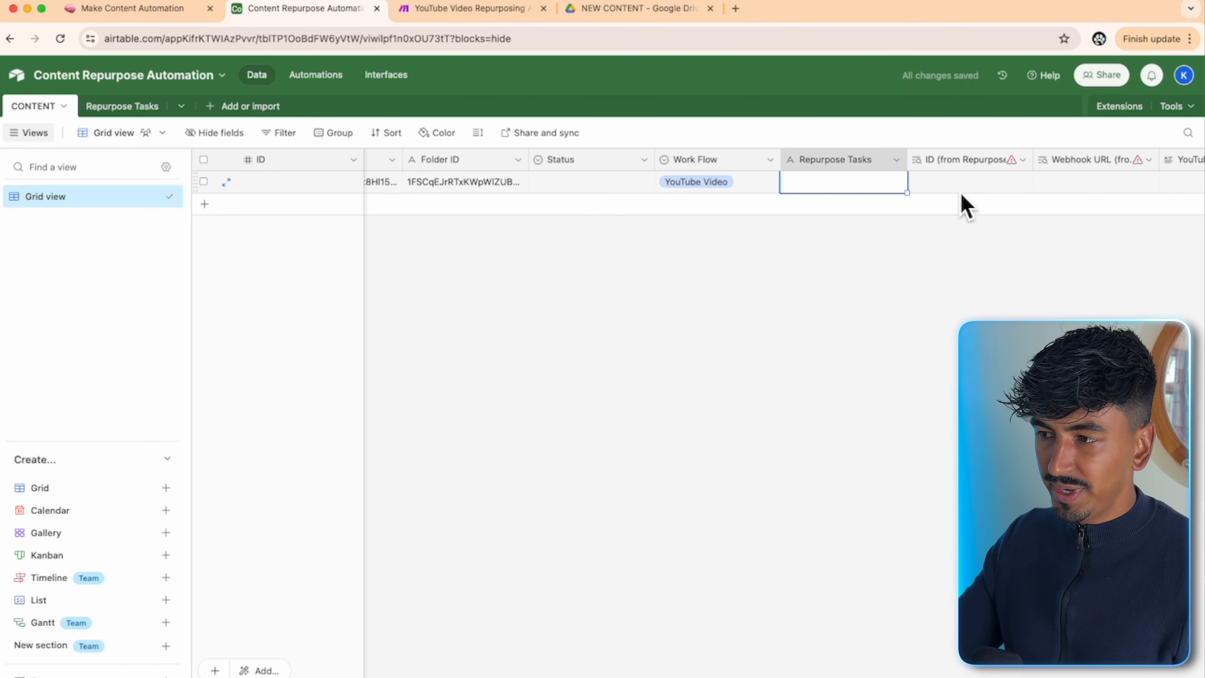
click(968, 184)
click(1068, 186)
click(997, 183)
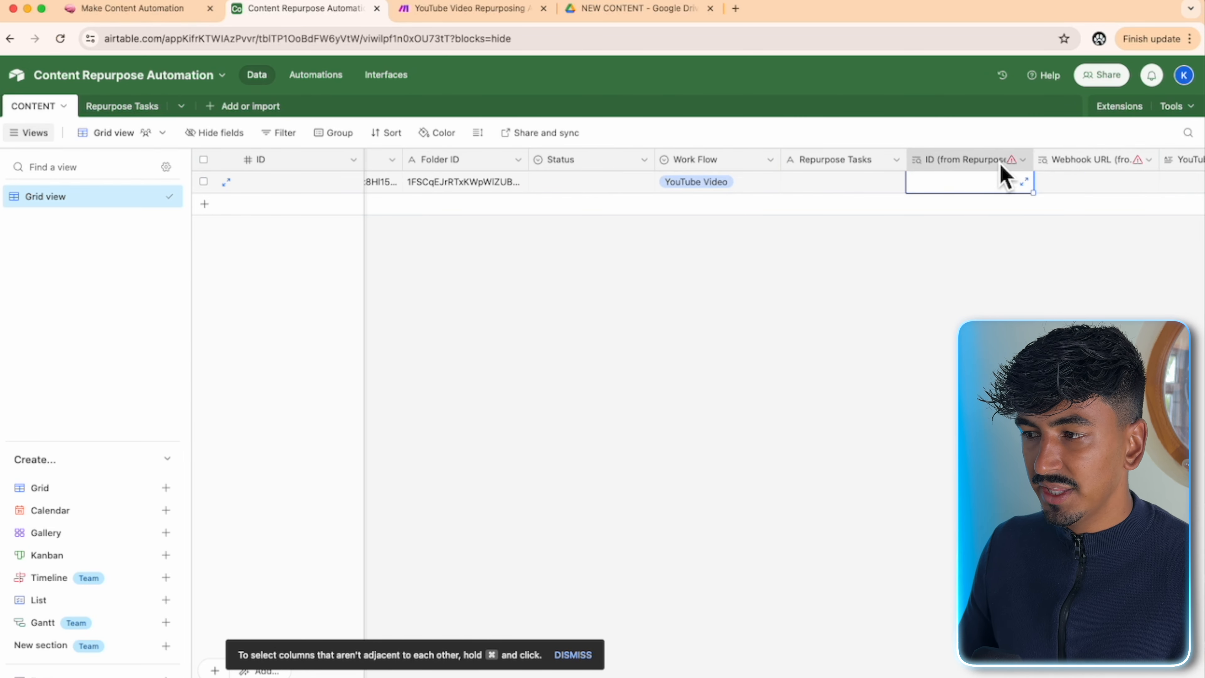
- Delete the ID (from Repurpose Tasks) and Webhook URL lookup fields
scroll(1011, 175, right, 5)
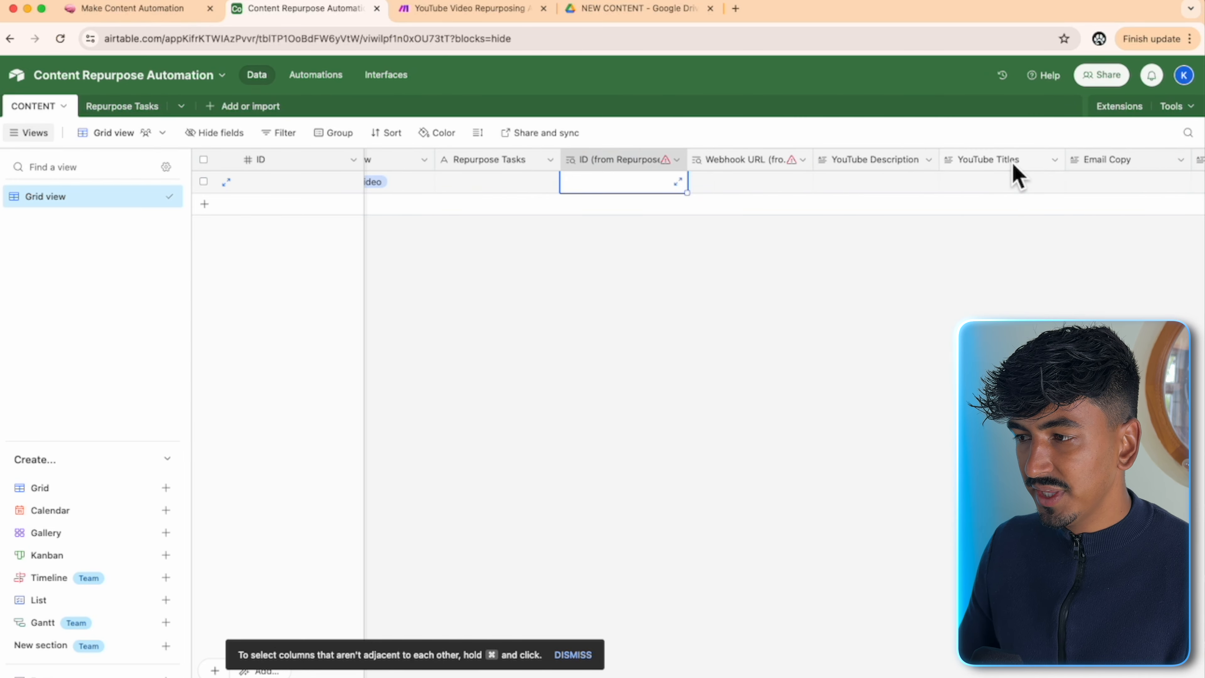
click(676, 160)
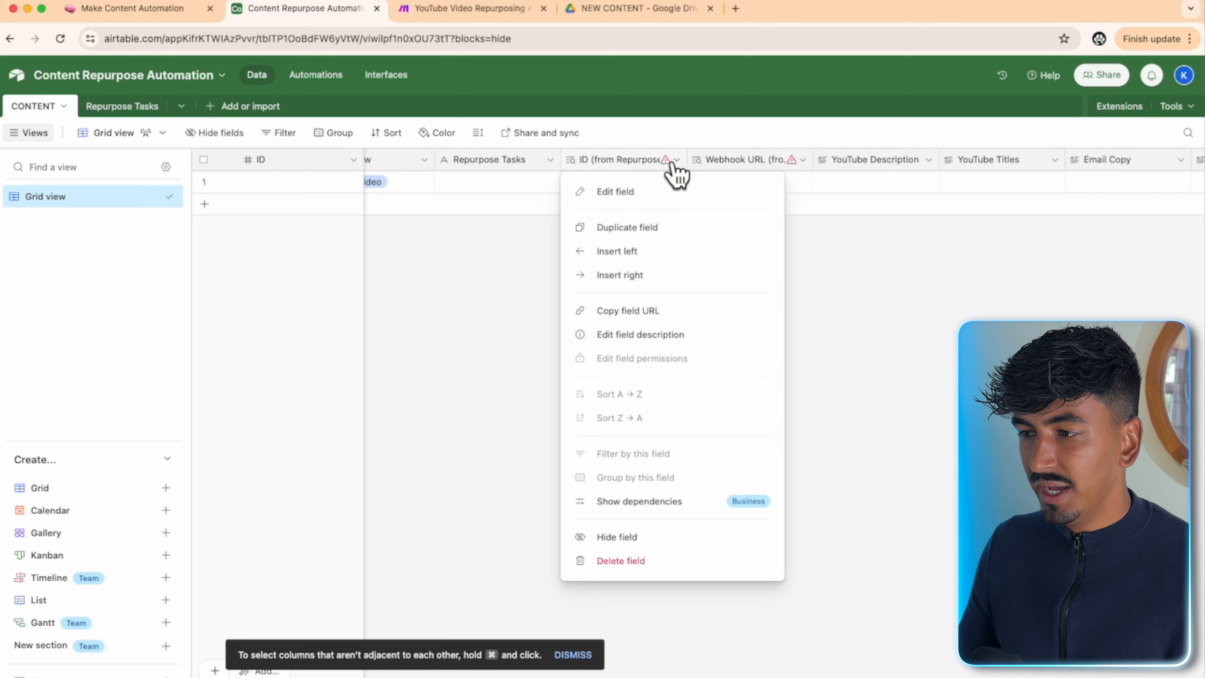
click(632, 195)
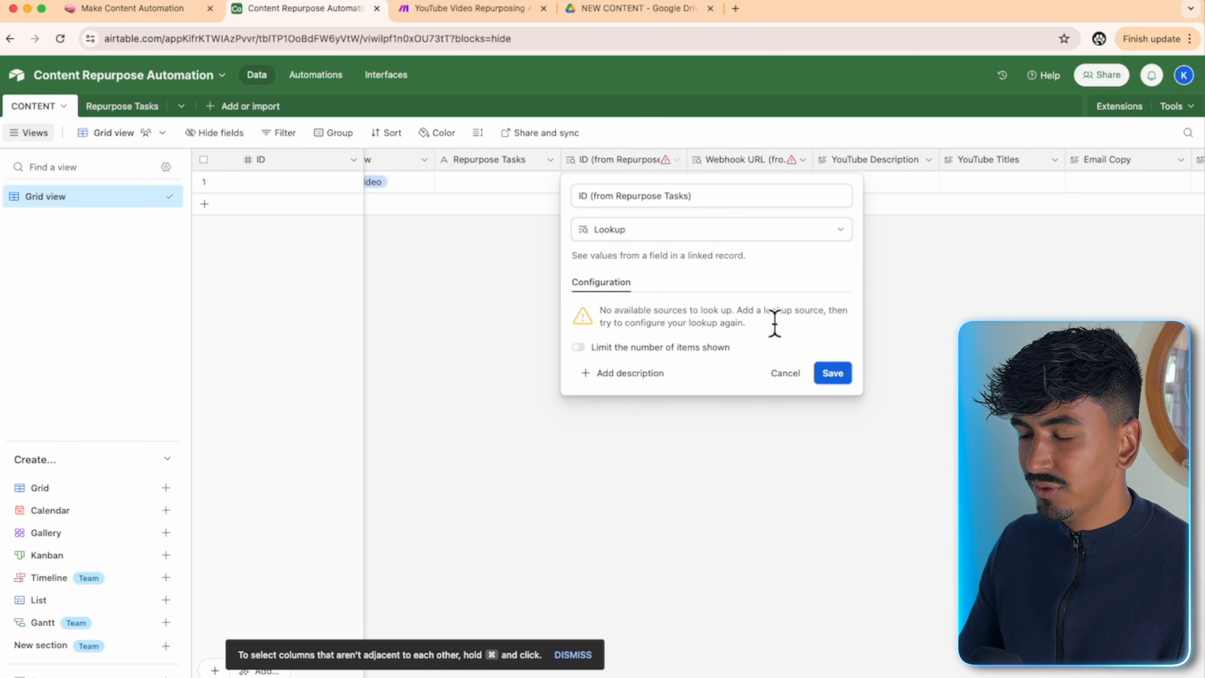
click(783, 373)
right_click(640, 167)
click(671, 558)
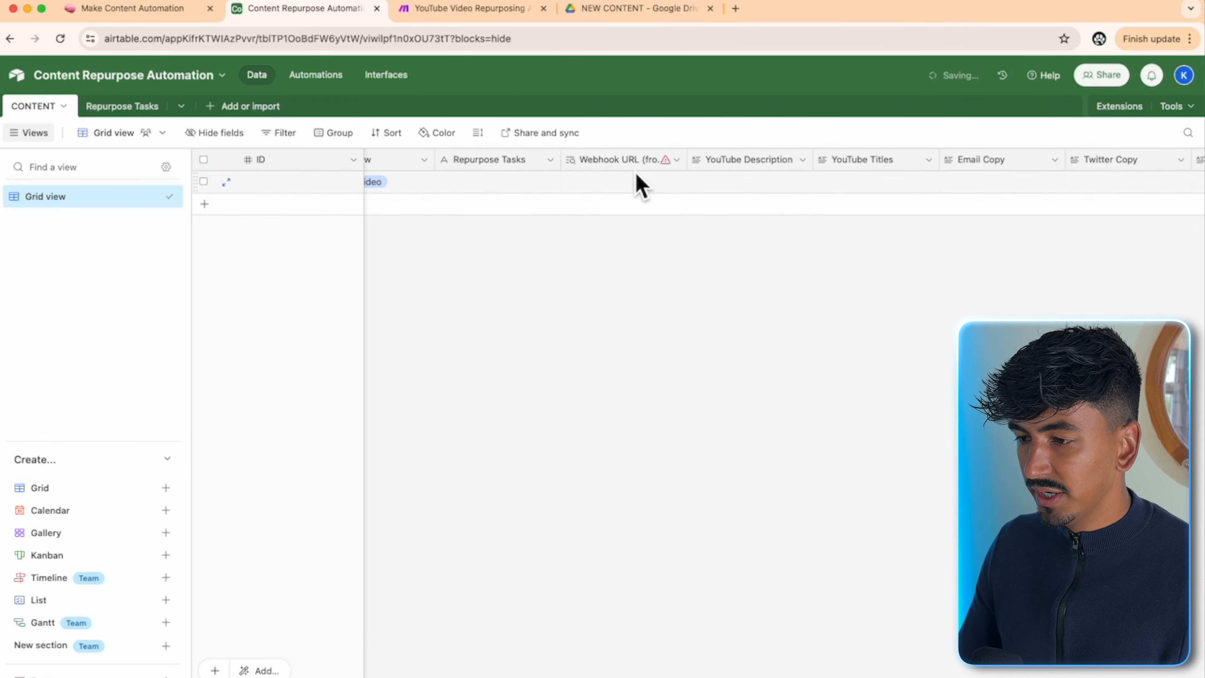
right_click(636, 167)
click(671, 568)
- Delete the Repurpose Tasks link field
scroll(517, 597, left, 10)
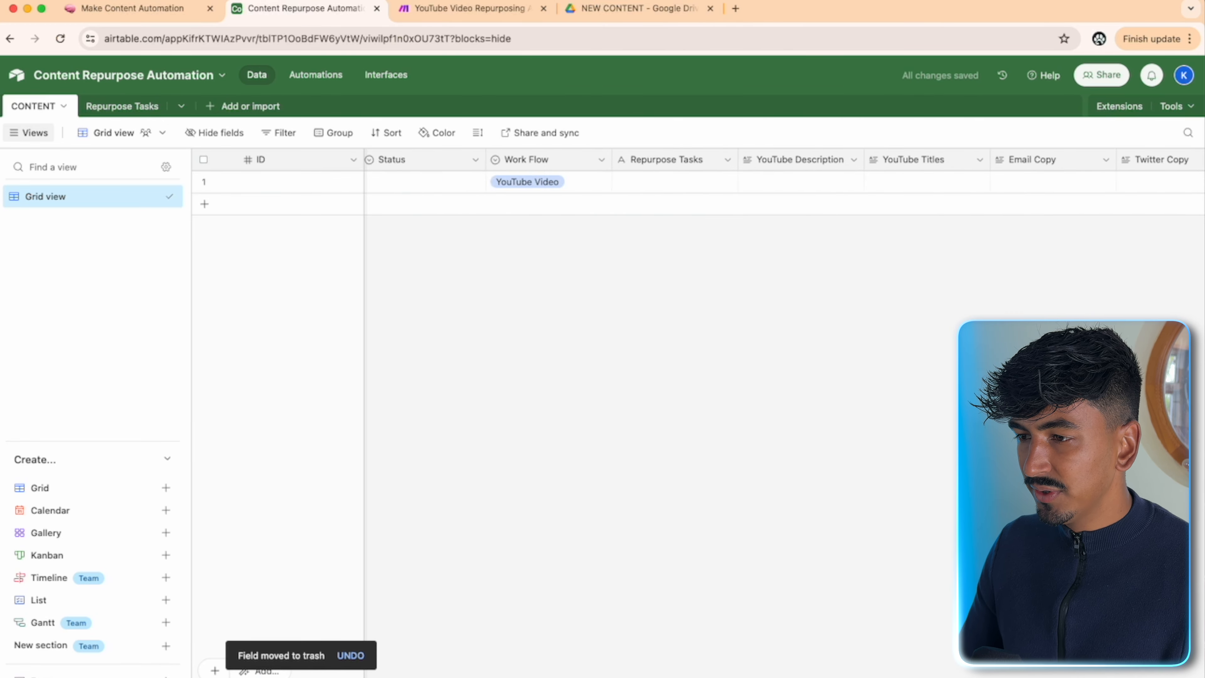
click(1063, 180)
right_click(1082, 172)
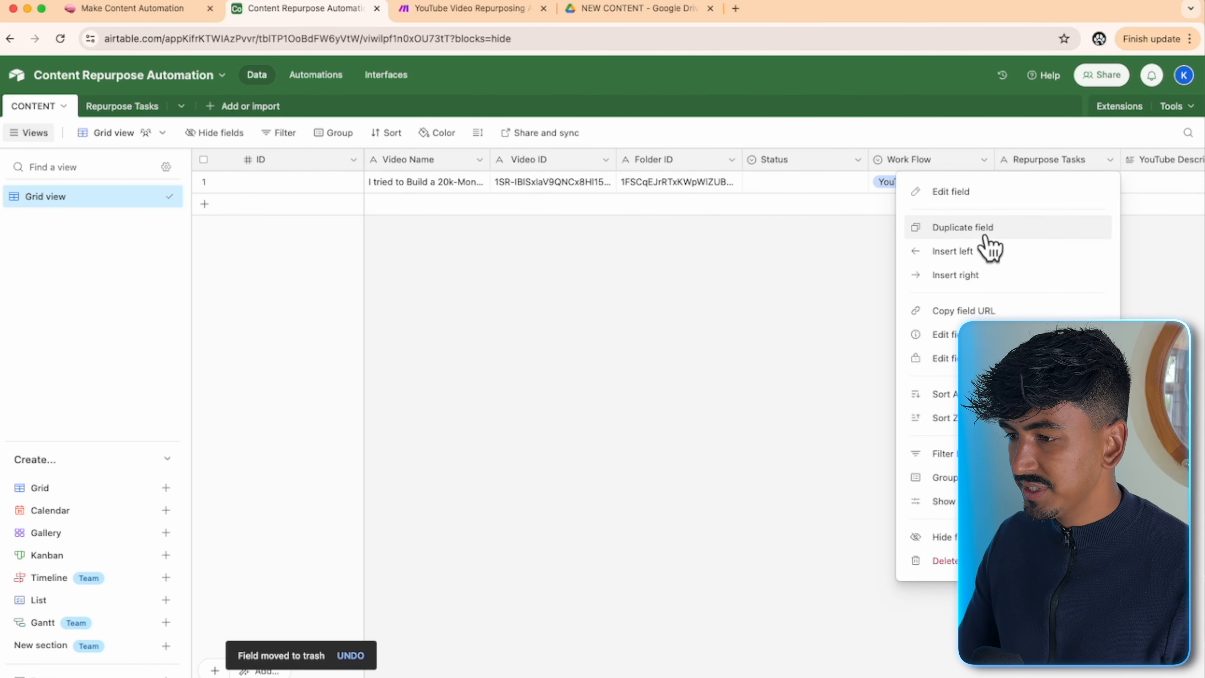
click(949, 558)
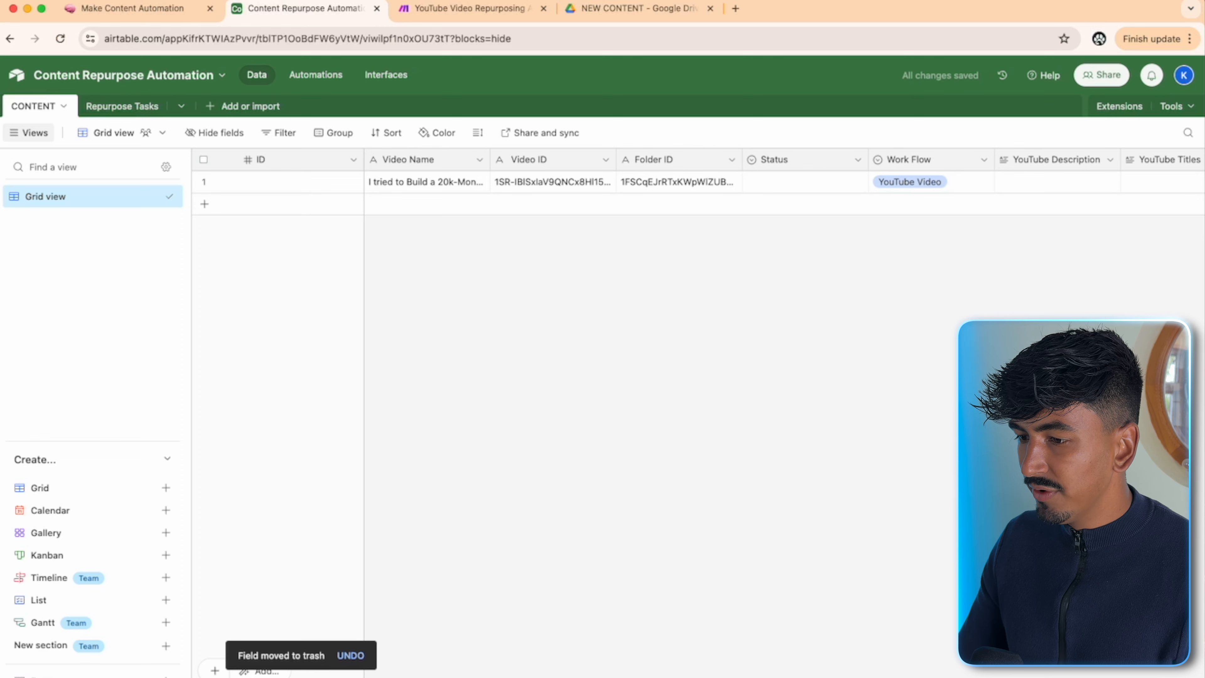
scroll(1087, 289, right, 10)
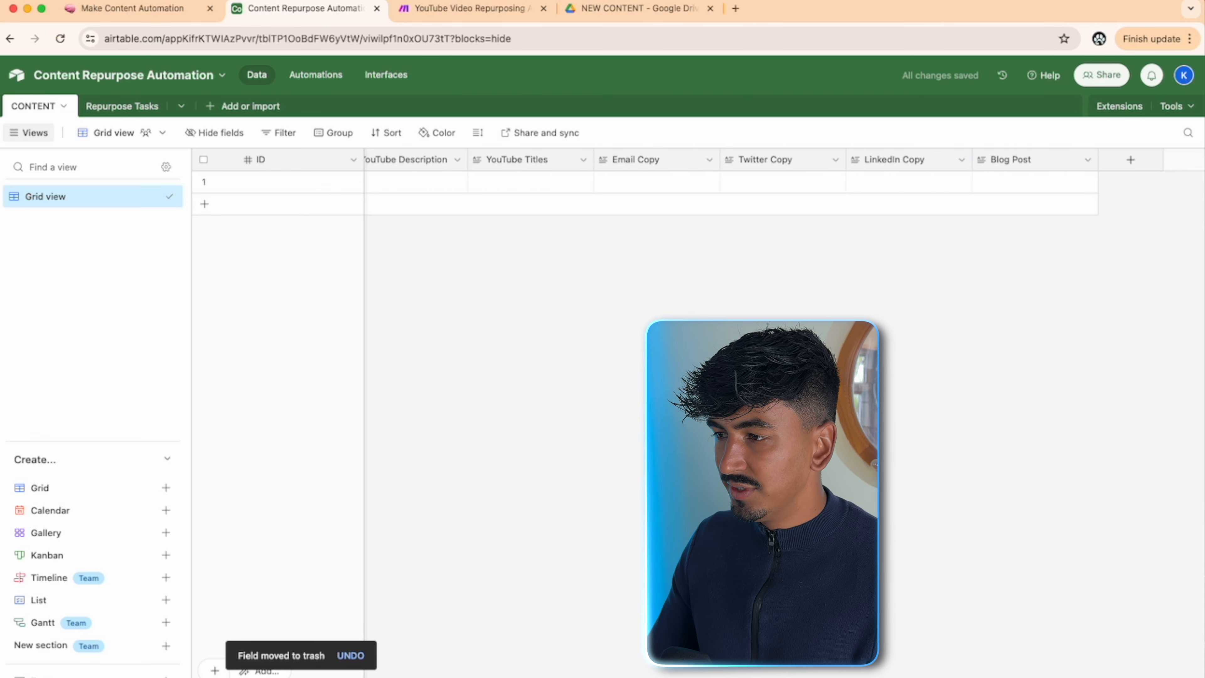
- Create a Repurpose Tasks field linking to one Repurpose Tasks record, without lookup fields
click(1132, 161)
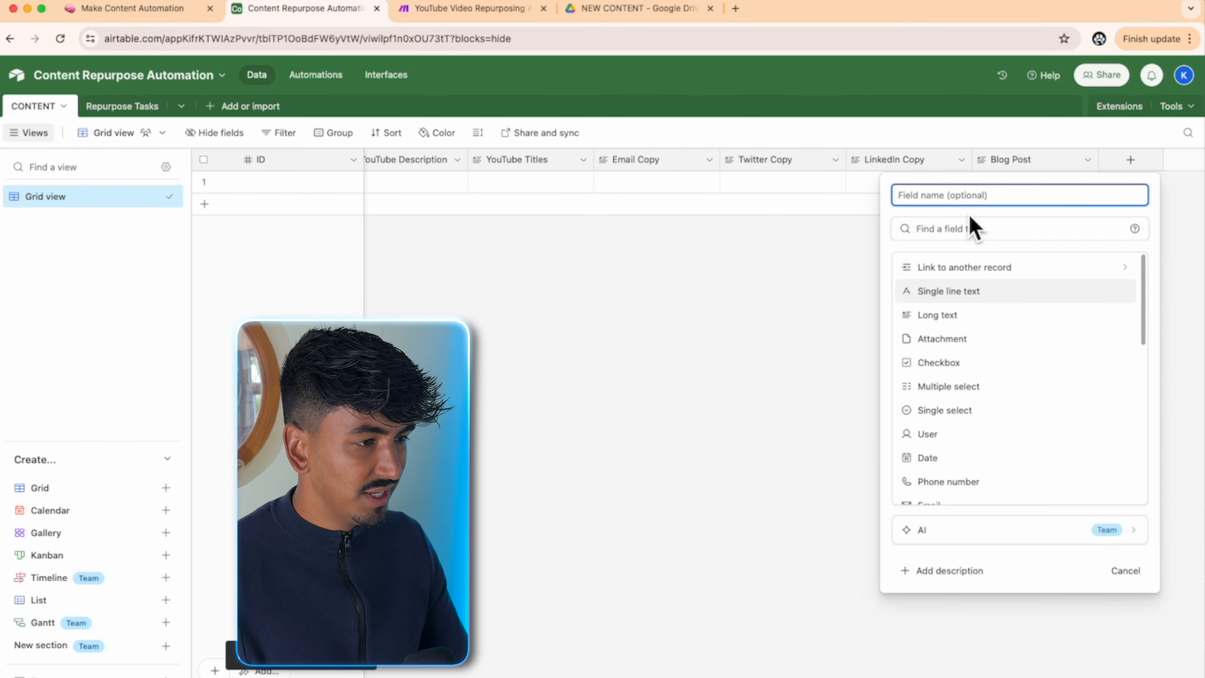
click(977, 268)
click(961, 282)
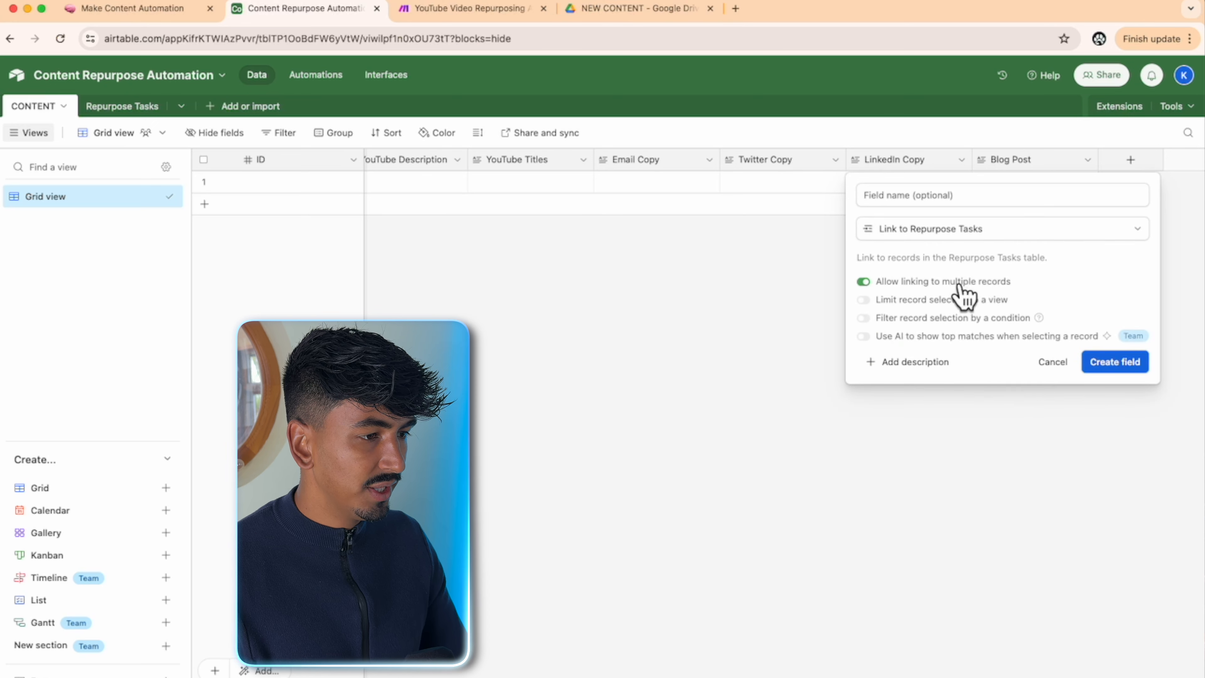
click(886, 282)
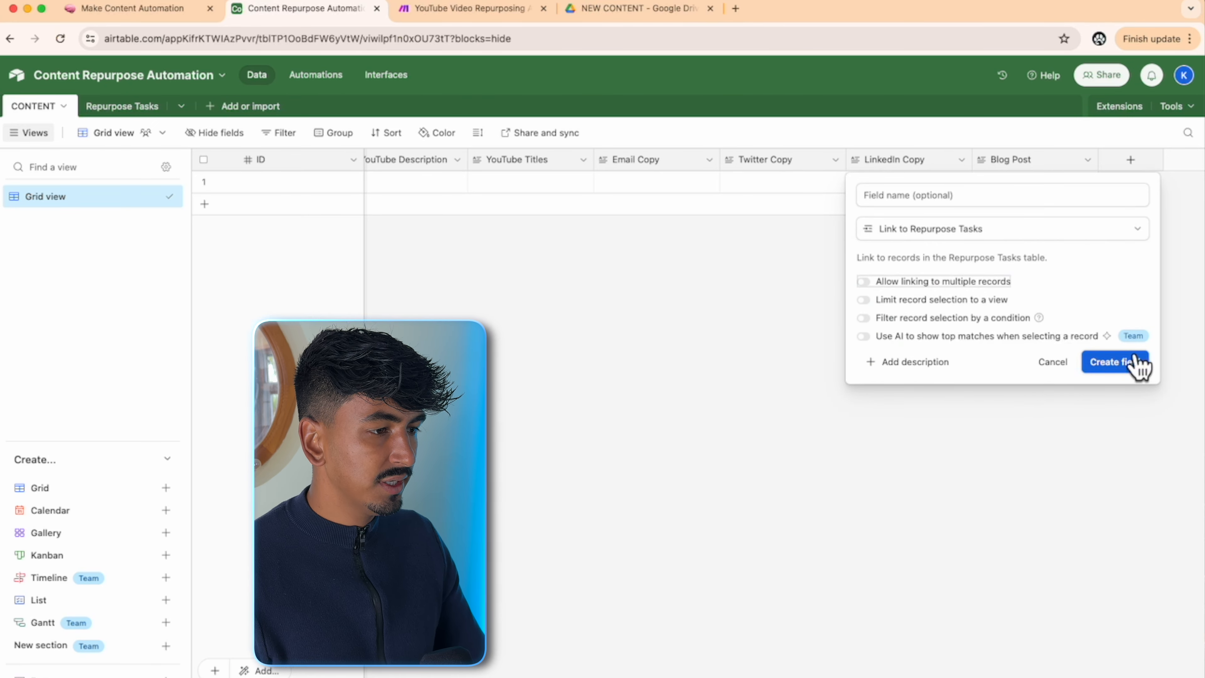
click(1135, 362)
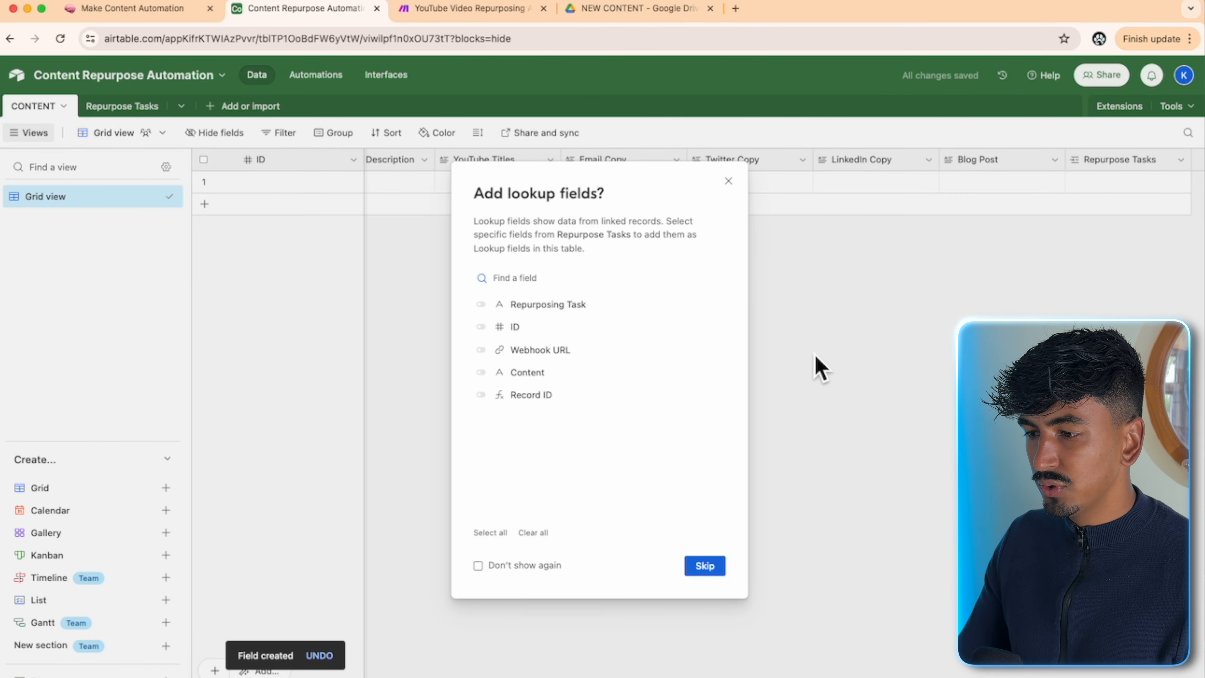
click(705, 570)
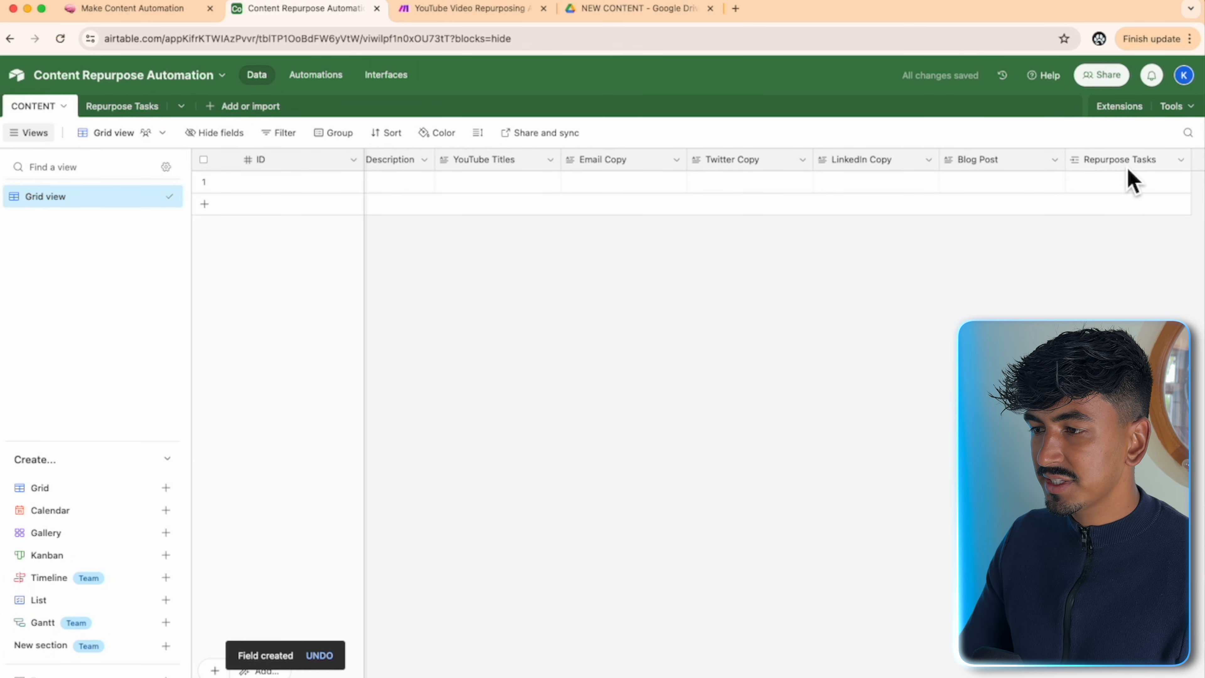
- Move the Repurpose Tasks column after Work Flow and link row 1 to Youtube Title & Description
drag(1129, 166, 684, 167)
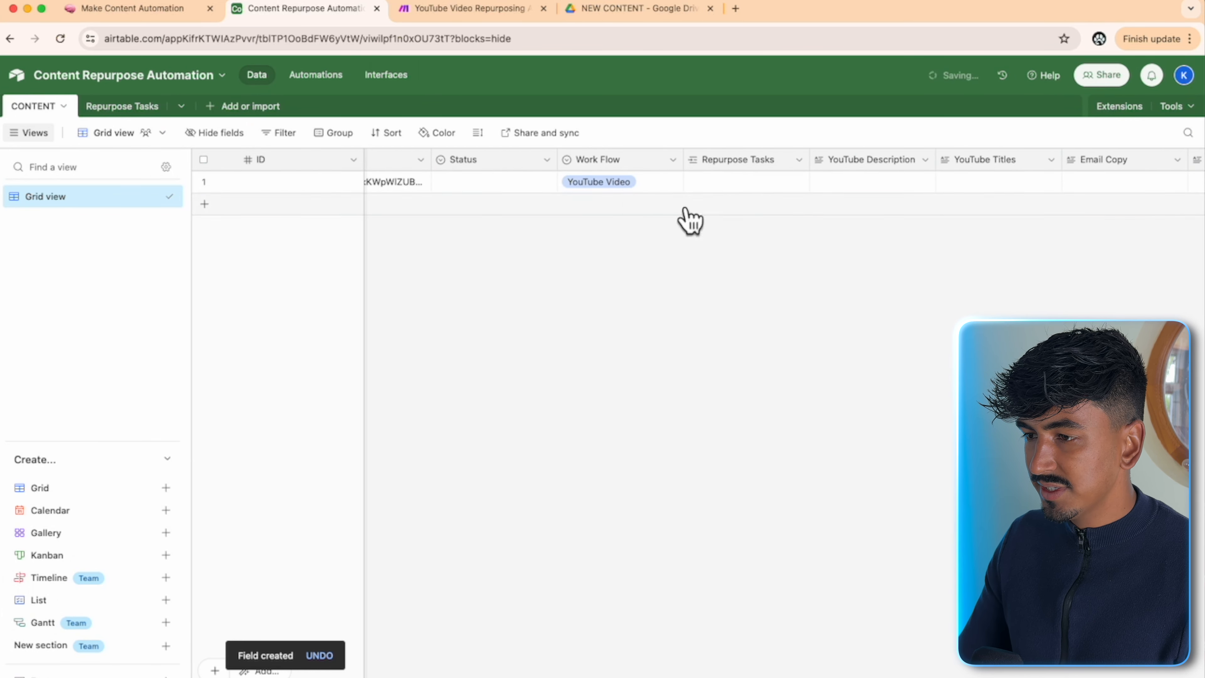
click(743, 188)
click(695, 182)
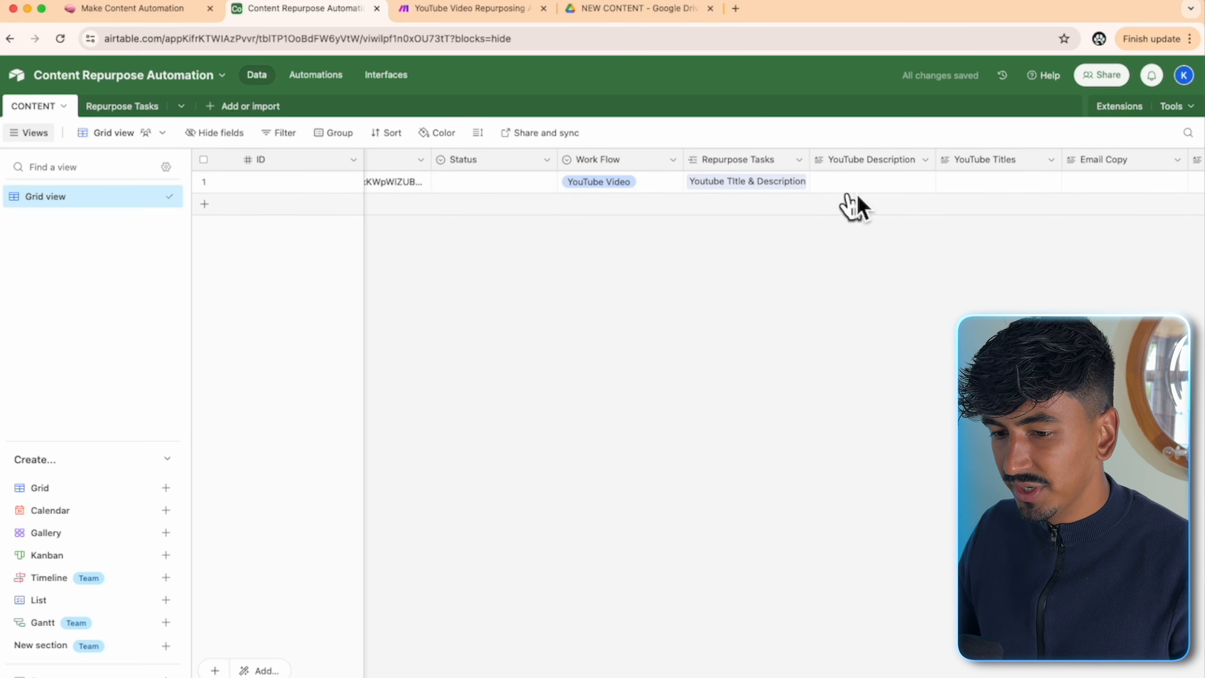
click(336, 80)
- Add a 'When record matches conditions' trigger on CONTENT where Work Flow is YouTube Video, and test it
click(792, 195)
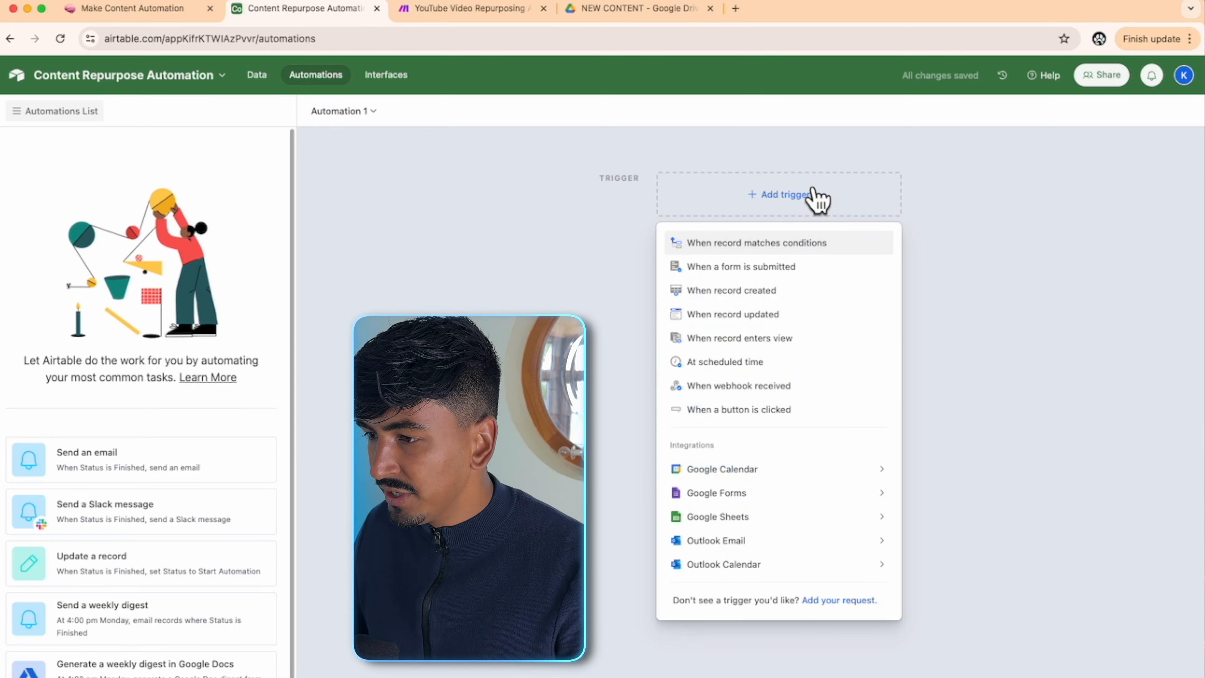
click(766, 243)
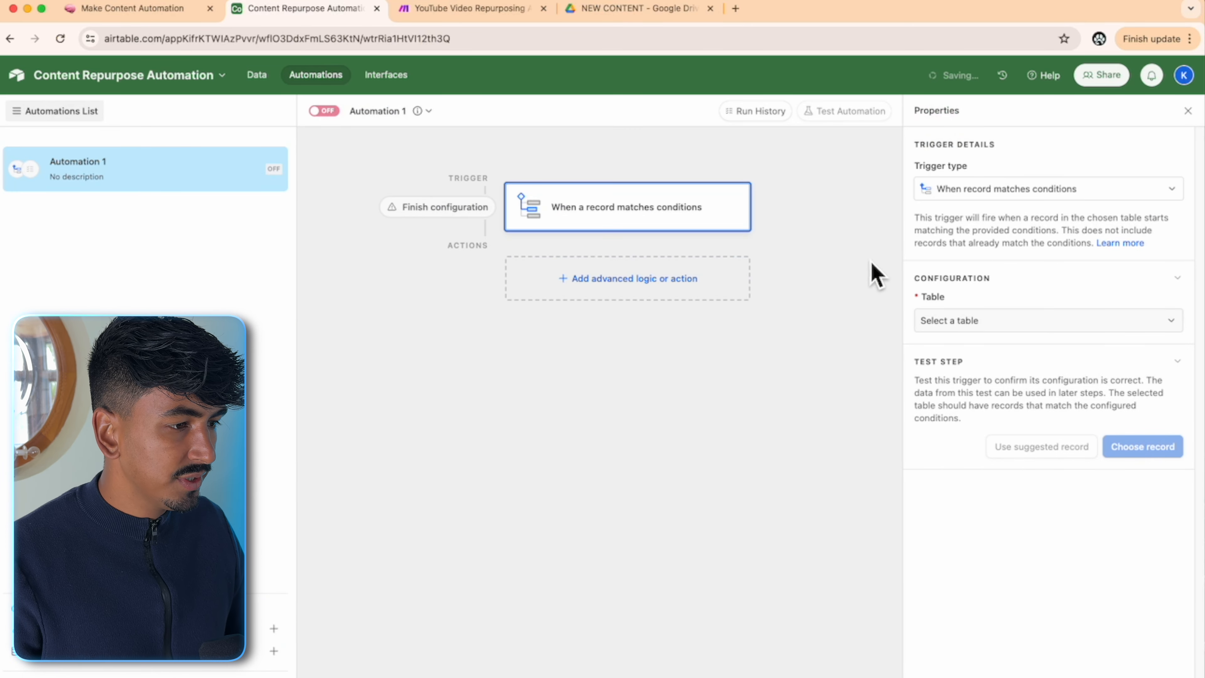
click(945, 320)
click(968, 366)
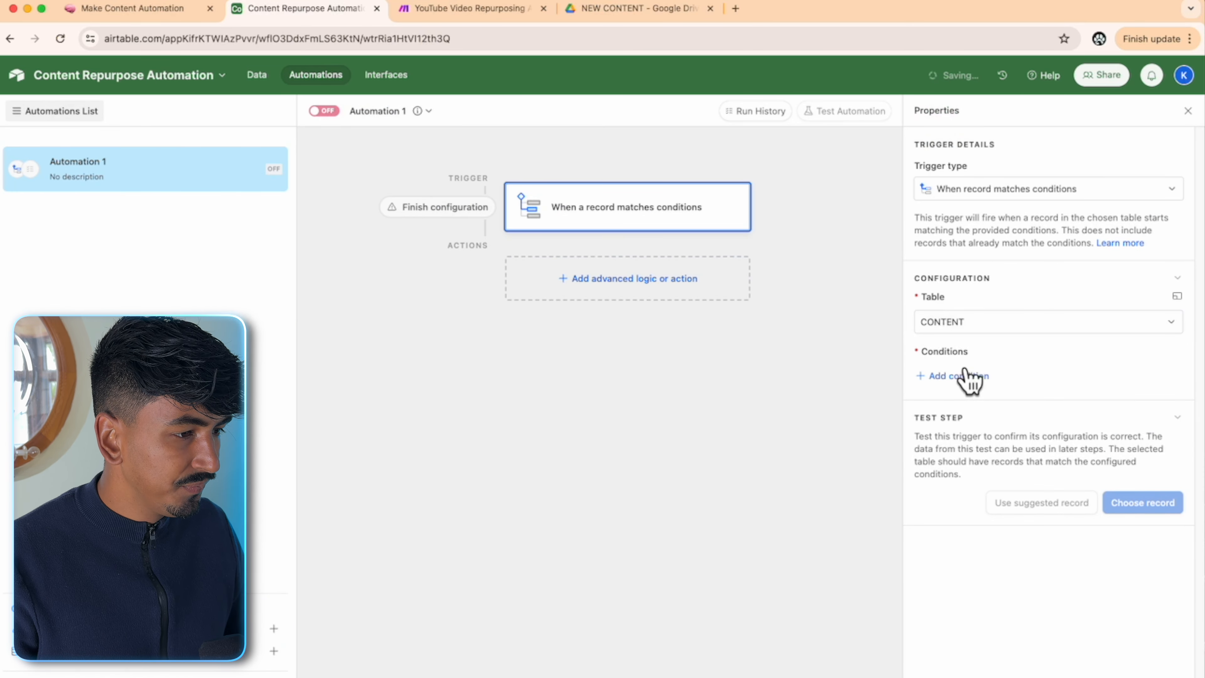
click(955, 378)
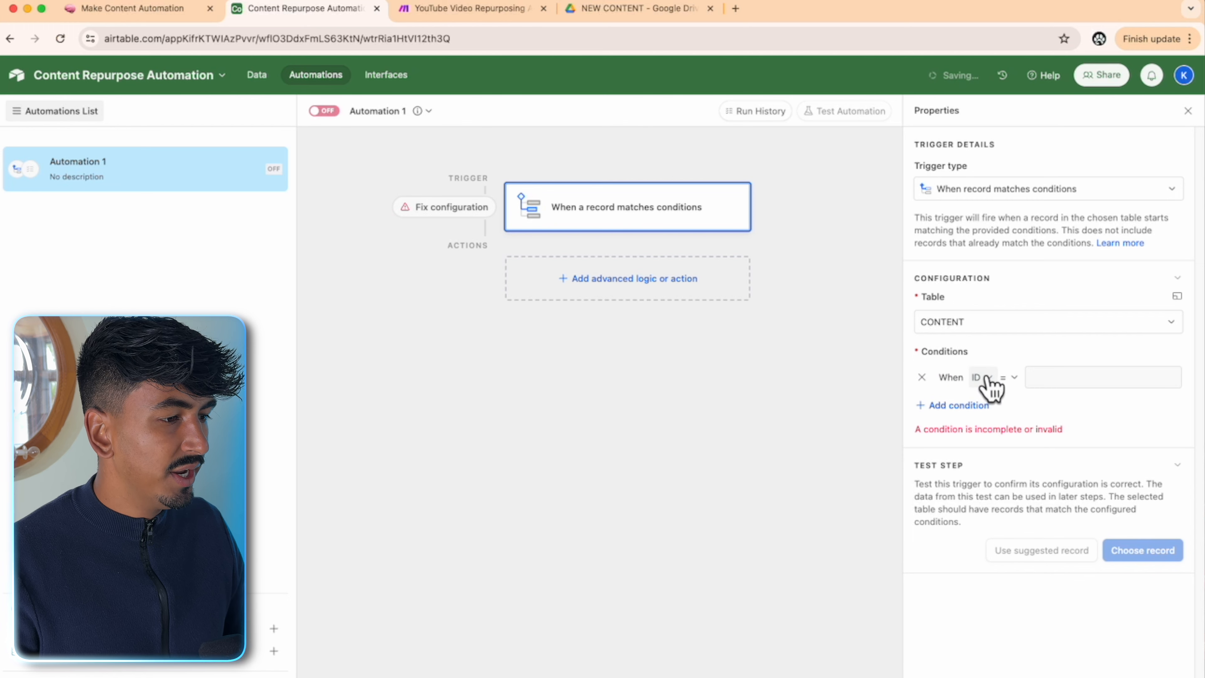
click(989, 379)
click(1036, 538)
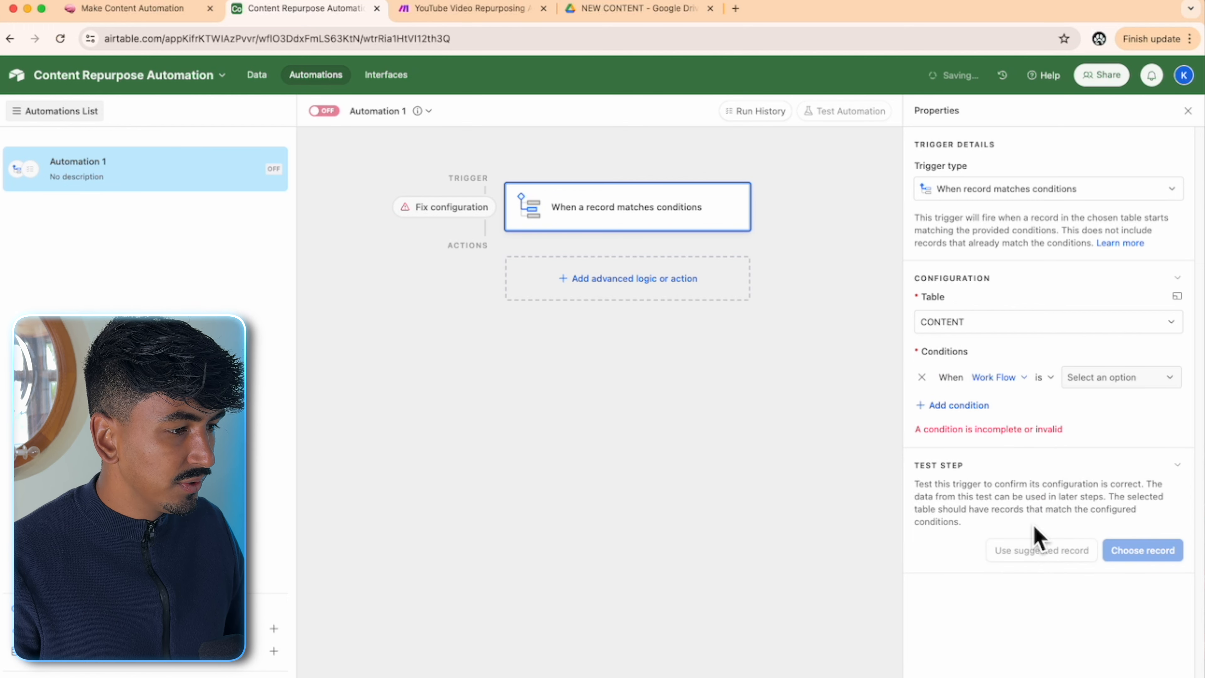
click(1124, 383)
click(1125, 429)
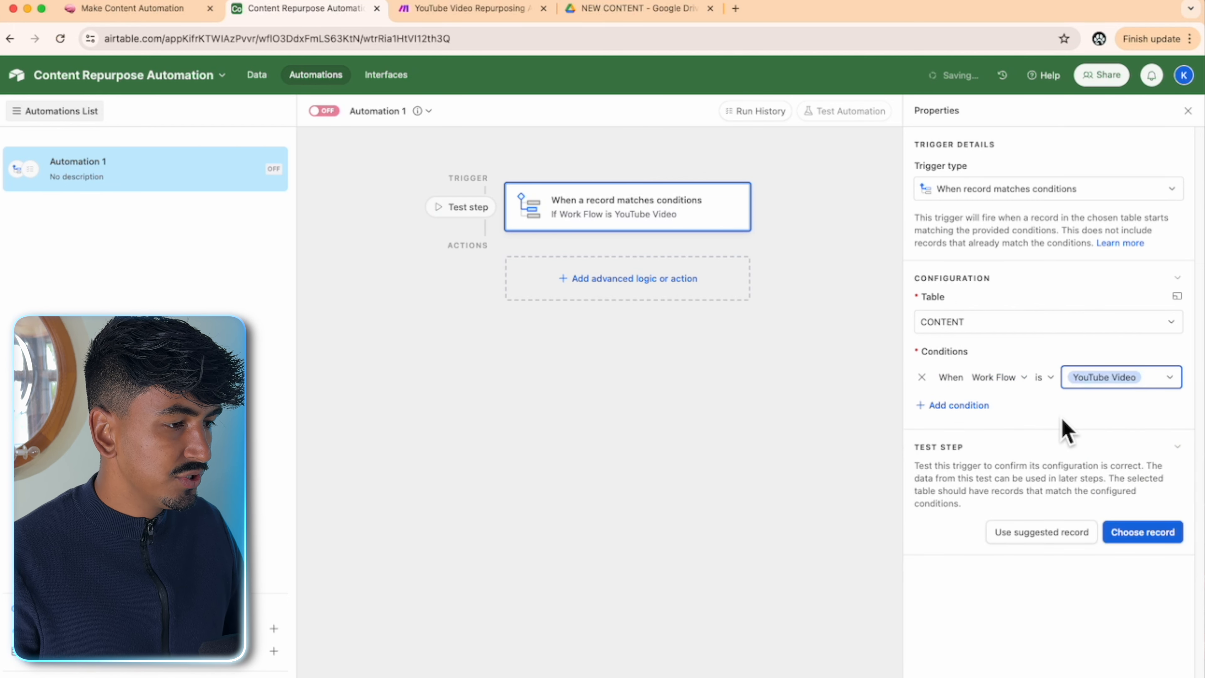
click(1108, 532)
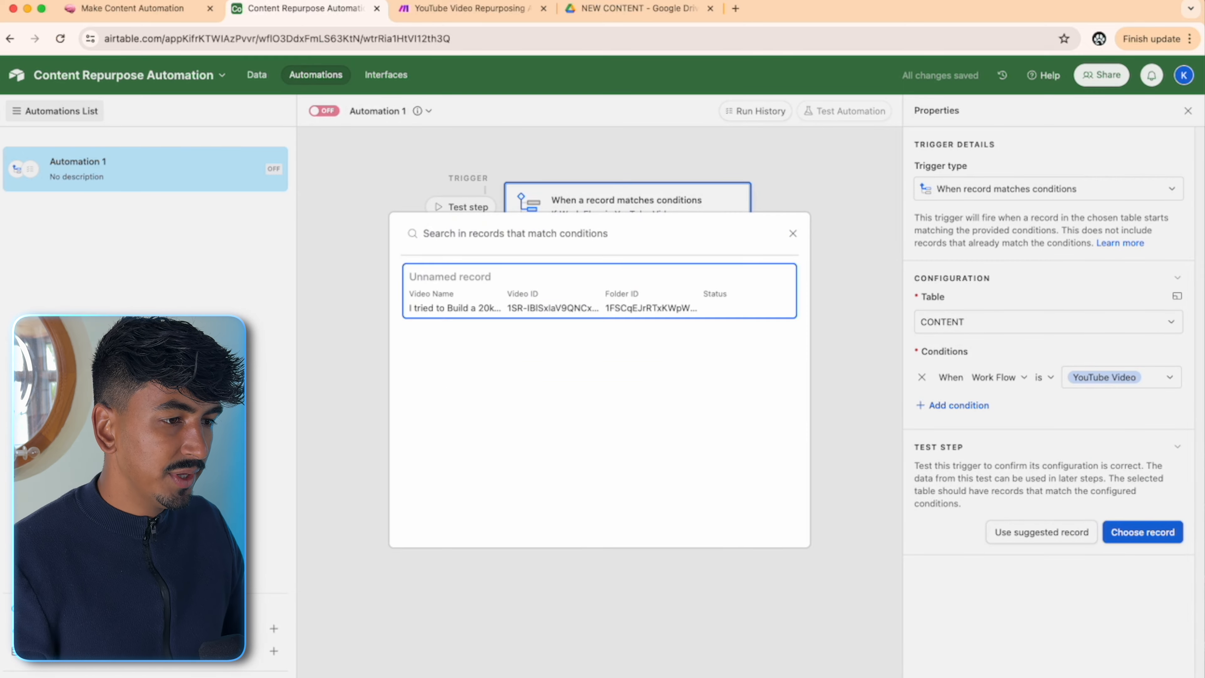
click(603, 292)
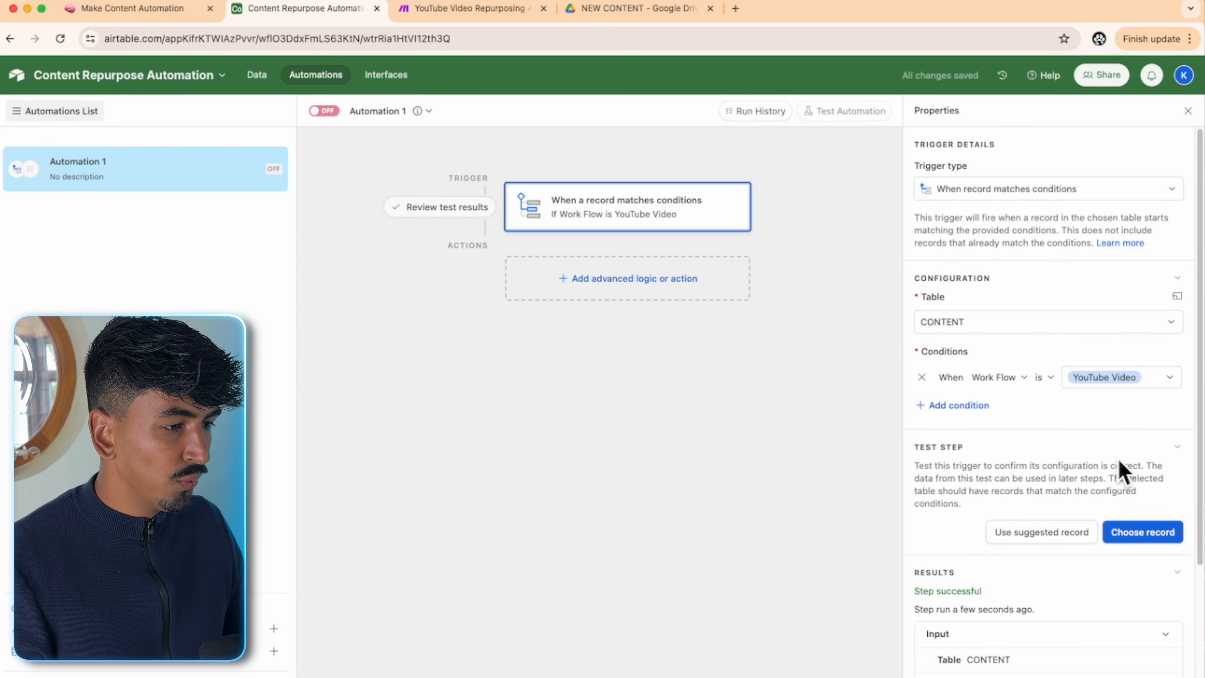
scroll(1120, 470, down, 3)
- Add an Update record action on CONTENT using the trigger's Airtable record ID, updating Repurpose Tasks
click(651, 279)
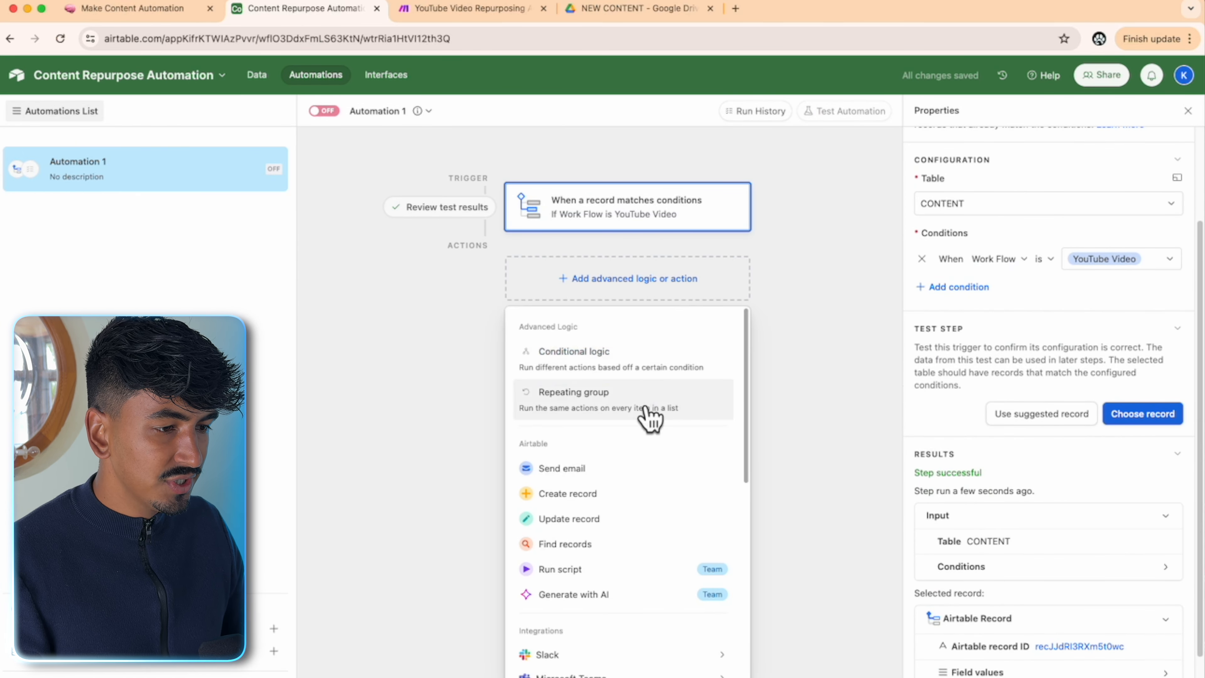
click(595, 519)
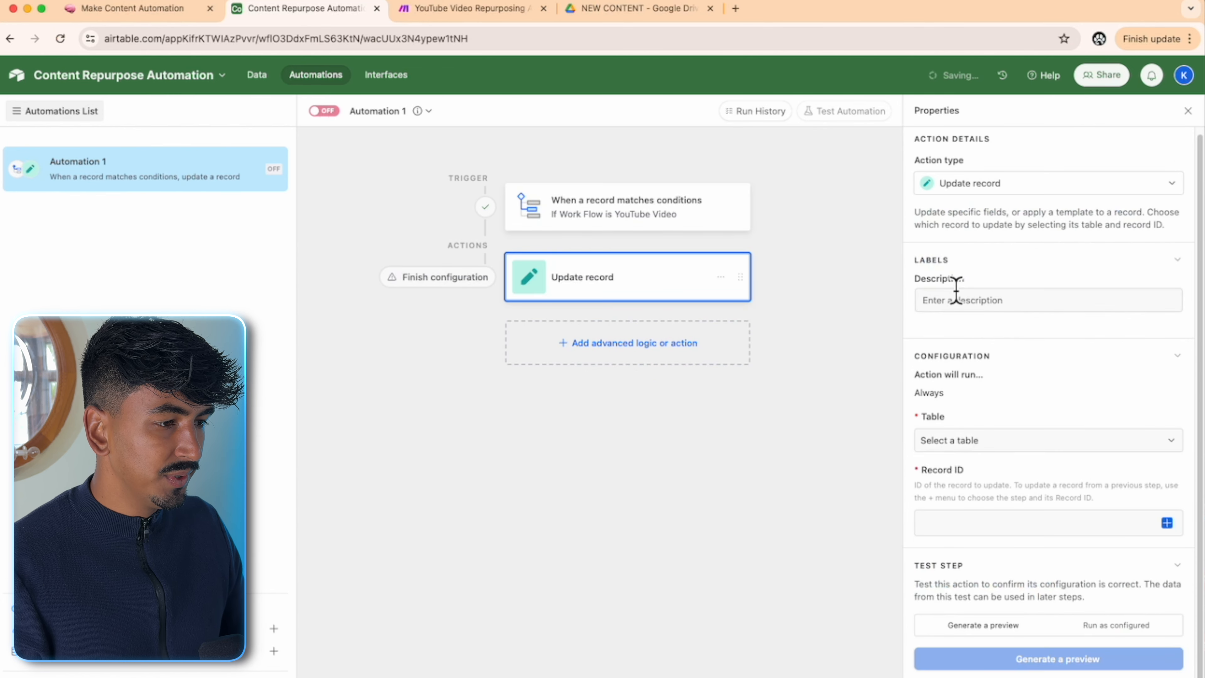
click(987, 442)
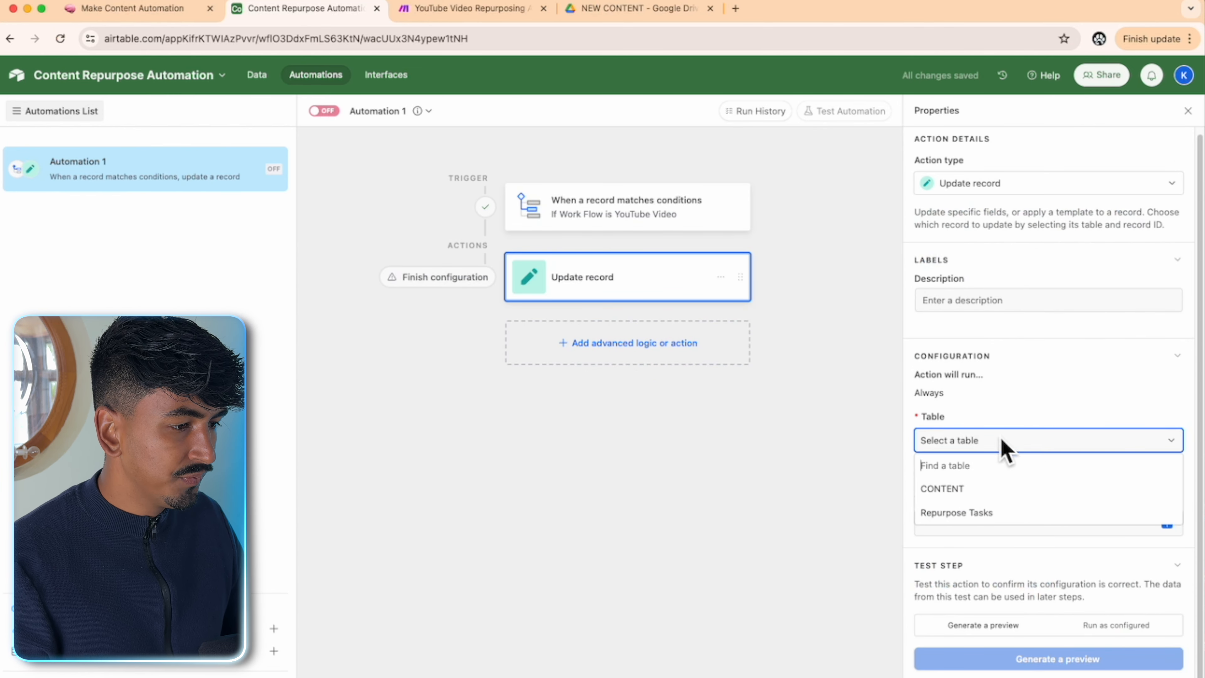
click(1020, 494)
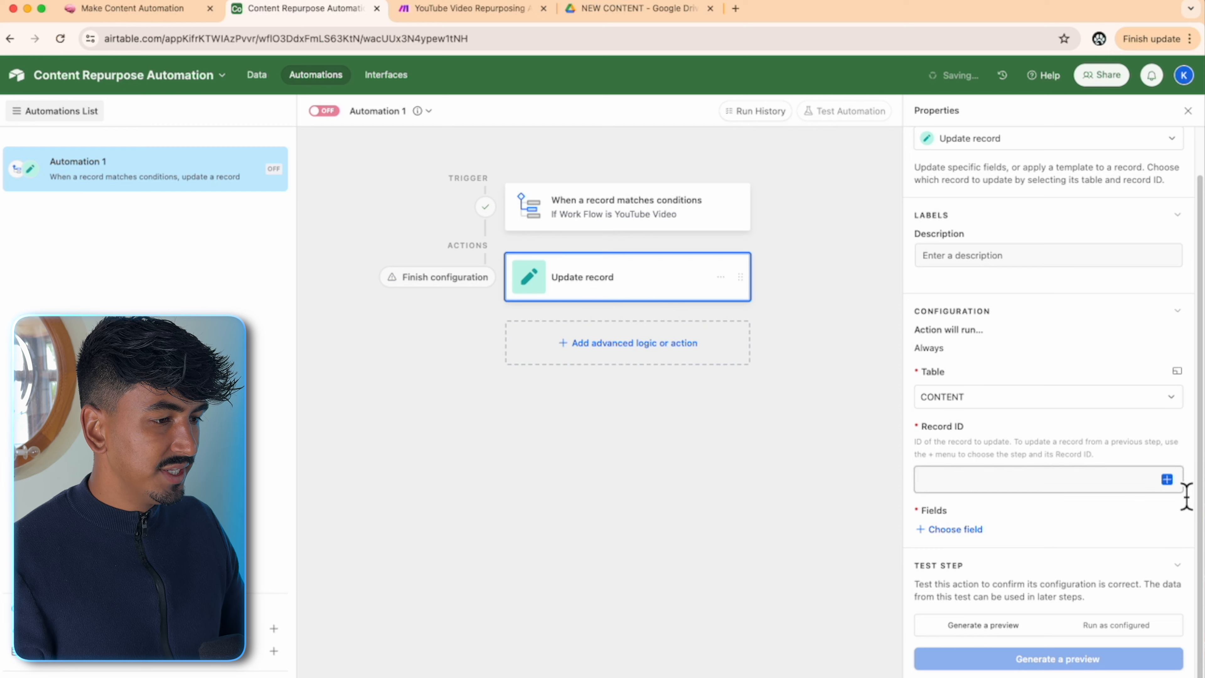
click(1167, 480)
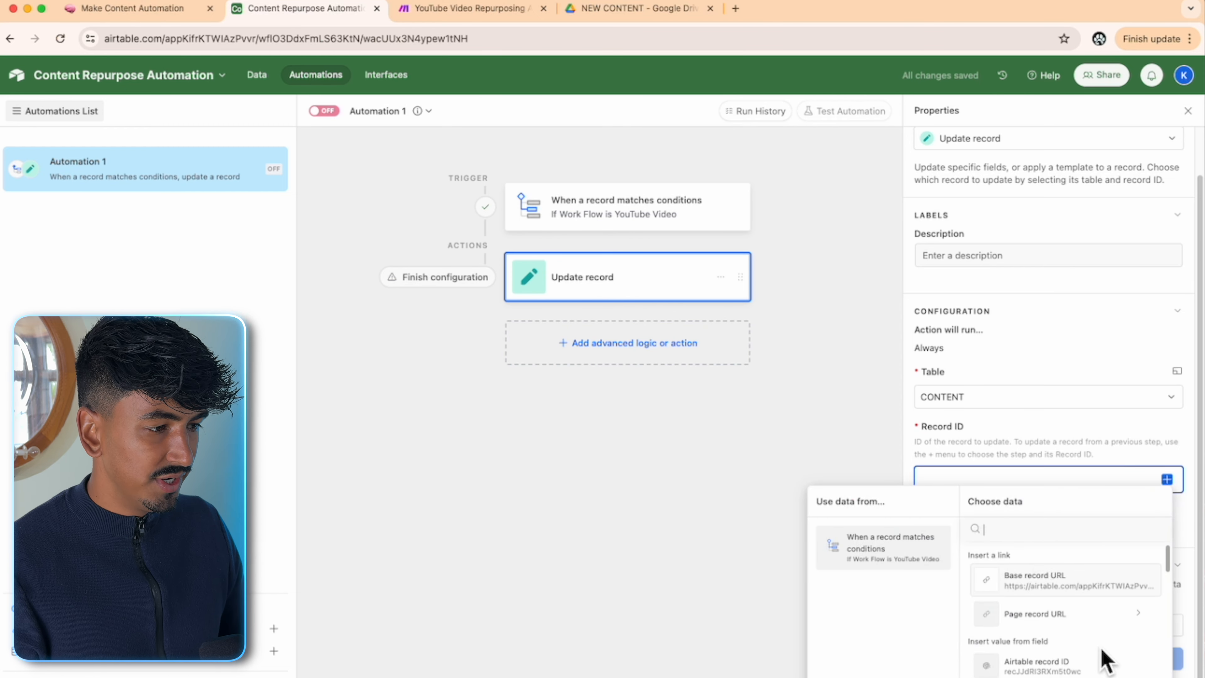
click(1063, 662)
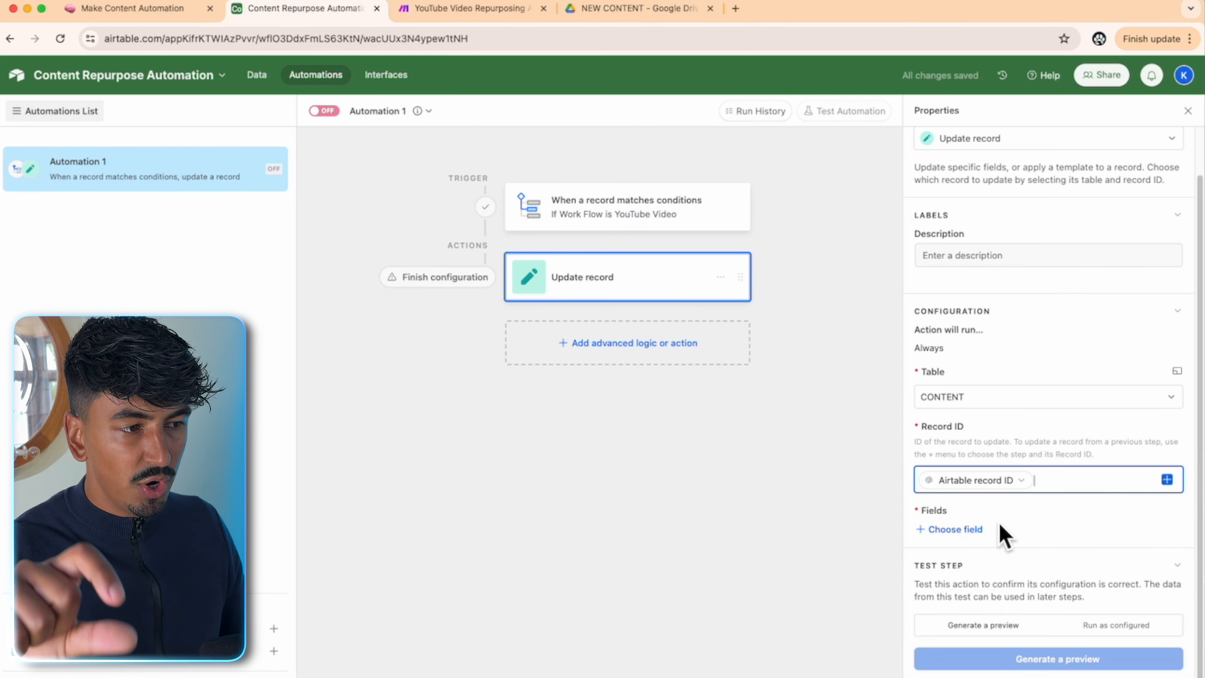
click(980, 531)
scroll(1063, 431, down, 4)
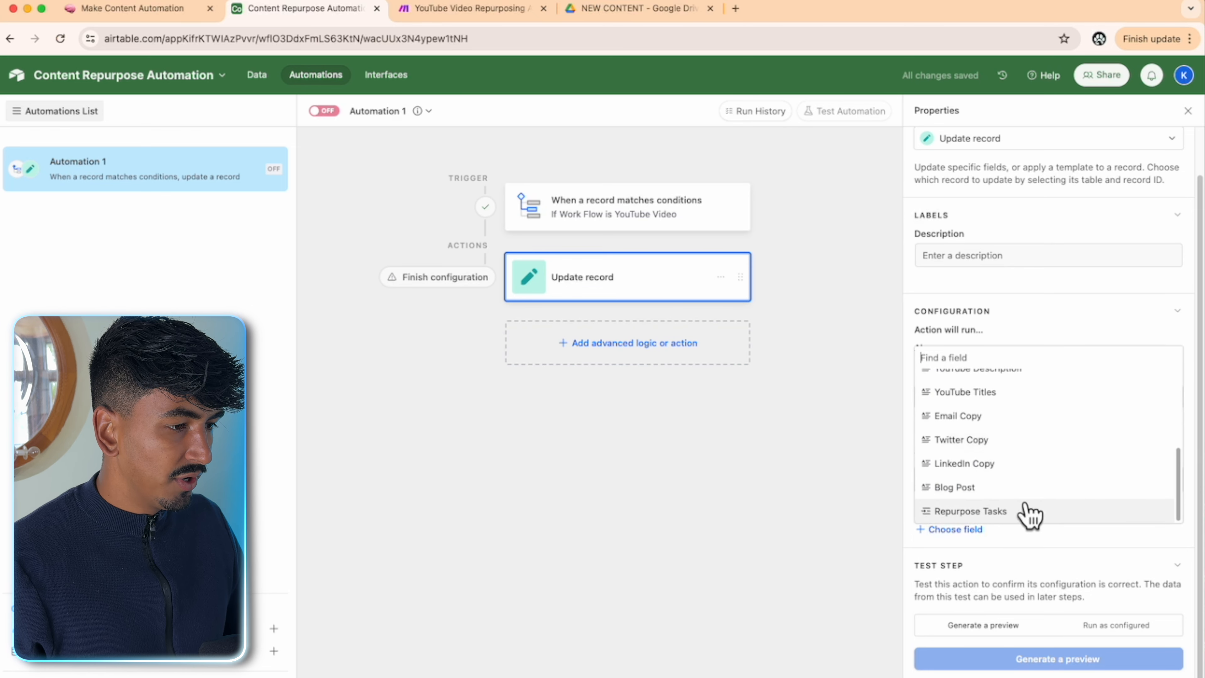
click(1030, 515)
scroll(1080, 526, down, 3)
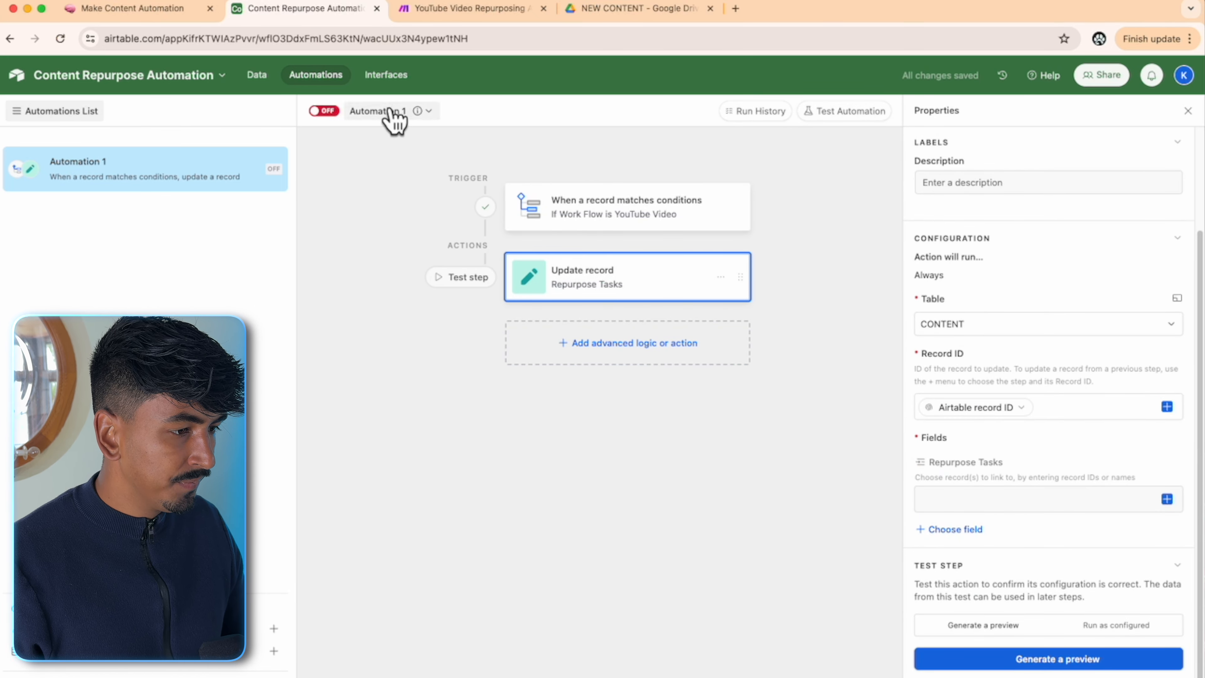
- Look up the task's record ID in the Repurpose Tasks table, then return to the automation
click(257, 76)
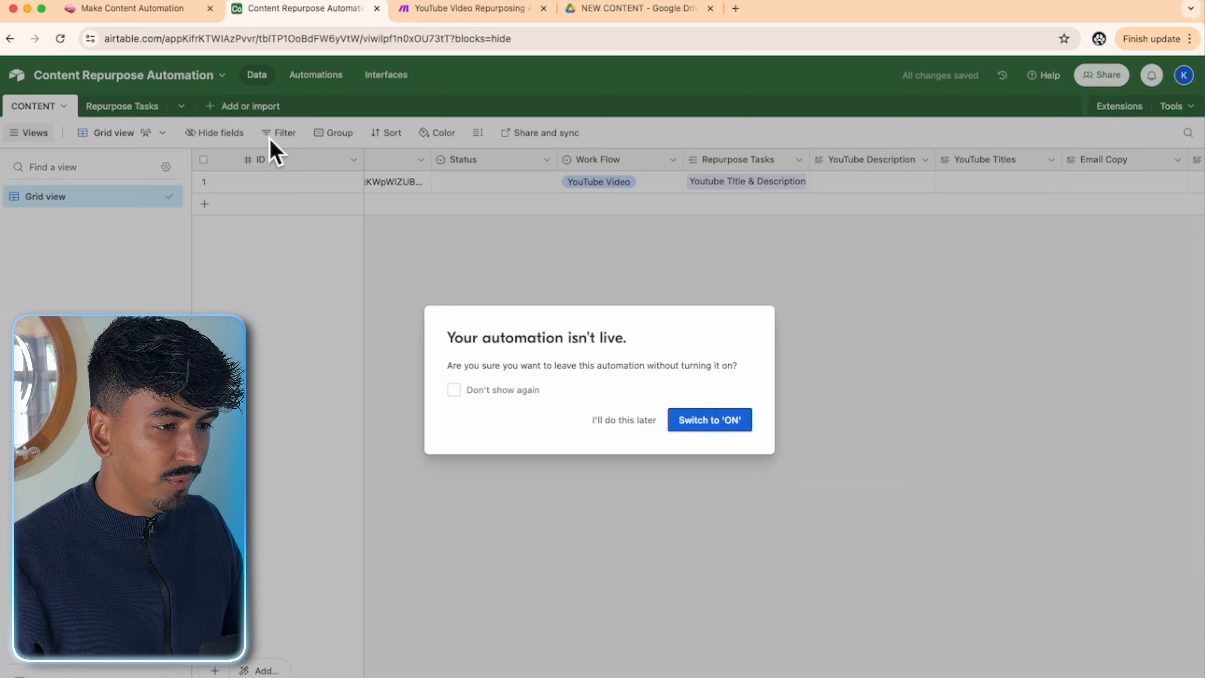
click(619, 421)
click(122, 106)
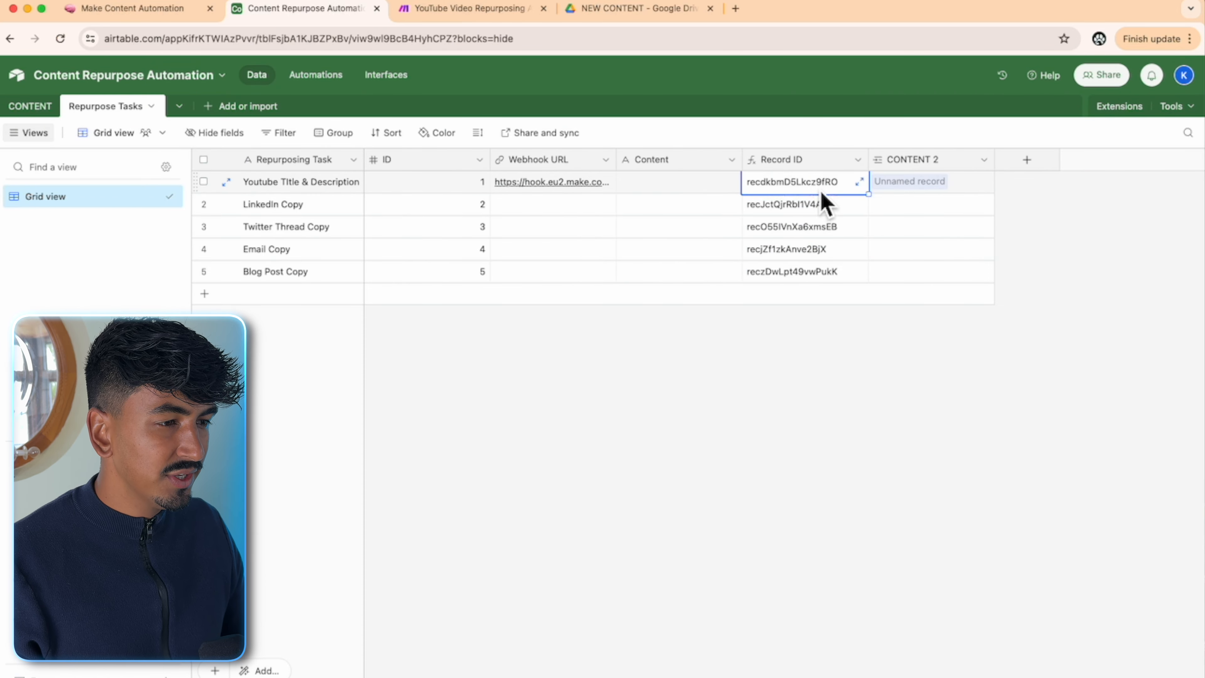
click(33, 106)
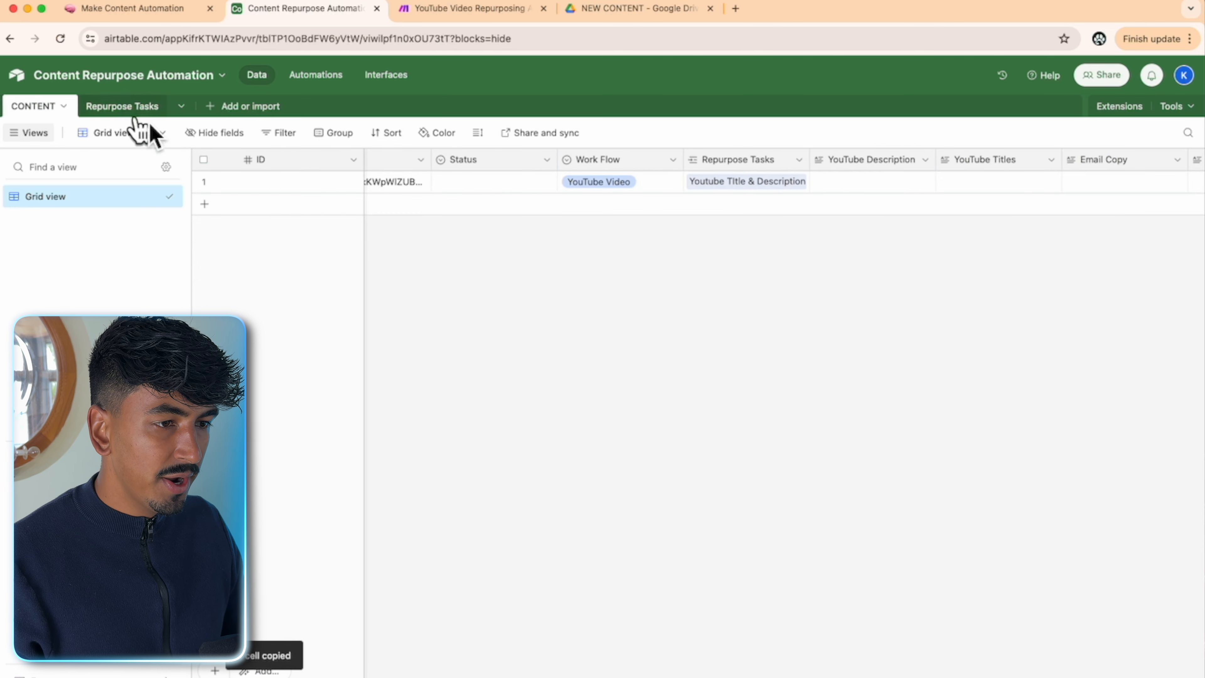
click(327, 76)
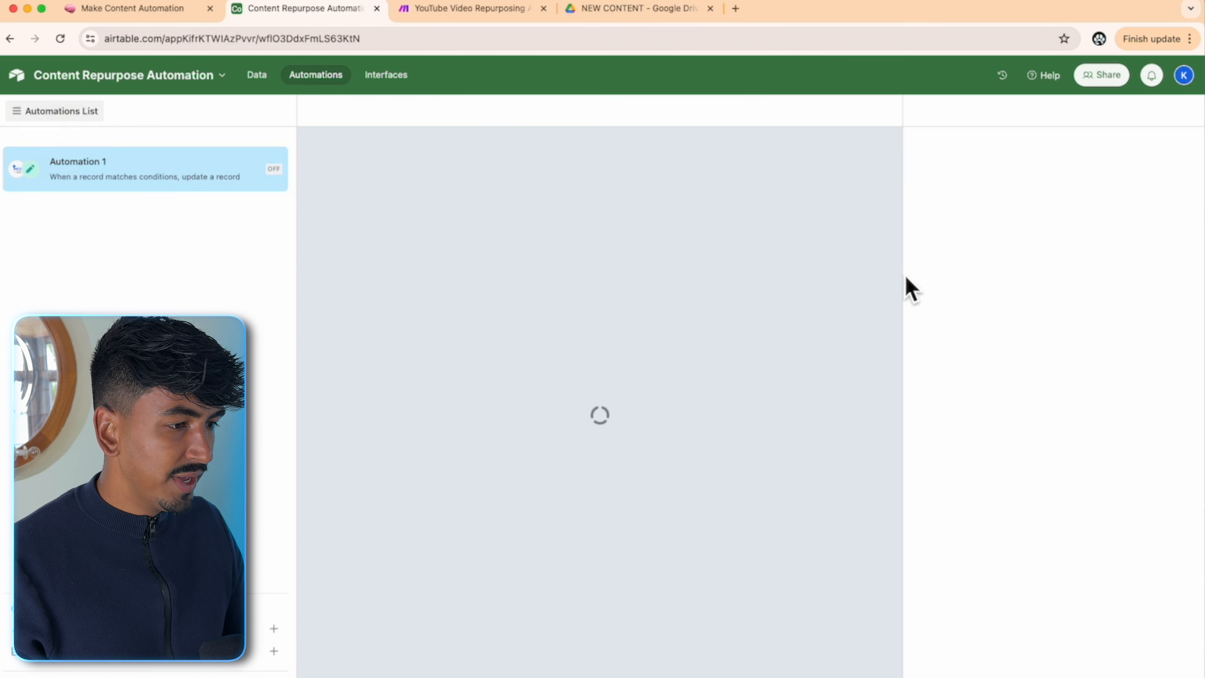
scroll(1001, 527, down, 3)
- Set Repurpose Tasks to the task's record ID, run a test, and turn the automation on
click(990, 507)
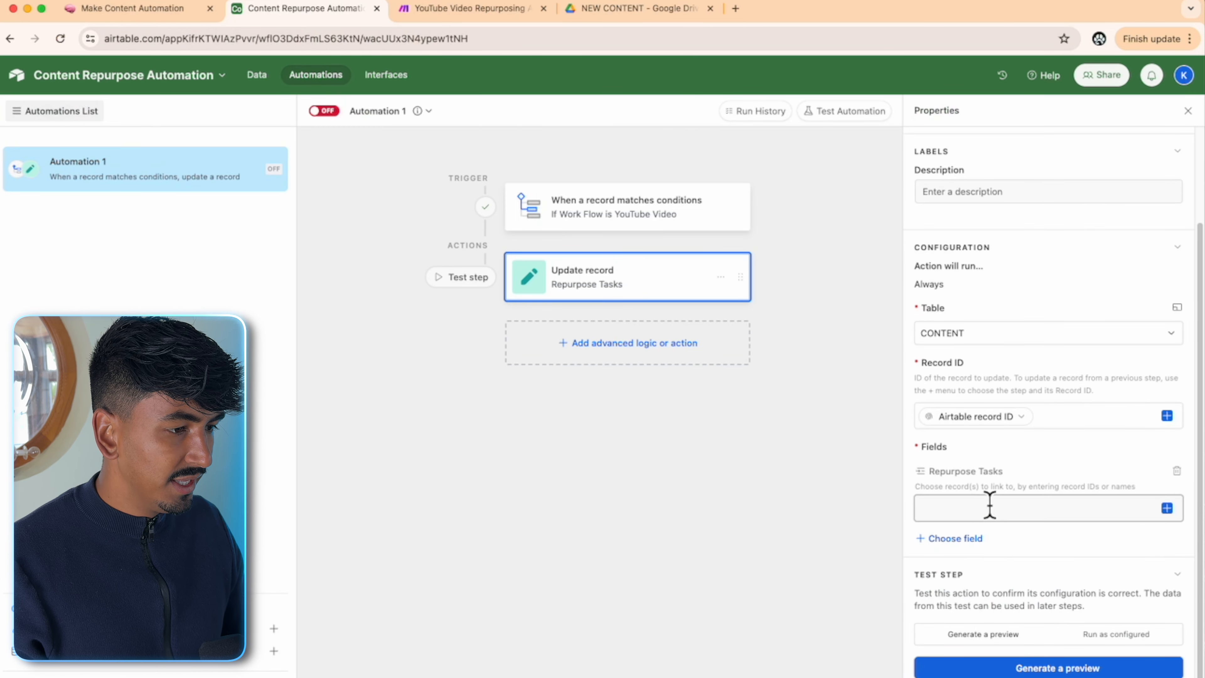
click(1125, 635)
click(1076, 660)
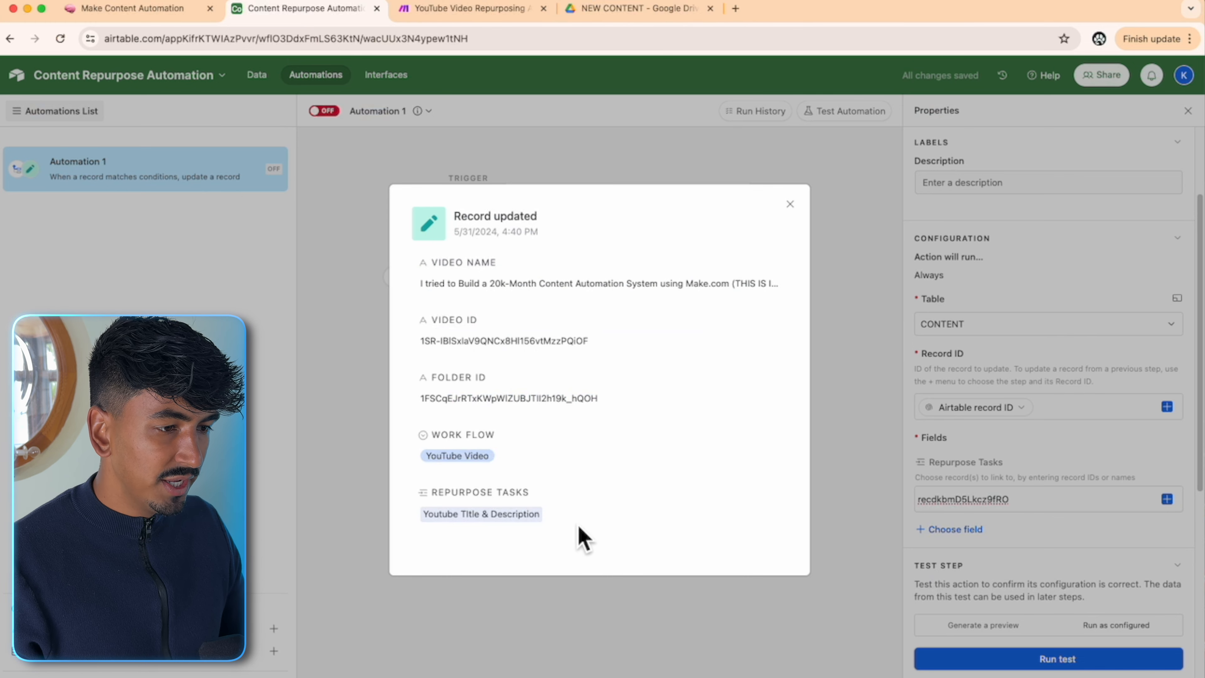
click(790, 204)
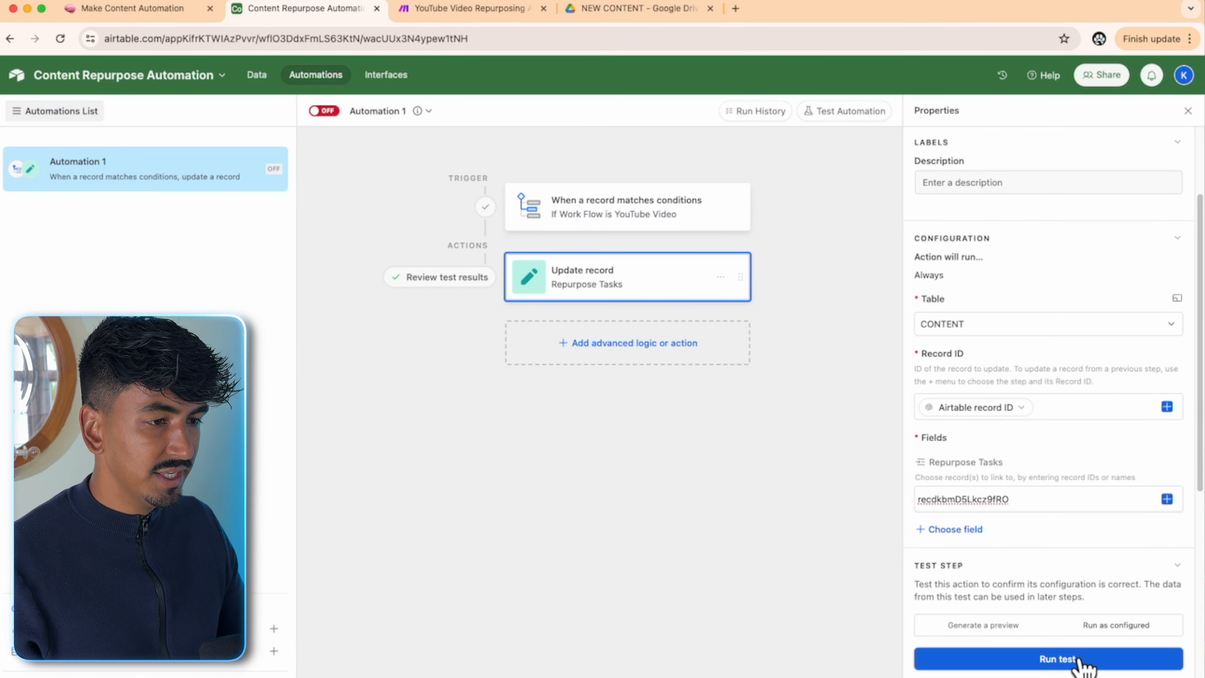
click(326, 111)
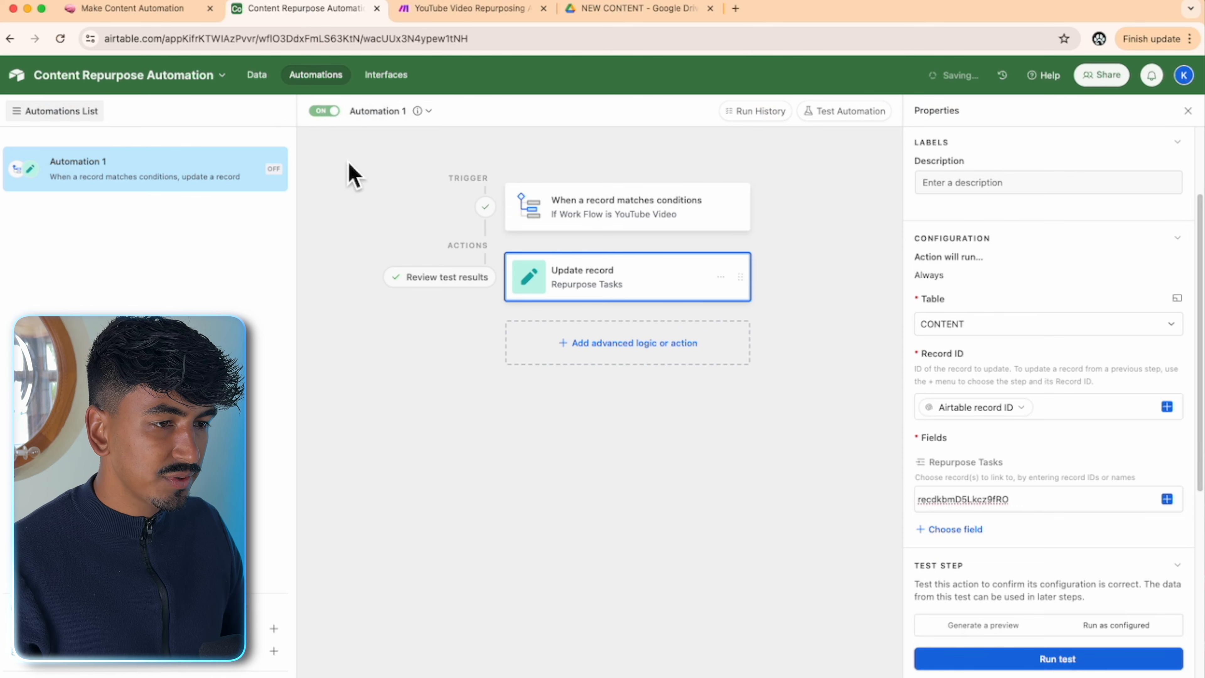
- Unlink row 1's task, clear Work Flow, then reselect YouTube Video so Youtube Title & Description relinks
click(259, 78)
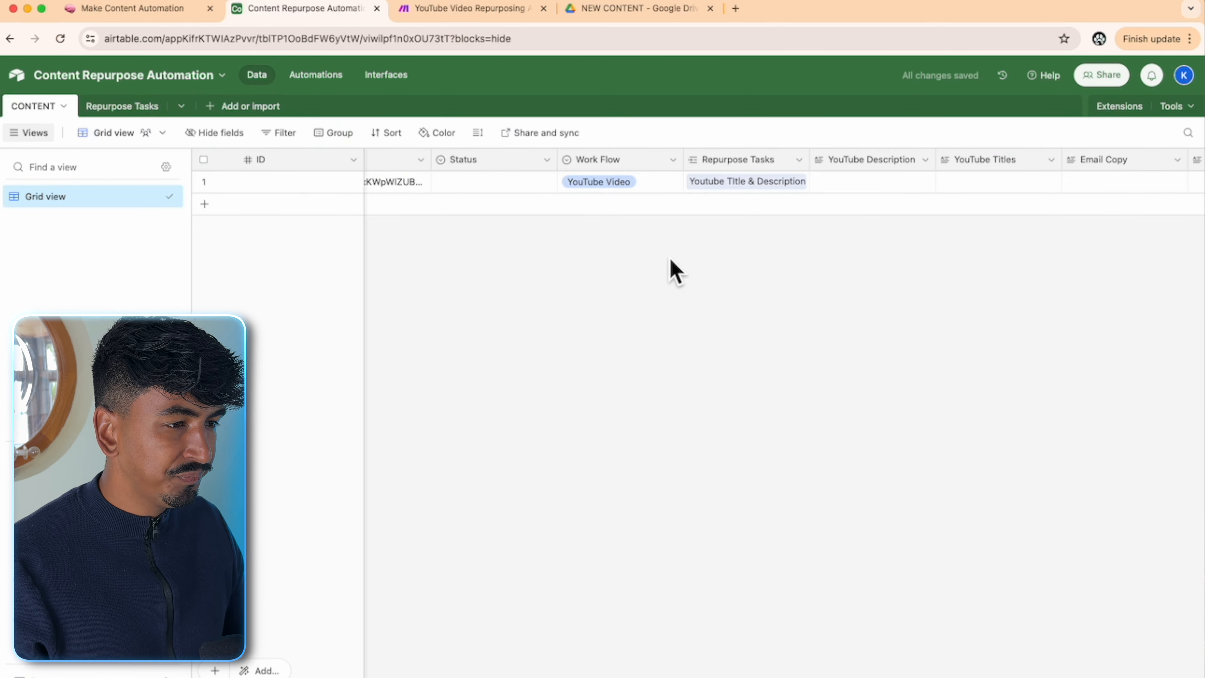
click(710, 189)
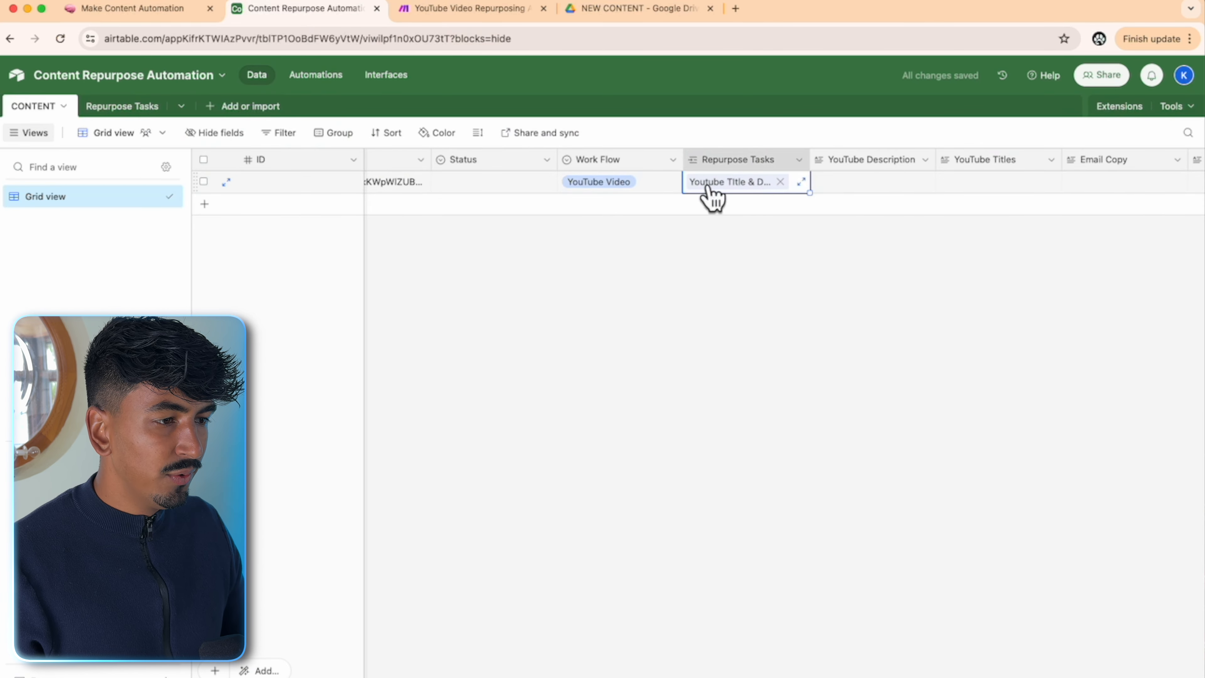
click(780, 182)
click(630, 187)
click(628, 184)
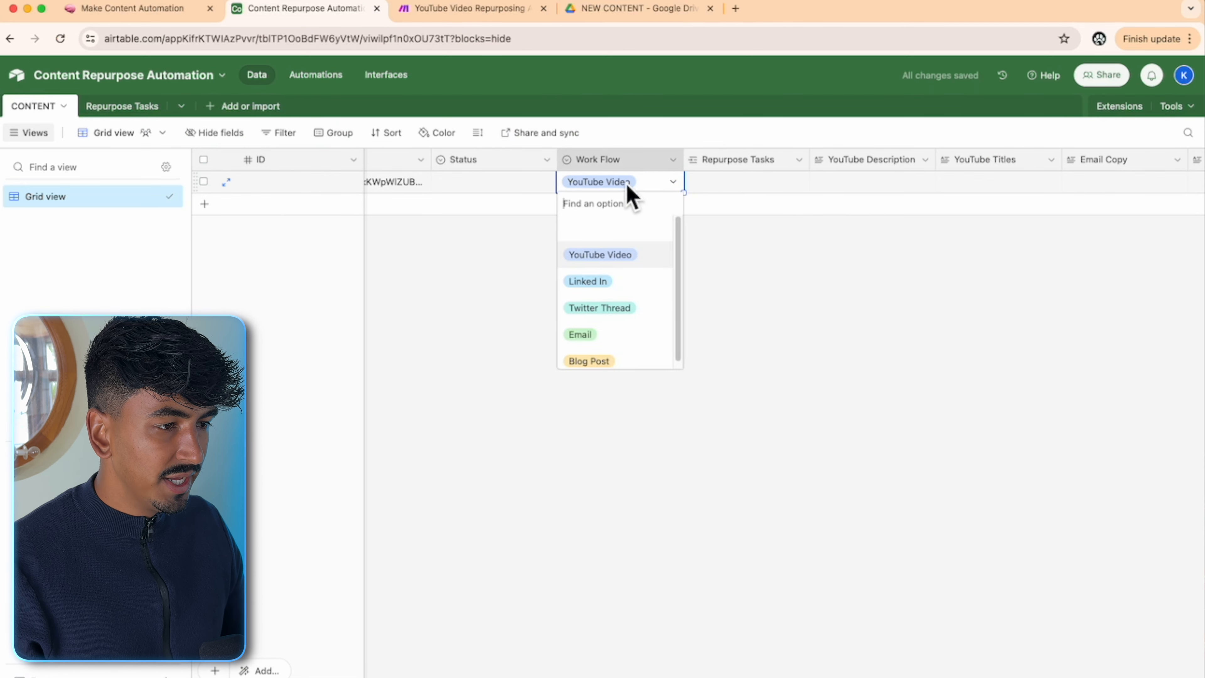
click(622, 228)
click(498, 276)
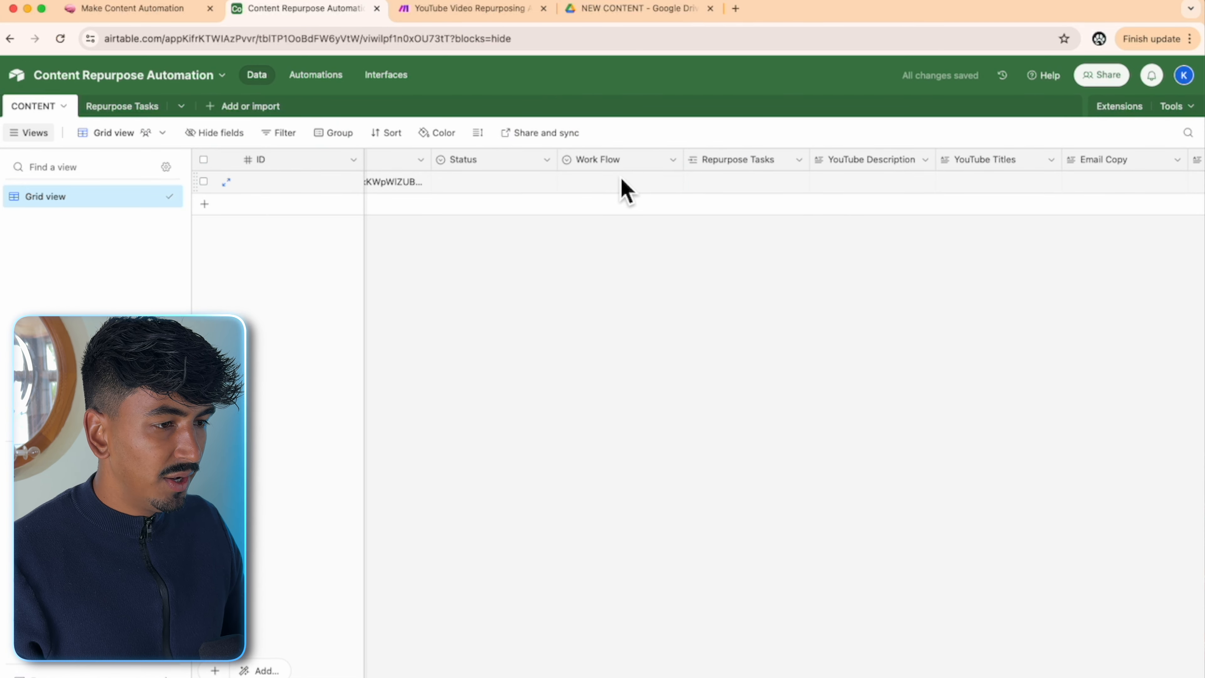
click(623, 190)
click(619, 194)
click(631, 256)
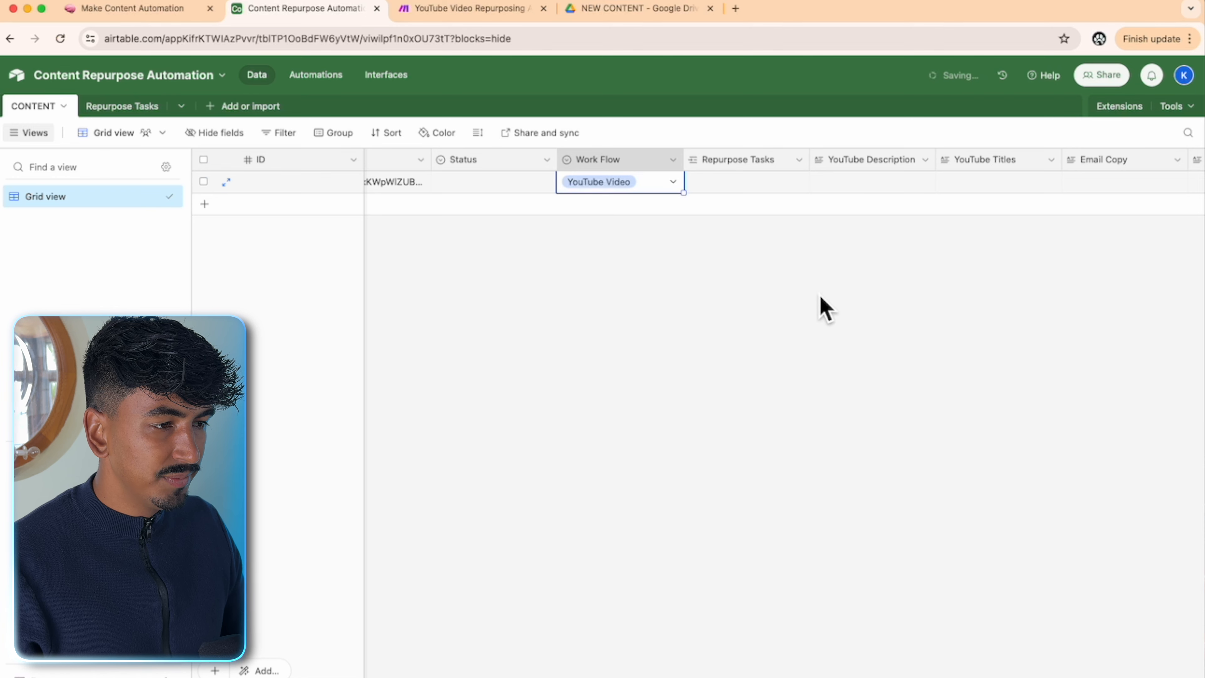
click(821, 296)
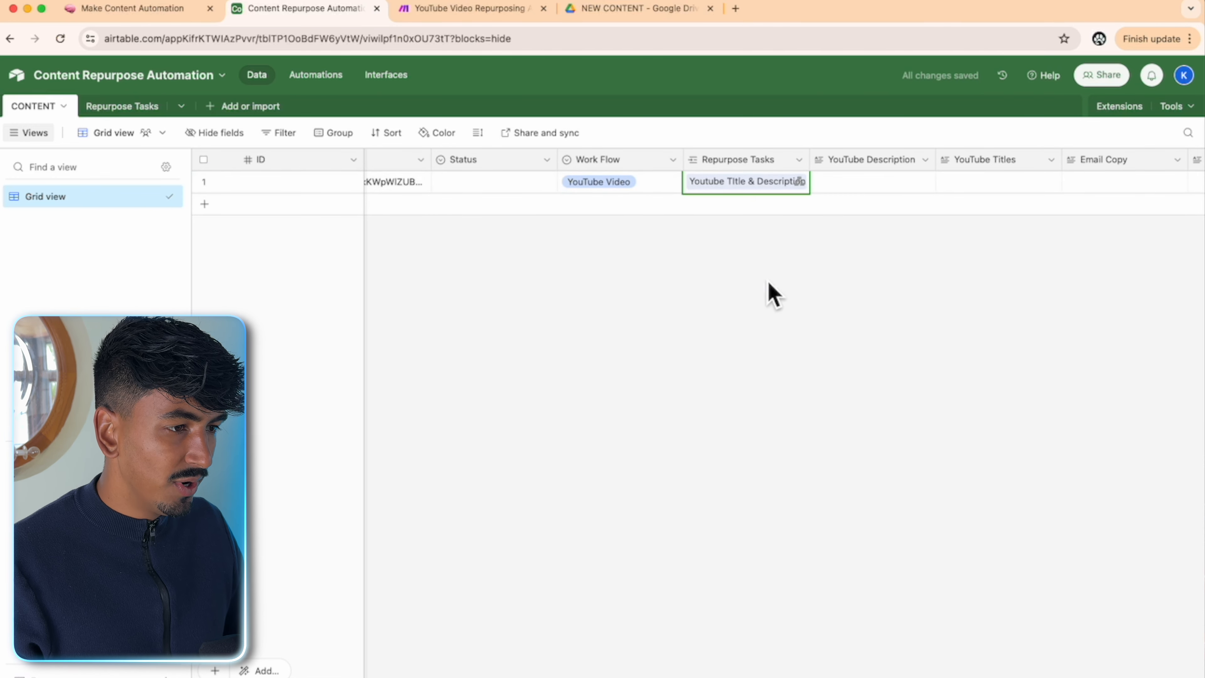
click(791, 165)
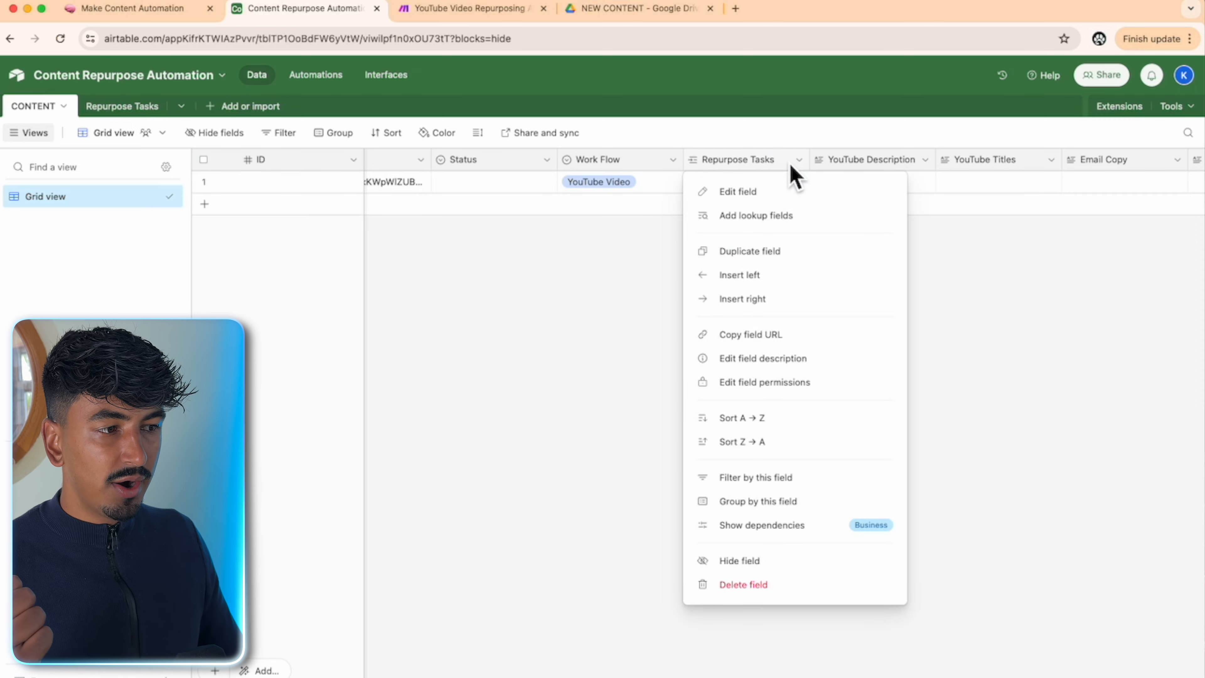
- Add ID and Webhook URL lookup fields from Repurpose Tasks
click(776, 231)
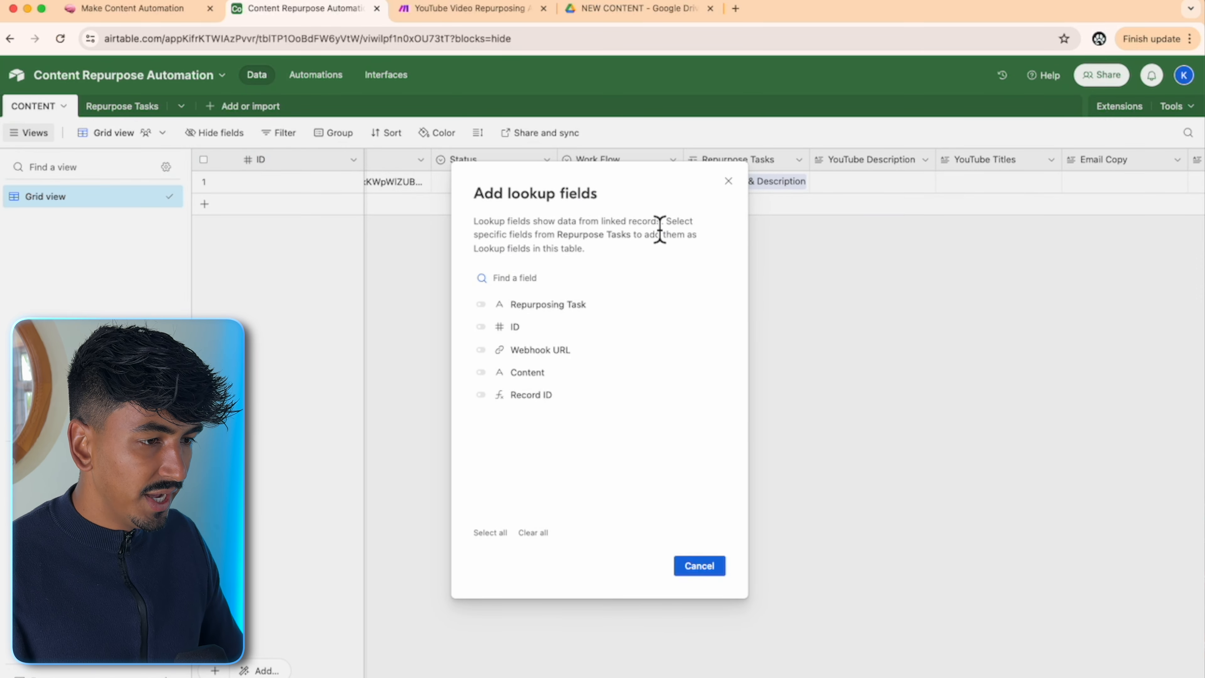
click(480, 327)
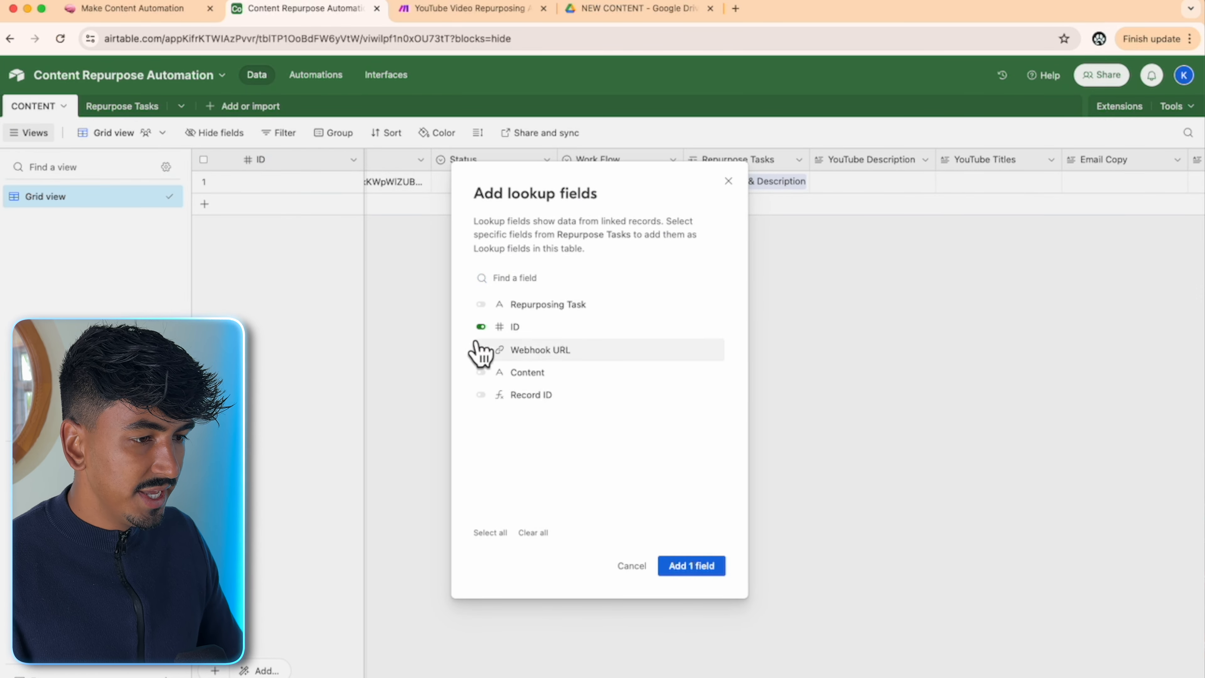
click(480, 350)
click(671, 571)
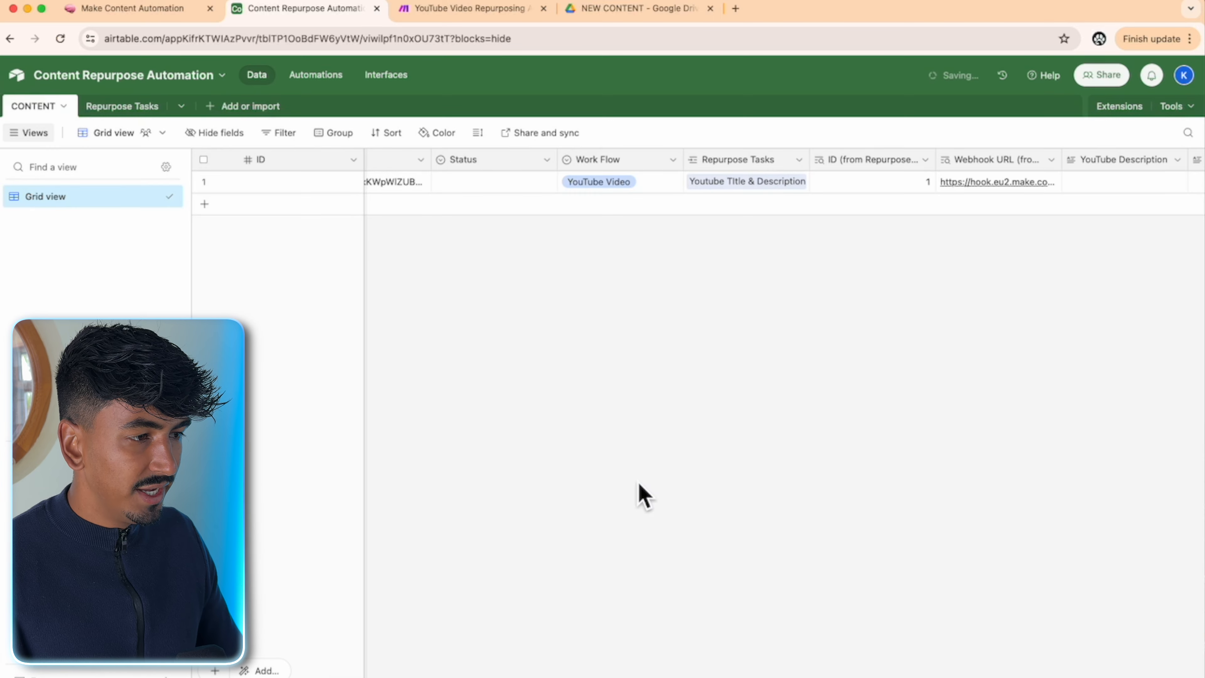
- Clear row 1's Work Flow and linked task, then set Work Flow back to YouTube Video
click(659, 187)
click(672, 183)
click(617, 250)
click(784, 186)
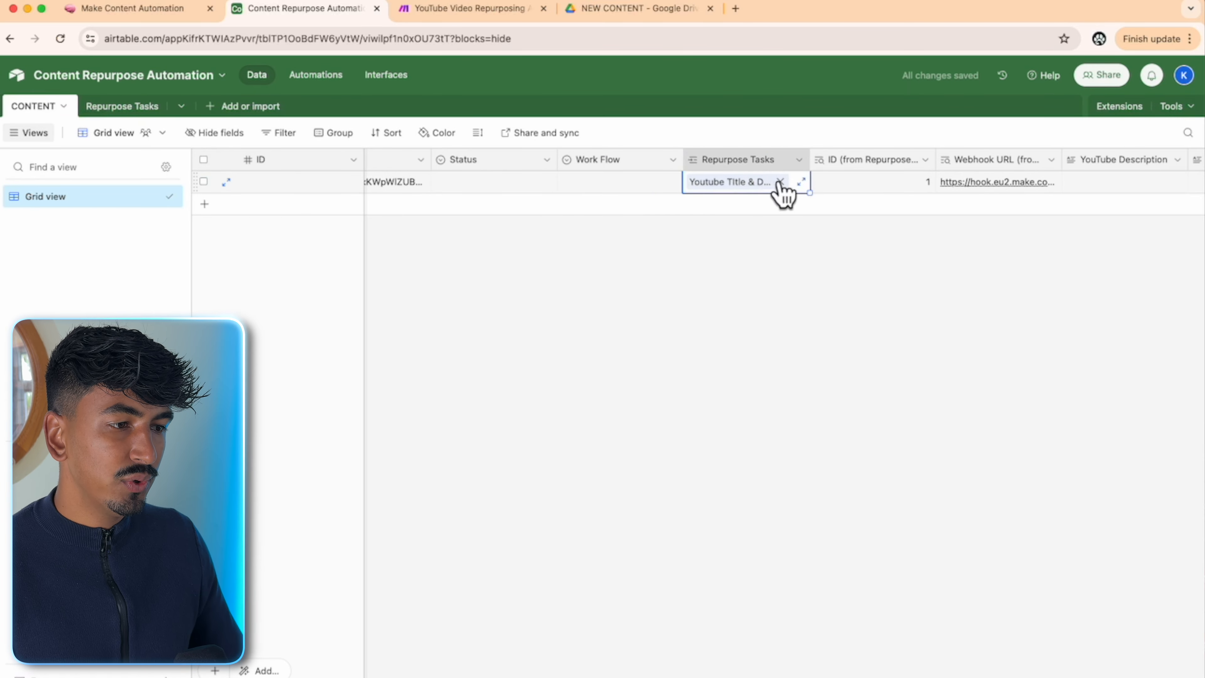
click(785, 188)
click(1051, 380)
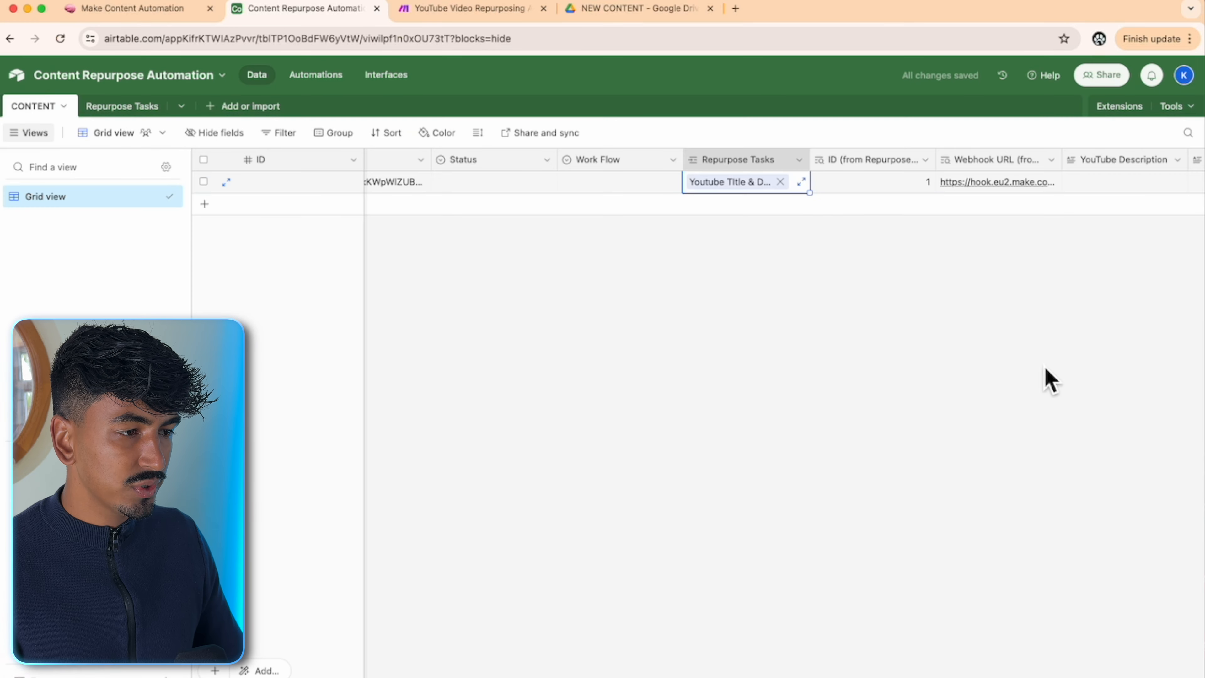
click(782, 185)
click(719, 184)
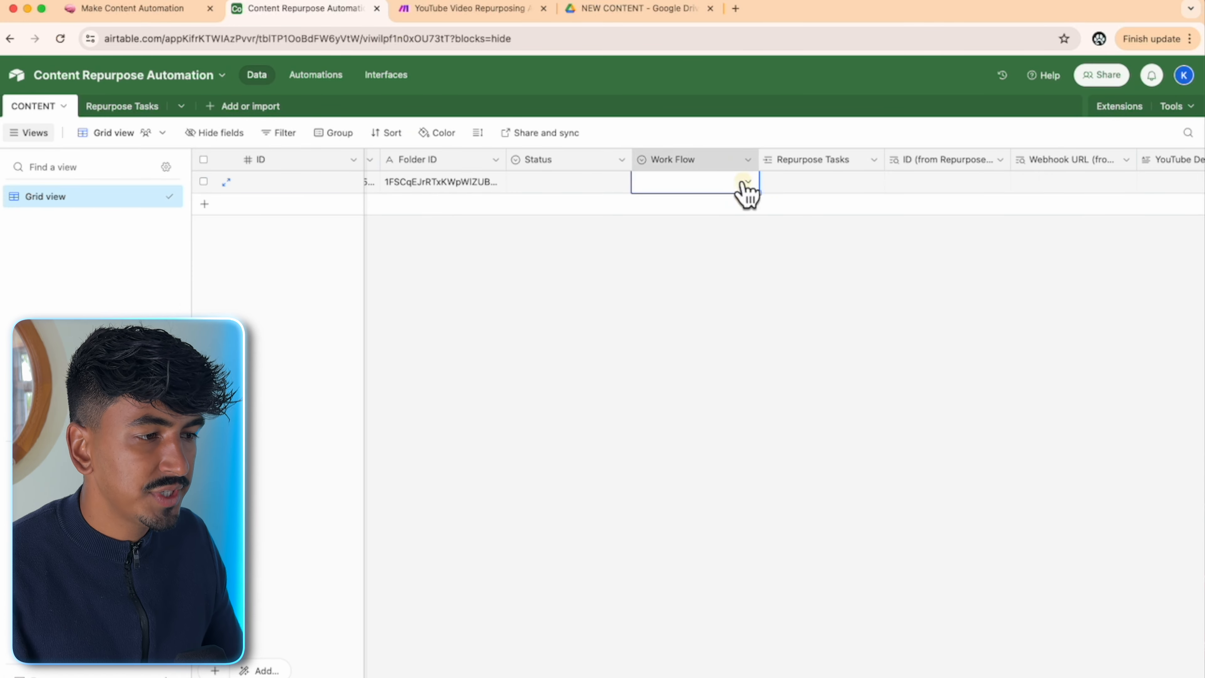
click(745, 185)
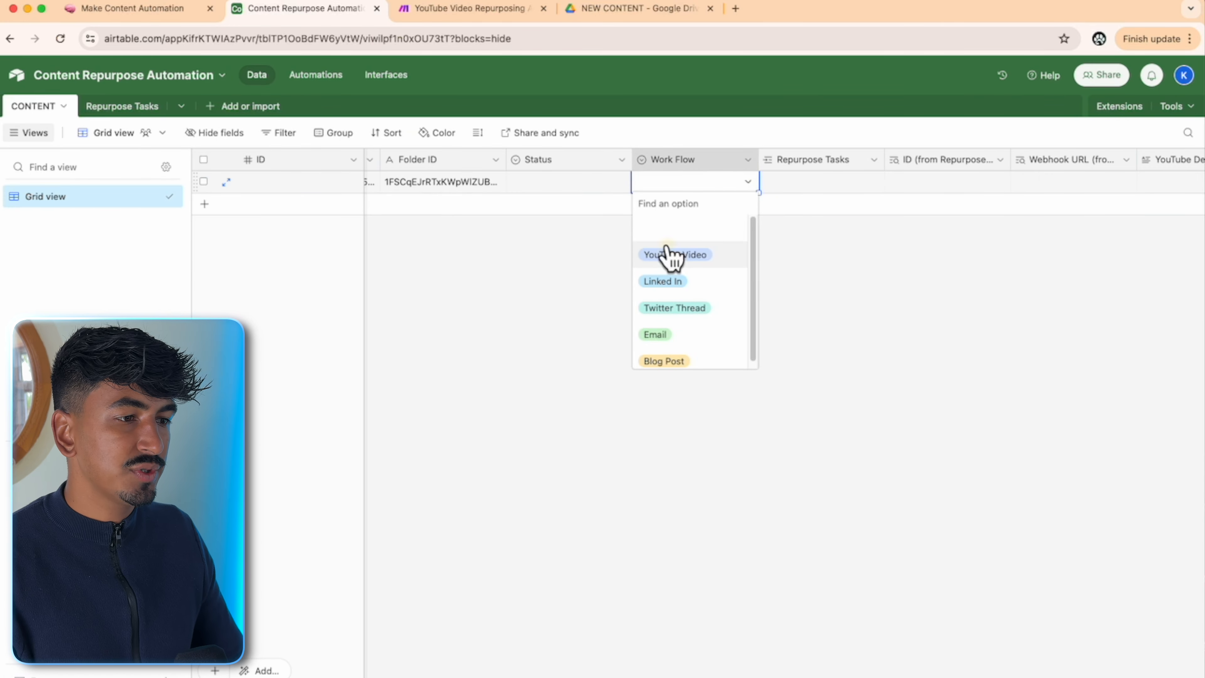
click(670, 254)
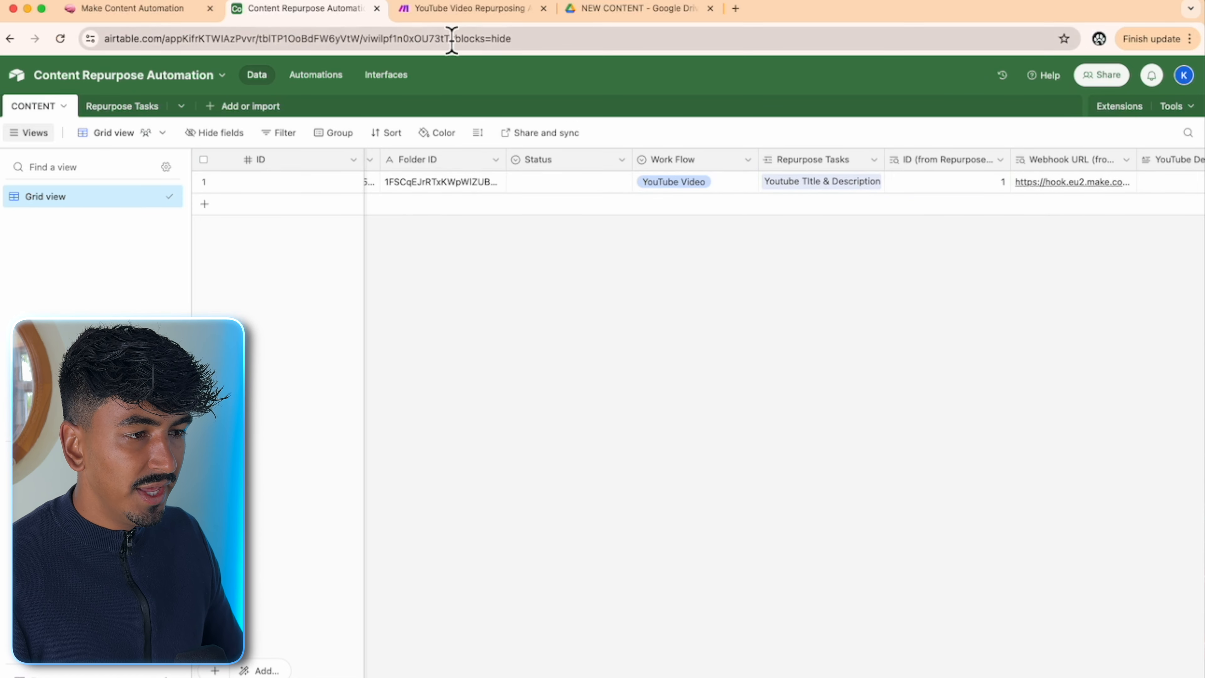
- Compare the Make webhook module's URL with the looked-up Webhook URL, then return to Airtable
click(477, 10)
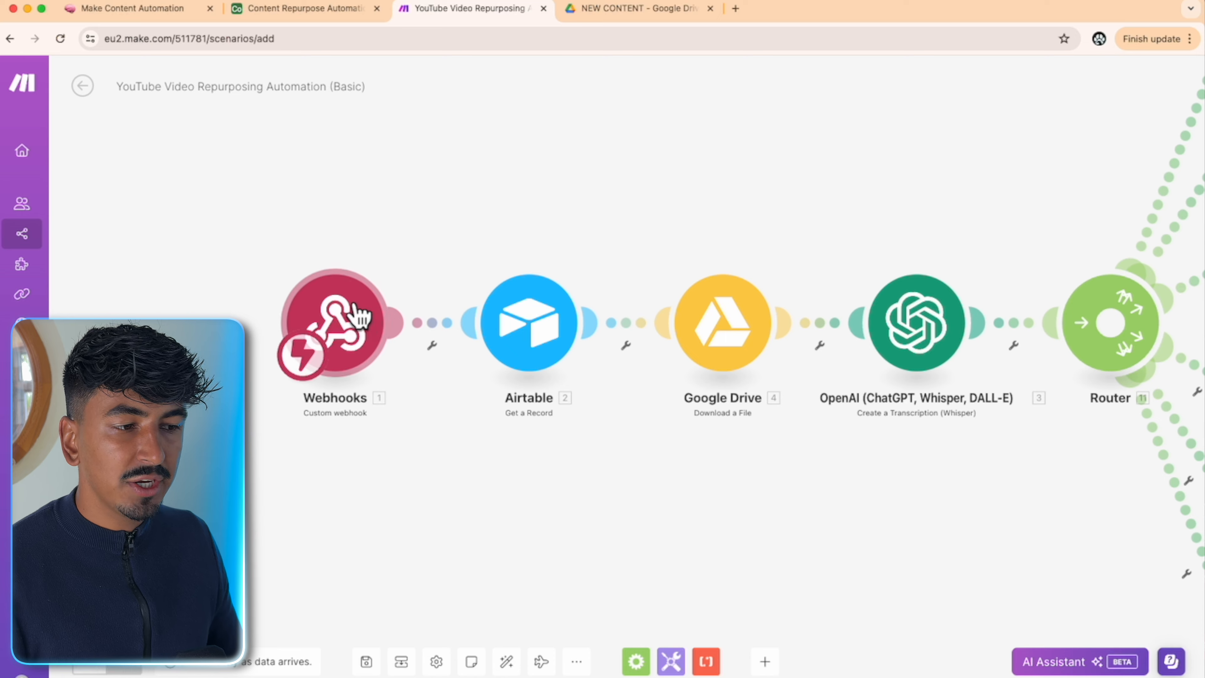
click(353, 341)
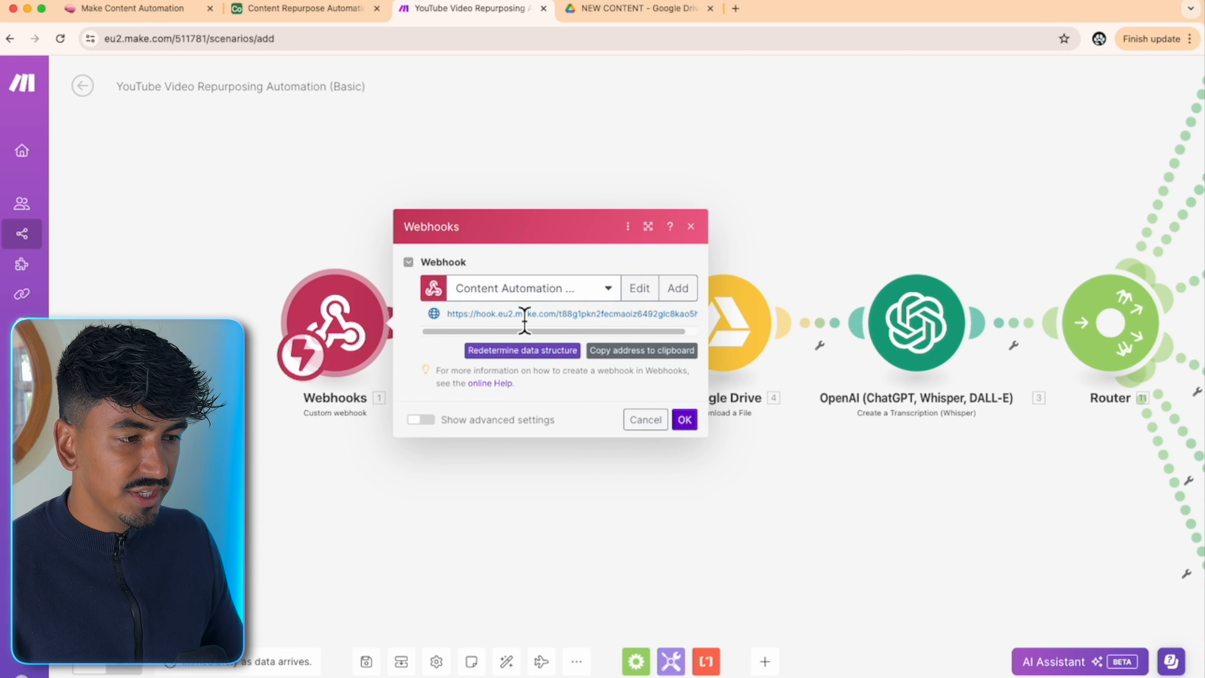
click(309, 11)
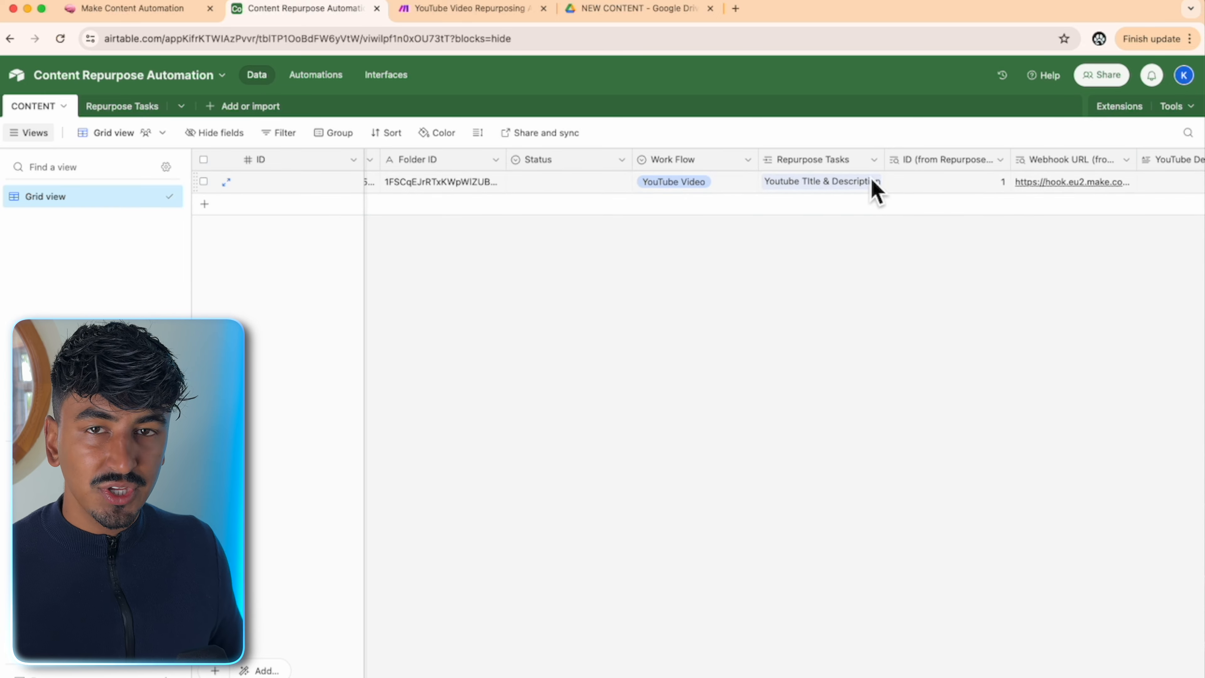
- Create a new automation triggered 'When a record is updated' on the CONTENT table
scroll(425, 670, left, 5)
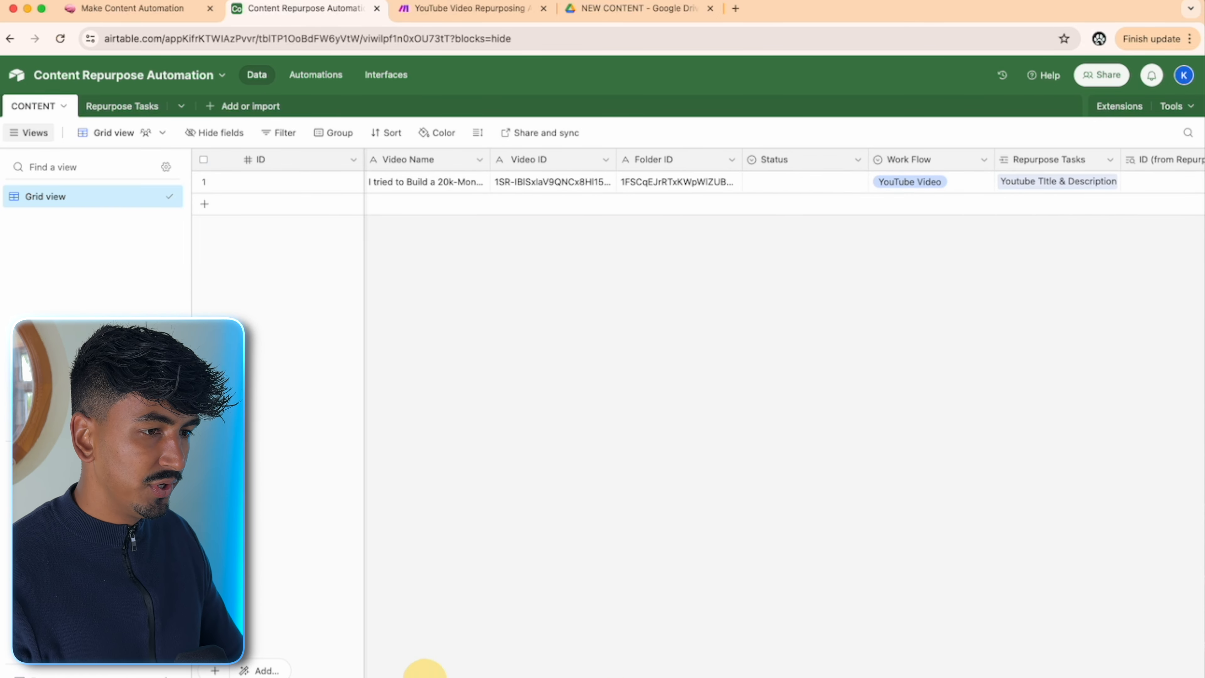
click(315, 74)
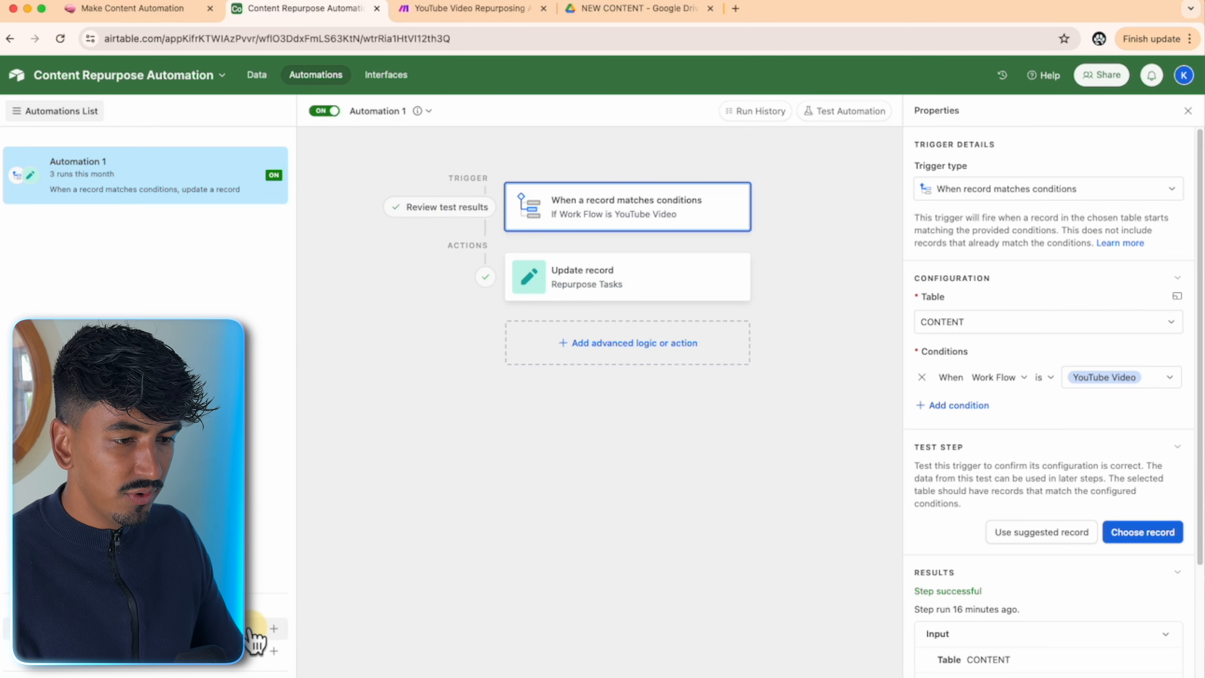
click(253, 627)
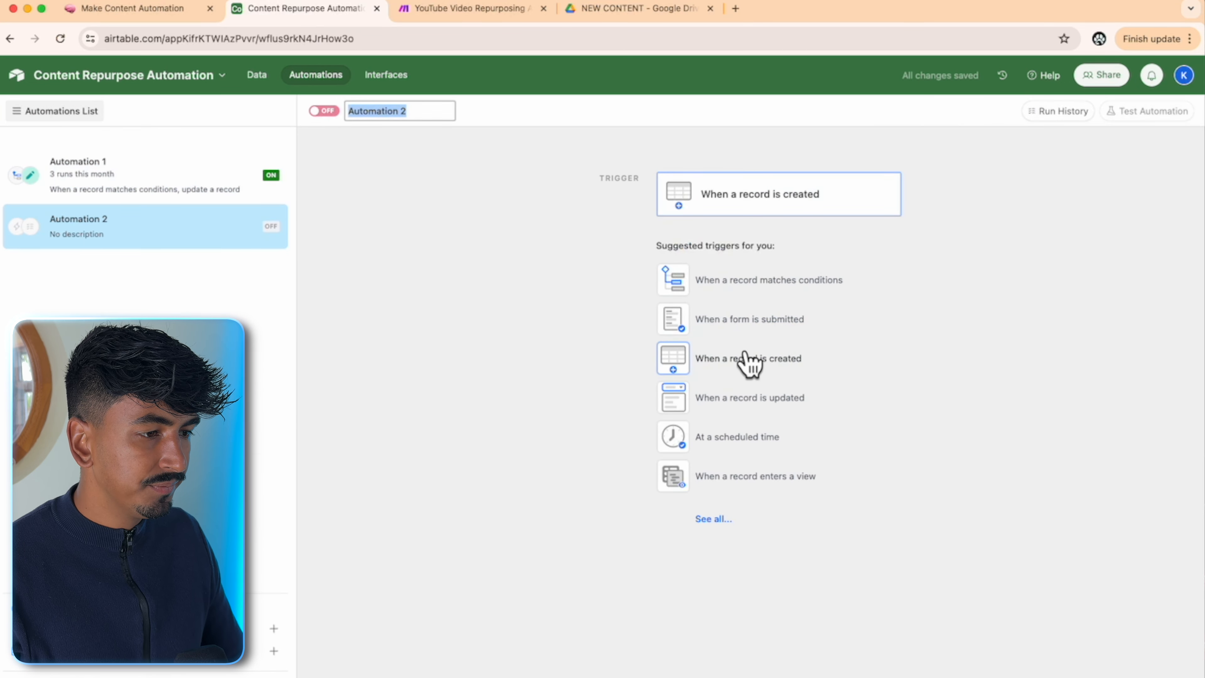
click(739, 398)
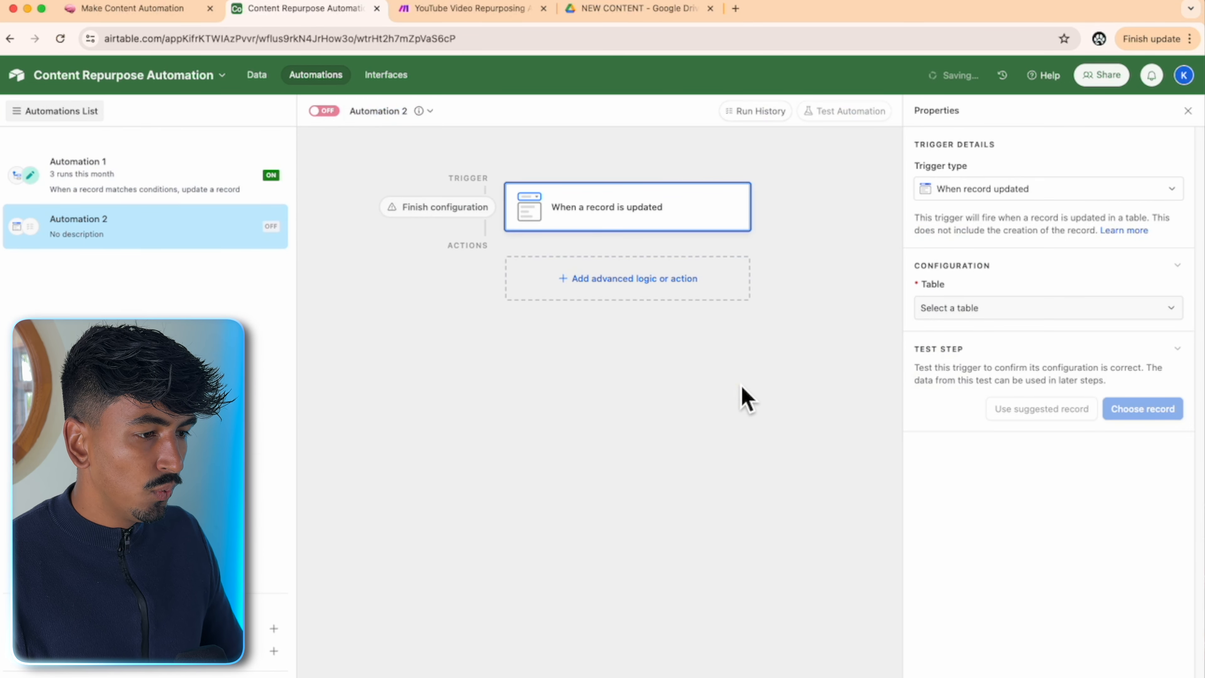
click(949, 308)
click(971, 355)
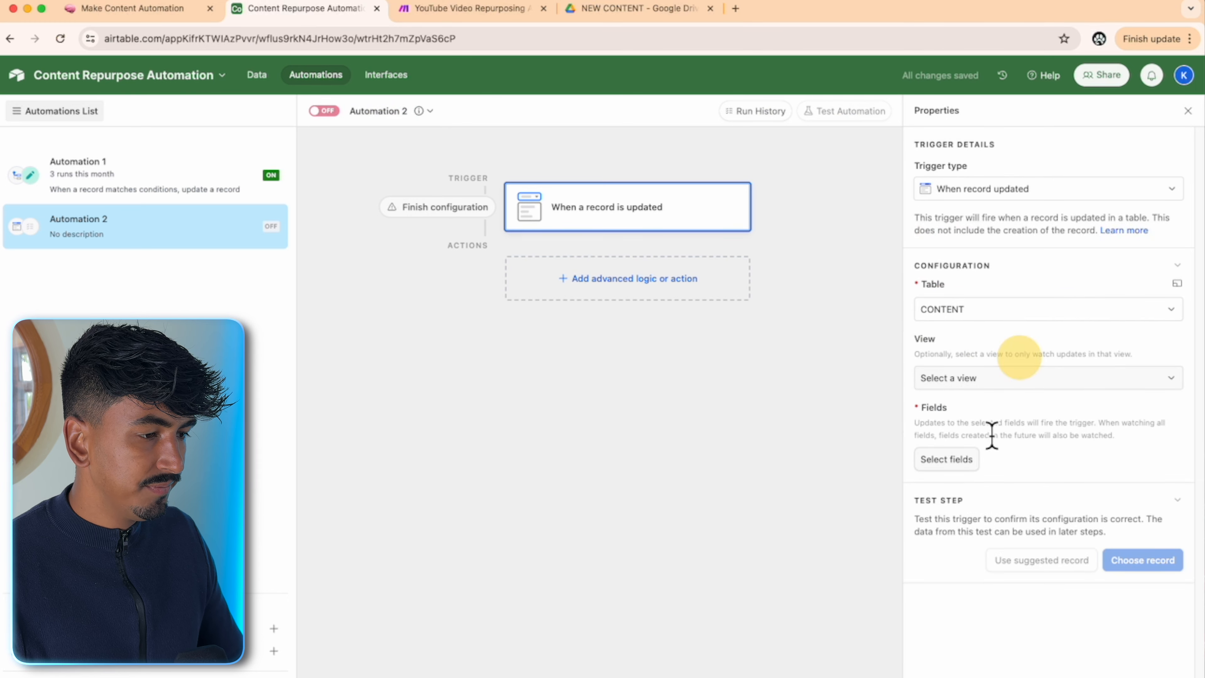
- Make the trigger watch the Repurpose Tasks field and test it with the existing record
click(963, 460)
scroll(1073, 613, down, 1)
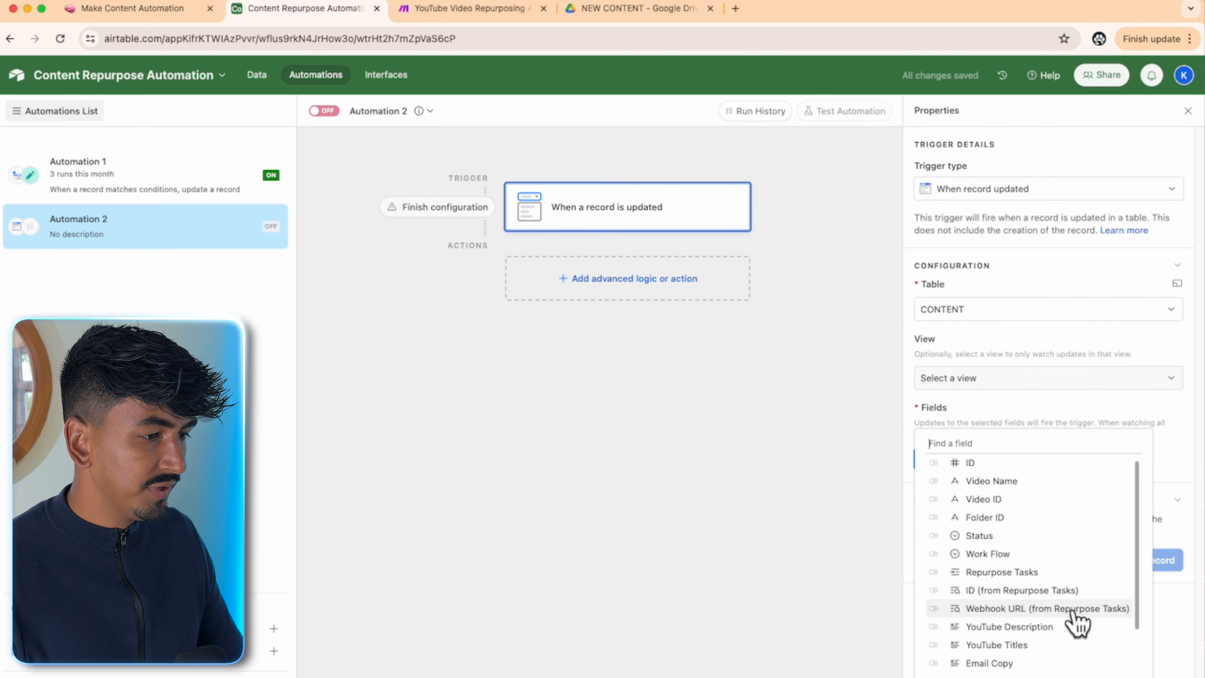
scroll(1068, 579, down, 3)
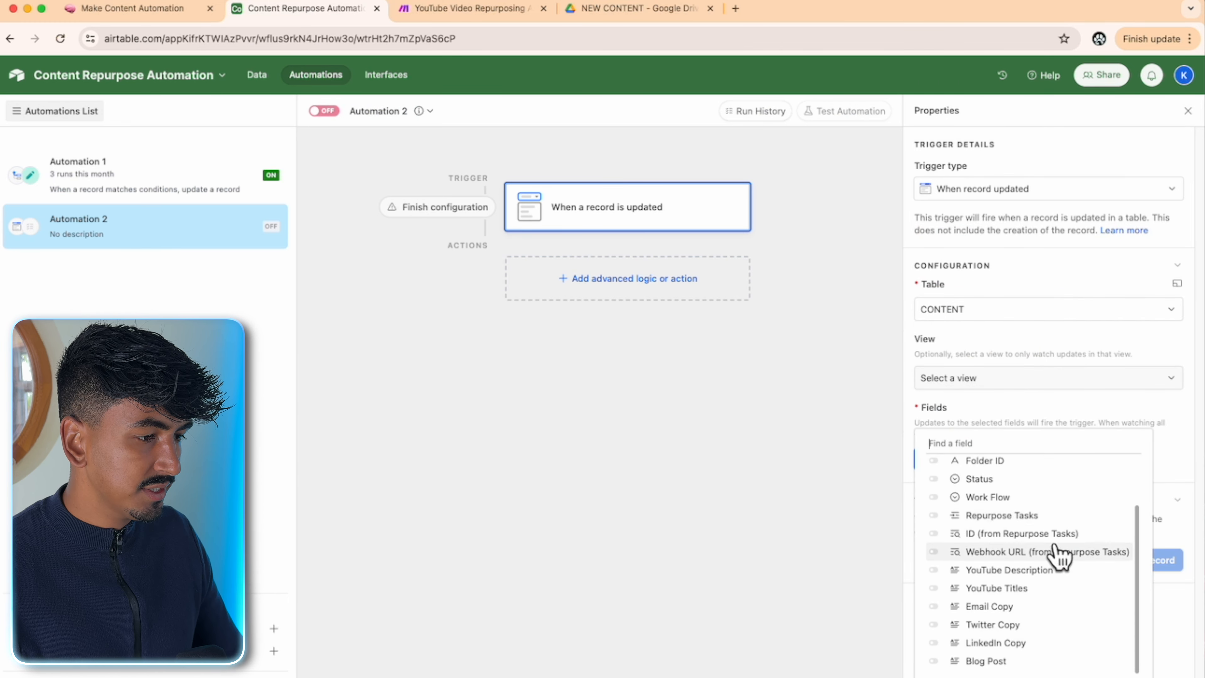
click(1057, 523)
click(1162, 459)
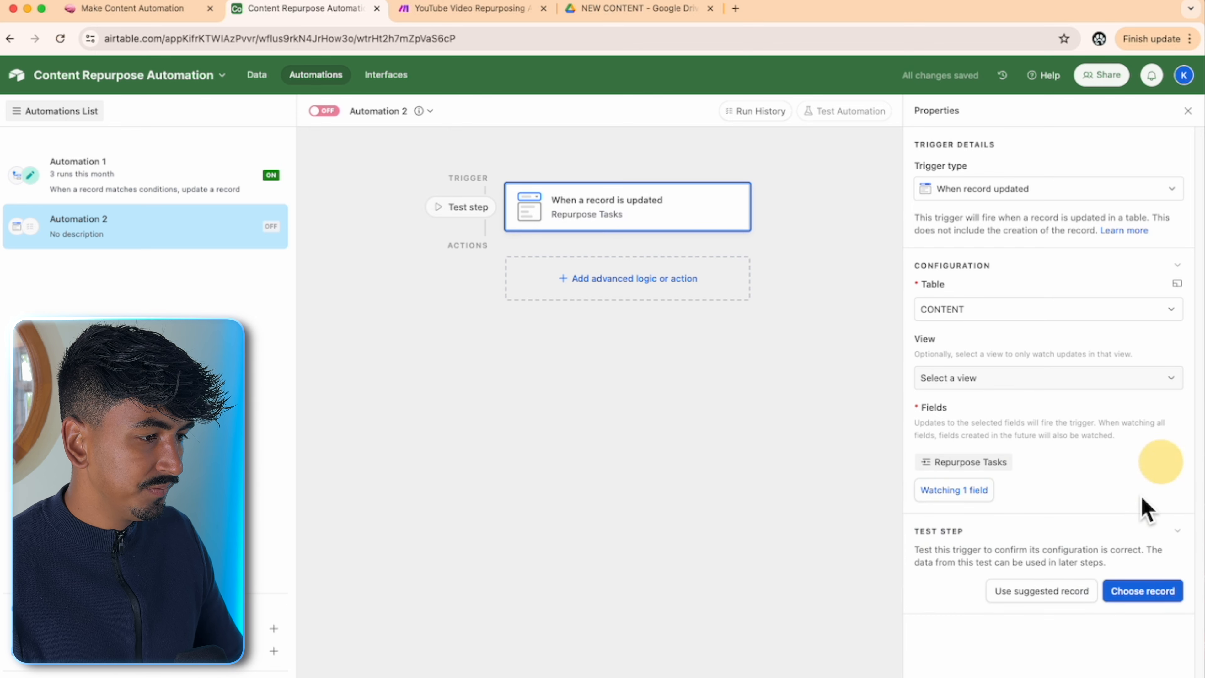
click(1144, 591)
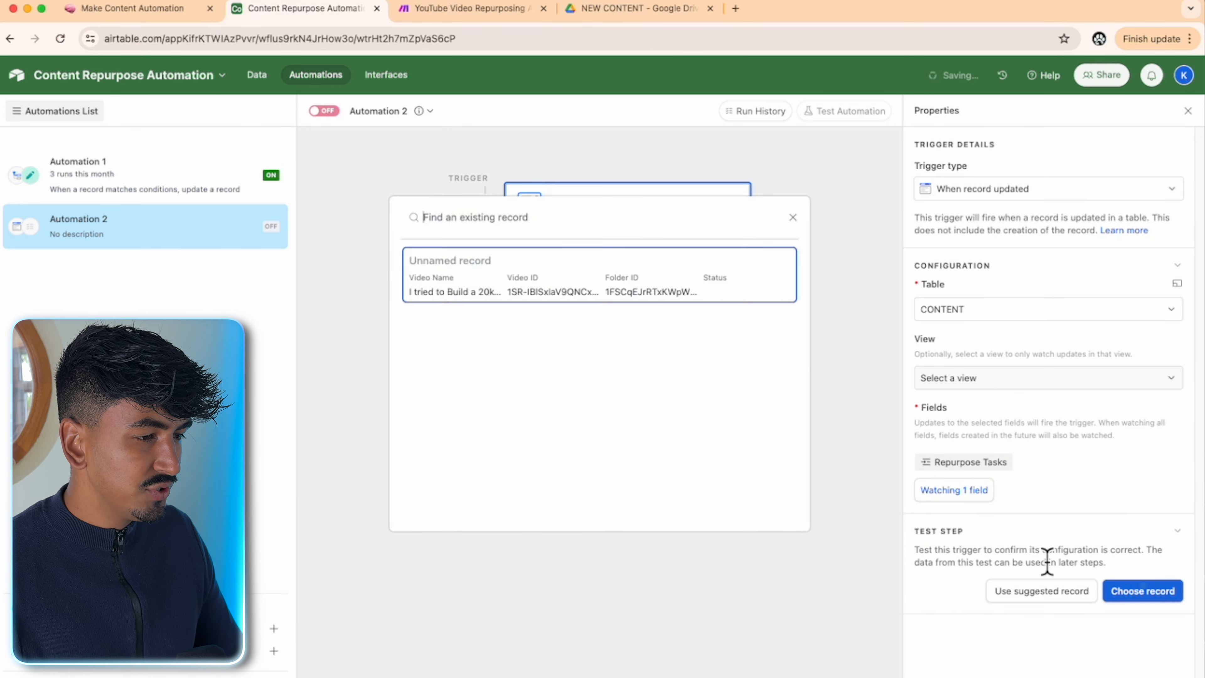
click(681, 304)
scroll(1054, 447, down, 5)
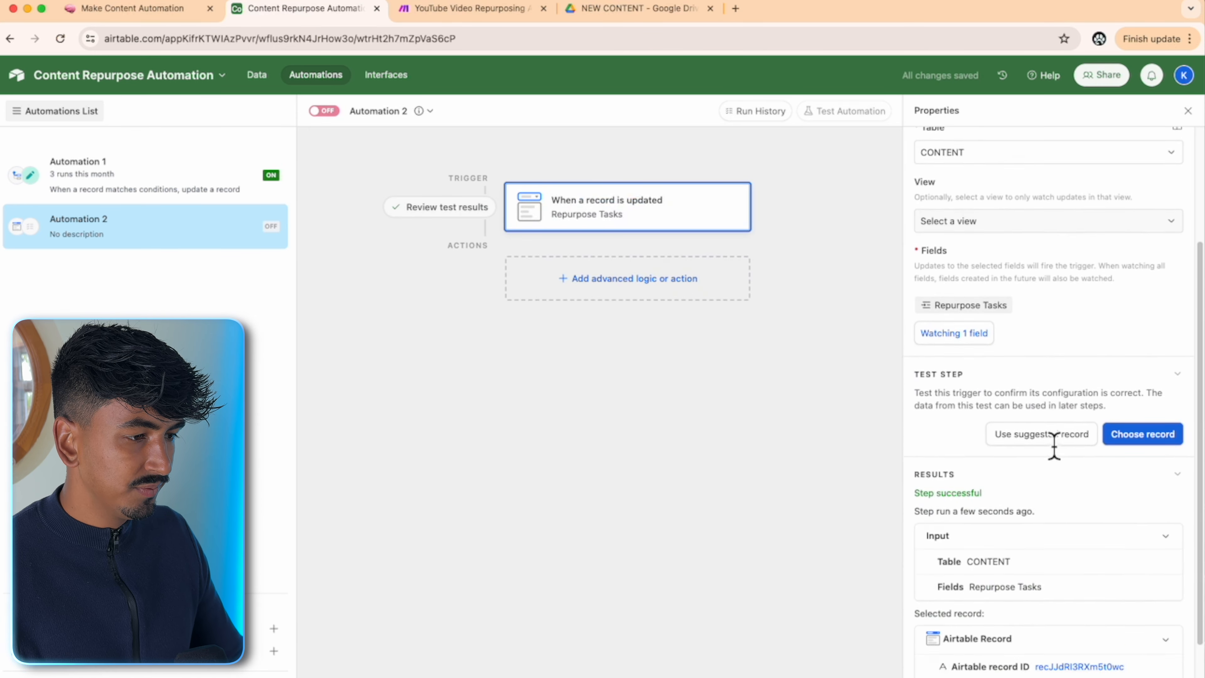
click(648, 280)
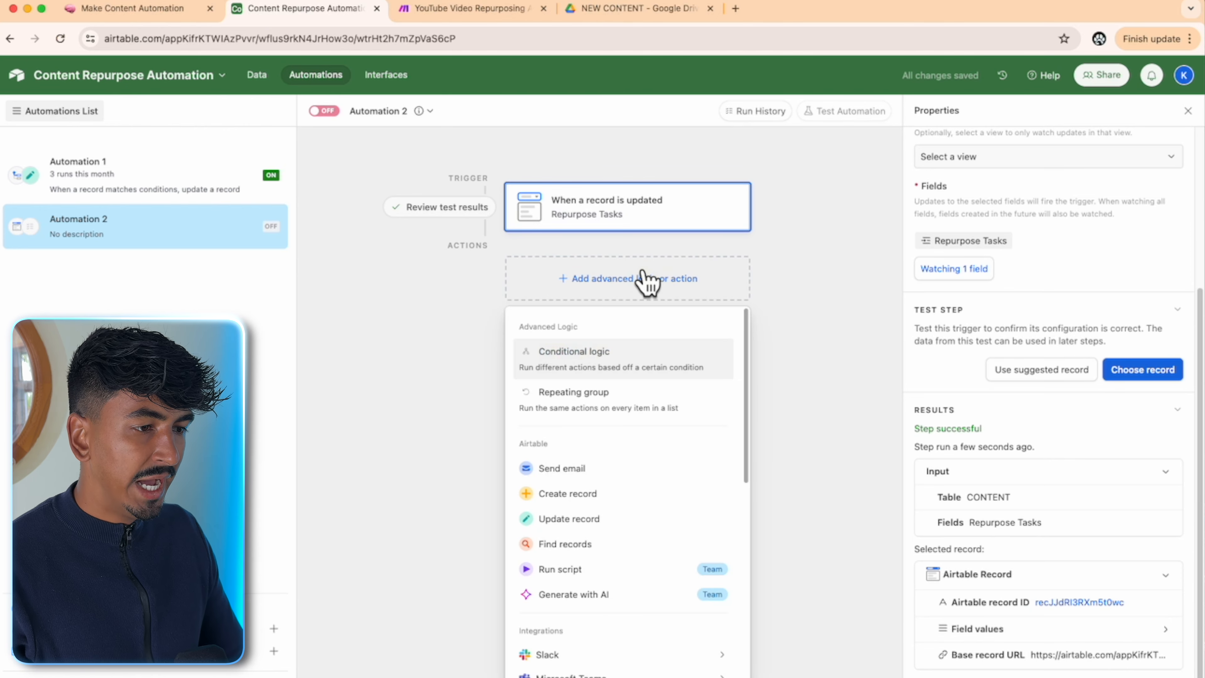
- Choose the Team plan for My First Workspace with monthly billing and Airtable AI off
click(633, 591)
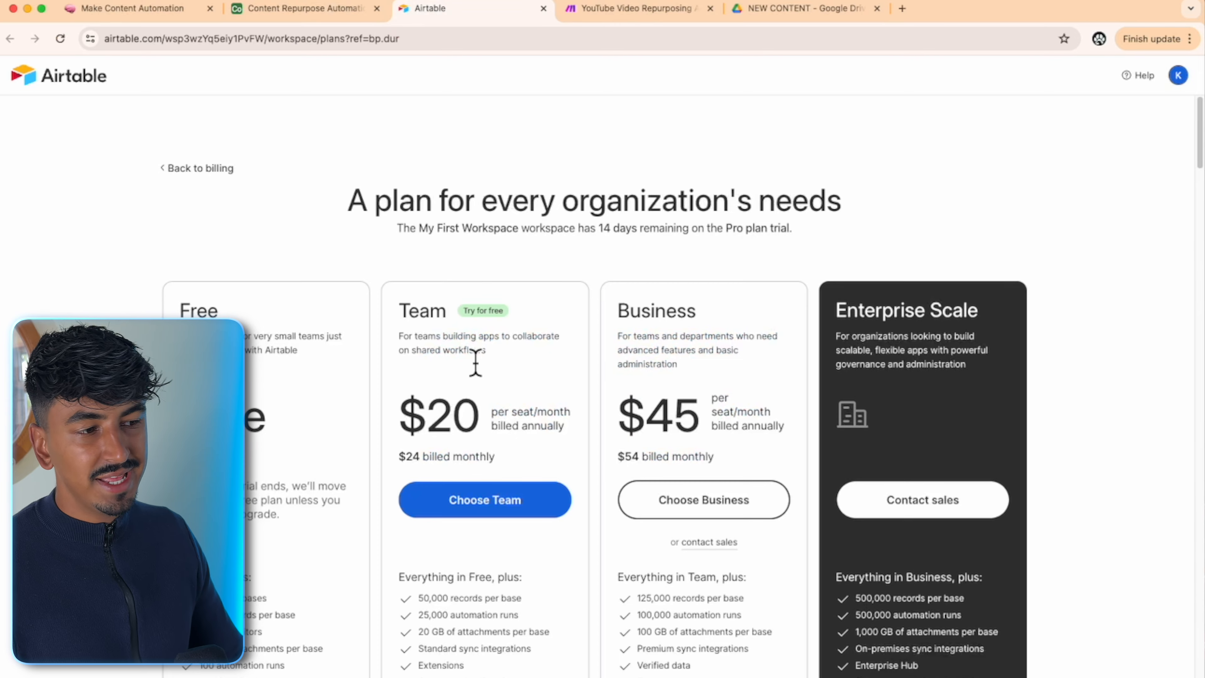
scroll(476, 363, down, 3)
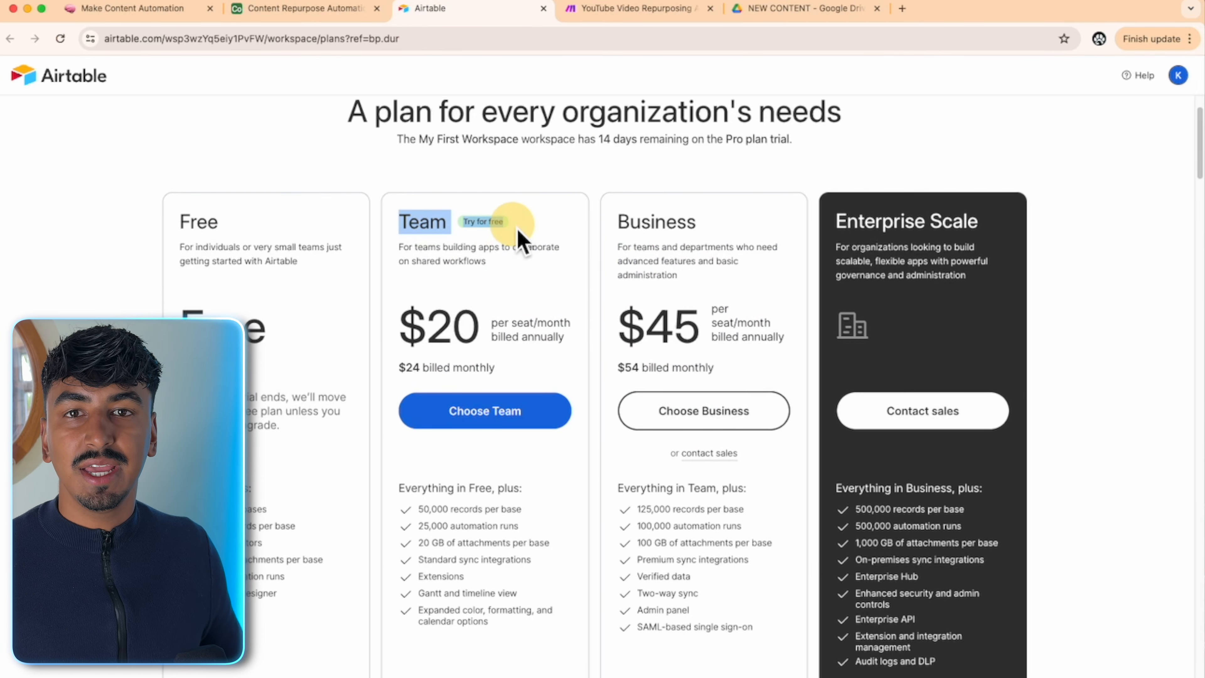
scroll(517, 227, down, 3)
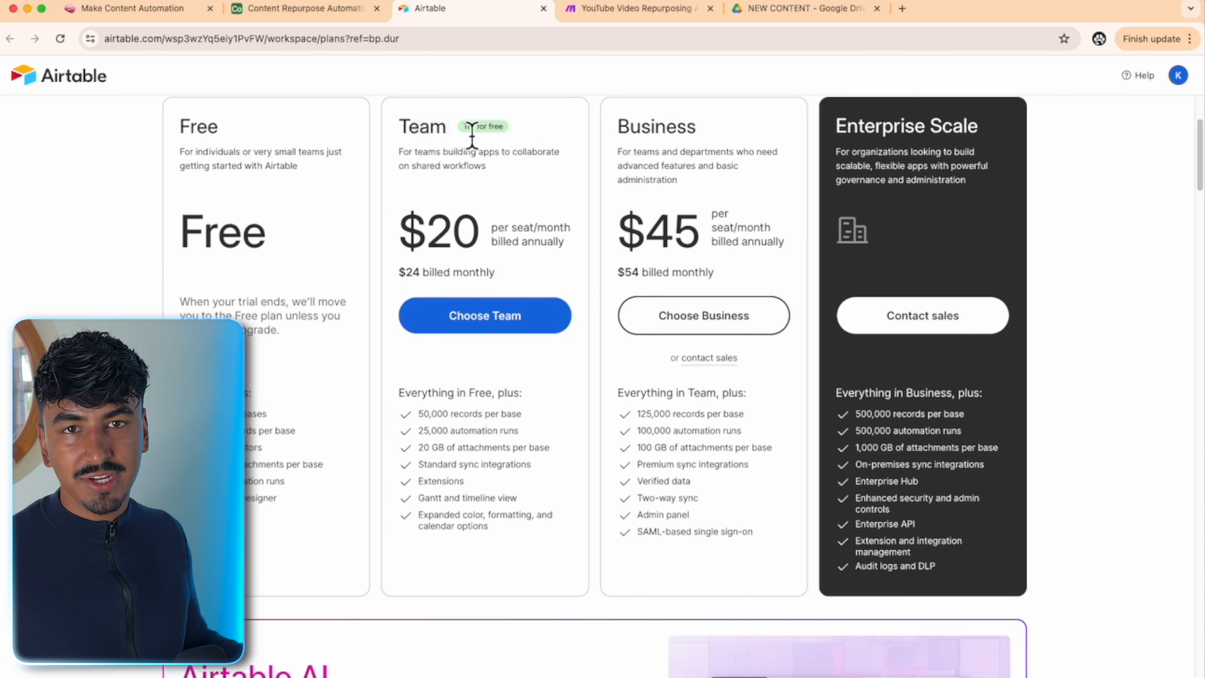
scroll(489, 190, down, 3)
click(466, 232)
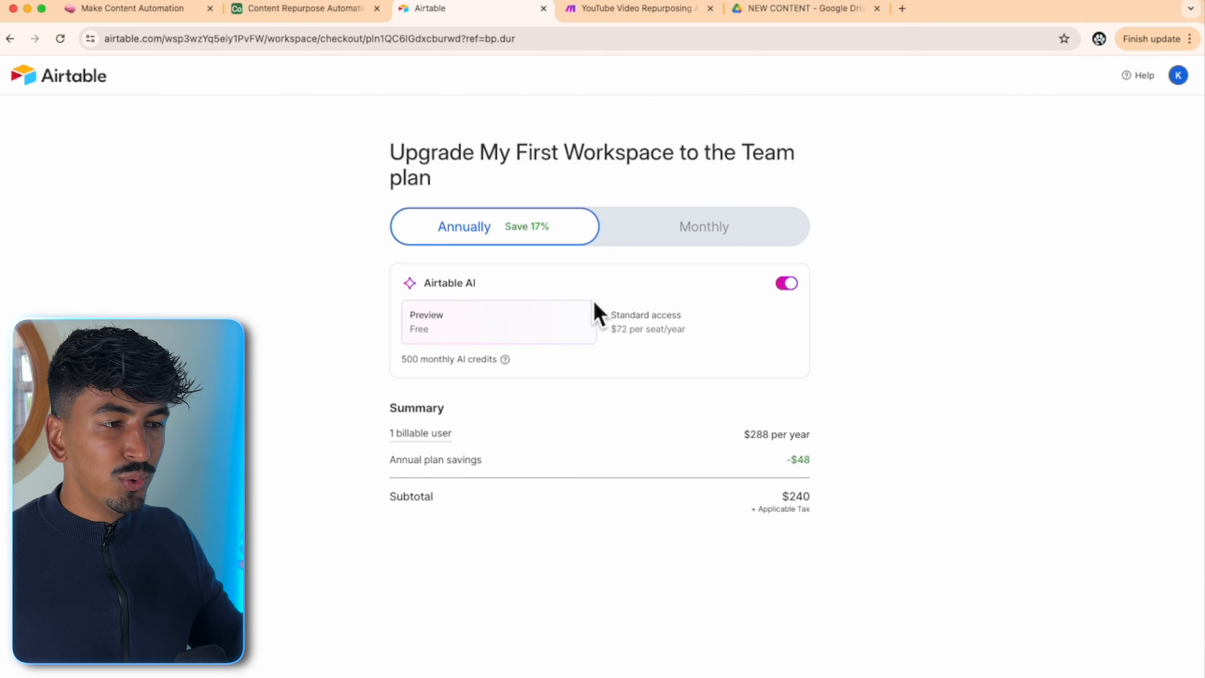
click(720, 233)
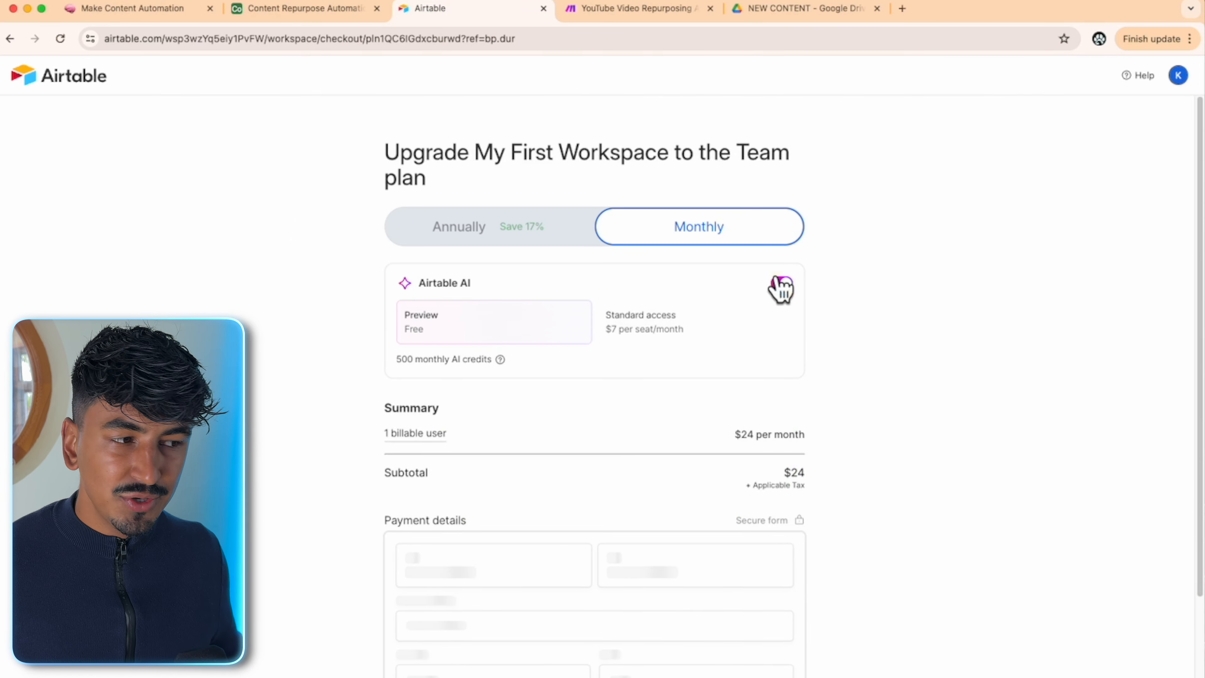
click(784, 284)
- Leave payment info unsaved and confirm the change to the Team plan
scroll(745, 304, down, 2)
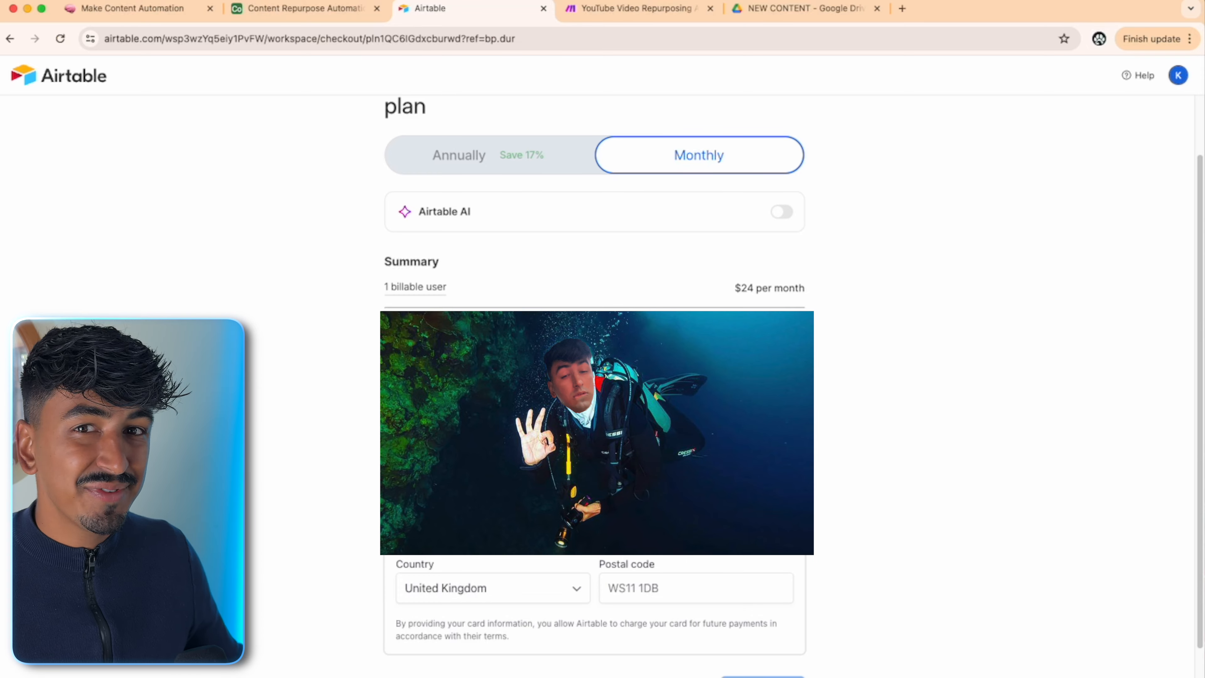
scroll(595, 333, down, 2)
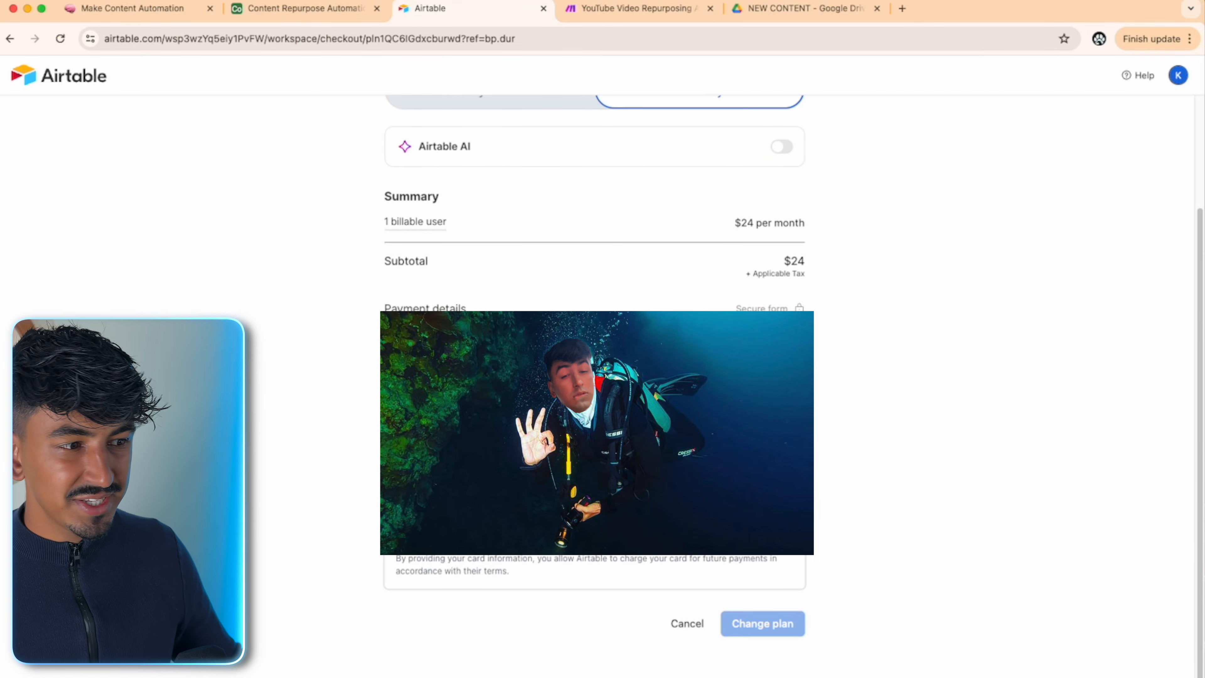
click(406, 600)
scroll(408, 593, down, 4)
click(402, 420)
scroll(448, 444, down, 1)
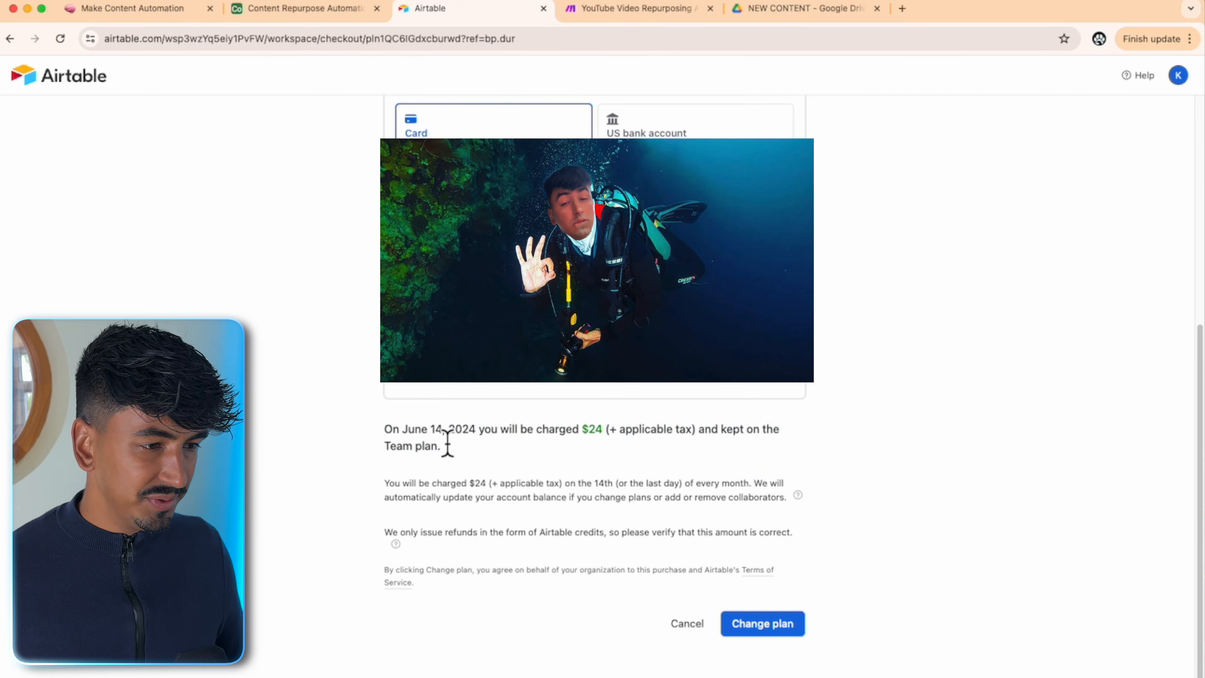
click(777, 626)
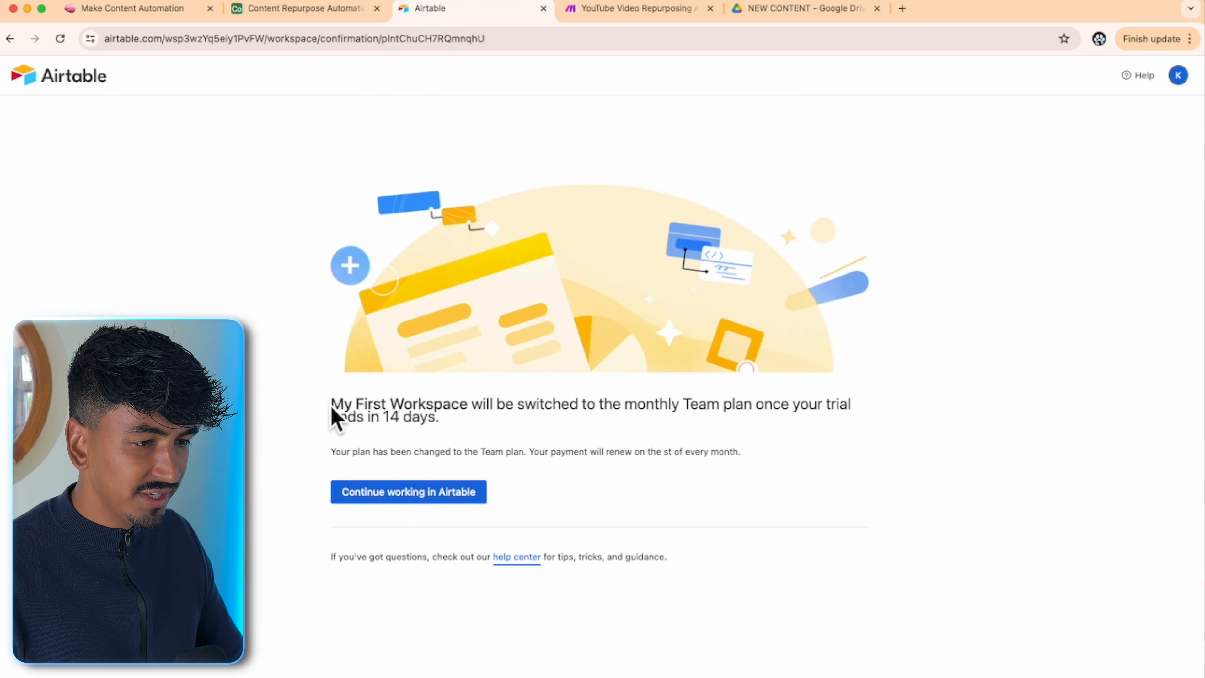
- Return to the workspace home and open the Content Repurpose Automation base
drag(334, 418, 570, 430)
click(612, 455)
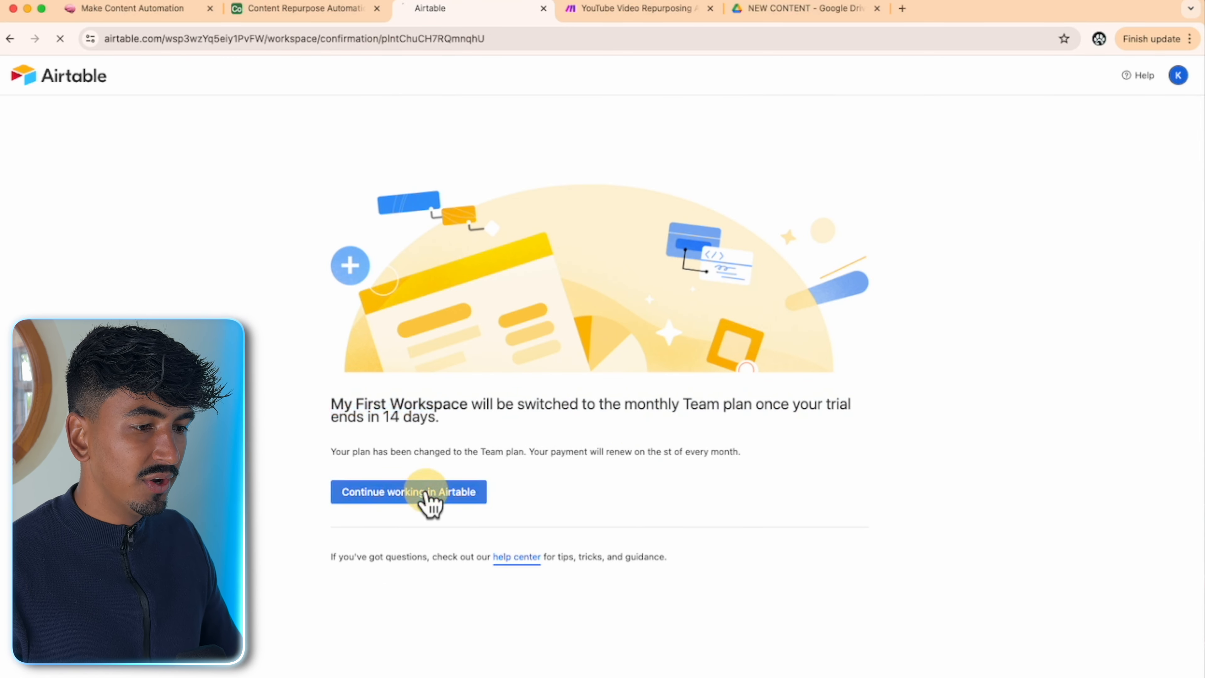
click(430, 493)
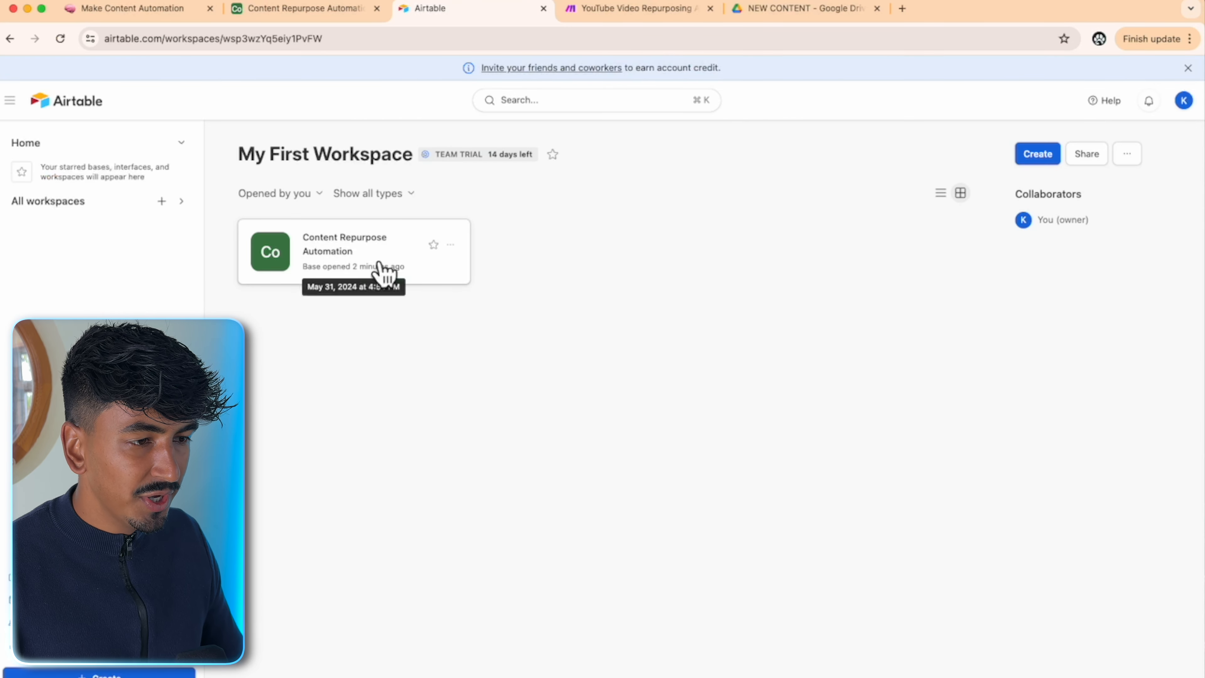
click(310, 262)
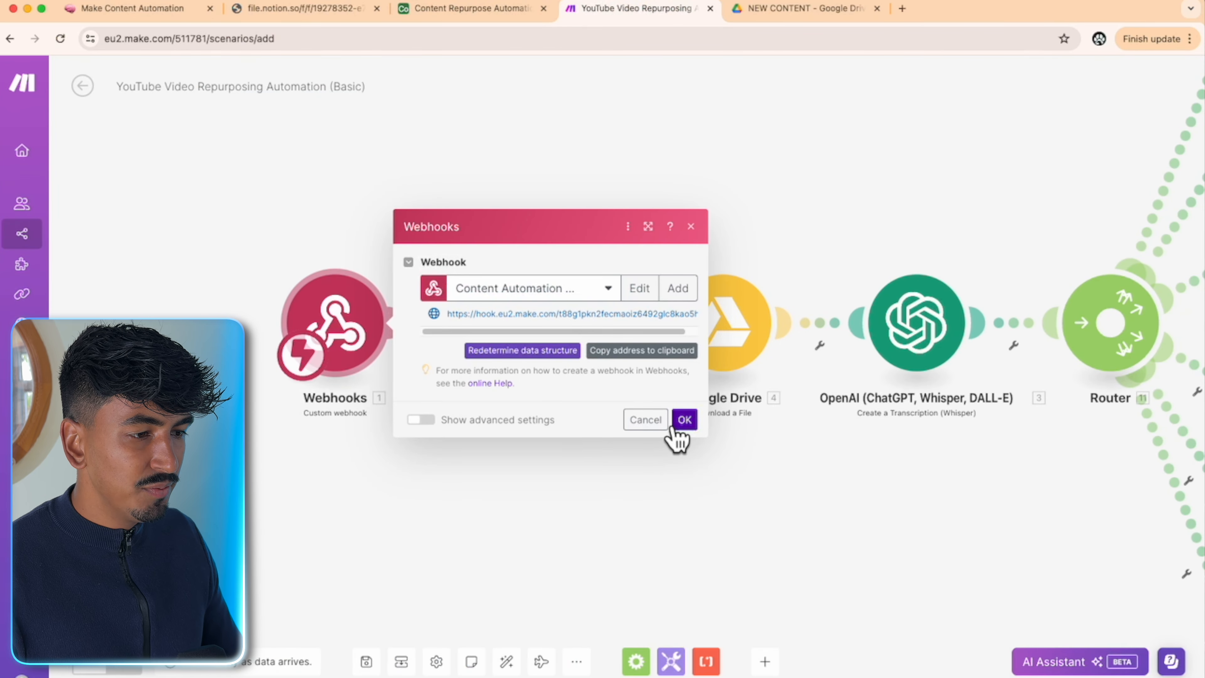
- Confirm the webhook settings and start a new Airtable OAuth connection in the Airtable module
click(678, 423)
drag(554, 457, 480, 447)
click(471, 323)
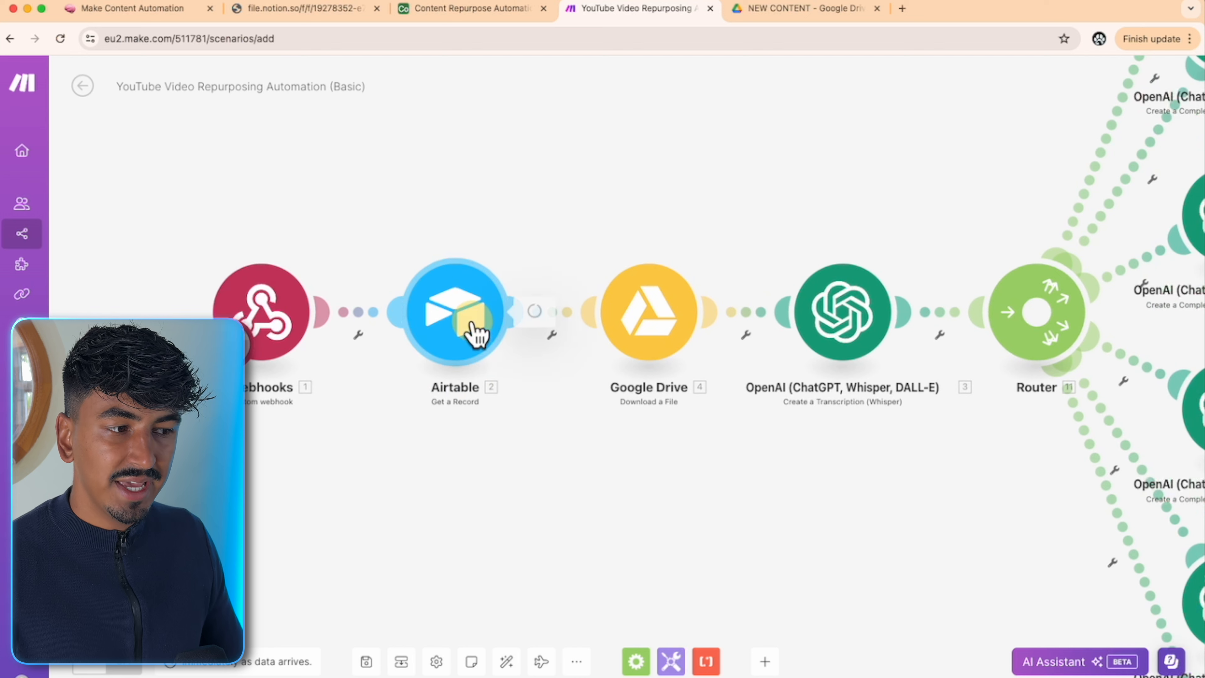
click(740, 308)
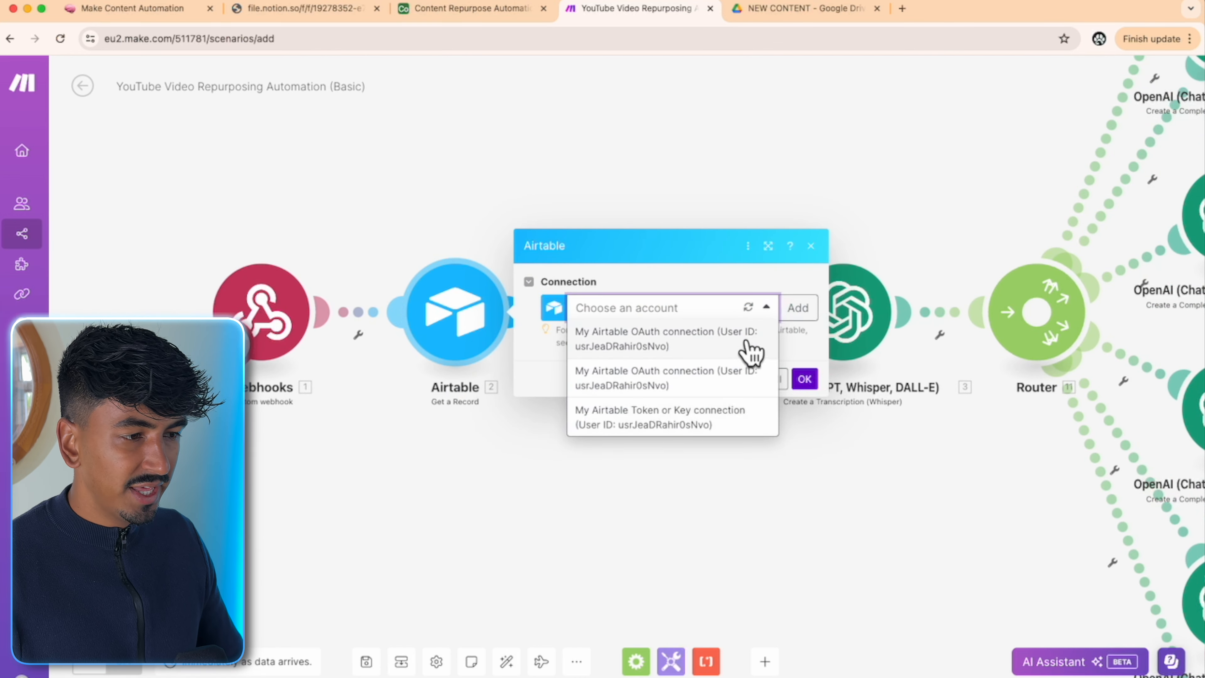
click(798, 308)
click(925, 311)
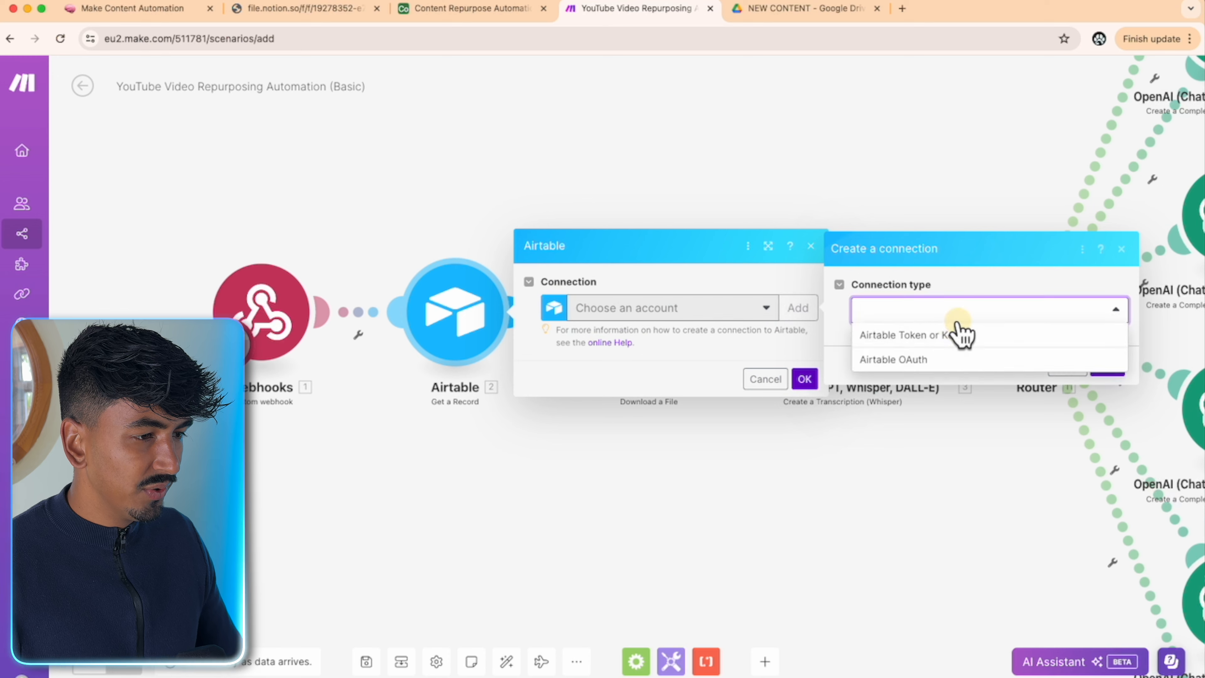
click(951, 361)
- Save the connection and grant Make access to all current and future Airtable bases
click(1115, 402)
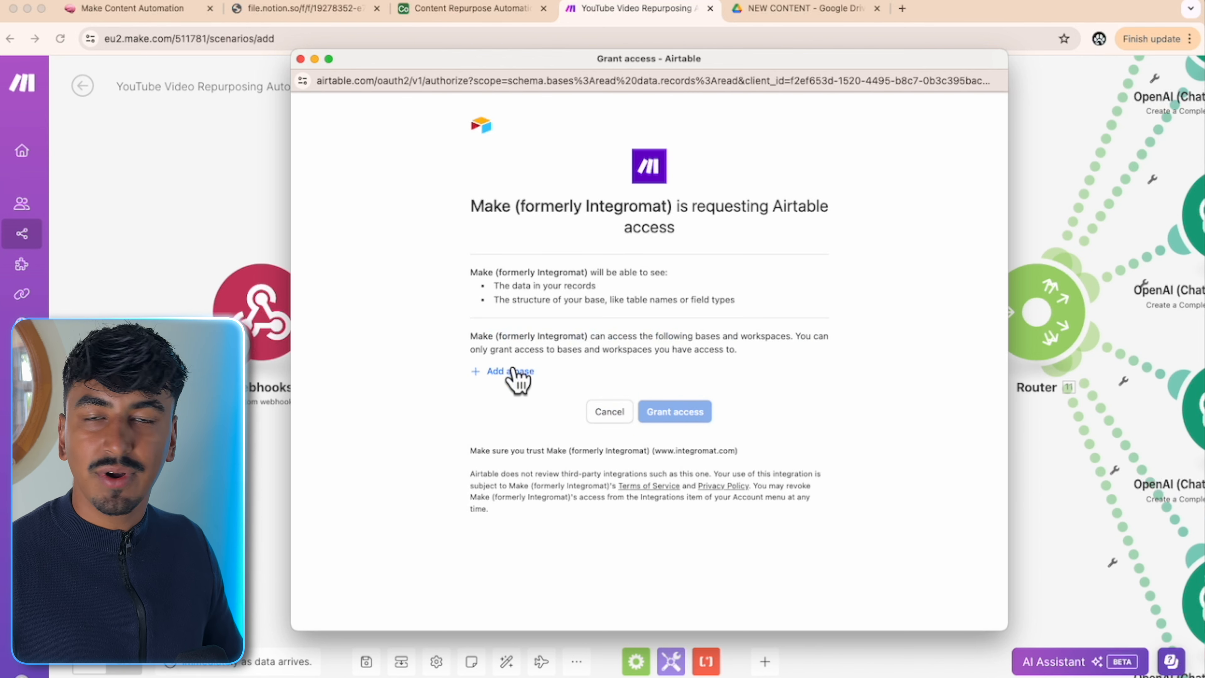
click(511, 370)
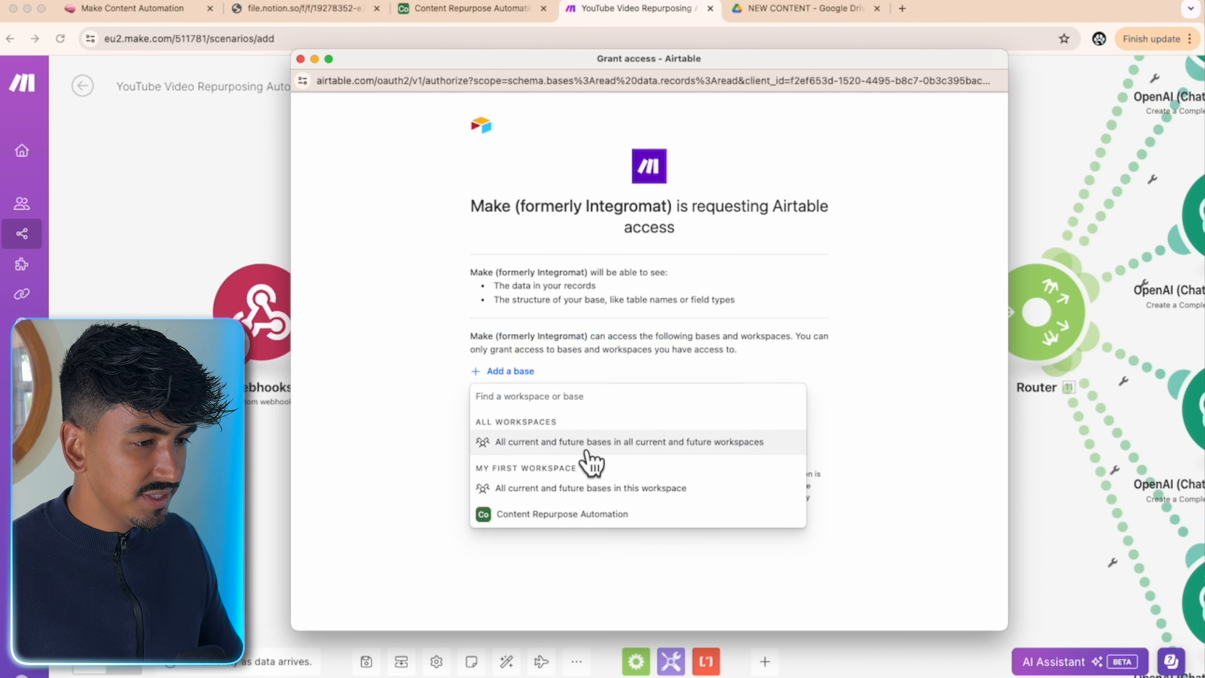
click(674, 454)
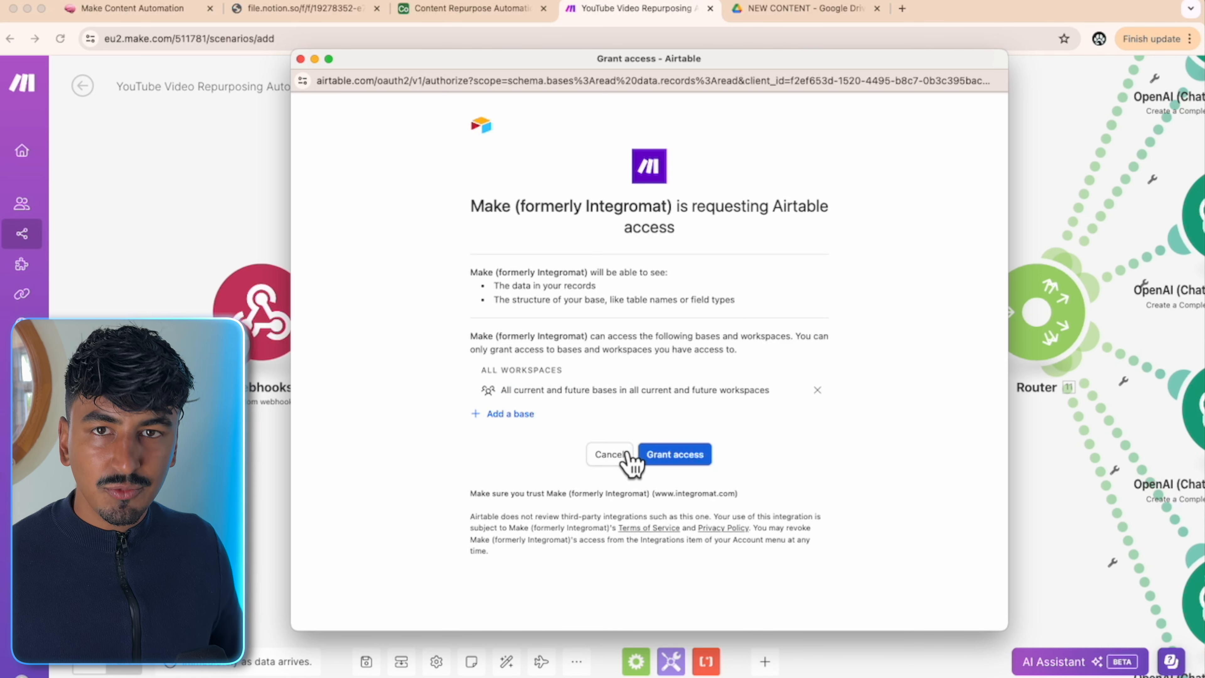
click(641, 455)
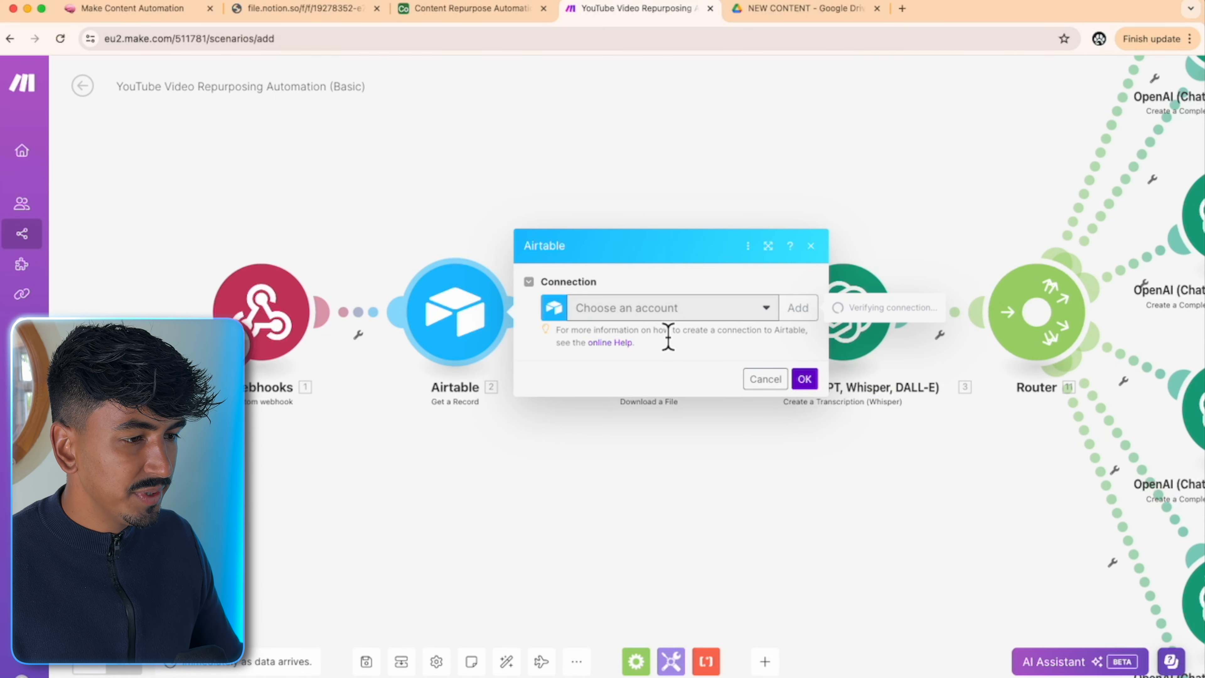
- Point the Airtable module at base Content Repurpose Automation, table CONTENT
click(683, 353)
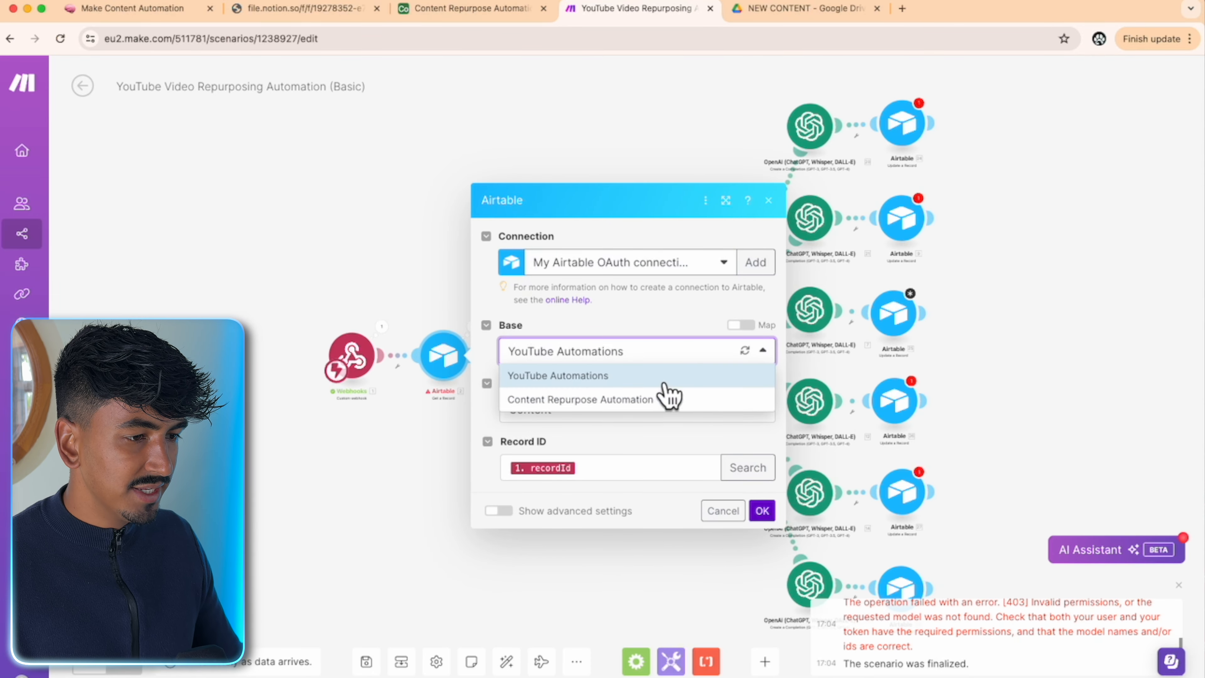
click(666, 397)
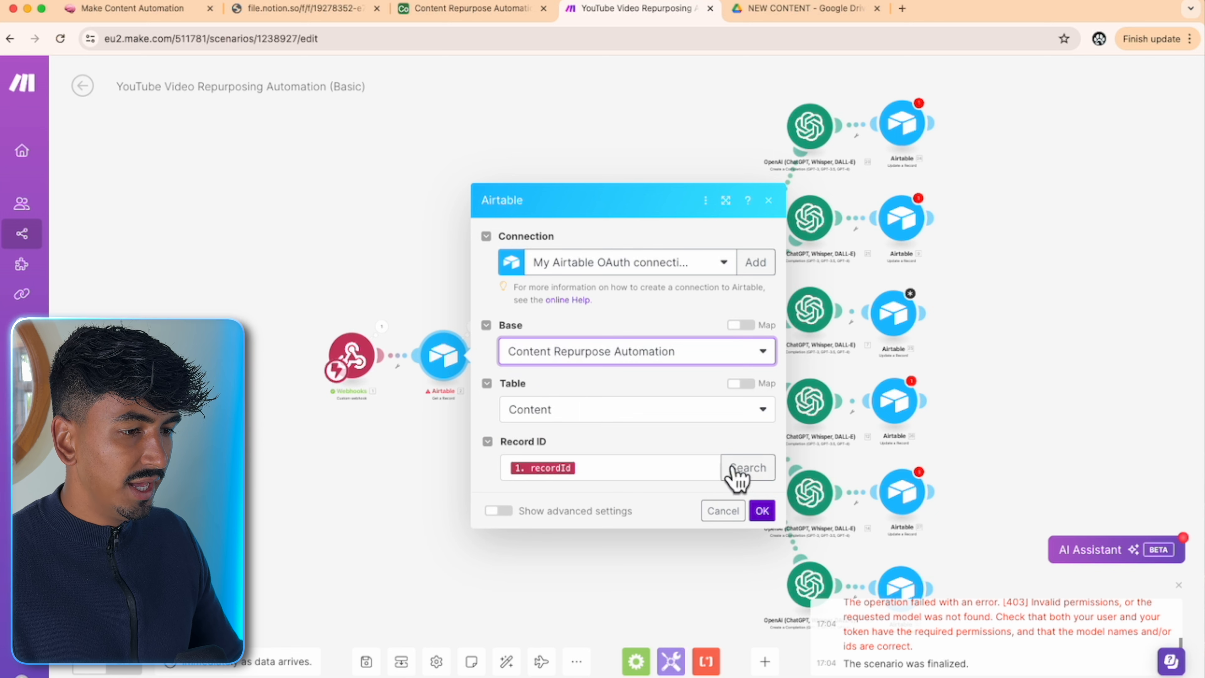
click(688, 423)
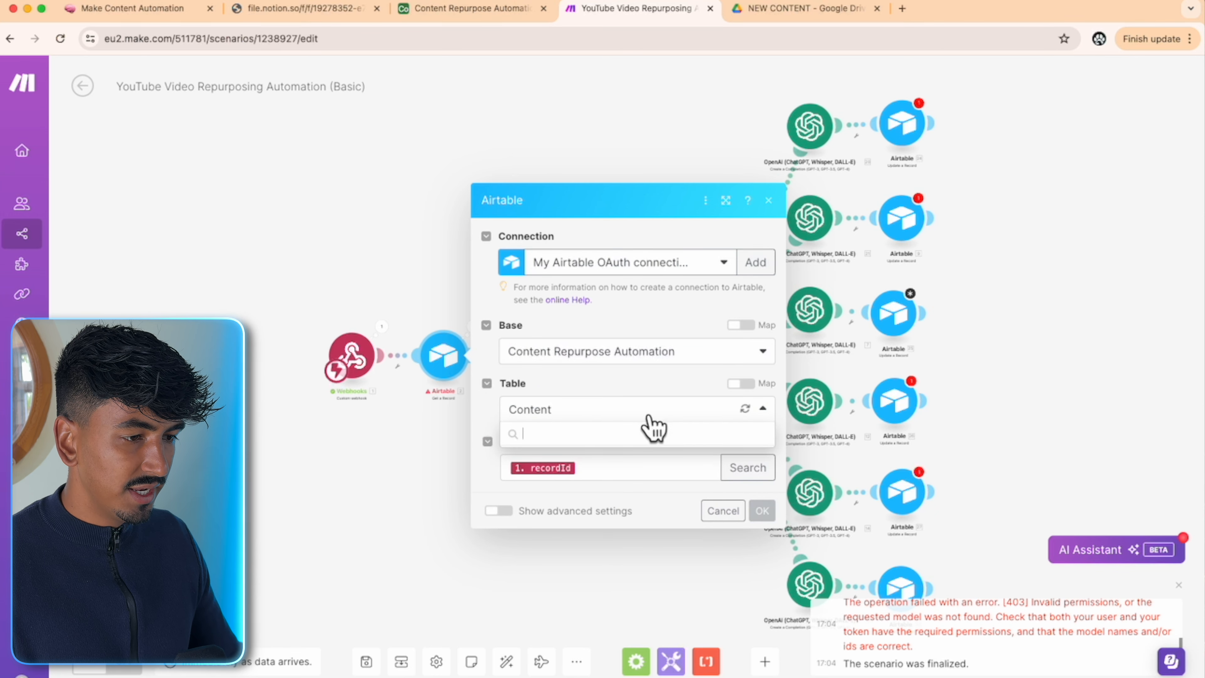
click(593, 460)
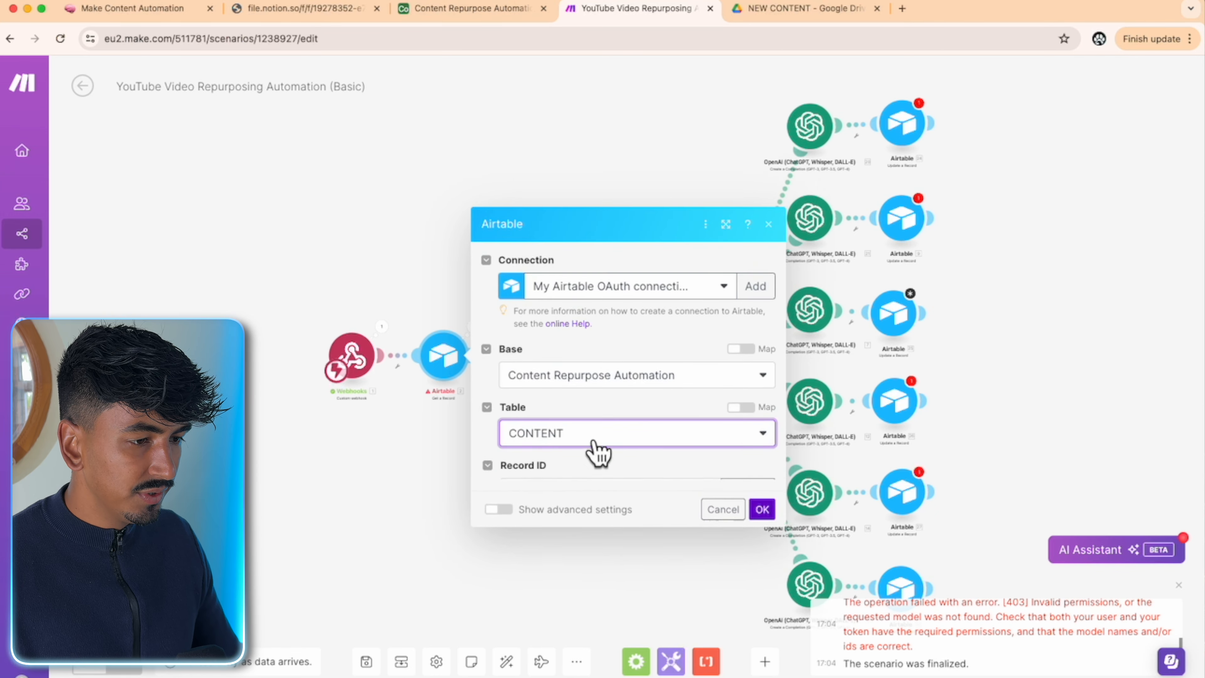
click(761, 510)
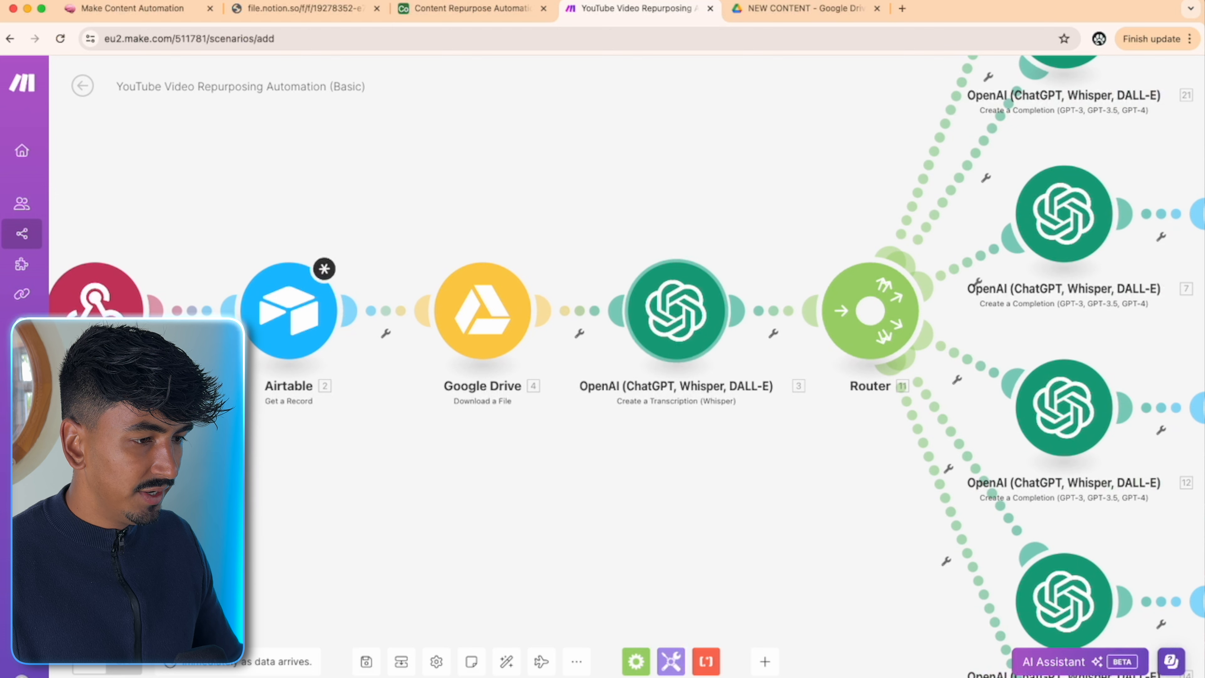
- Give the Google Drive module the My Google Restricted connection
click(492, 339)
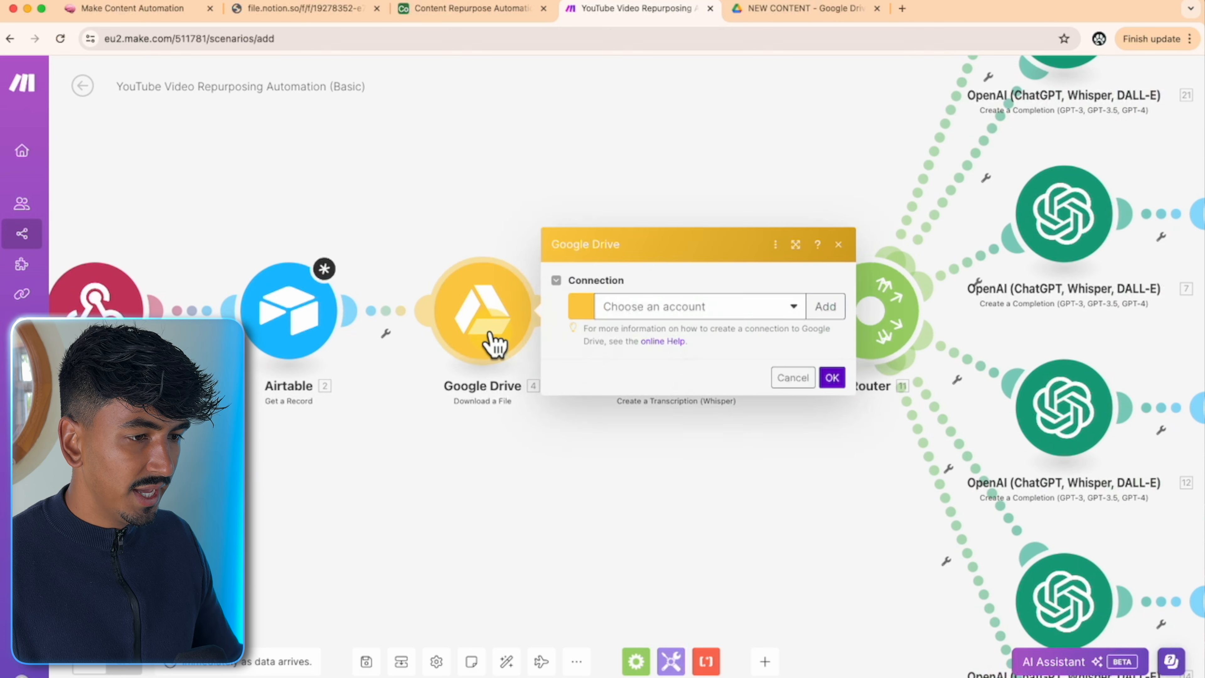
click(745, 306)
click(695, 338)
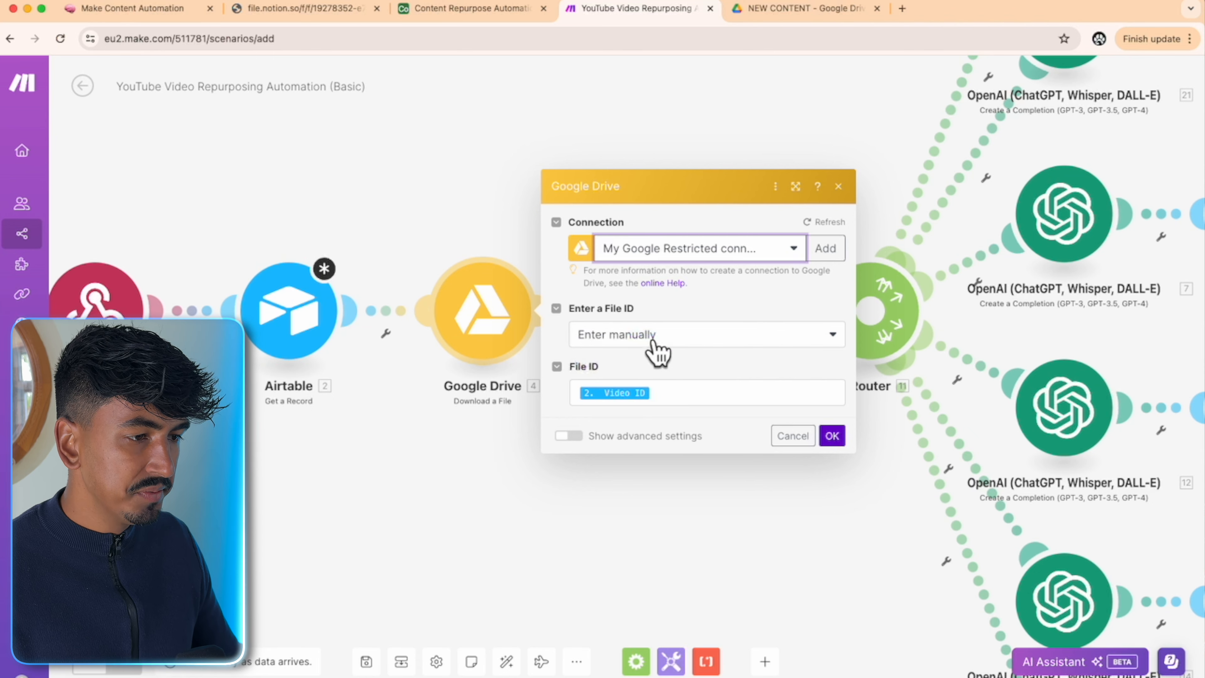
click(833, 435)
scroll(775, 490, left, 2)
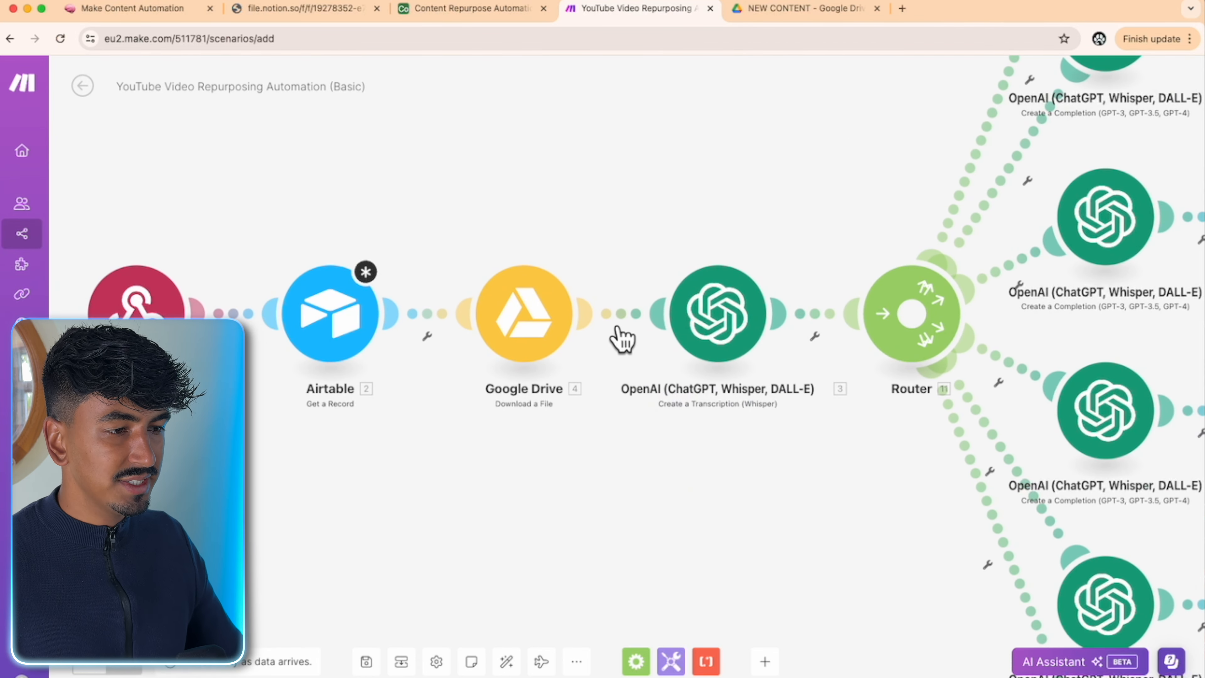
click(626, 324)
- Create a second automation in the Content Repurpose Automation base
click(646, 487)
click(470, 8)
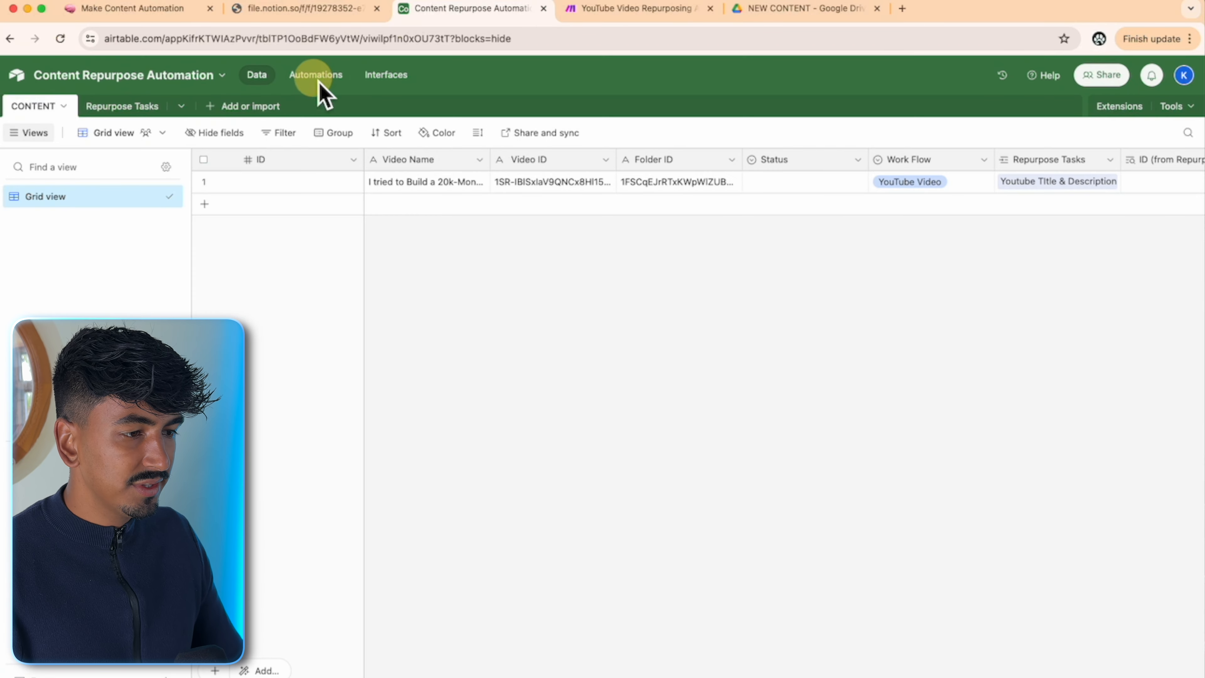
click(316, 74)
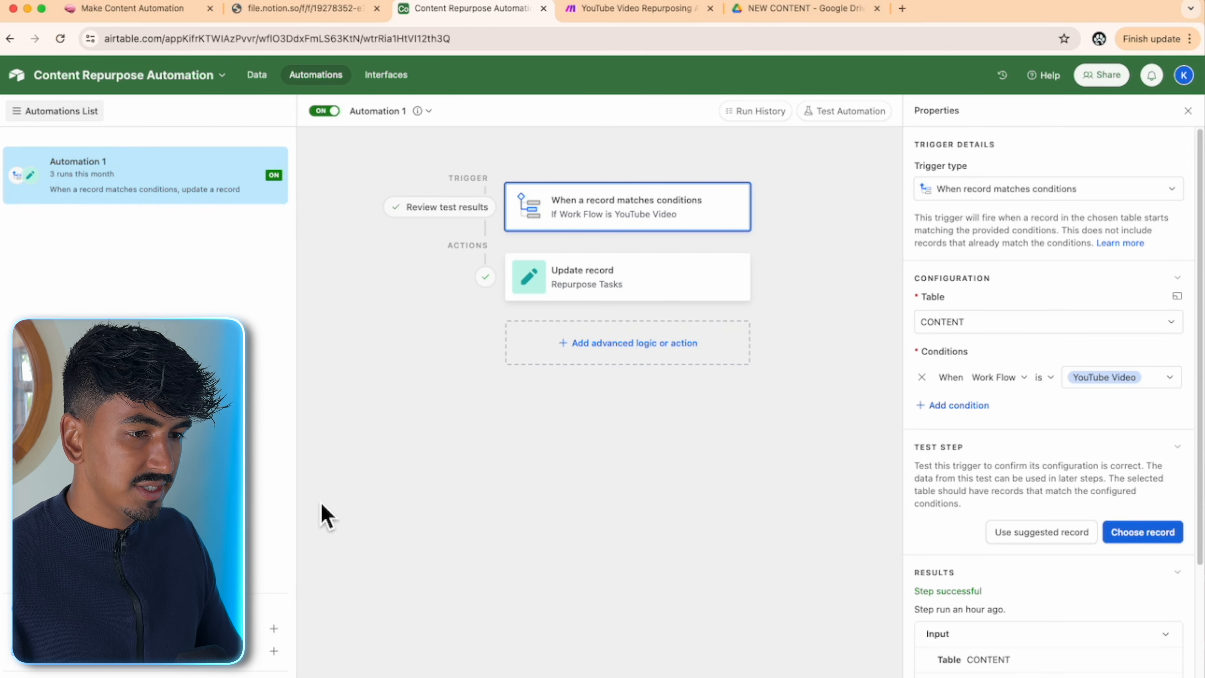
click(143, 628)
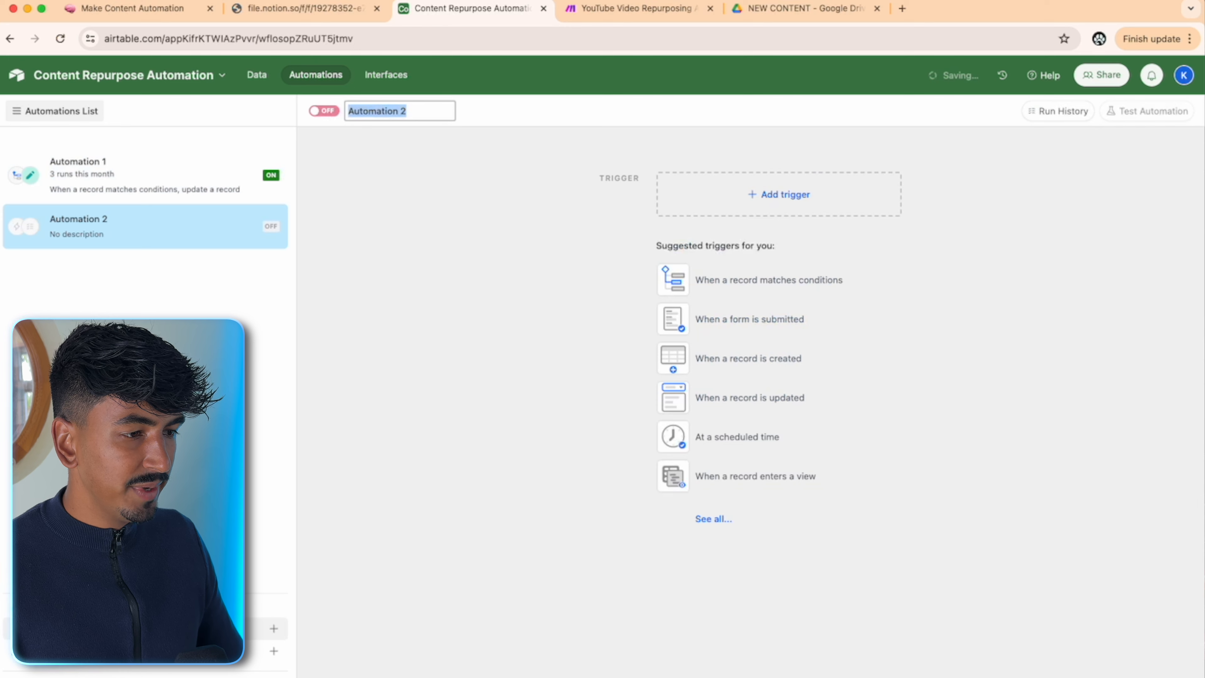
- Trigger it when a CONTENT record's Repurpose Tasks field is updated
click(782, 201)
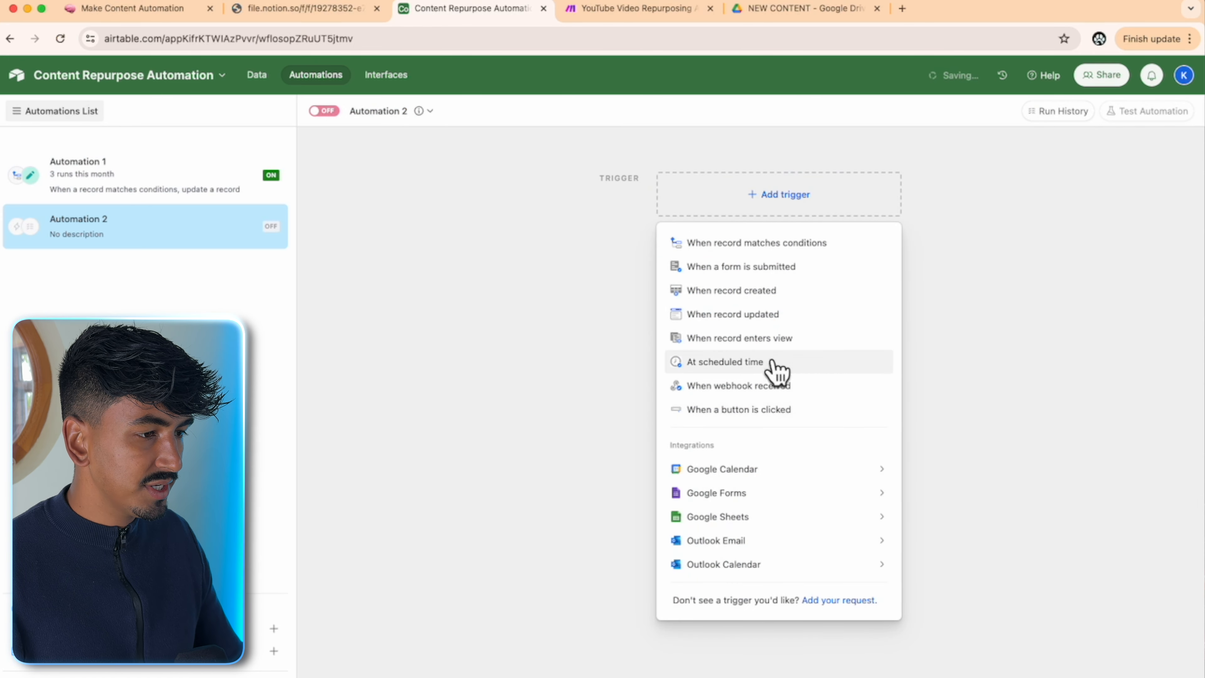
click(795, 315)
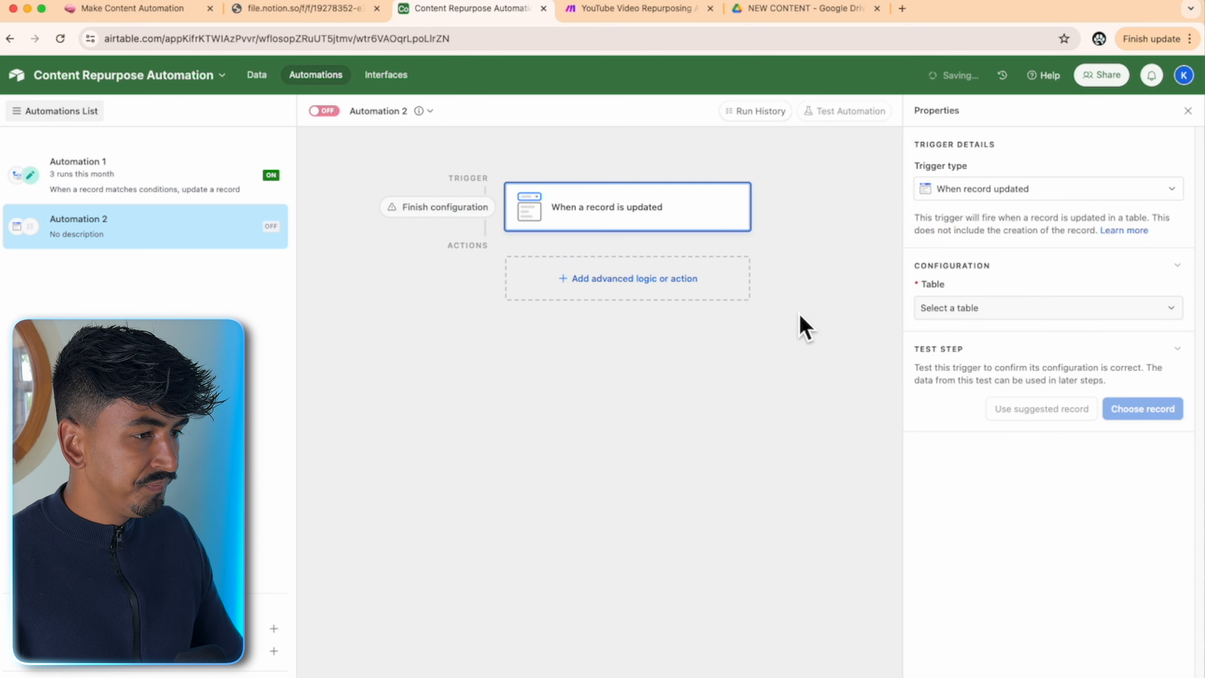
click(994, 313)
click(949, 356)
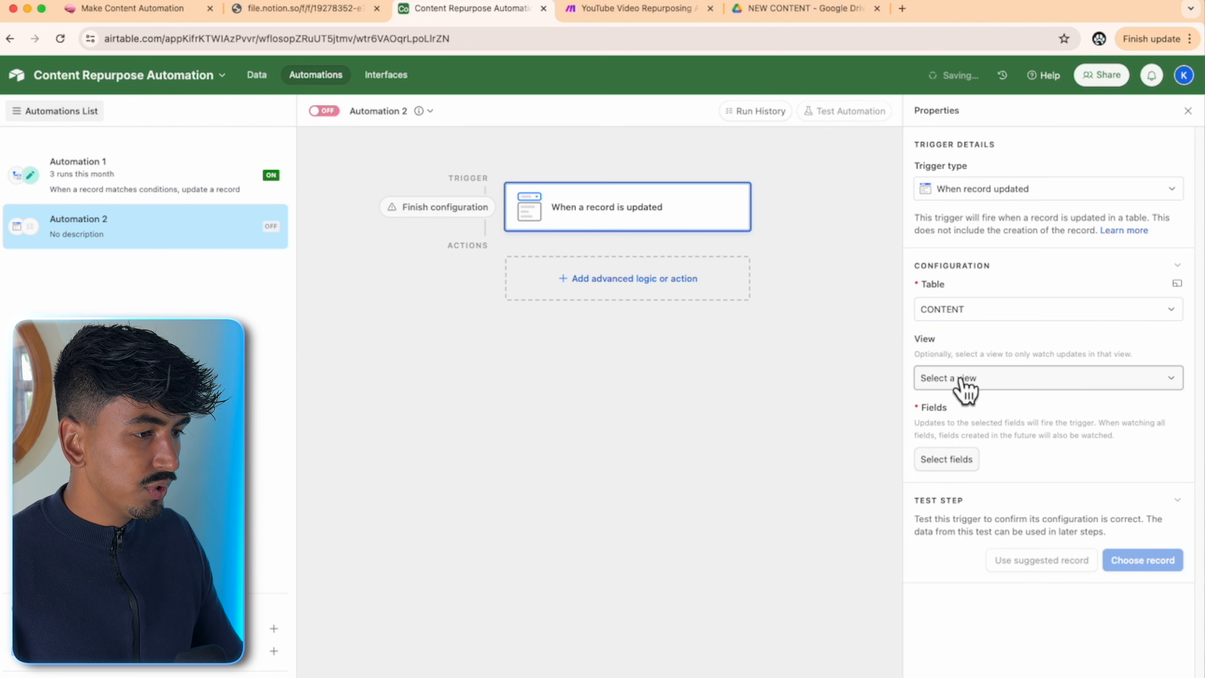
click(967, 463)
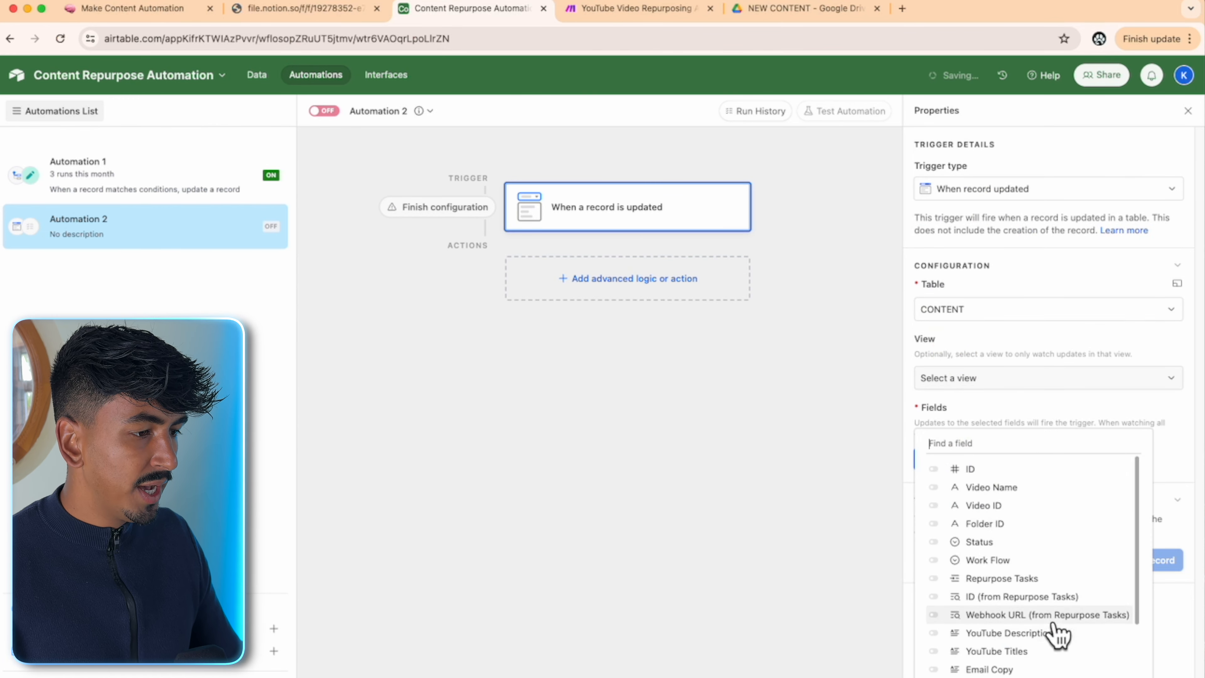
click(1058, 578)
click(1167, 586)
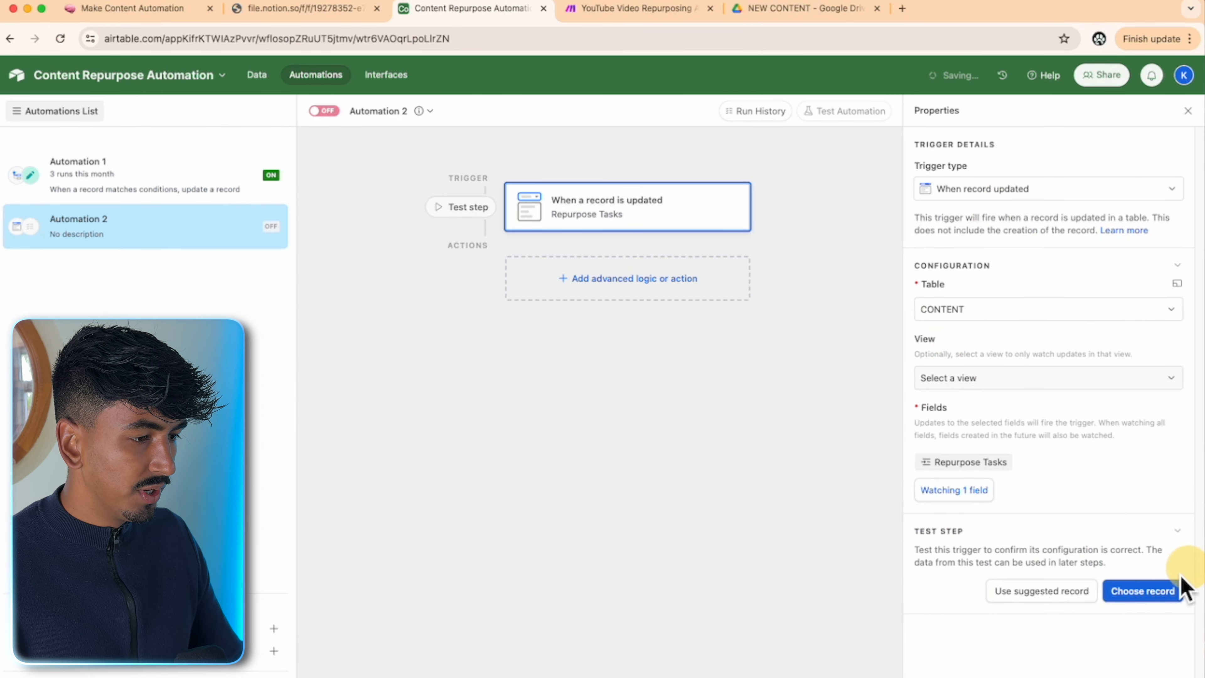
- Test the trigger on a chosen record and add a Run script action
click(1165, 584)
click(665, 282)
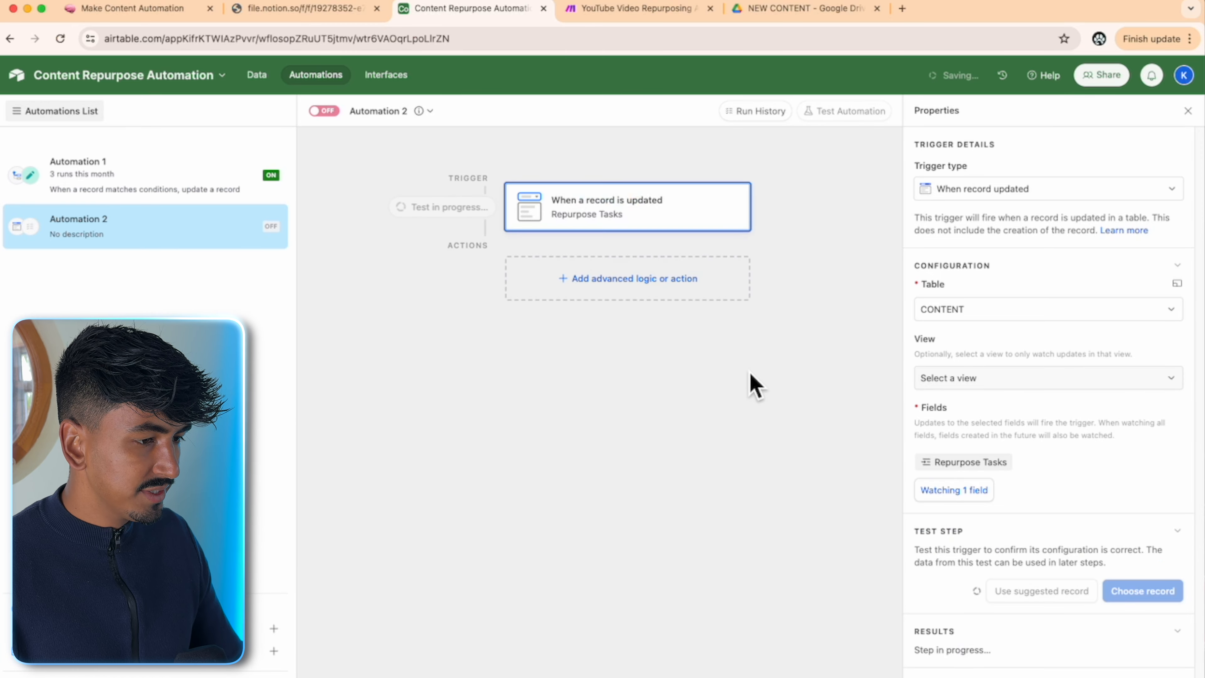
click(589, 285)
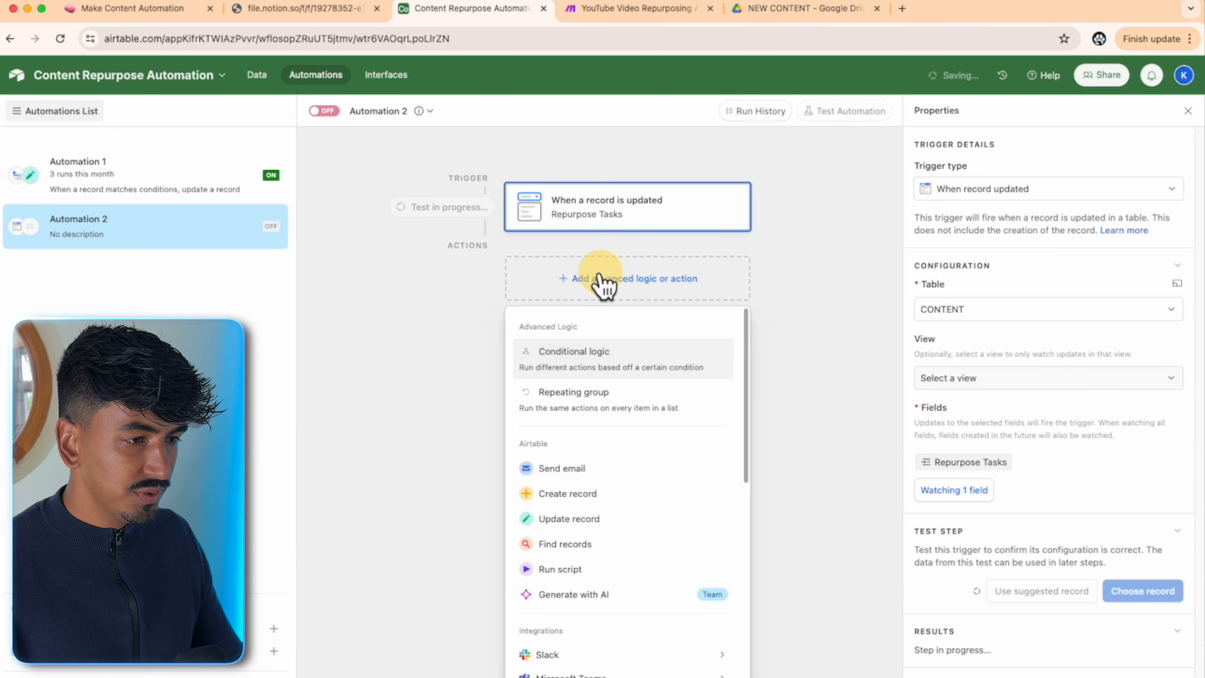
click(612, 572)
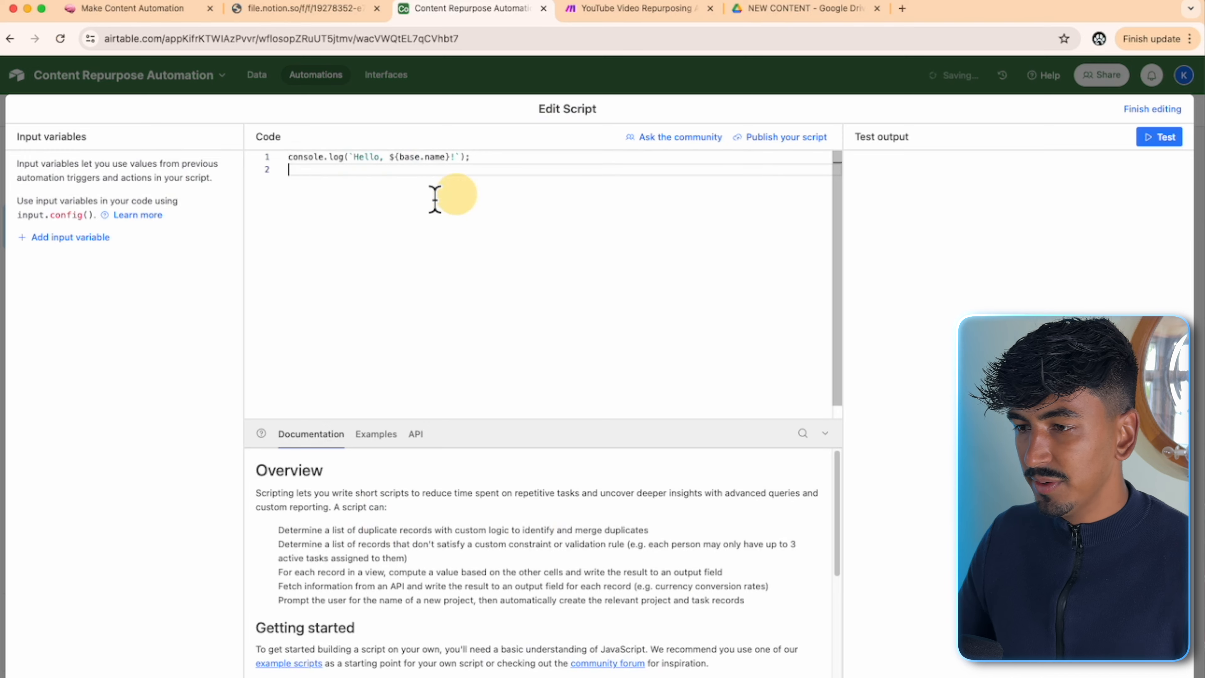
- Replace the starter code with the script from Webhook_Script.txt
drag(435, 198, 282, 167)
key(BackSpace)
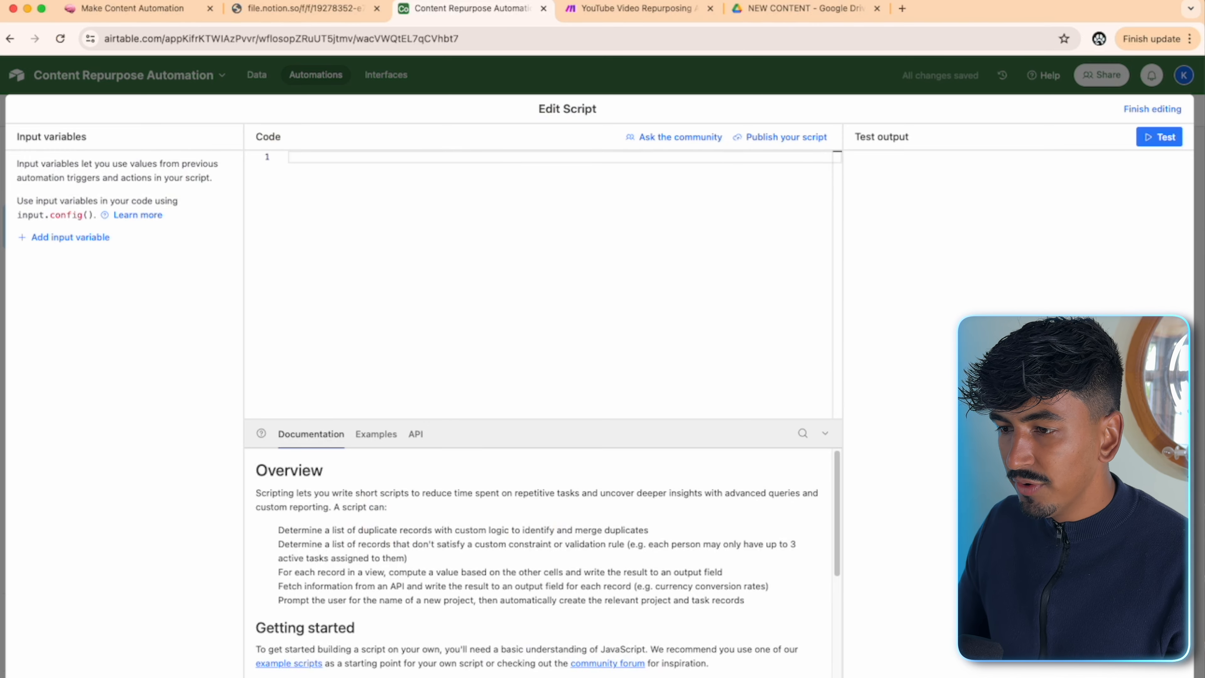
click(160, 15)
click(411, 351)
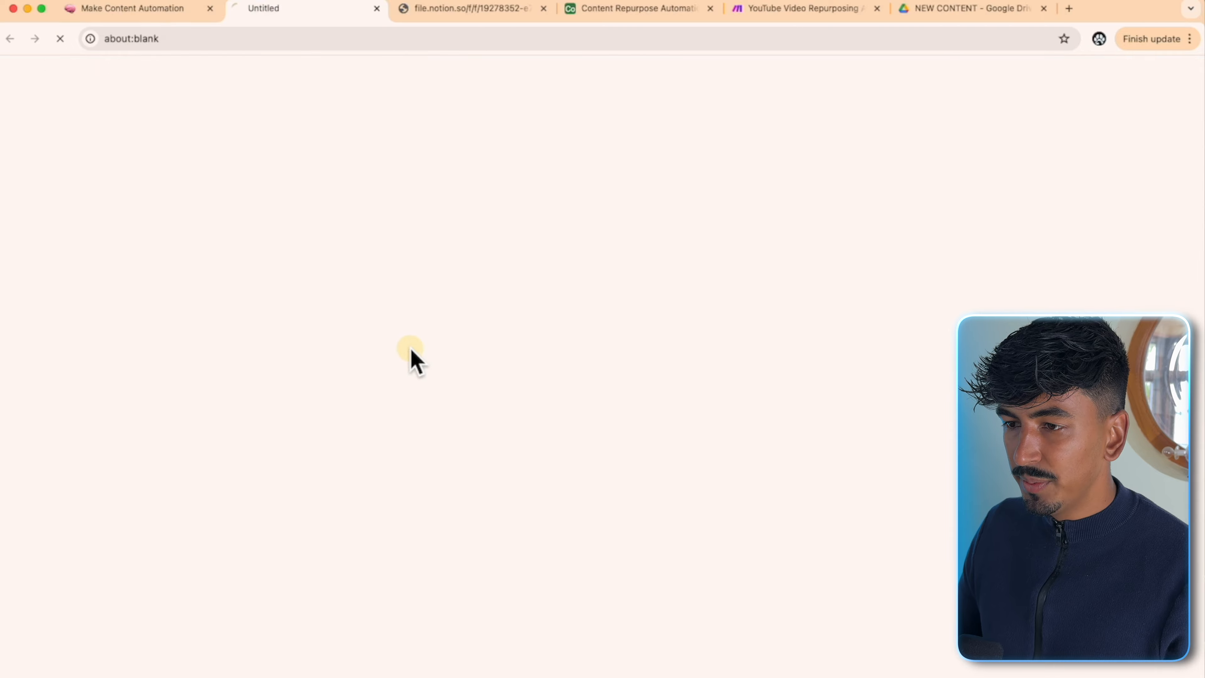
click(544, 8)
drag(213, 181, 2, 76)
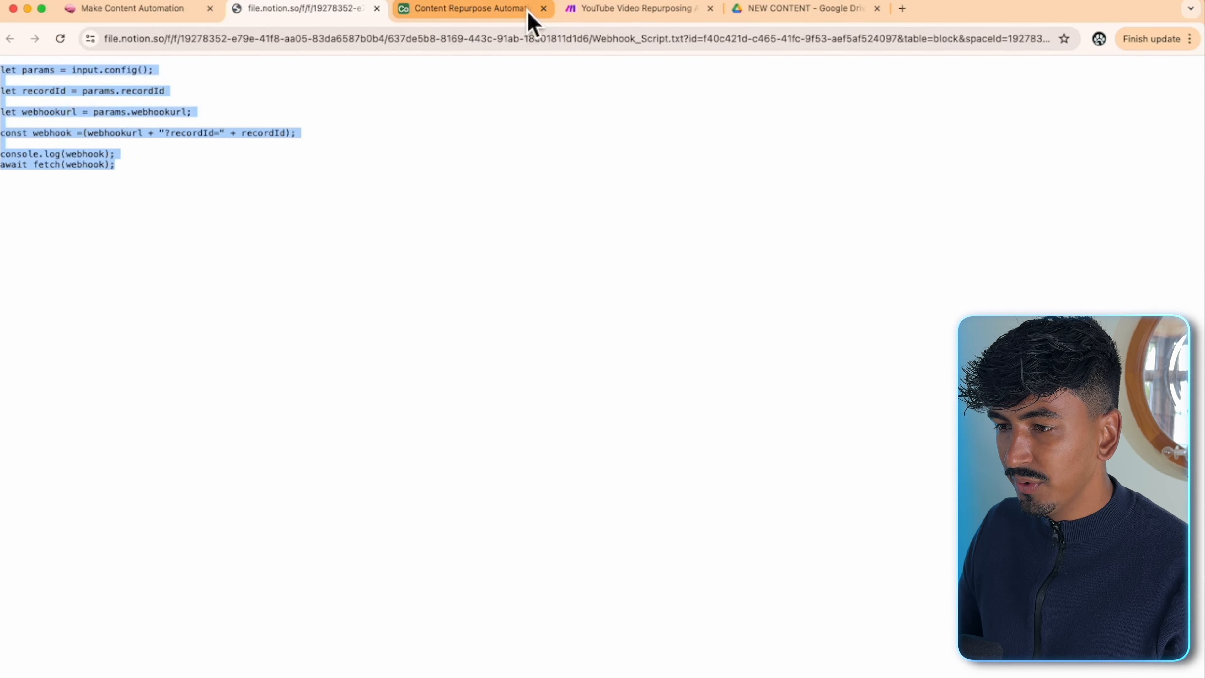
click(493, 11)
text(let params = input.config();  let recordId = params.recordId  let webhookurl = params.webhookurl;  const webhook = (webhookurl + "?recordId=" + recordId);  console.log(webhook); await fetch(webhook);)
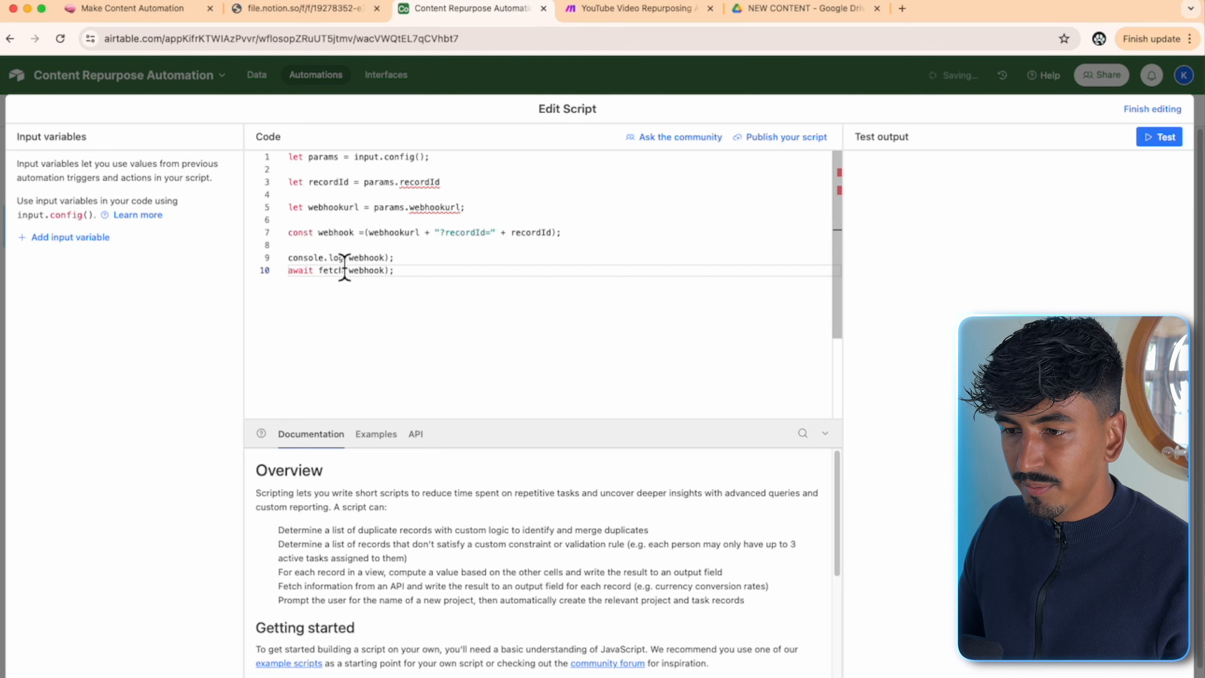
- Add input variable recordId set to the Airtable record ID
click(81, 239)
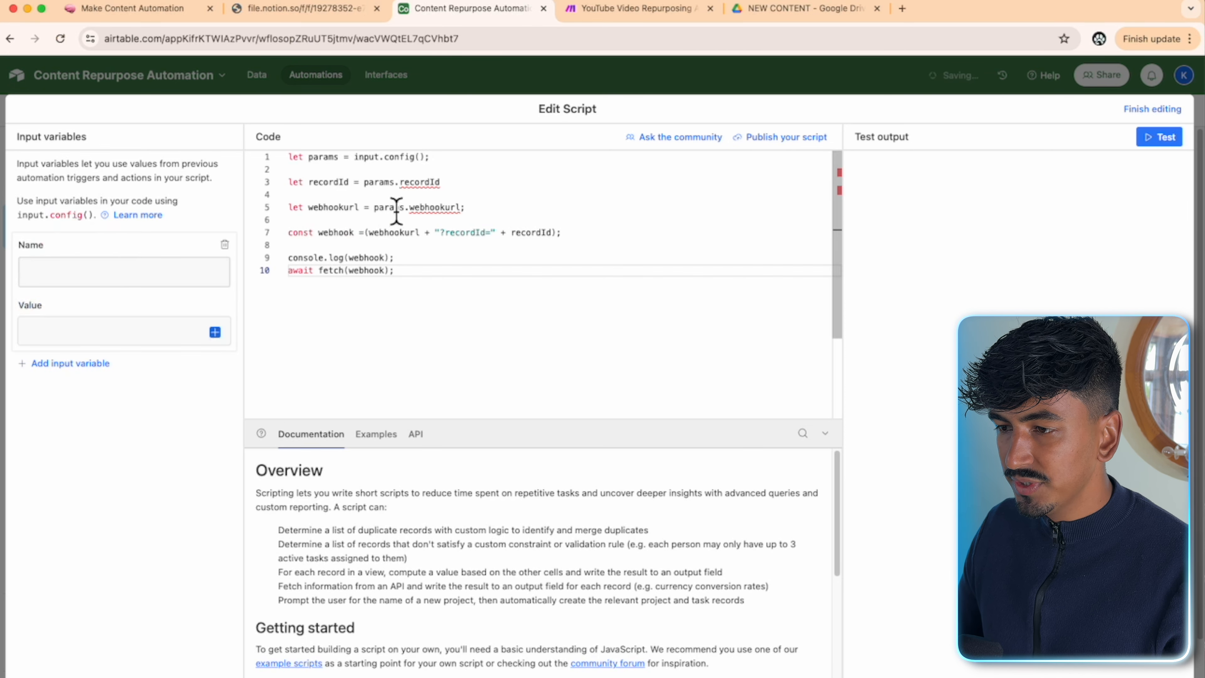
drag(441, 184, 402, 189)
key(super+c)
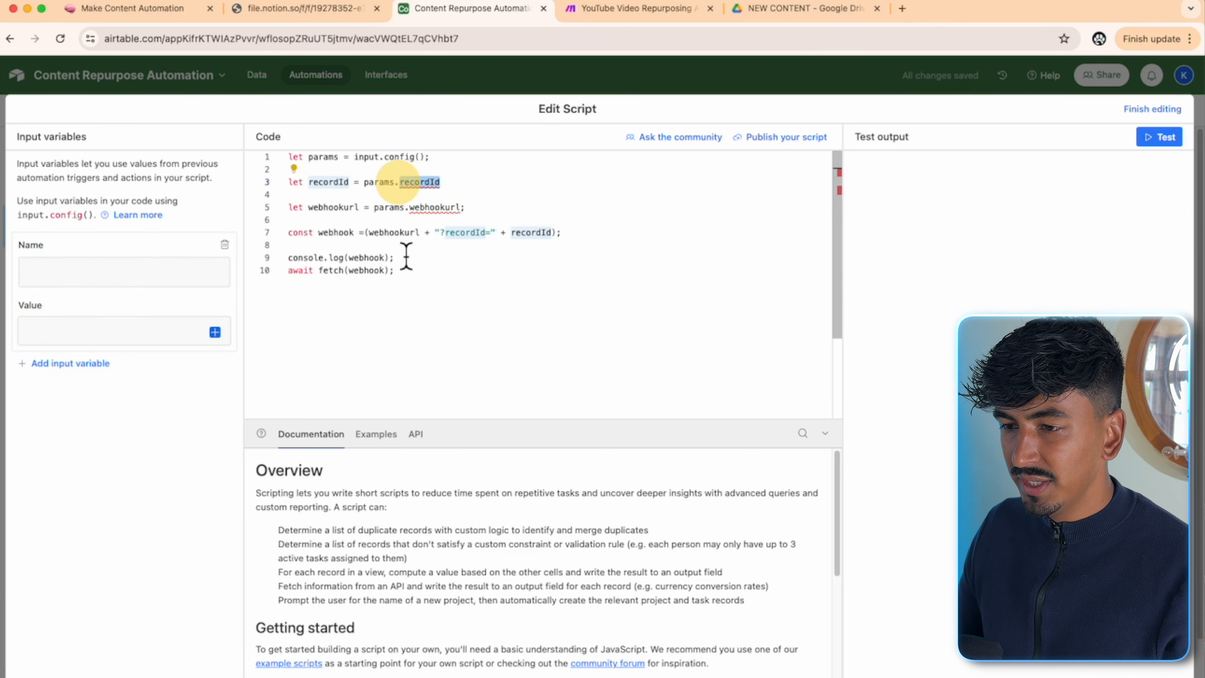
click(154, 276)
key(super+v)
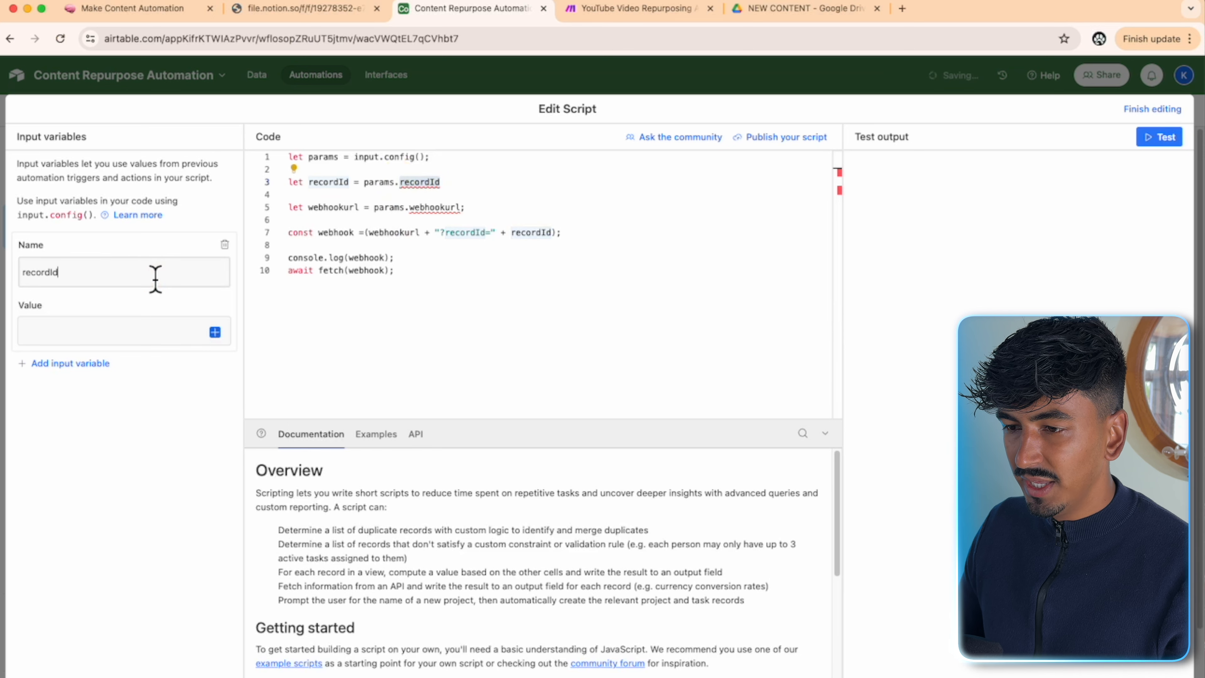
click(226, 338)
click(216, 333)
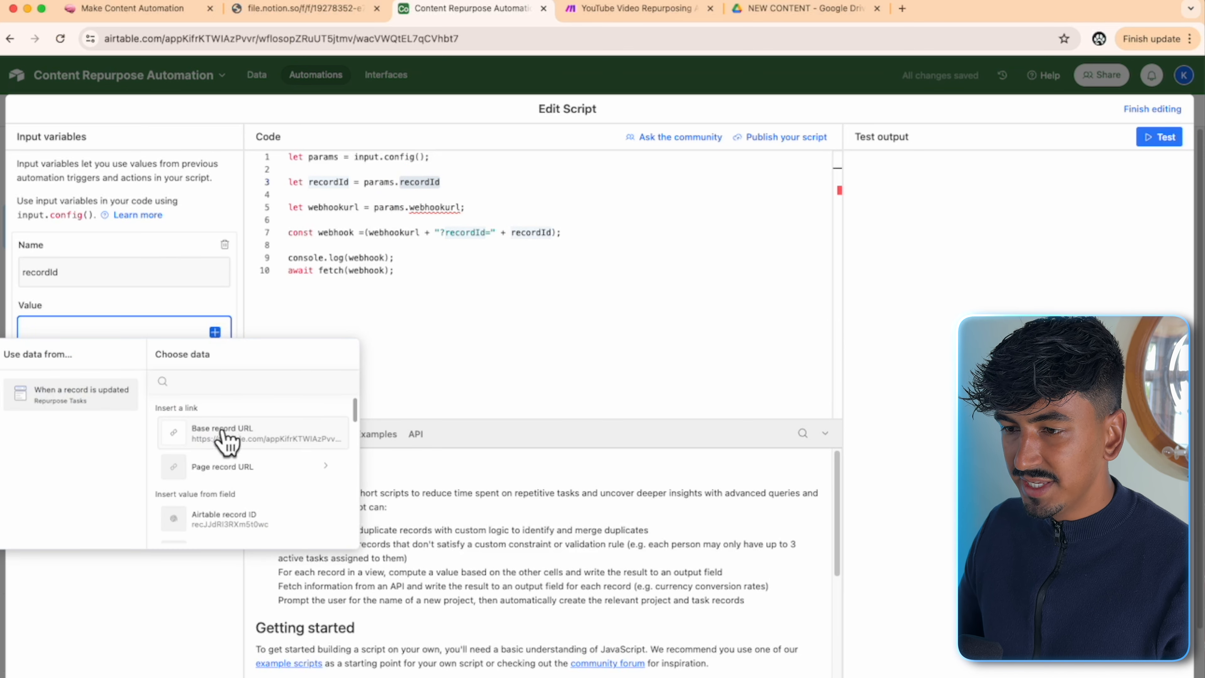
click(223, 512)
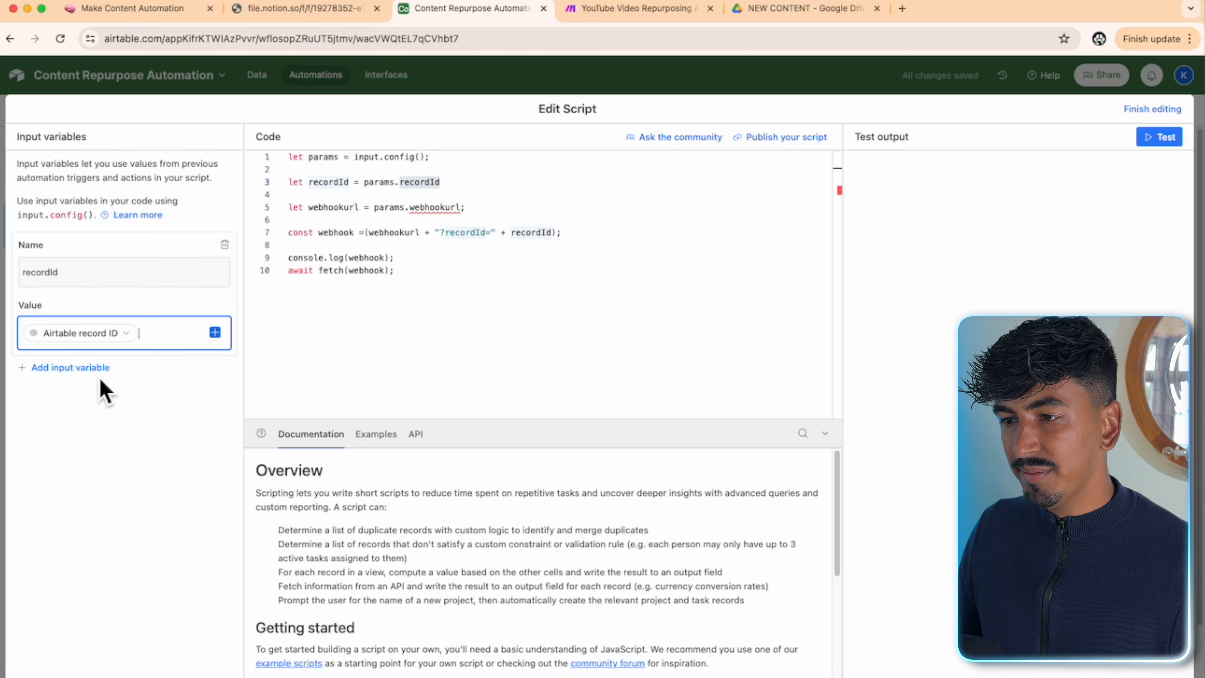
- Add input variable webhookurl set to the Webhook URL value, then test the script
click(82, 369)
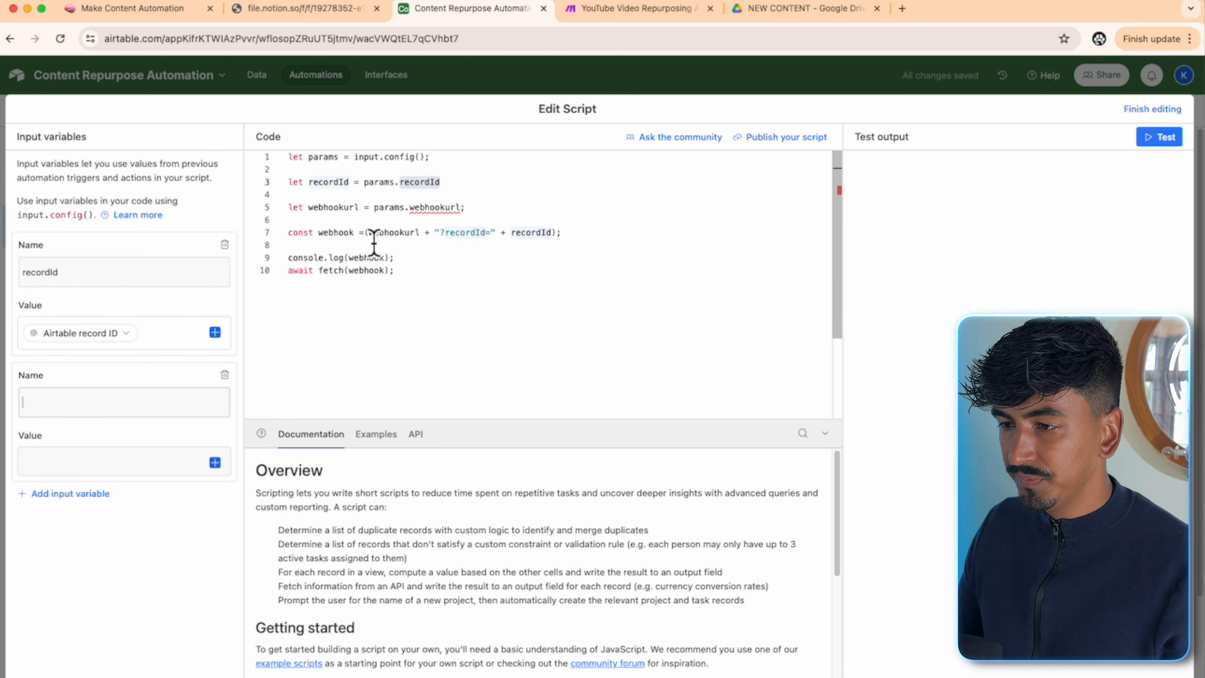
drag(370, 244, 424, 266)
click(89, 403)
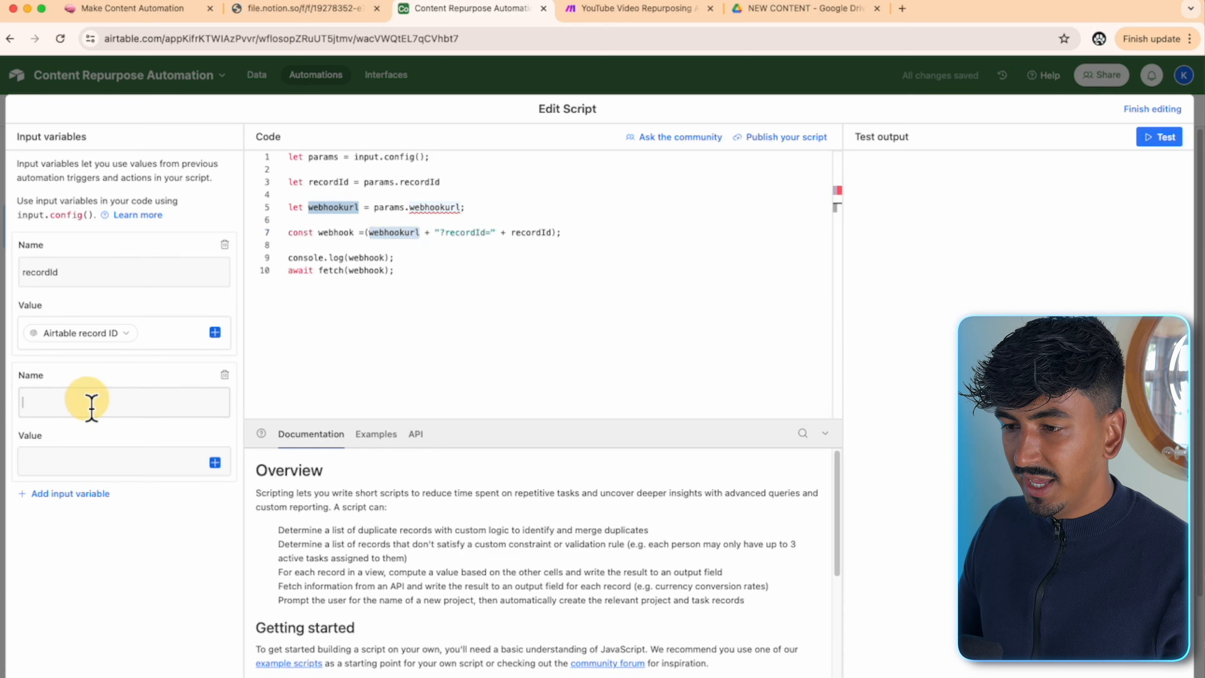
text(webhookurl)
click(215, 463)
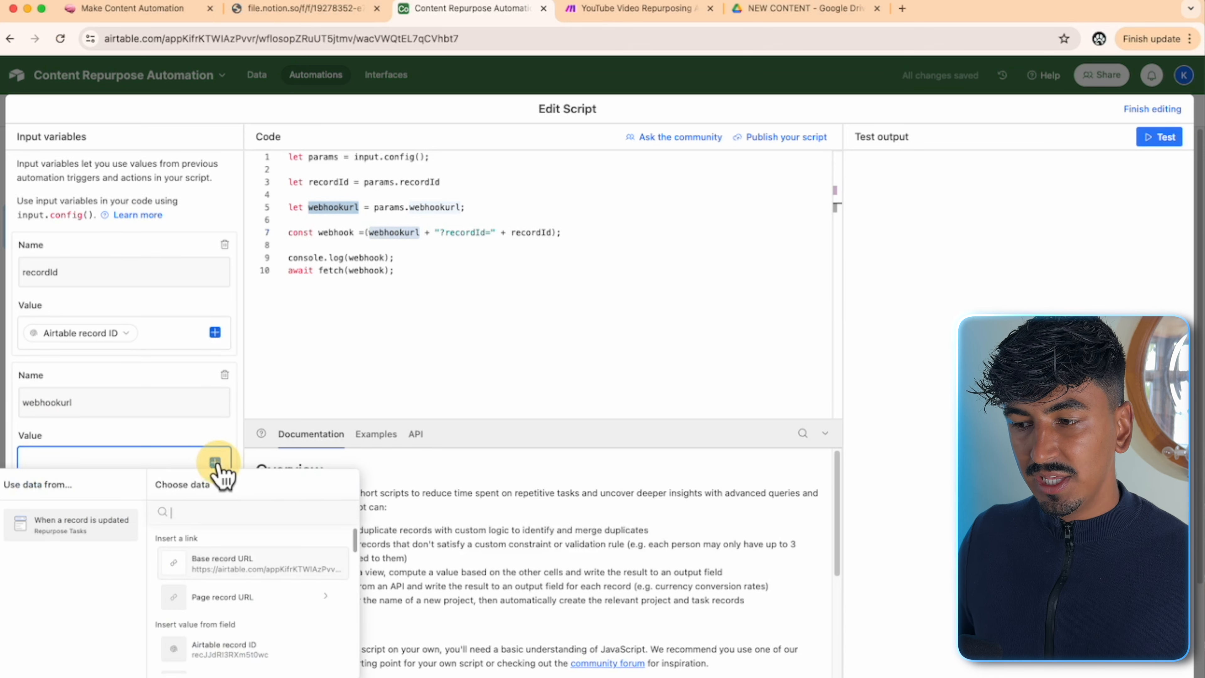
scroll(273, 581, down, 6)
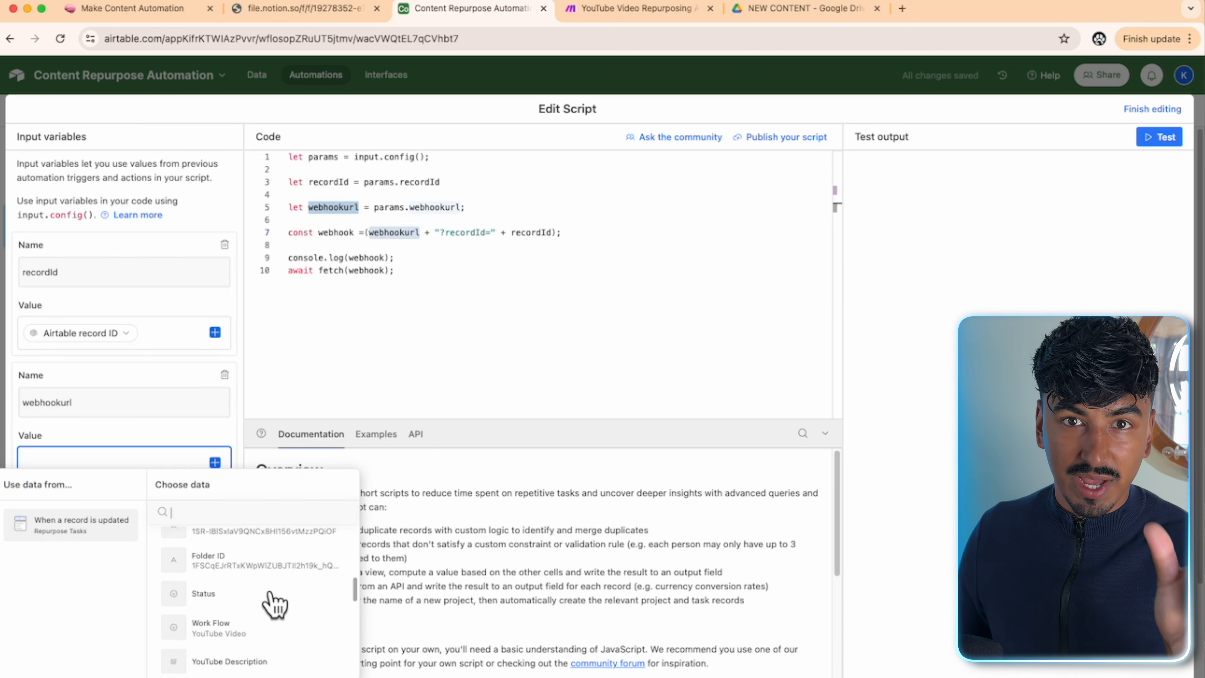
scroll(273, 604, down, 10)
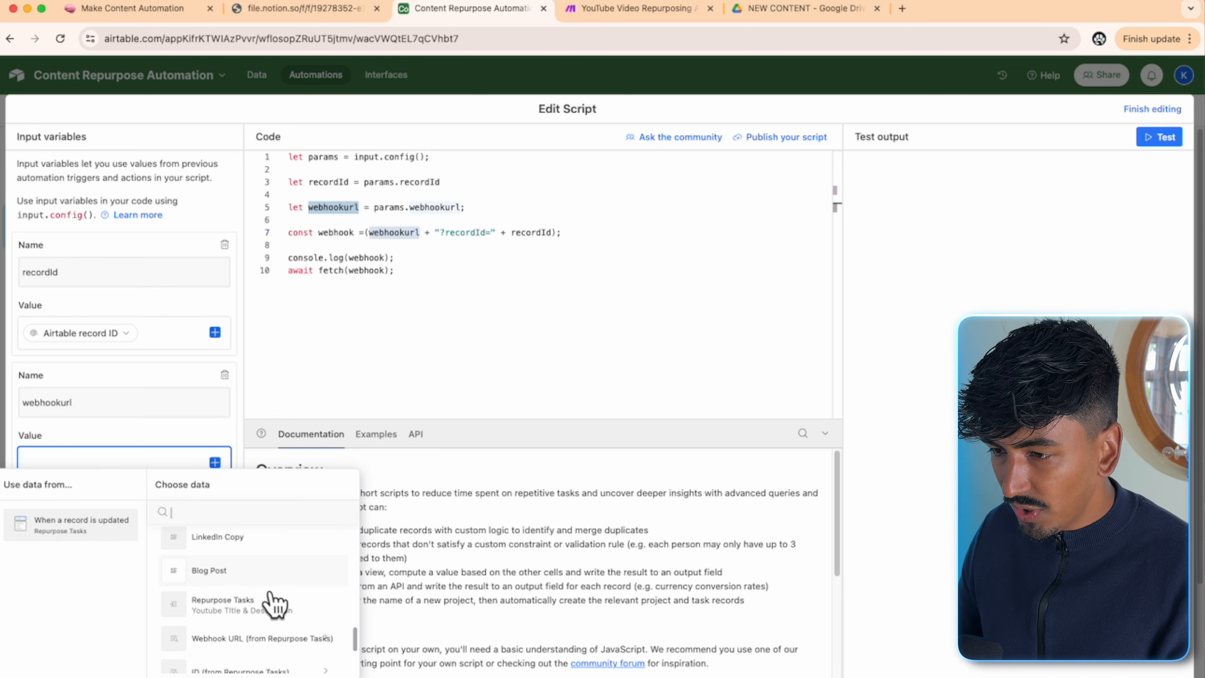
click(273, 541)
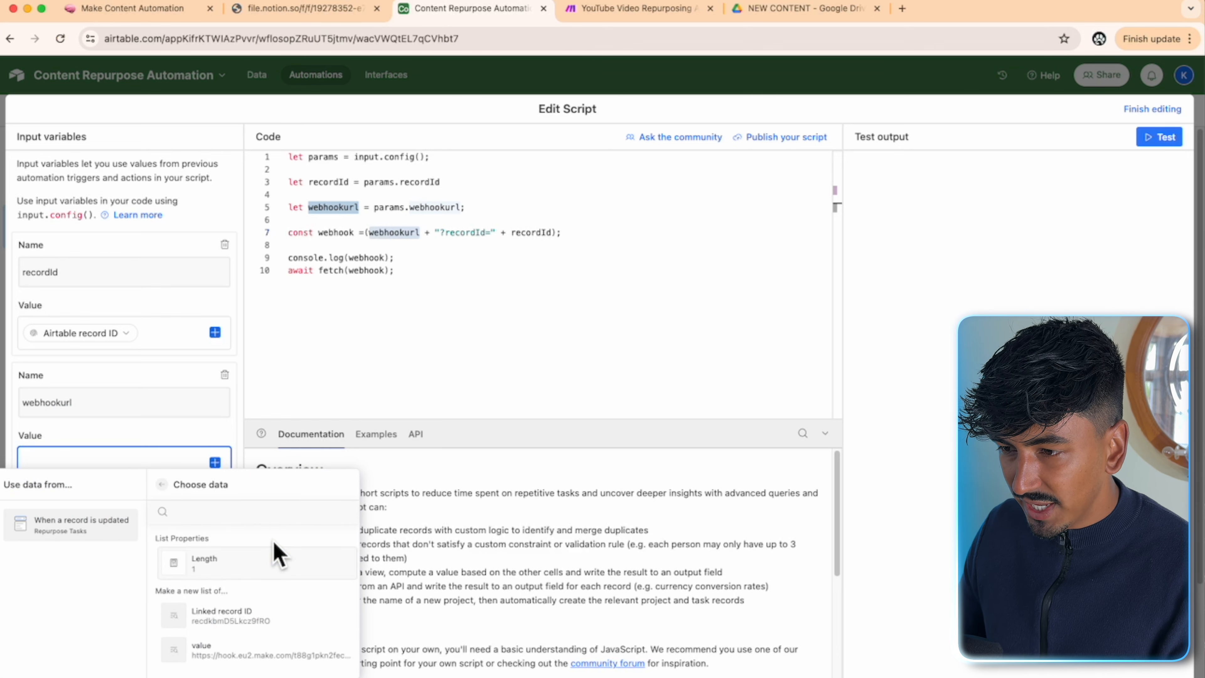
click(236, 648)
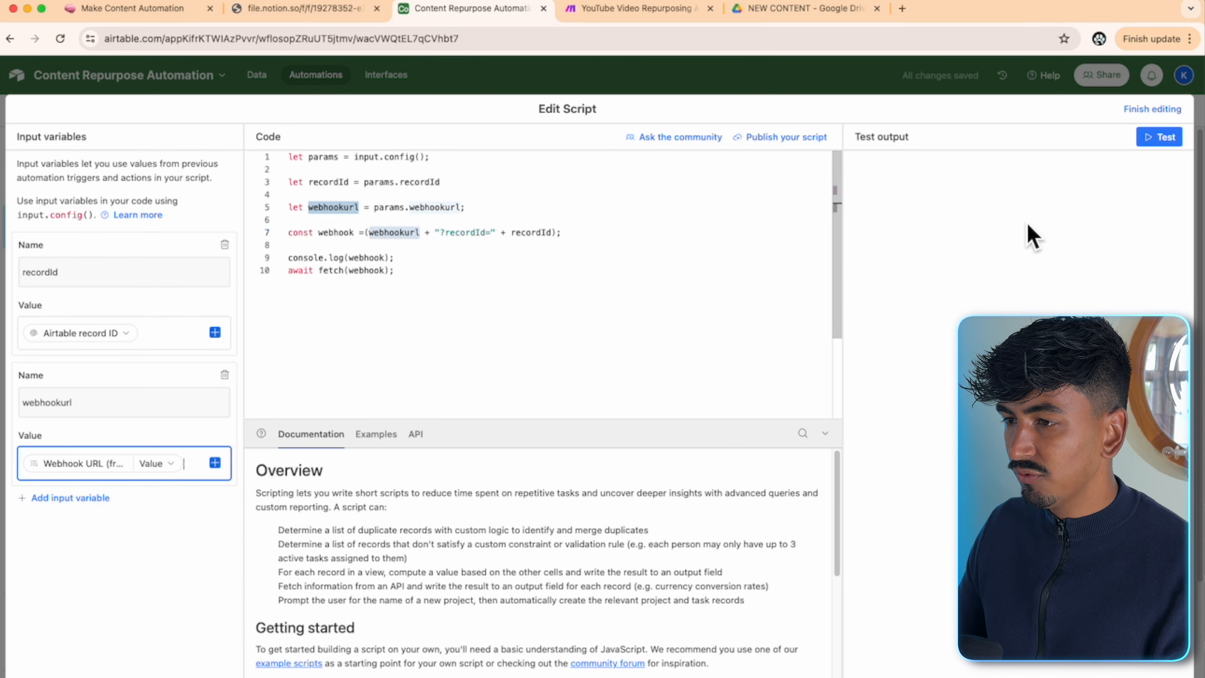
click(1168, 138)
click(678, 13)
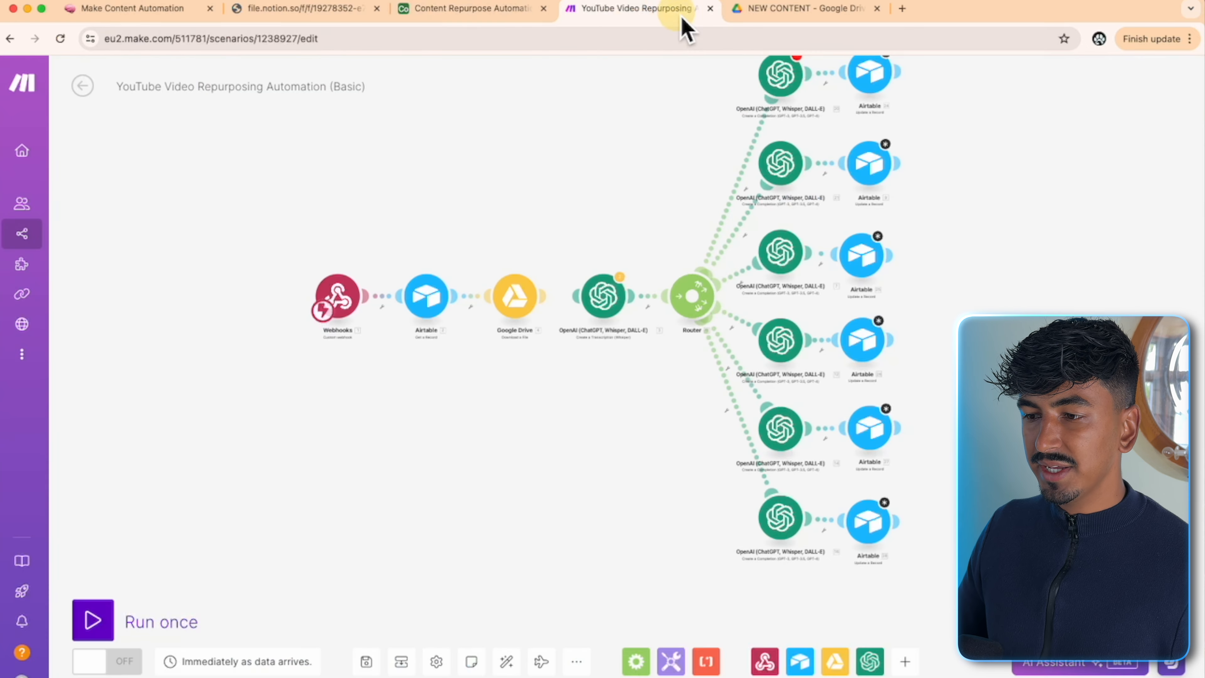
- Run the Make scenario once to catch the Airtable script's webhook call
click(111, 622)
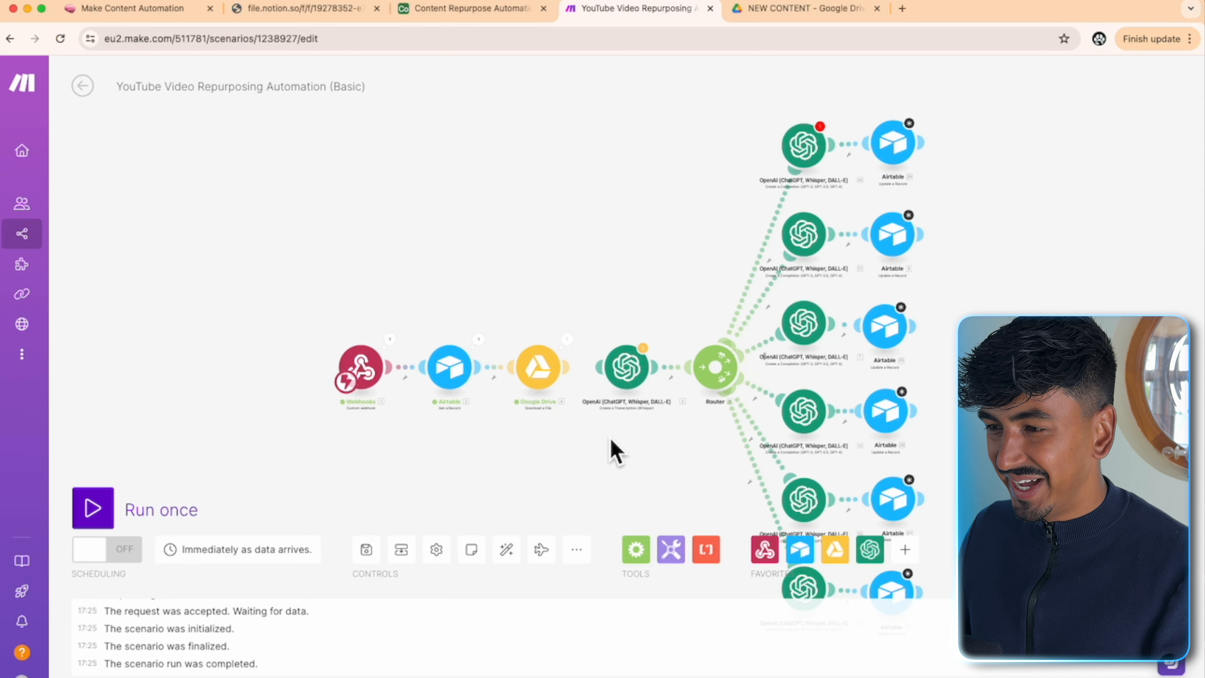
scroll(612, 451, up, 3)
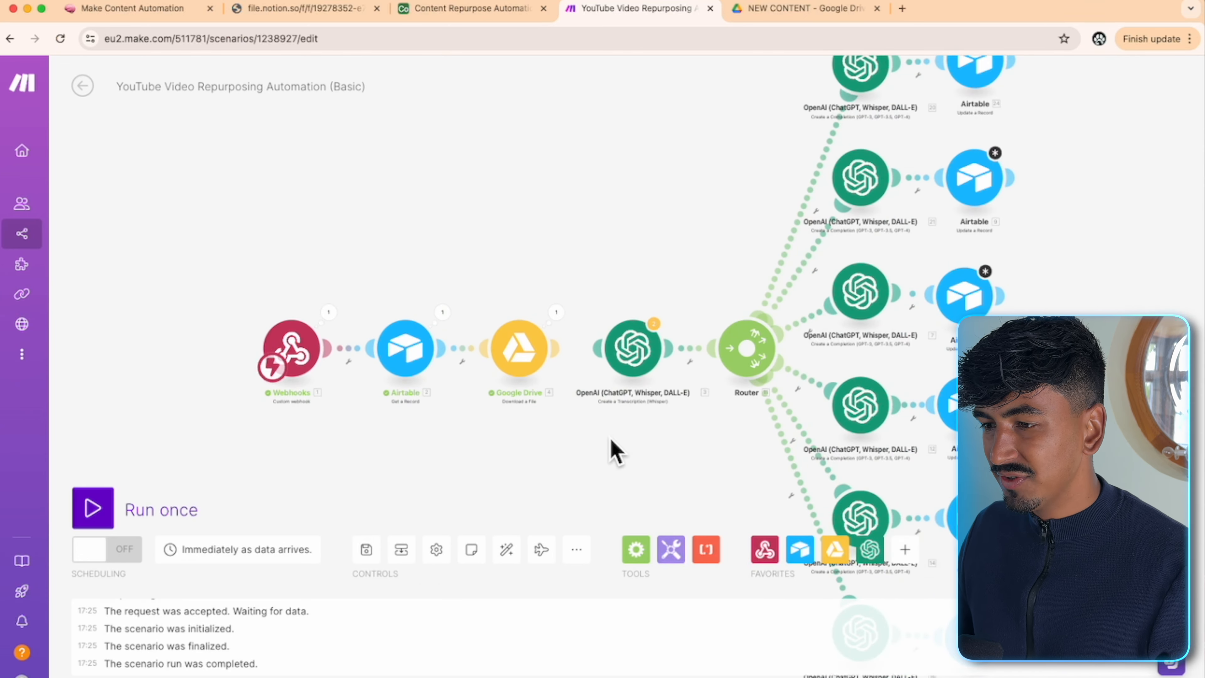
click(489, 10)
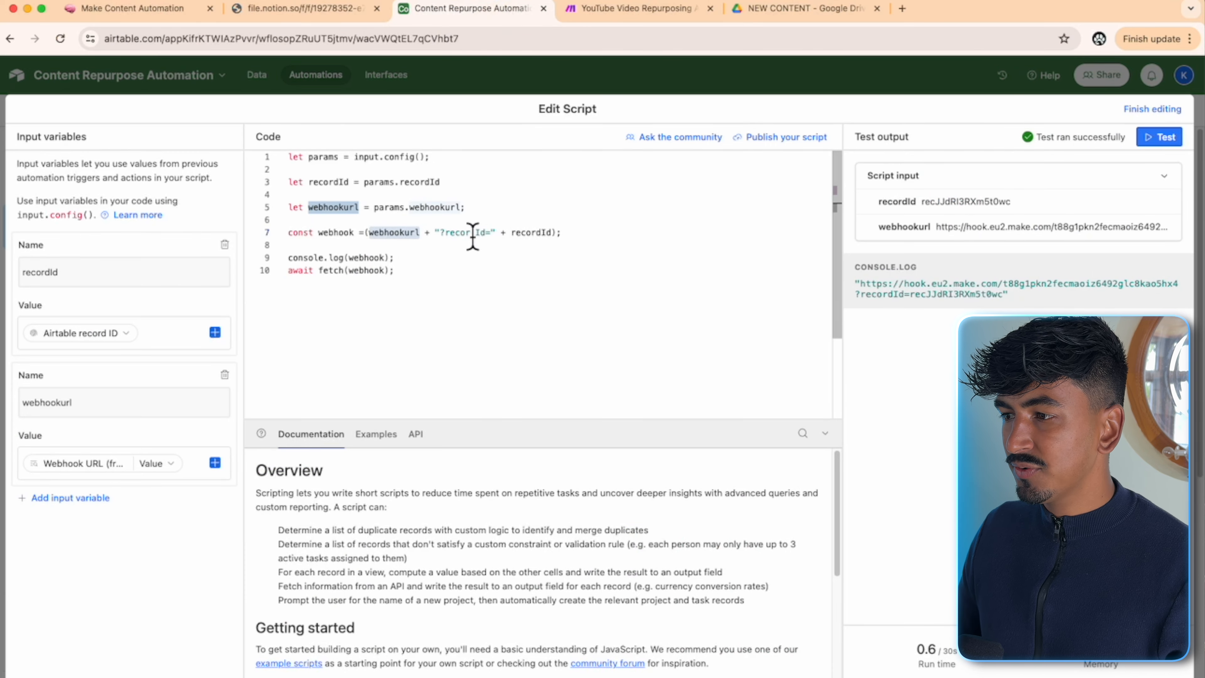
- Close the script editor, switch Automation 2 on, and open the CONTENT table
click(1176, 110)
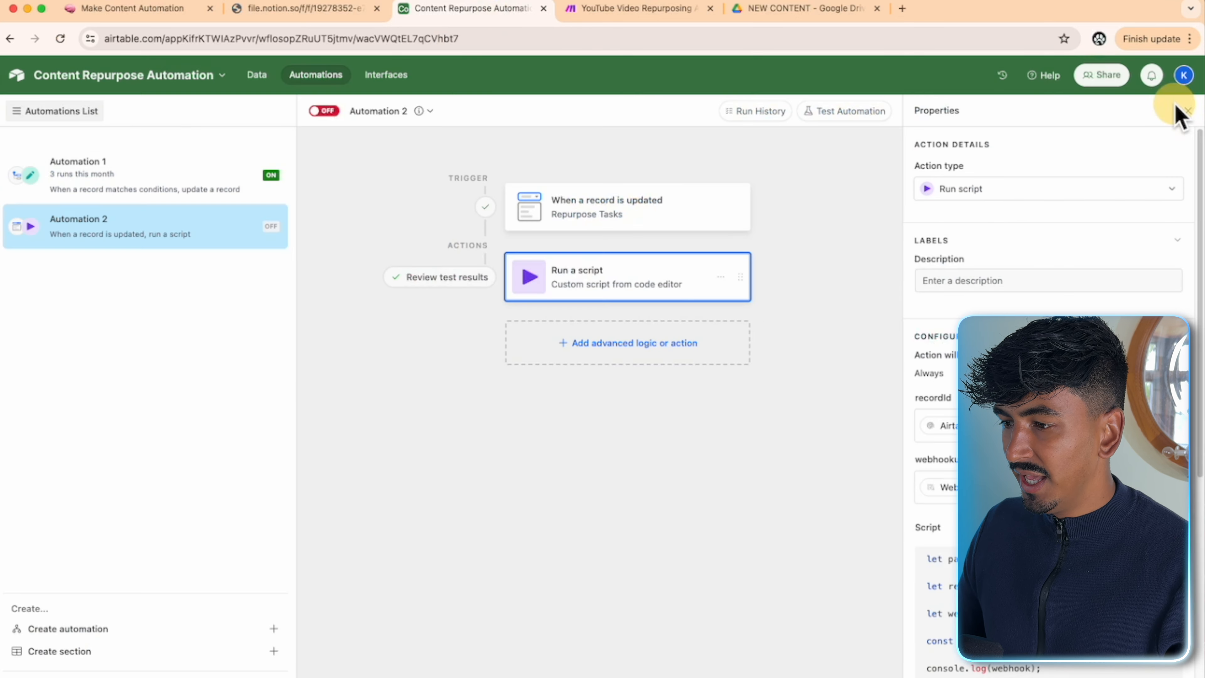
scroll(1049, 380, down, 2)
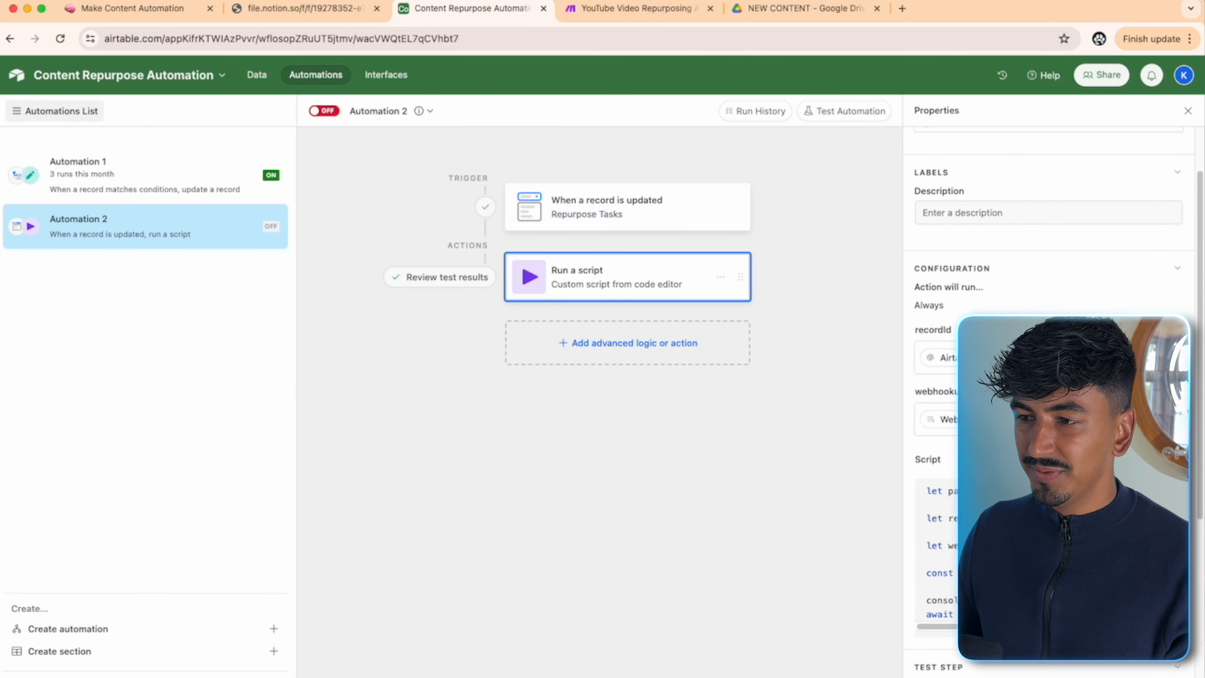
scroll(1049, 380, up, 2)
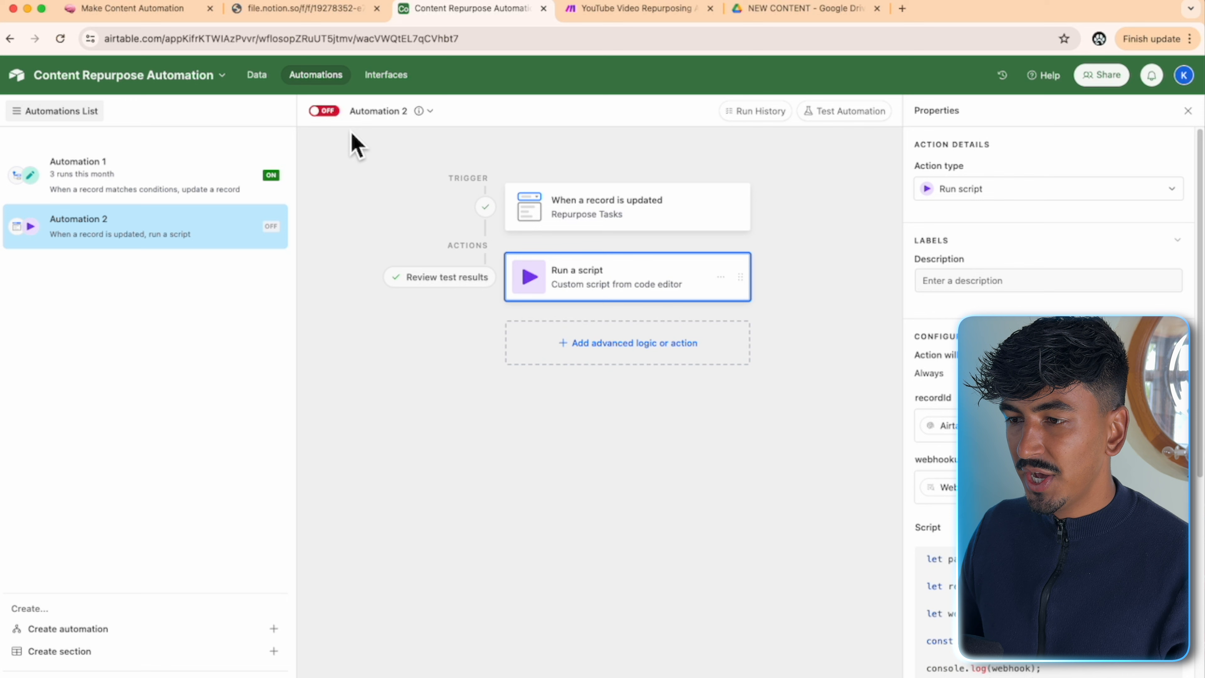
click(325, 111)
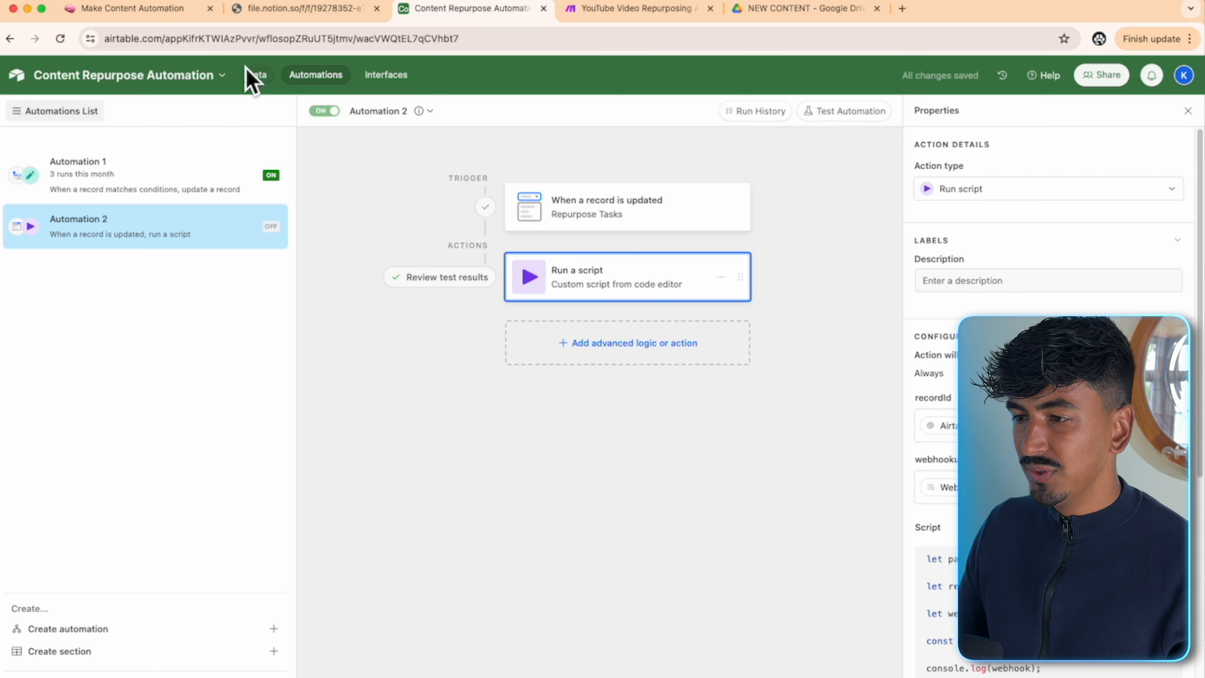
click(257, 76)
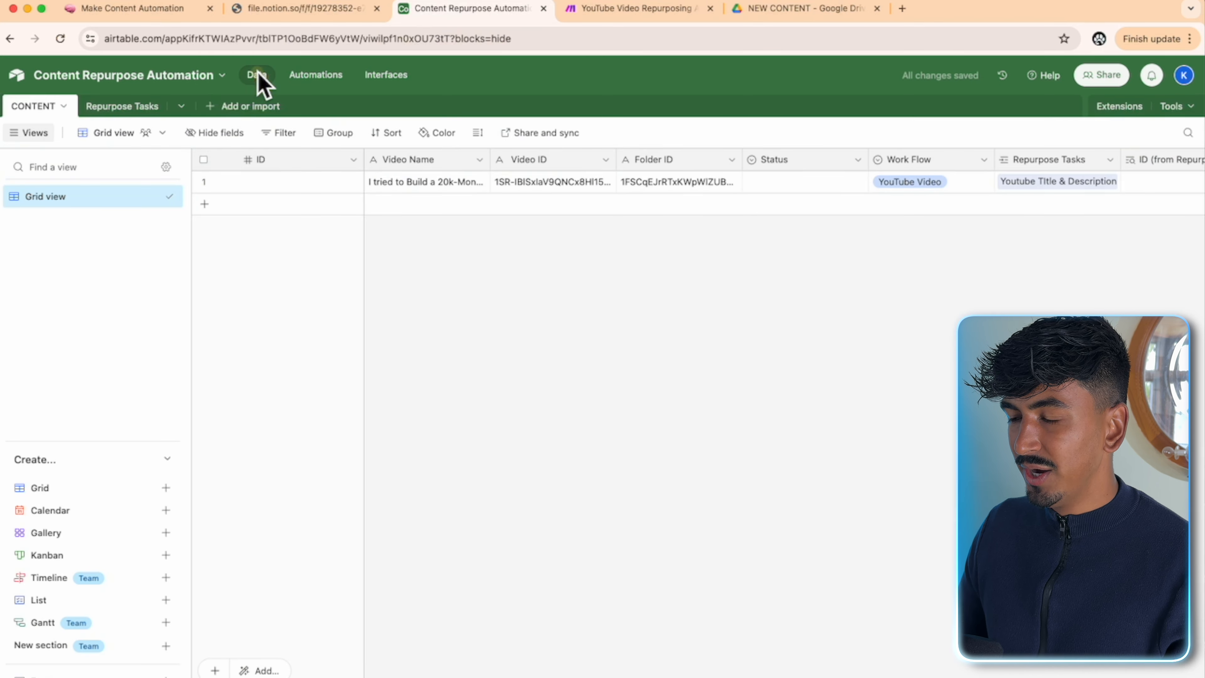
- Clear row 1's Work Flow and unlink its Youtube Title & Description task
click(947, 183)
click(949, 183)
click(910, 232)
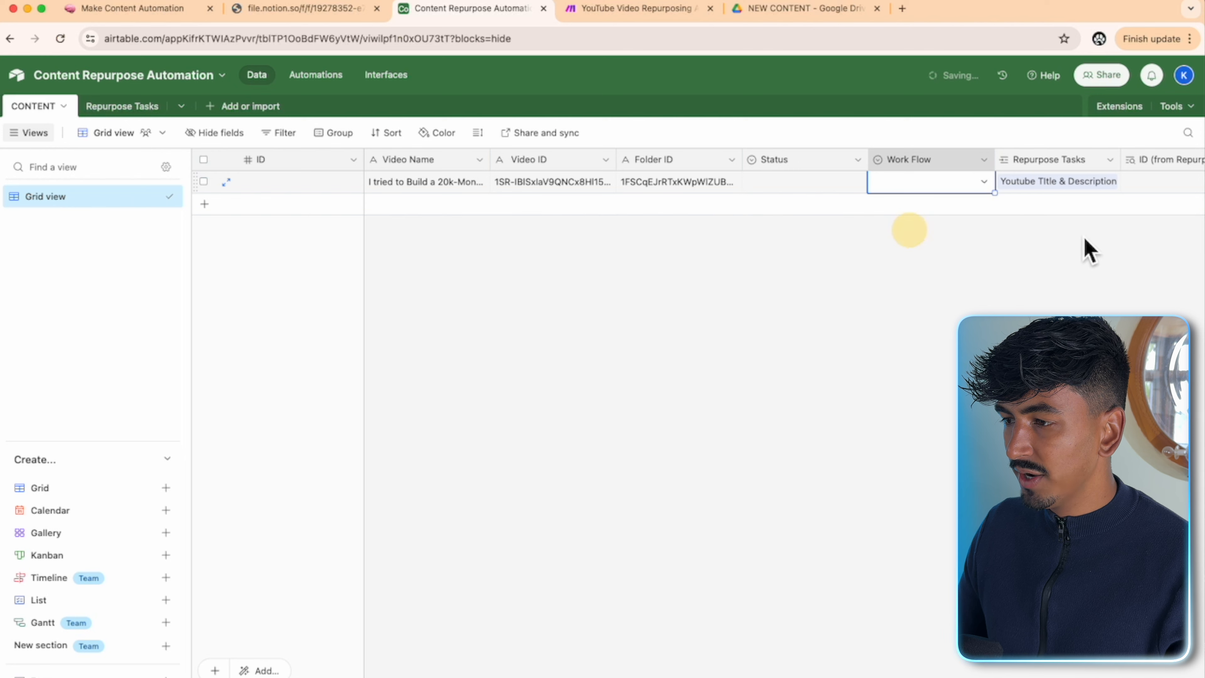
click(1094, 189)
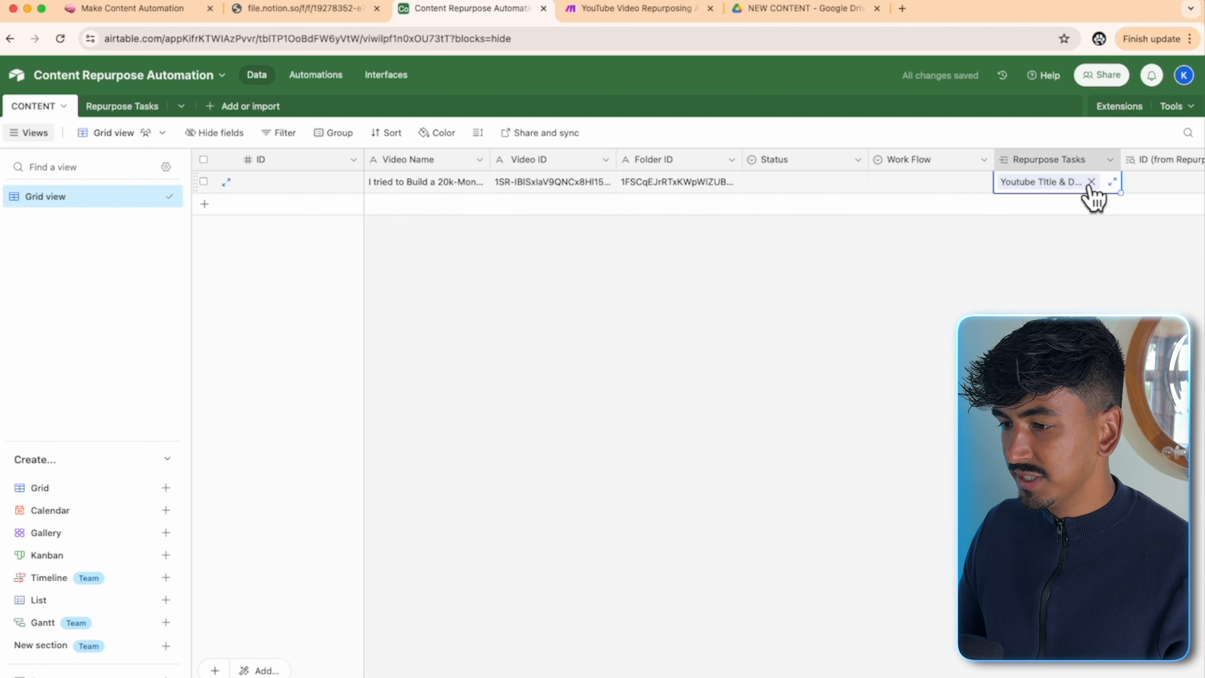
click(1091, 182)
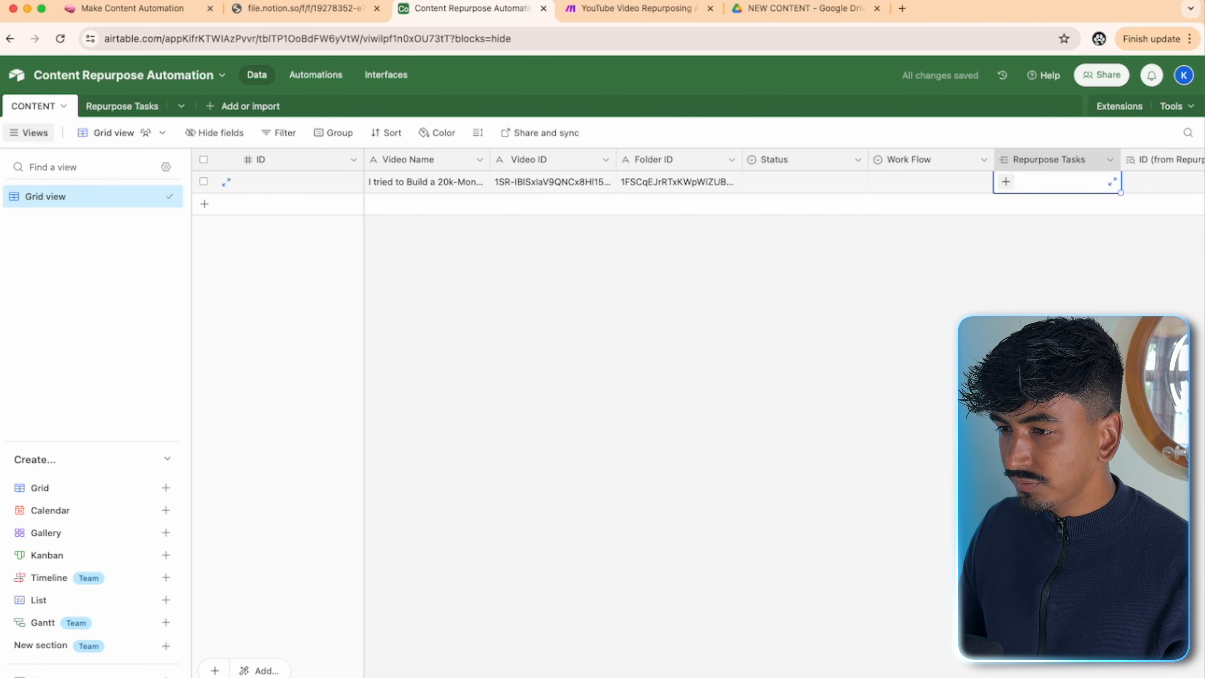
scroll(802, 660, right, 10)
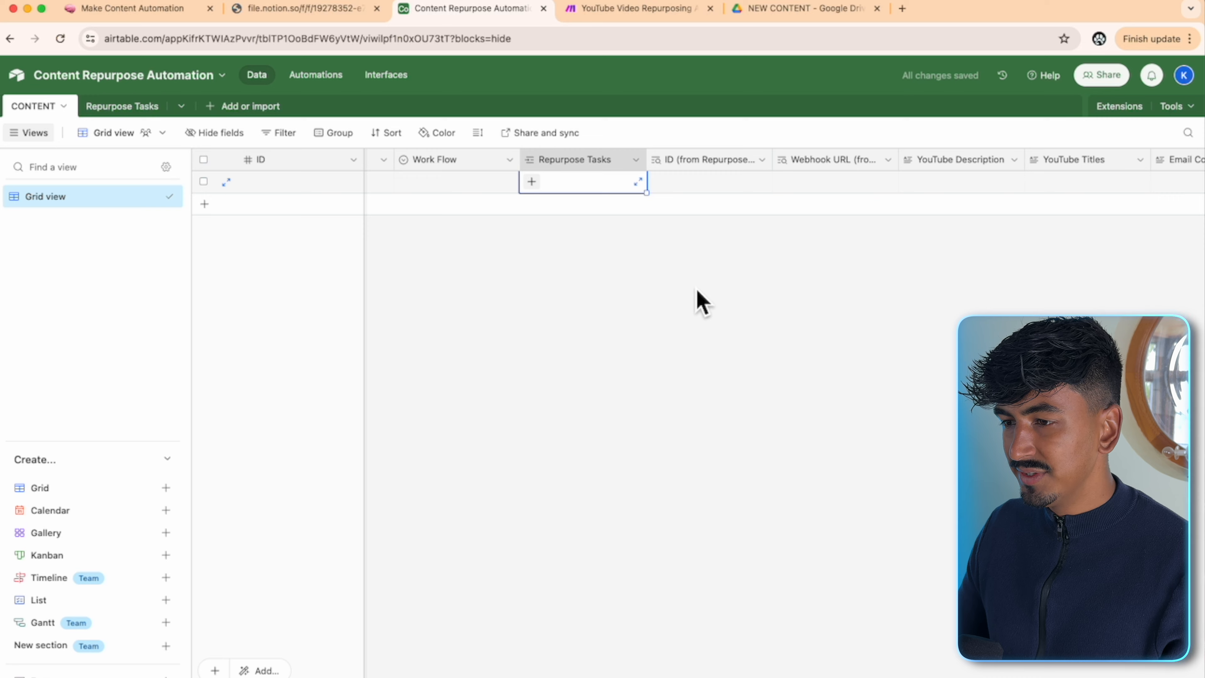
- Start a Make test run, then set row 1's Work Flow to YouTube Video
click(624, 17)
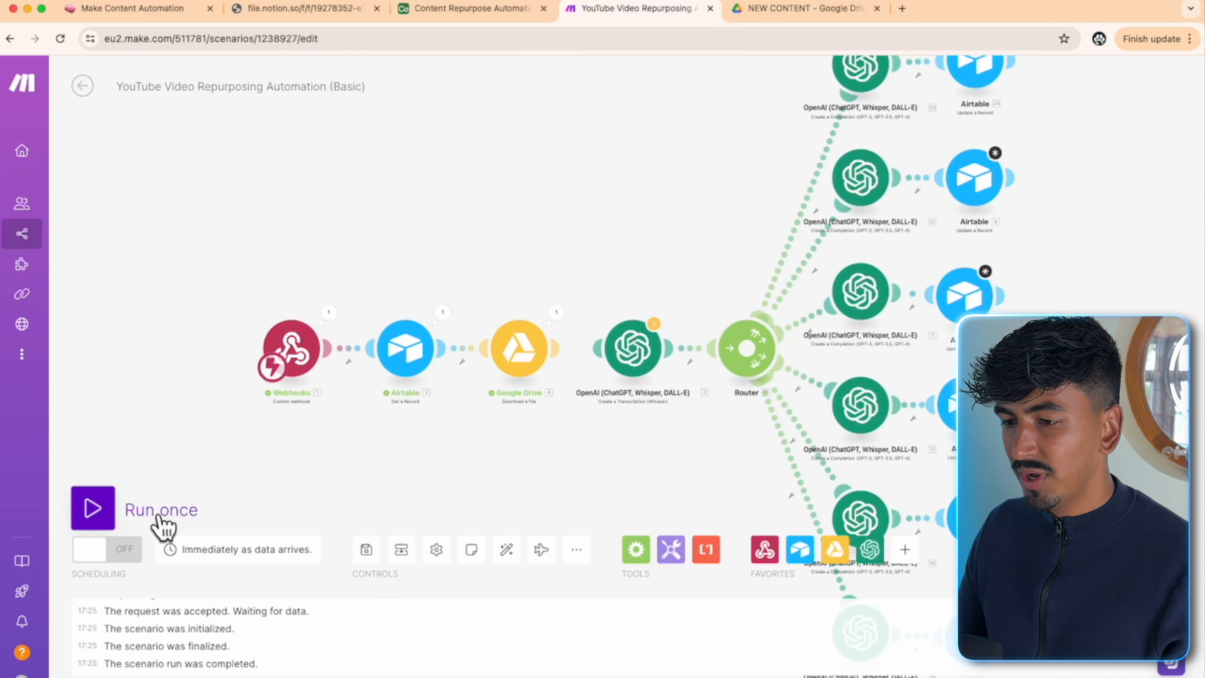
click(95, 510)
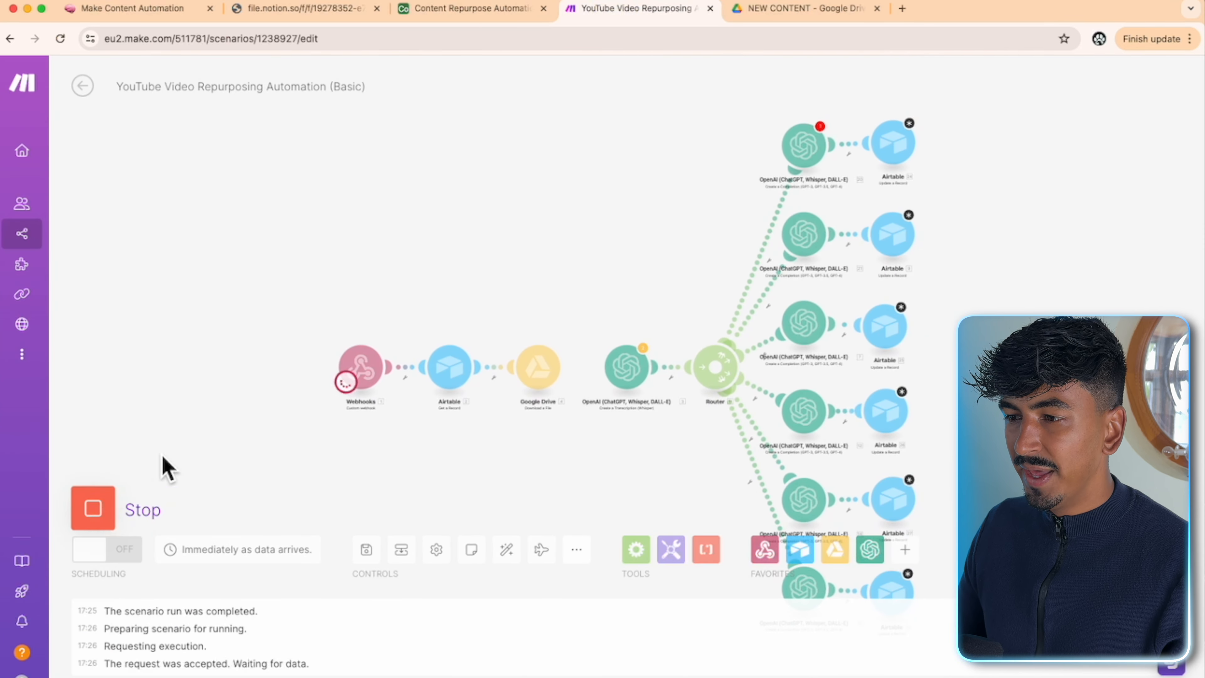
click(465, 17)
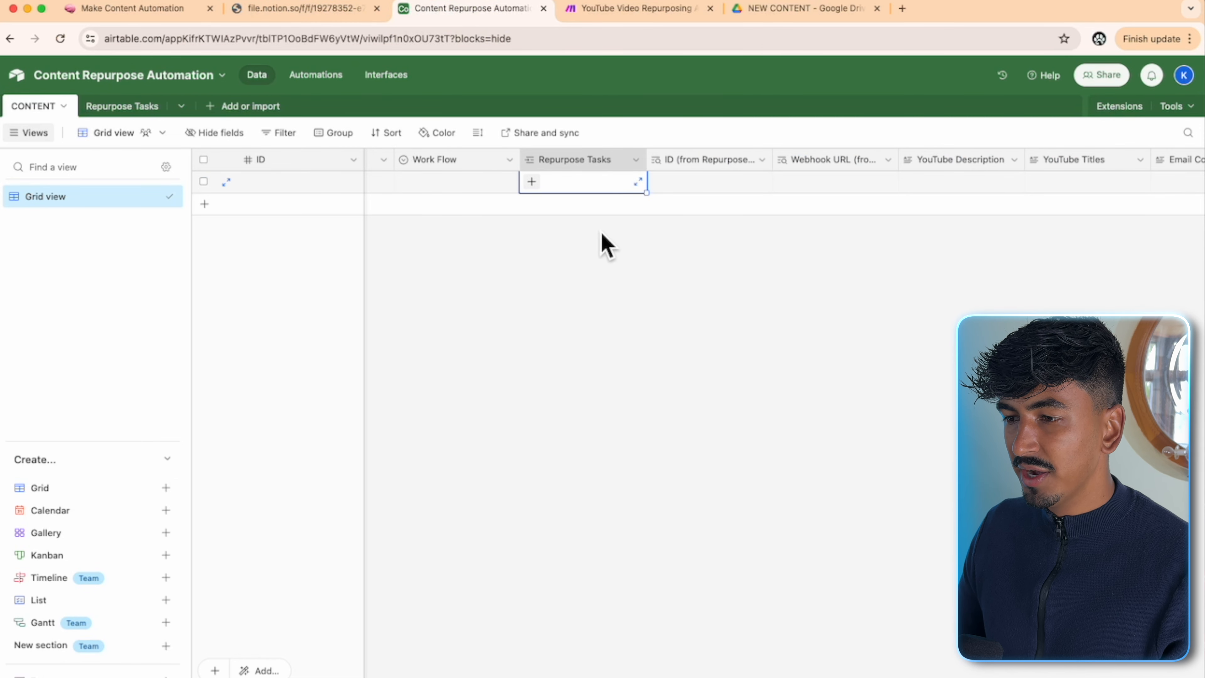
click(494, 185)
click(507, 183)
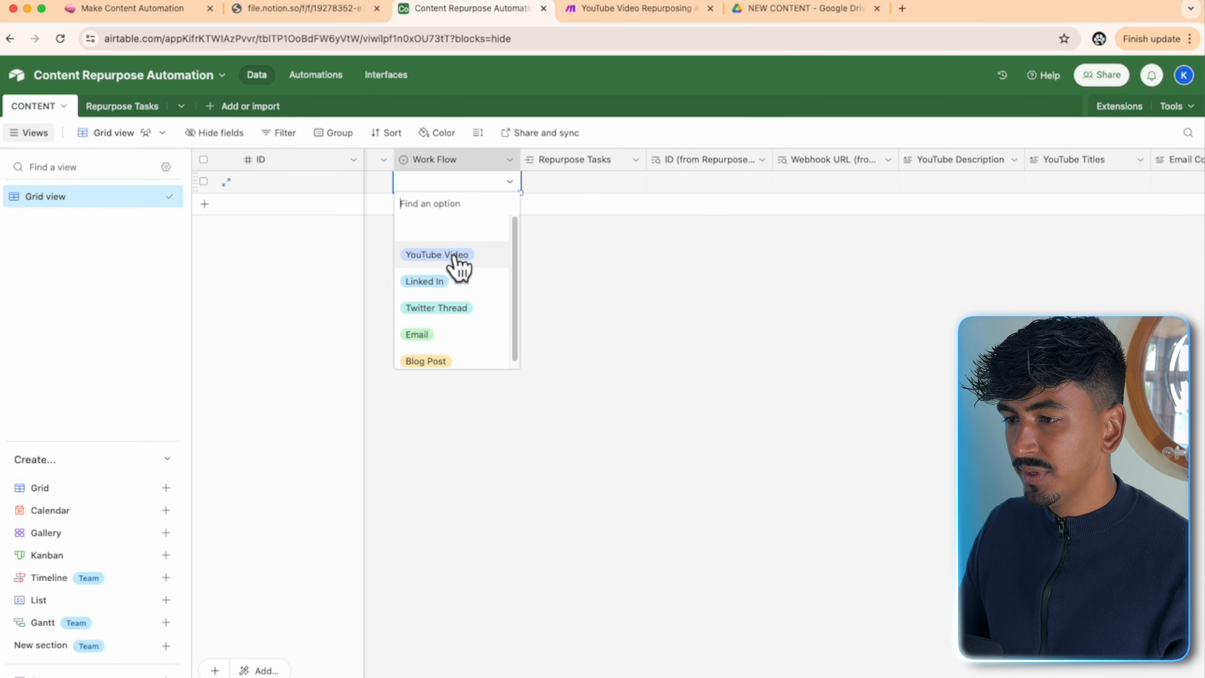
click(455, 256)
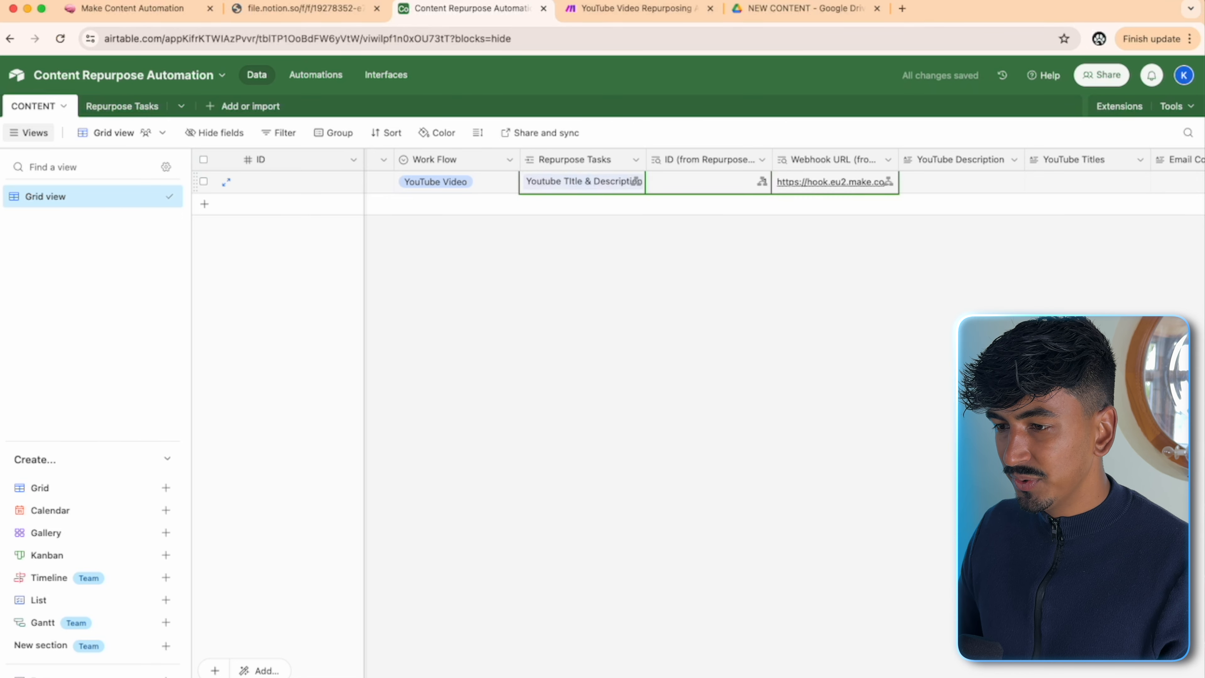
- Watch the run complete through the webhook, Airtable and Drive steps
click(618, 8)
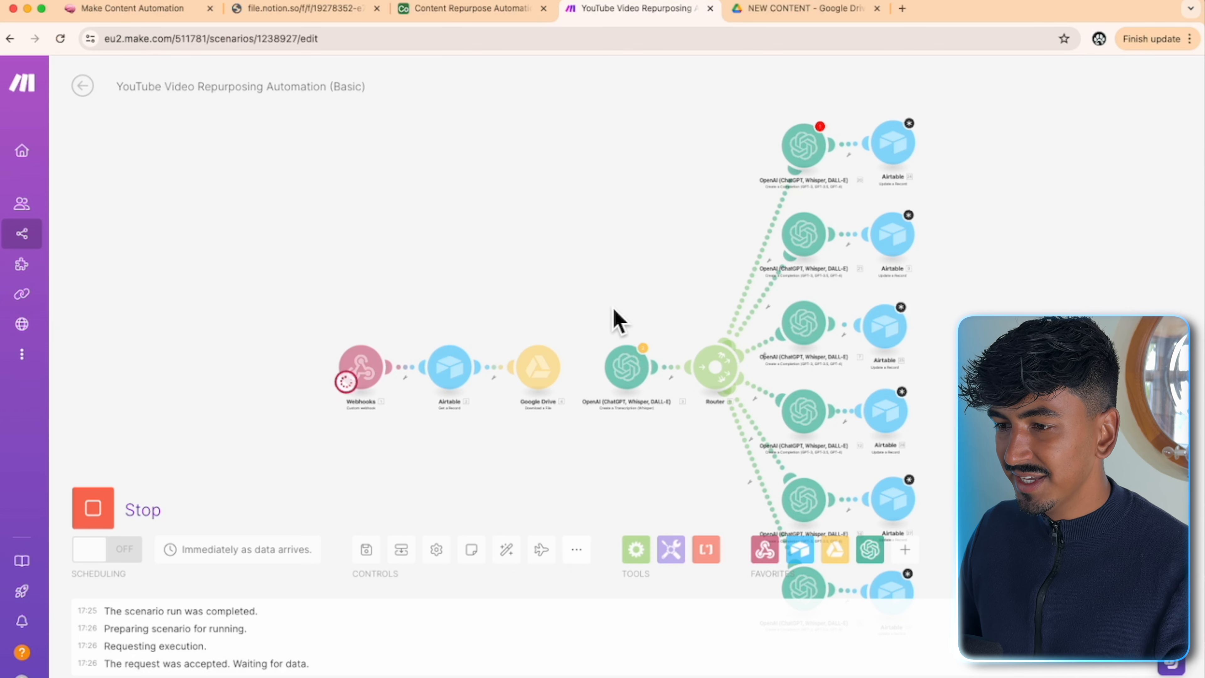
scroll(387, 313, up, 3)
drag(541, 328, 554, 206)
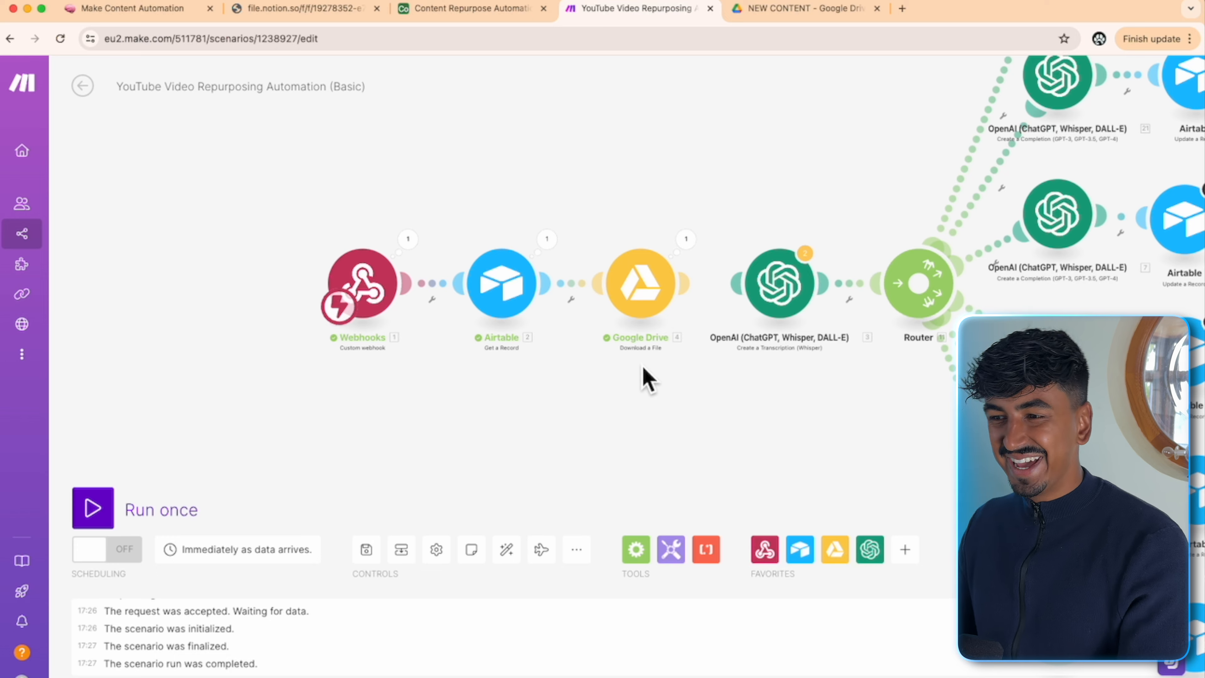
scroll(350, 452, down, 3)
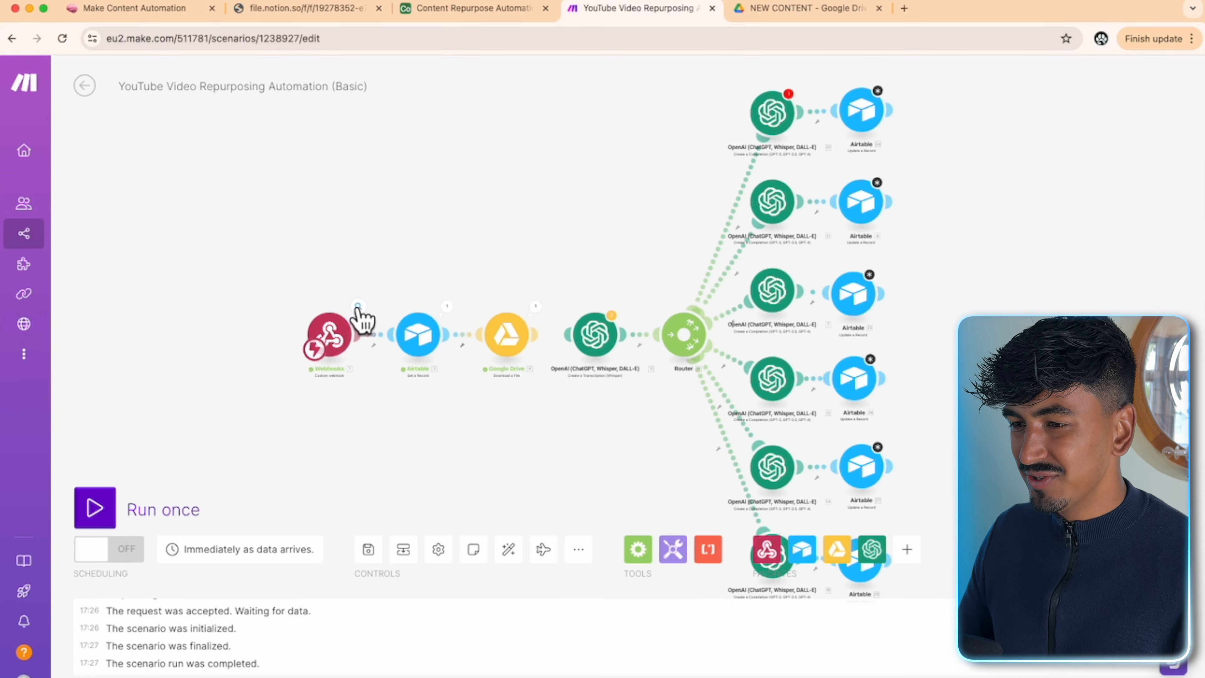
- Review the Airtable and Google Drive module settings, then open the OpenAI Whisper module
click(418, 338)
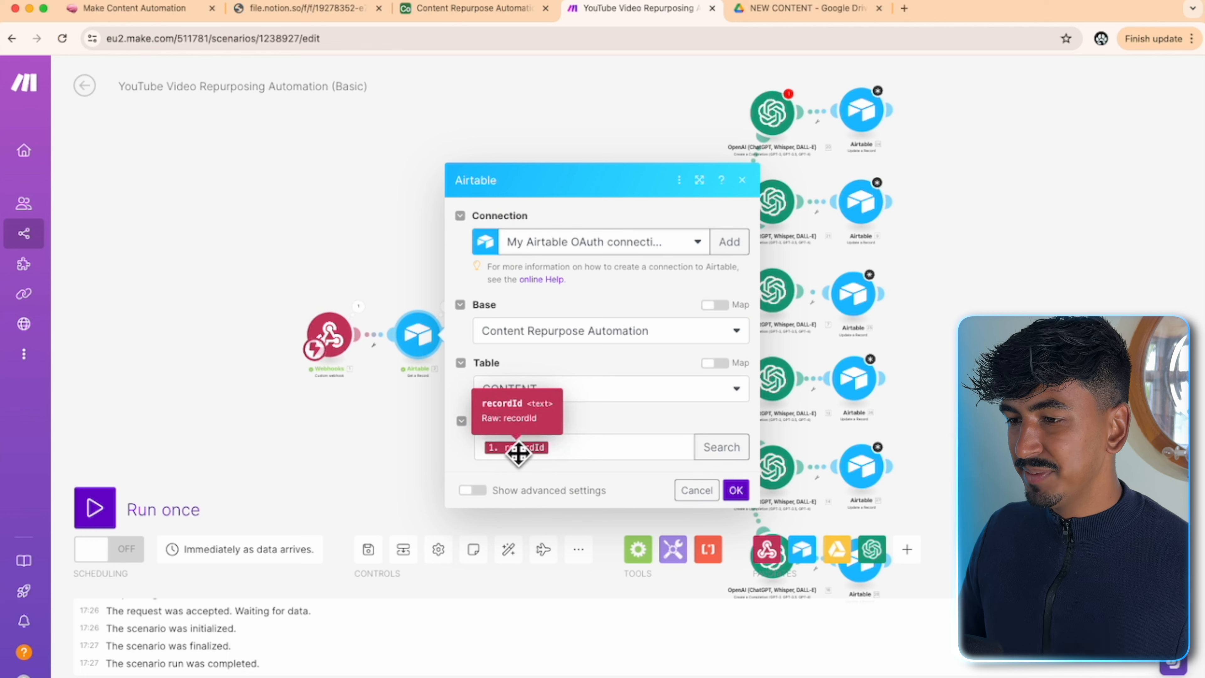
click(735, 490)
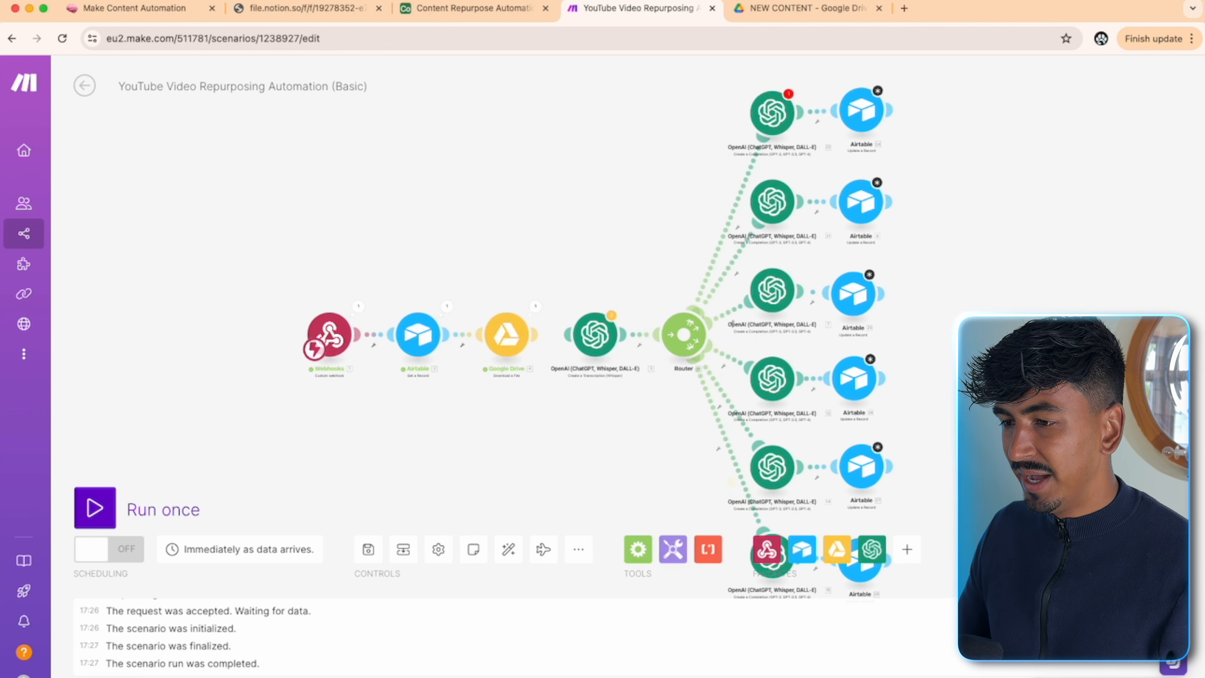
click(506, 337)
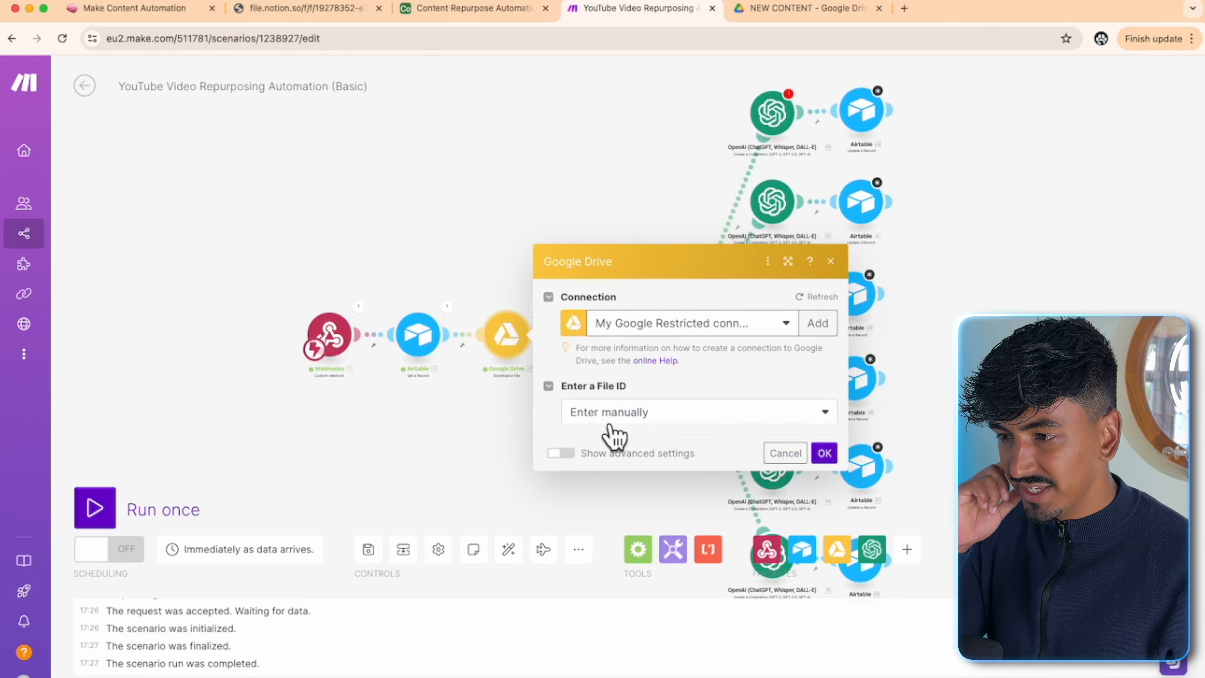
click(825, 460)
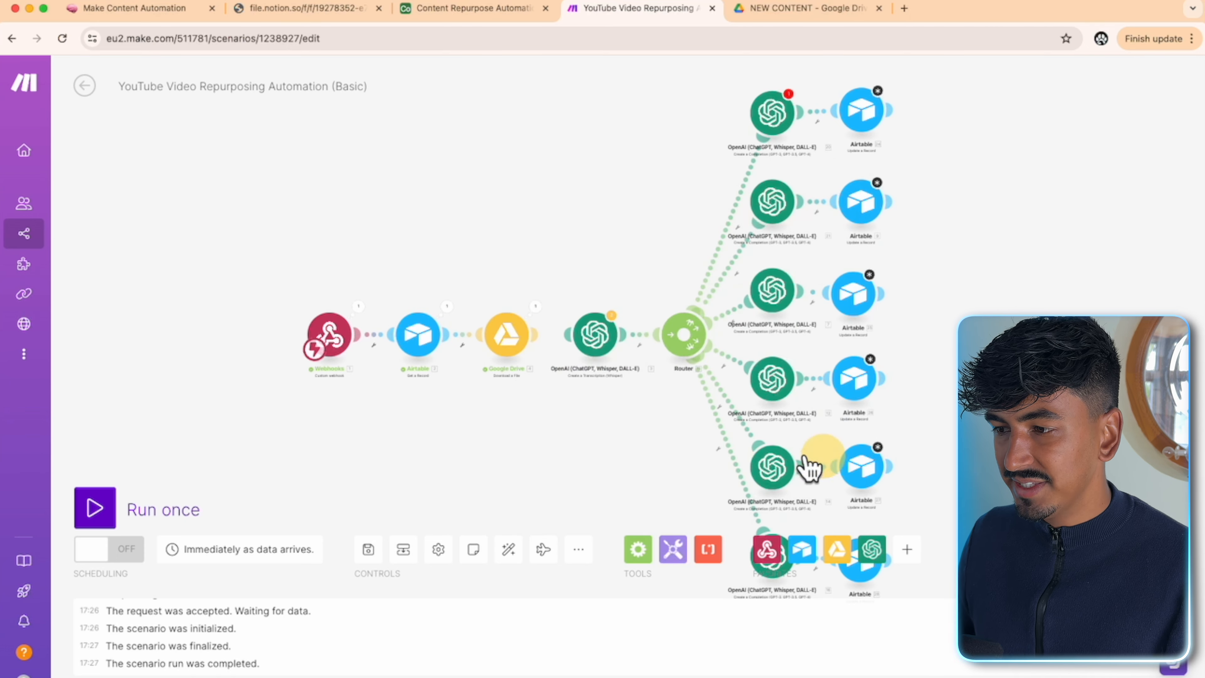
scroll(596, 368, up, 2)
click(596, 368)
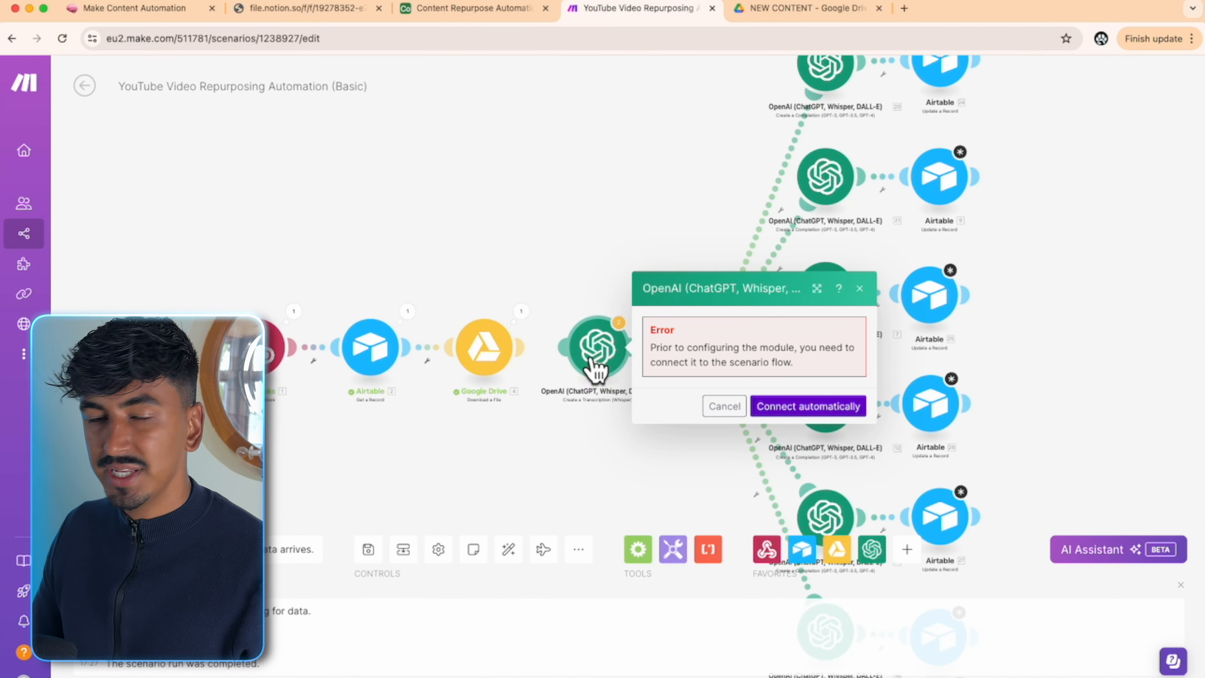
- Connect the Whisper module to the flow and create an OpenAI connection with the API key
click(785, 408)
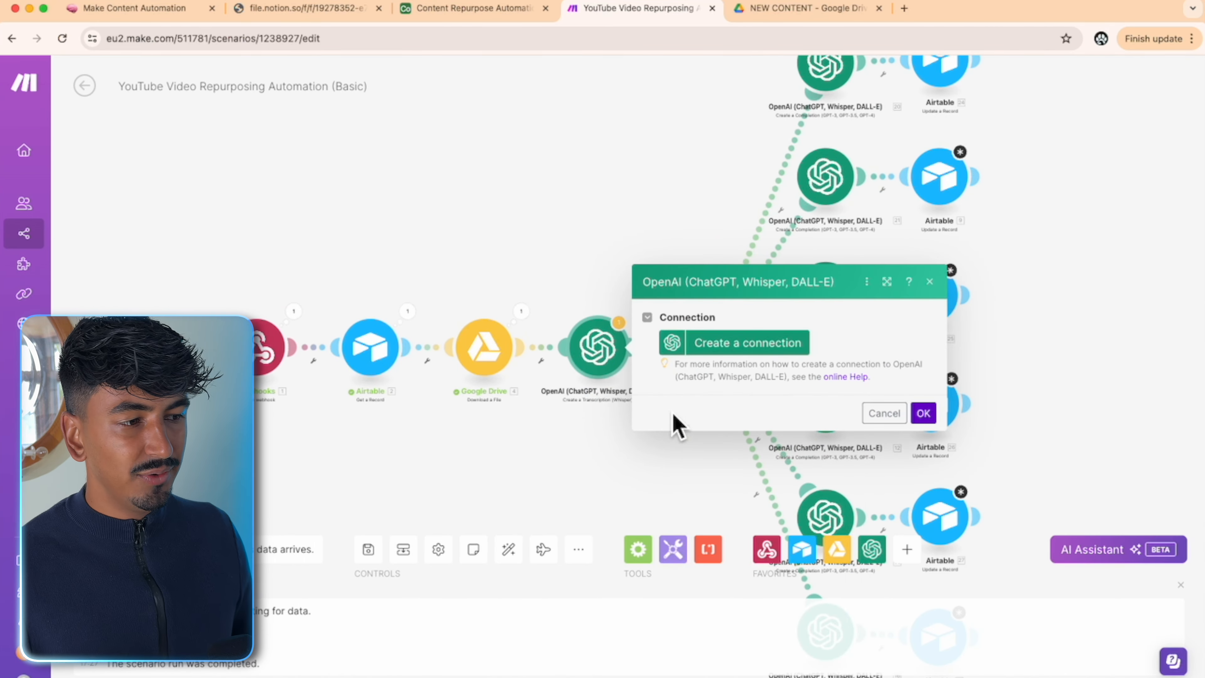
click(742, 343)
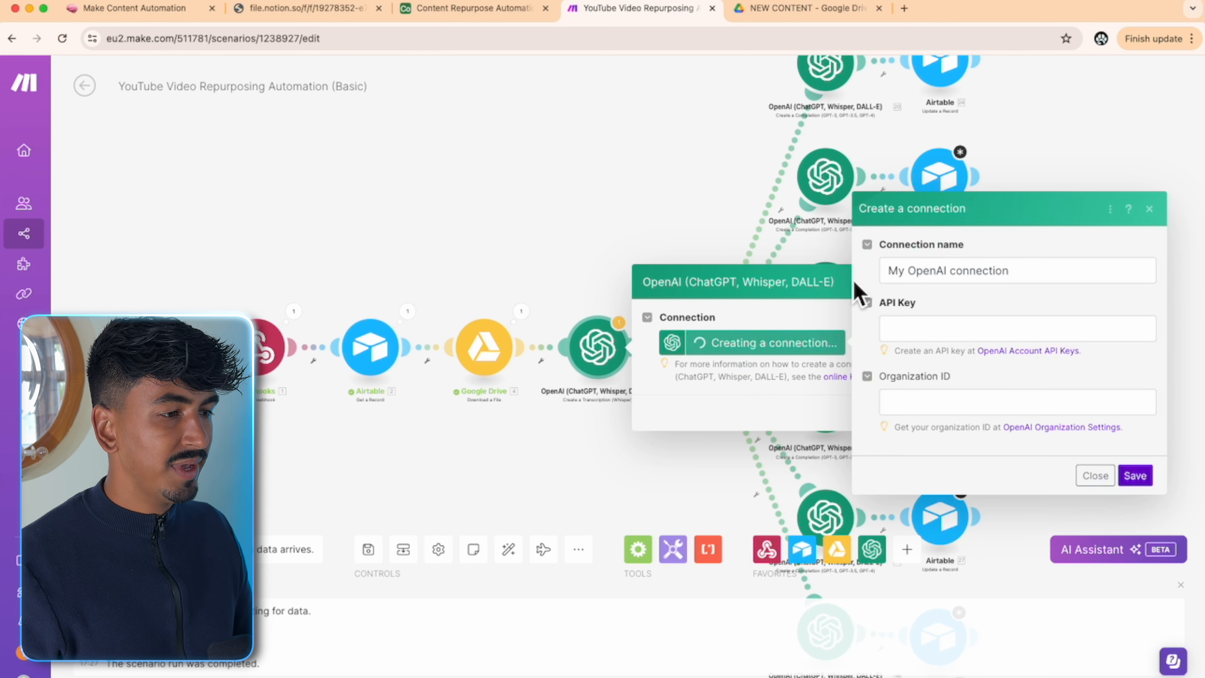
click(1049, 280)
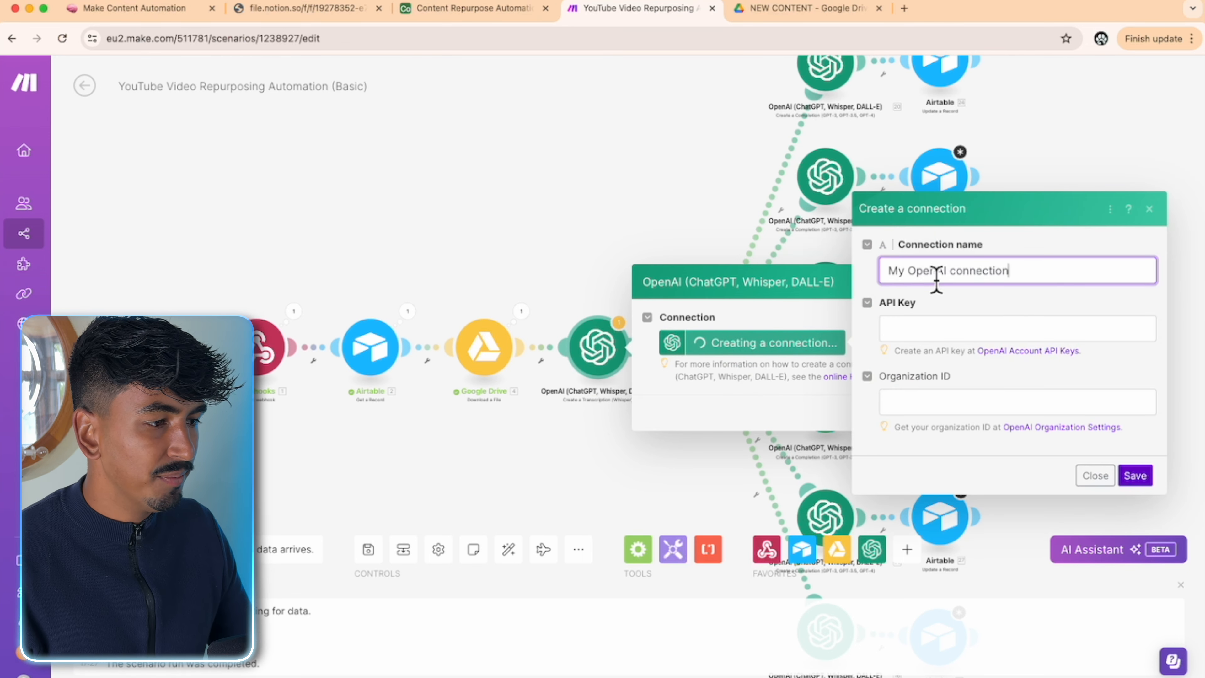
click(1024, 332)
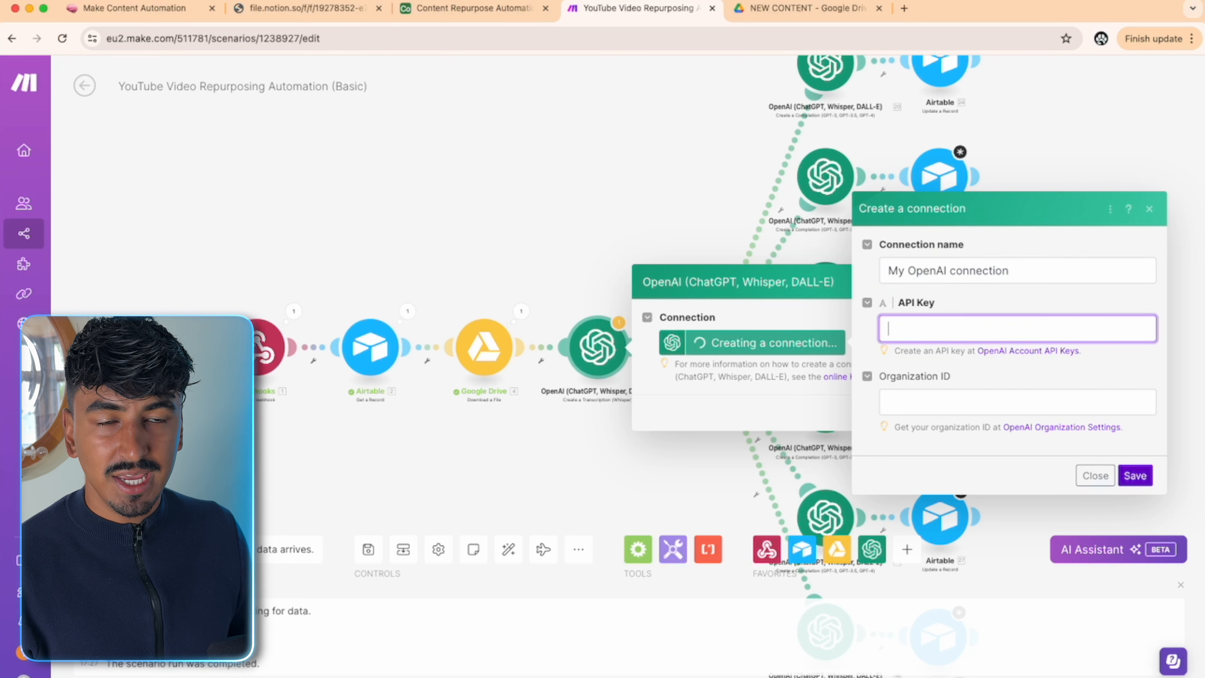
key(super+Tab)
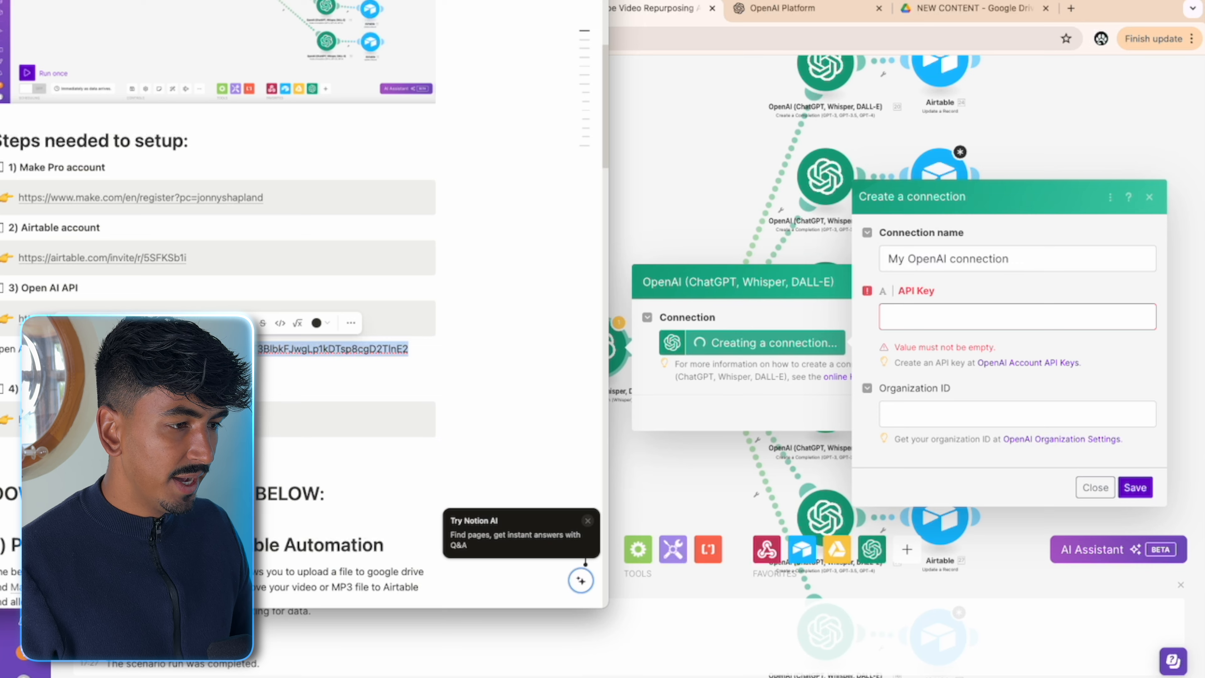
key(super+Tab)
click(929, 328)
key(super+v)
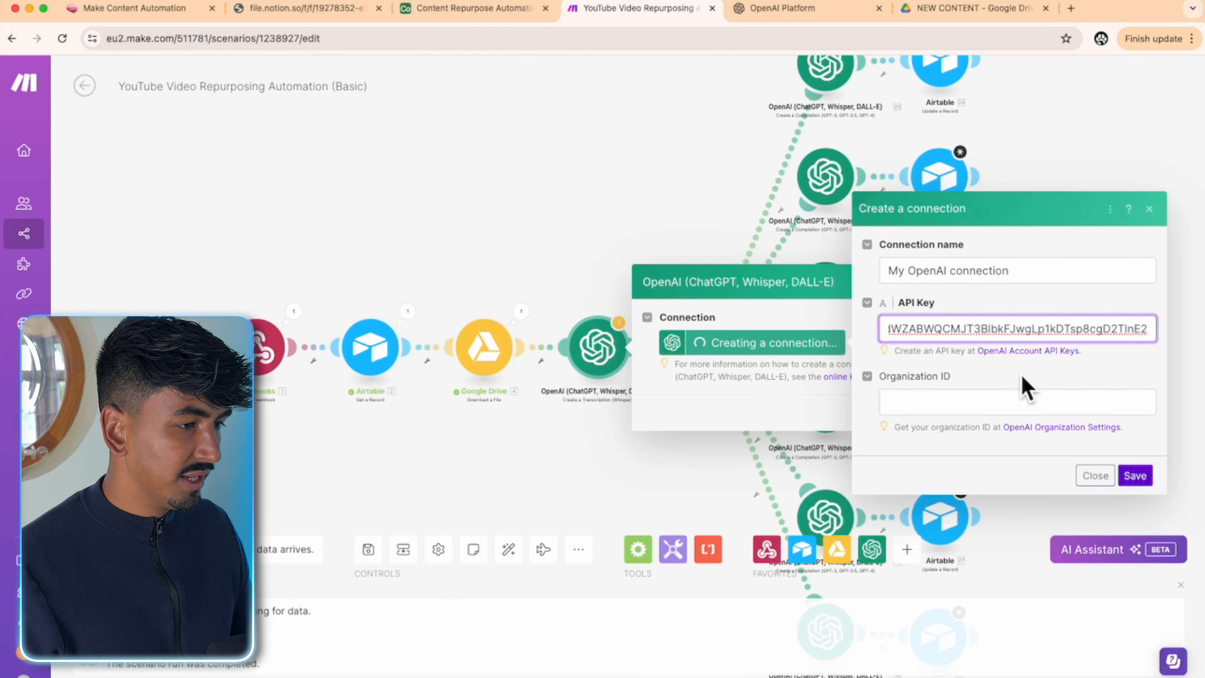
click(1125, 475)
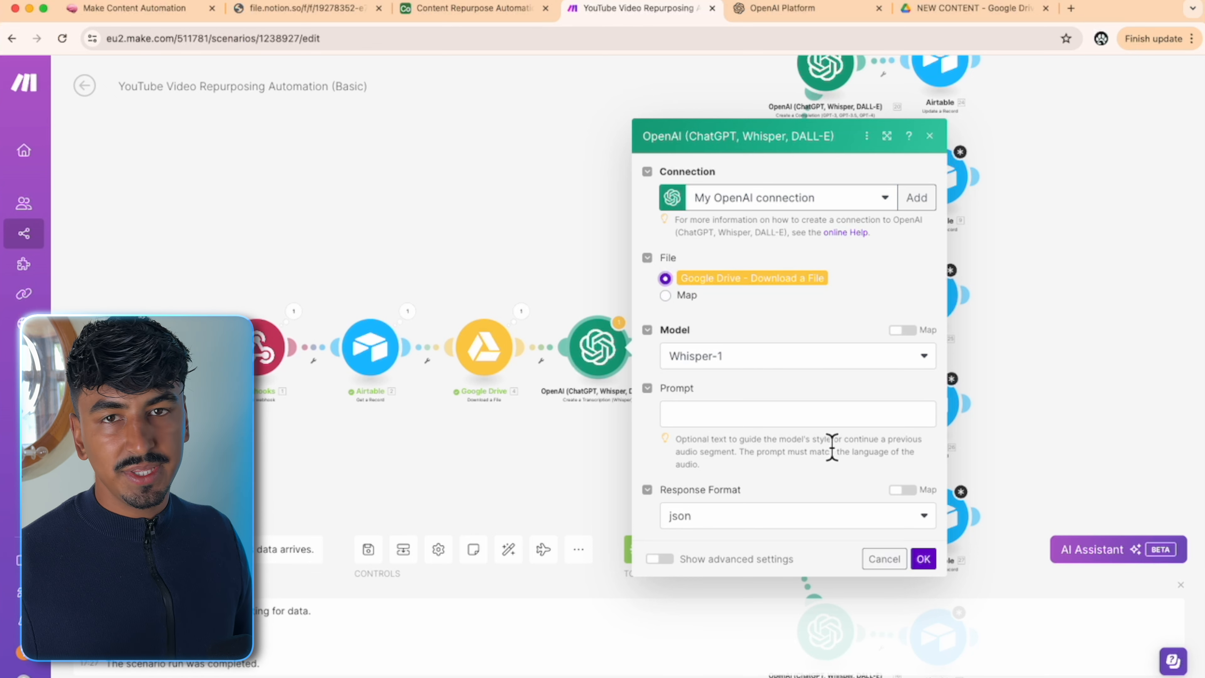
- Confirm the transcription settings and pan to the router branches
click(921, 561)
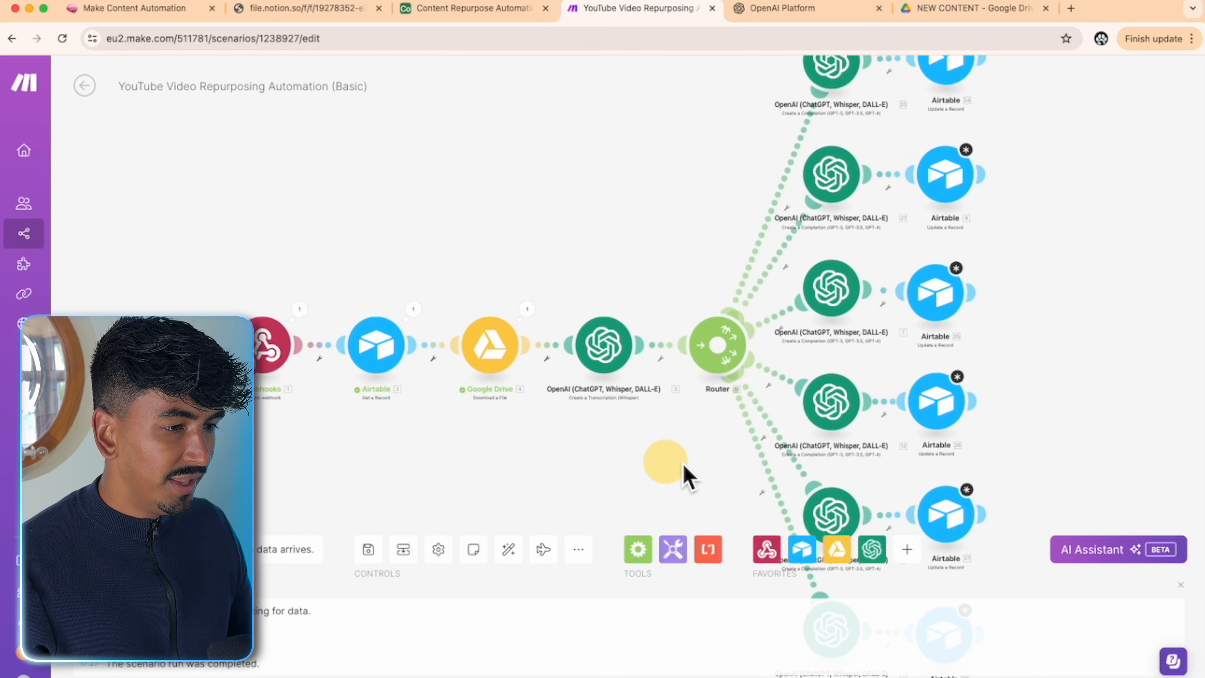
drag(679, 468, 608, 409)
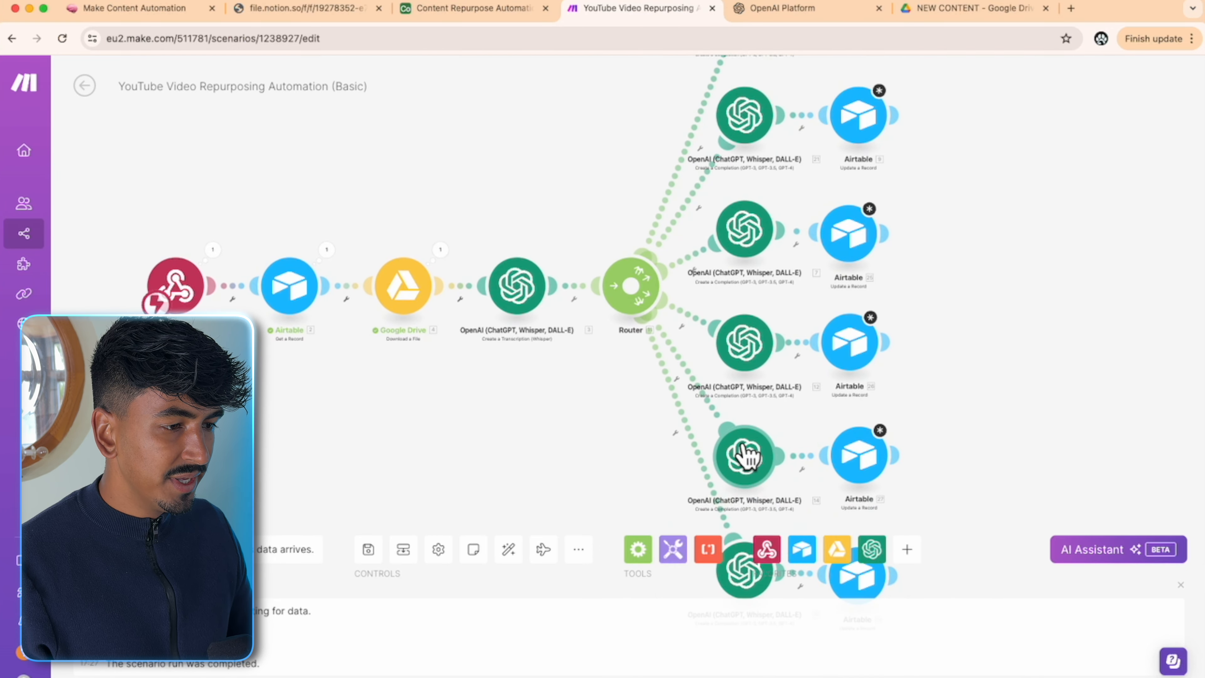
drag(917, 327, 926, 458)
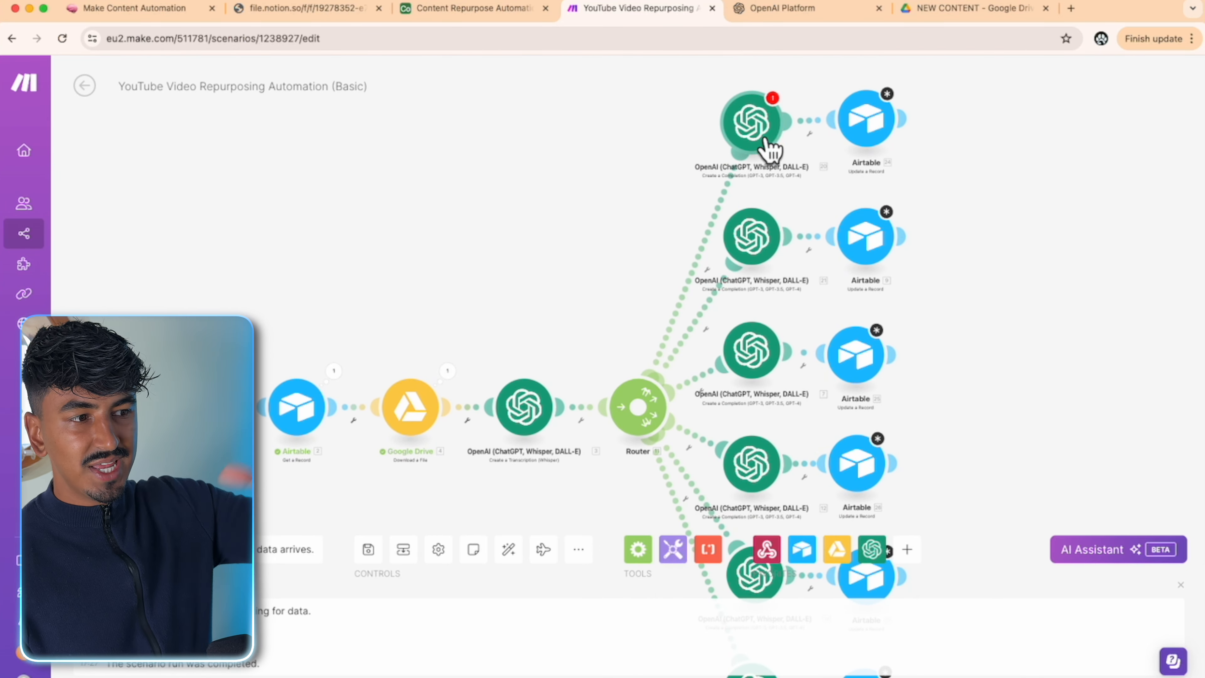
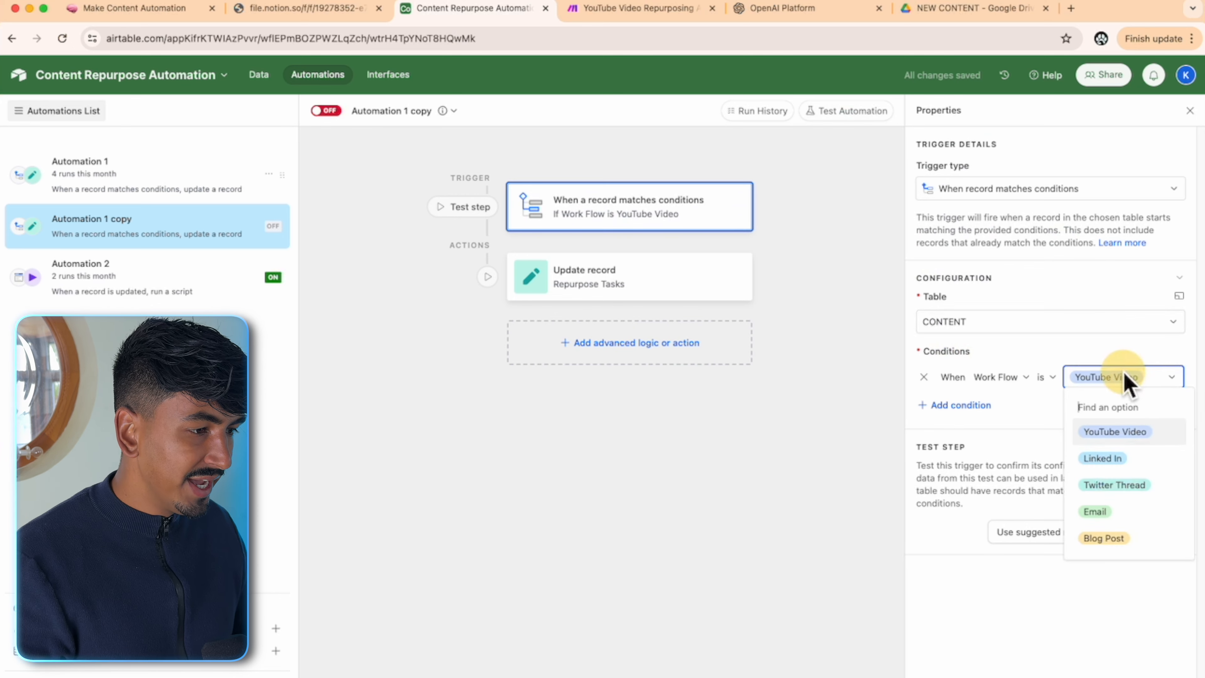
- Set the copied trigger's condition to Work Flow is Linked In
click(1136, 460)
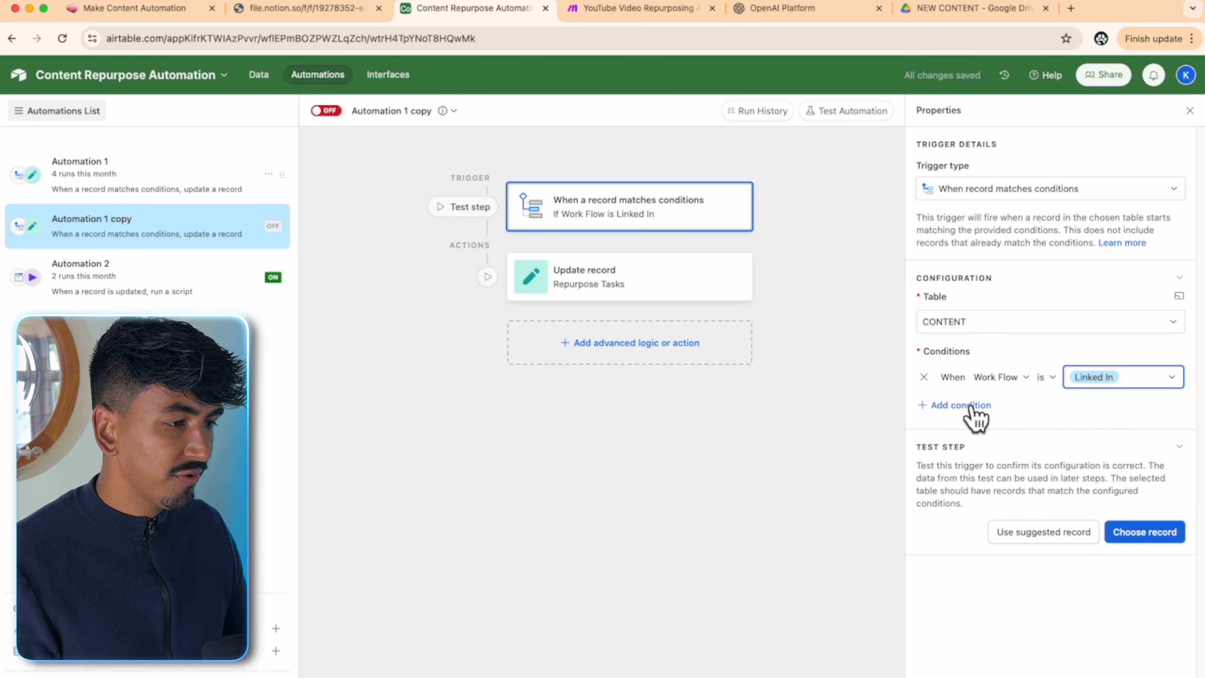
click(1157, 539)
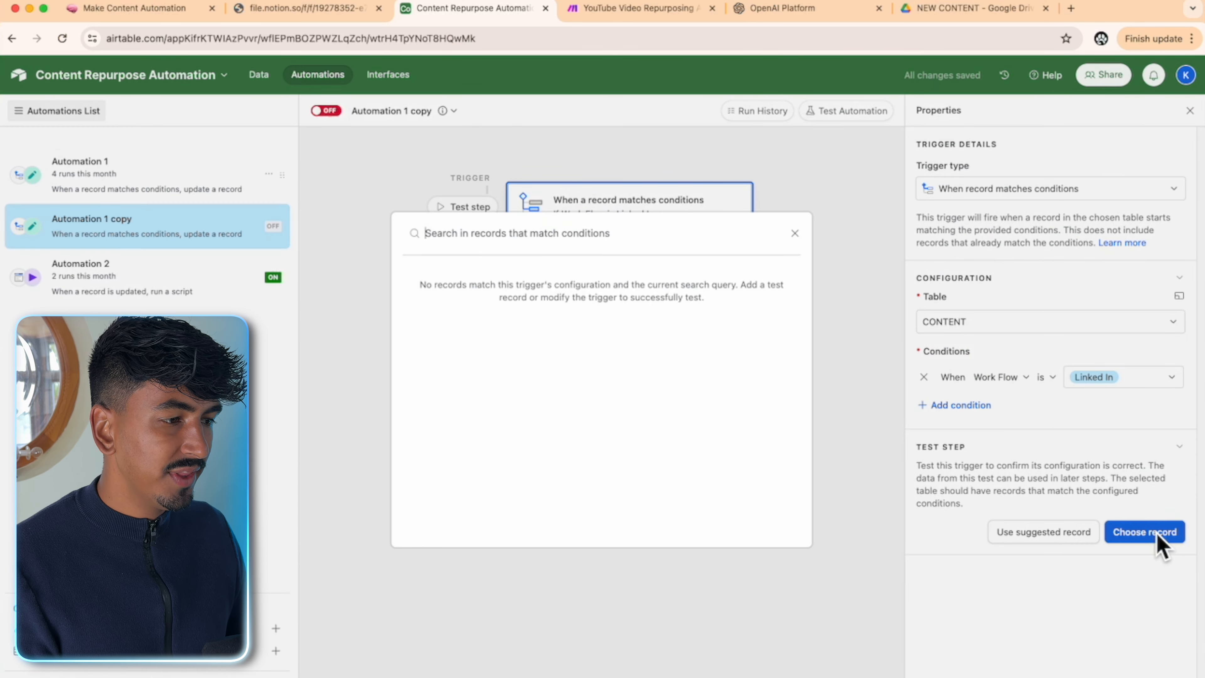
click(1031, 464)
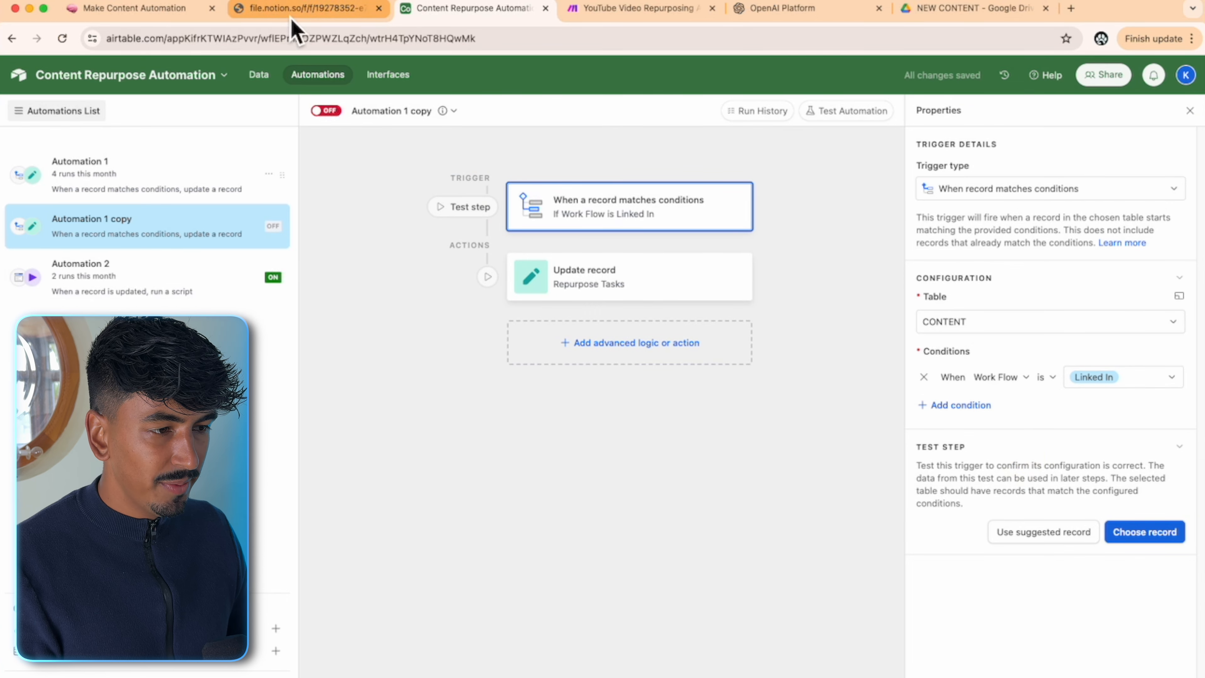
- In Data, change the content record's Work Flow cell to Linked In
click(258, 78)
click(643, 421)
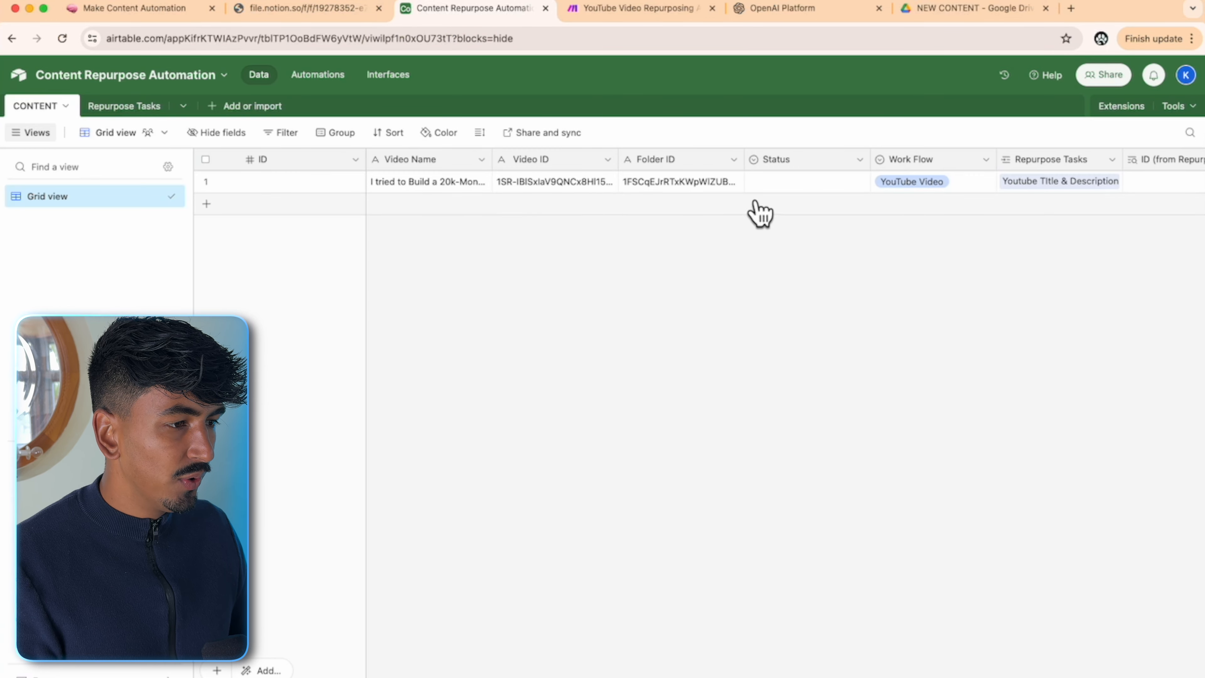
click(956, 190)
click(977, 195)
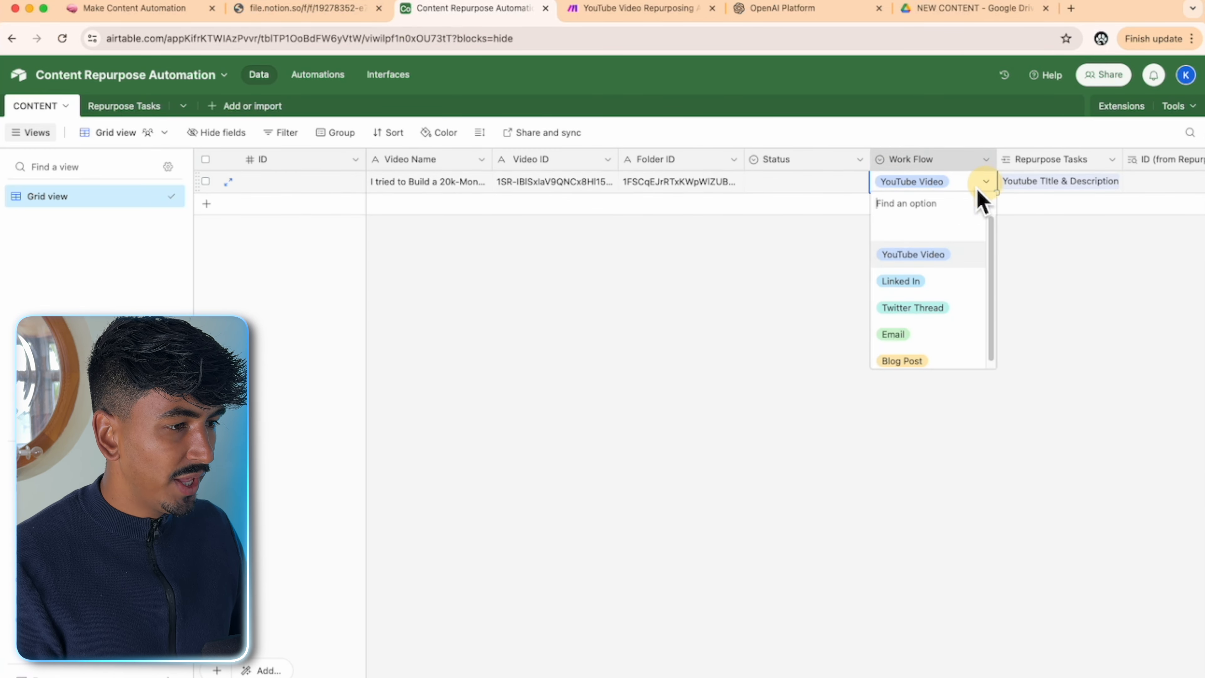
click(923, 285)
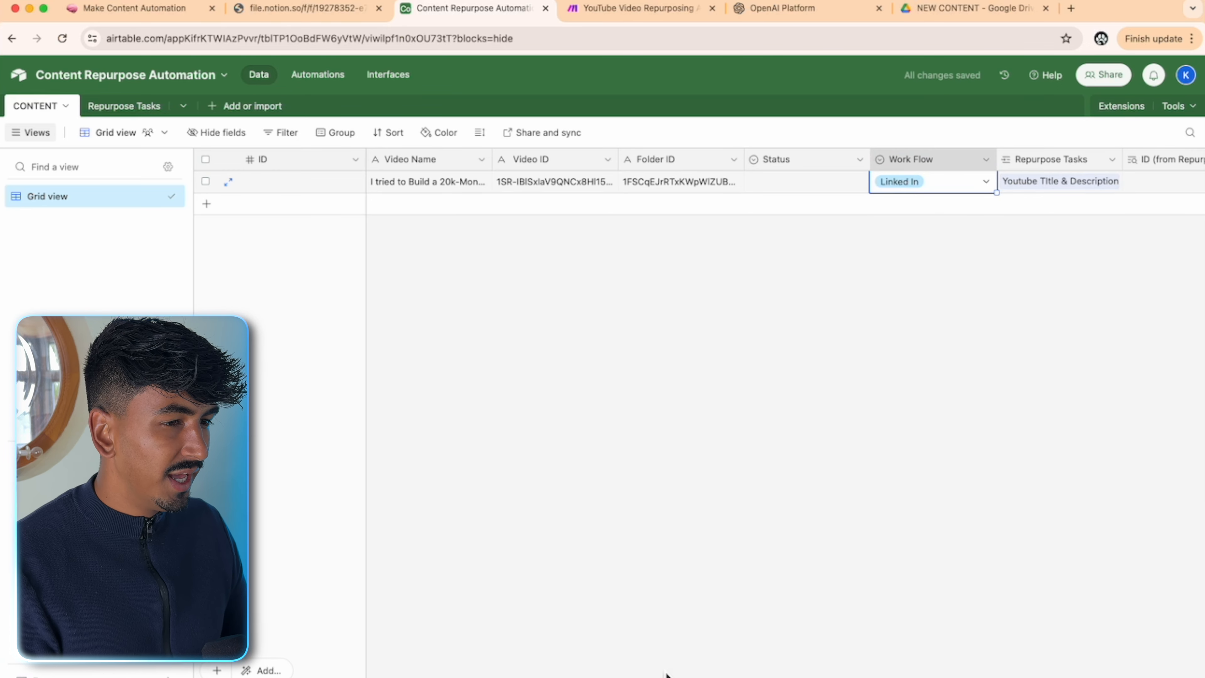
- Test the trigger with the Linked In record and bring up the update record action
click(327, 71)
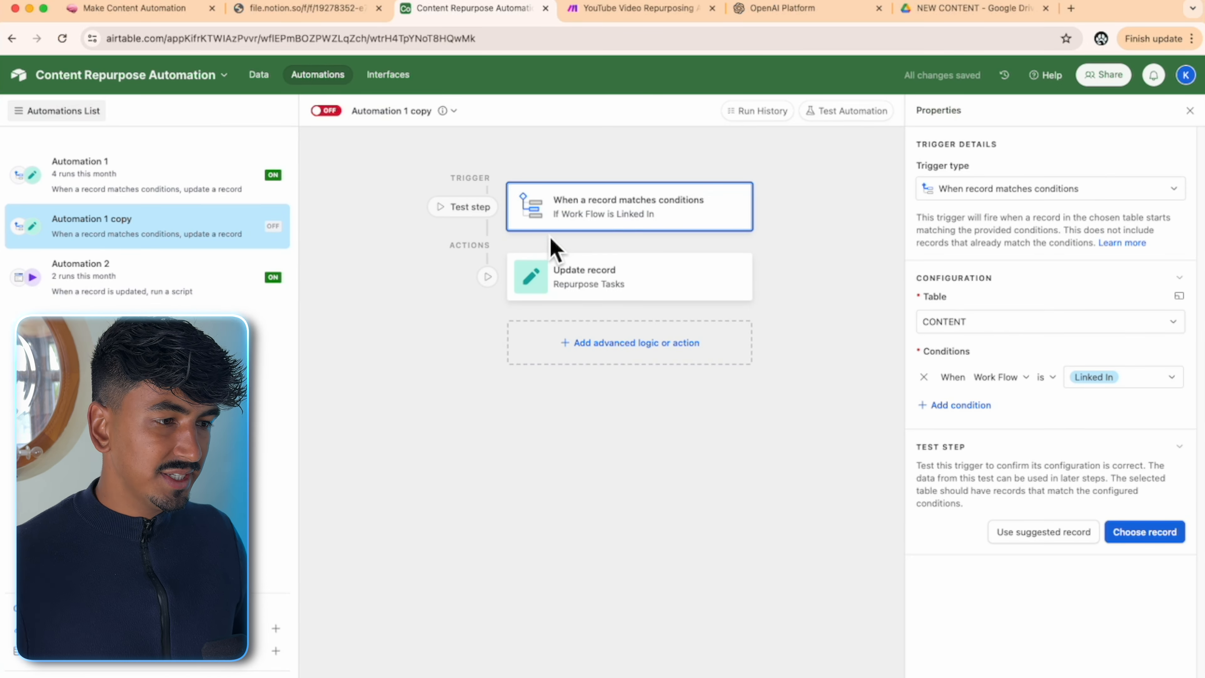
click(620, 285)
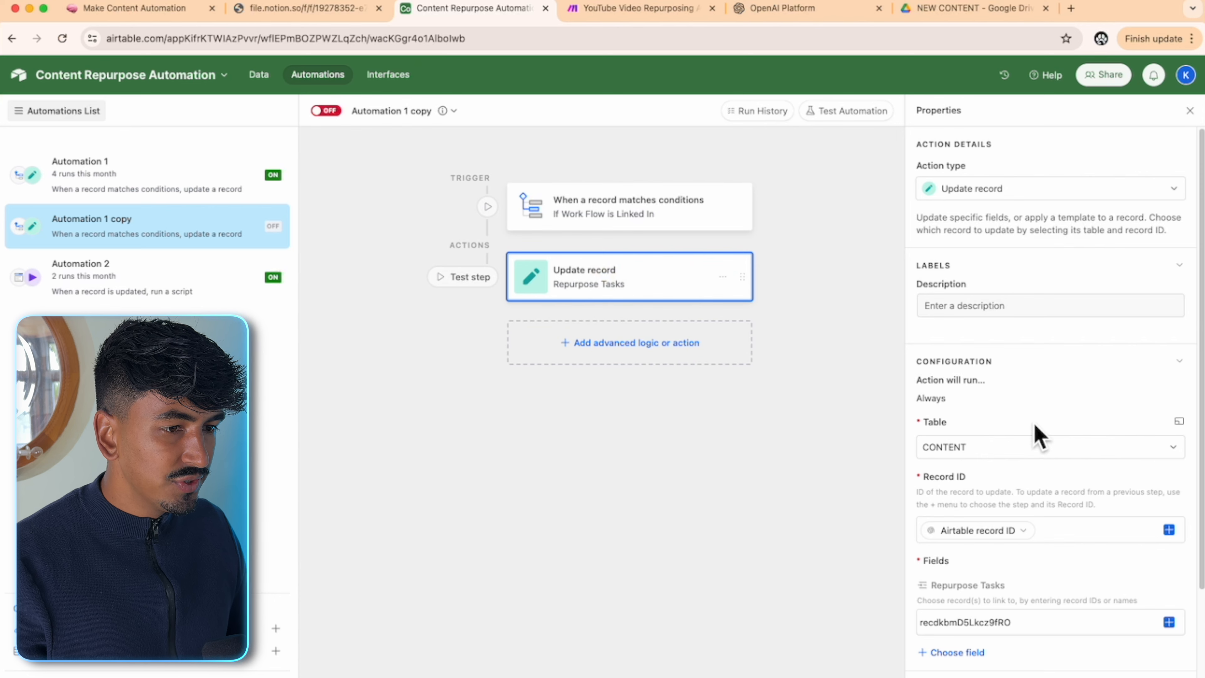
click(657, 223)
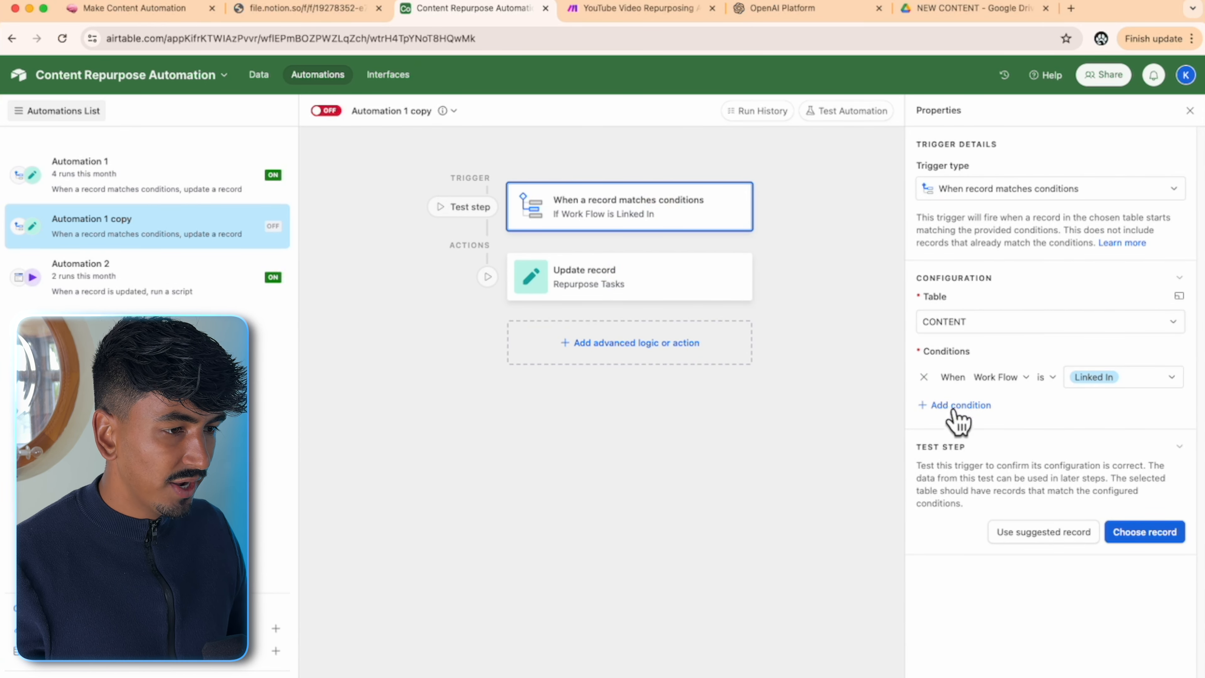
click(1145, 532)
click(617, 311)
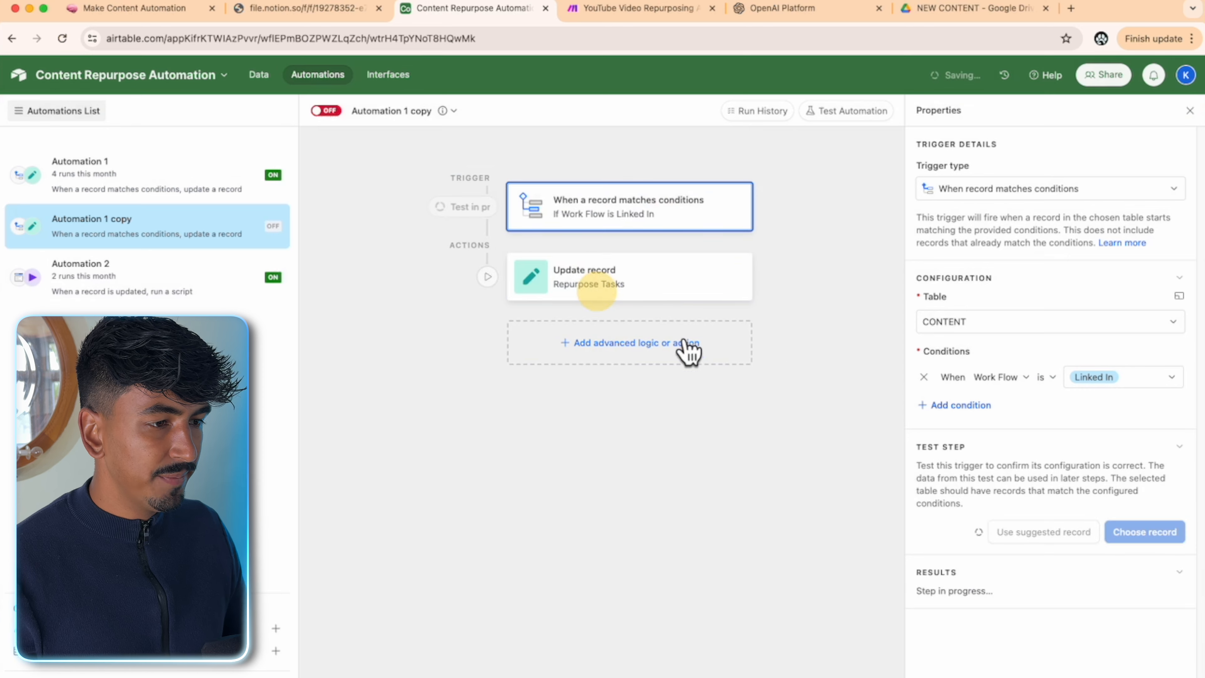
click(653, 296)
scroll(1073, 450, down, 3)
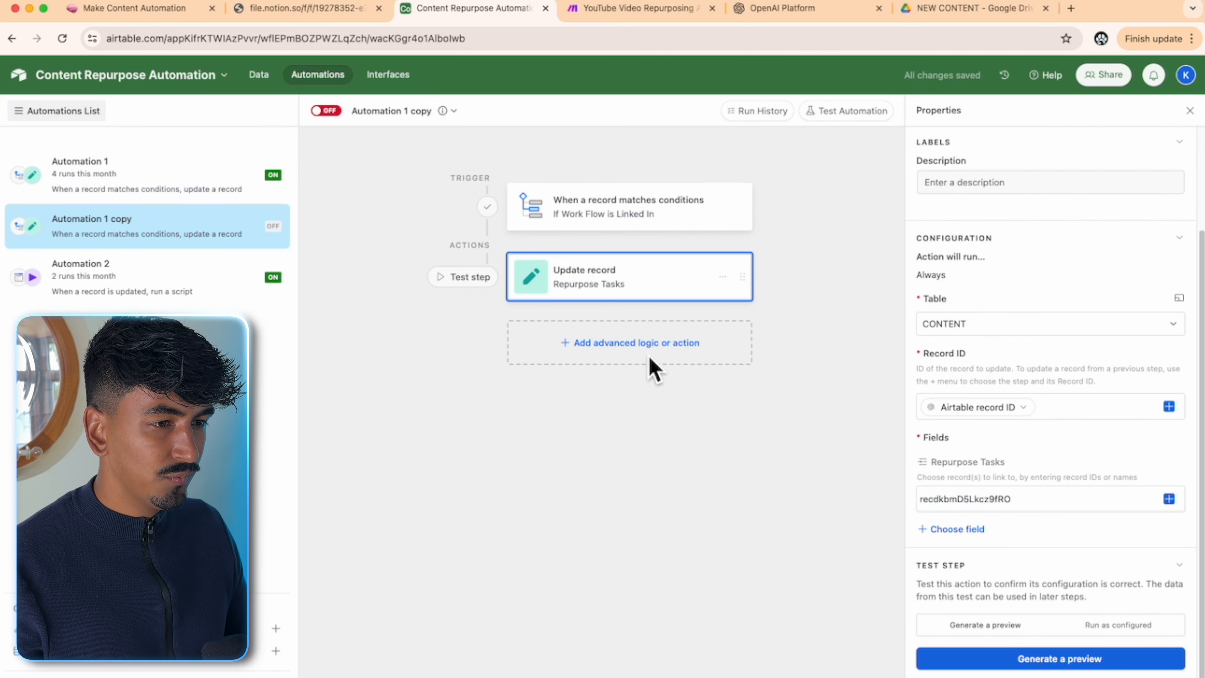
- Replace the action's Repurpose Tasks ID with the LinkedIn Copy record ID from Repurpose Tasks
click(261, 79)
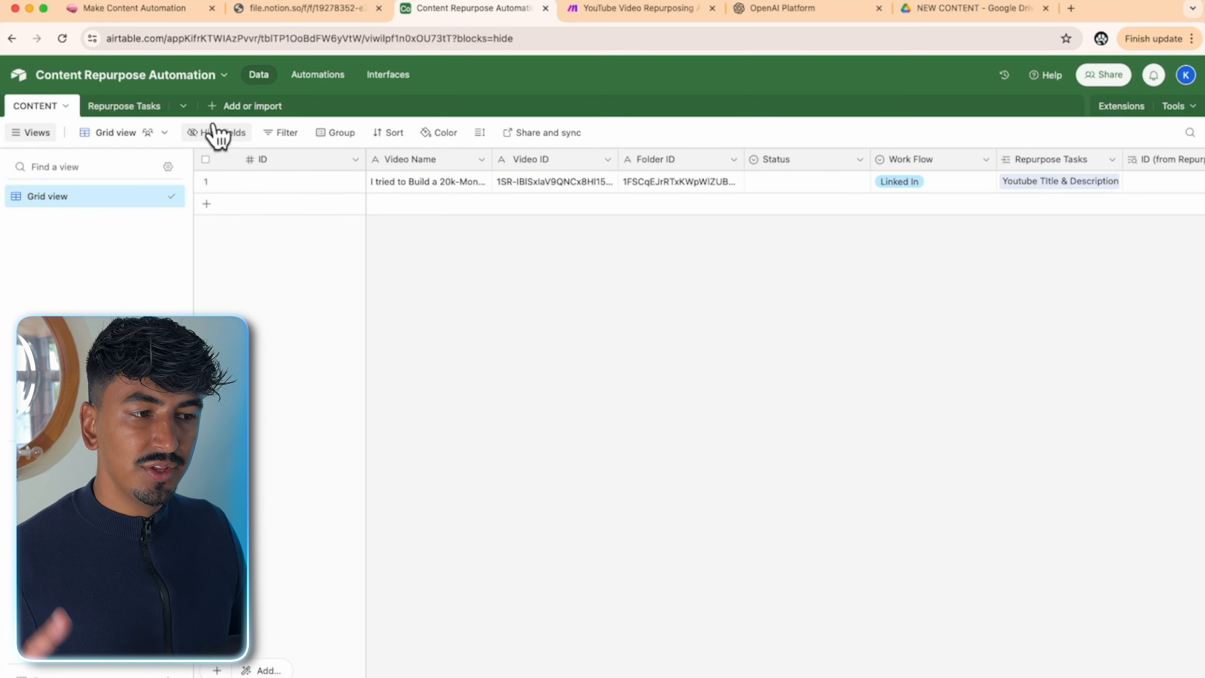
click(150, 112)
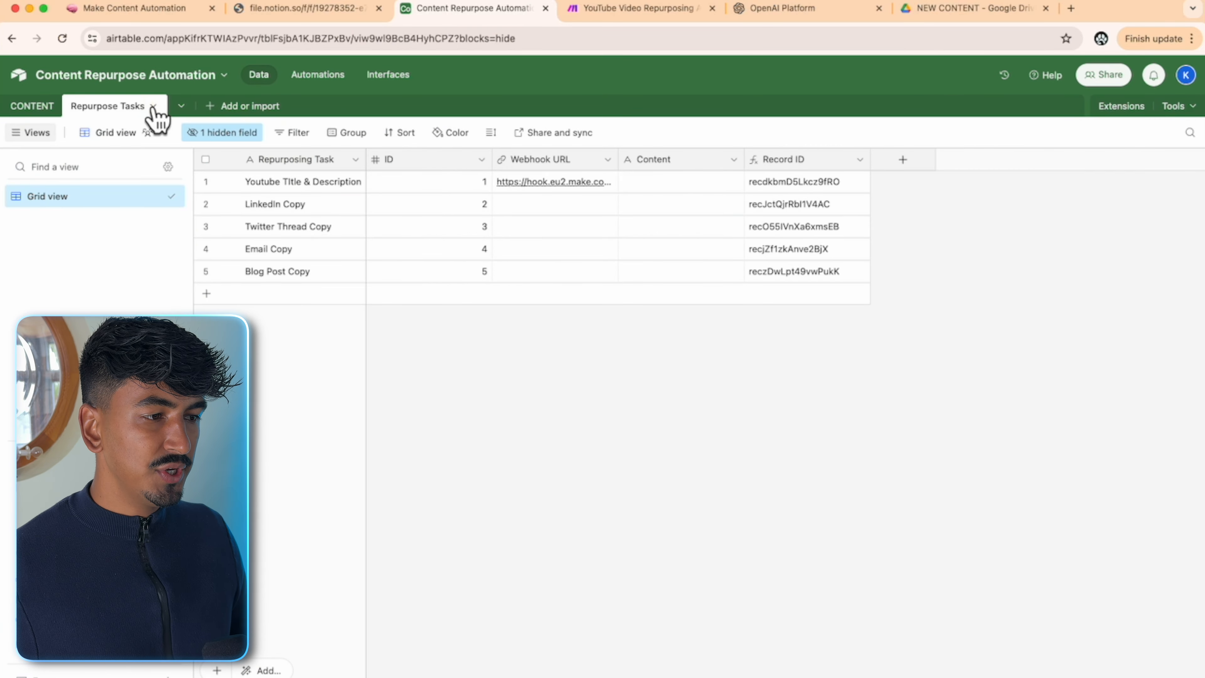
click(824, 212)
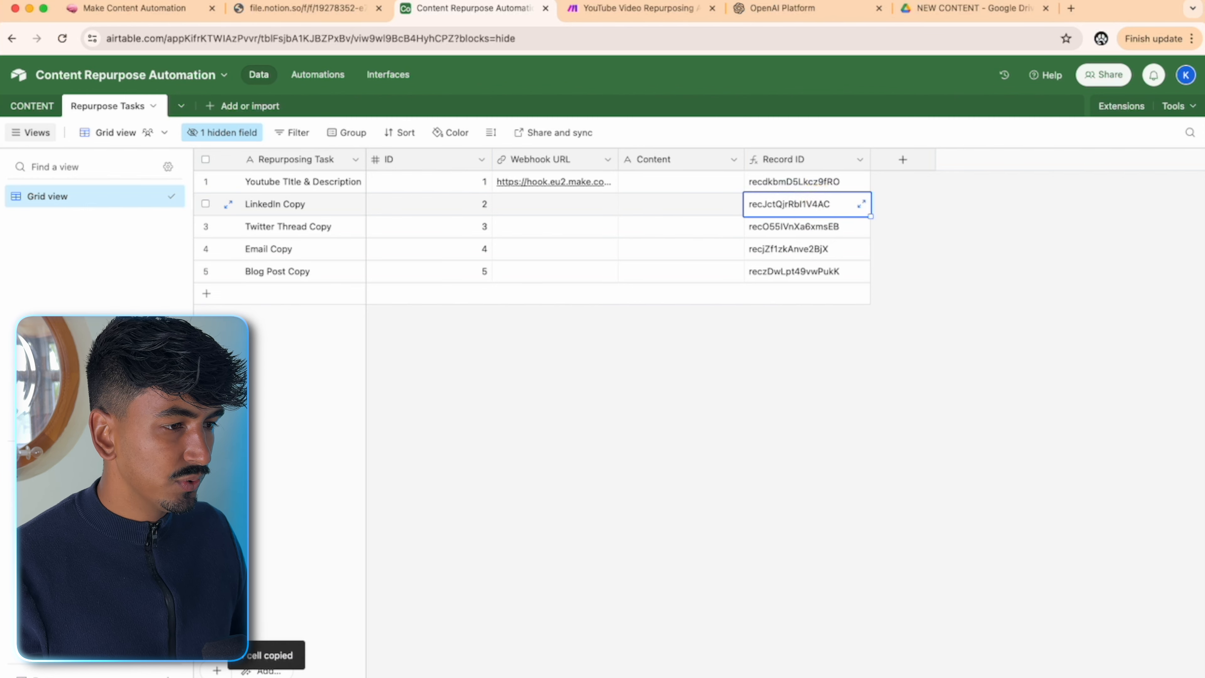
click(318, 76)
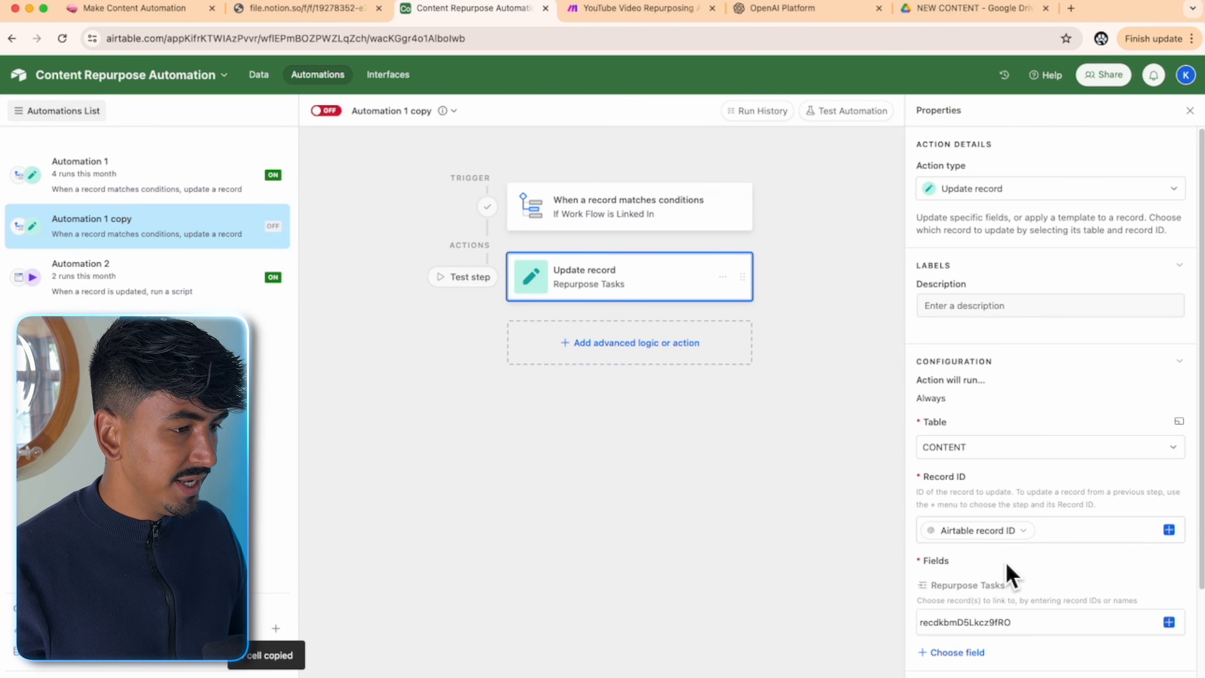
scroll(1039, 586, down, 3)
drag(1030, 506, 915, 502)
text(recJctQjrRbl1V4AC)
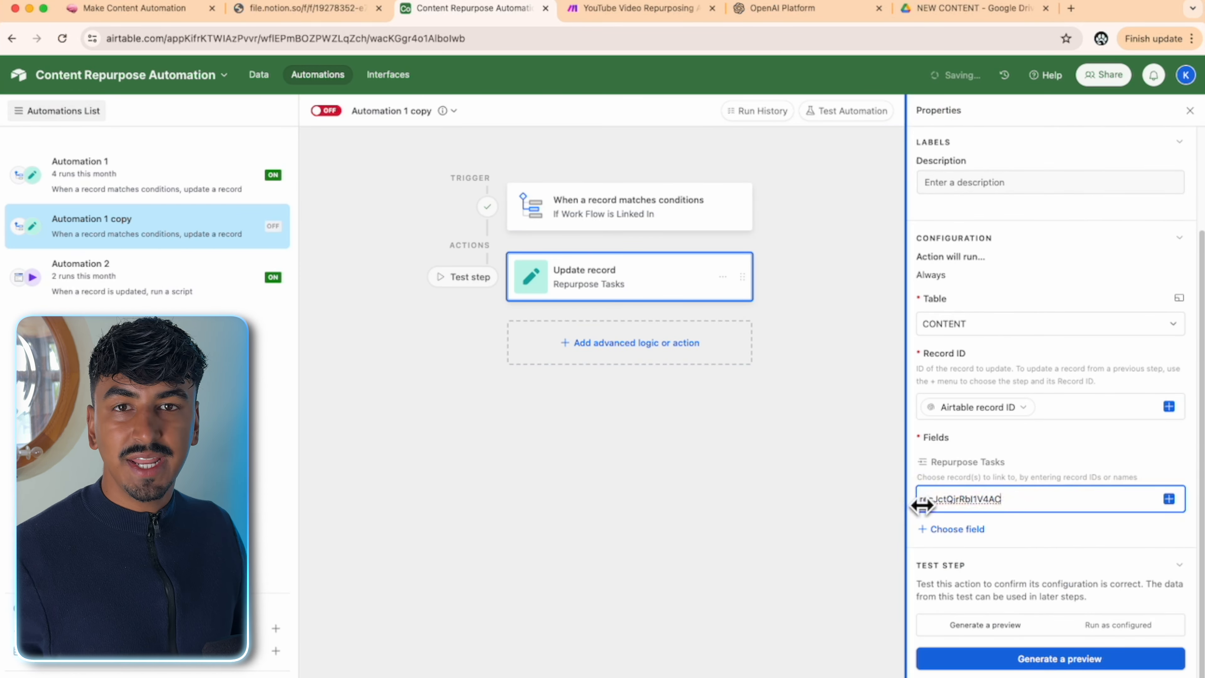
- Run the update action test as configured and confirm LinkedIn Copy gets linked
click(1106, 626)
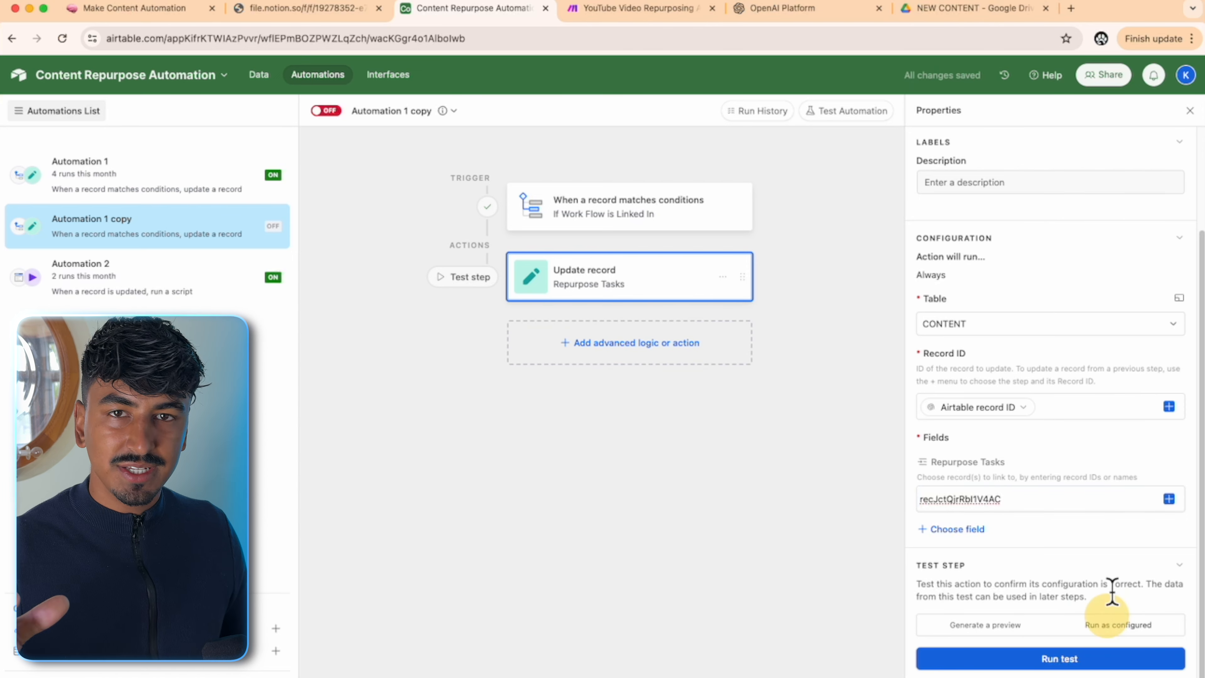
click(1073, 658)
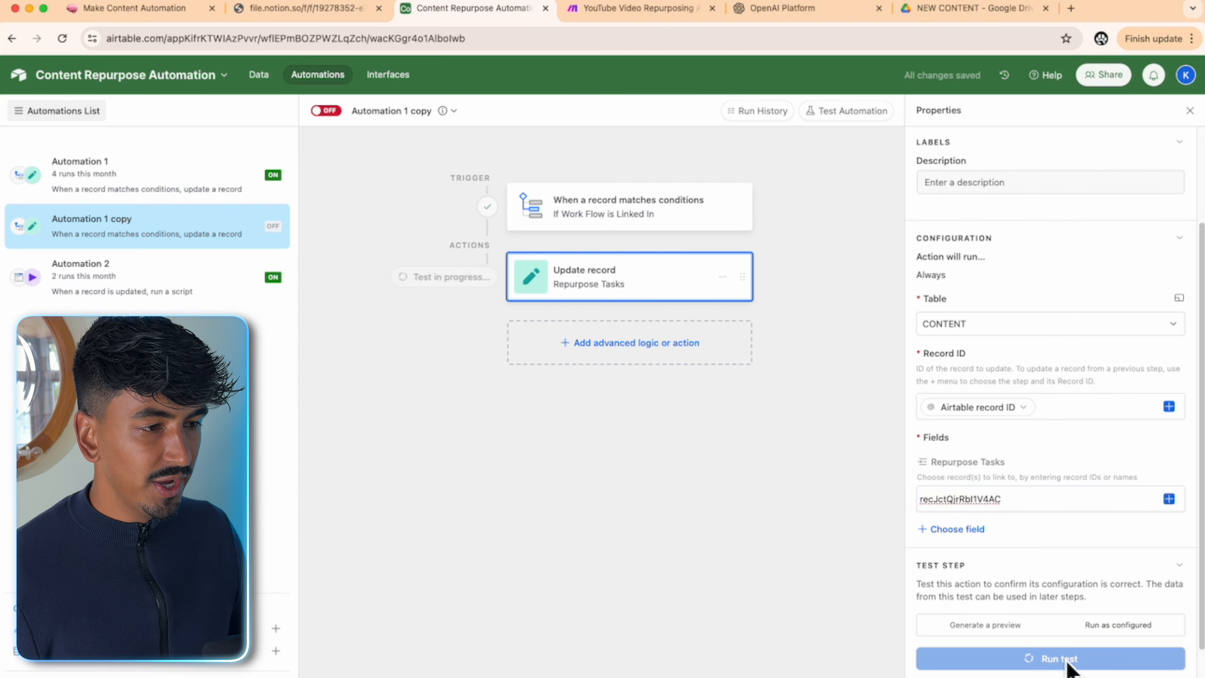
scroll(721, 513, down, 3)
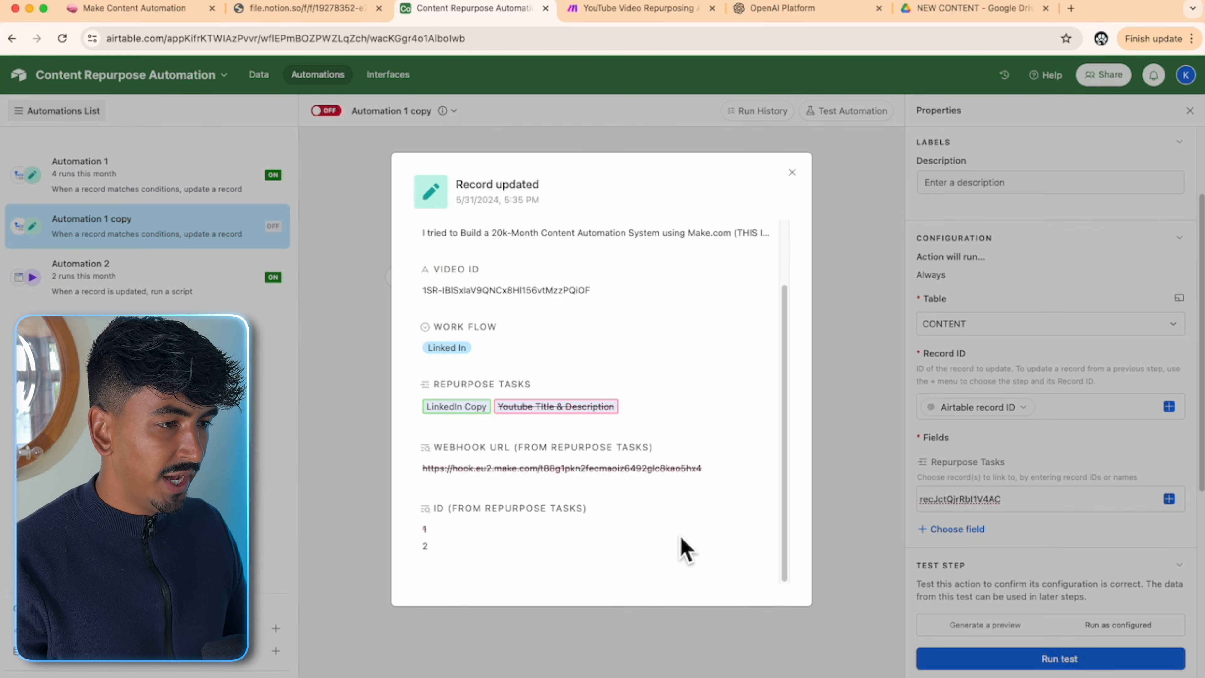
click(791, 173)
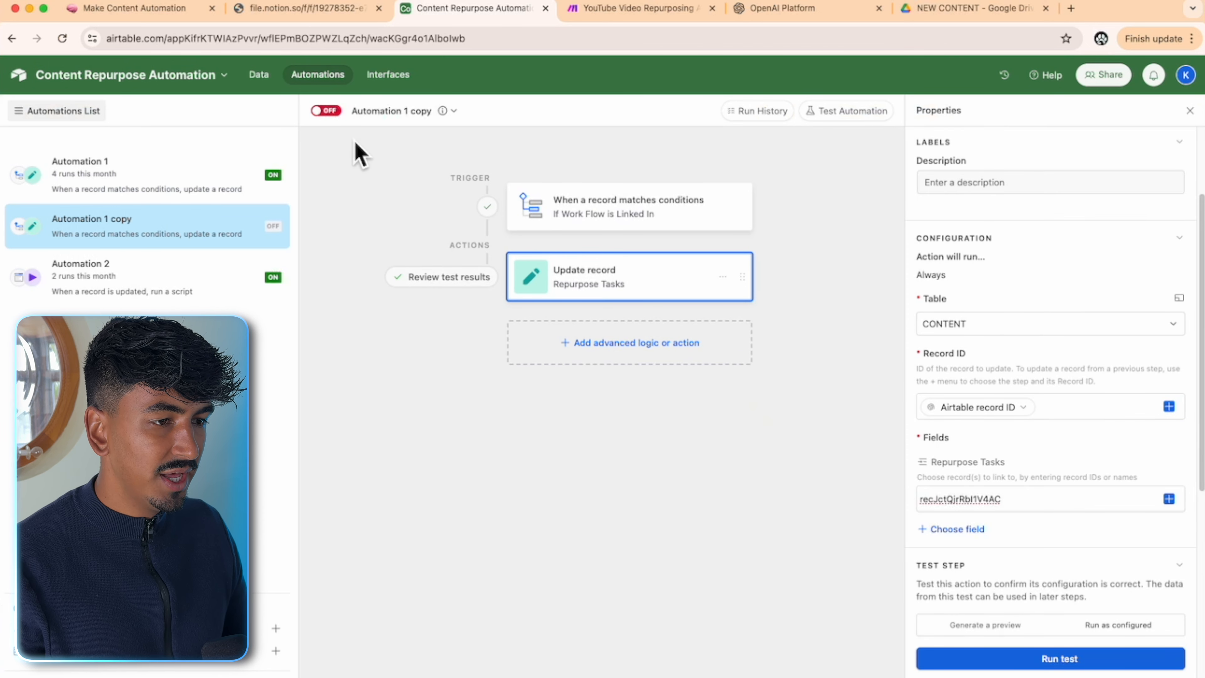
- Rename the automation 'Linked In' and switch it on
click(411, 112)
click(401, 153)
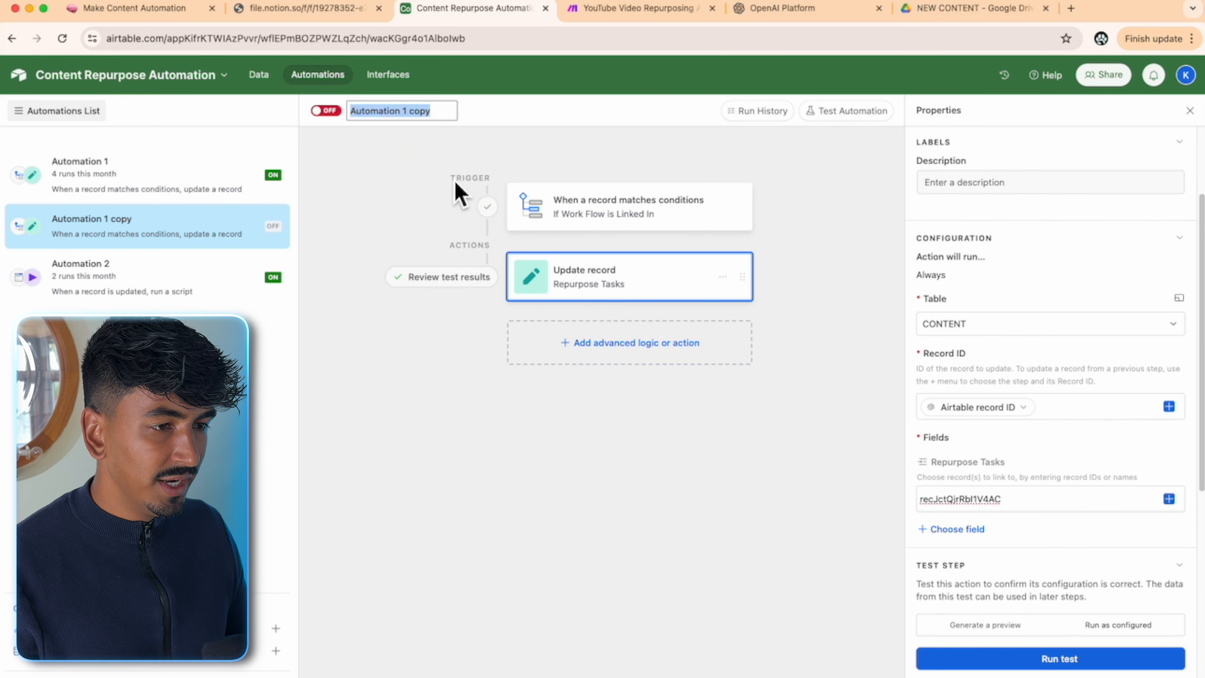
text(Linked)
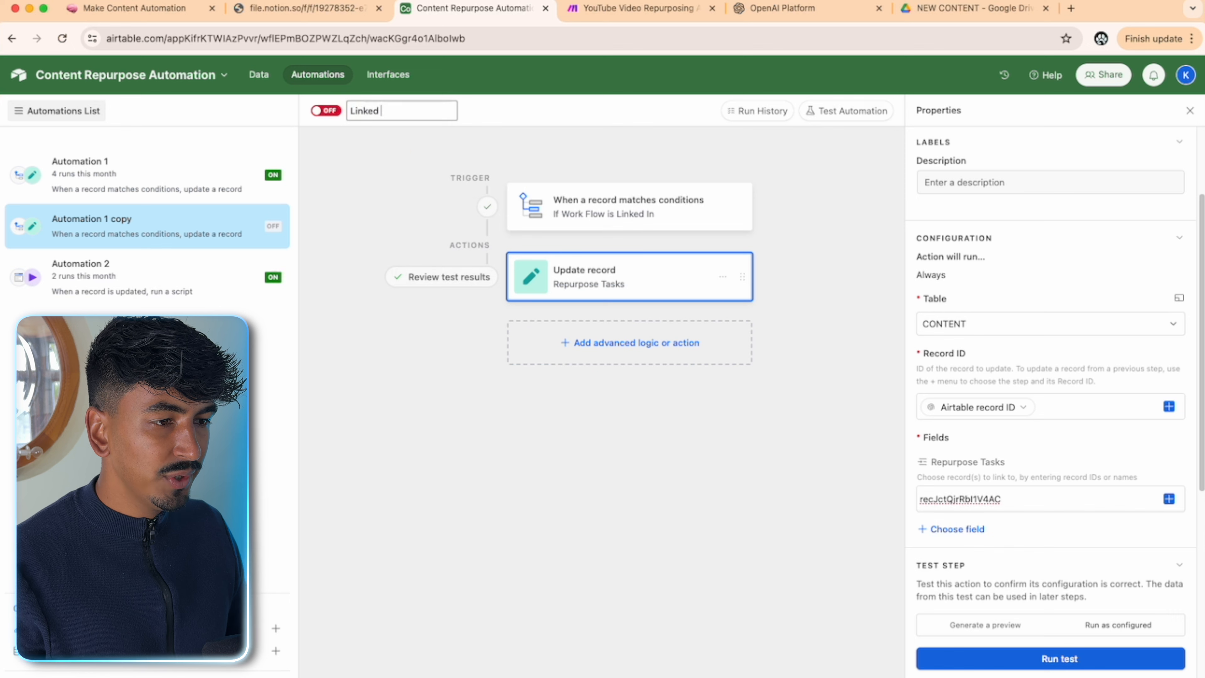
text( In)
key(Return)
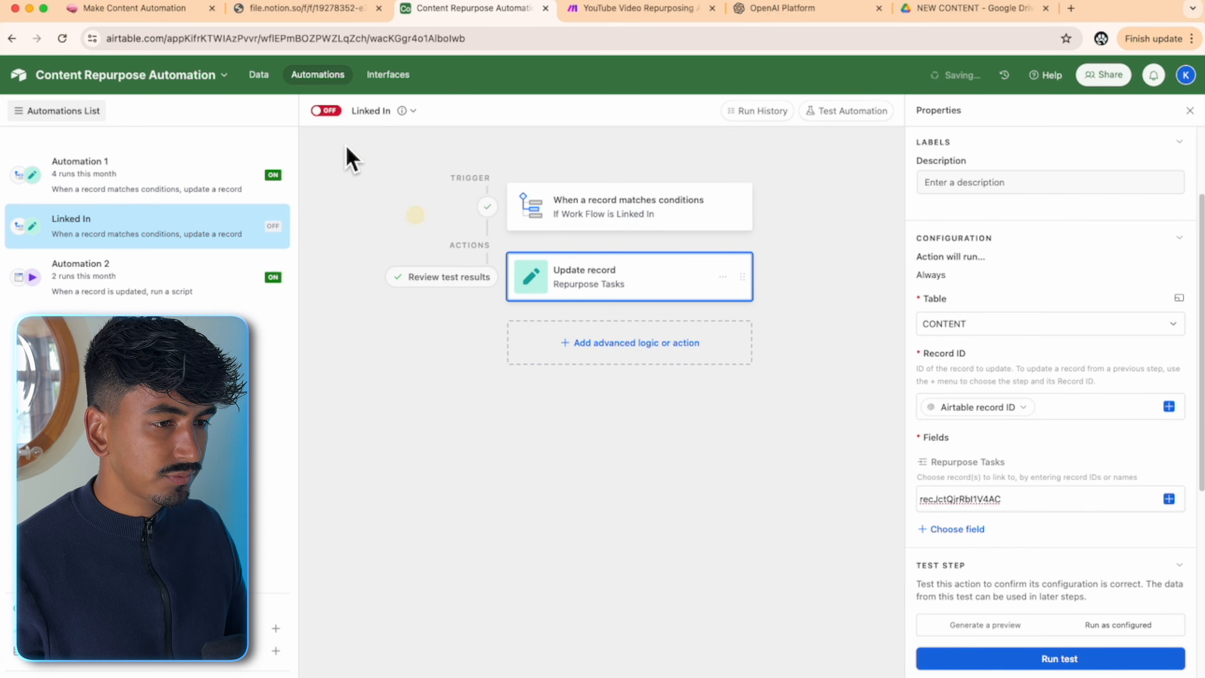
click(326, 110)
click(378, 217)
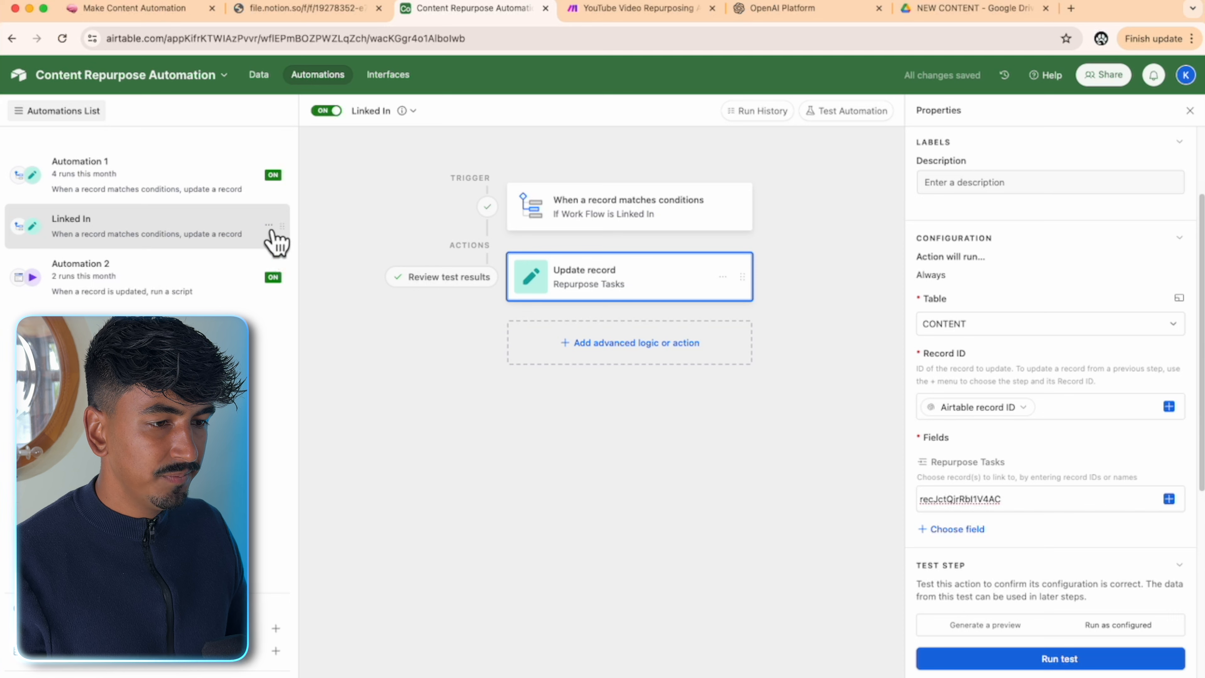
- Duplicate the Linked In automation and rename the copy 'Twitter'
click(269, 226)
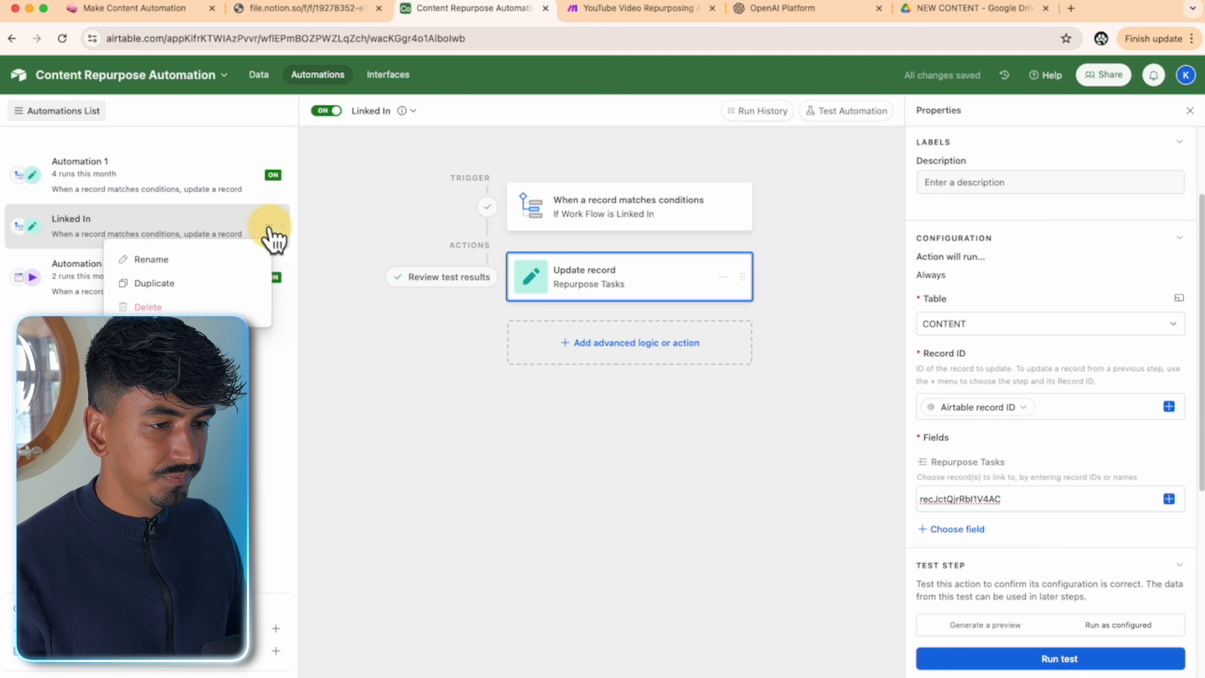
click(223, 283)
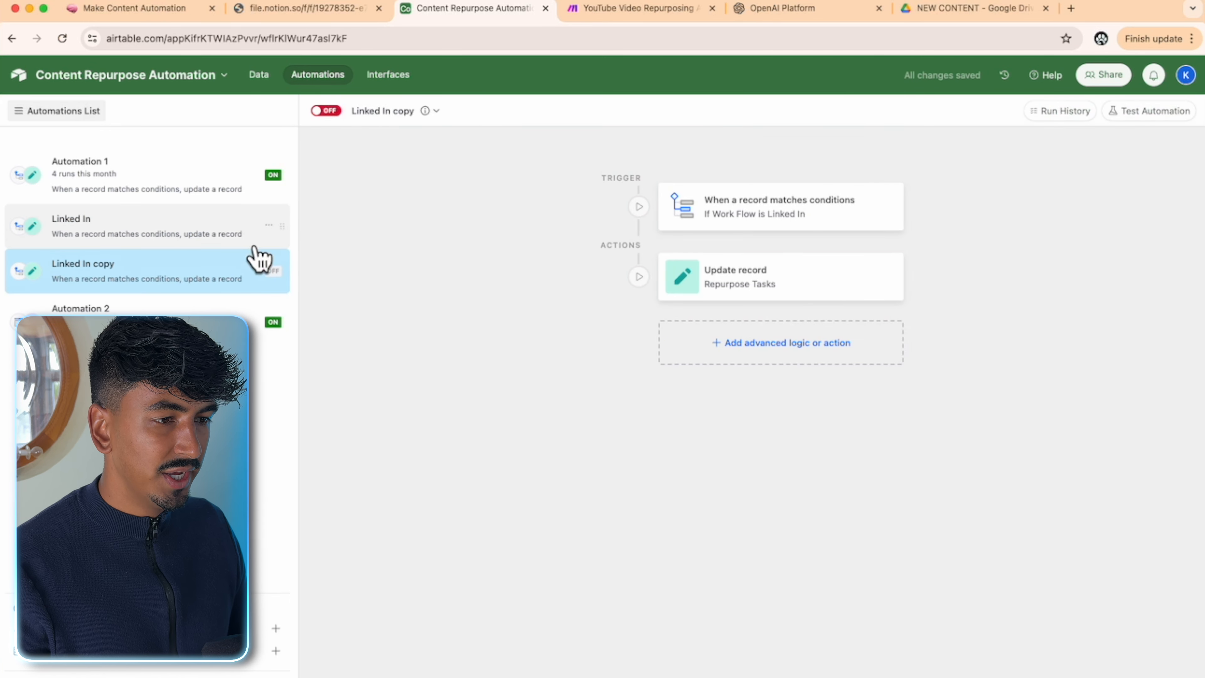
click(396, 112)
click(398, 146)
text(Twitter)
click(544, 203)
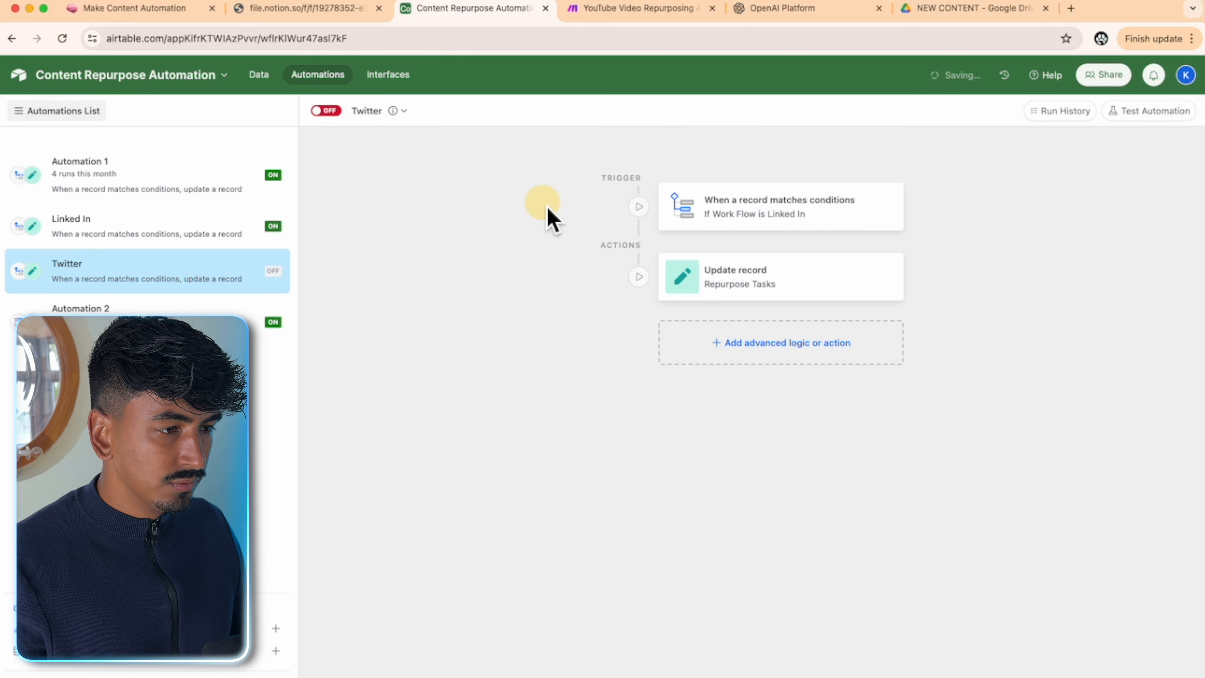
click(757, 216)
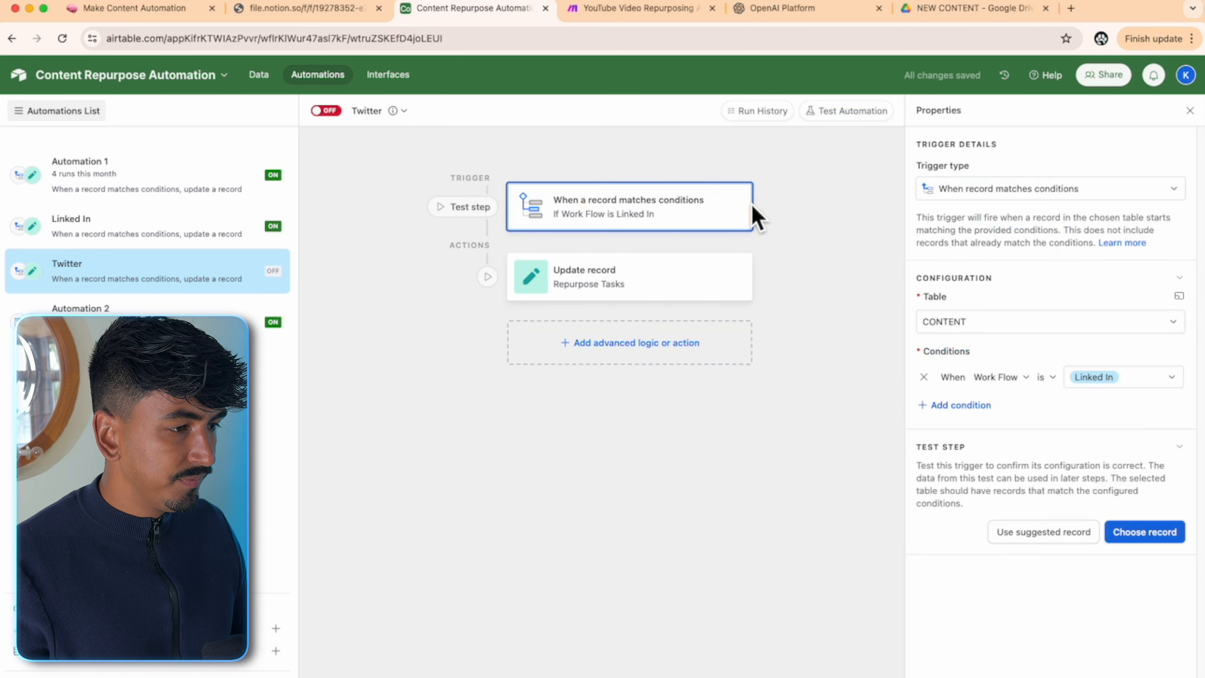
- Change the Twitter trigger condition to Work Flow is Twitter Thread
click(1164, 384)
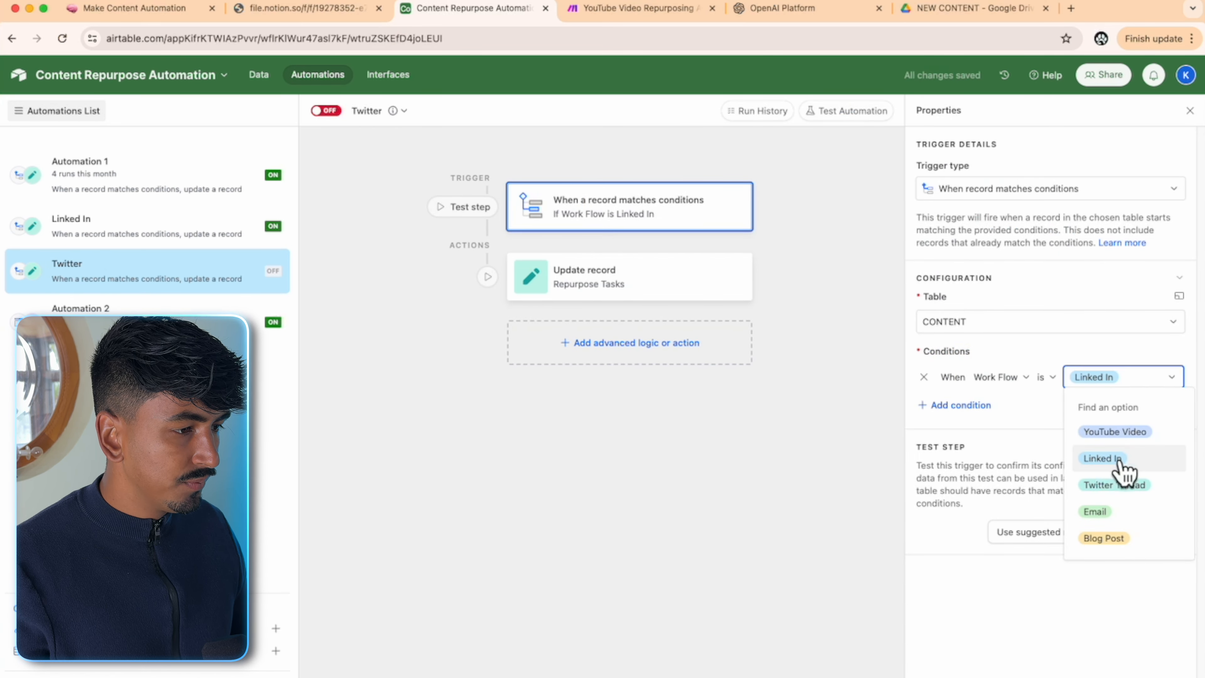
click(1121, 486)
click(1060, 425)
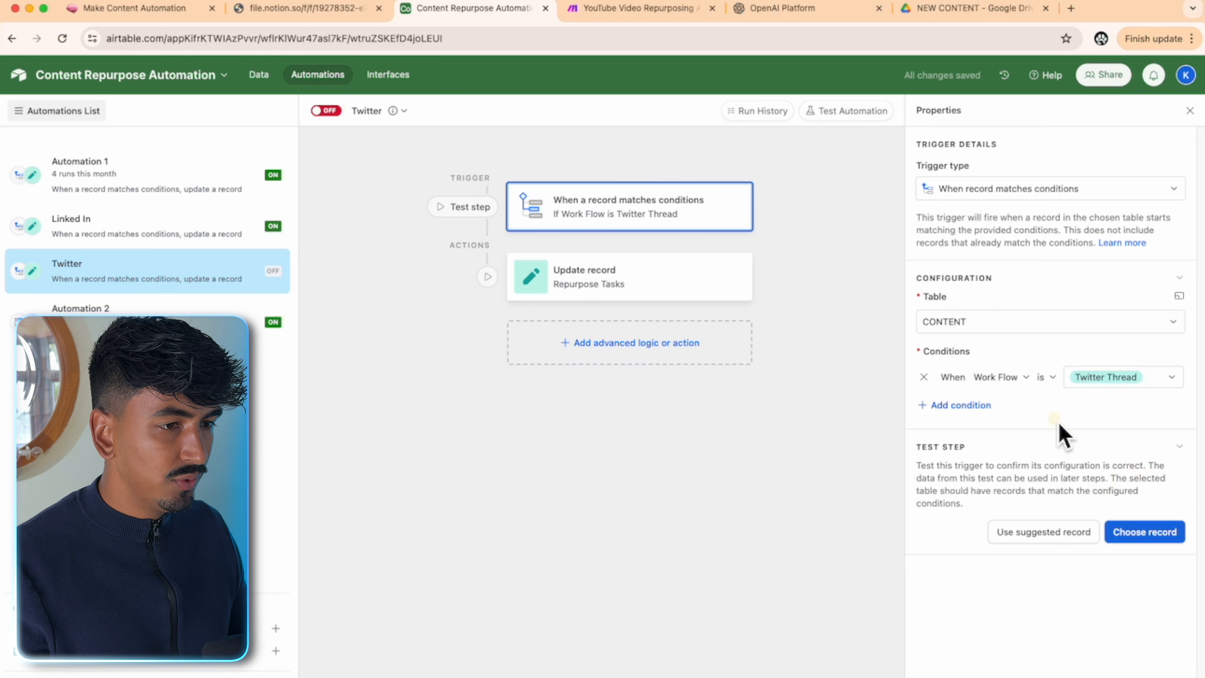
- In CONTENT, set the test record's Work Flow to Twitter Thread and remove its LinkedIn Copy link
click(260, 77)
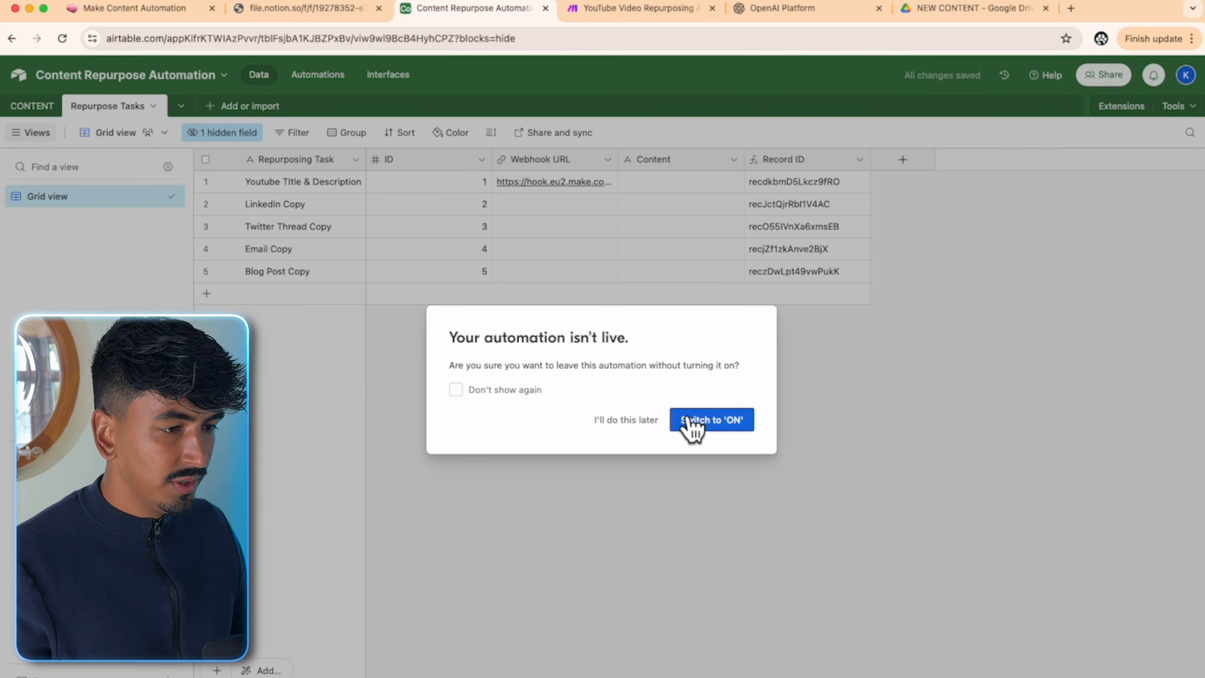
click(638, 422)
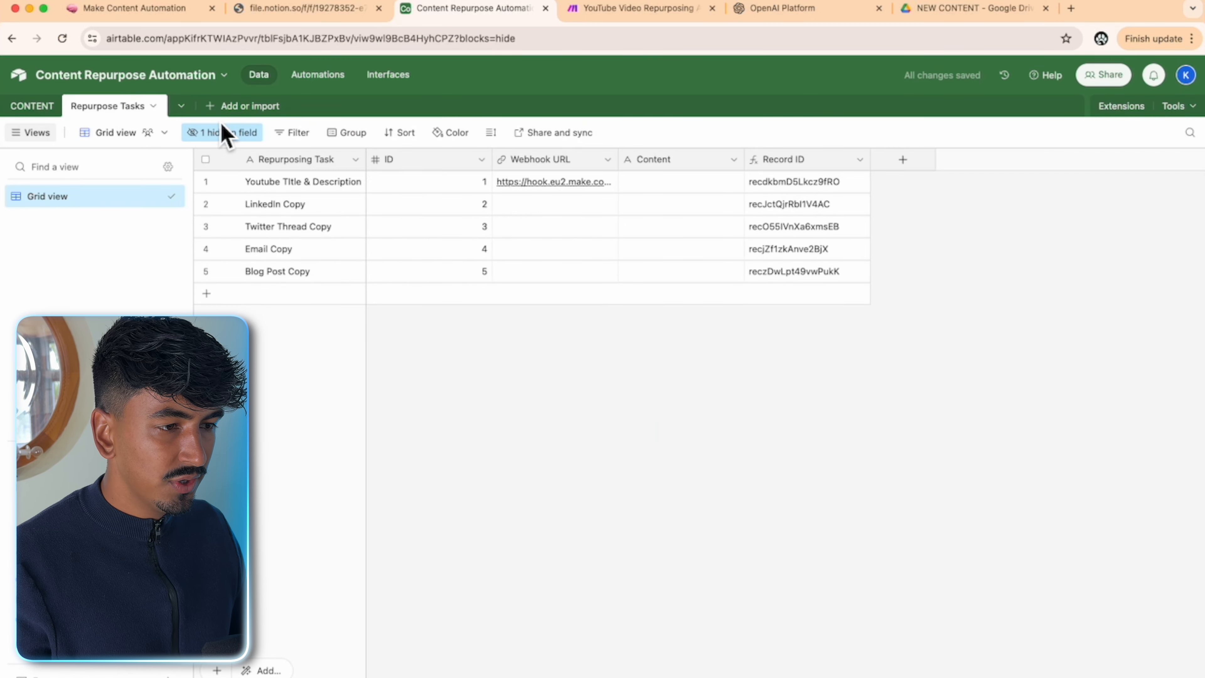
click(26, 108)
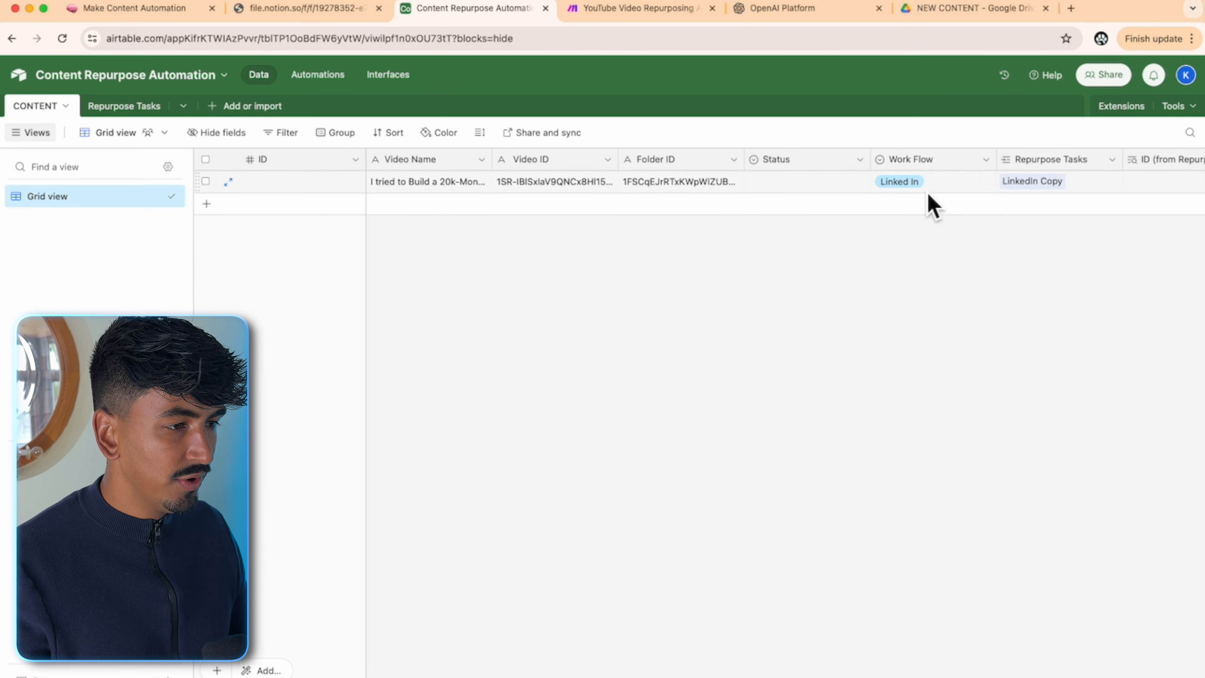
click(937, 189)
click(985, 190)
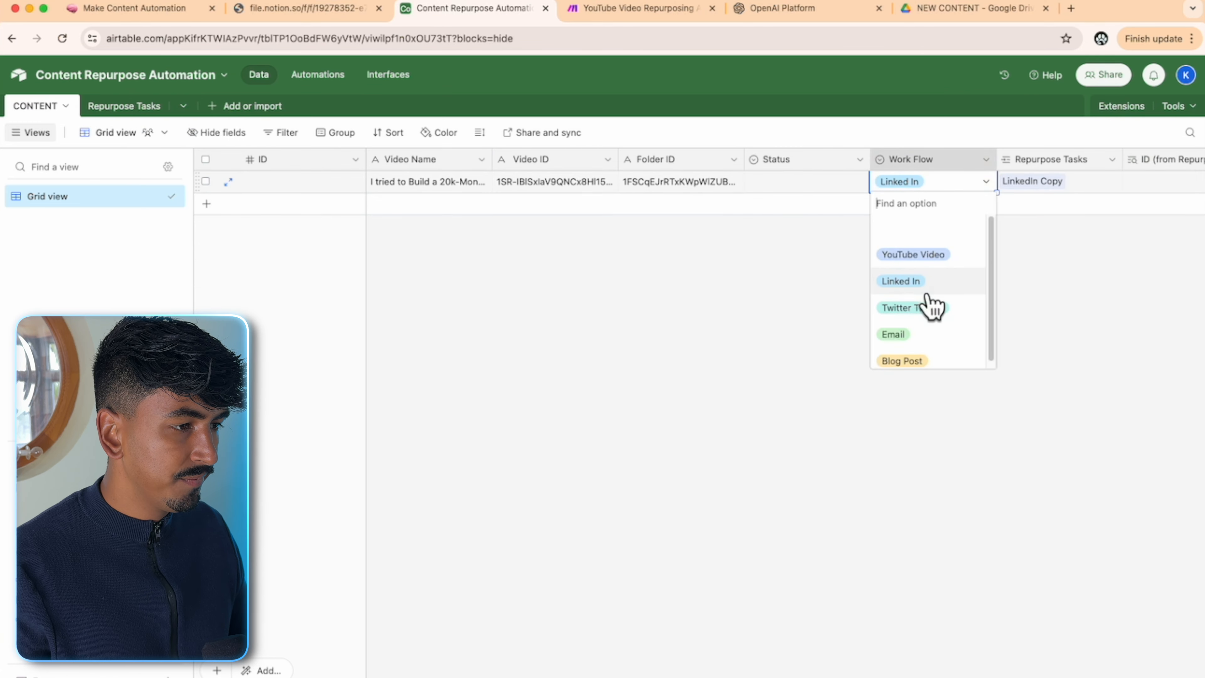
click(929, 307)
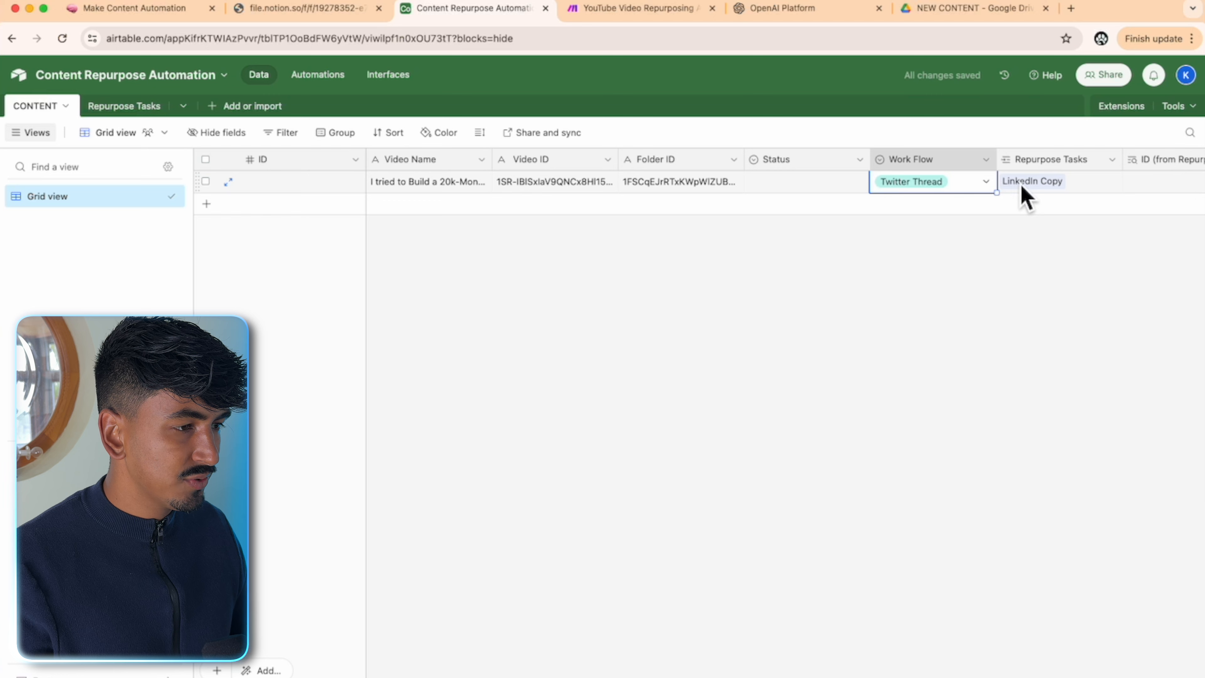
click(993, 267)
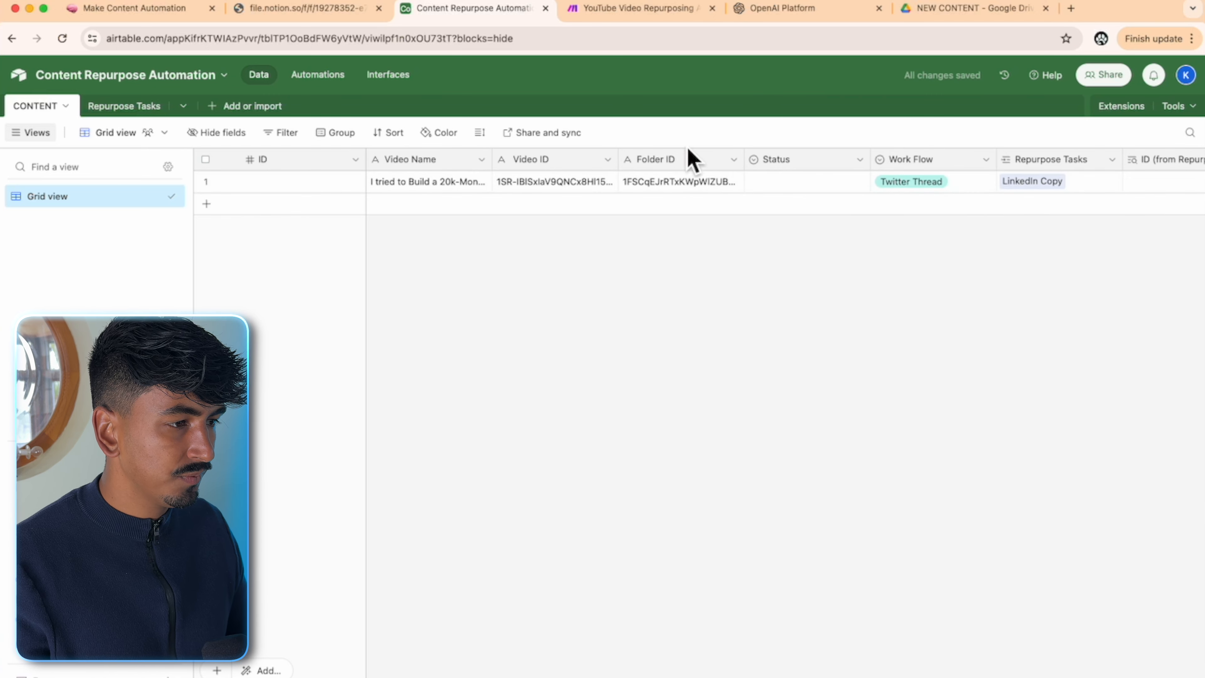
click(1047, 181)
click(1072, 182)
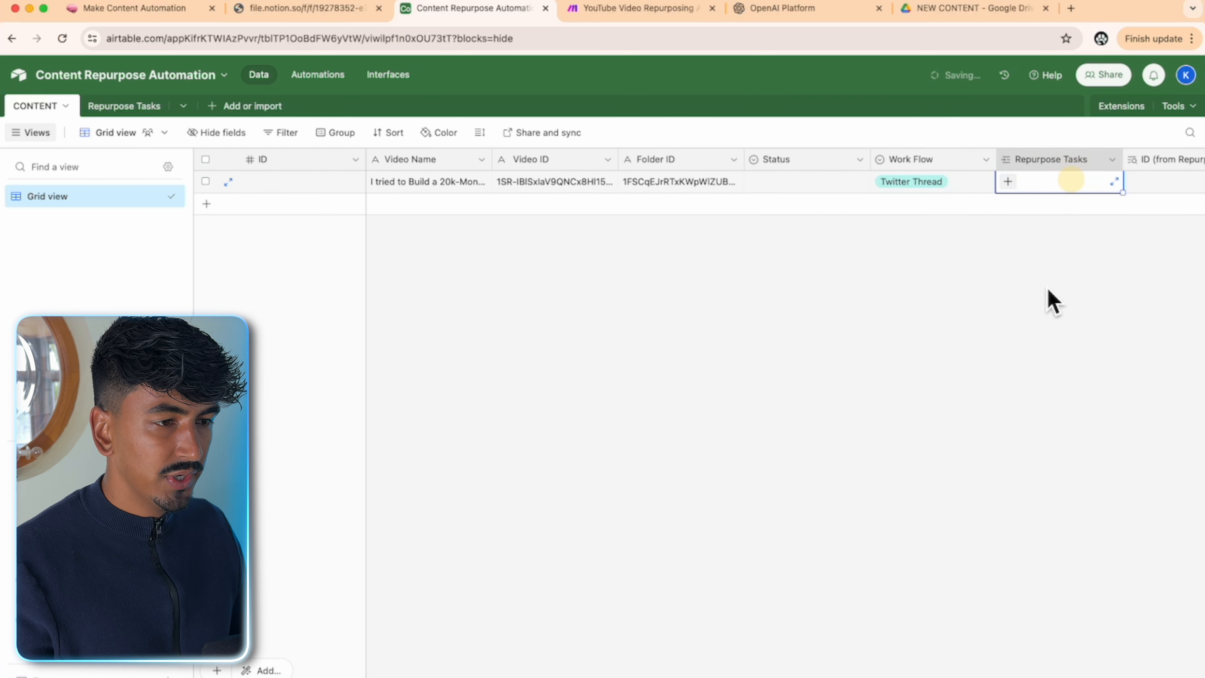
- Test the Twitter trigger with the matching record and bring up the update-record action
click(318, 75)
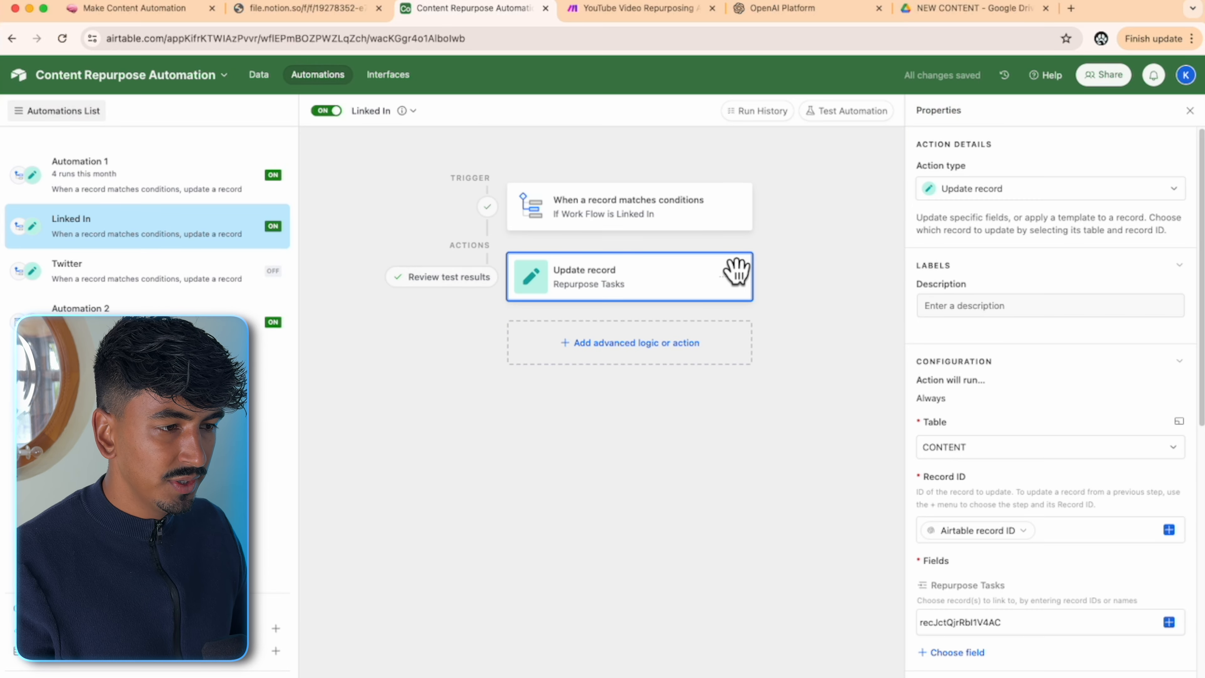
click(121, 284)
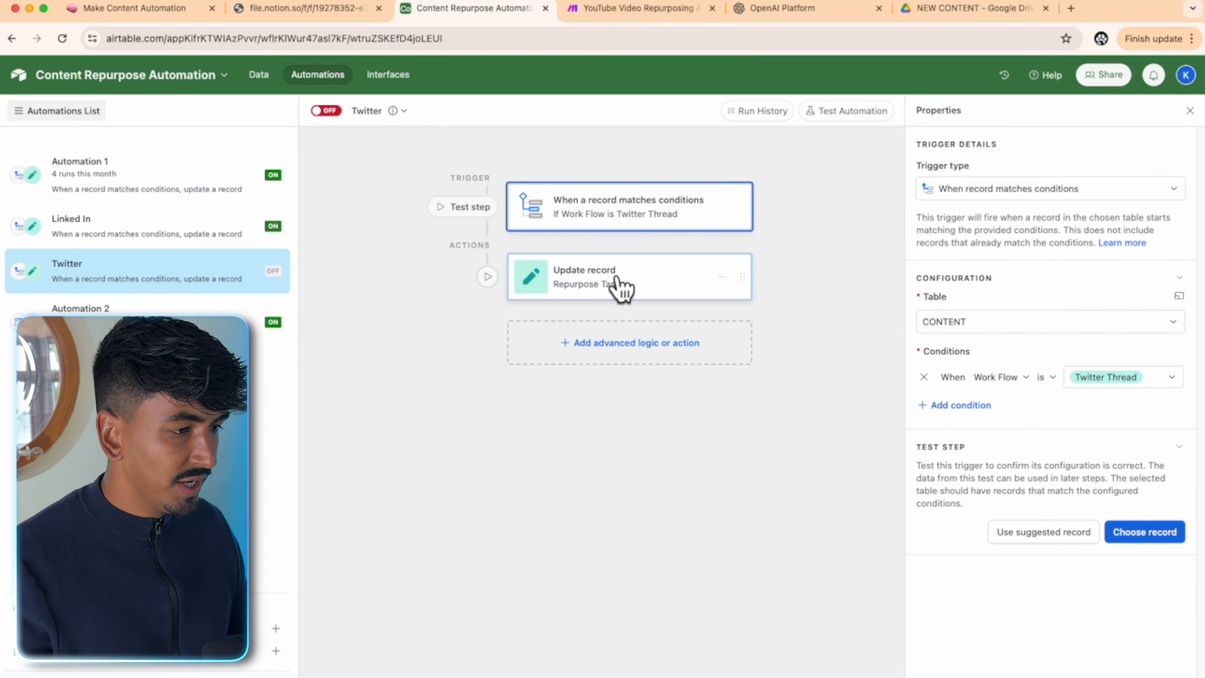
click(1145, 532)
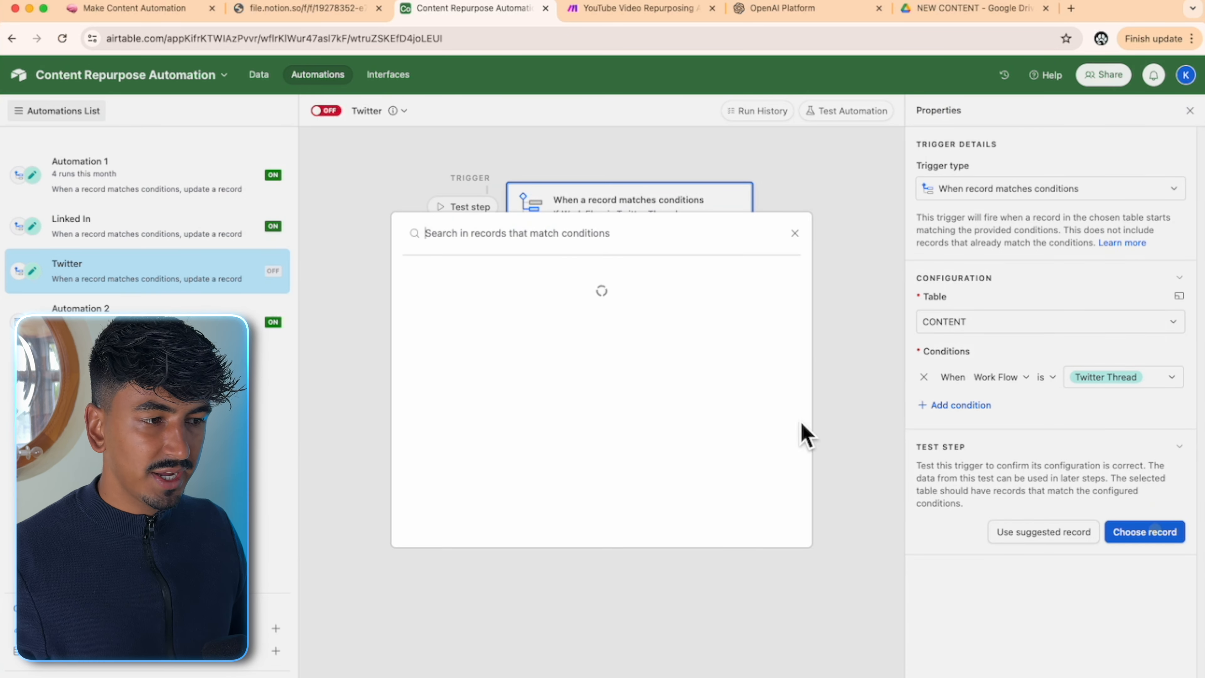
click(588, 302)
click(678, 287)
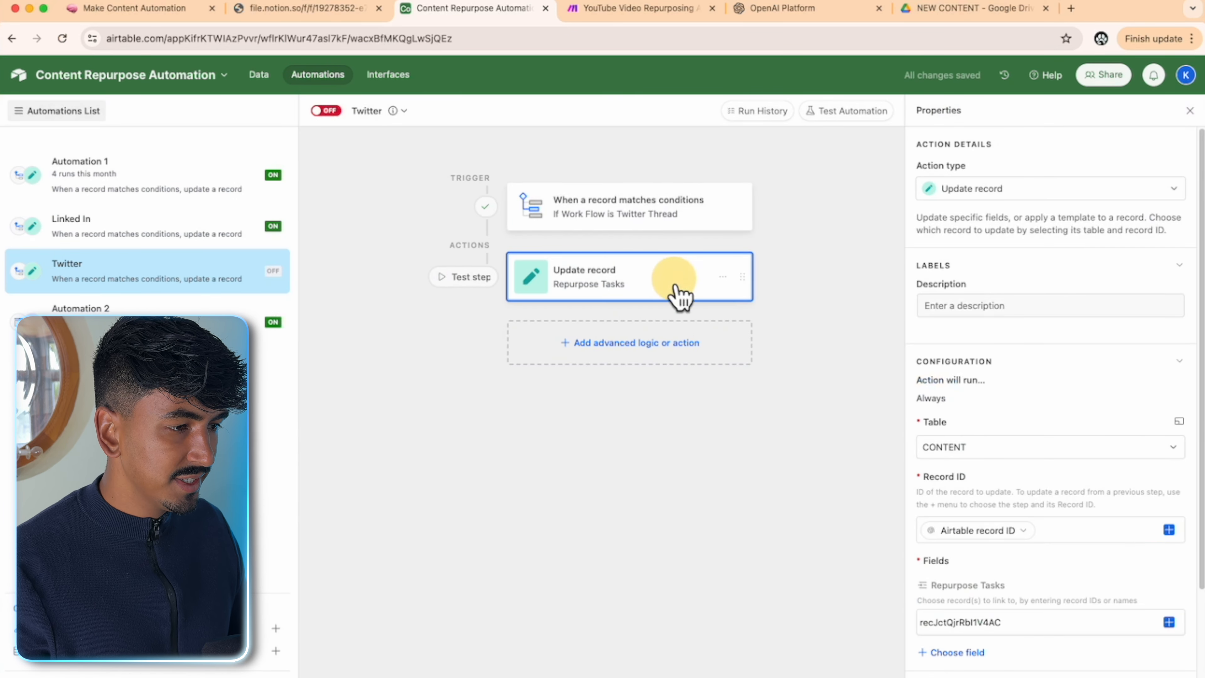
scroll(1077, 367, down, 1)
- Replace the action's Repurpose Tasks ID with the Twitter Thread Copy record ID
scroll(1076, 368, down, 2)
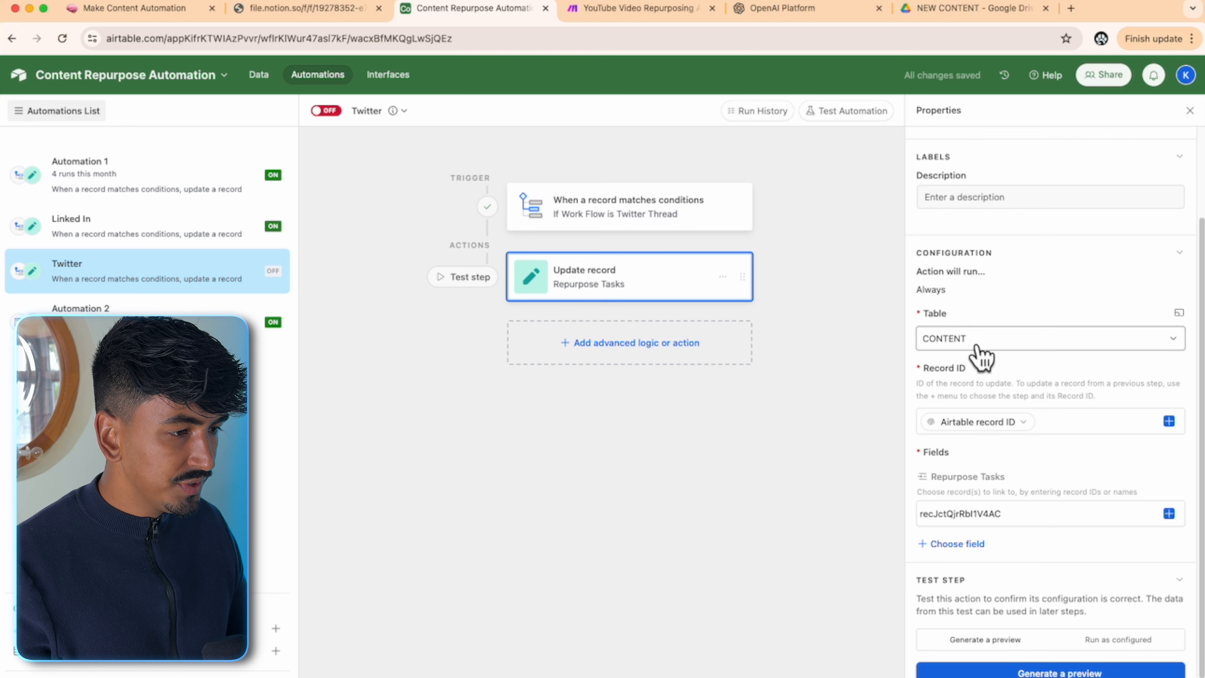
scroll(1041, 506, down, 1)
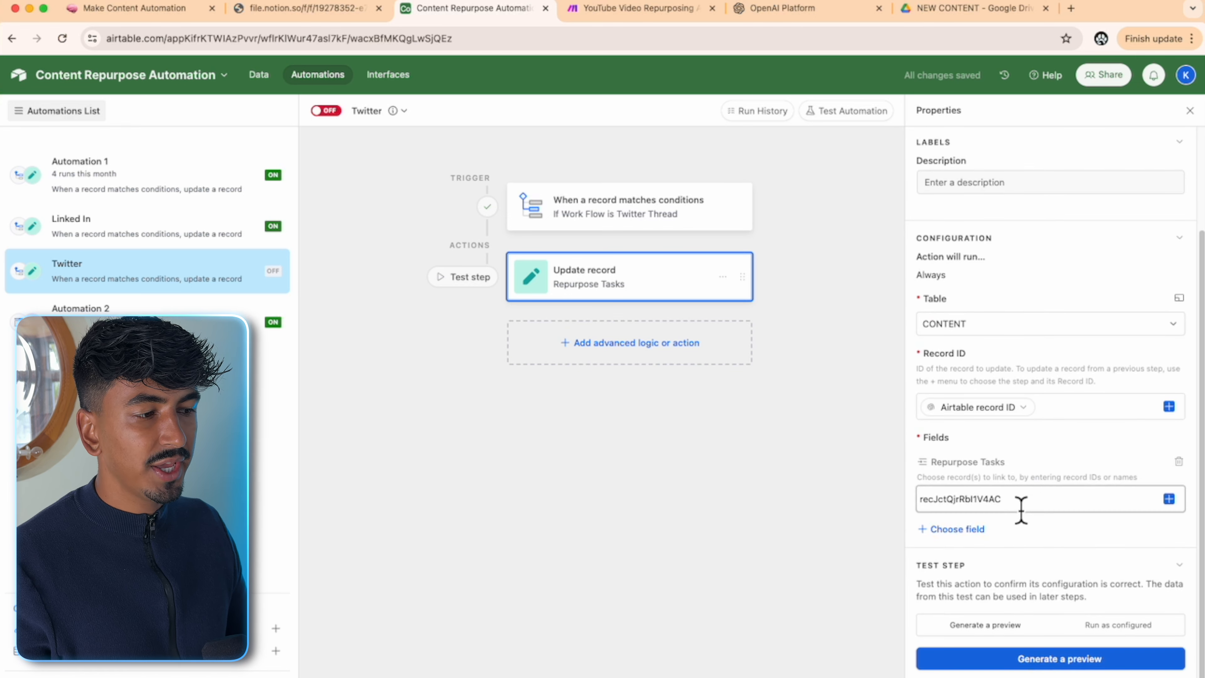
click(1023, 502)
drag(1020, 500, 920, 501)
key(BackSpace)
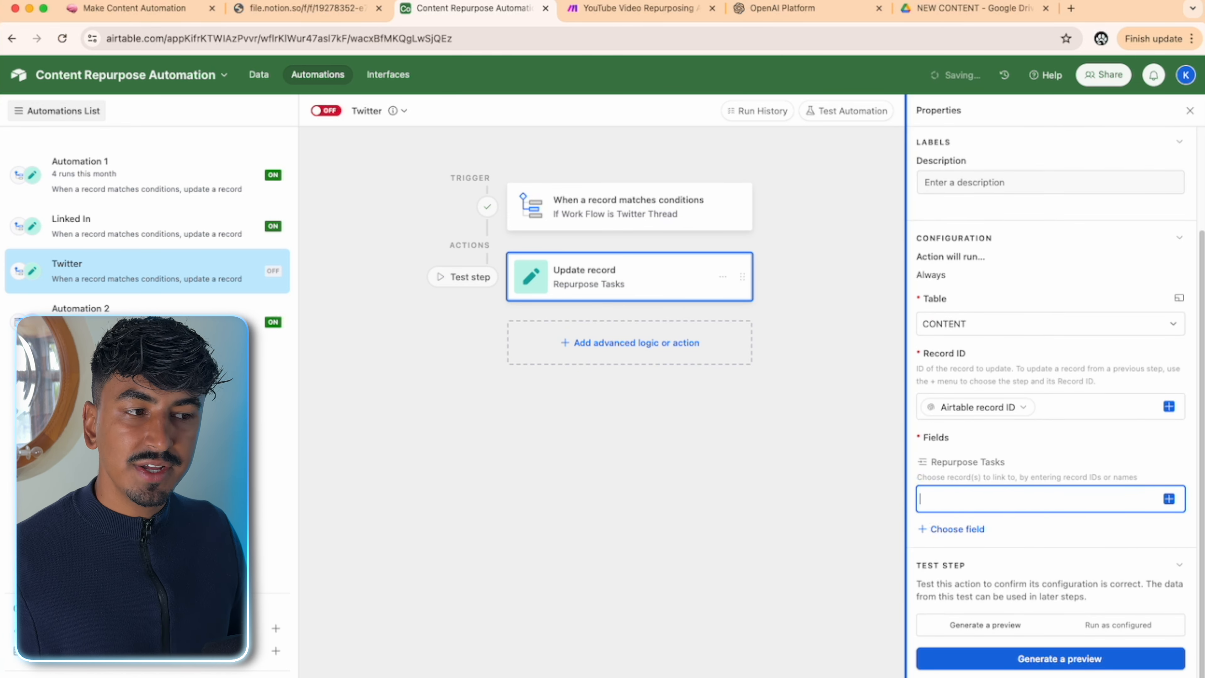
click(260, 76)
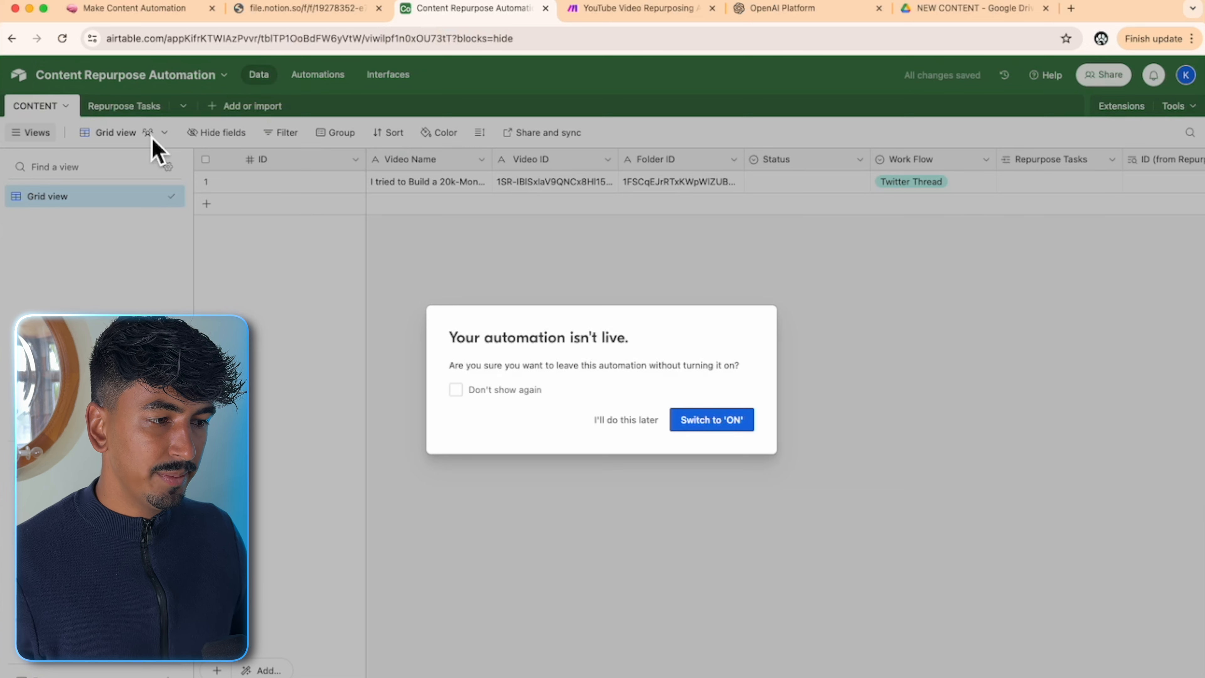
click(646, 420)
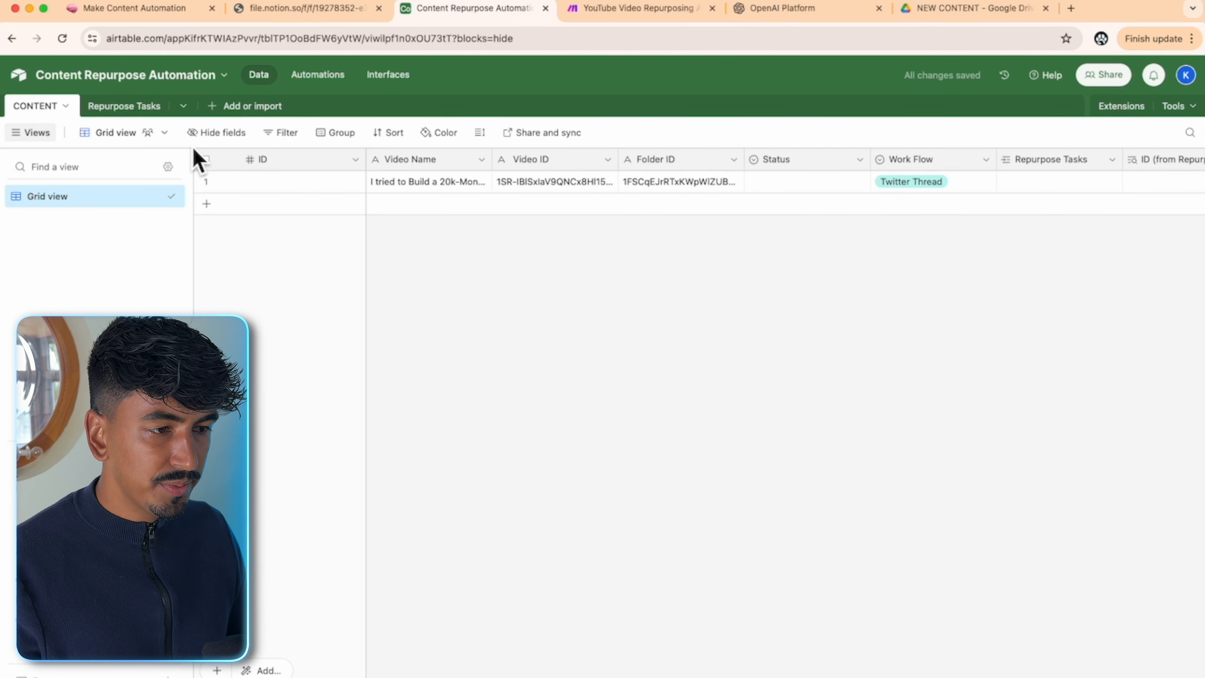
click(107, 109)
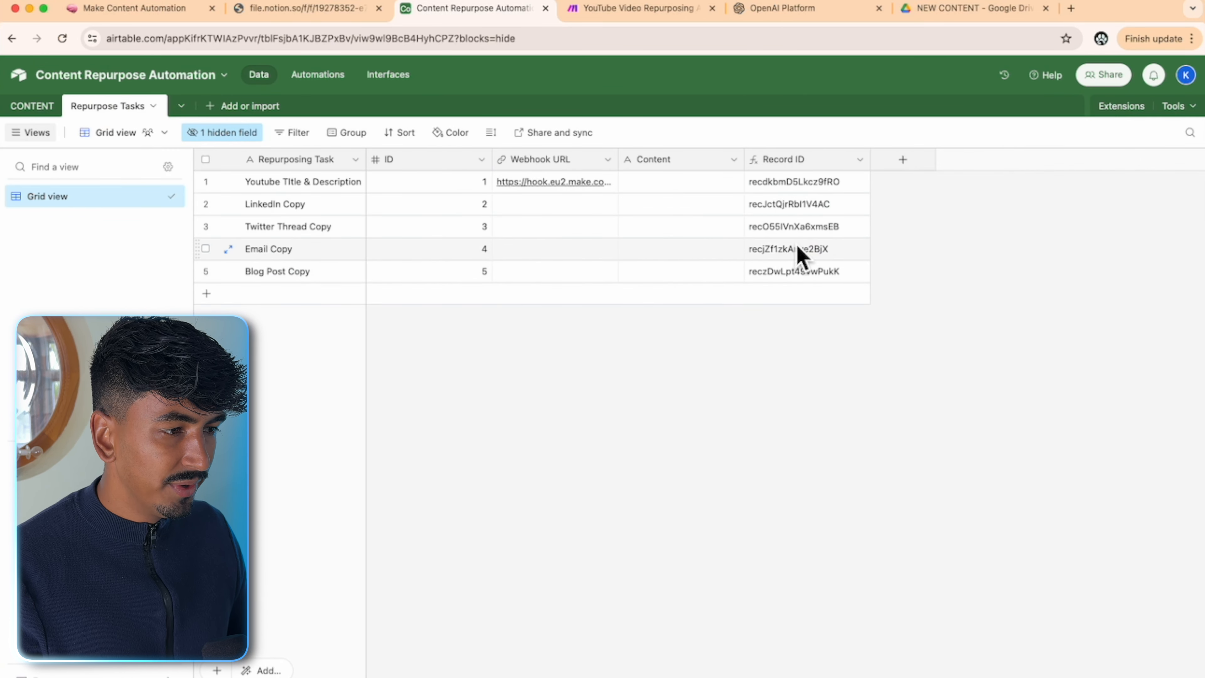
click(813, 231)
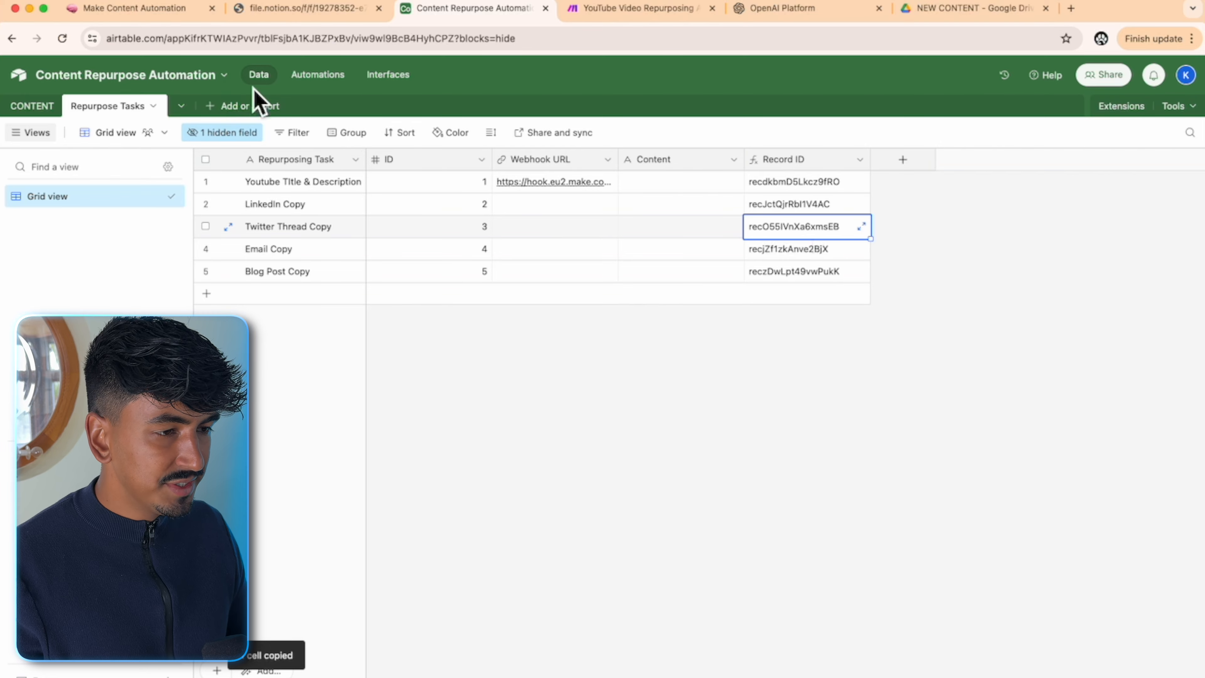
click(337, 79)
scroll(1018, 475, down, 3)
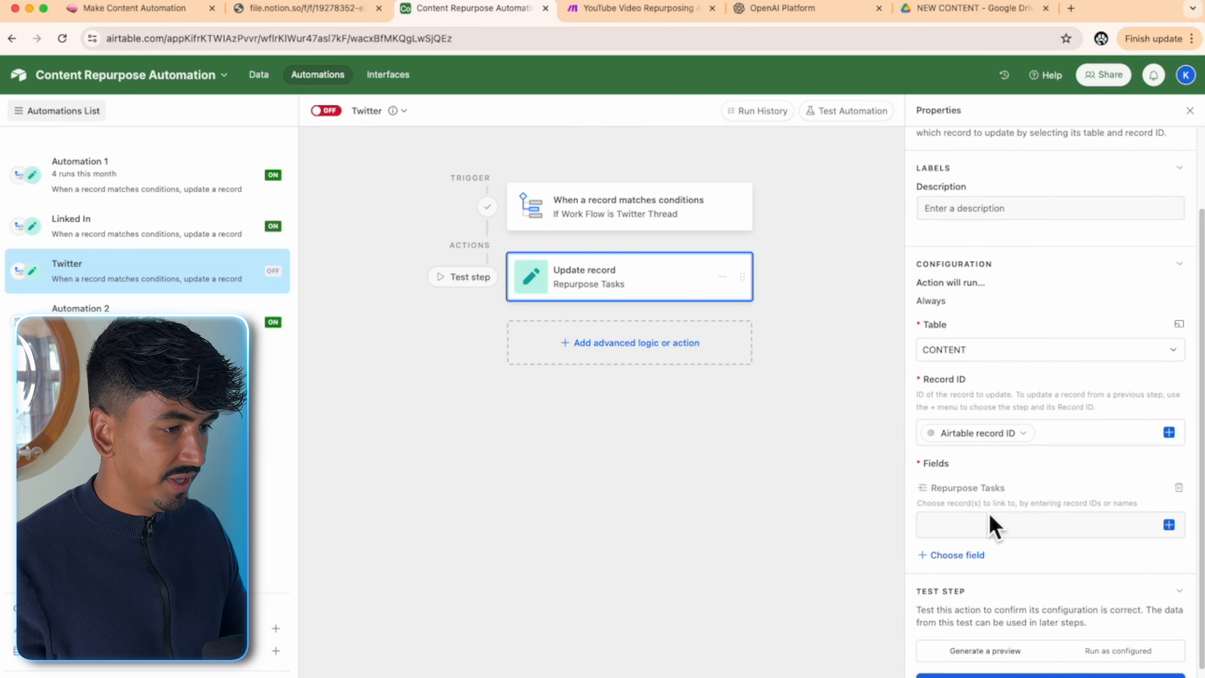
click(981, 506)
- Run the update action test as configured and check the successful result
click(1120, 626)
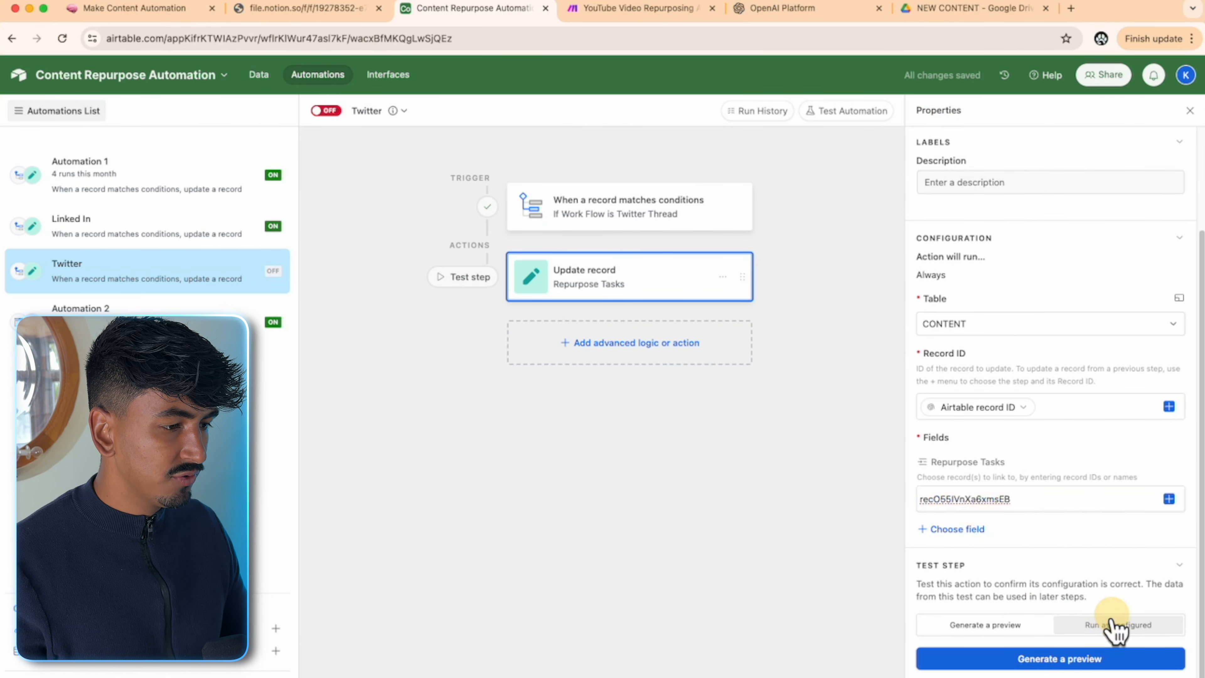
click(1073, 658)
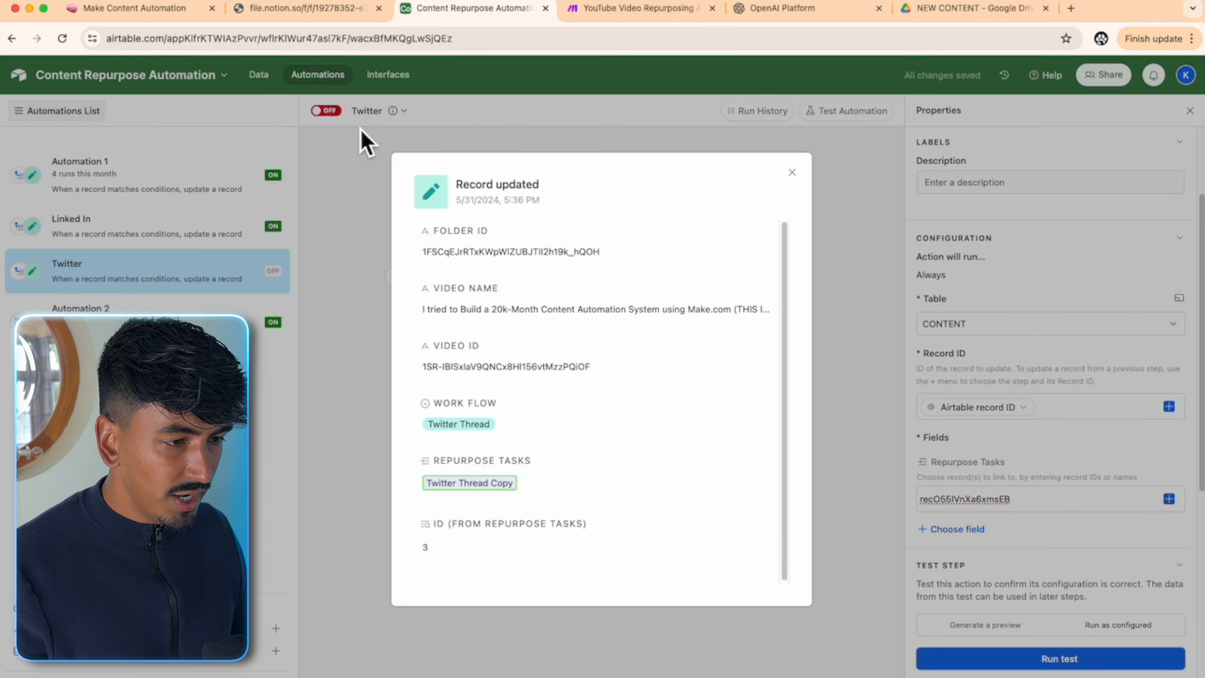
scroll(561, 484, down, 1)
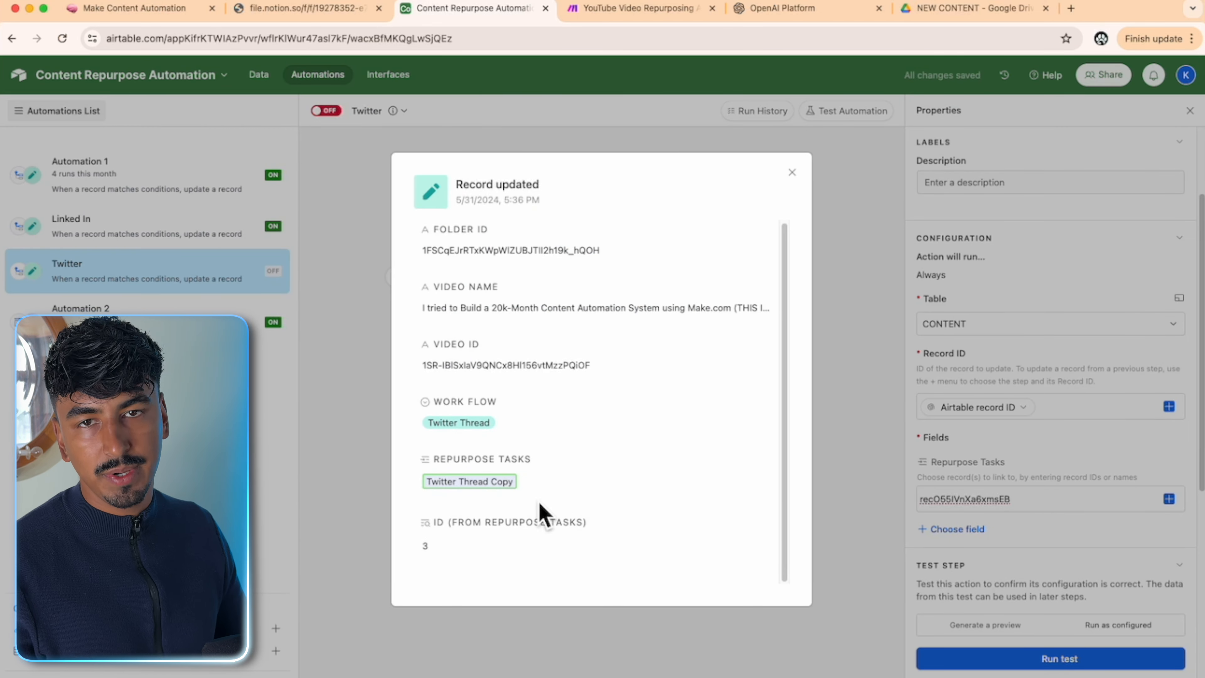
click(792, 172)
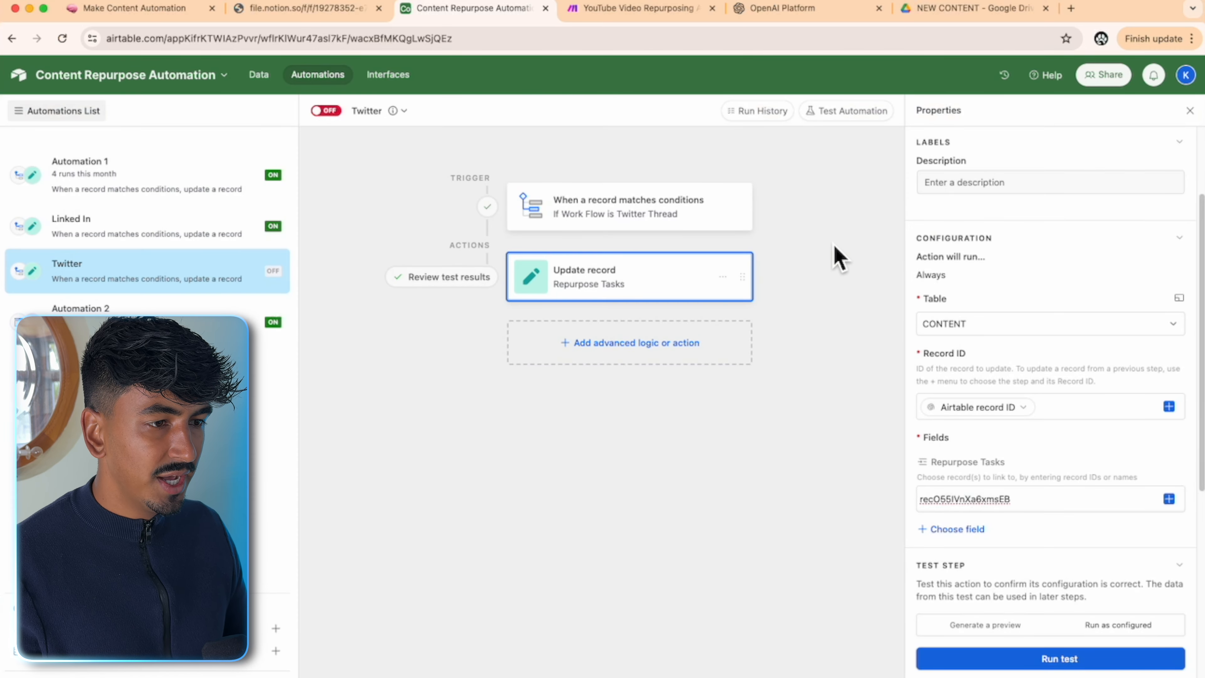
- In CONTENT, blank the test record's Work Flow and remove its Twitter Thread Copy link
click(258, 74)
click(48, 106)
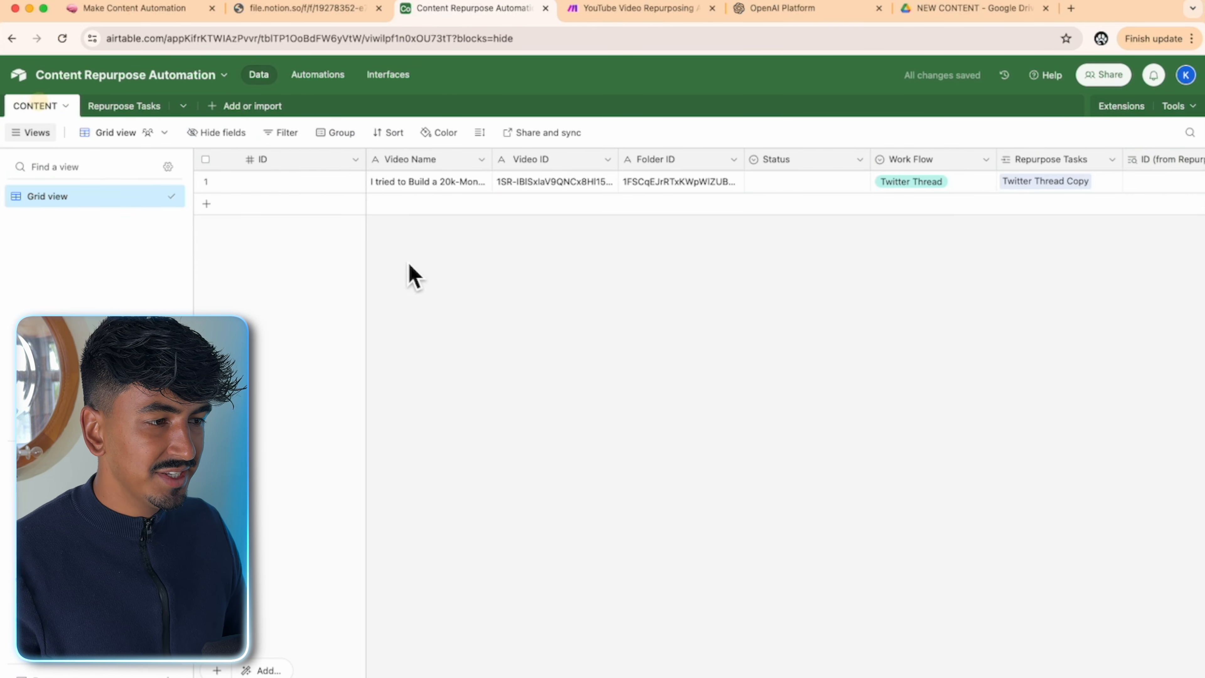
scroll(712, 665, right, 10)
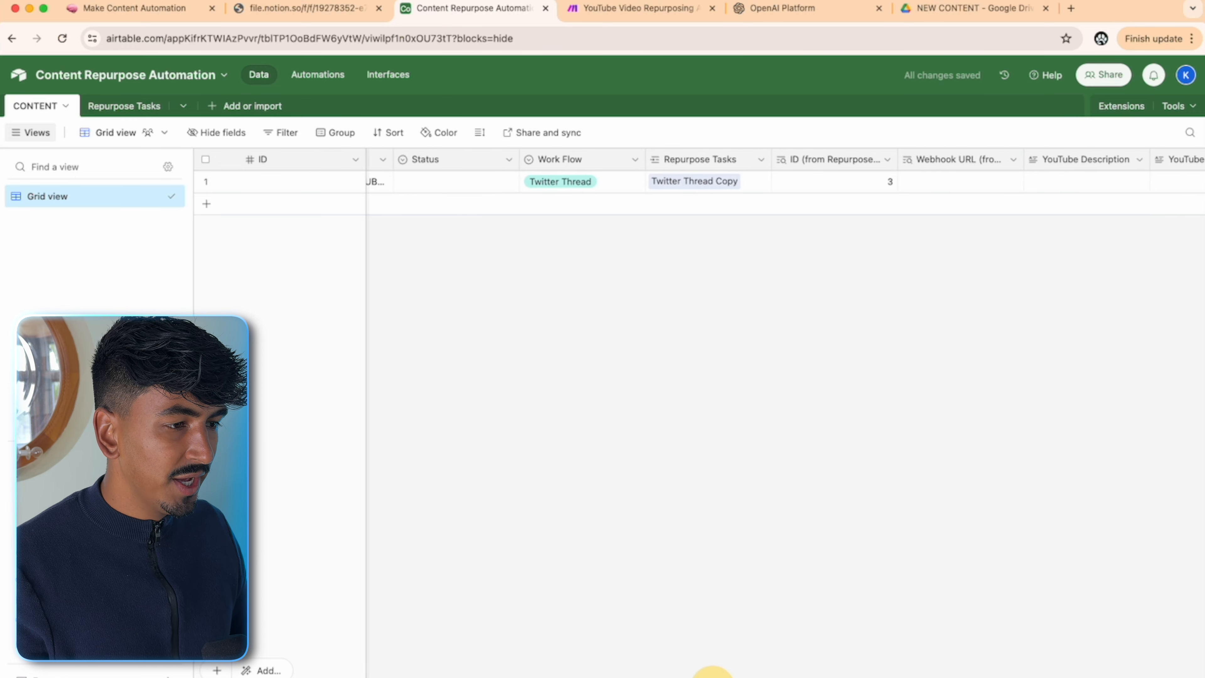
scroll(683, 517, left, 10)
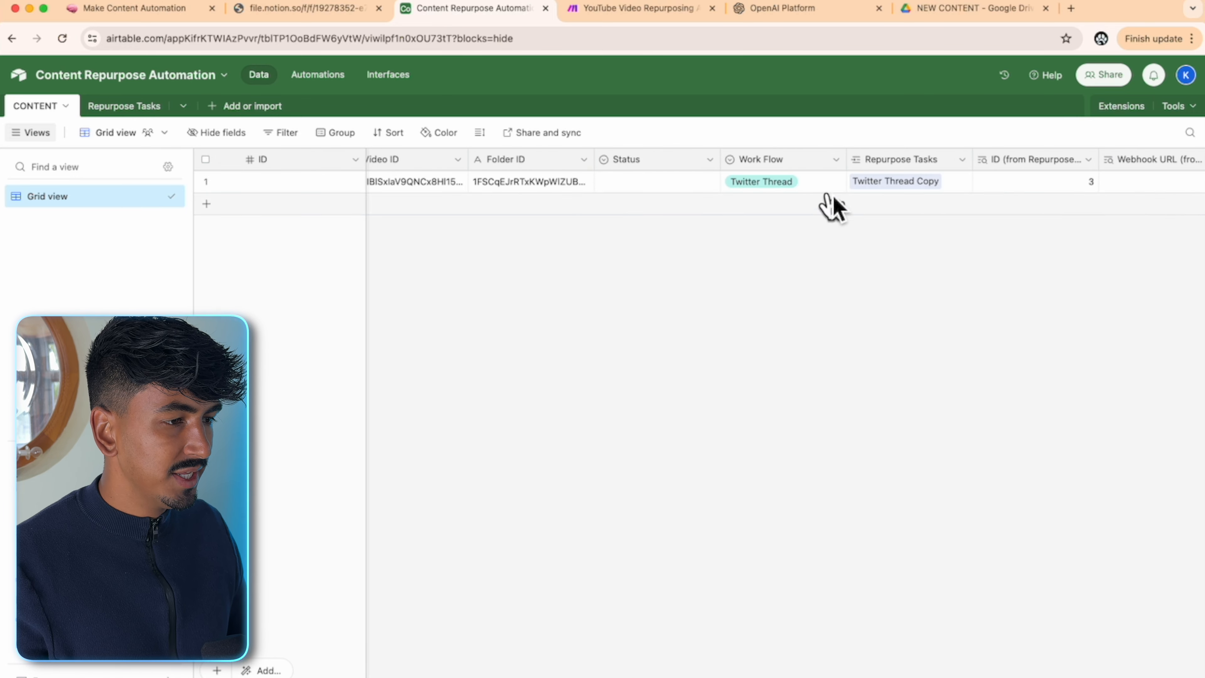
click(831, 185)
click(832, 186)
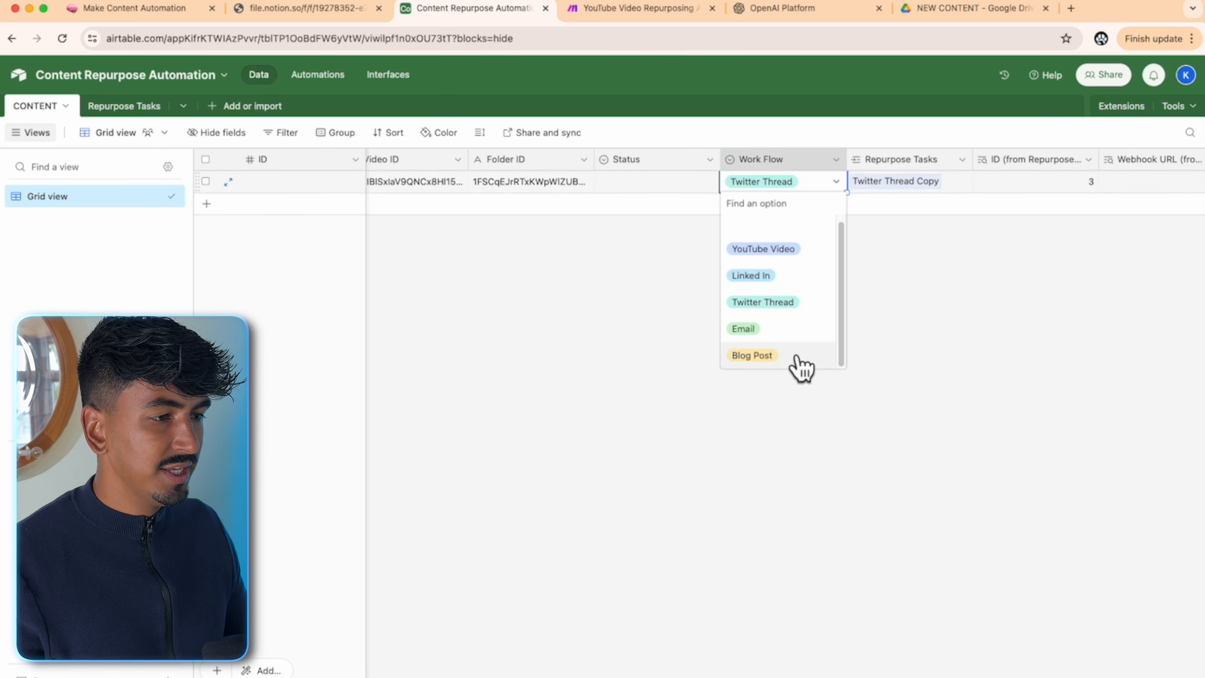
click(772, 233)
click(901, 186)
click(943, 182)
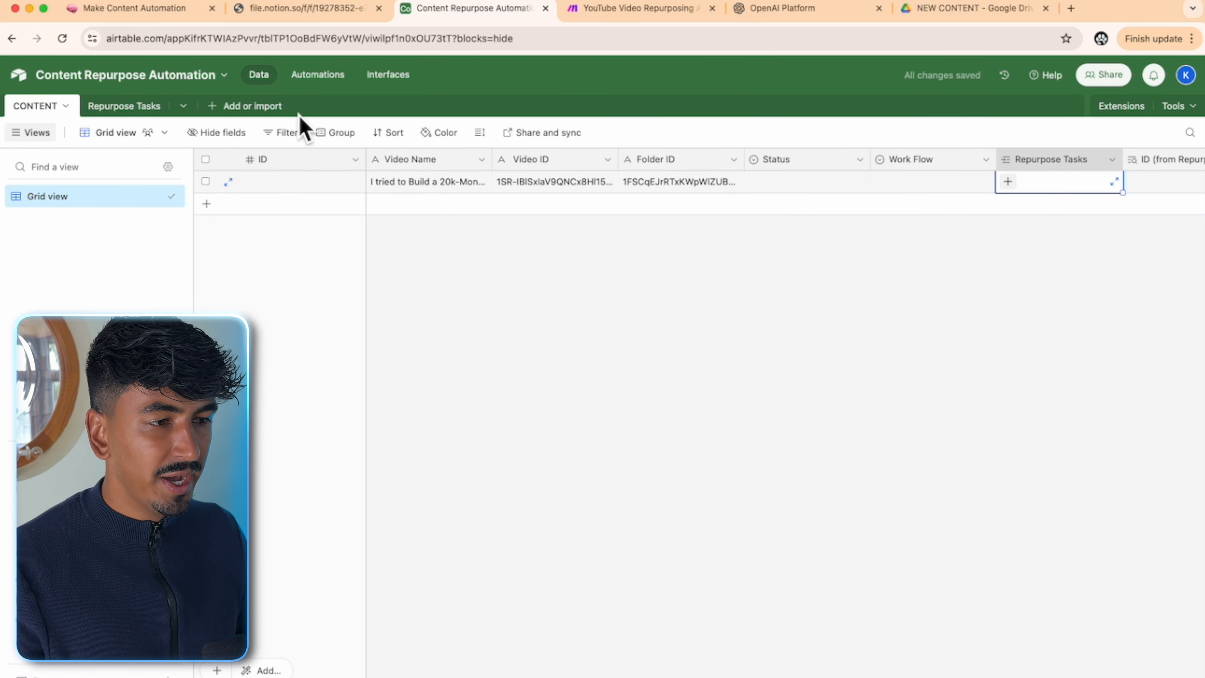
click(318, 75)
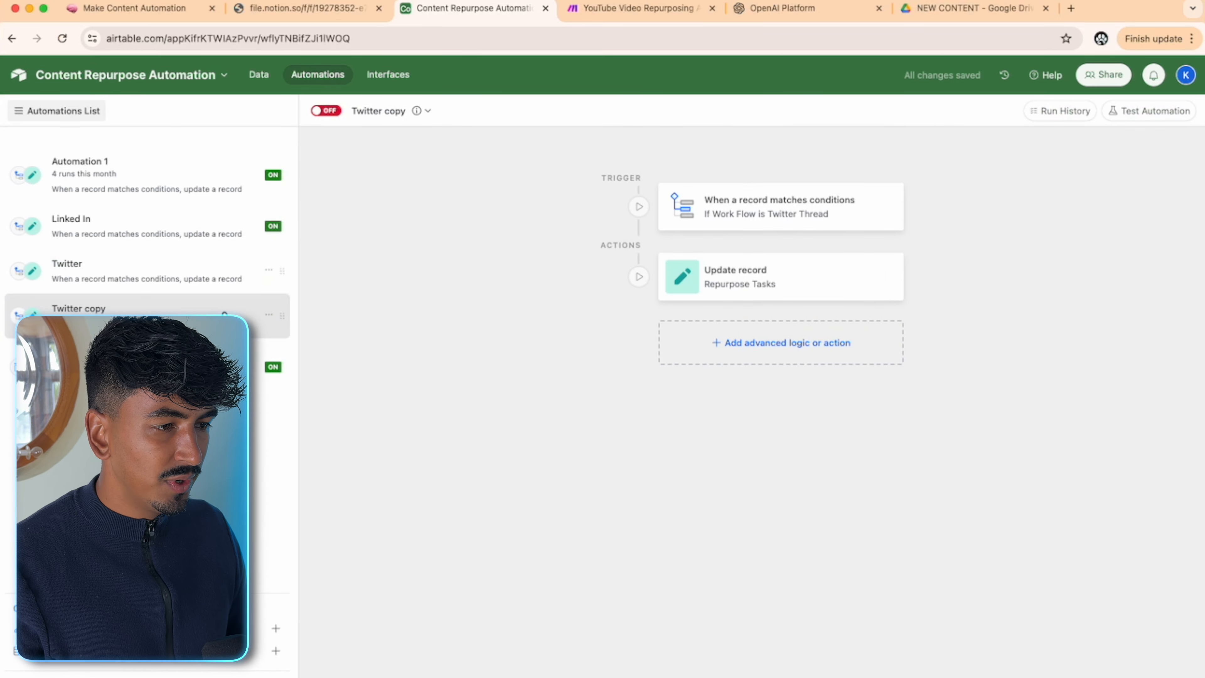
- Rename the Twitter copy automation 'Email' and switch it on
click(387, 112)
click(396, 143)
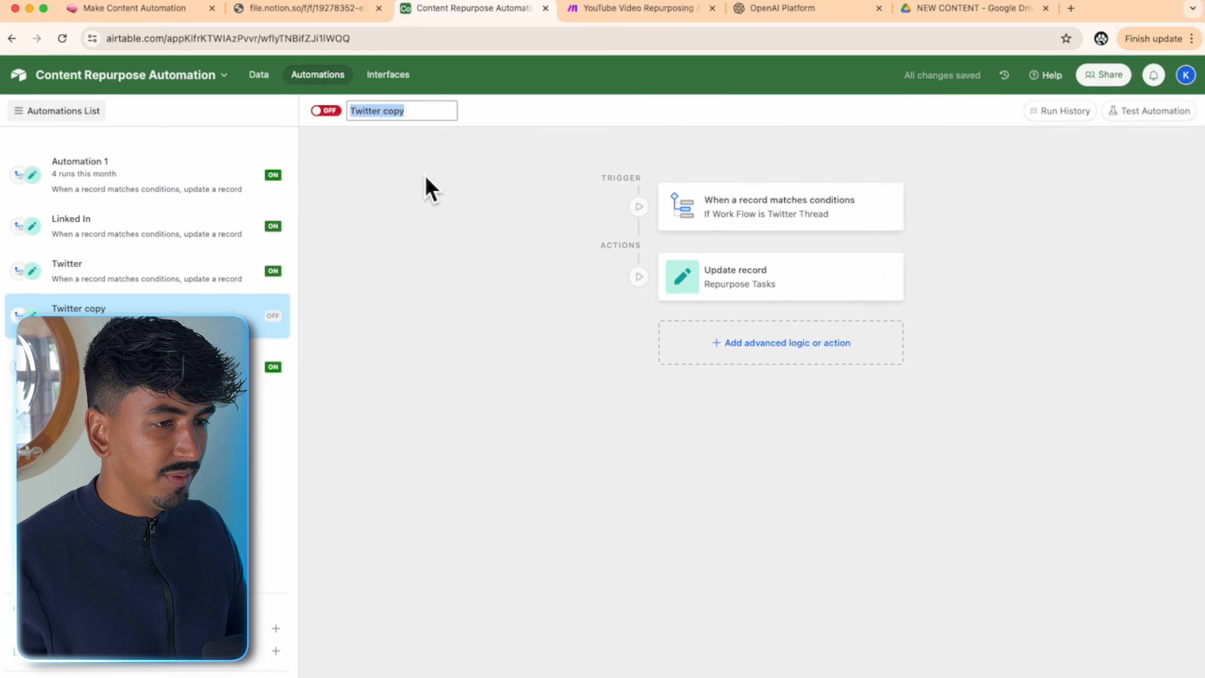
click(451, 211)
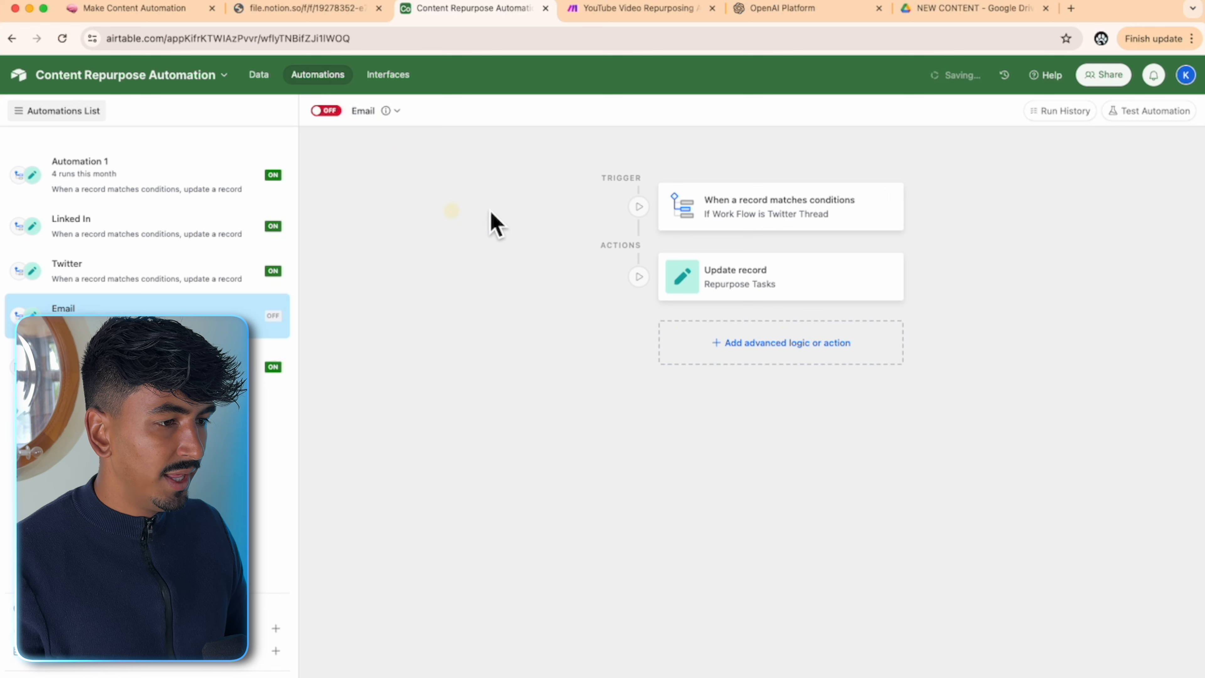
click(323, 112)
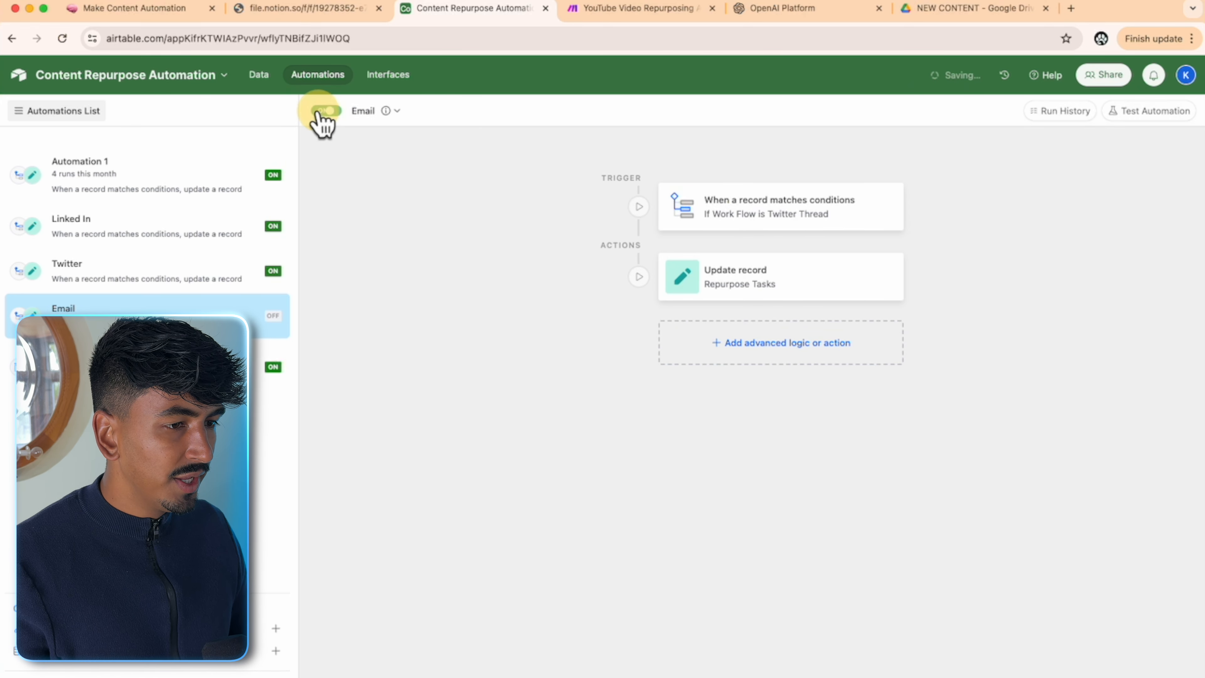
- Change the trigger condition to Work Flow is Email and publish the update
click(746, 207)
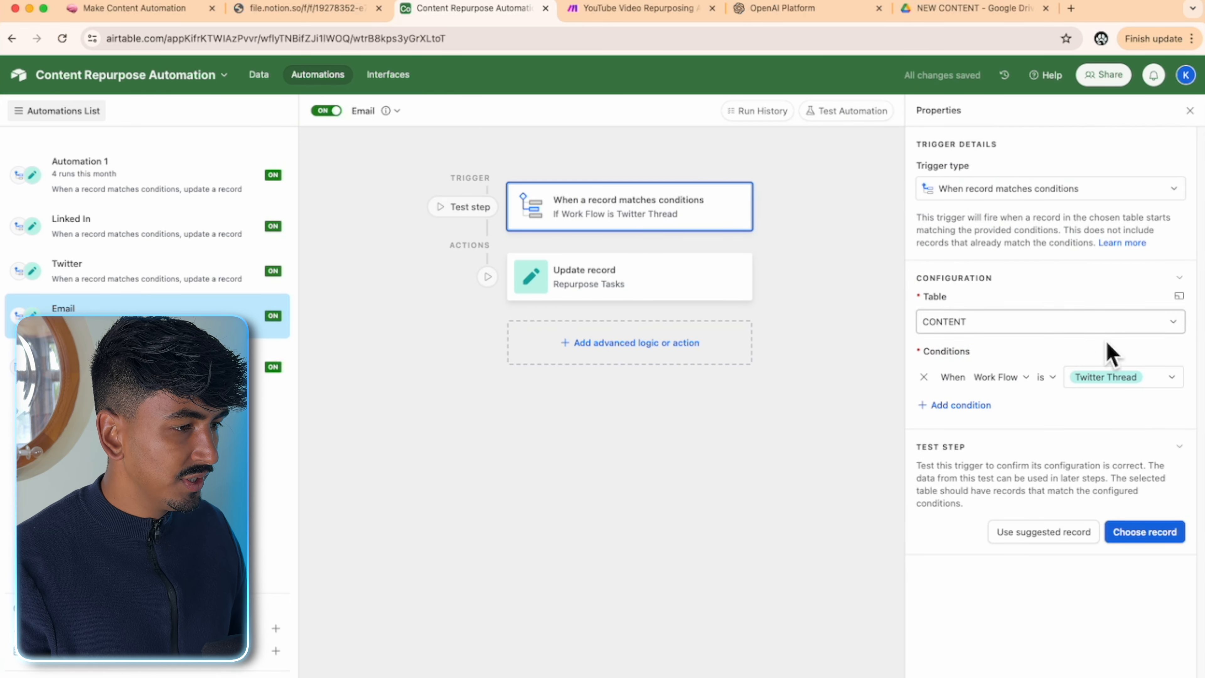
click(1132, 382)
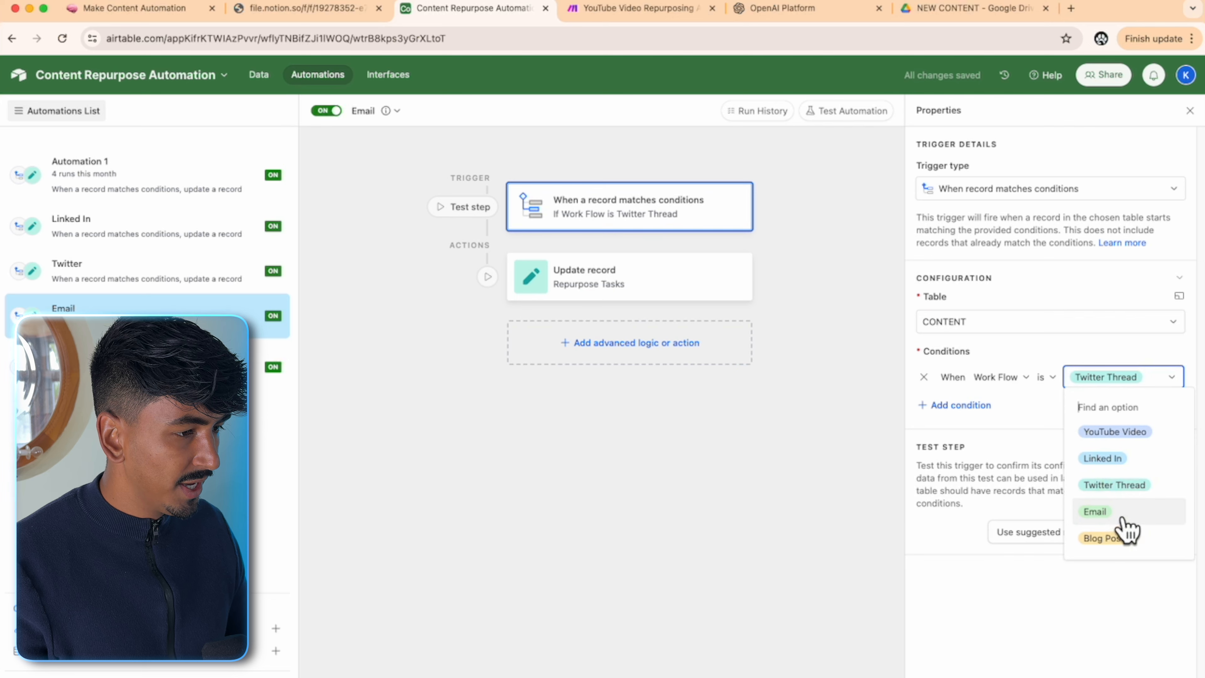
click(1113, 513)
click(768, 474)
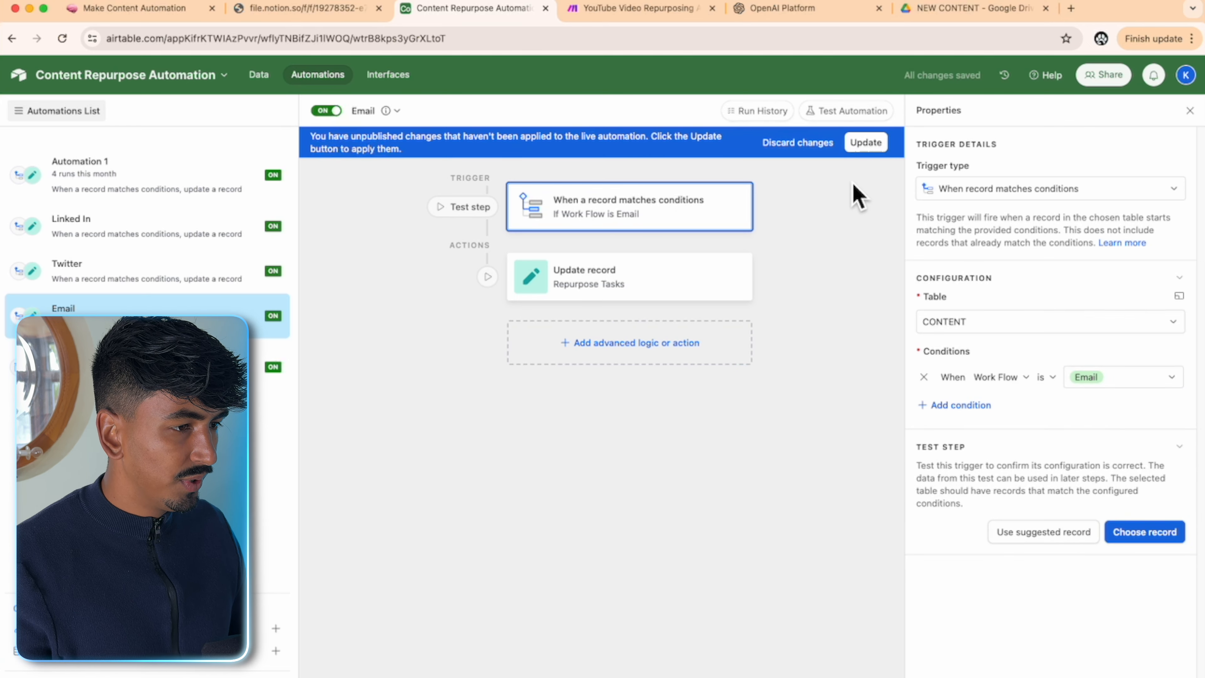
click(865, 143)
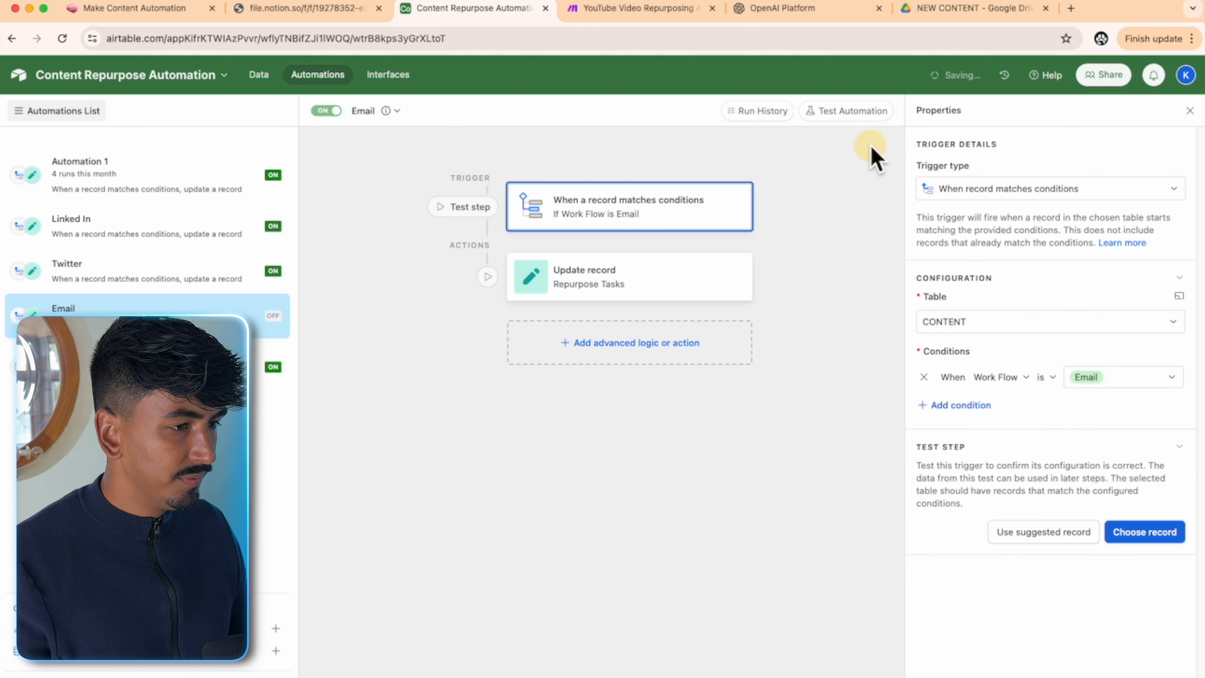
- In the CONTENT table, set the test record's Work Flow to Email
click(260, 76)
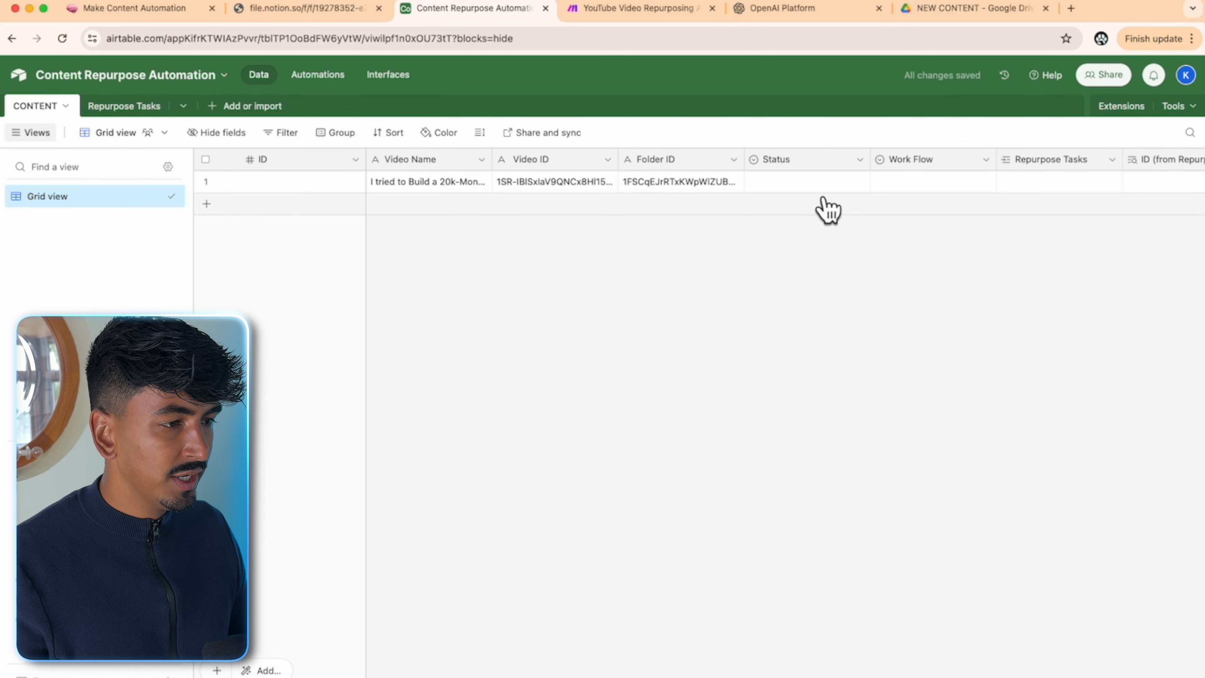
click(831, 182)
click(979, 183)
click(985, 181)
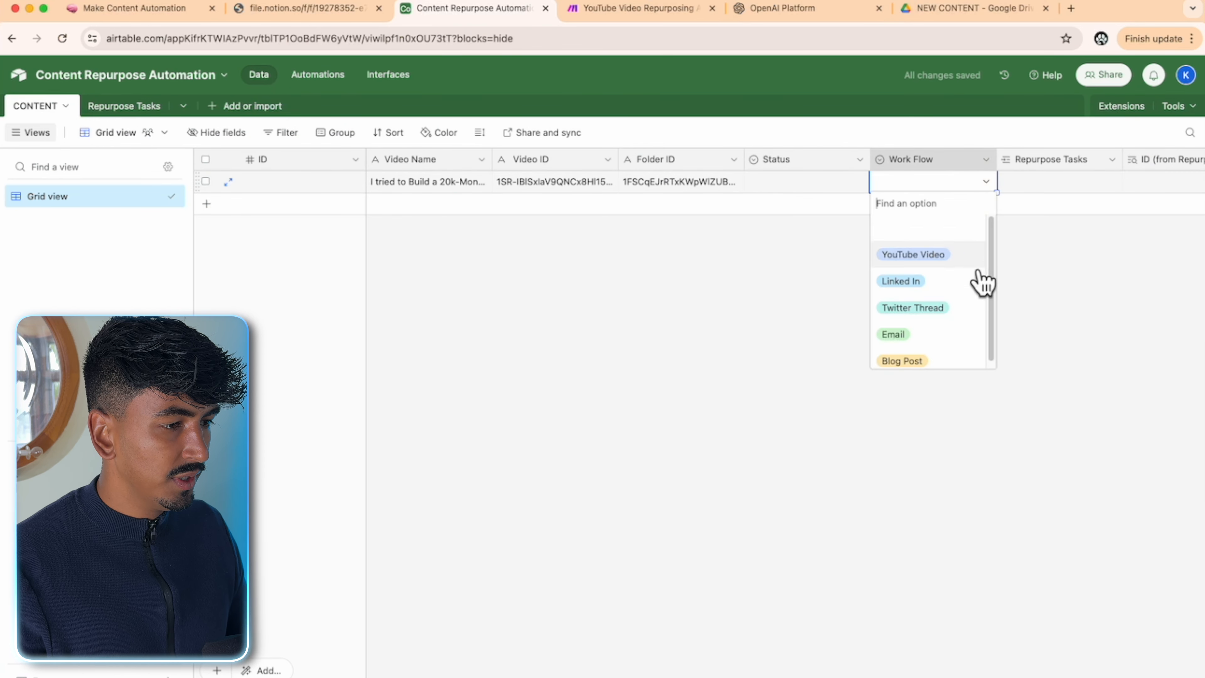
click(945, 338)
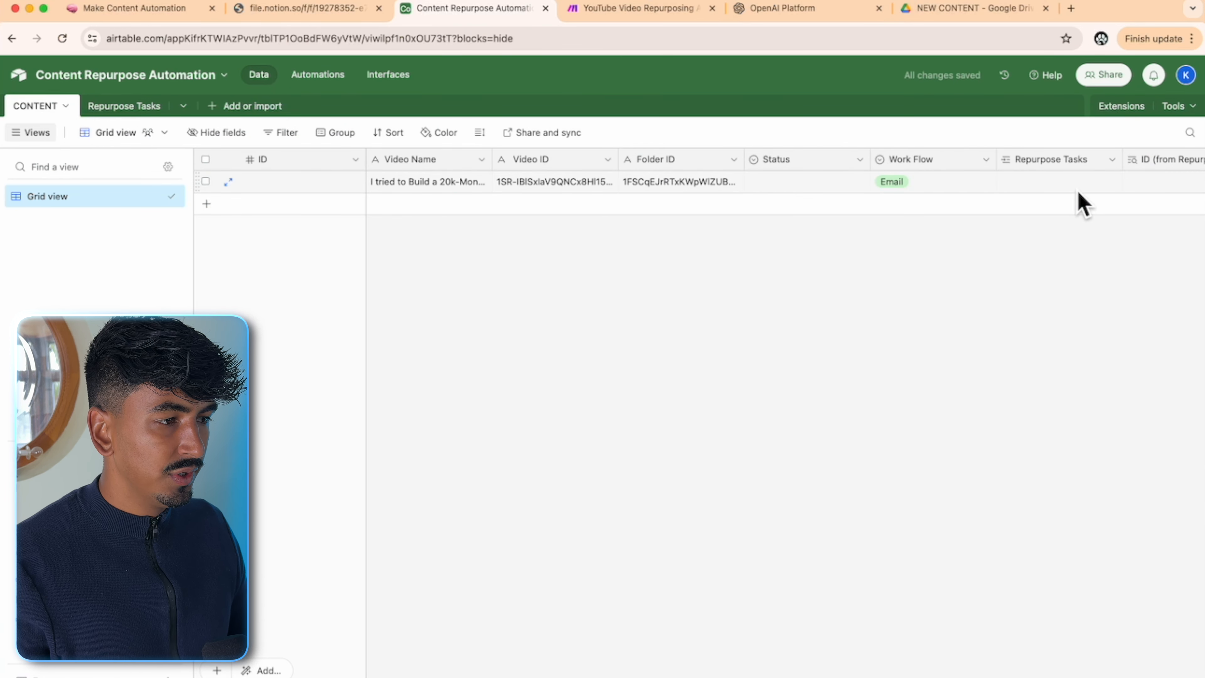
click(330, 81)
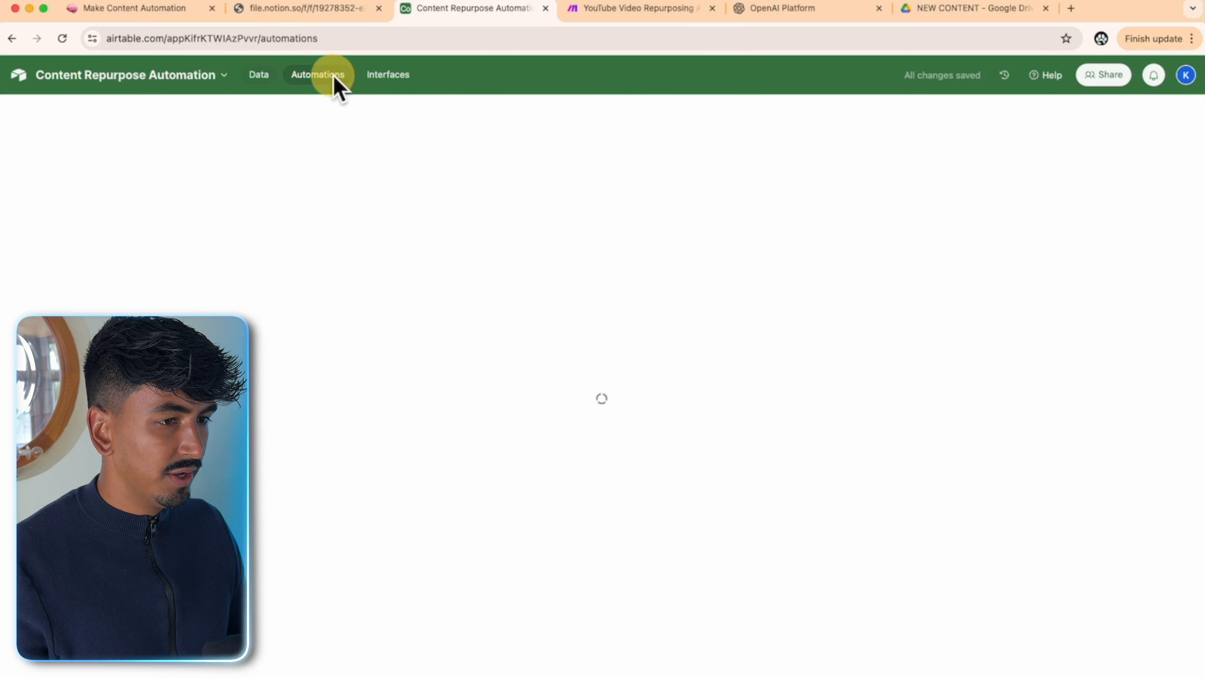
- Test the Email automation's trigger with the matching Email record
scroll(1044, 556, down, 6)
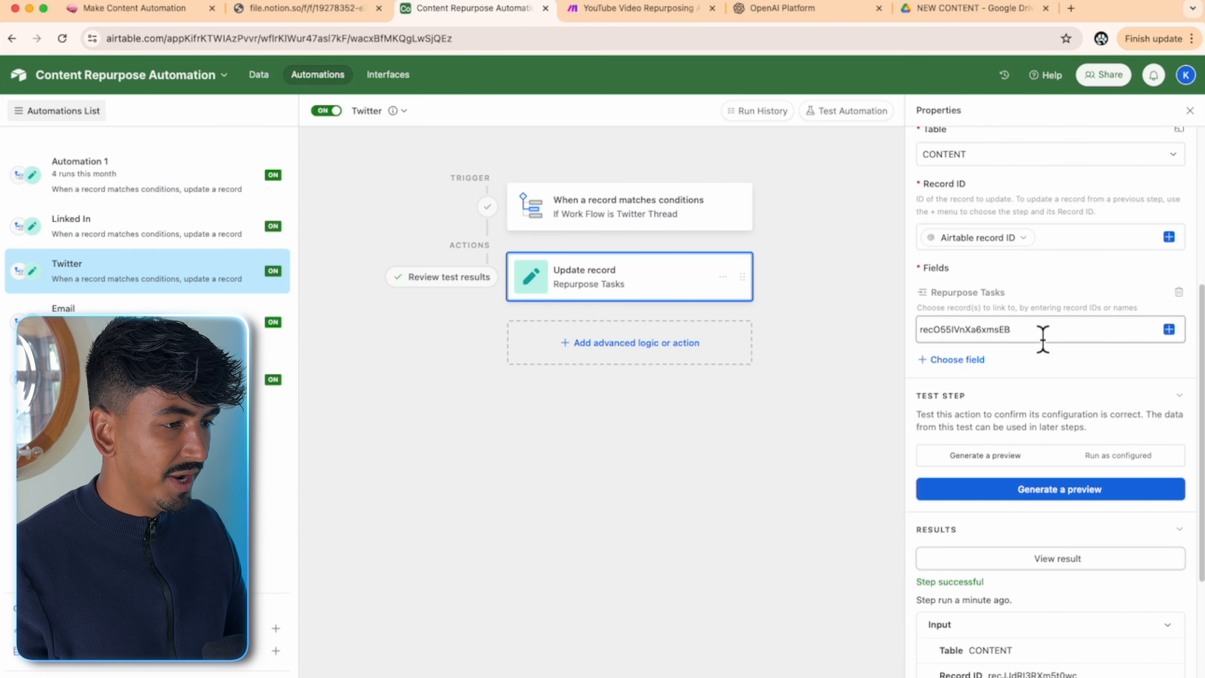
click(21, 310)
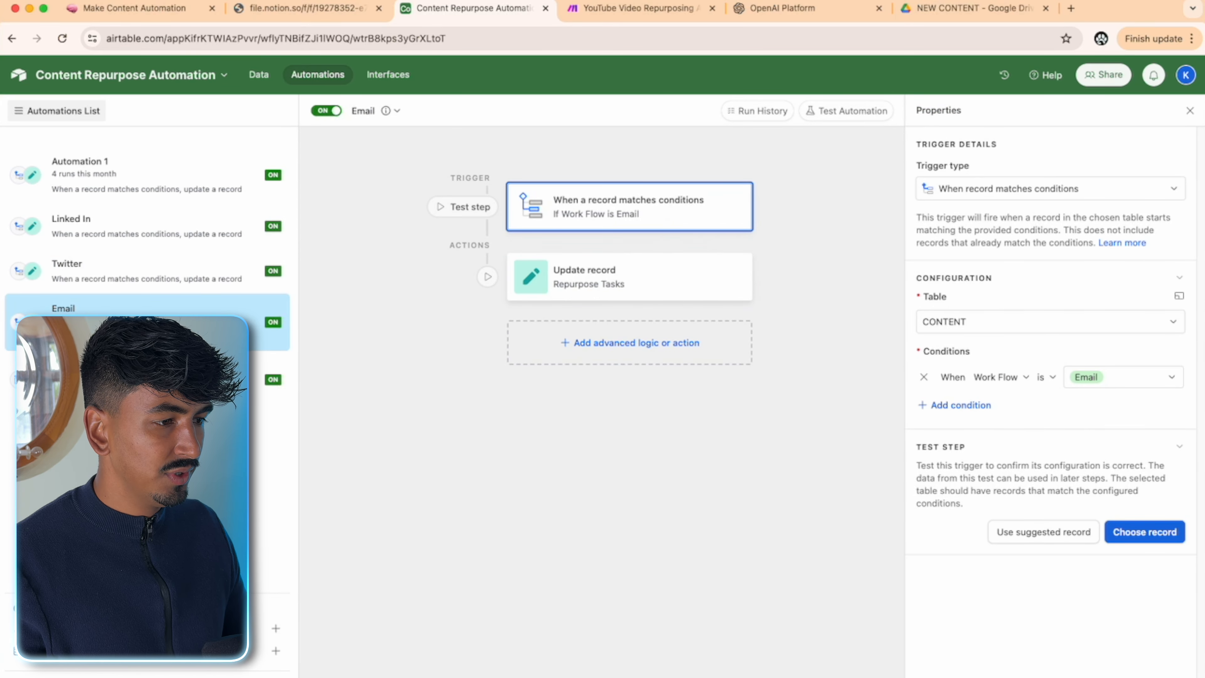
click(1106, 382)
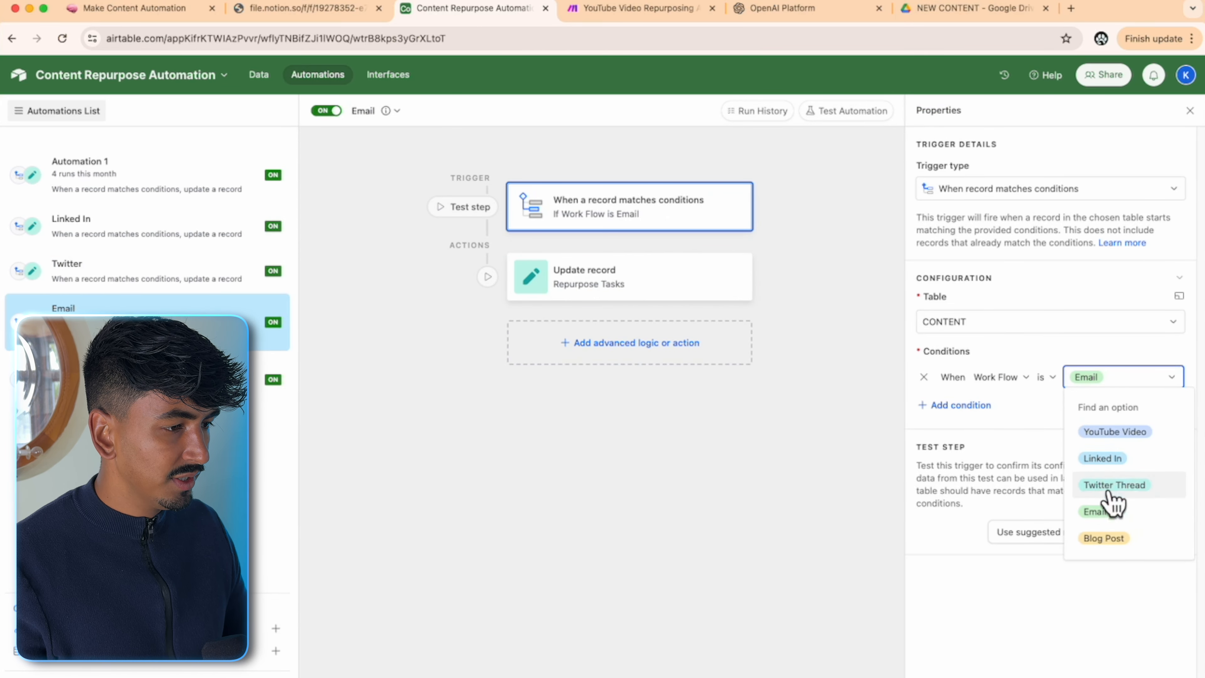
click(1101, 512)
click(1144, 532)
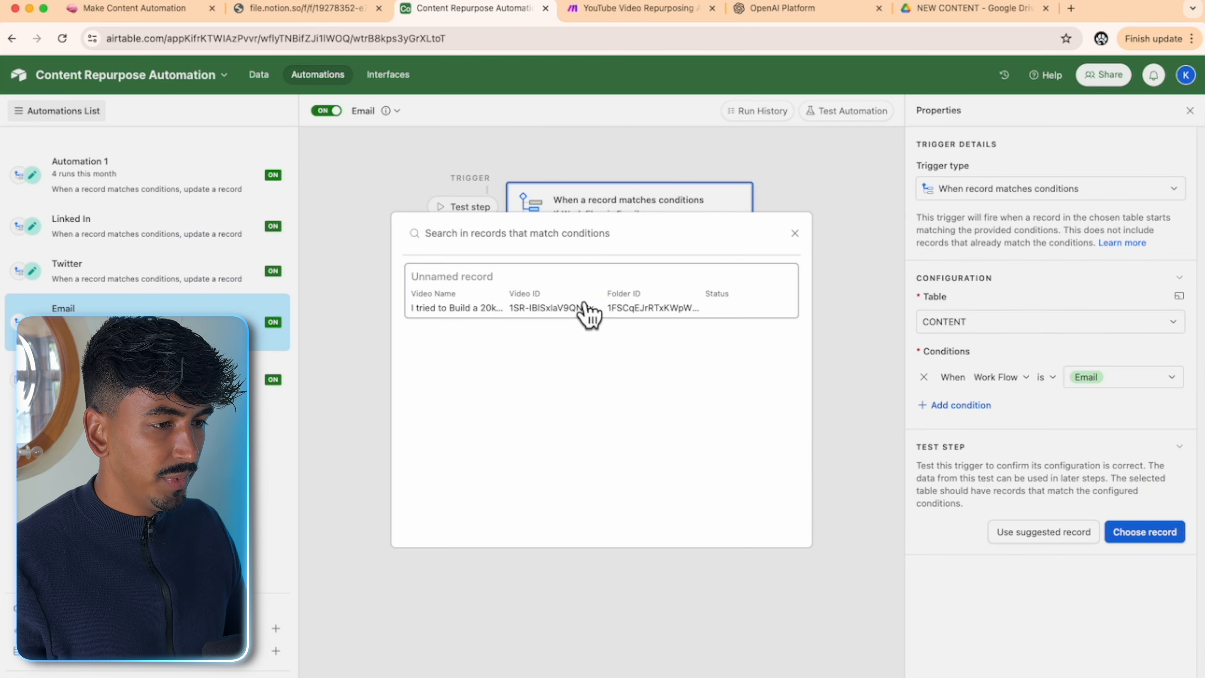
click(590, 309)
click(706, 278)
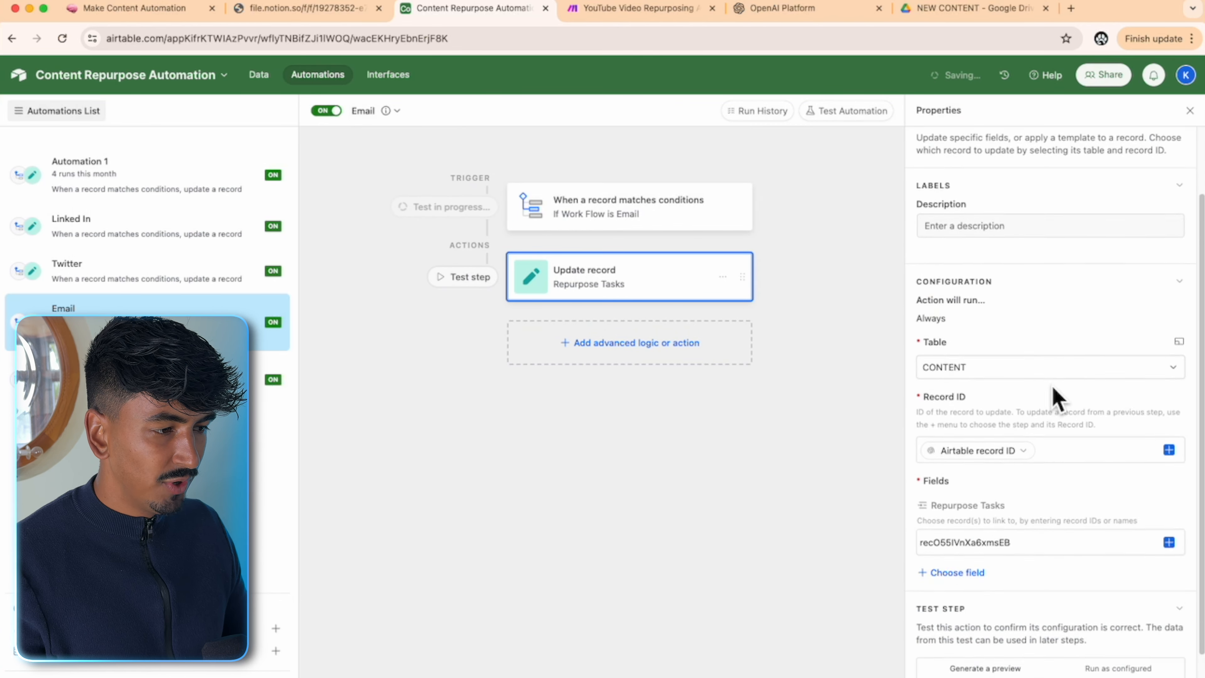
- Clear the old Repurpose Tasks ID and copy the Email Copy record ID from Repurpose Tasks
scroll(1052, 475, down, 2)
drag(1068, 503, 880, 506)
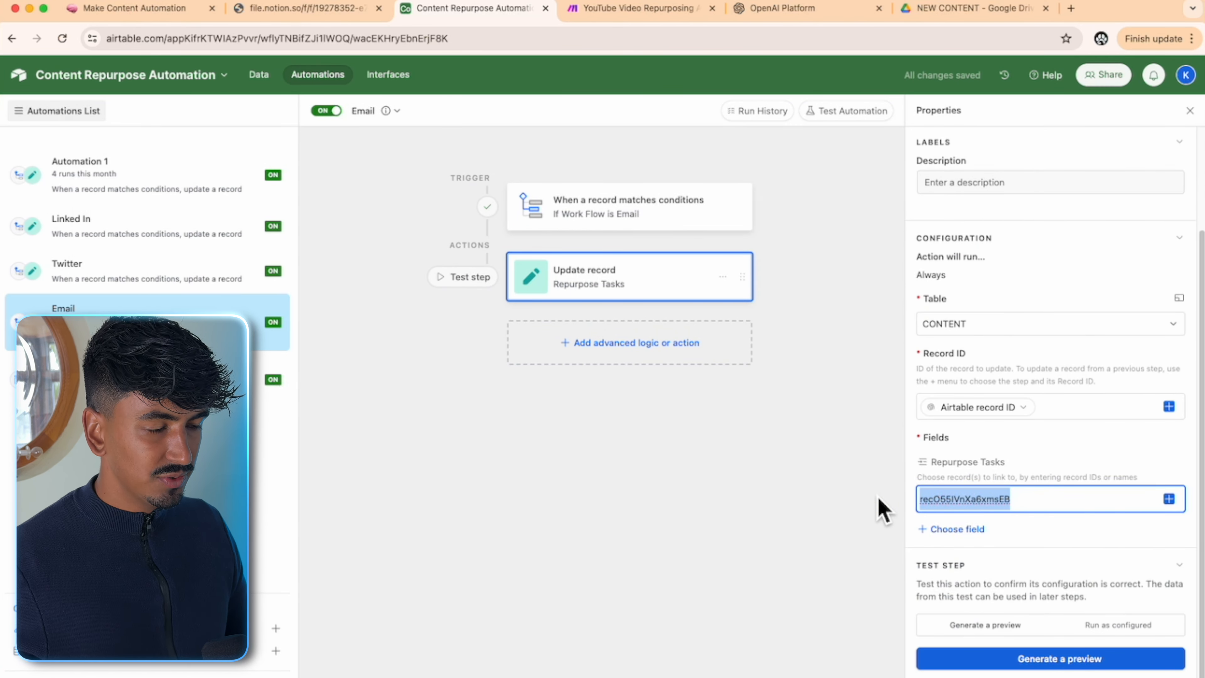
key(BackSpace)
click(256, 76)
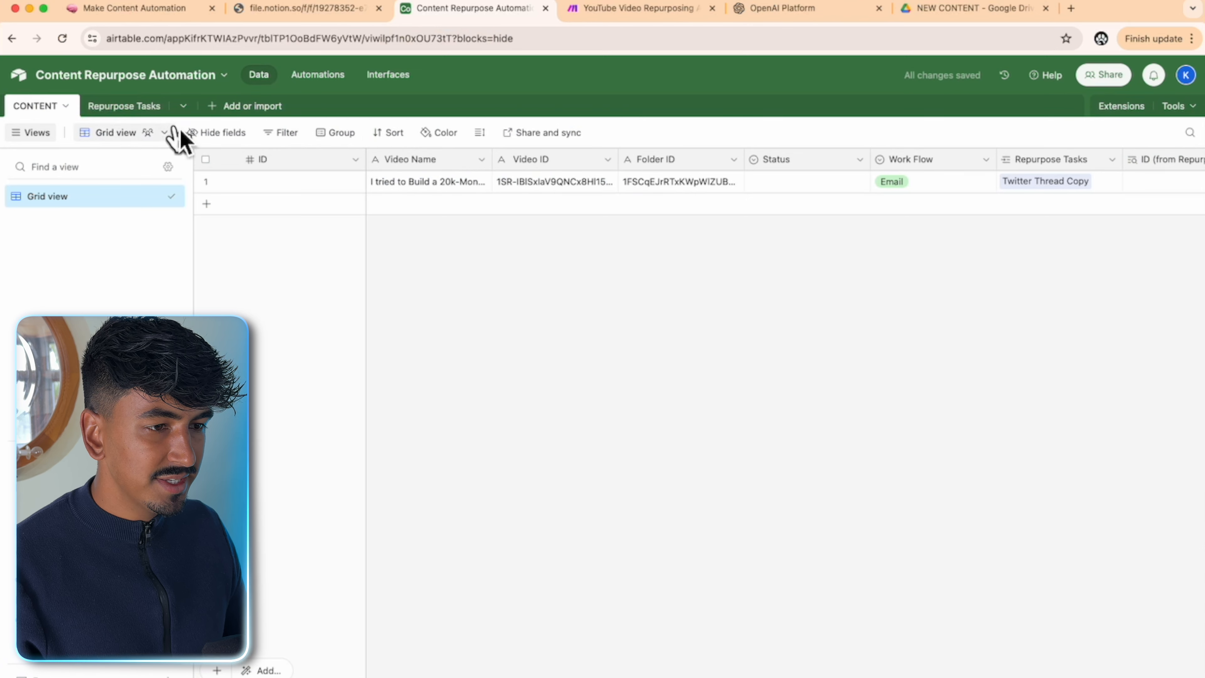
click(124, 106)
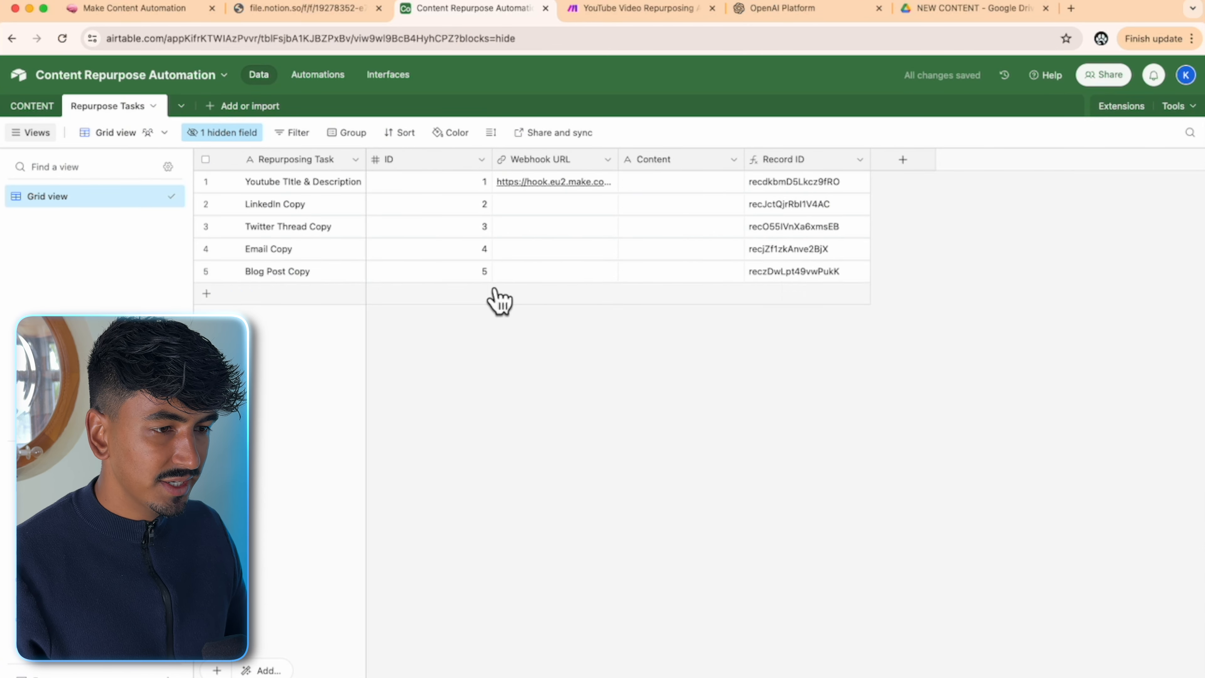
click(830, 257)
key(super+c)
- Paste the Email Copy ID into Repurpose Tasks, publish, and set the test to Run as configured
click(318, 74)
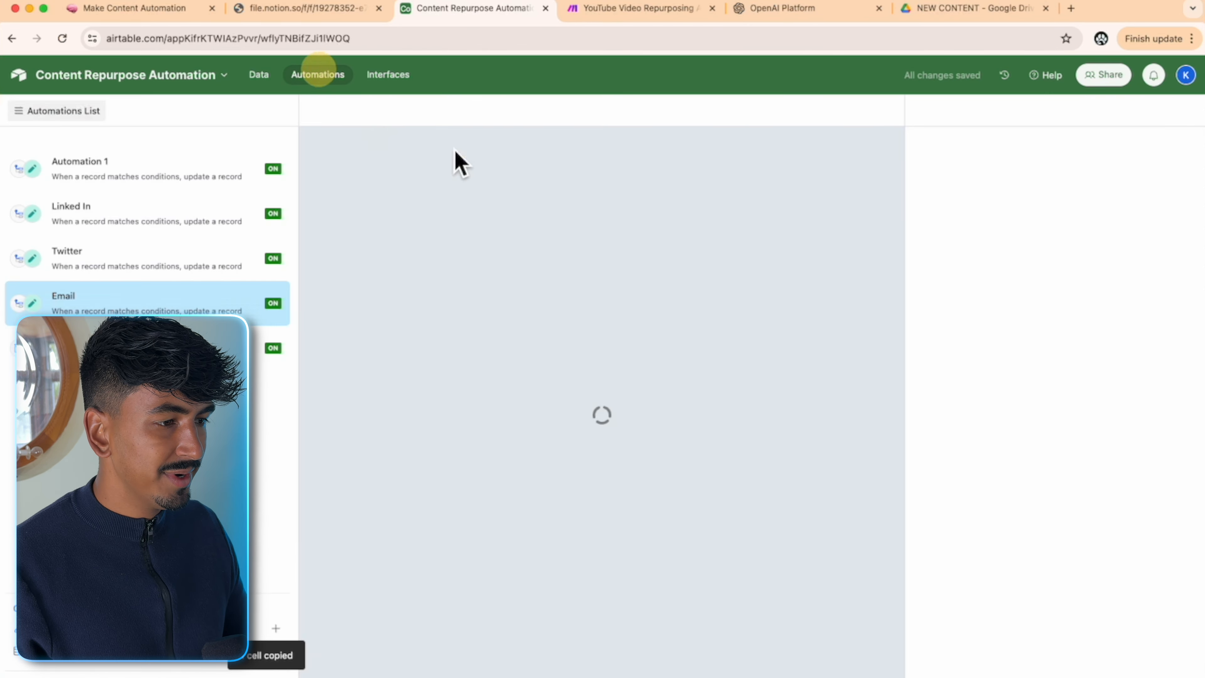
scroll(1017, 558, down, 2)
click(989, 499)
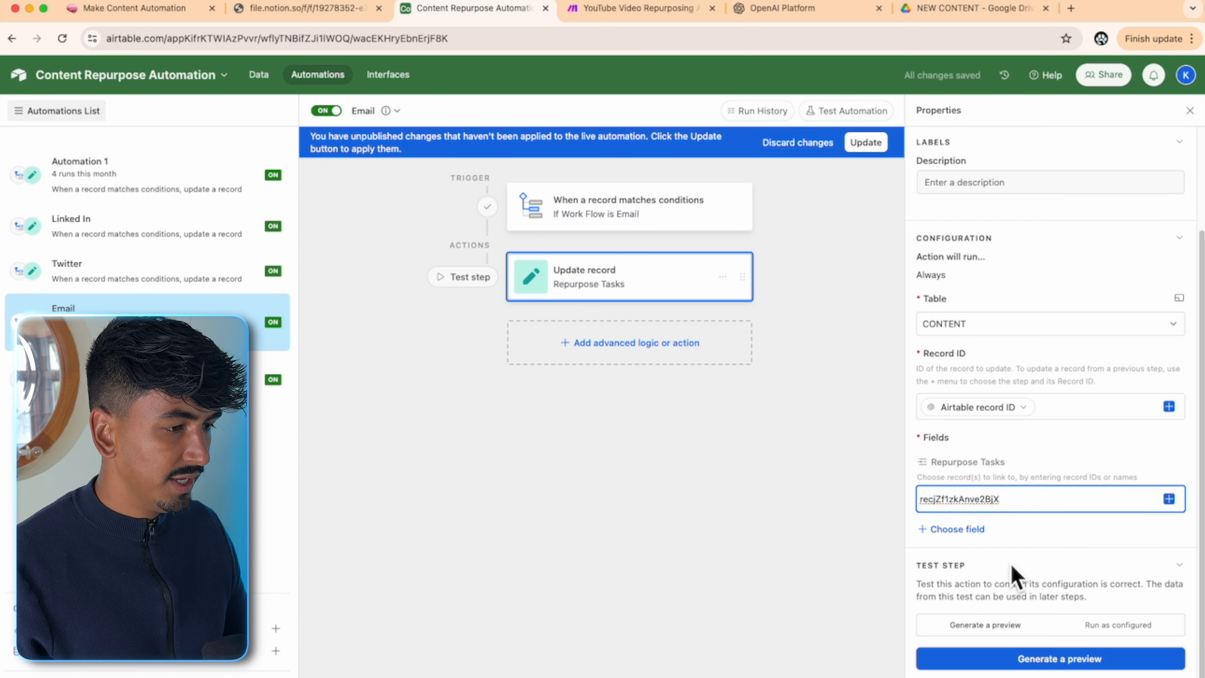
click(864, 143)
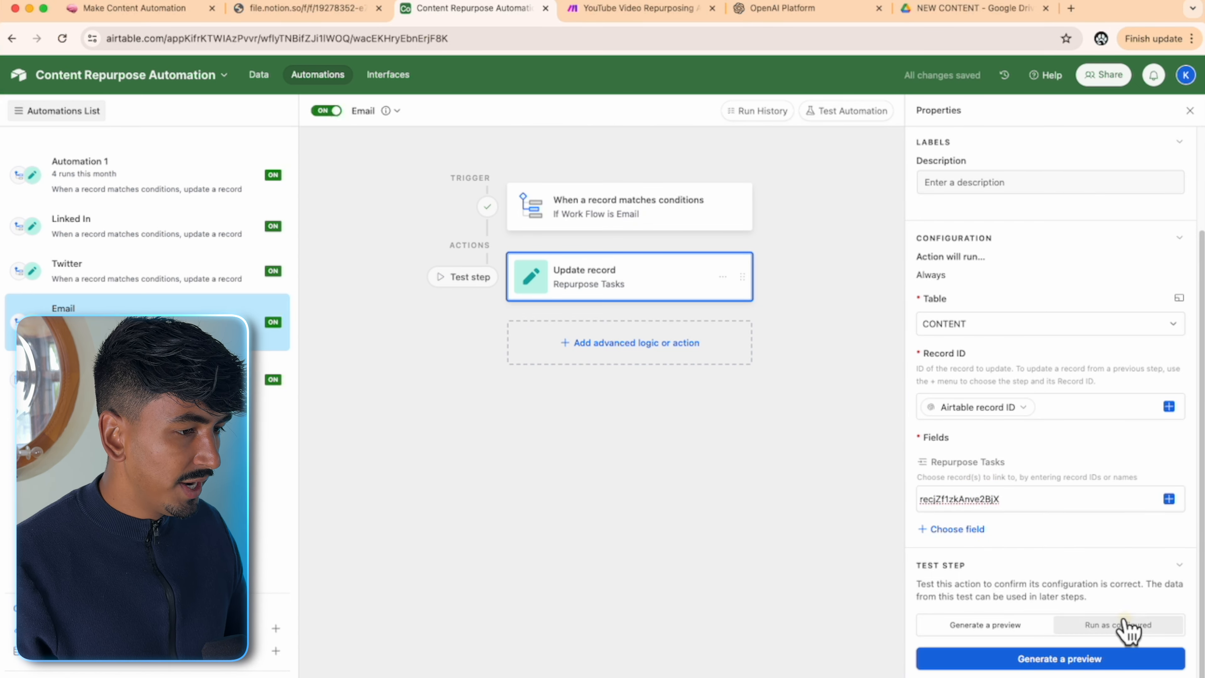
click(1091, 626)
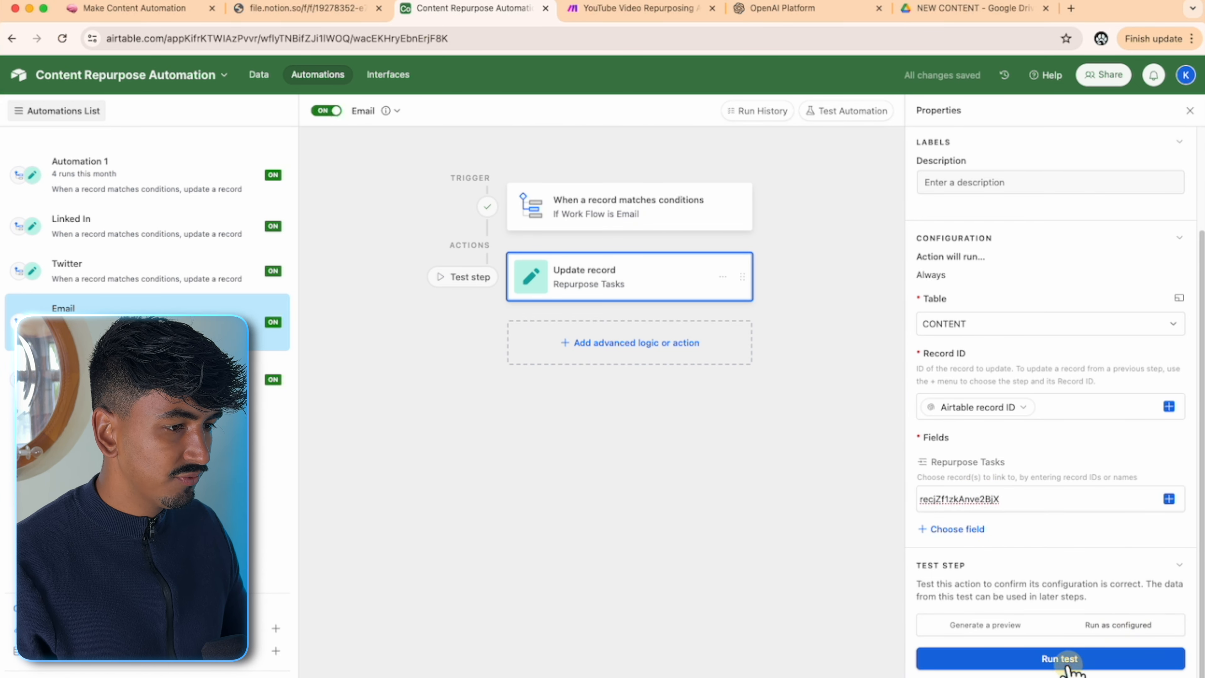
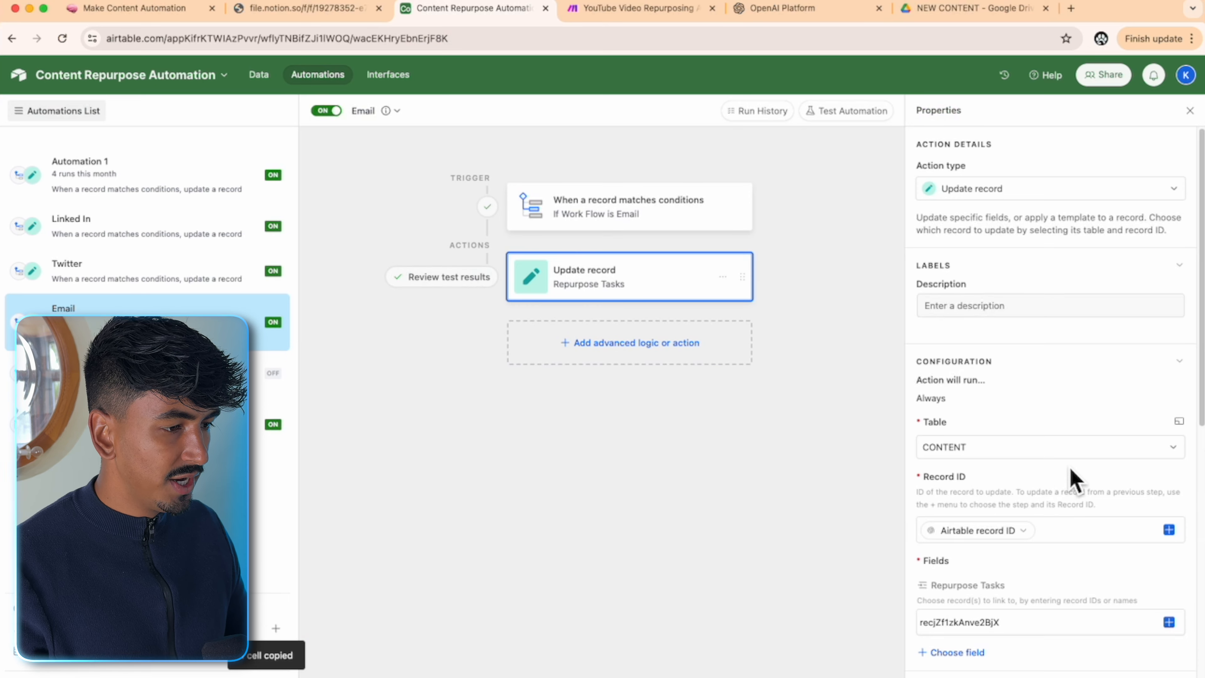
- Scroll down through the Email automation's Update record settings
scroll(1074, 480, down, 2)
- In the Blog Post automation, replace the Repurpose Tasks record ID with the Blog Post Copy ID
click(143, 373)
scroll(1036, 460, down, 3)
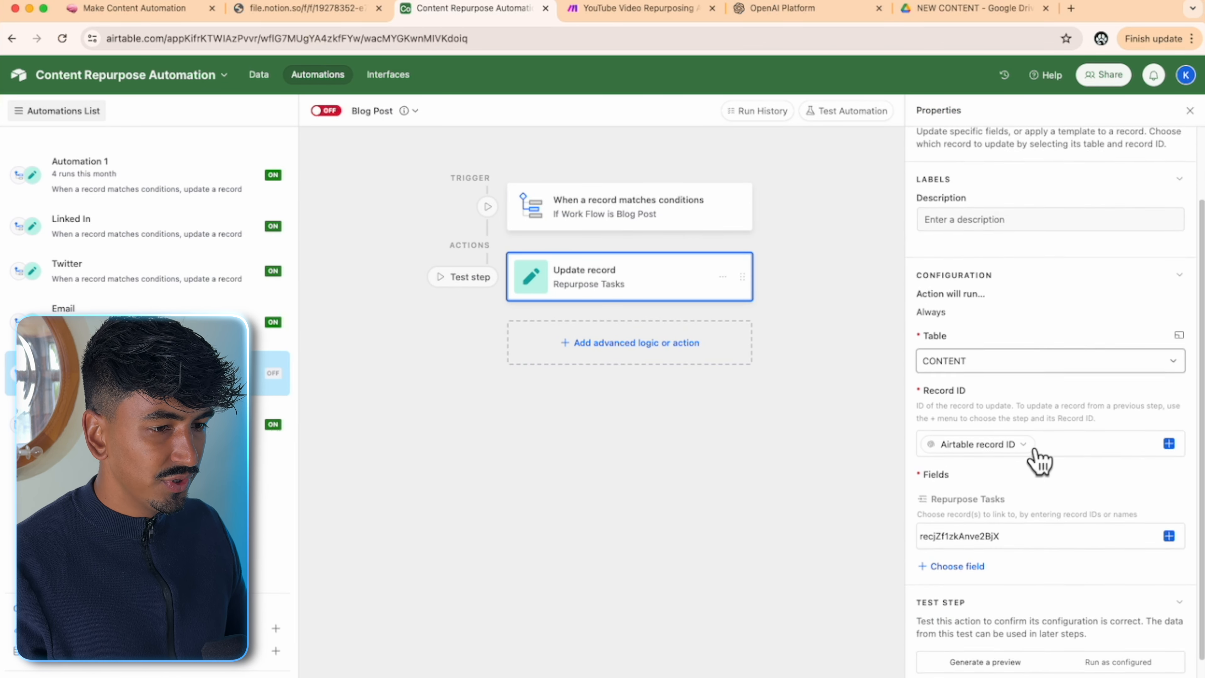
click(1034, 506)
key(super+a)
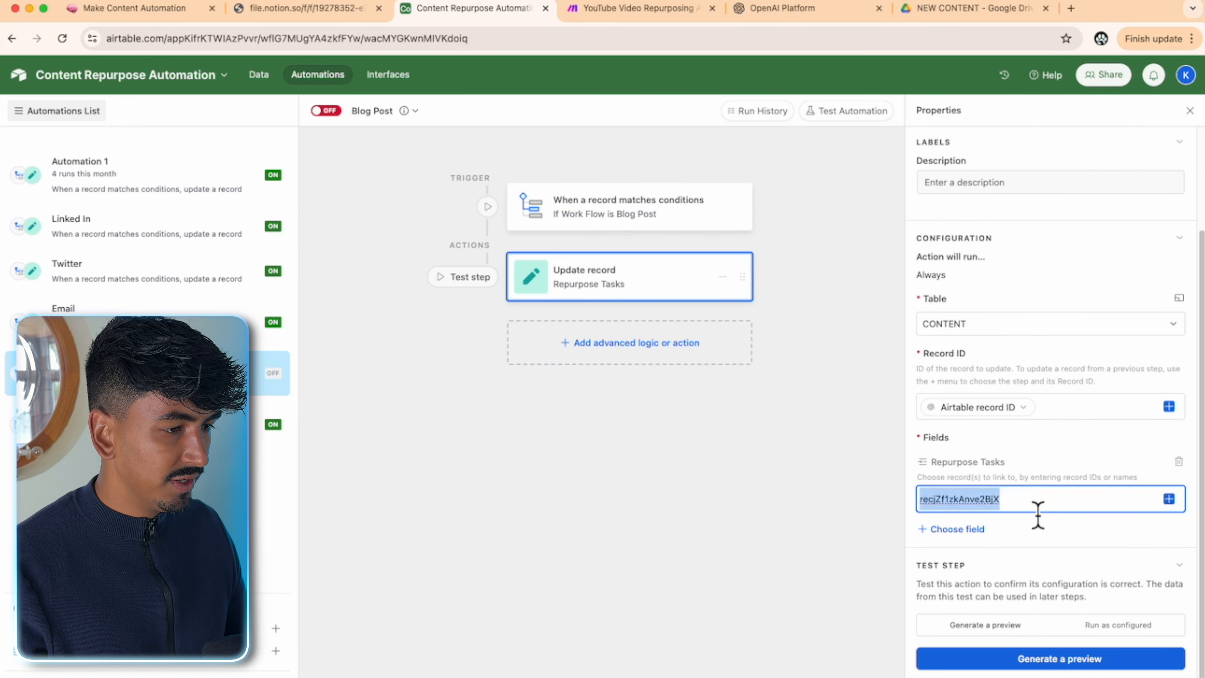
text(reczDwLpt49vwPukK)
click(1045, 532)
- Try a run-as-configured test, cancel the record search, and leave the automation off
click(1111, 620)
click(1084, 658)
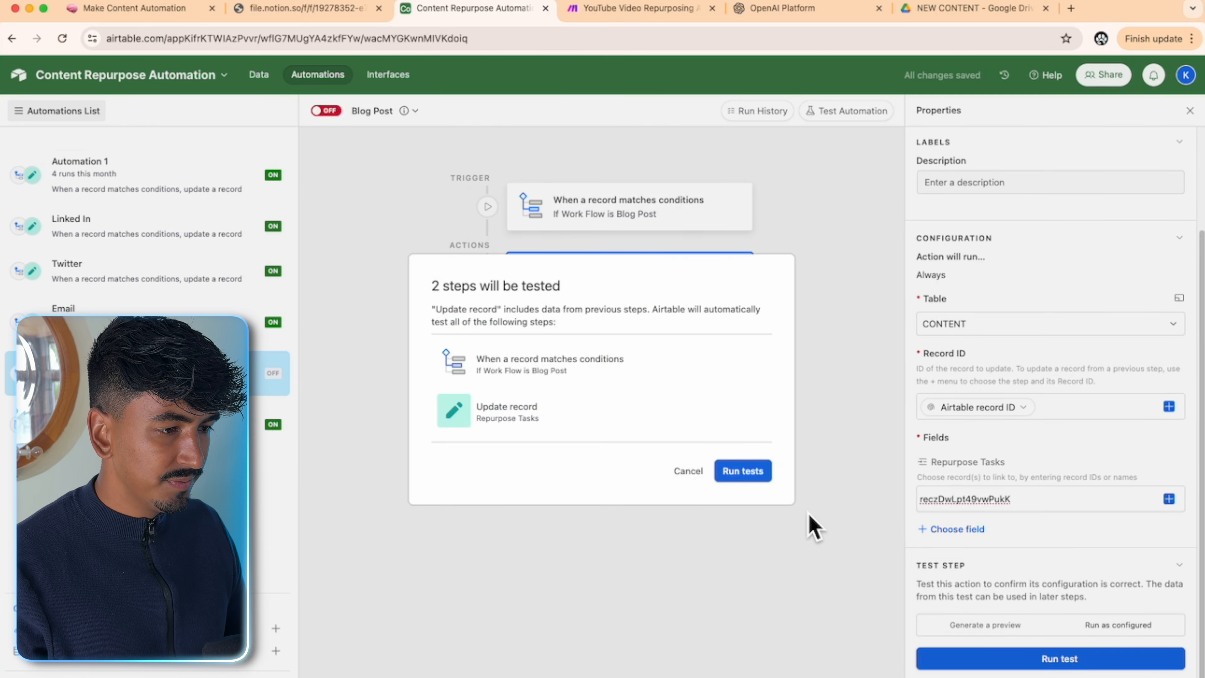
click(743, 471)
click(796, 234)
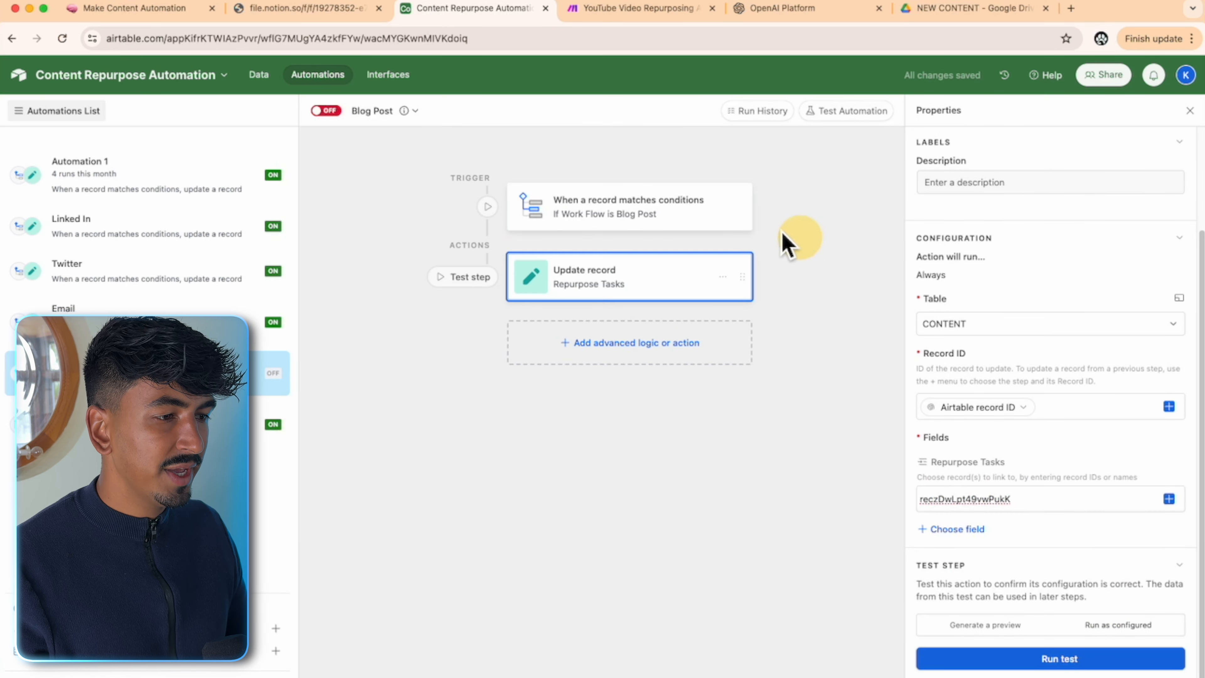
click(259, 75)
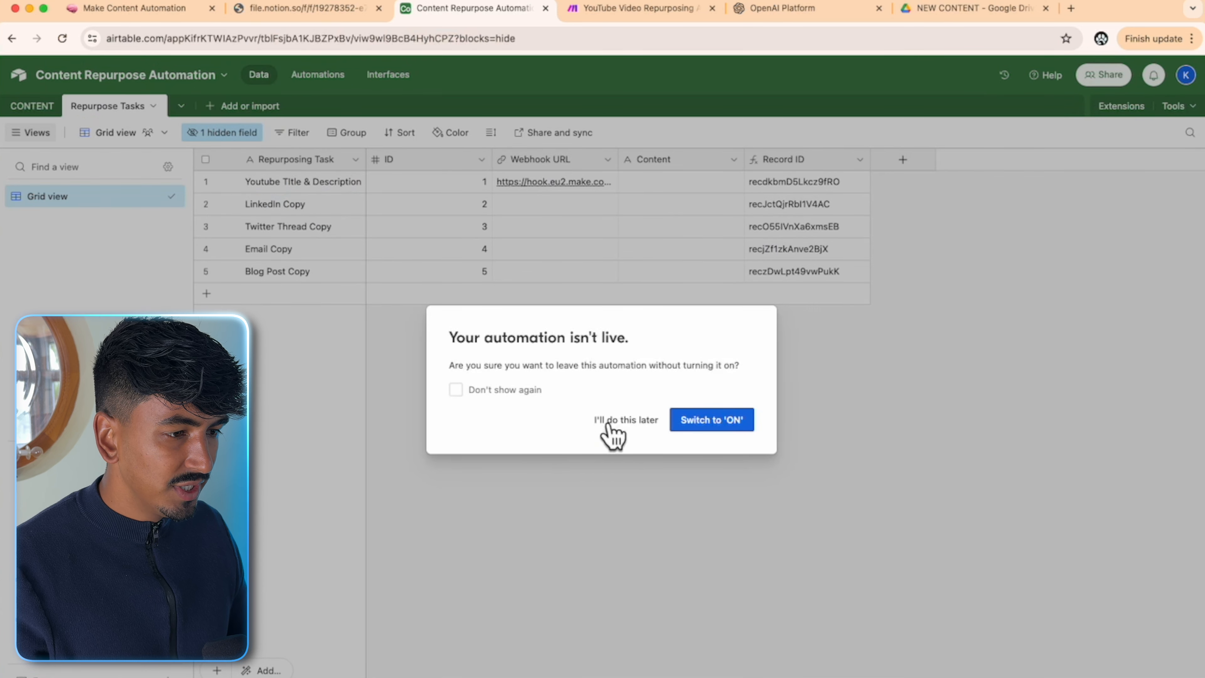
click(652, 419)
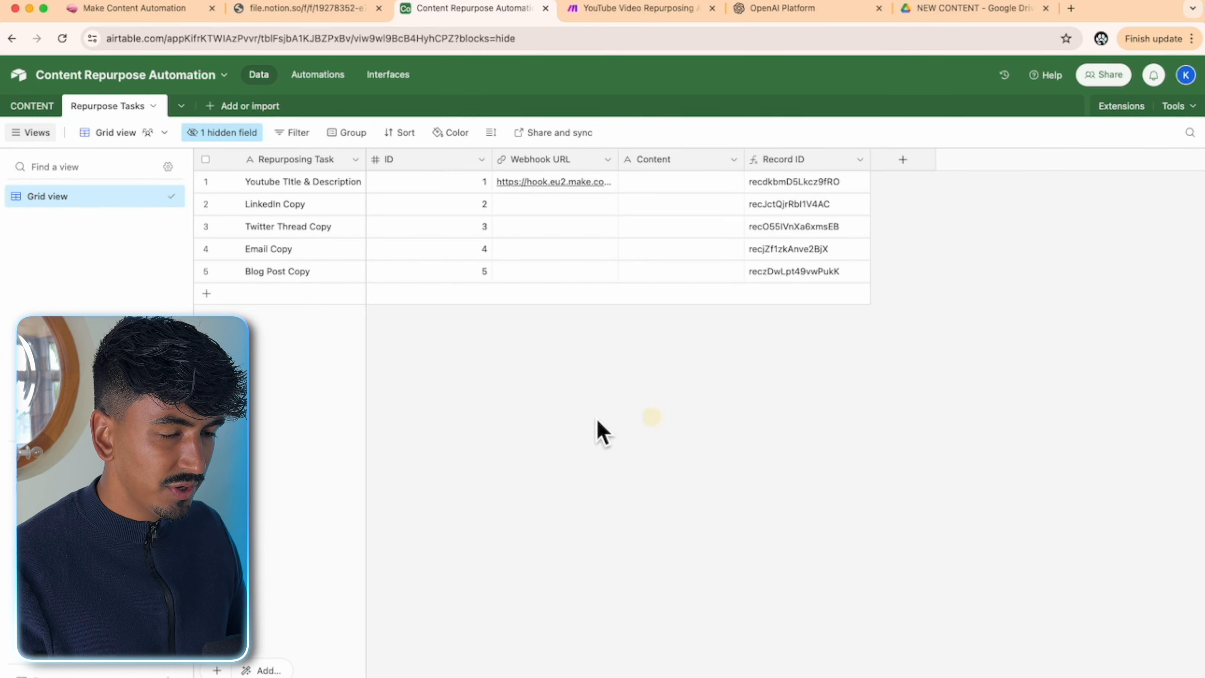
- Set a CONTENT row's Work Flow to Blog Post
click(31, 105)
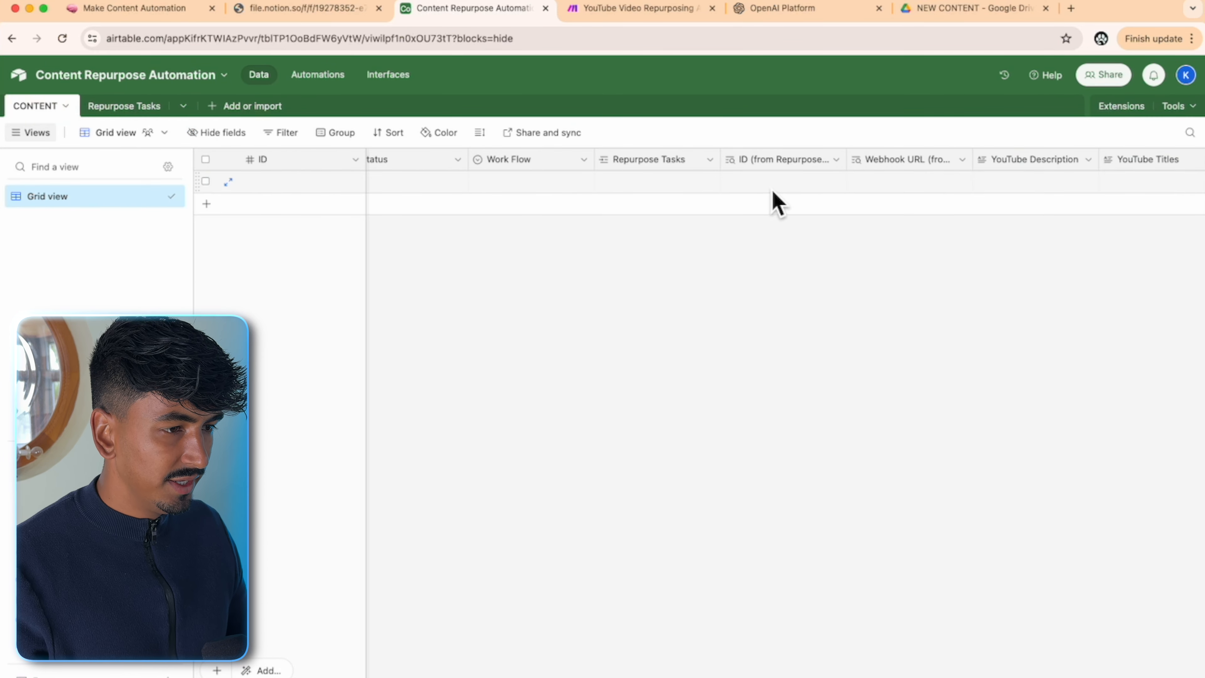
click(540, 189)
click(551, 184)
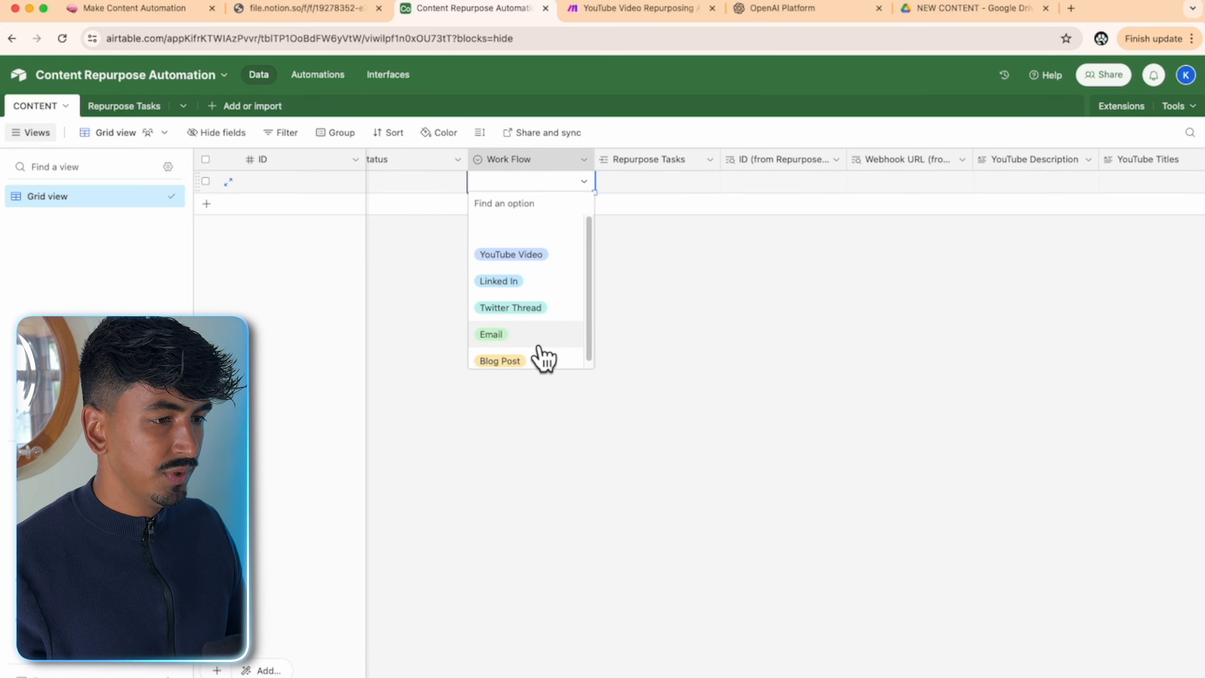
click(537, 357)
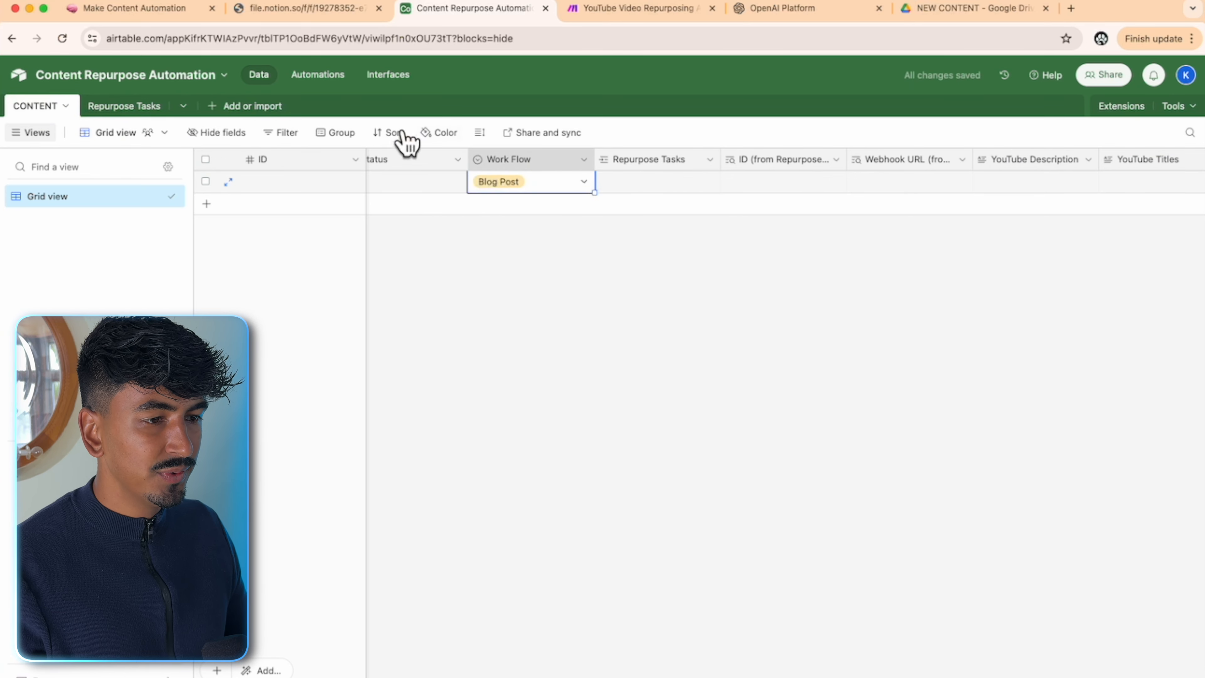
- Test the Blog Post automation's trigger with the Blog Post record
click(318, 76)
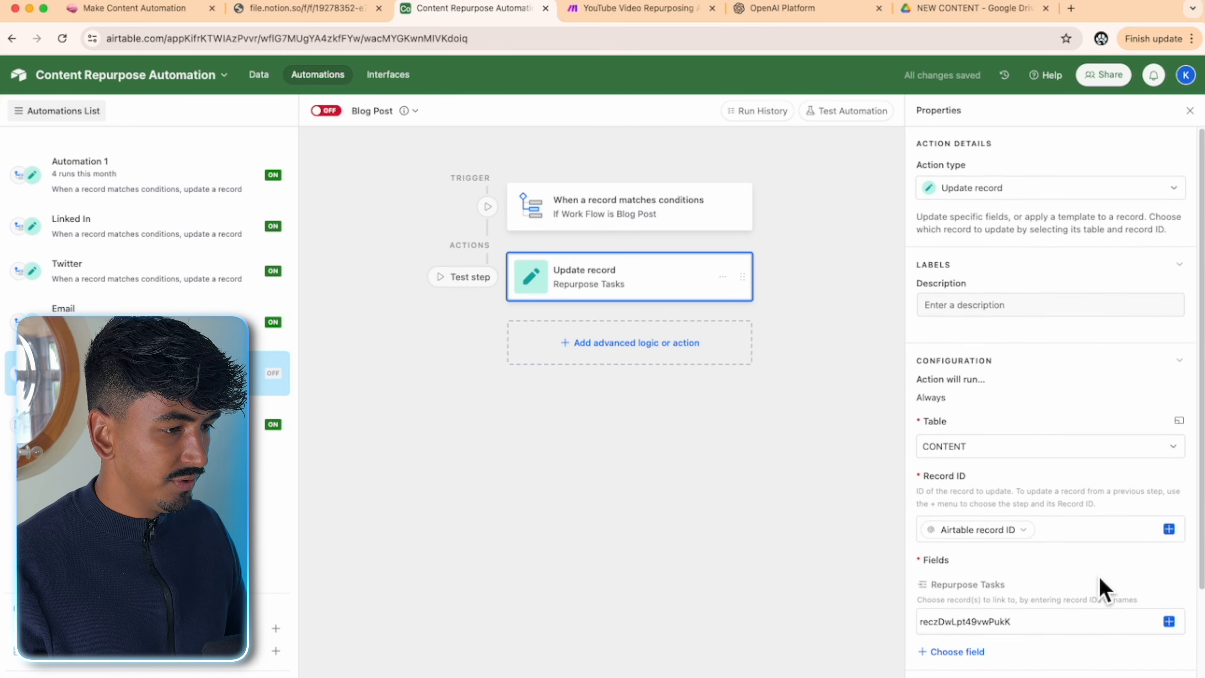
scroll(1101, 587, down, 3)
click(703, 227)
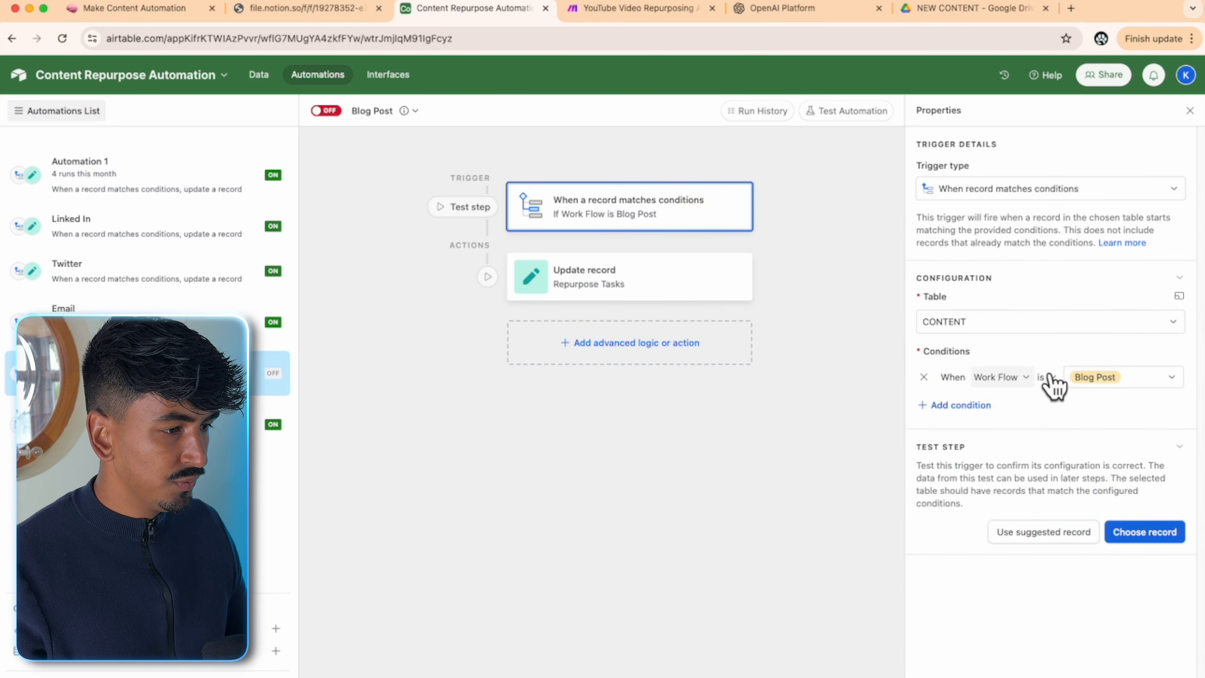
click(1154, 534)
click(634, 306)
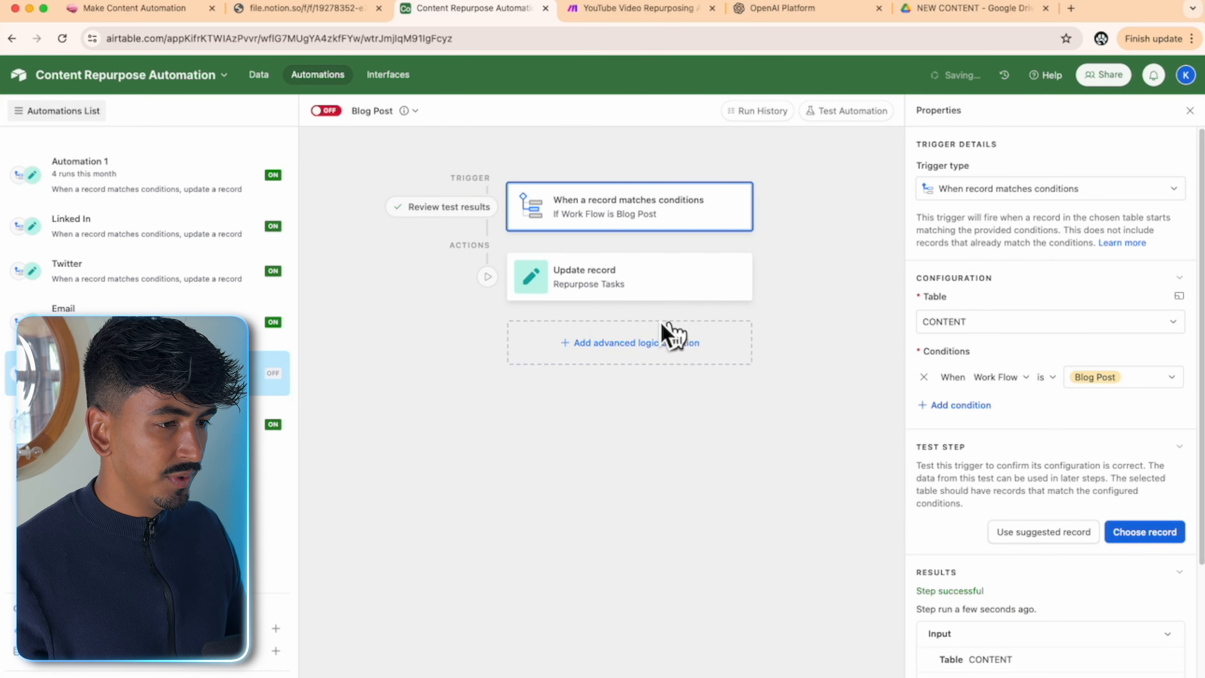
- Run the Update record test as configured, then switch the Blog Post automation on
click(638, 286)
scroll(1084, 568, down, 3)
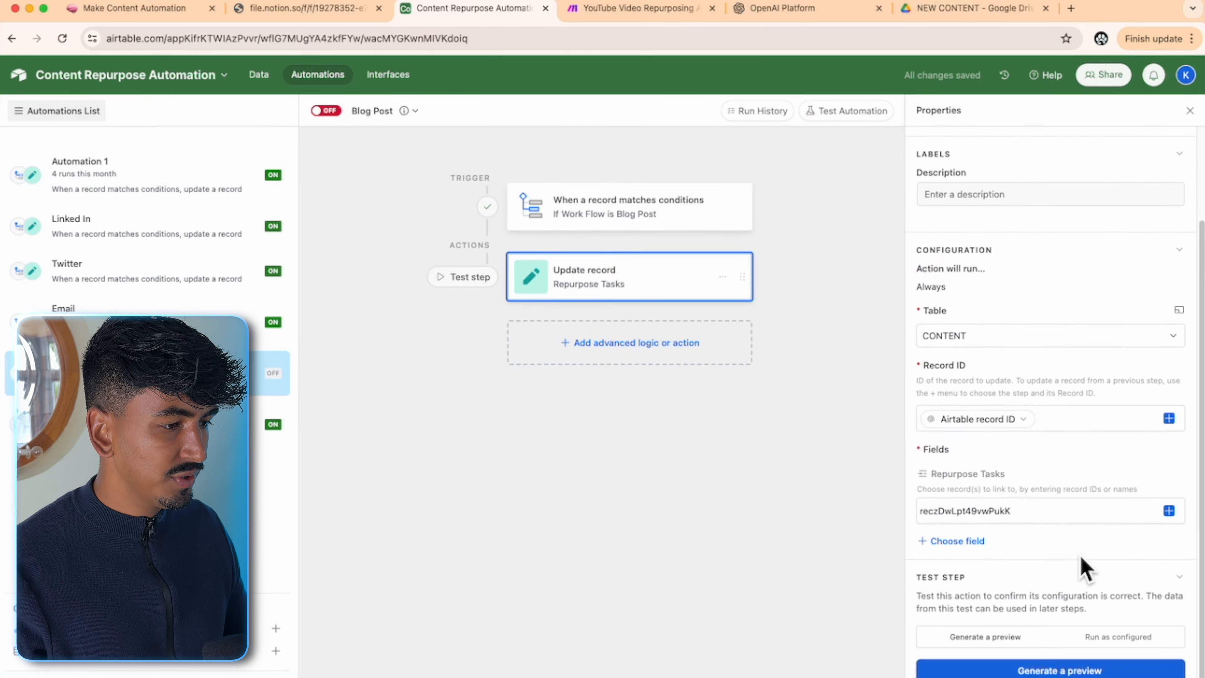
click(1127, 625)
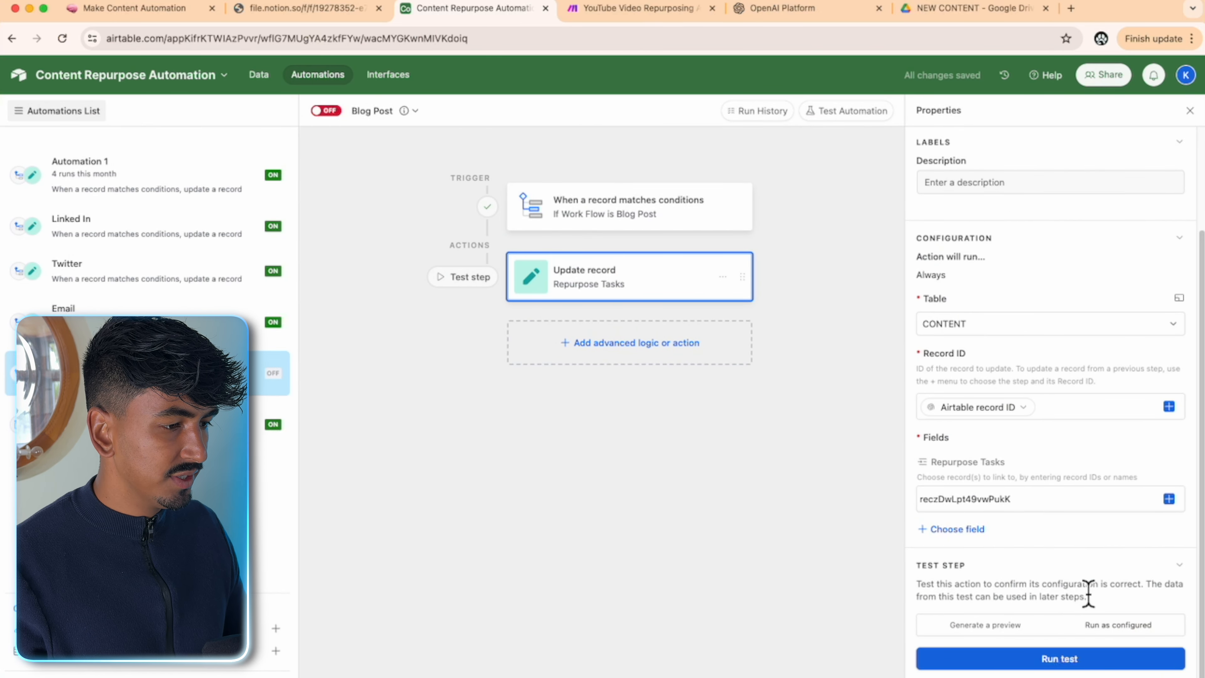
click(1069, 660)
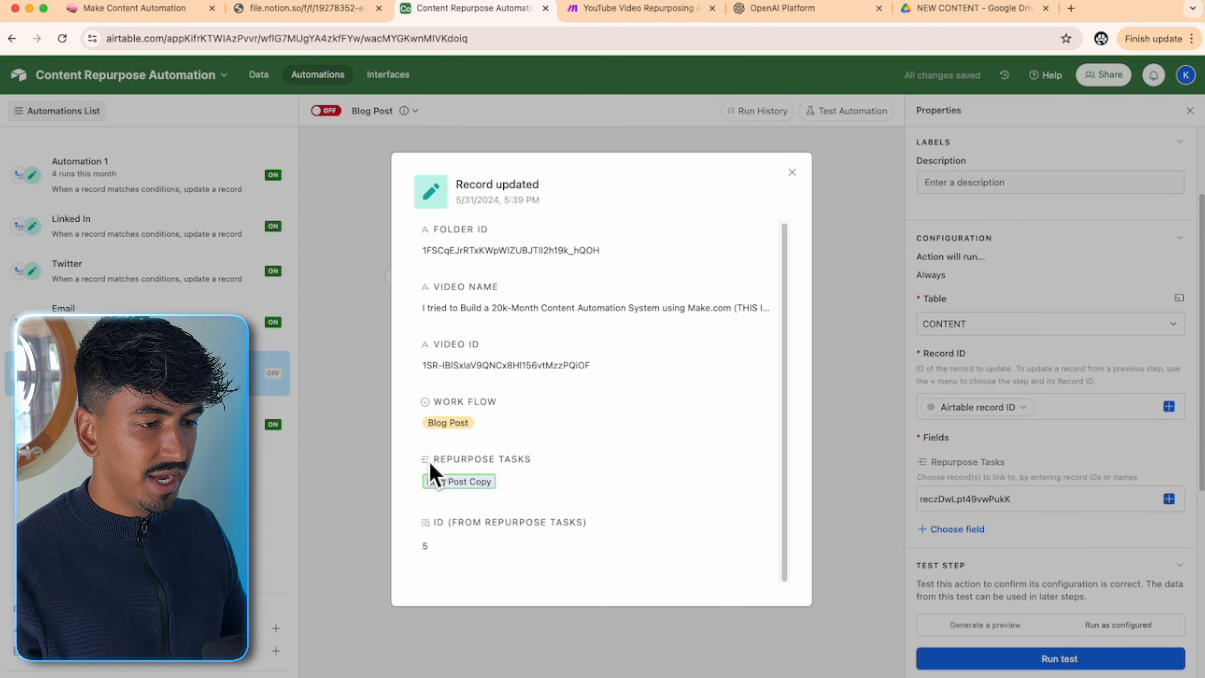
click(852, 514)
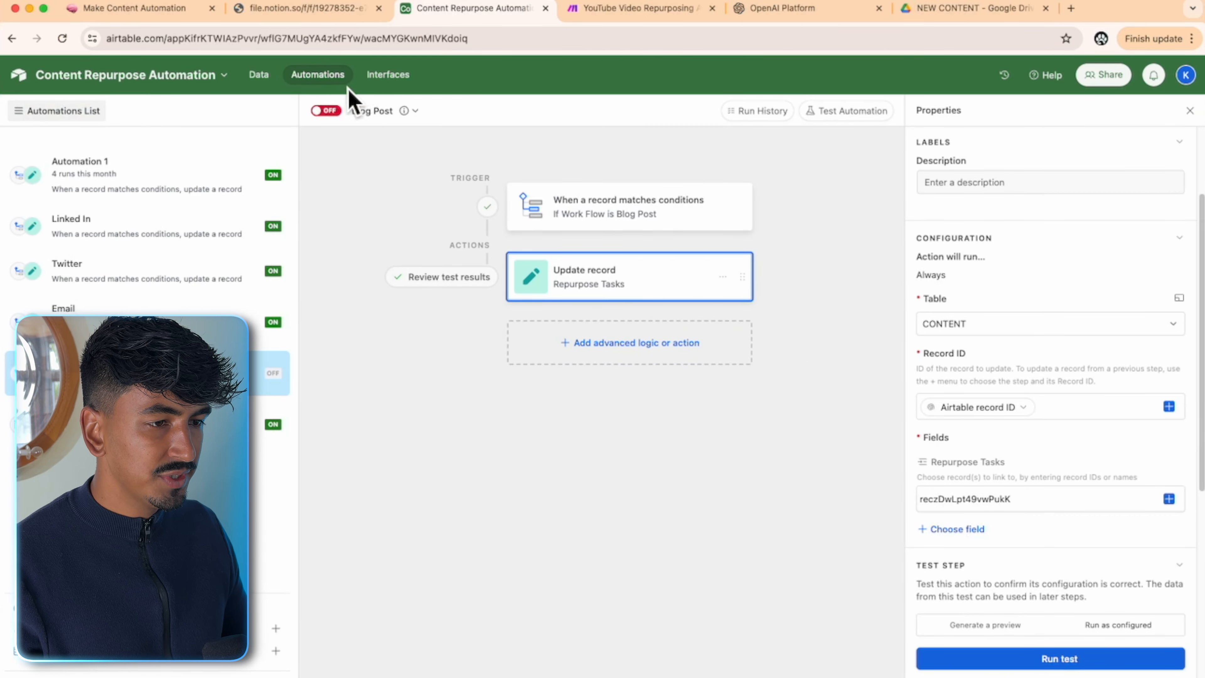
click(326, 110)
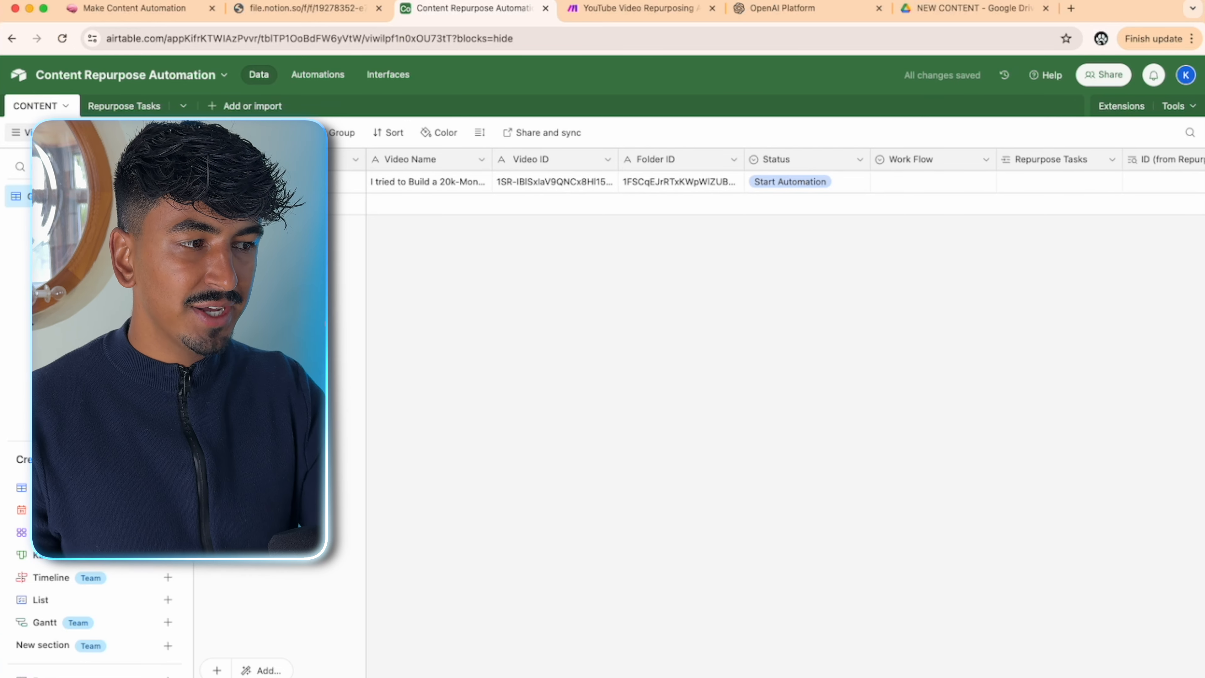
- Clear the Start Automation status from the video row
scroll(908, 675, right, 10)
scroll(908, 674, left, 5)
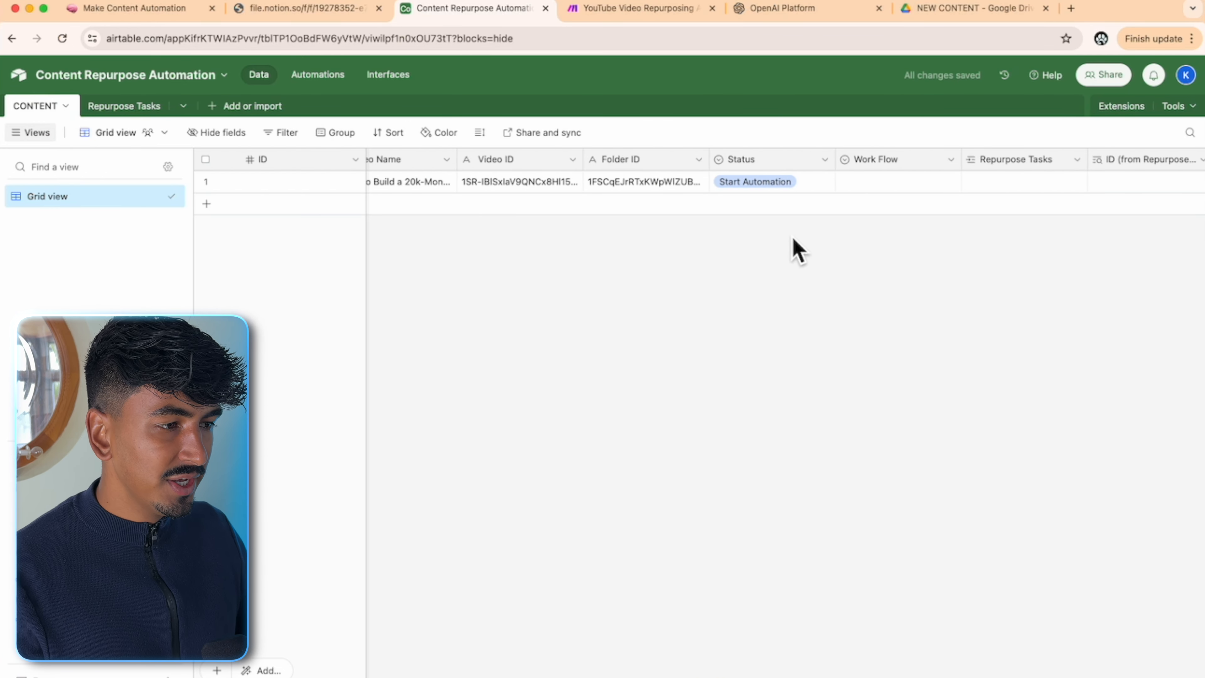
click(801, 183)
click(802, 183)
click(761, 231)
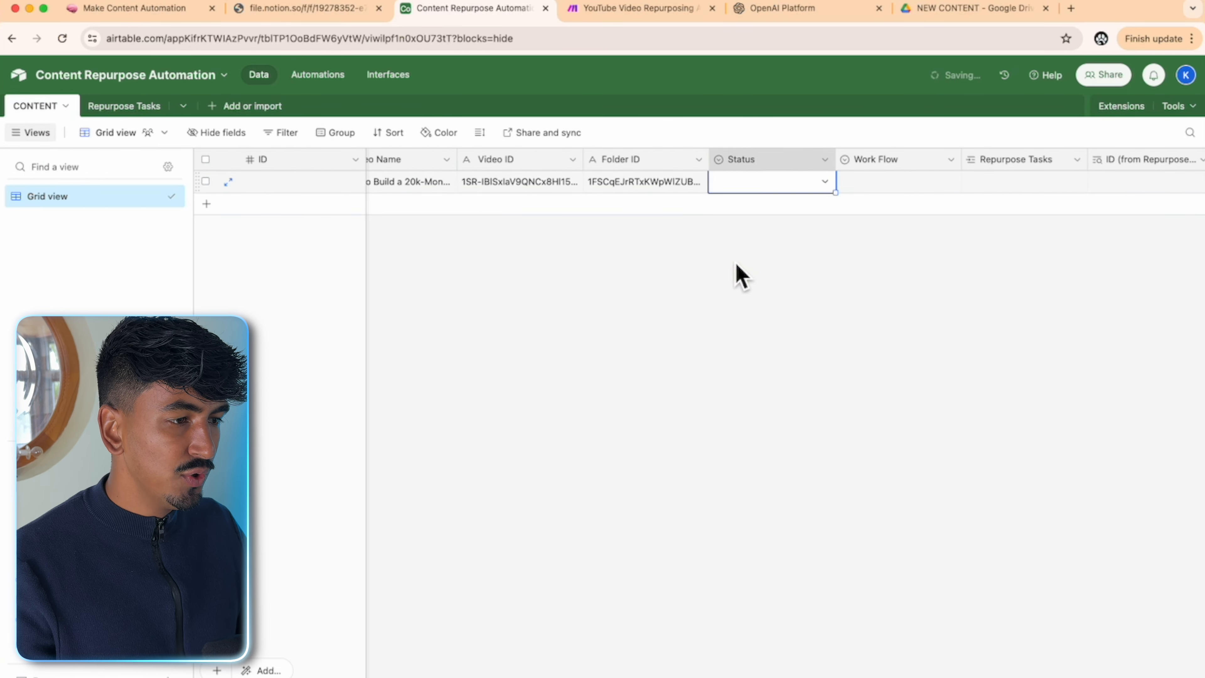
- Create a new automation triggered when a CONTENT record's Status is Start Automation
click(327, 81)
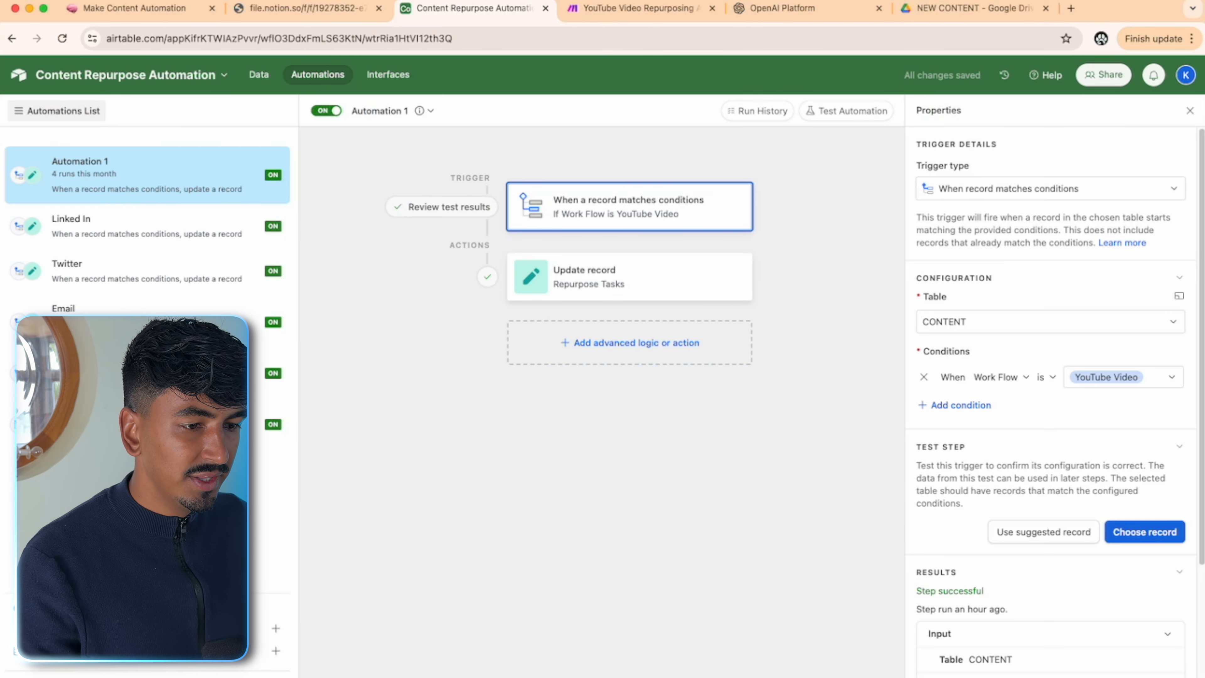
click(190, 628)
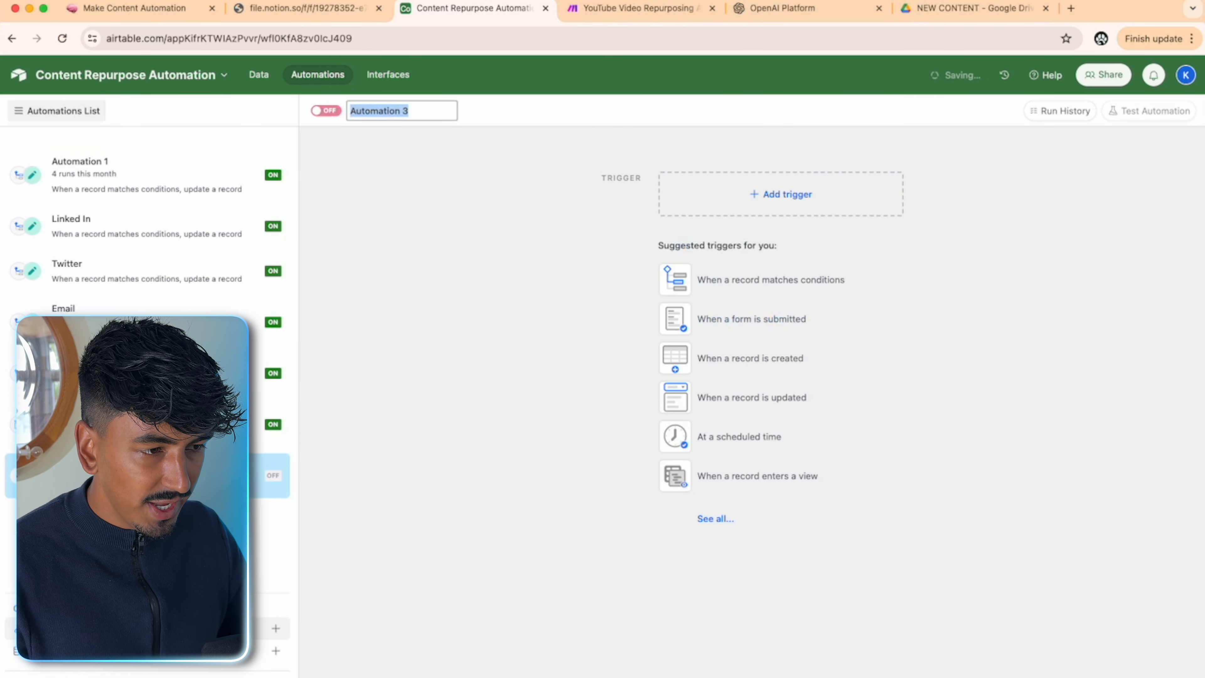
click(801, 284)
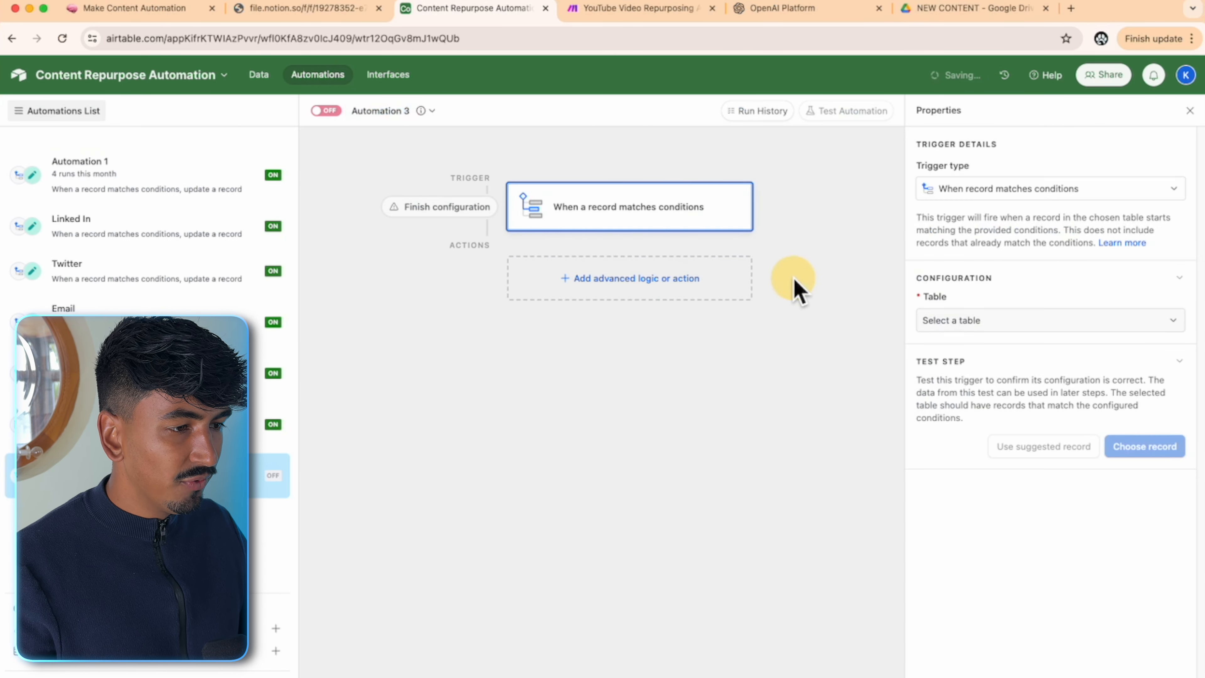
click(963, 321)
click(968, 372)
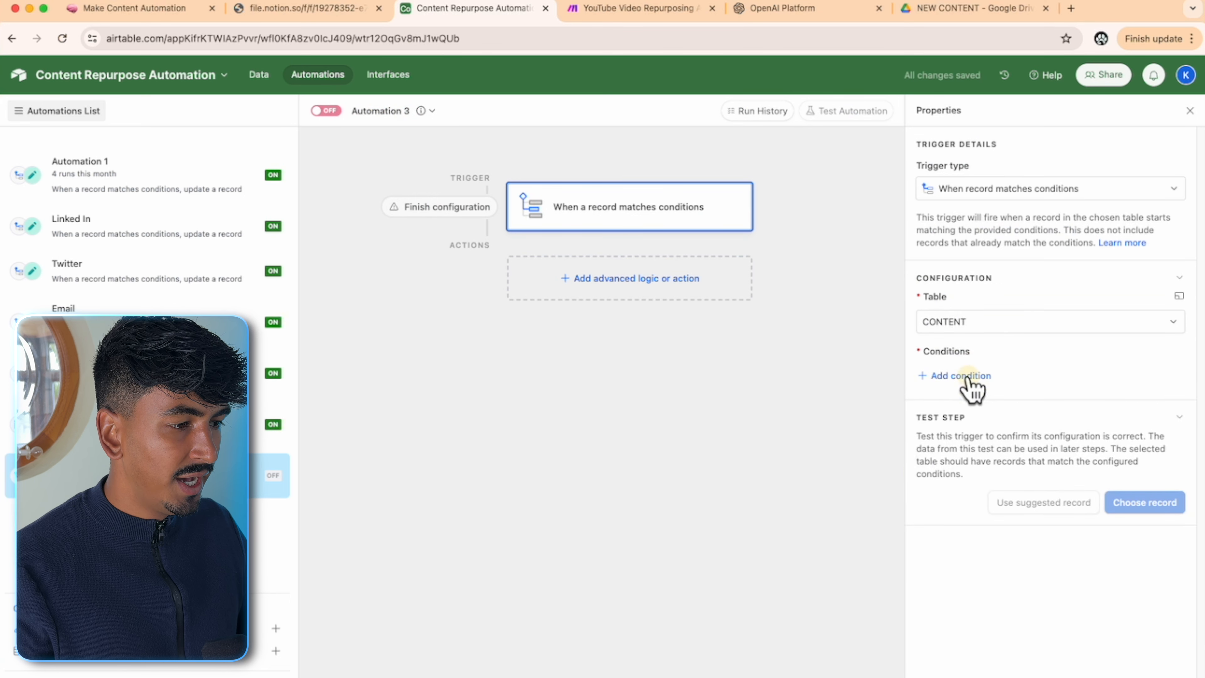
click(968, 376)
click(982, 378)
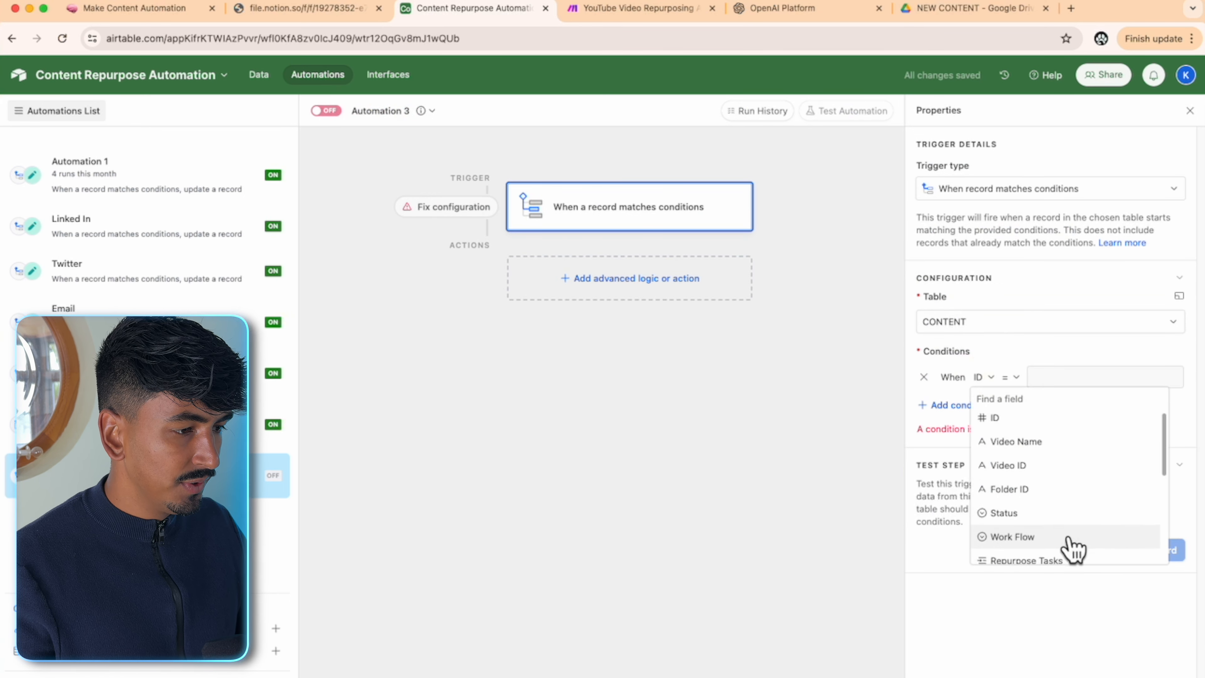
scroll(1074, 548, down, 2)
click(1054, 463)
click(1084, 379)
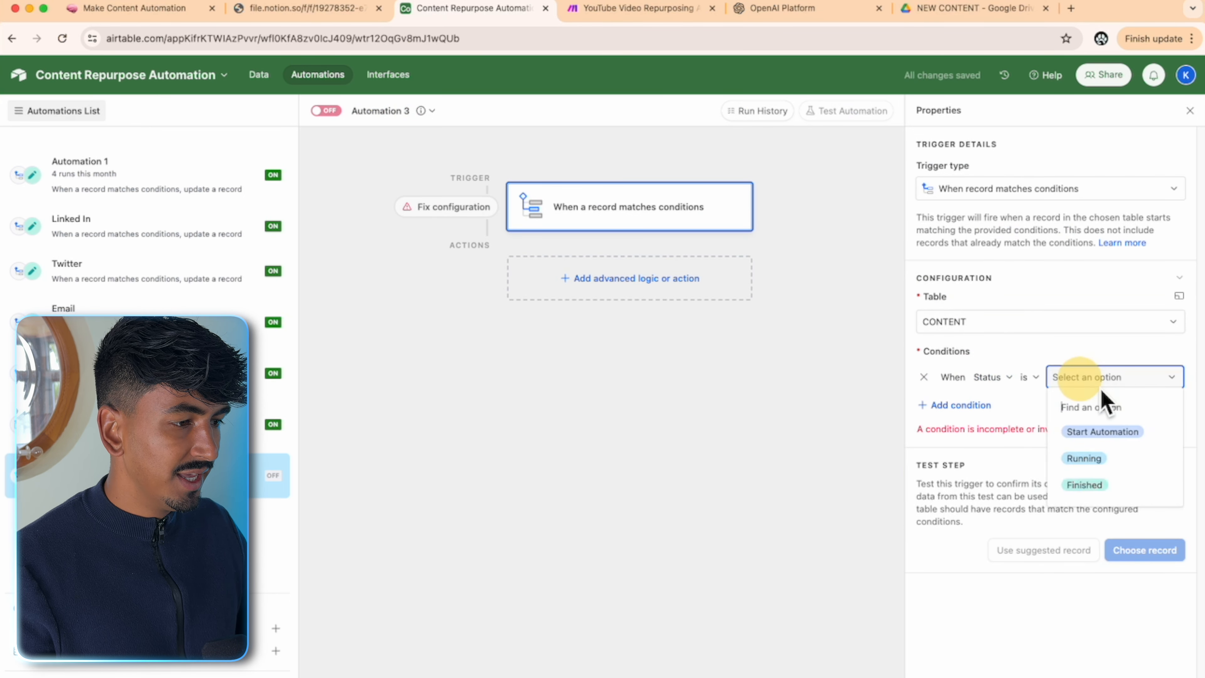
click(1096, 432)
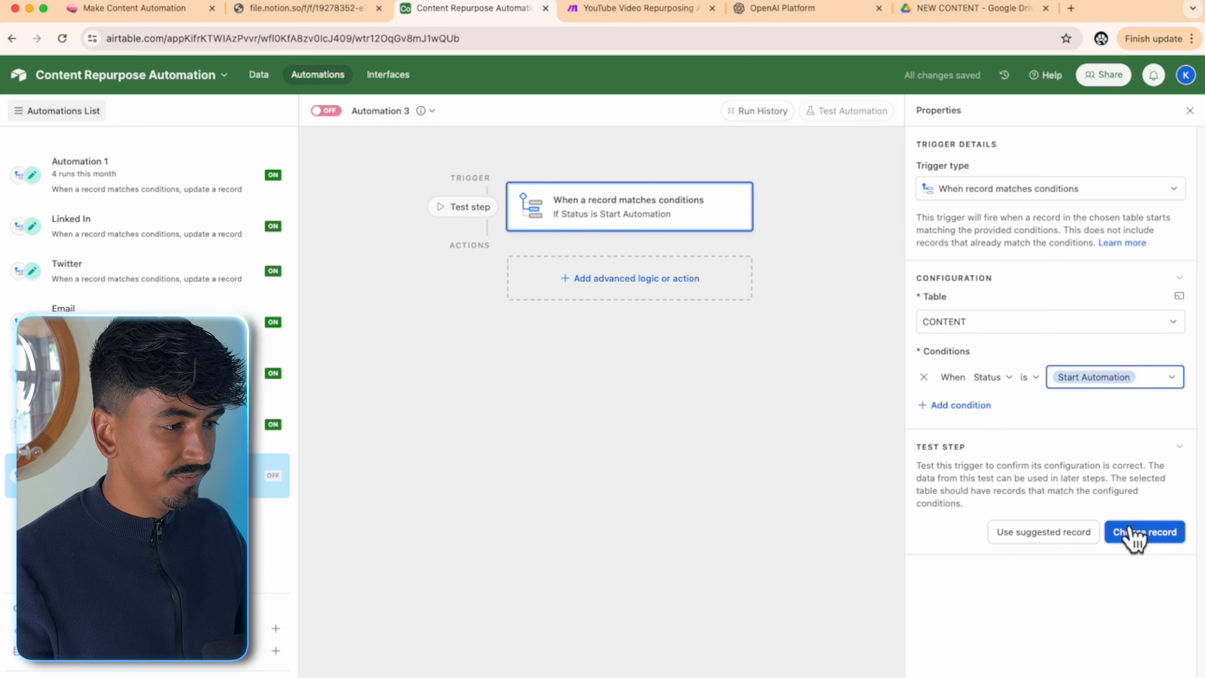
- Set the video row's Status to Start Automation
click(259, 76)
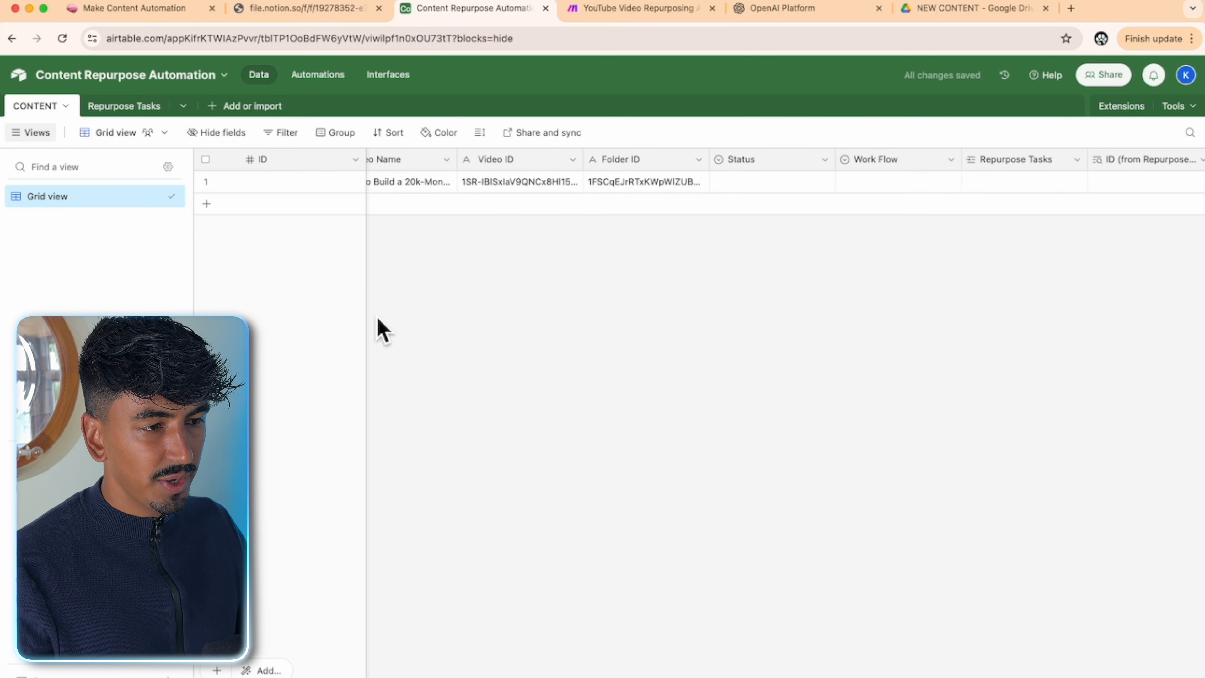
scroll(381, 676, left, 1)
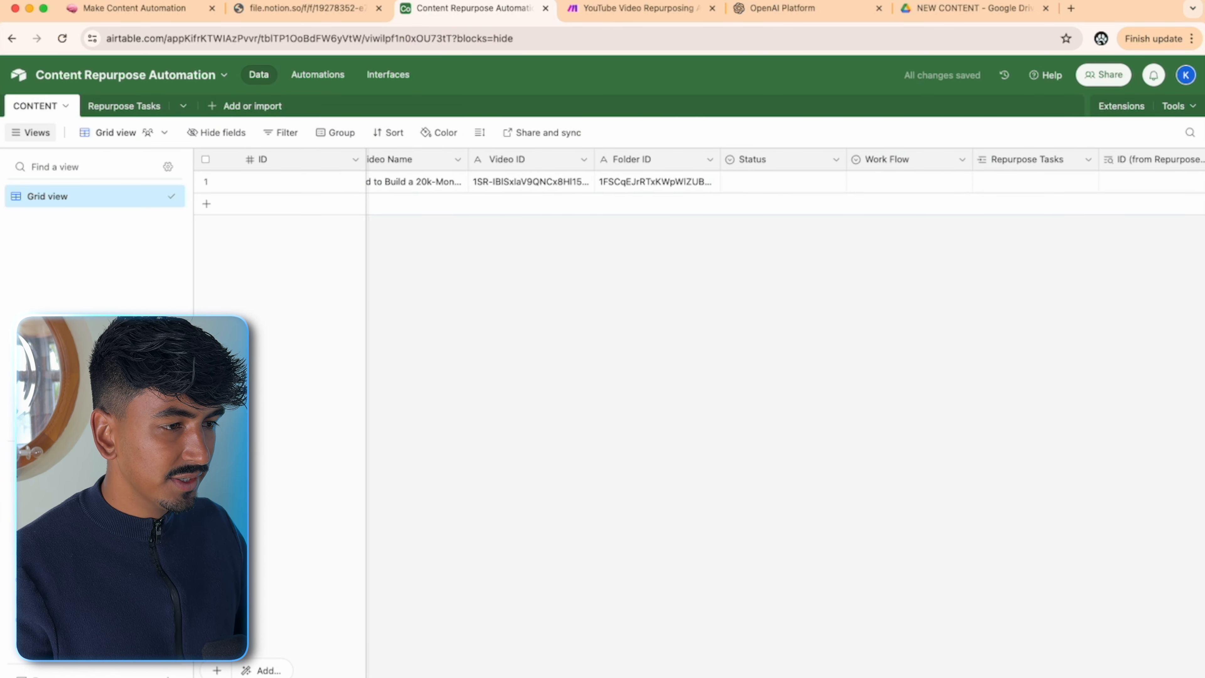
click(842, 186)
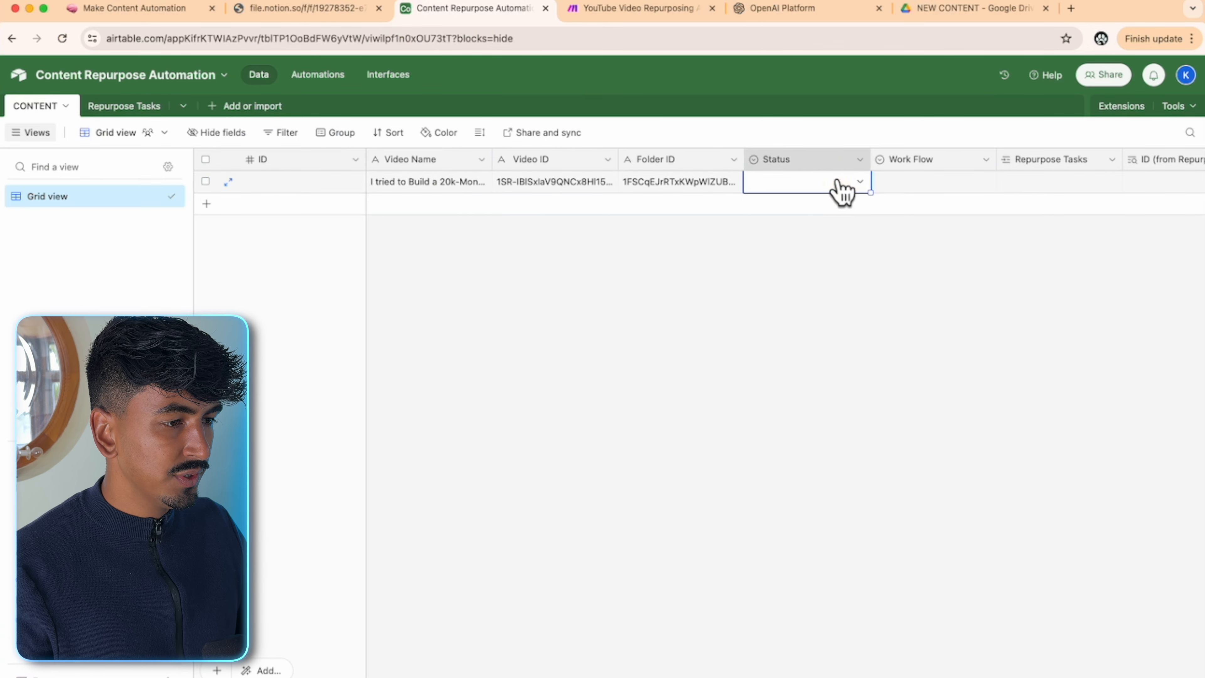
click(841, 187)
click(816, 254)
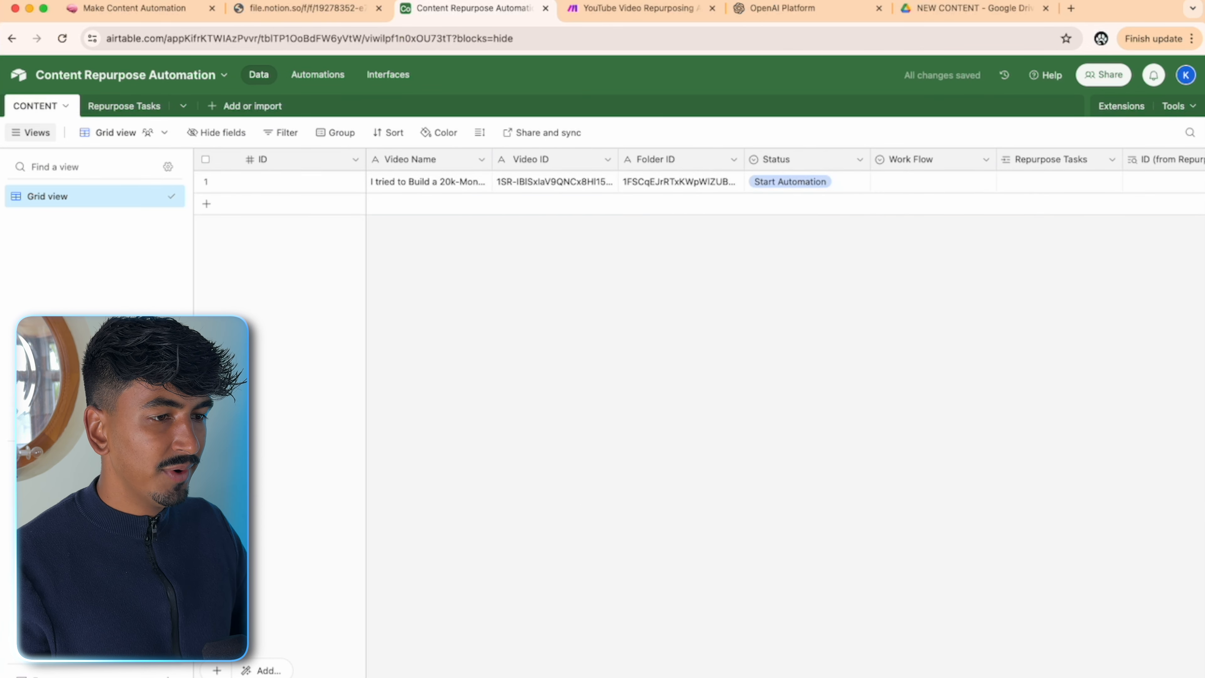
- Test the new trigger with the chosen record
click(342, 83)
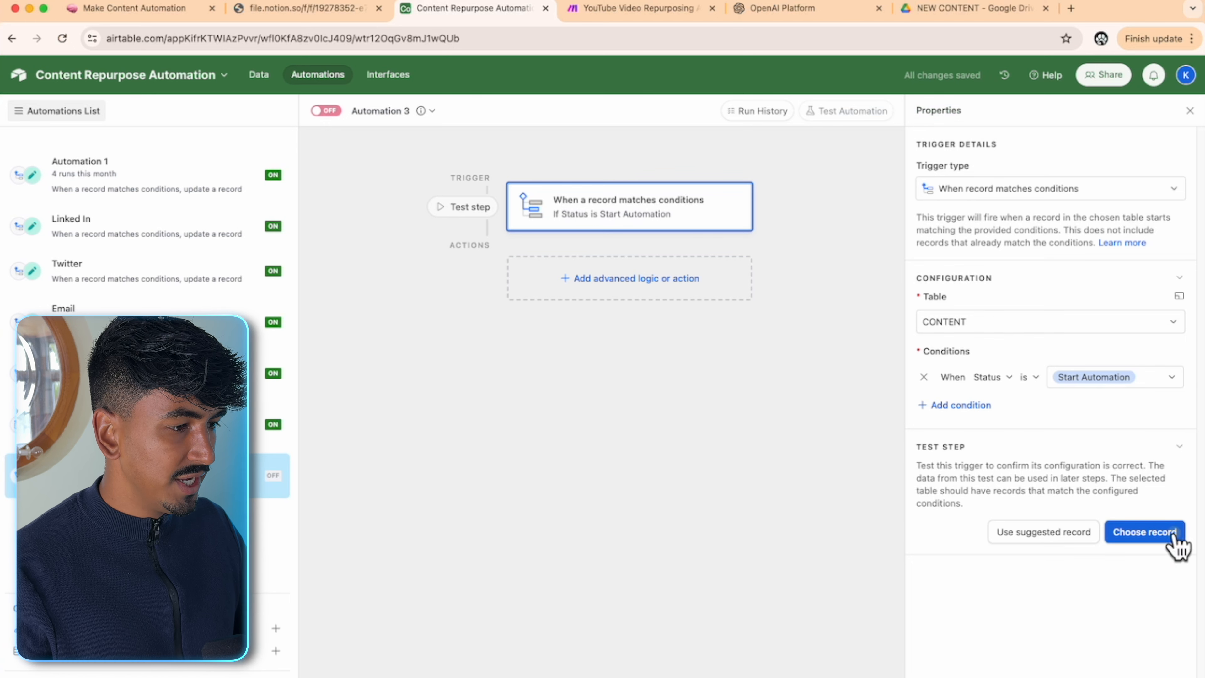
click(1145, 532)
click(662, 313)
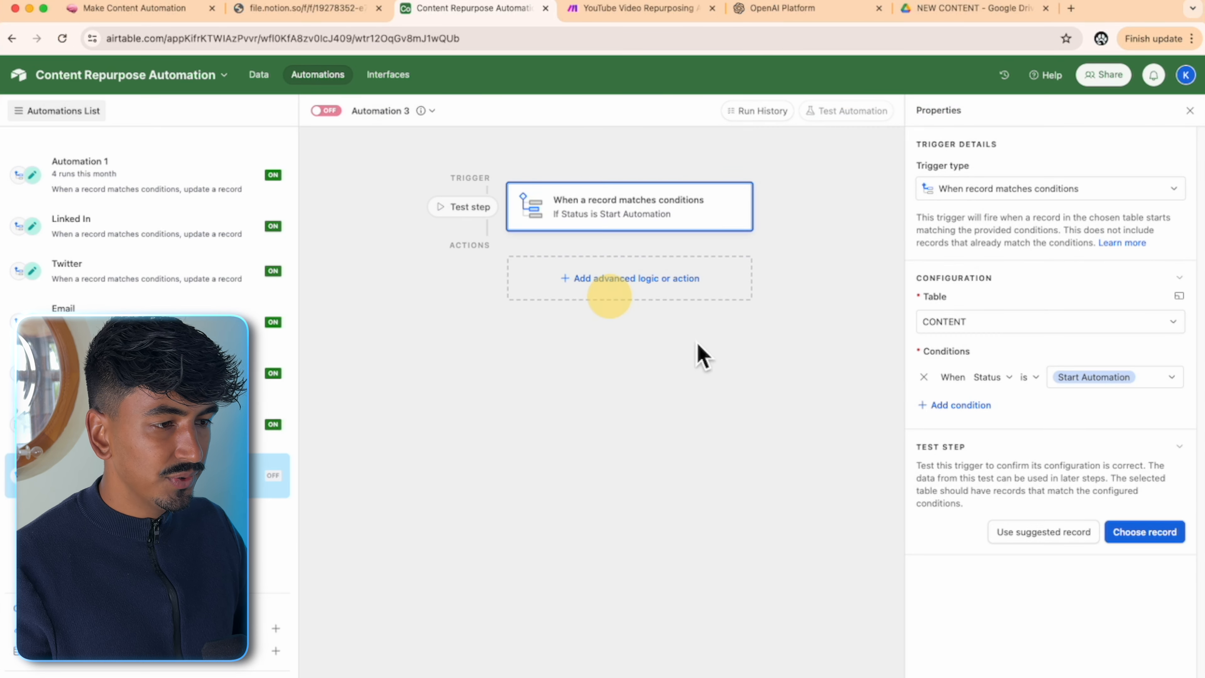
- Add an Update record action on CONTENT using the triggering record's Airtable record ID
click(576, 279)
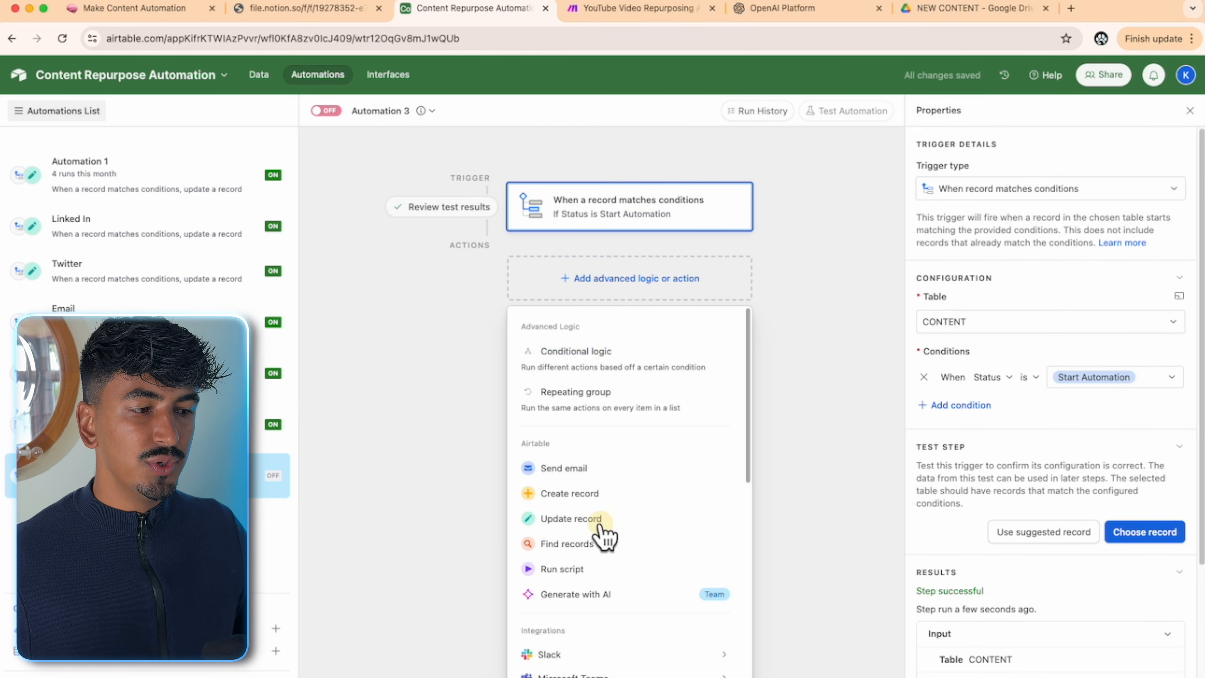
click(571, 519)
click(1002, 435)
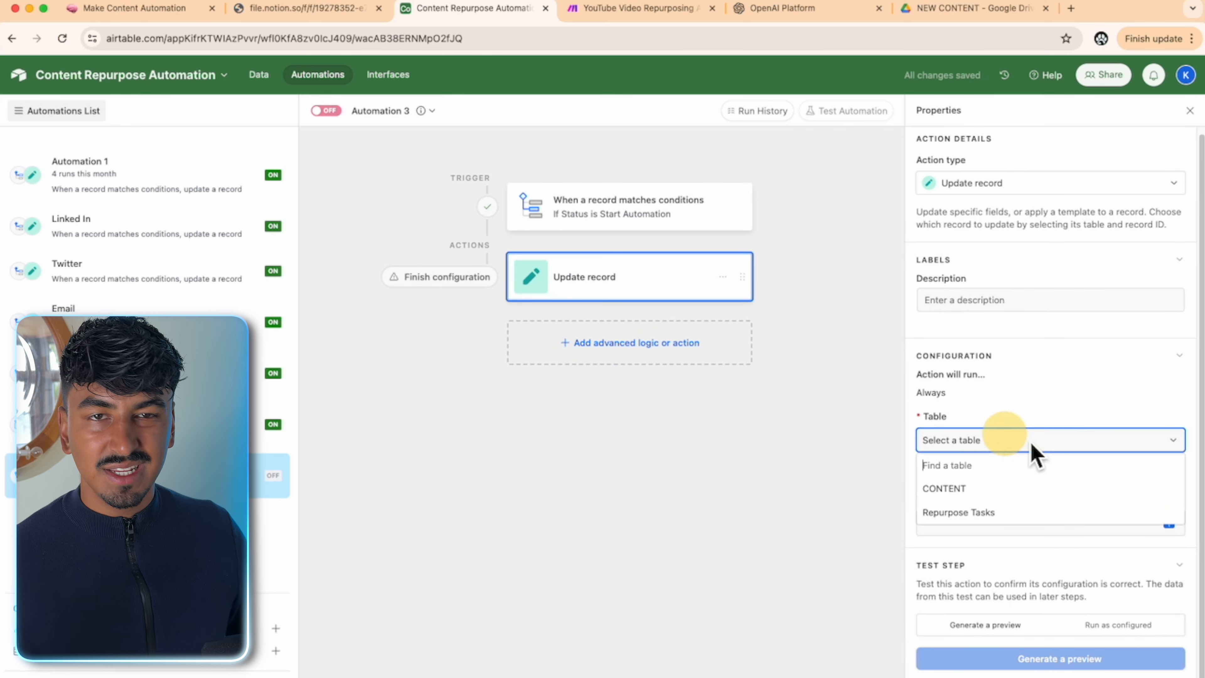
click(991, 489)
scroll(1063, 493, down, 2)
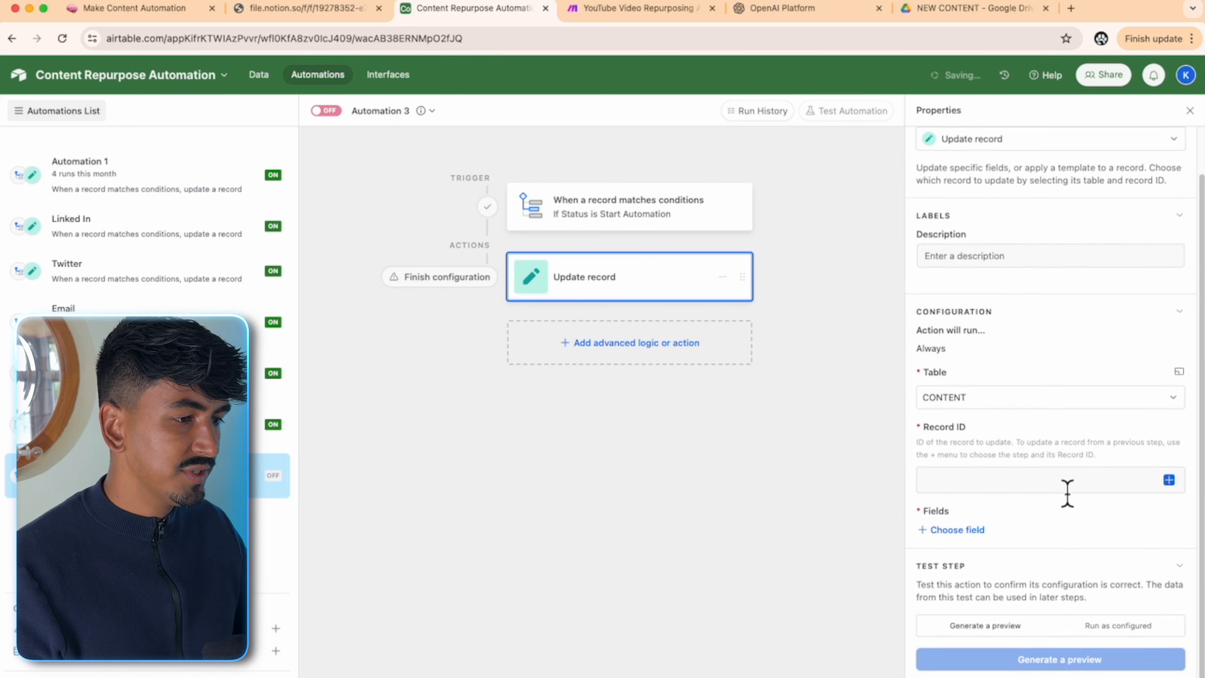
click(1169, 479)
click(1066, 665)
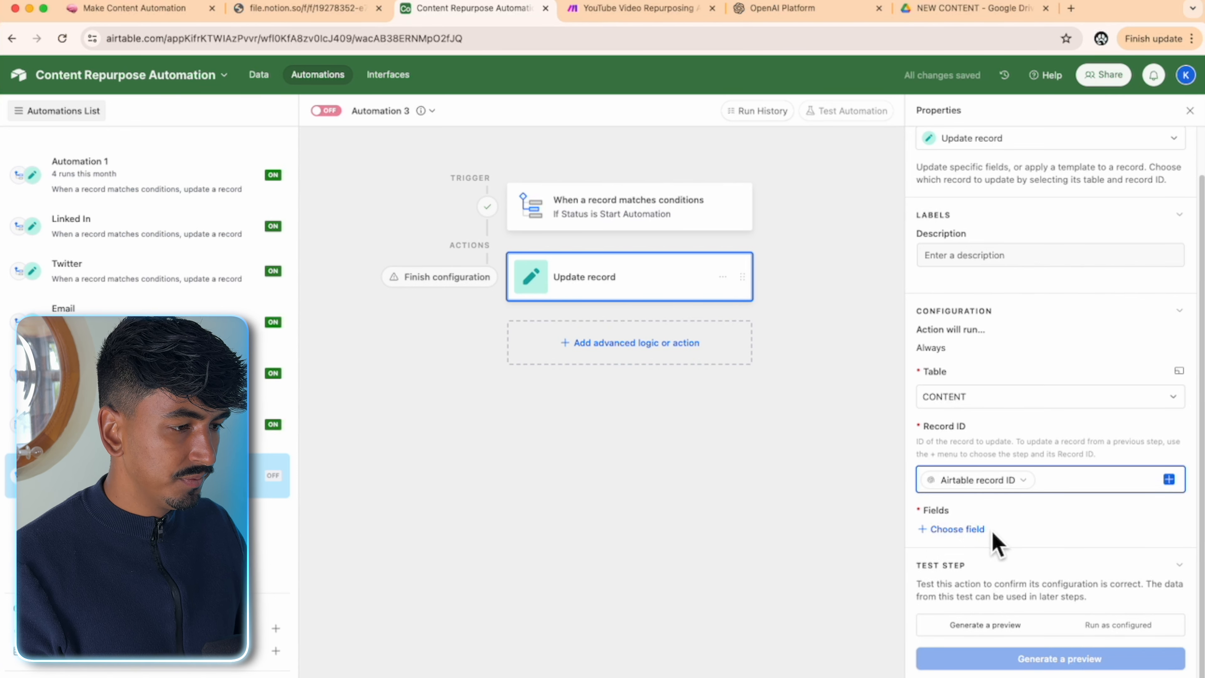
- Have the action set Work Flow to YouTube Video
click(980, 529)
scroll(1024, 458, down, 1)
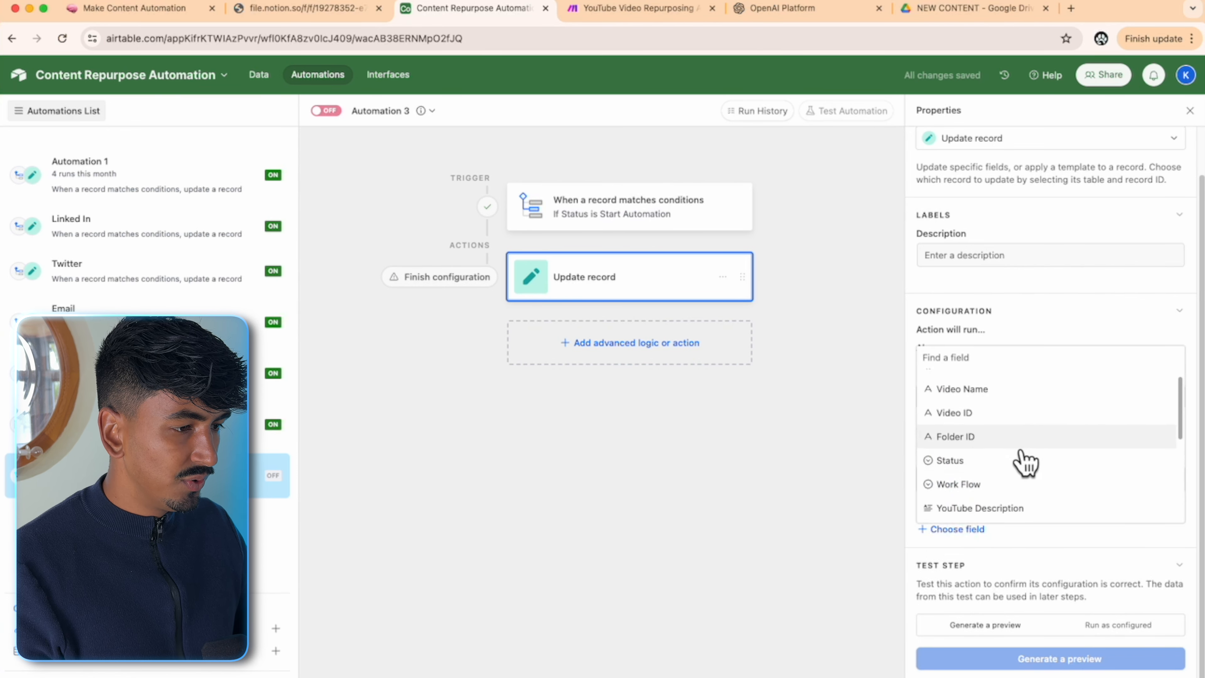
click(1001, 484)
scroll(1058, 523, down, 3)
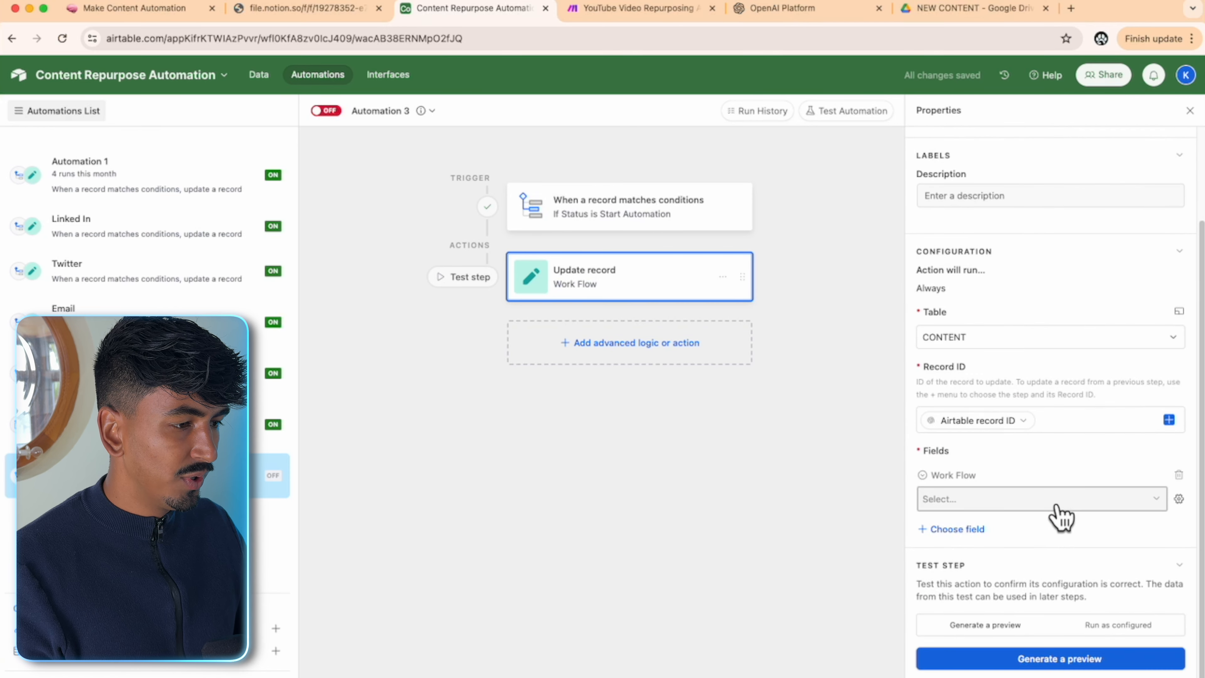
click(1057, 507)
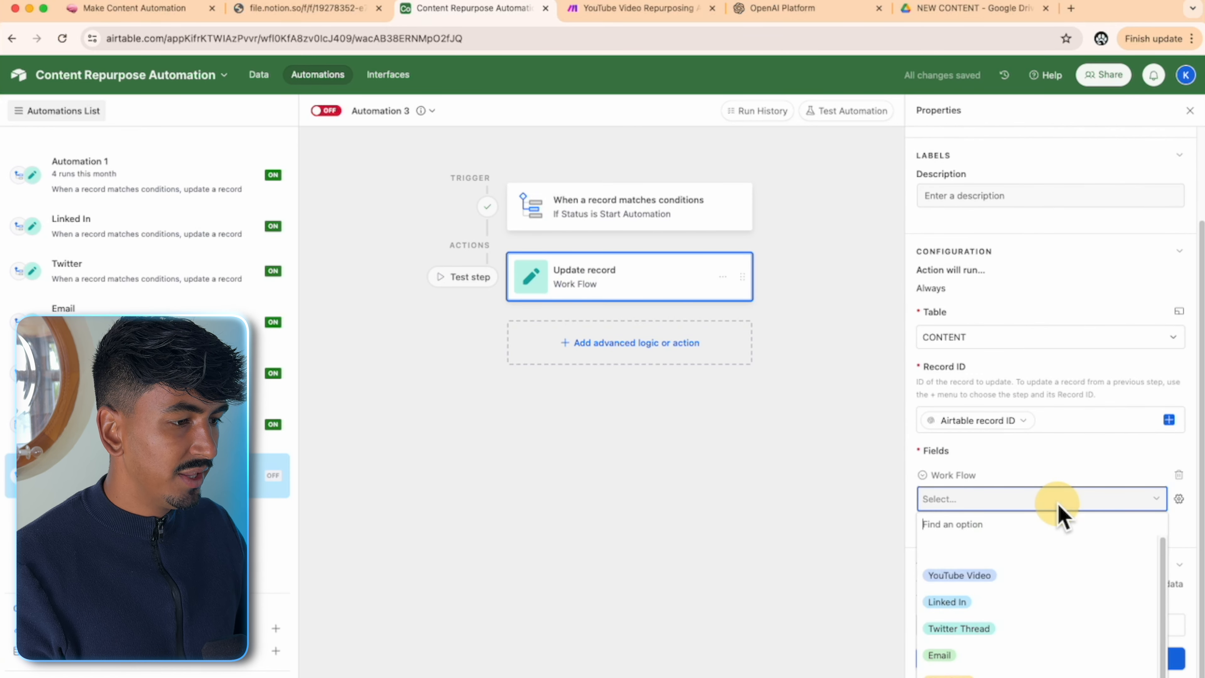
click(994, 572)
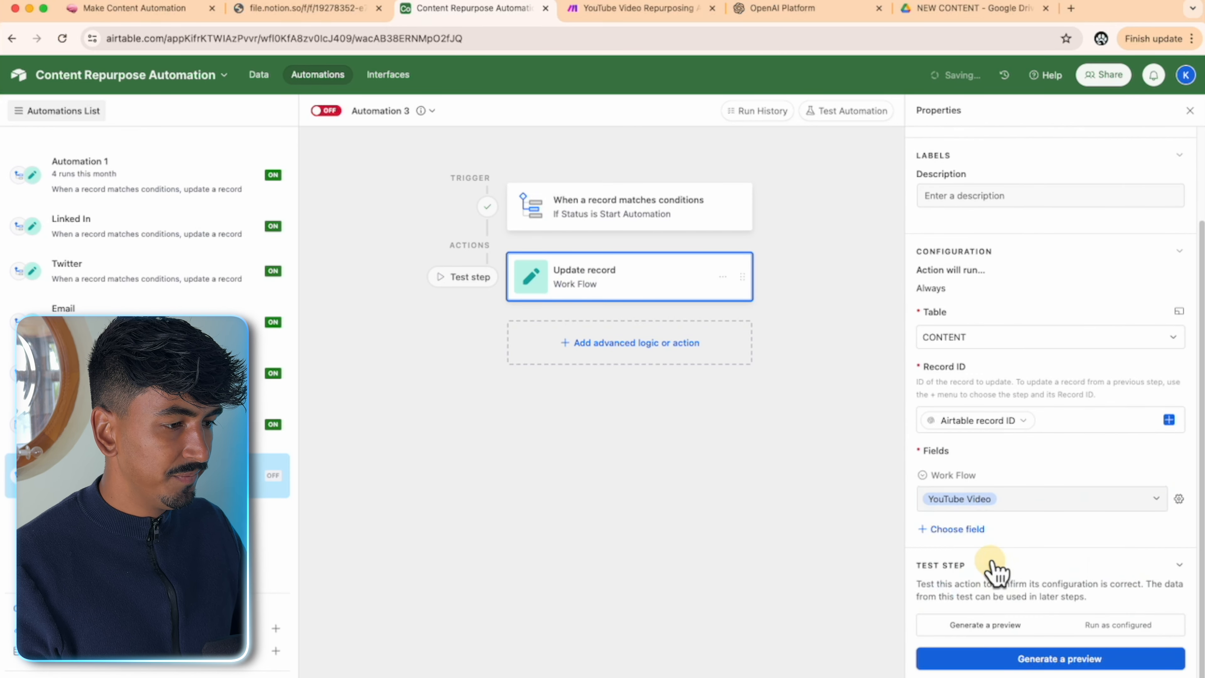
- Test the action as configured on the real record and switch the automation on
click(1106, 625)
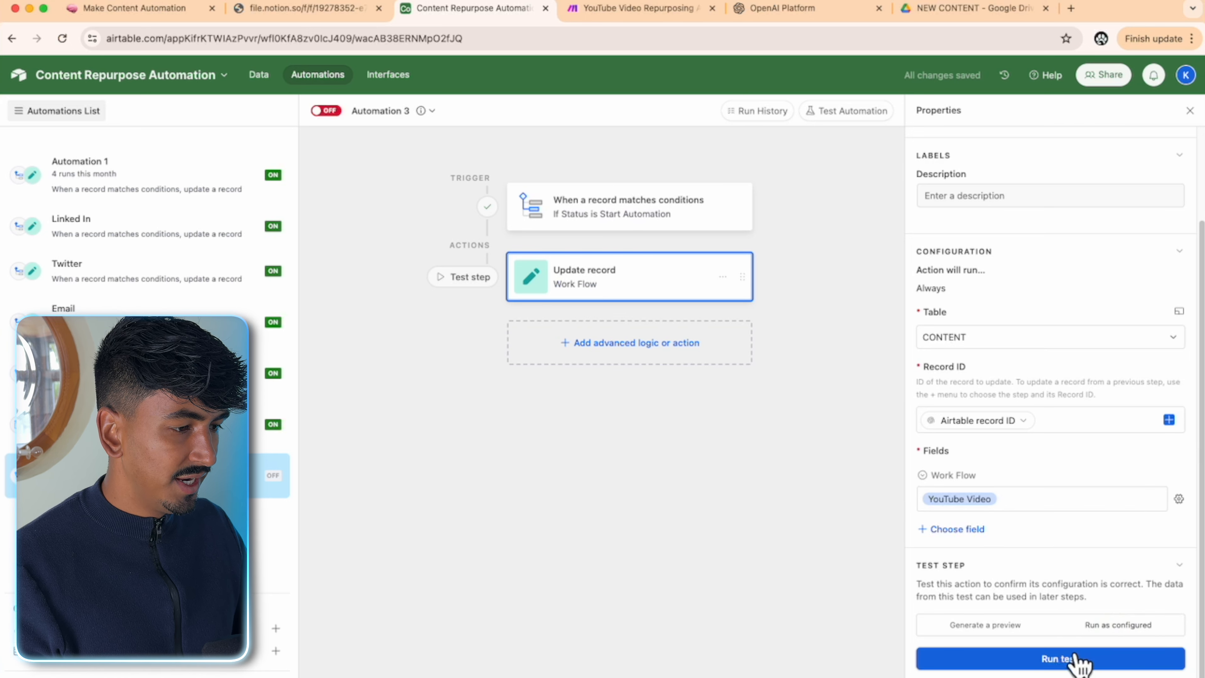
click(1077, 657)
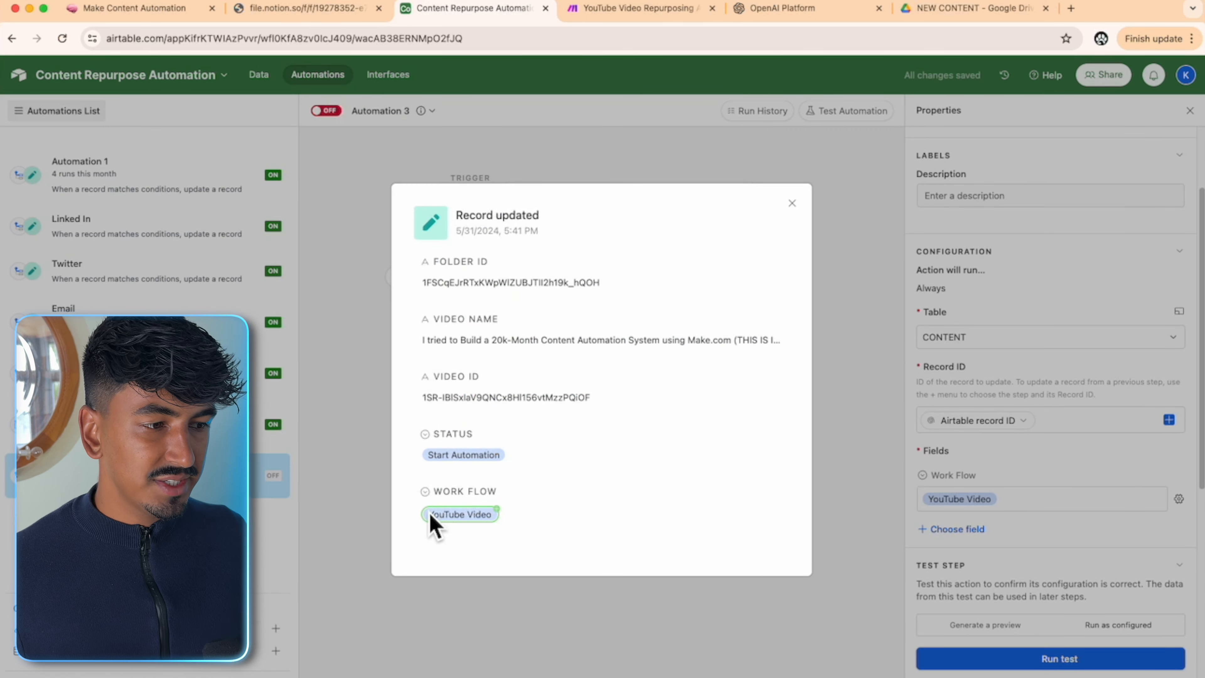
click(791, 204)
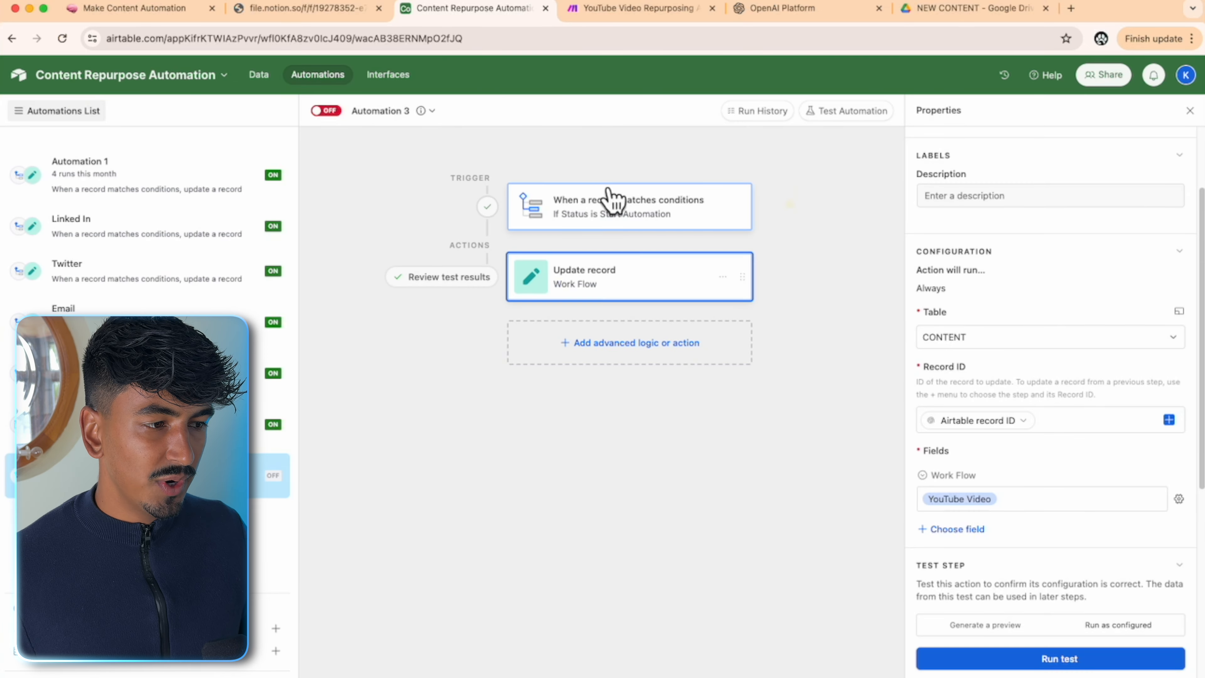
click(333, 112)
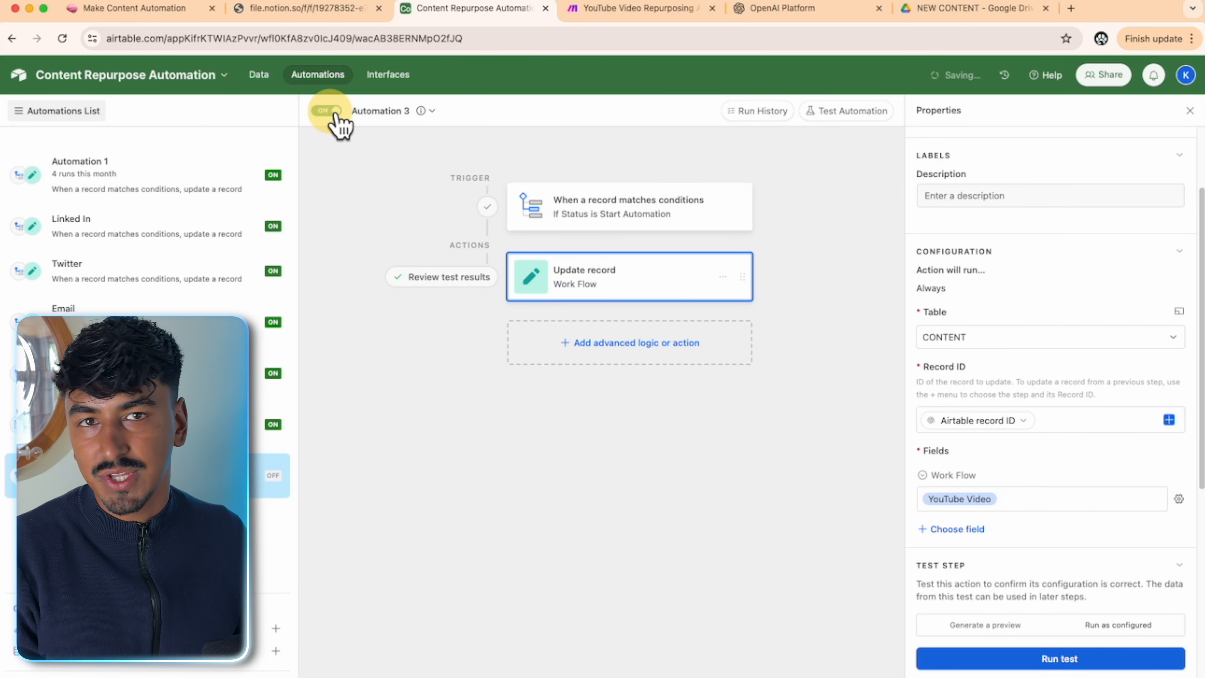
- Rename the automation to 'Start Automation'
click(390, 118)
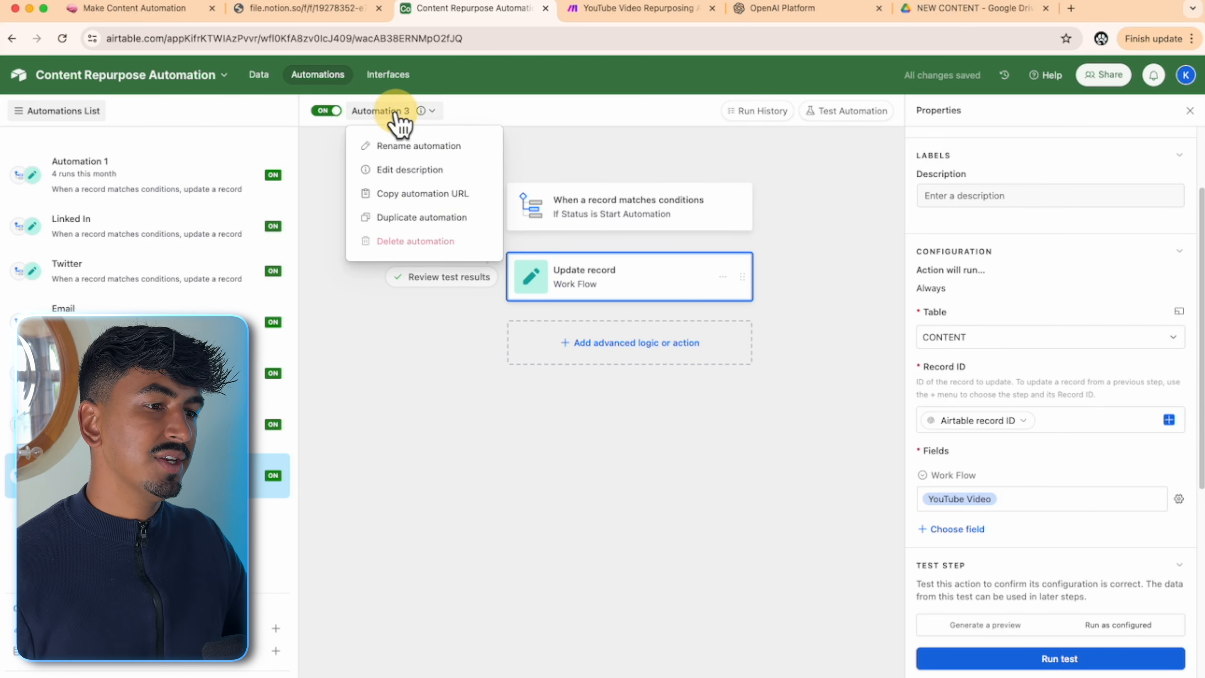
click(404, 147)
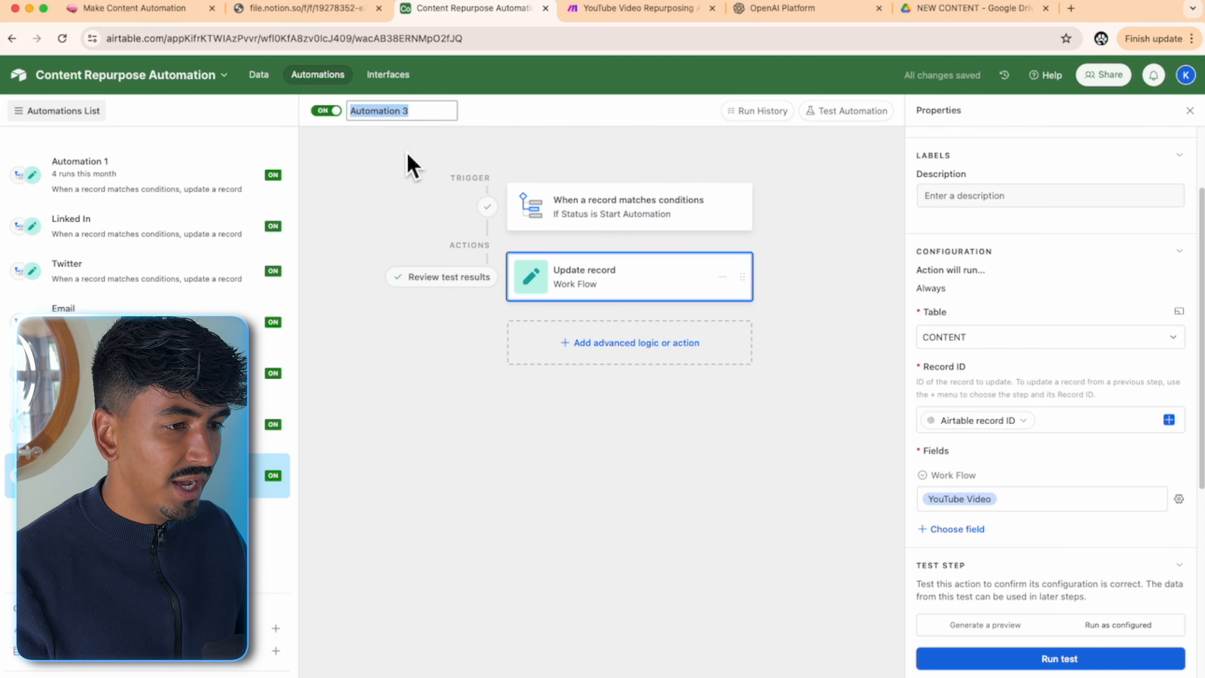
text(Start )
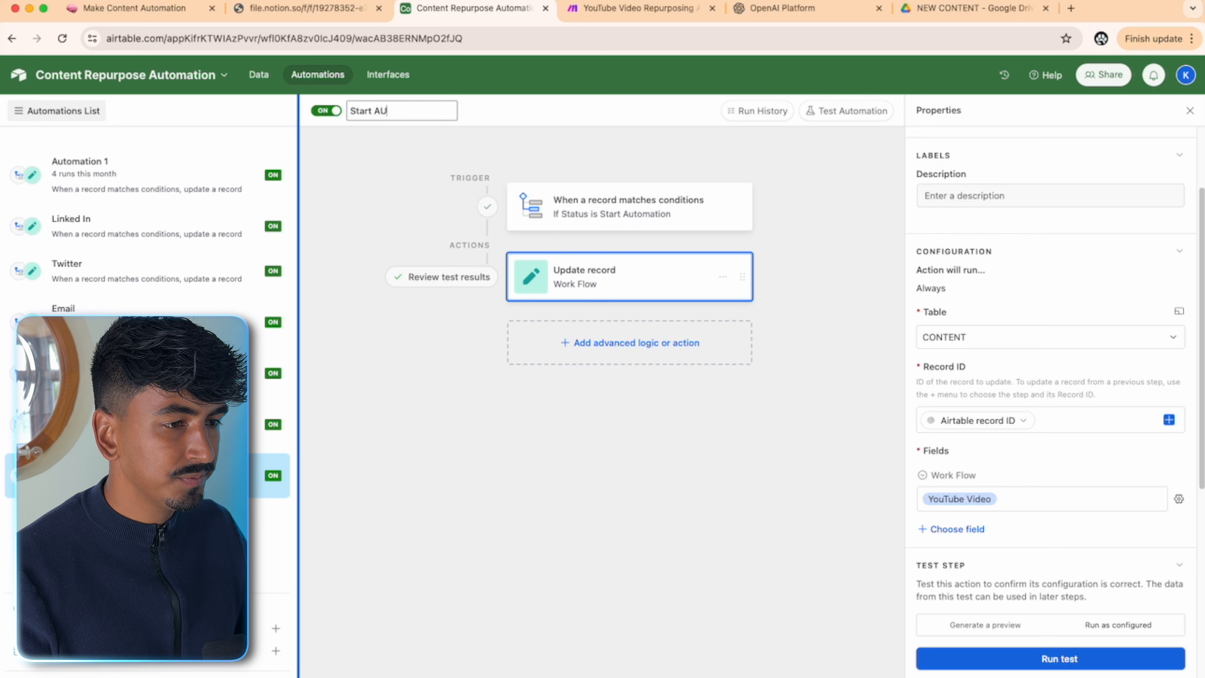
text(AU)
key(BackSpace)
text(utomation)
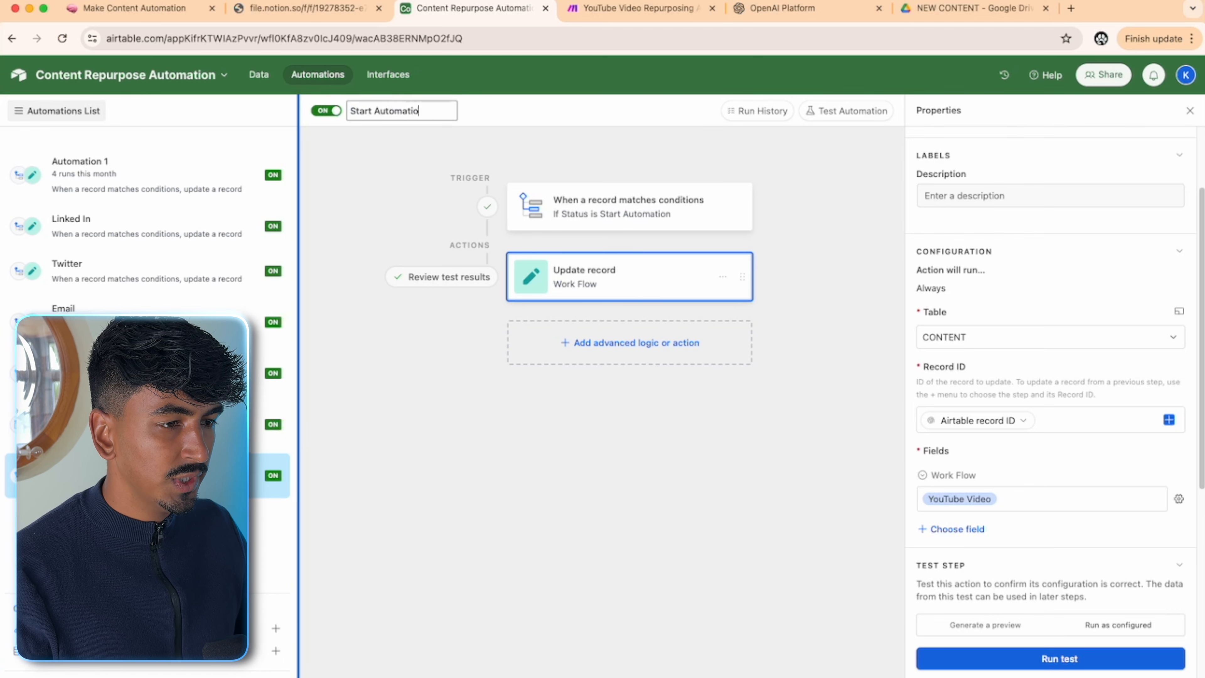
- Clear the video row's Status, Work Flow and Repurpose Tasks (Youtube Title & Description) cells
click(260, 75)
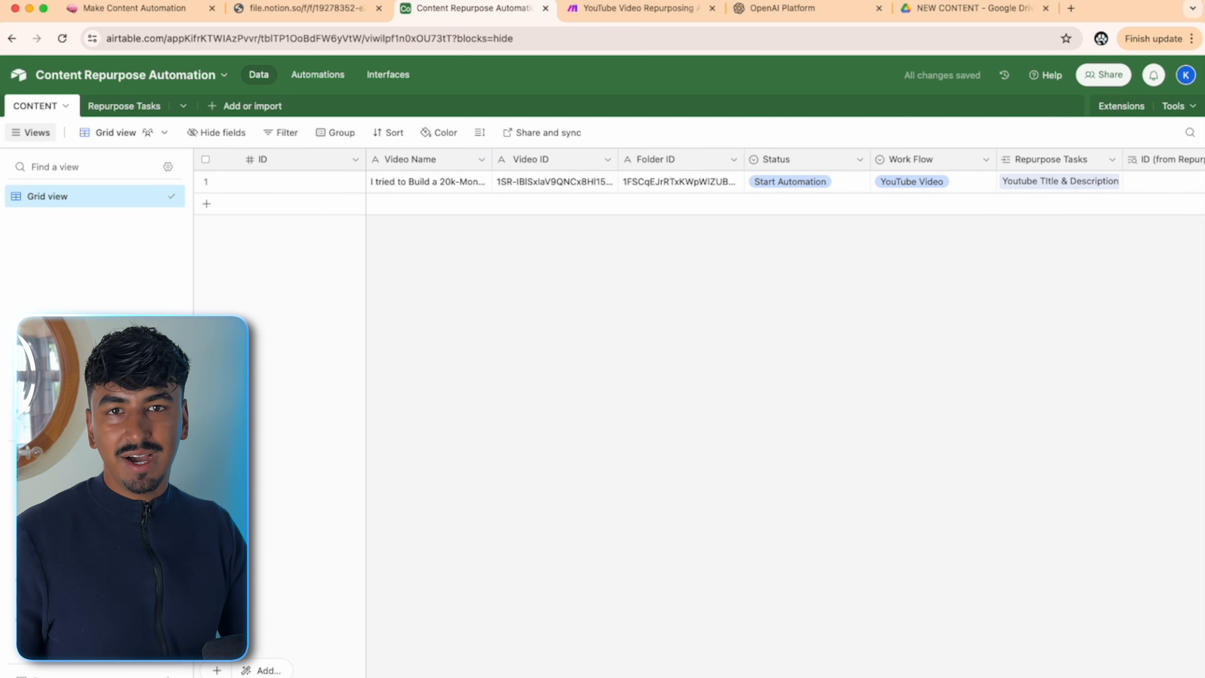
scroll(797, 673, right, 10)
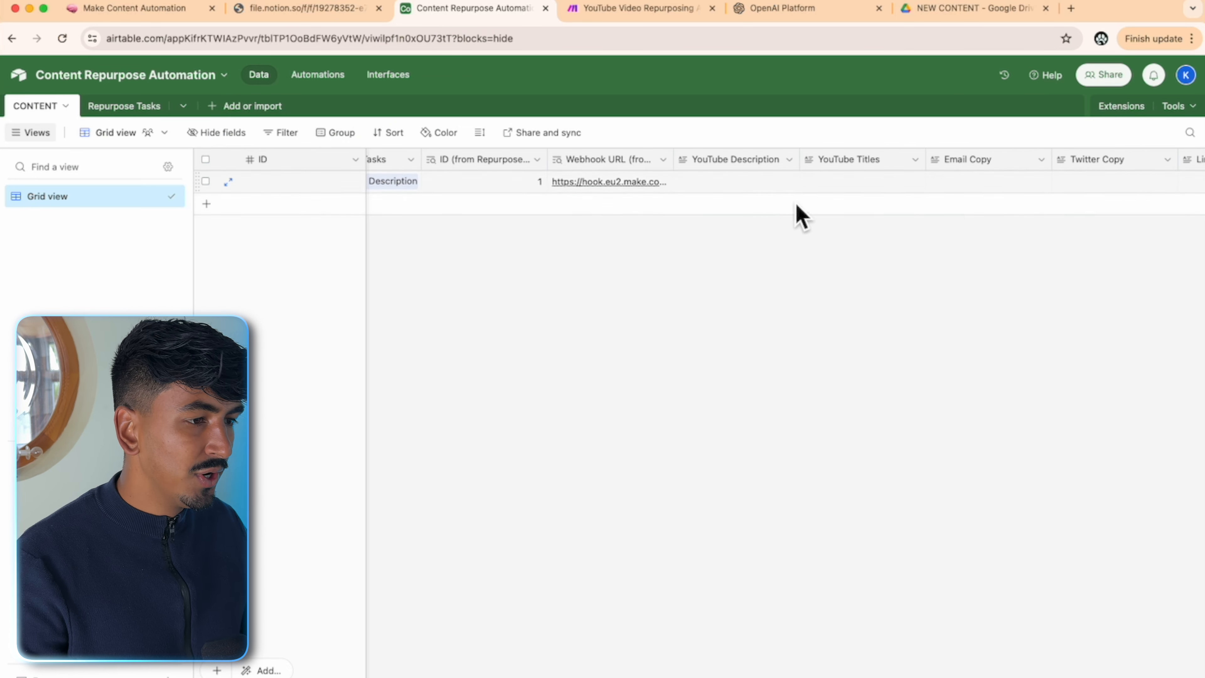
scroll(343, 669, left, 10)
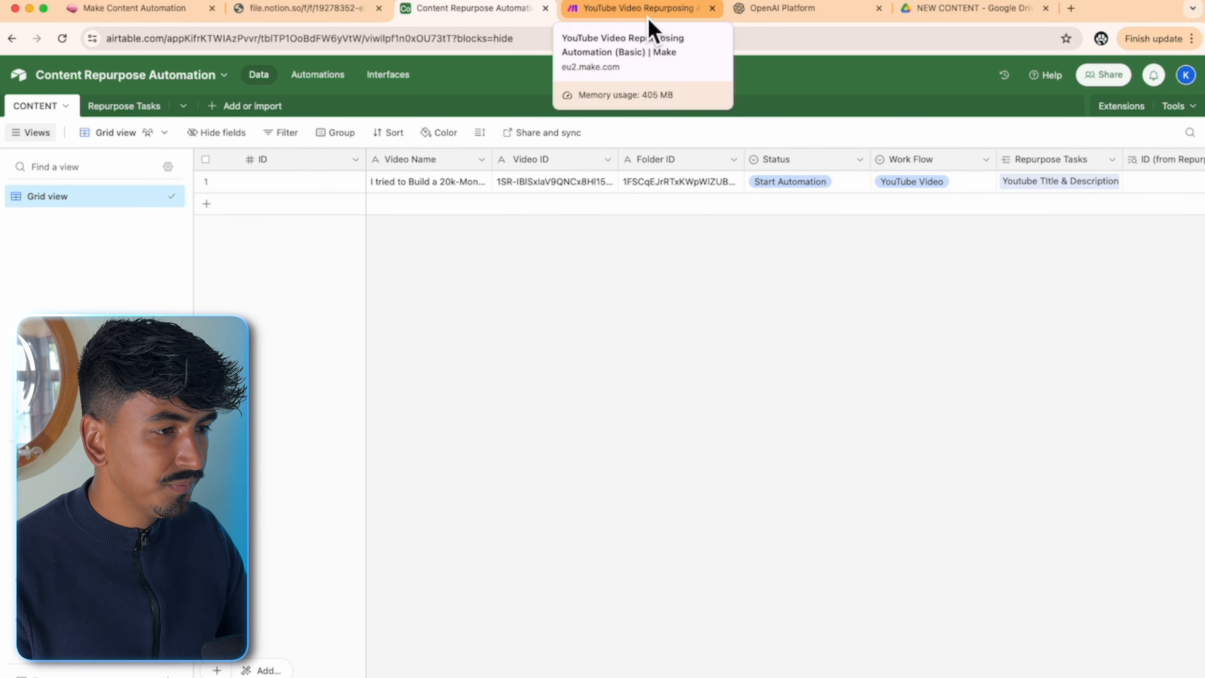
click(802, 183)
click(814, 185)
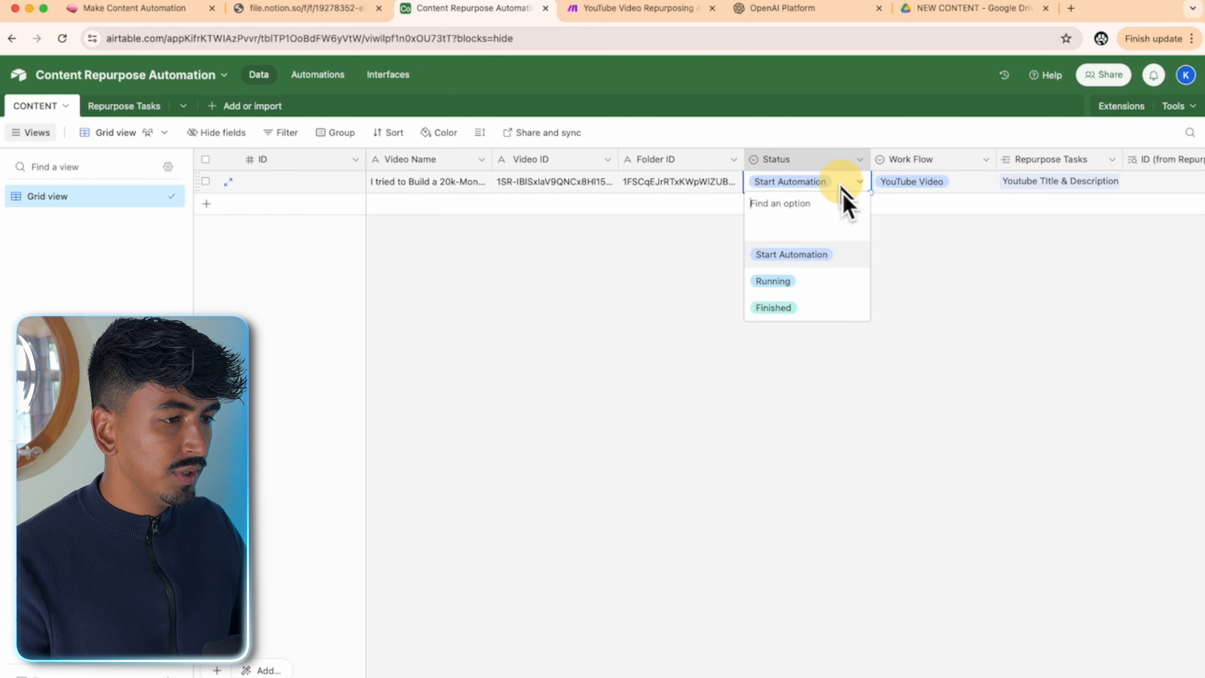
click(826, 235)
click(946, 187)
click(942, 189)
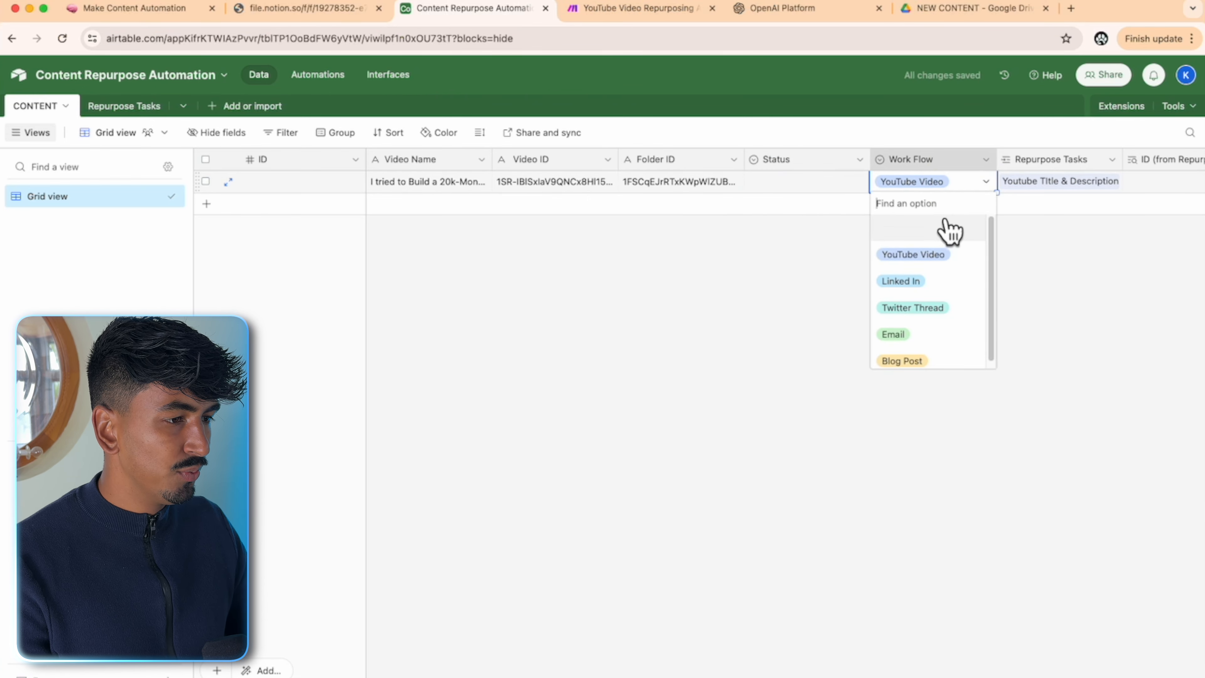
click(966, 231)
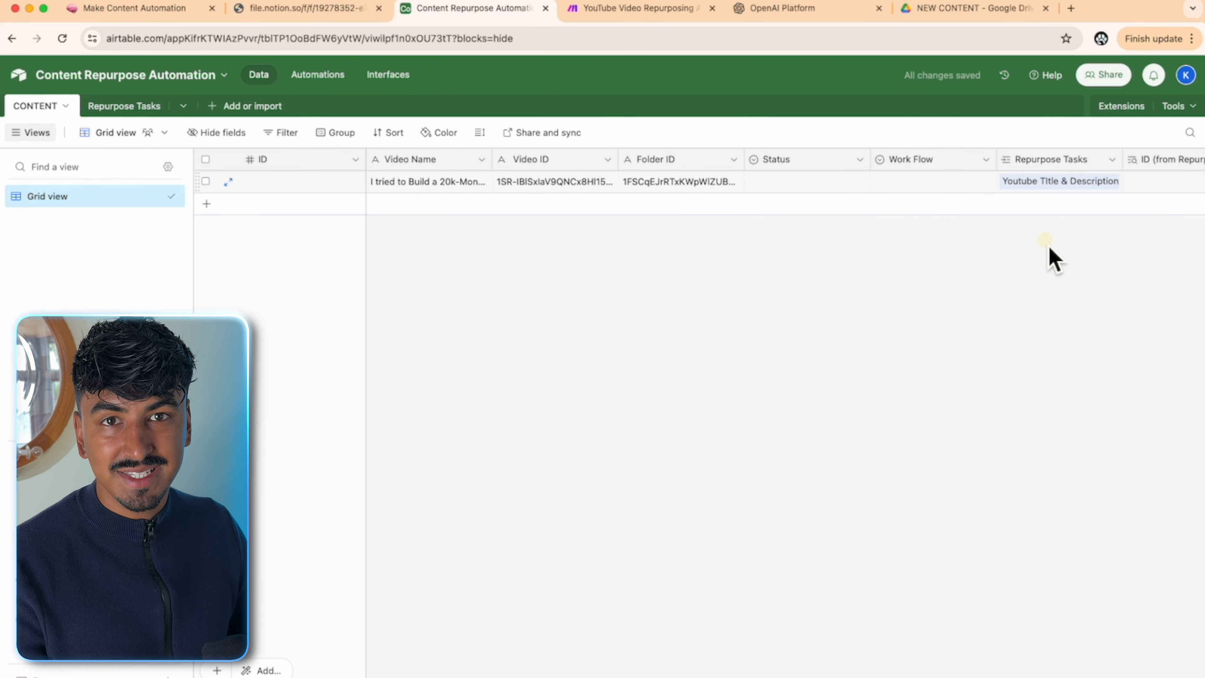
click(1096, 187)
click(1094, 183)
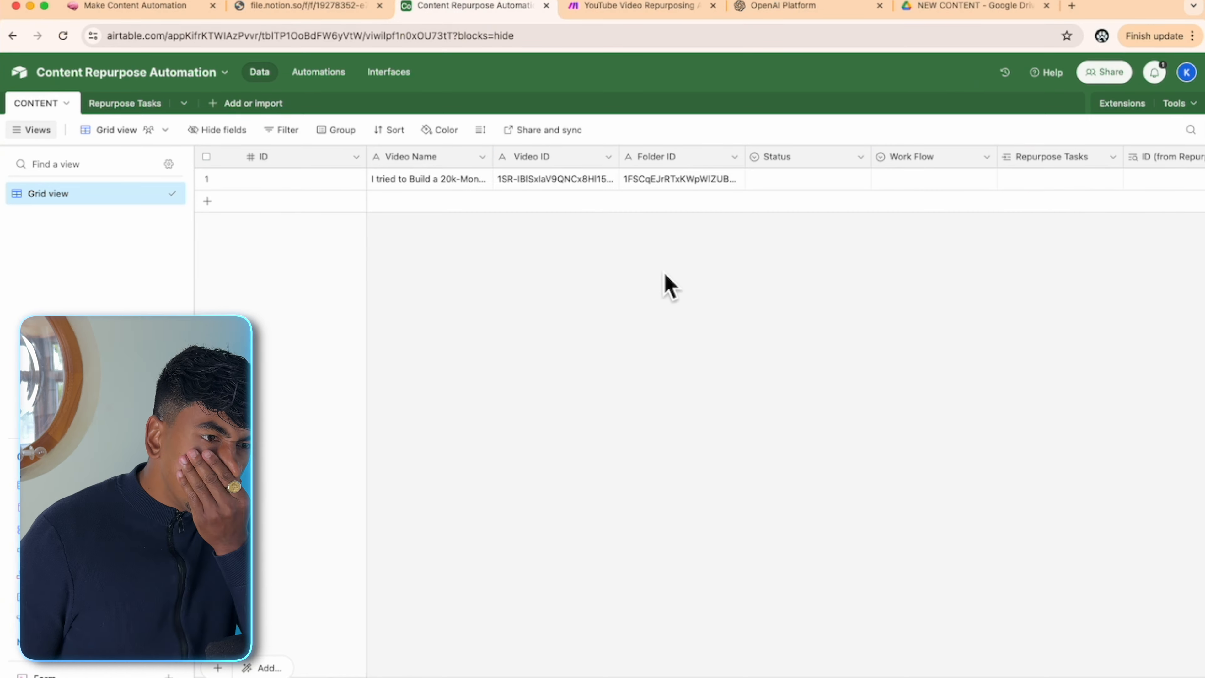
- Check the Start Automation automation, then go to the YouTube Video Repurposing scenario in Make
click(327, 74)
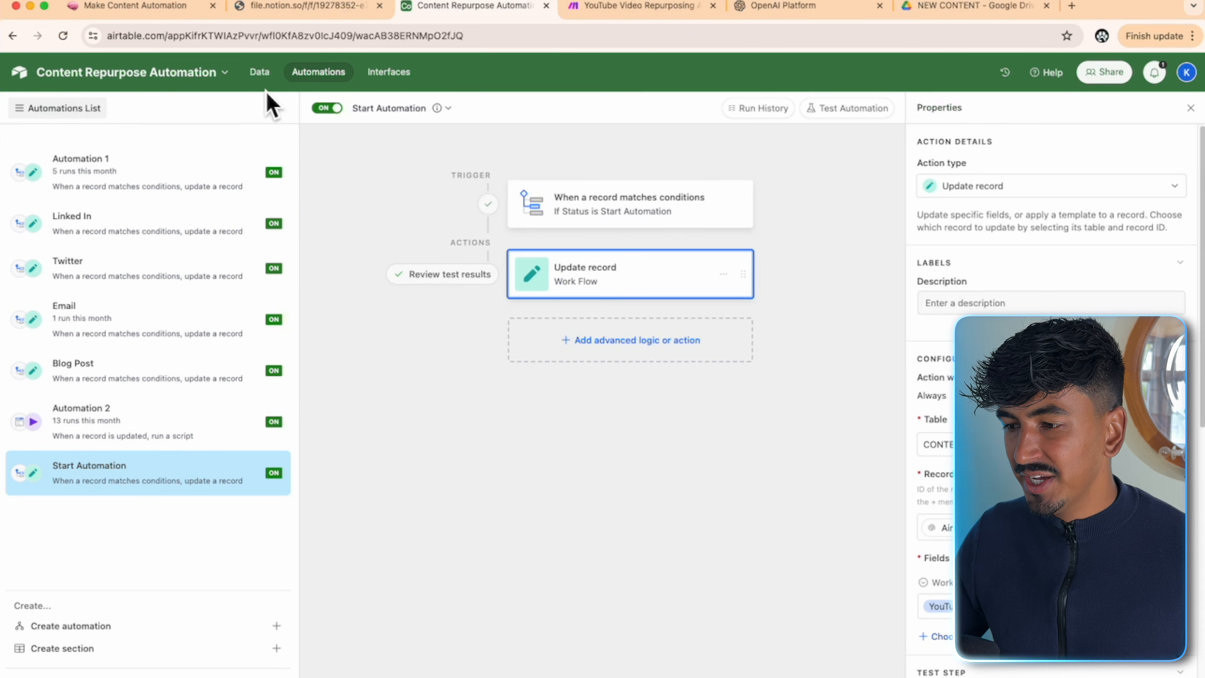
click(261, 72)
scroll(782, 180, right, 10)
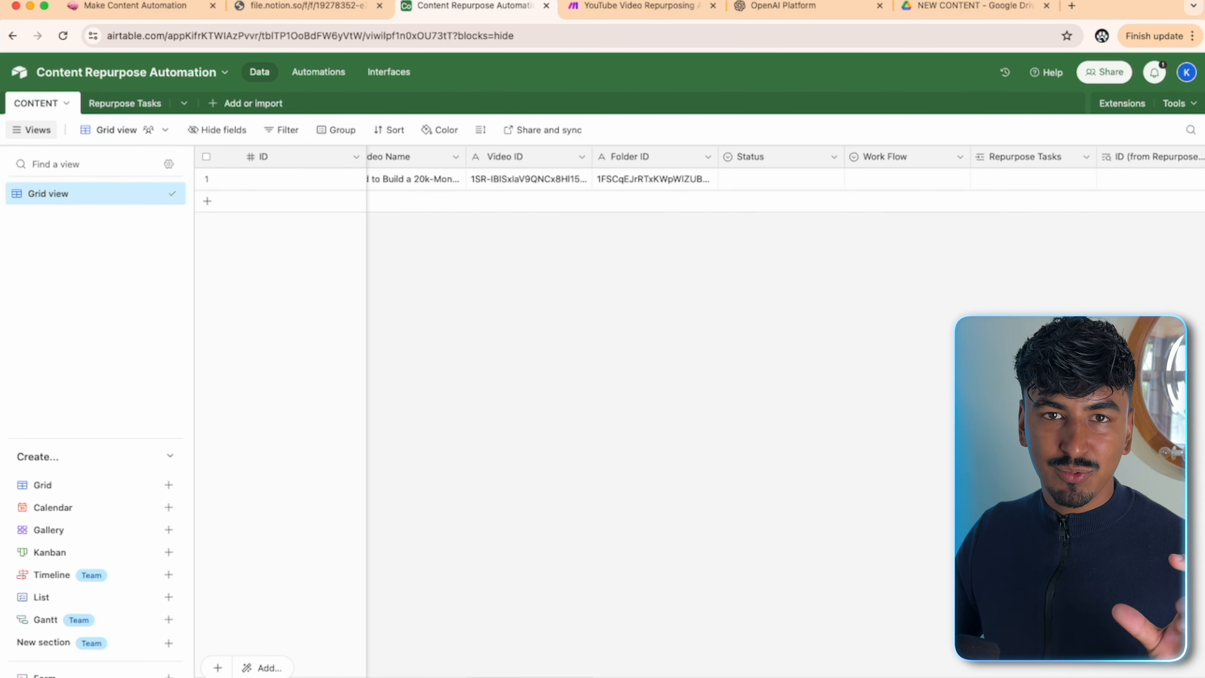
scroll(783, 180, right, 5)
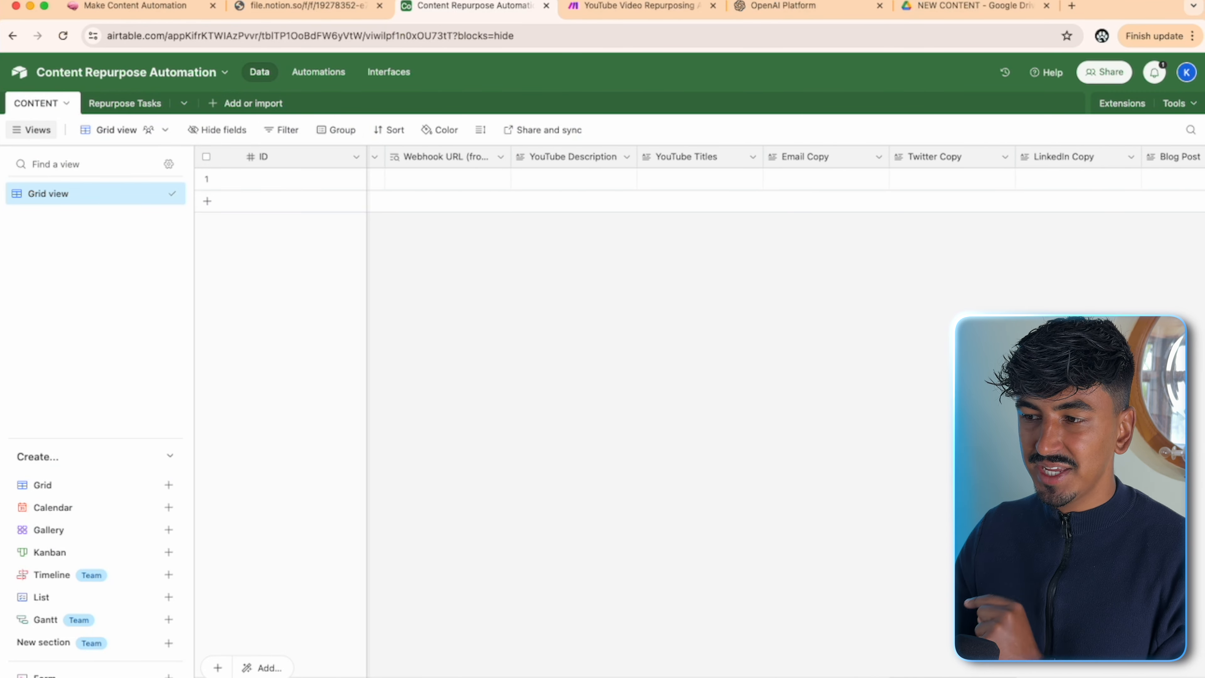
scroll(783, 180, left, 12)
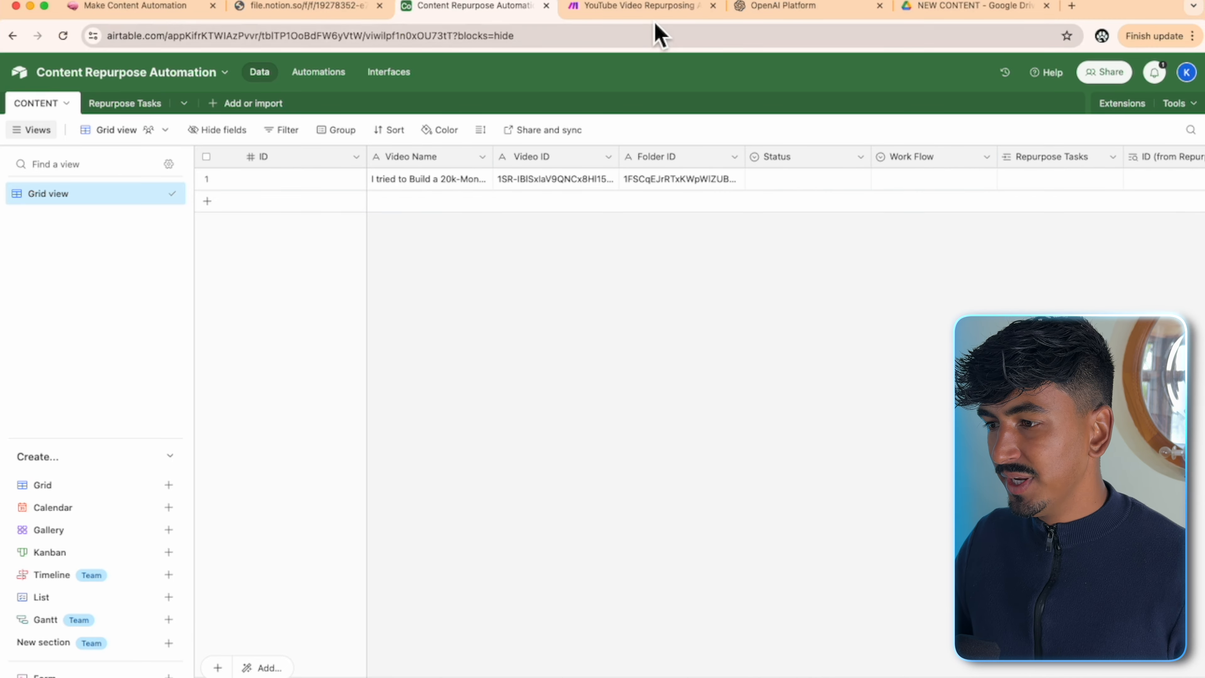
click(656, 6)
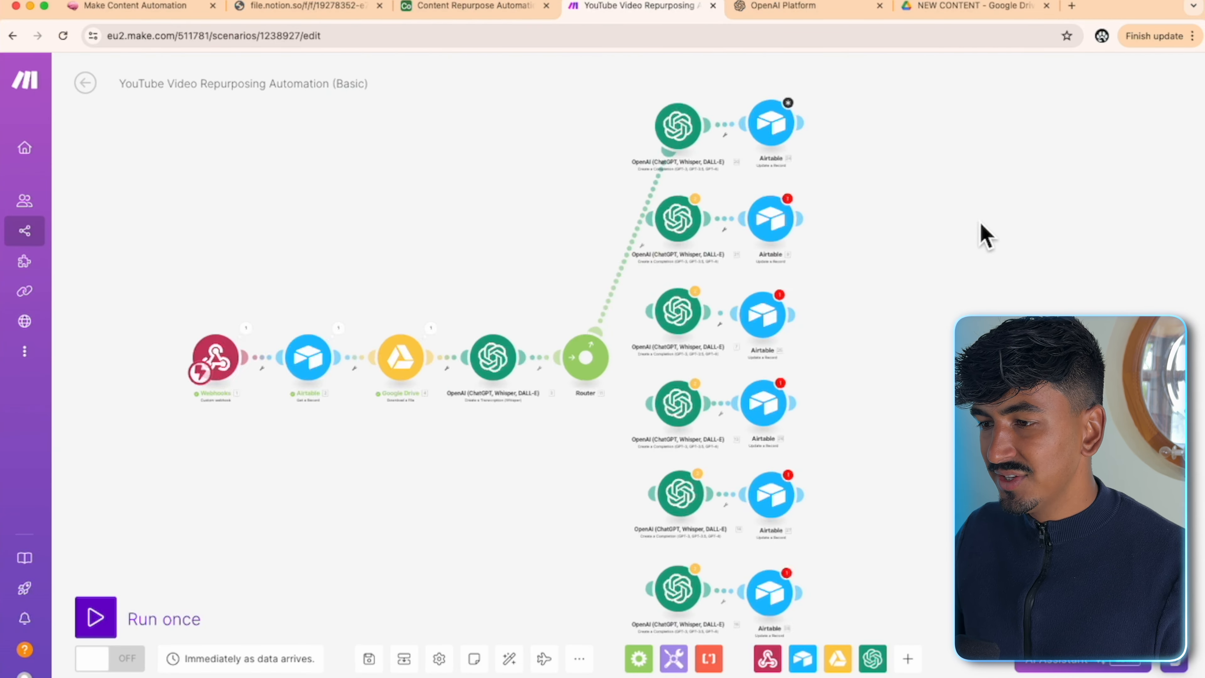
- In the top Airtable Update a Record module, map Record ID to the webhook's 1.recordId
scroll(972, 235, up, 5)
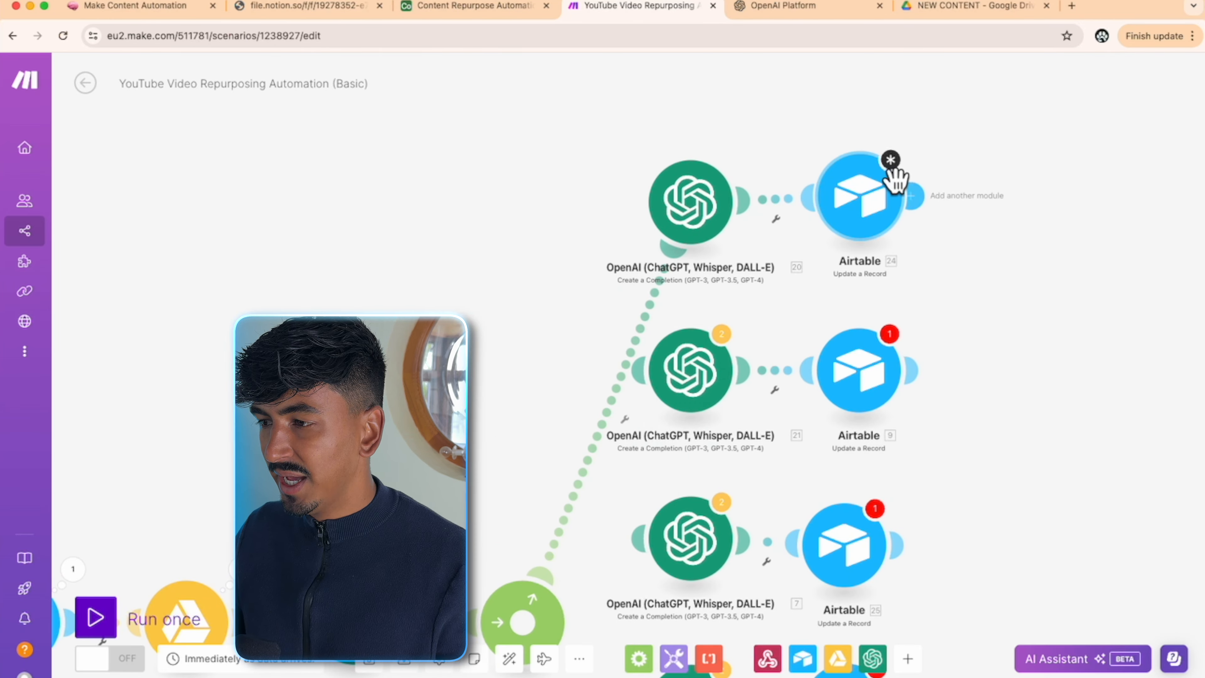
click(888, 187)
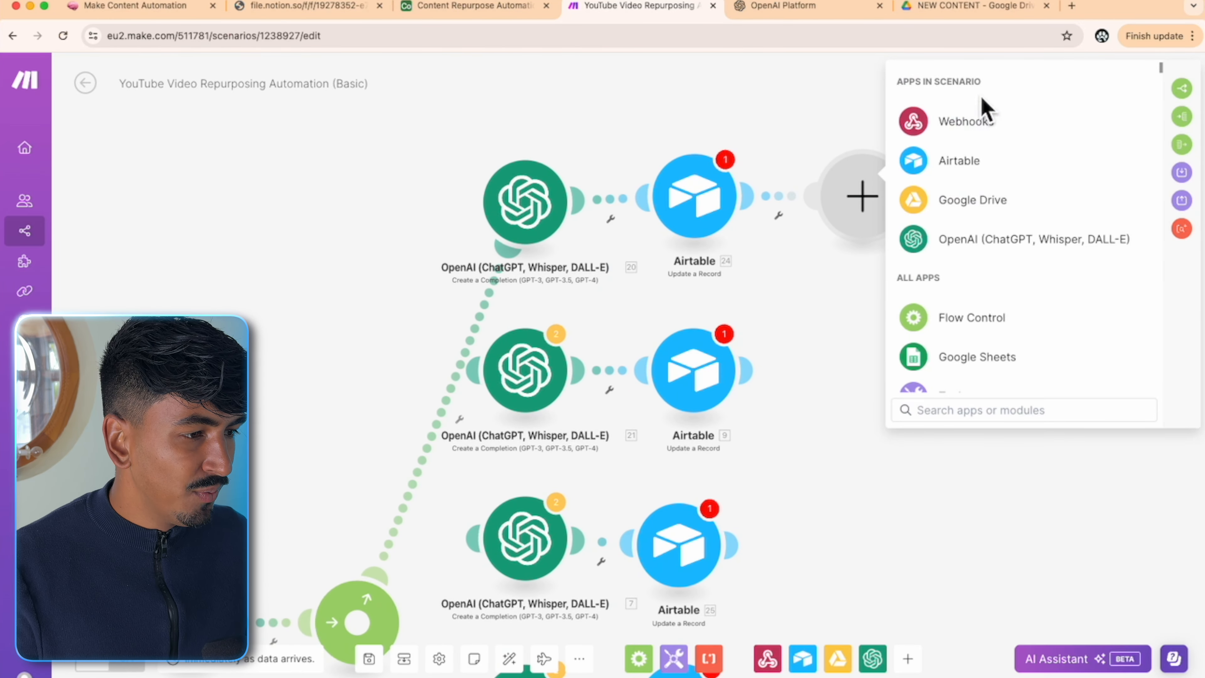
click(800, 298)
click(696, 199)
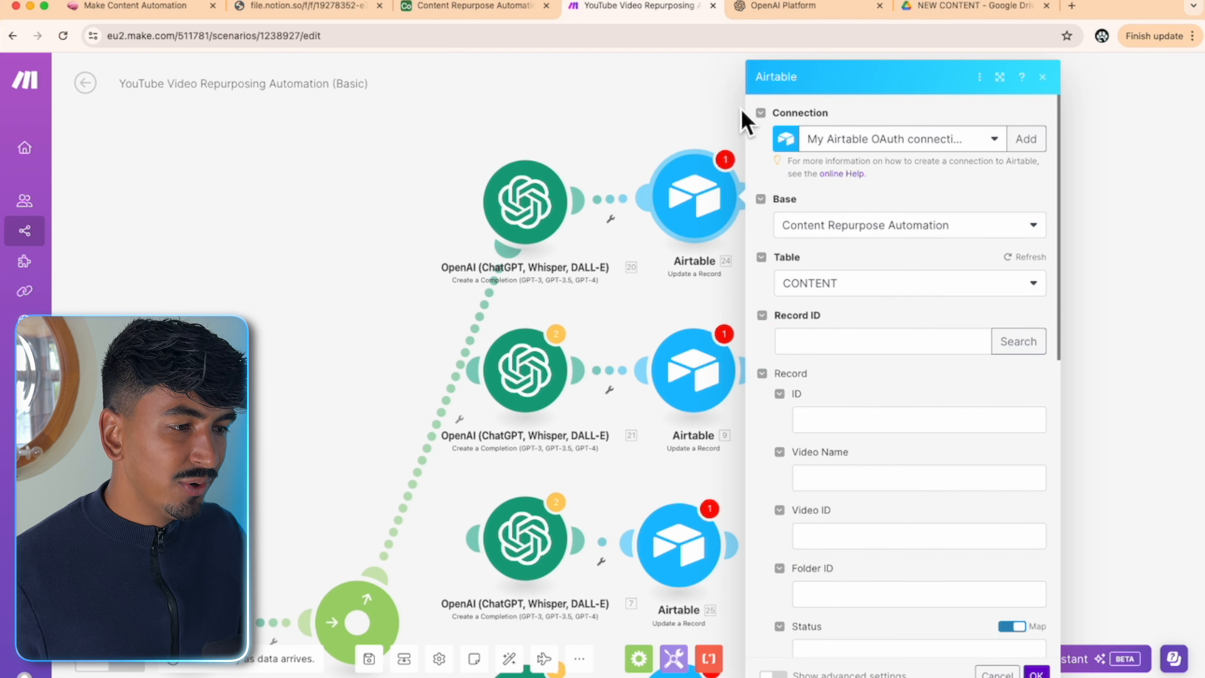
click(916, 344)
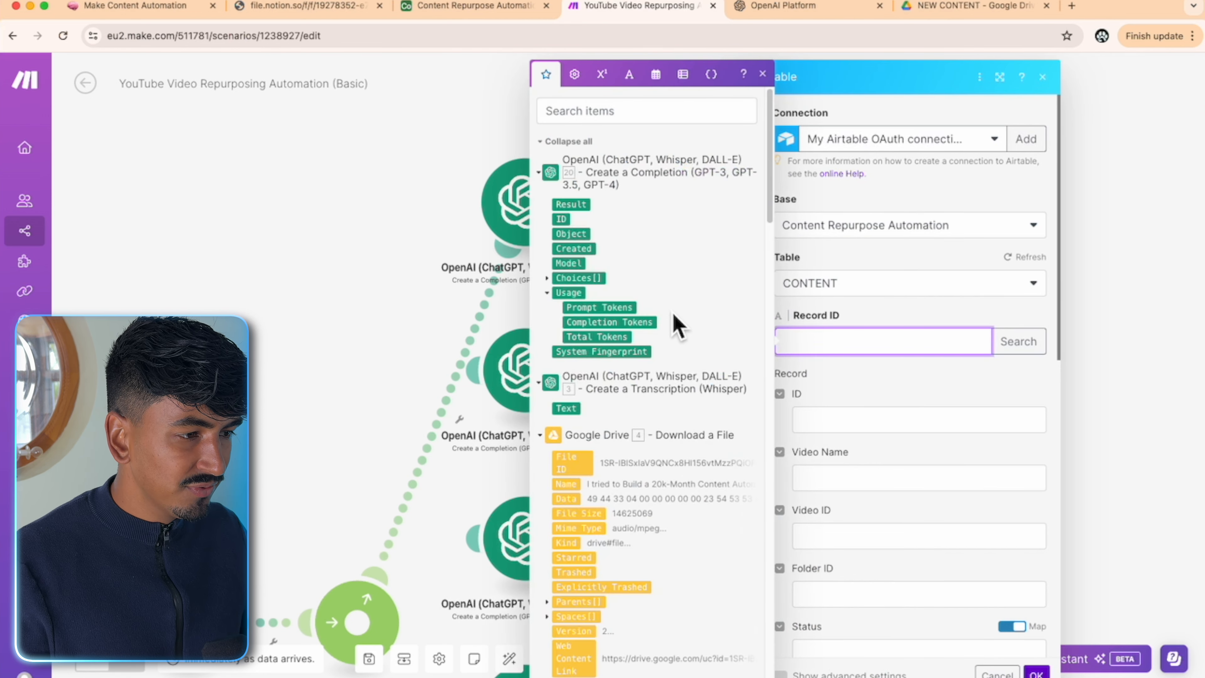
scroll(674, 323, down, 15)
scroll(679, 324, down, 2)
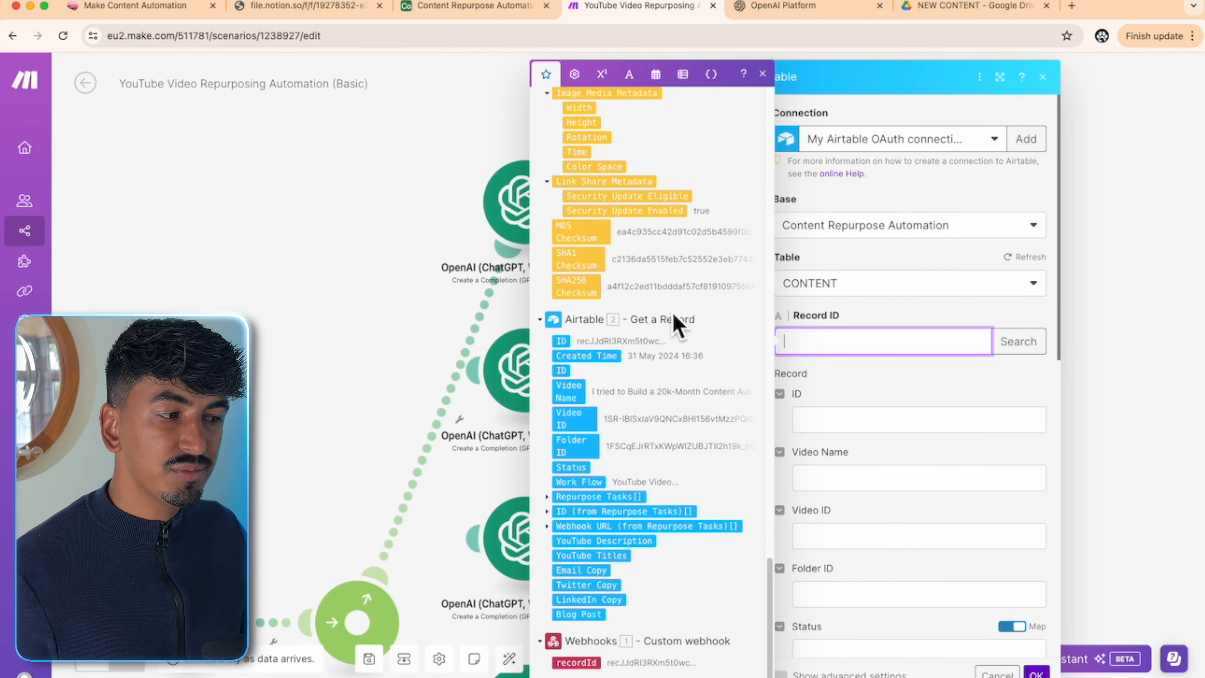
click(579, 662)
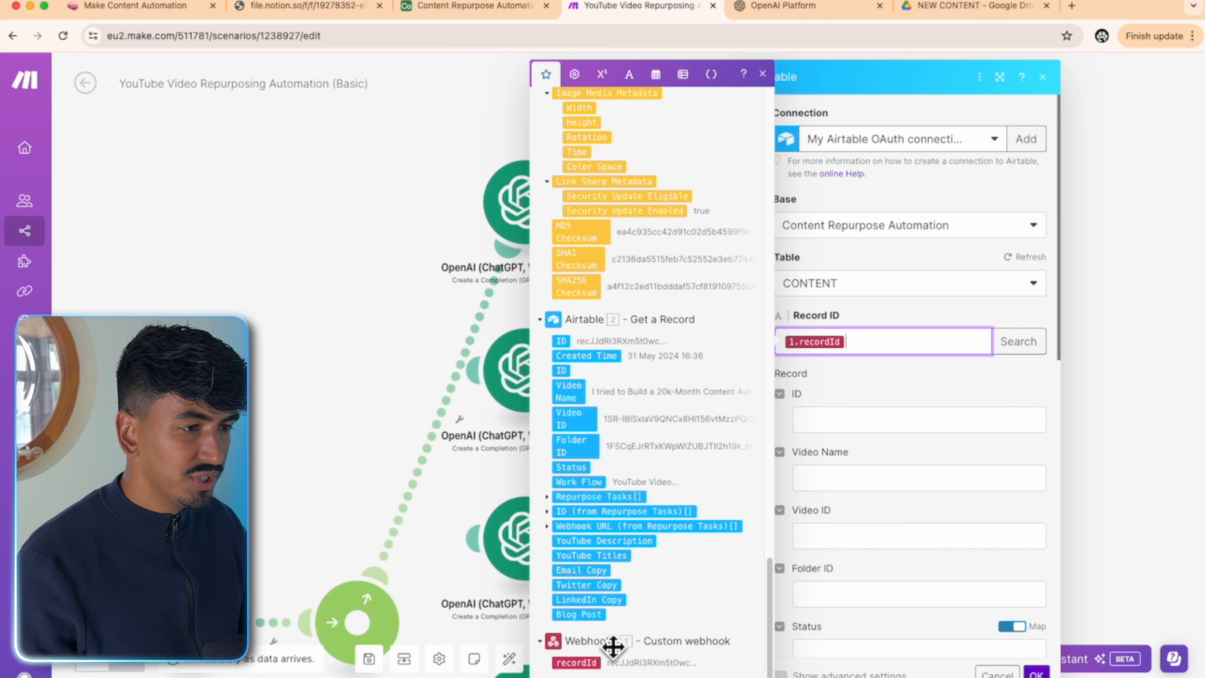
click(936, 403)
- Switch Repurpose Tasks to accept a mapped value
scroll(986, 392, down, 5)
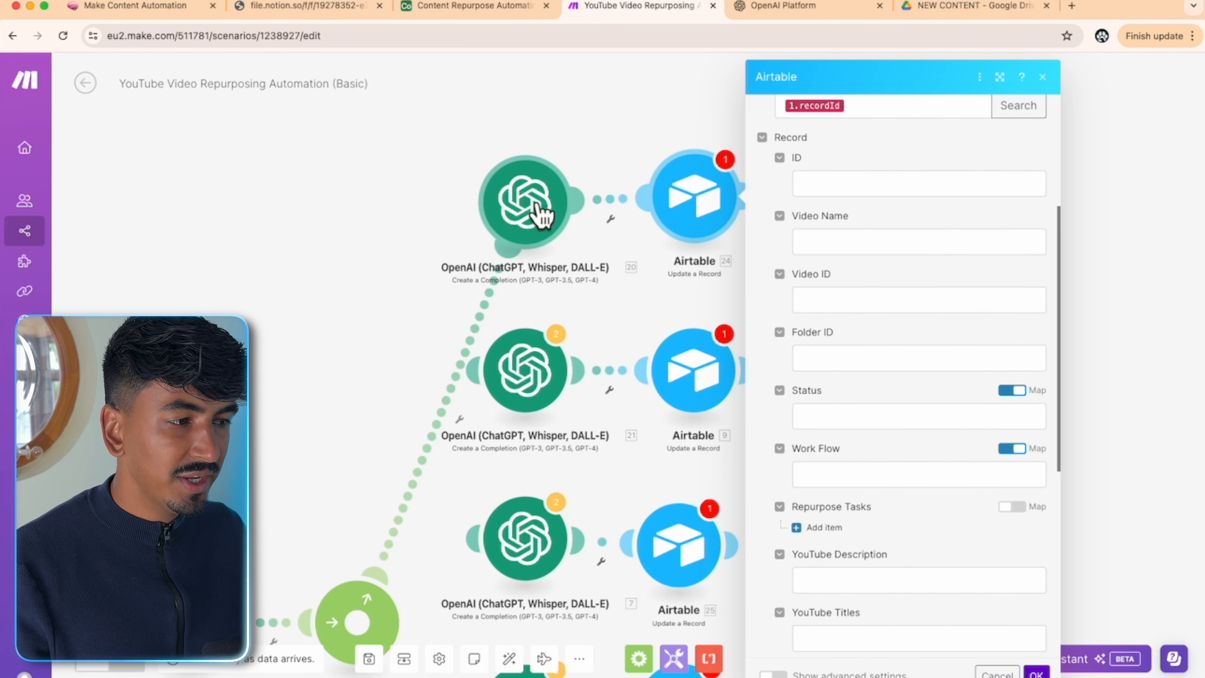
scroll(881, 442, down, 2)
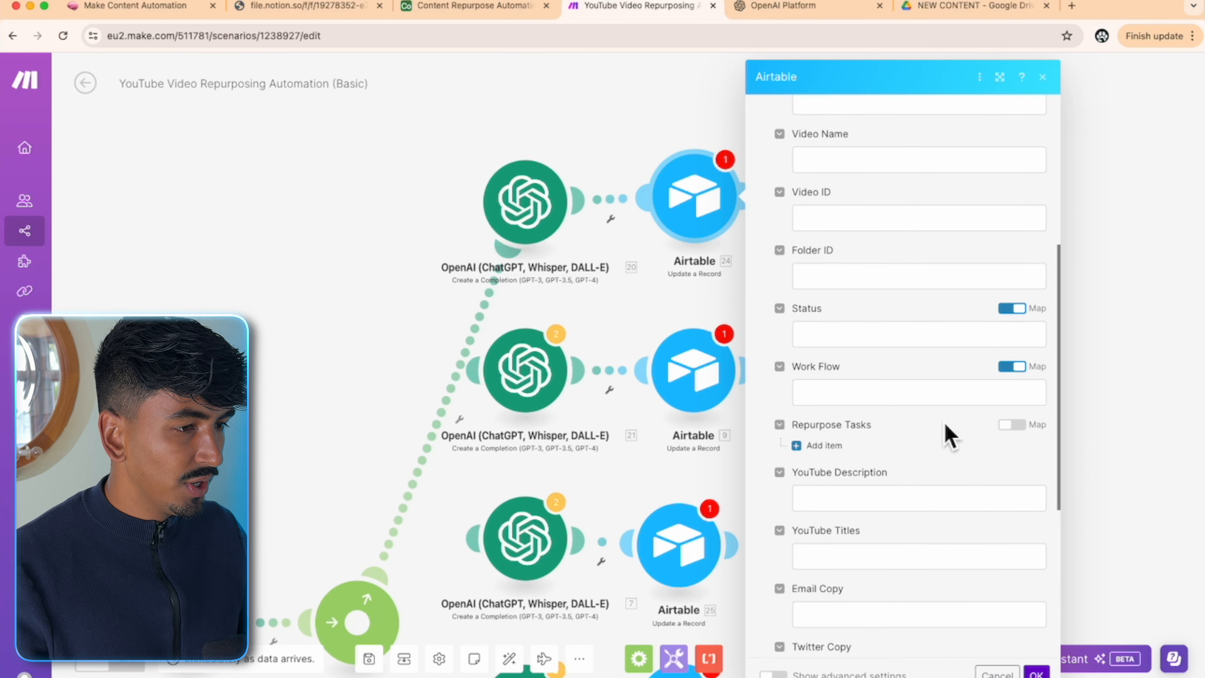
click(1011, 425)
click(979, 457)
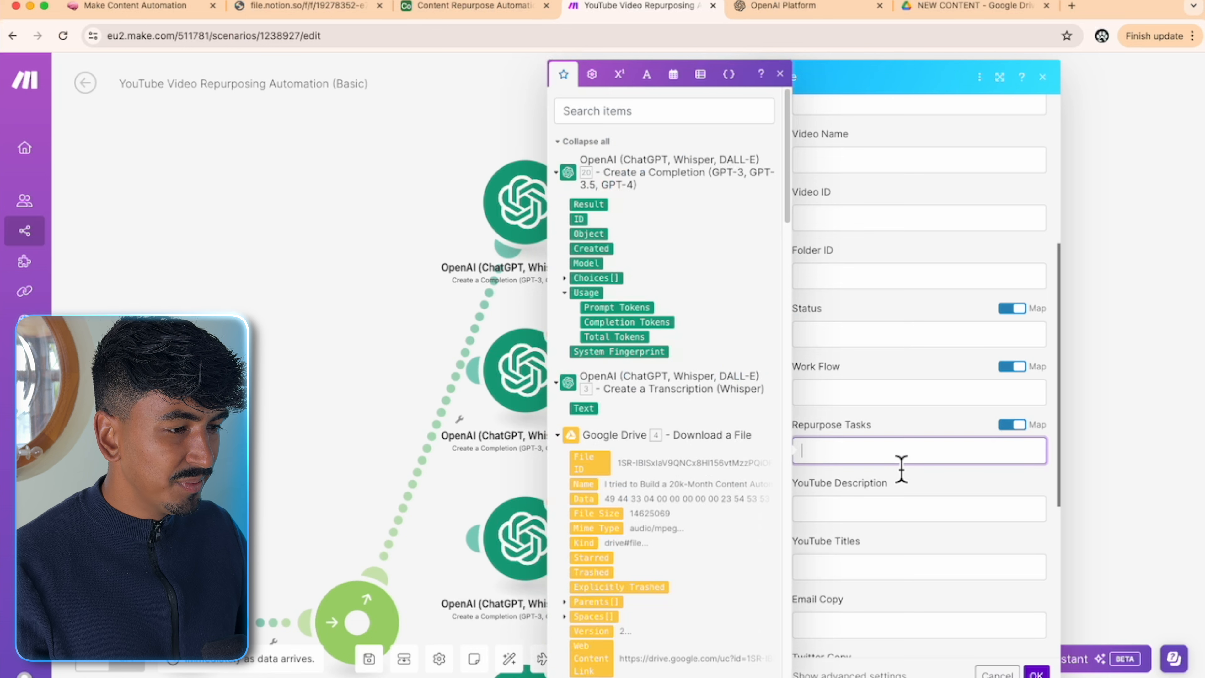
- Set Repurpose Tasks to null from the general functions
click(647, 78)
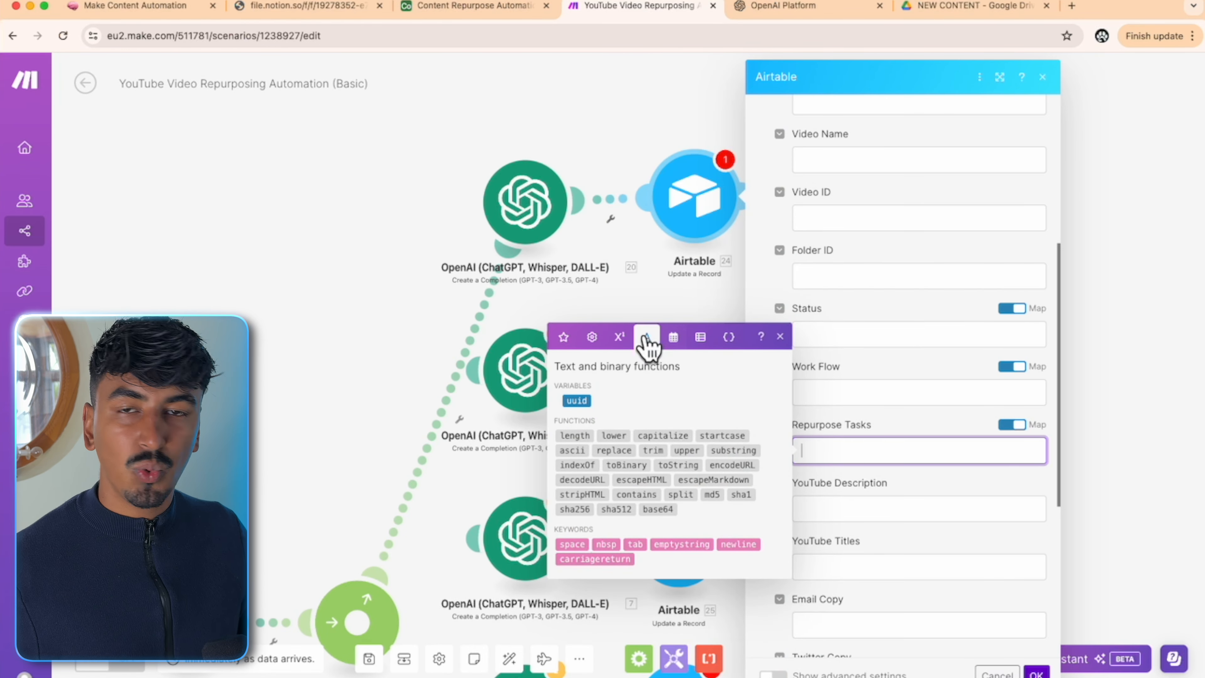
click(628, 336)
click(592, 366)
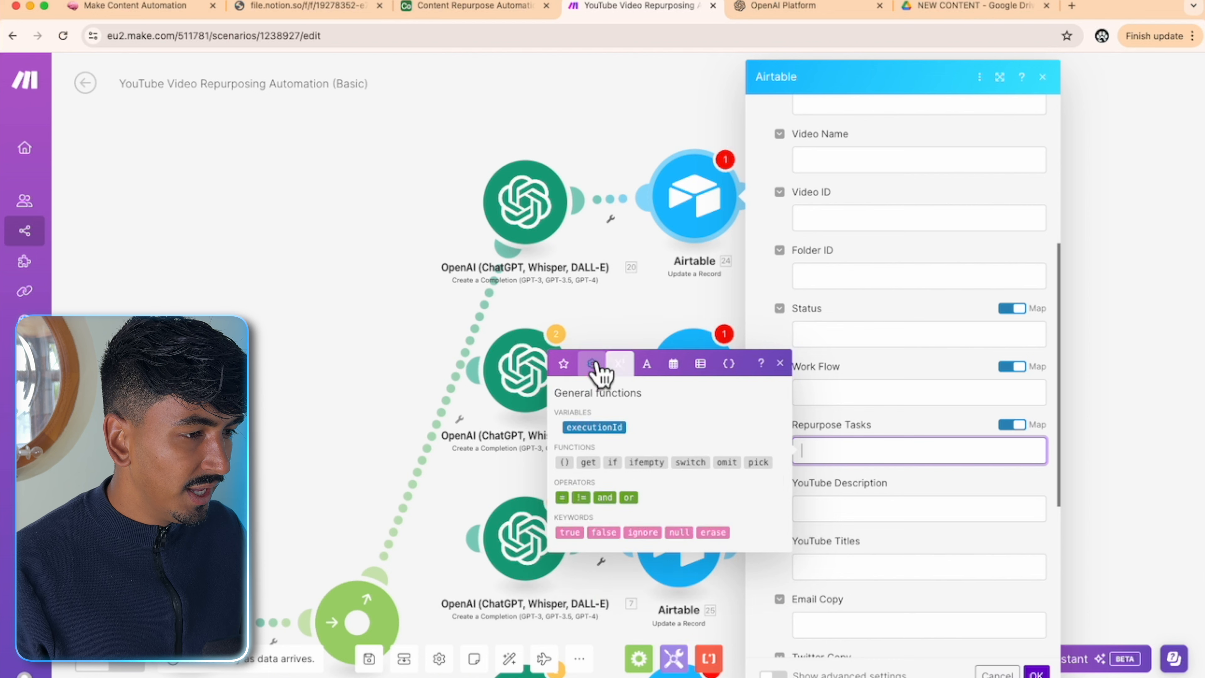
click(688, 536)
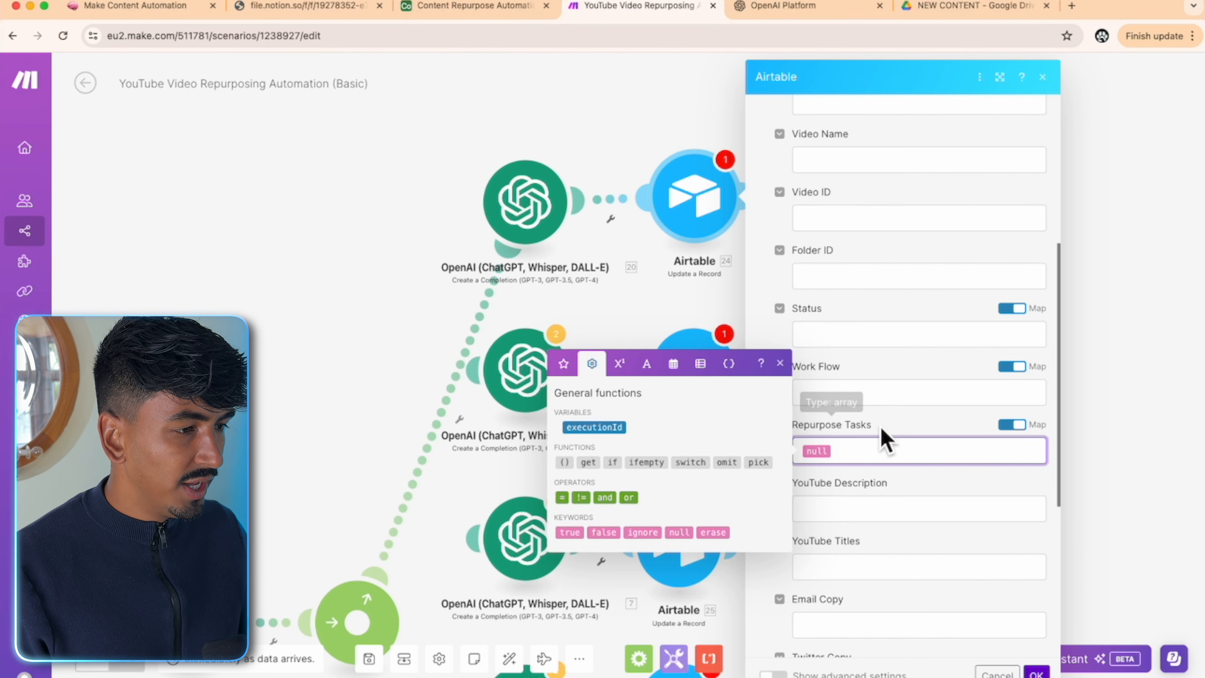
click(918, 424)
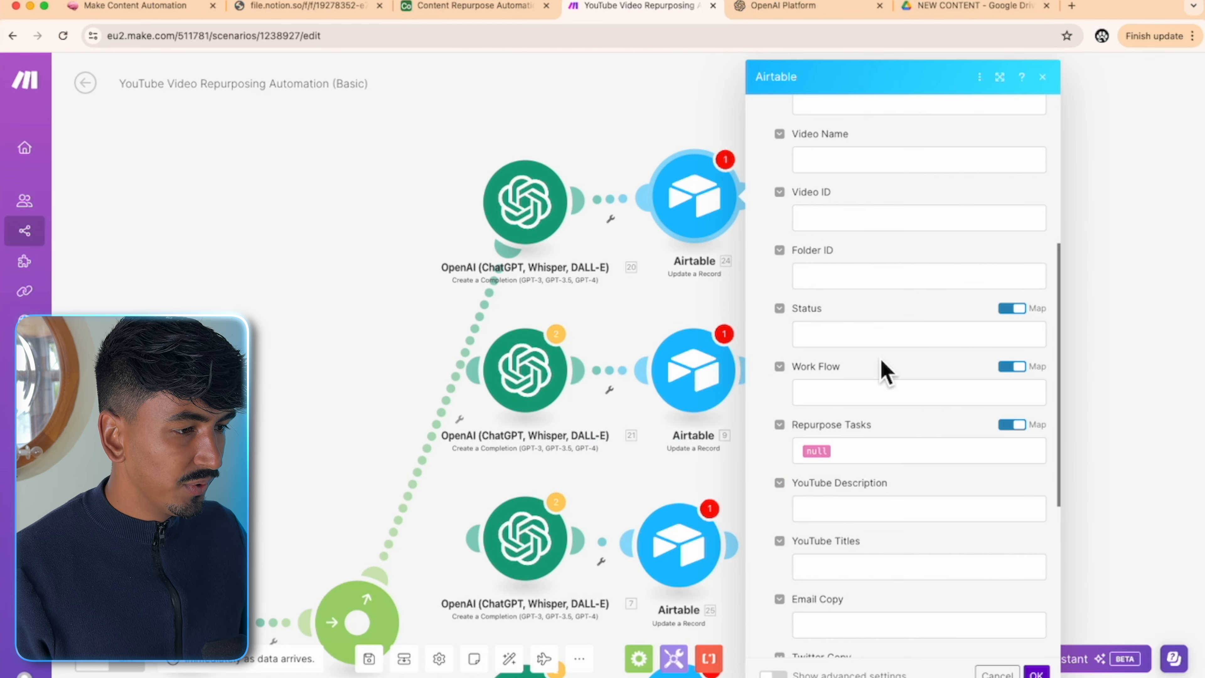
- Set Status to Running and Work Flow to YouTube Video as fixed choices
click(887, 334)
click(1012, 309)
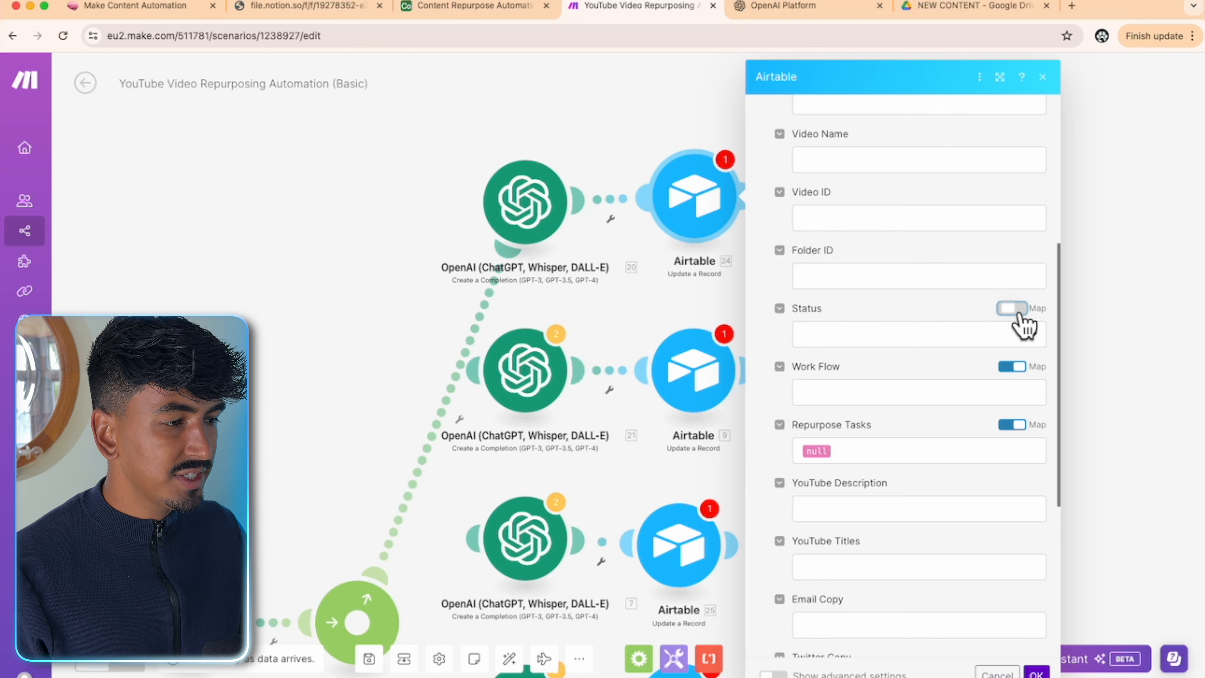
click(998, 347)
click(826, 408)
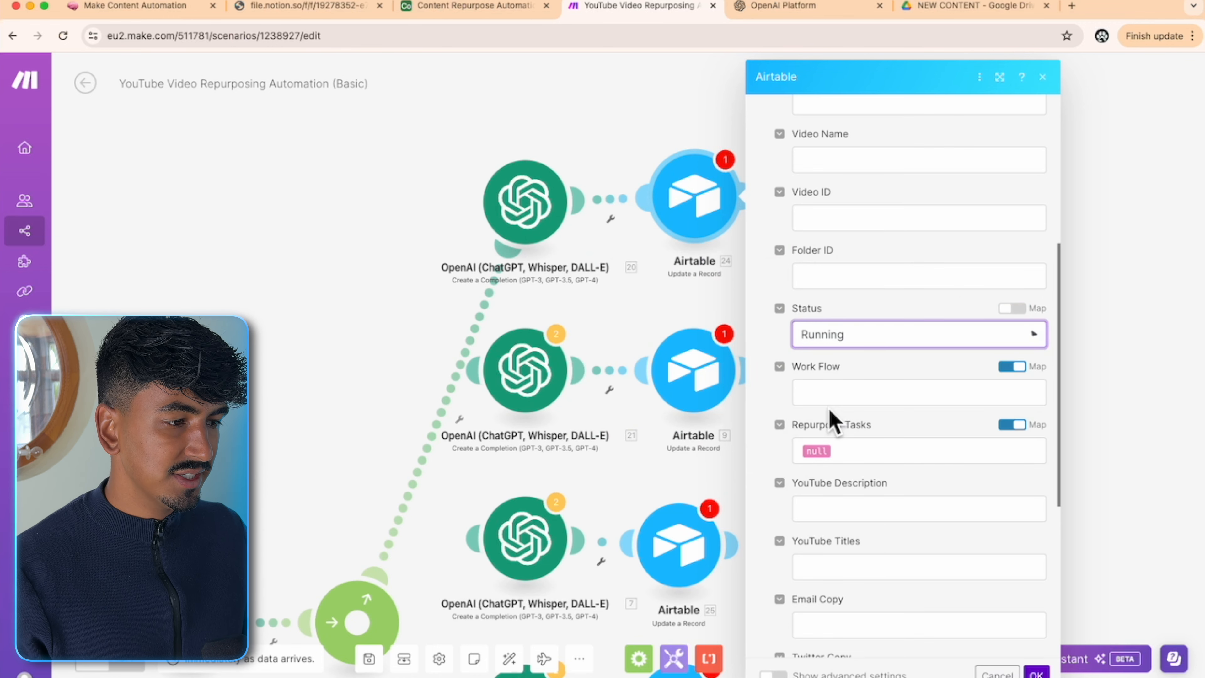
click(1013, 367)
click(1021, 394)
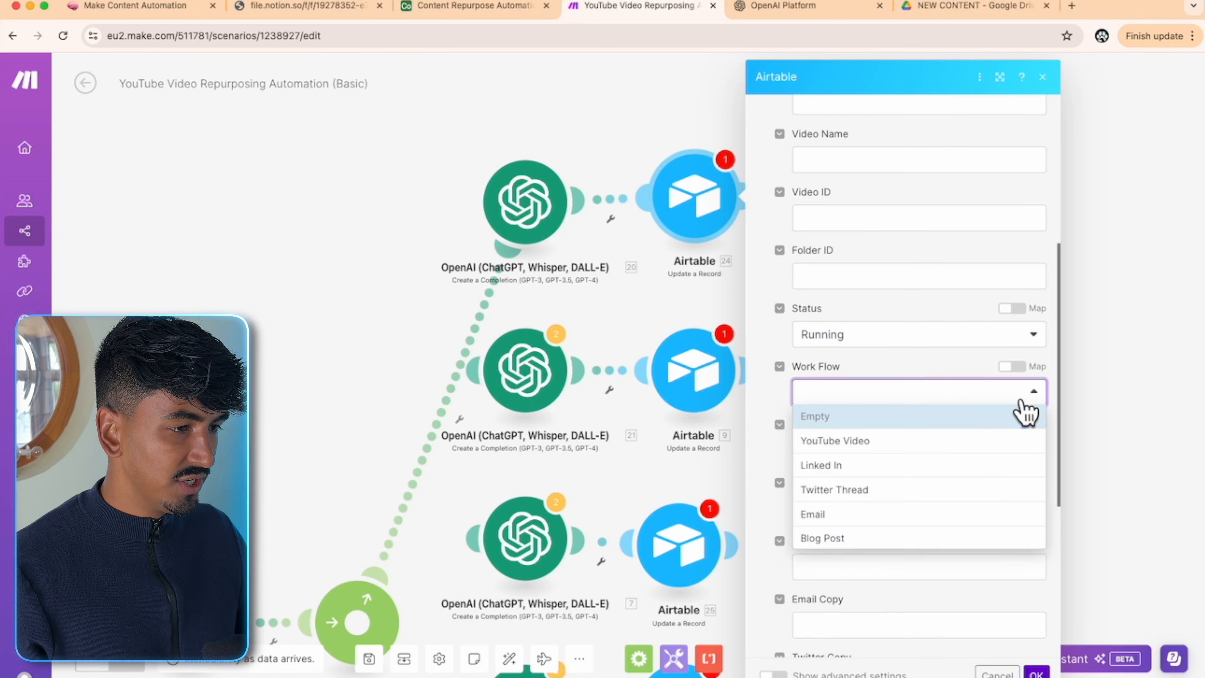
click(850, 442)
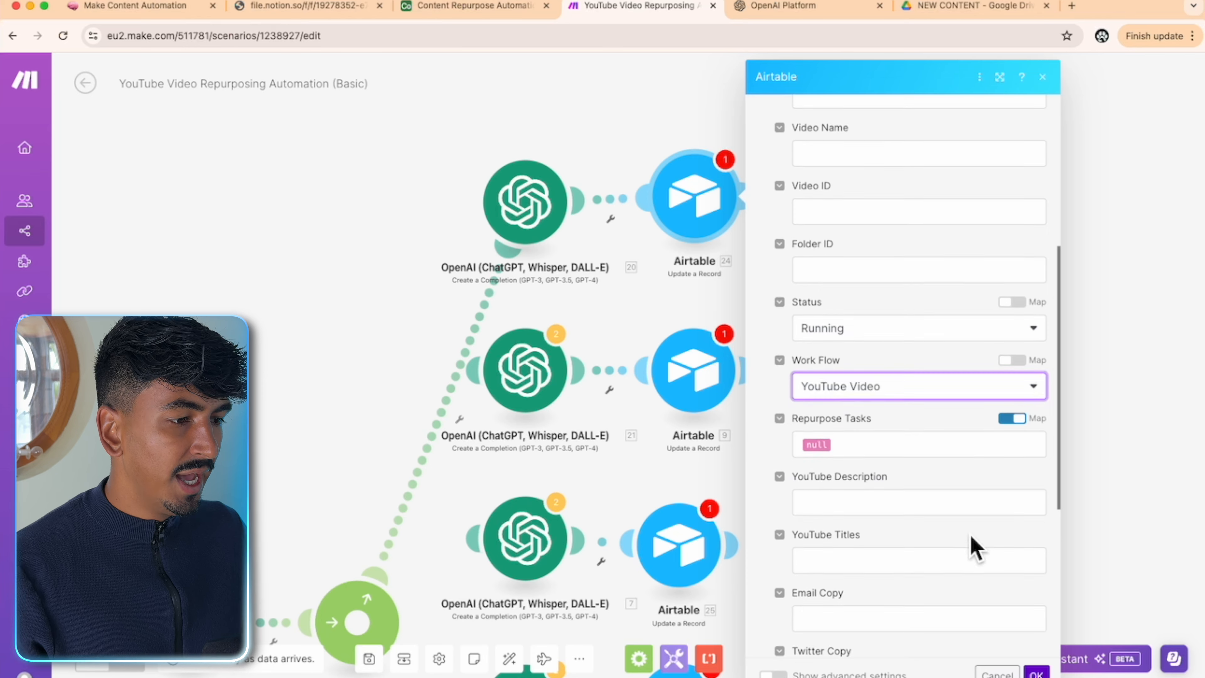
- Map the completion's Choices[].Message.Content into YouTube Titles
scroll(864, 506, down, 2)
click(838, 494)
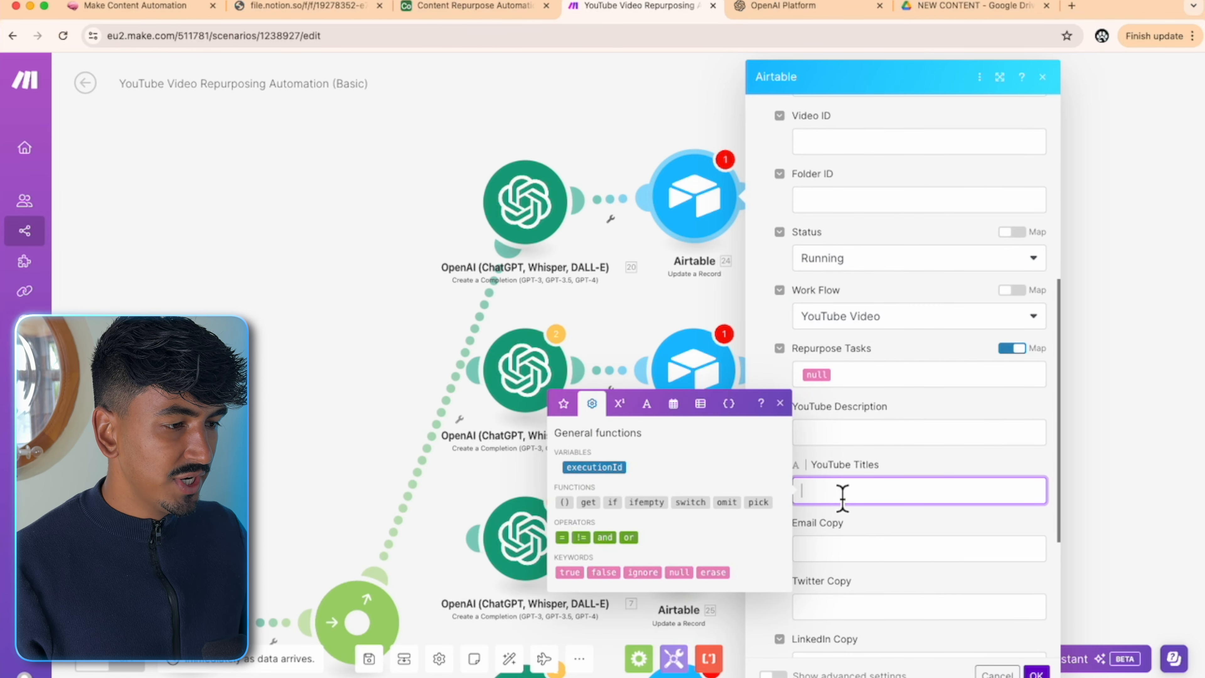
click(940, 470)
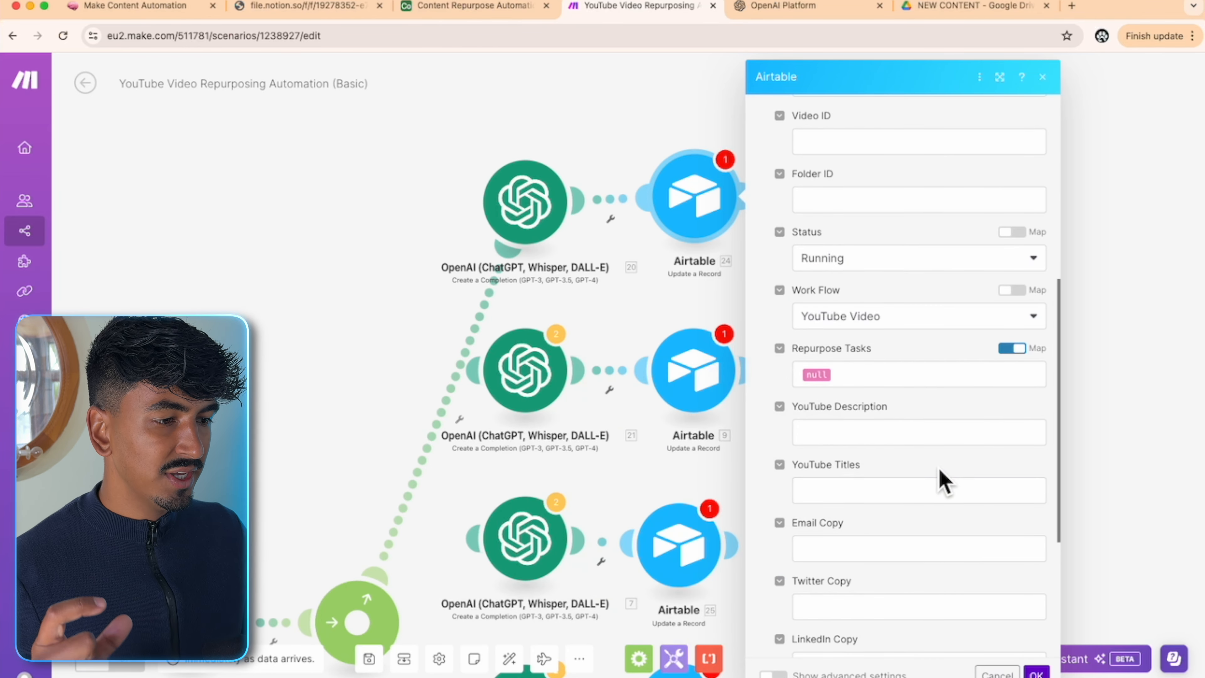
scroll(940, 481, down, 1)
click(916, 475)
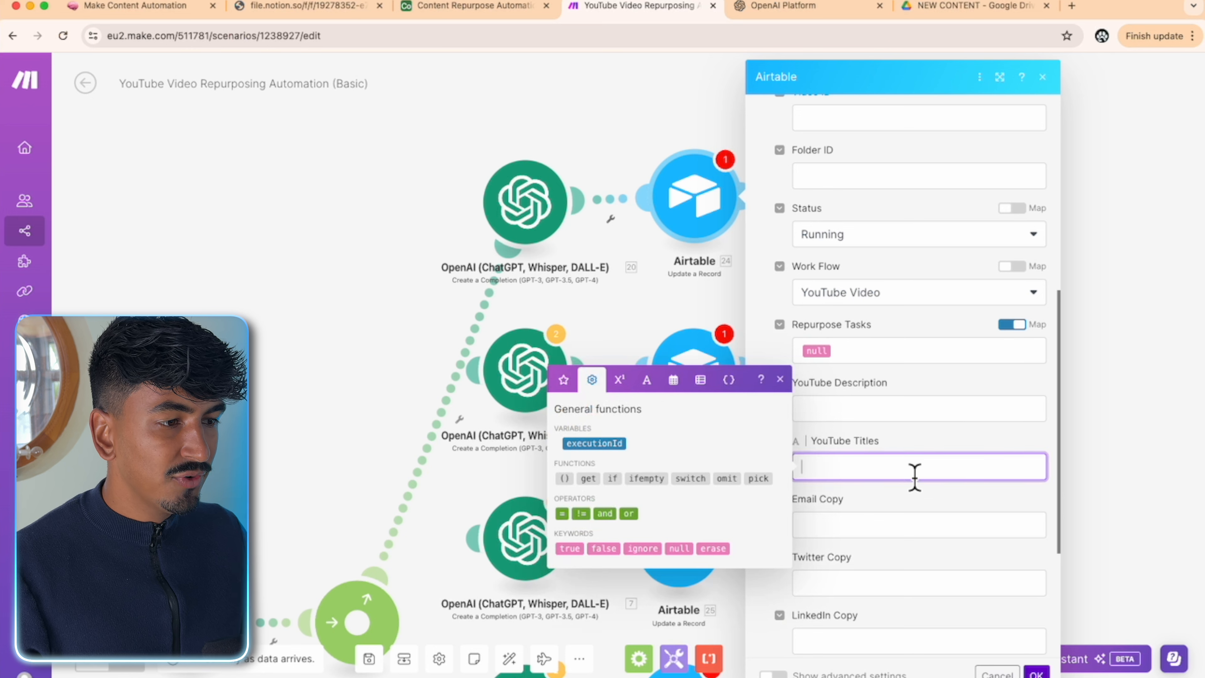
click(568, 387)
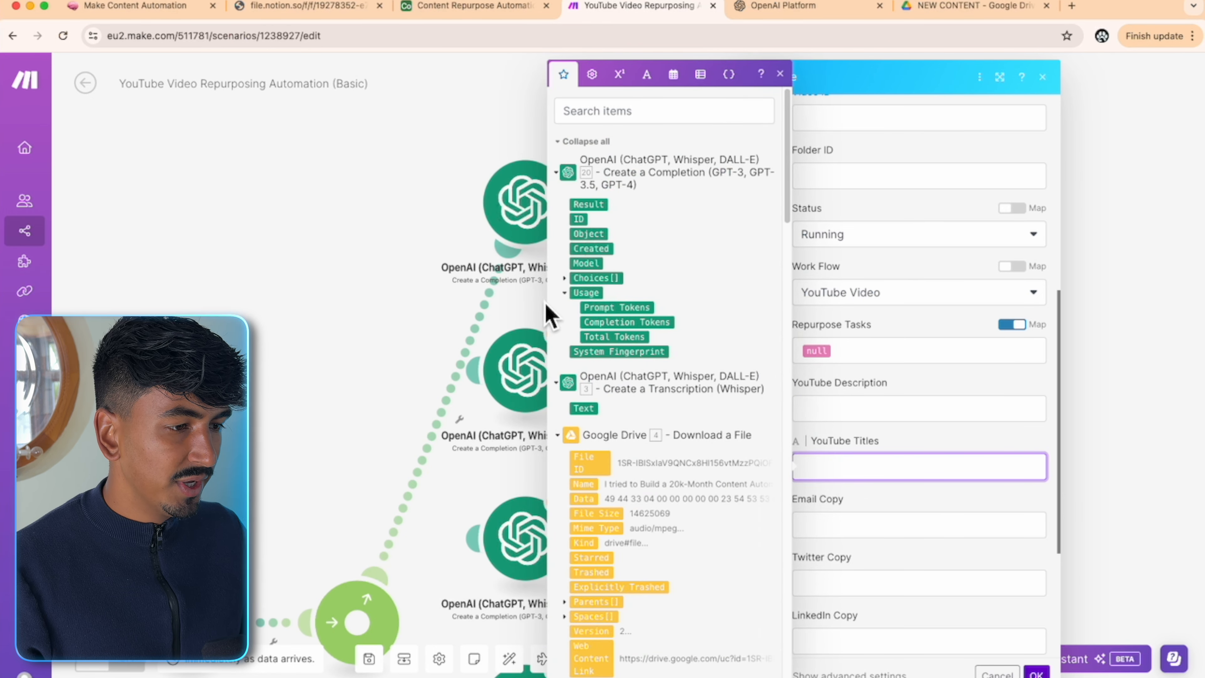
click(565, 279)
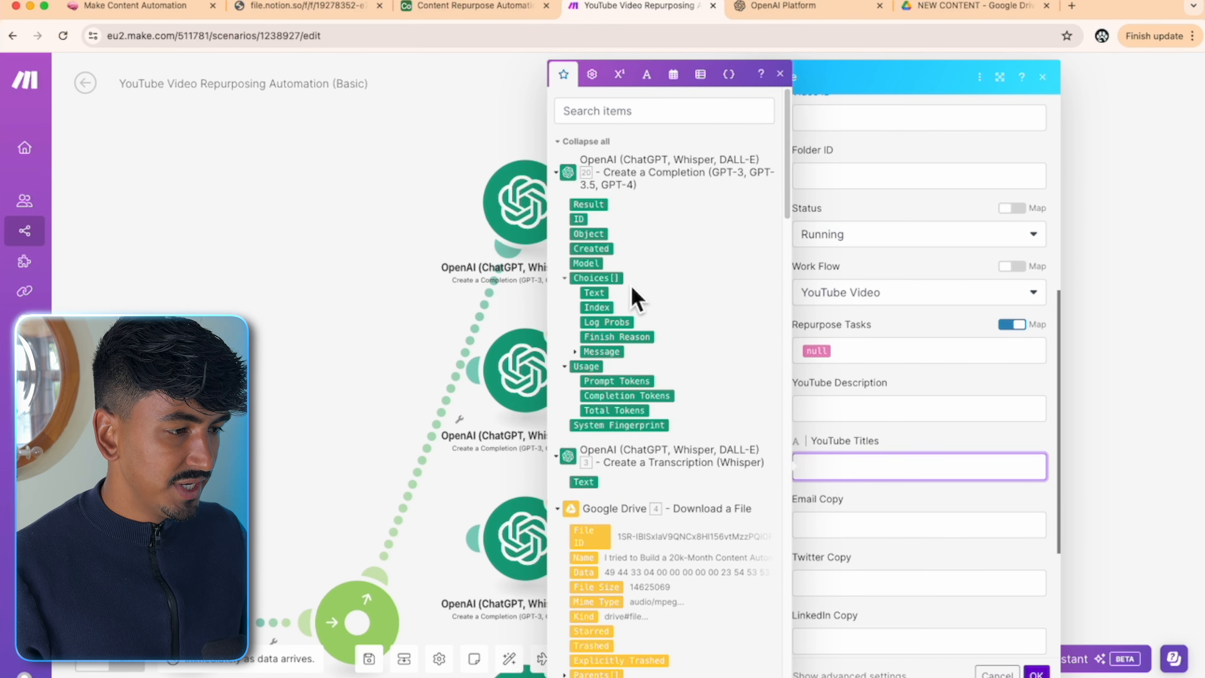
click(575, 353)
click(616, 382)
click(806, 407)
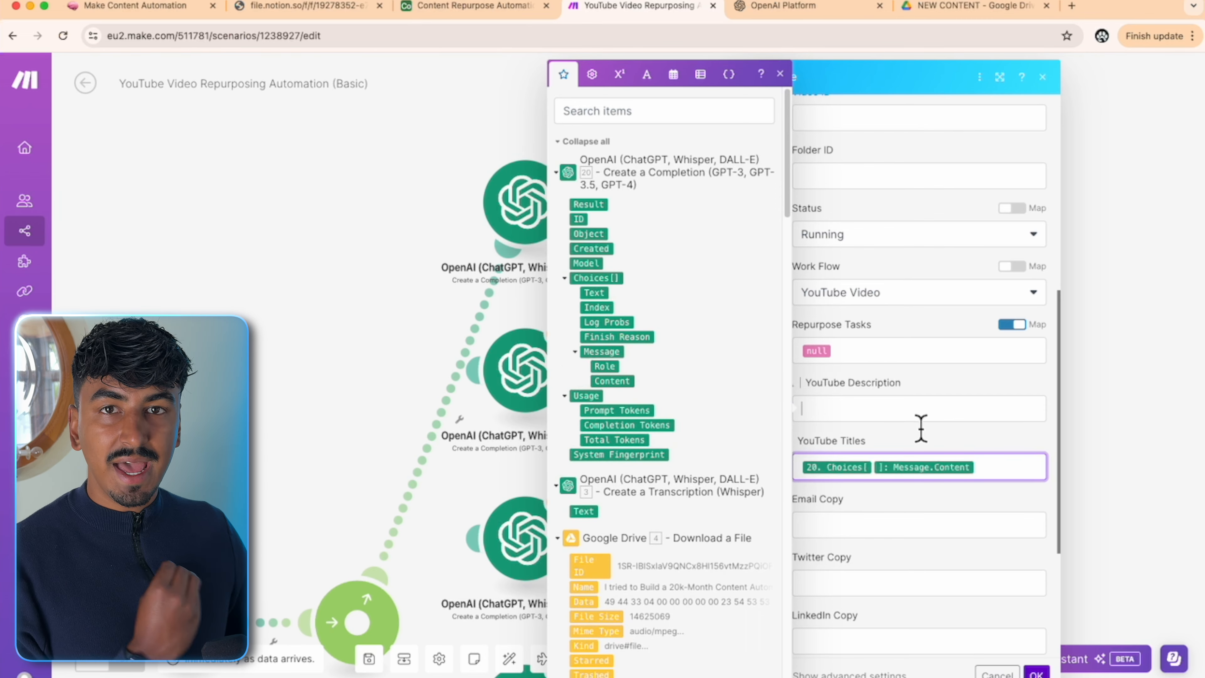
click(935, 444)
- Confirm the Airtable module settings with OK
scroll(952, 442, down, 1)
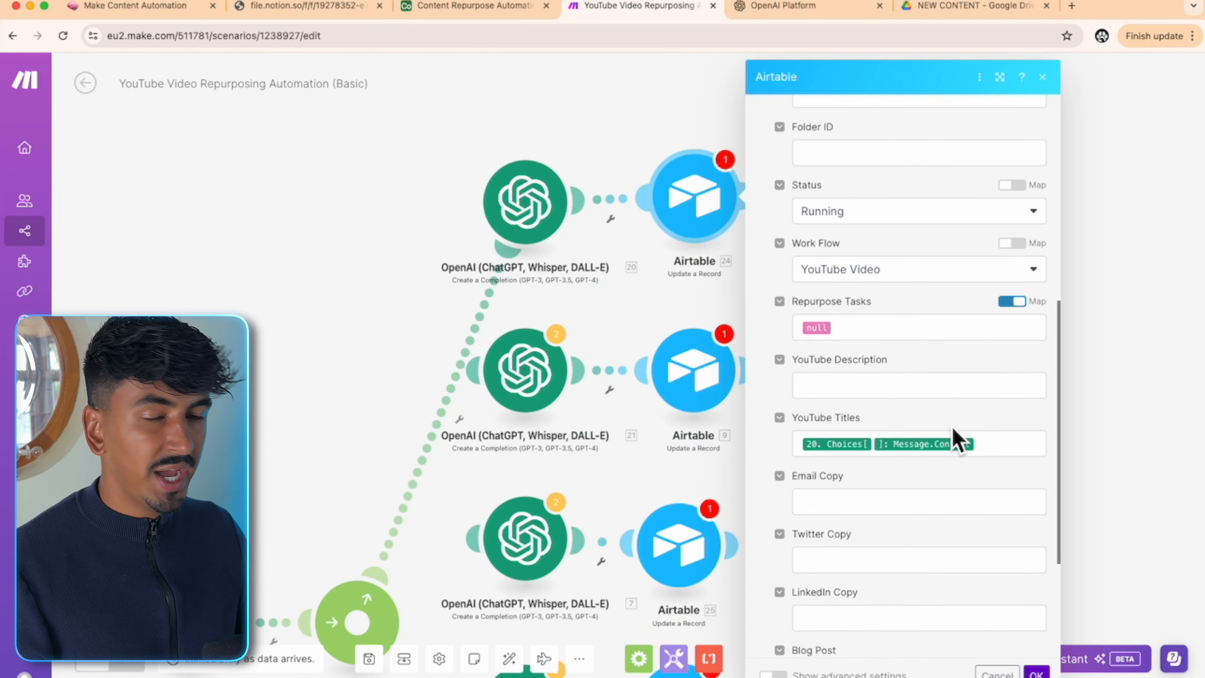
scroll(896, 317, down, 4)
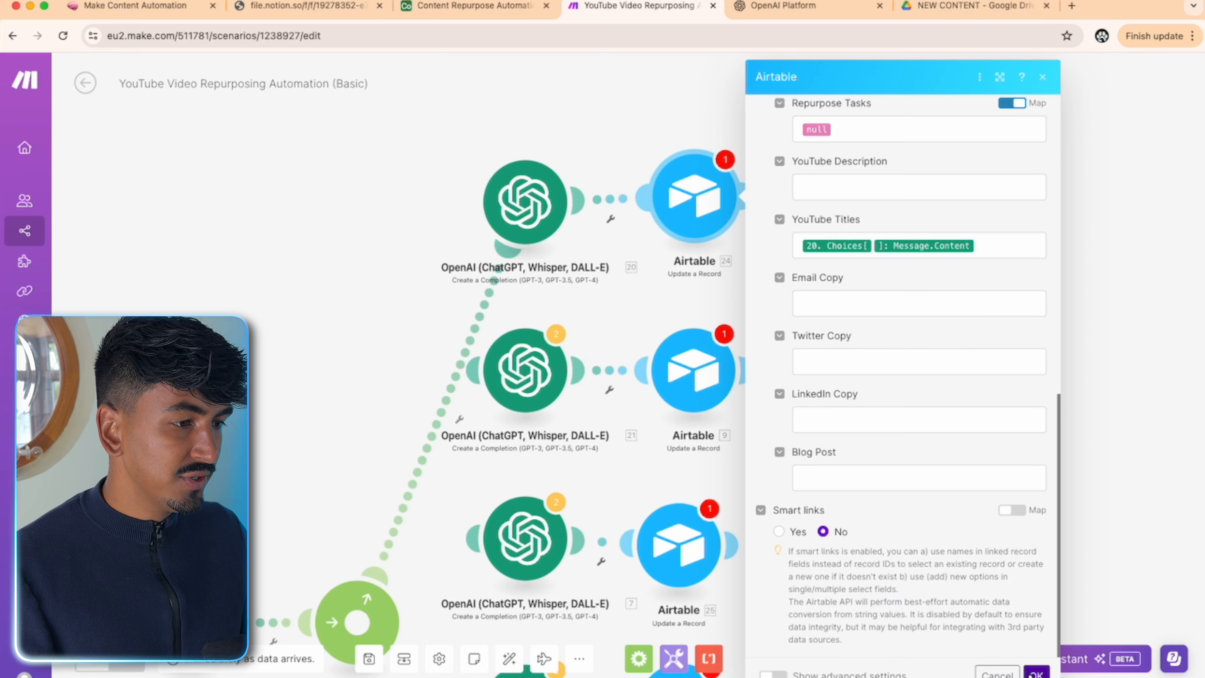
click(1035, 673)
drag(873, 431, 1204, 334)
scroll(788, 366, down, 5)
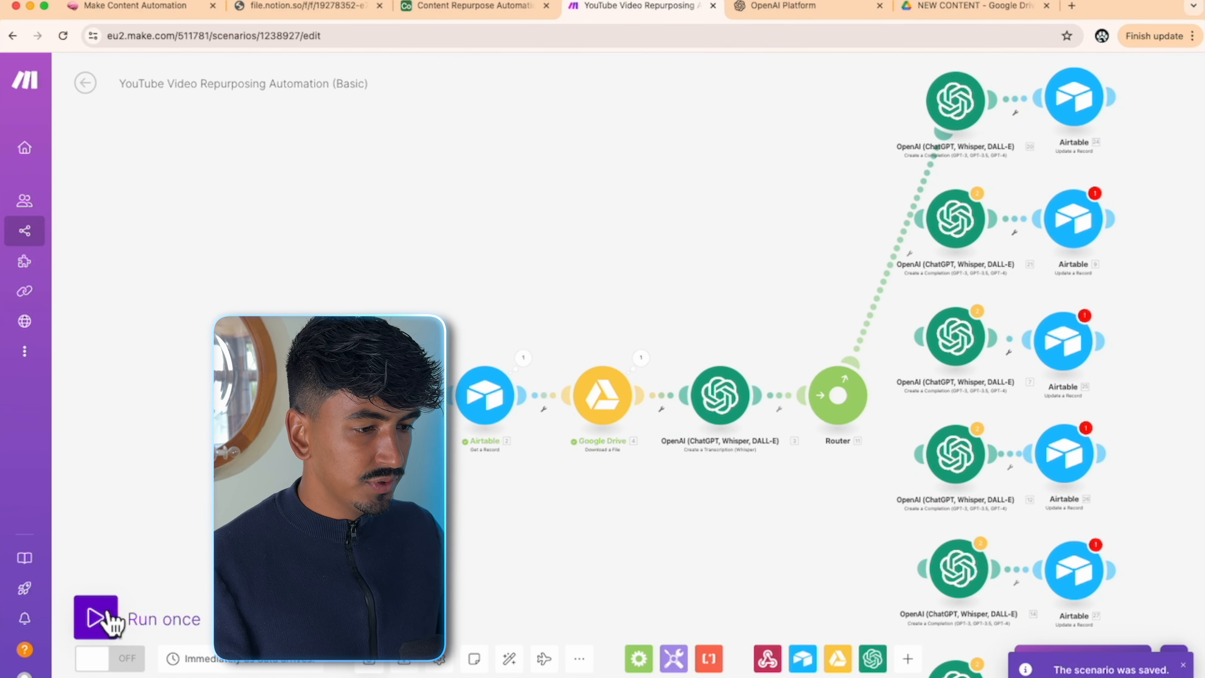
- Run the scenario once, follow it through the router branches, then go to Airtable to check results
click(100, 624)
click(436, 667)
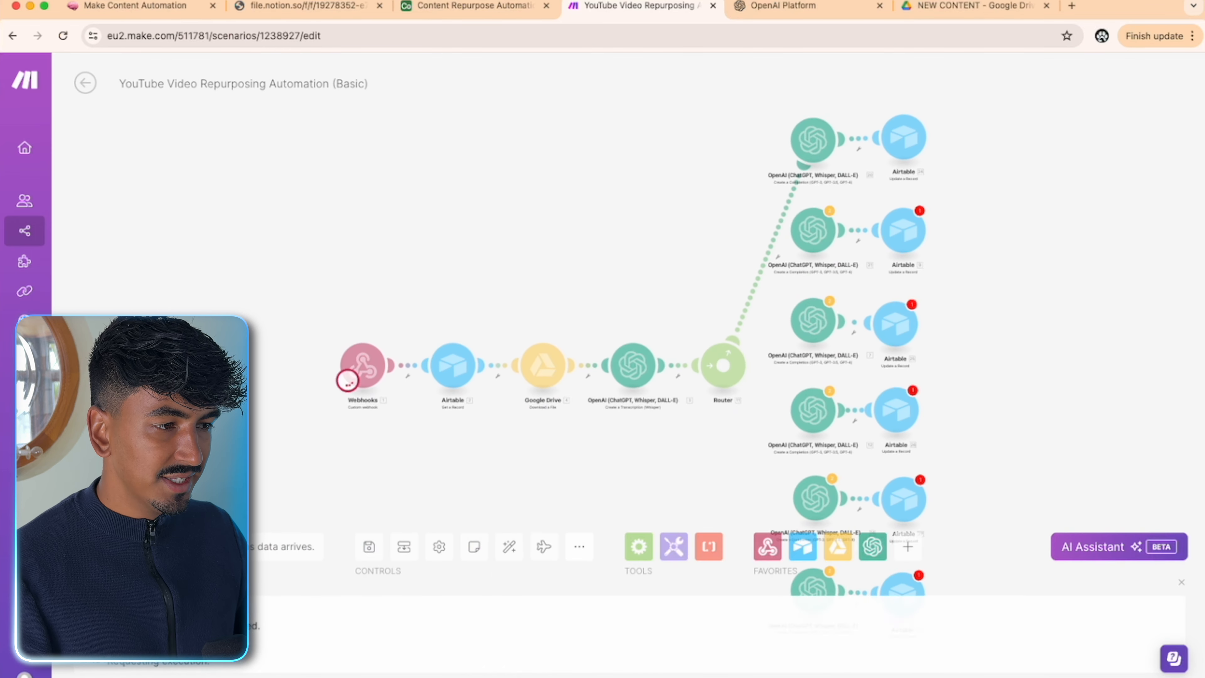
scroll(707, 453, up, 3)
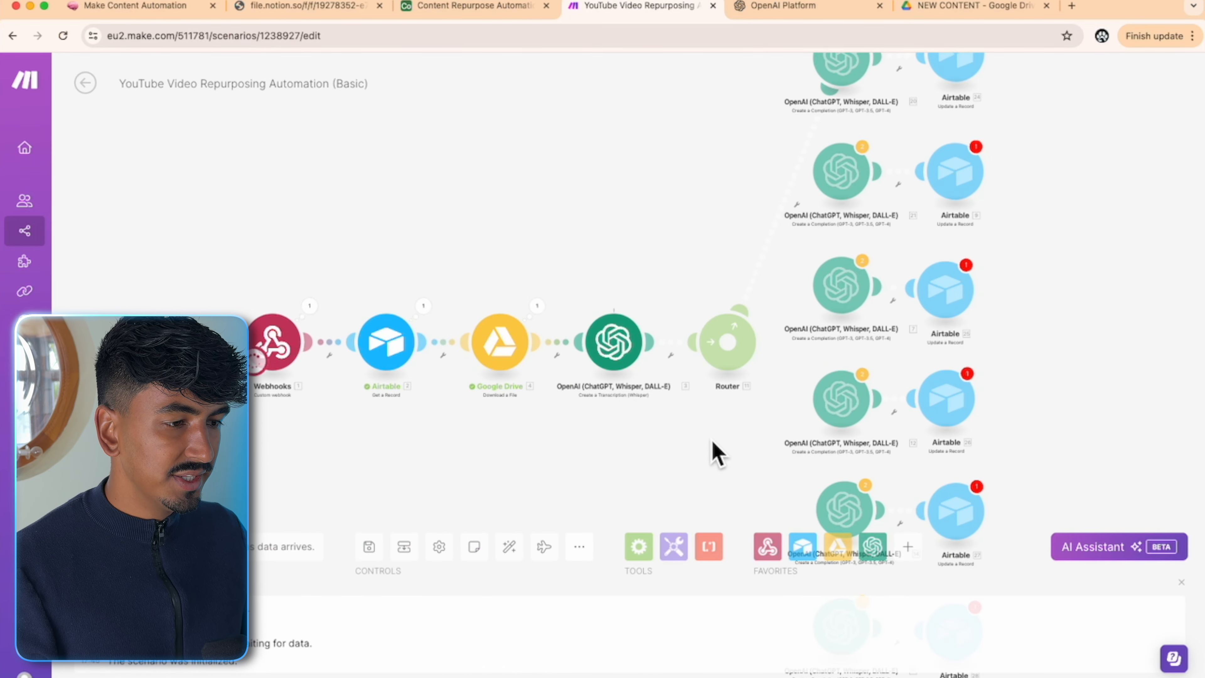
drag(713, 452, 644, 494)
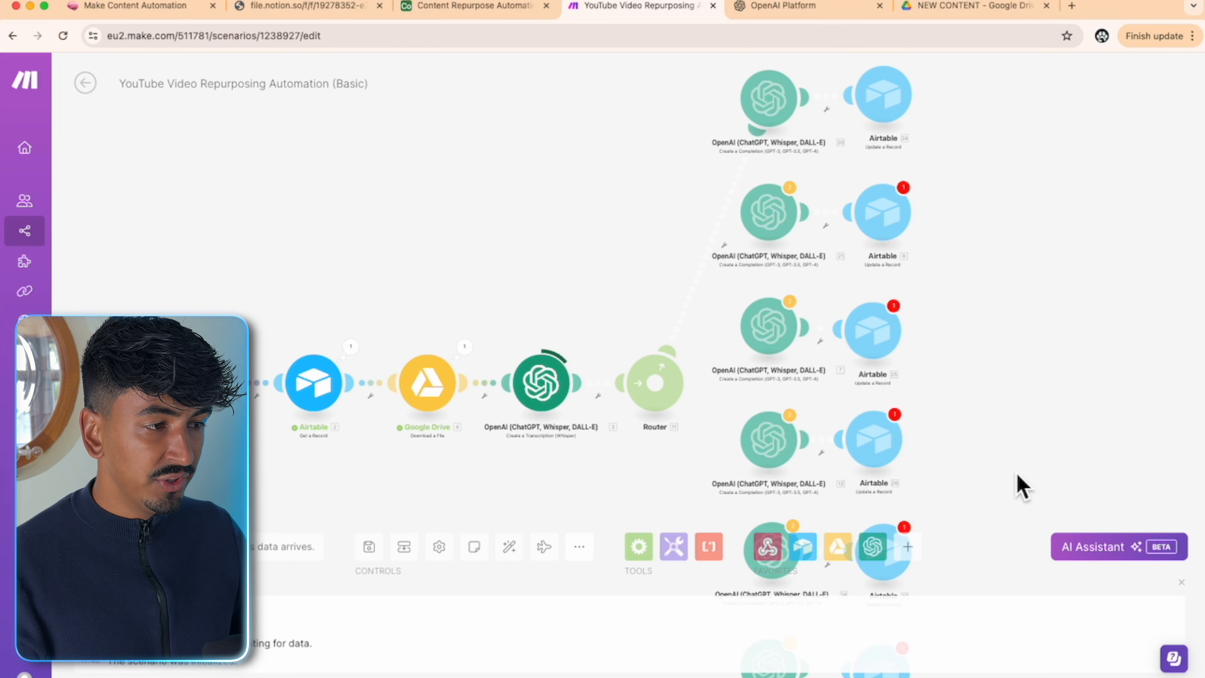
drag(863, 145, 845, 207)
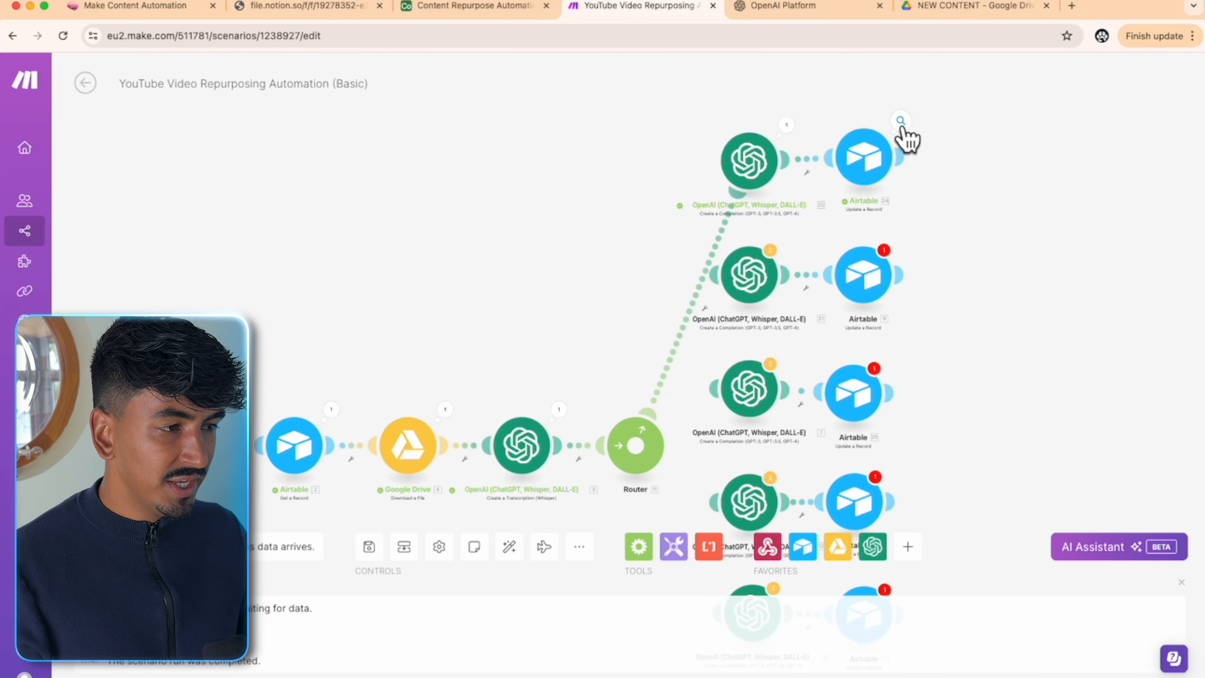
click(456, 8)
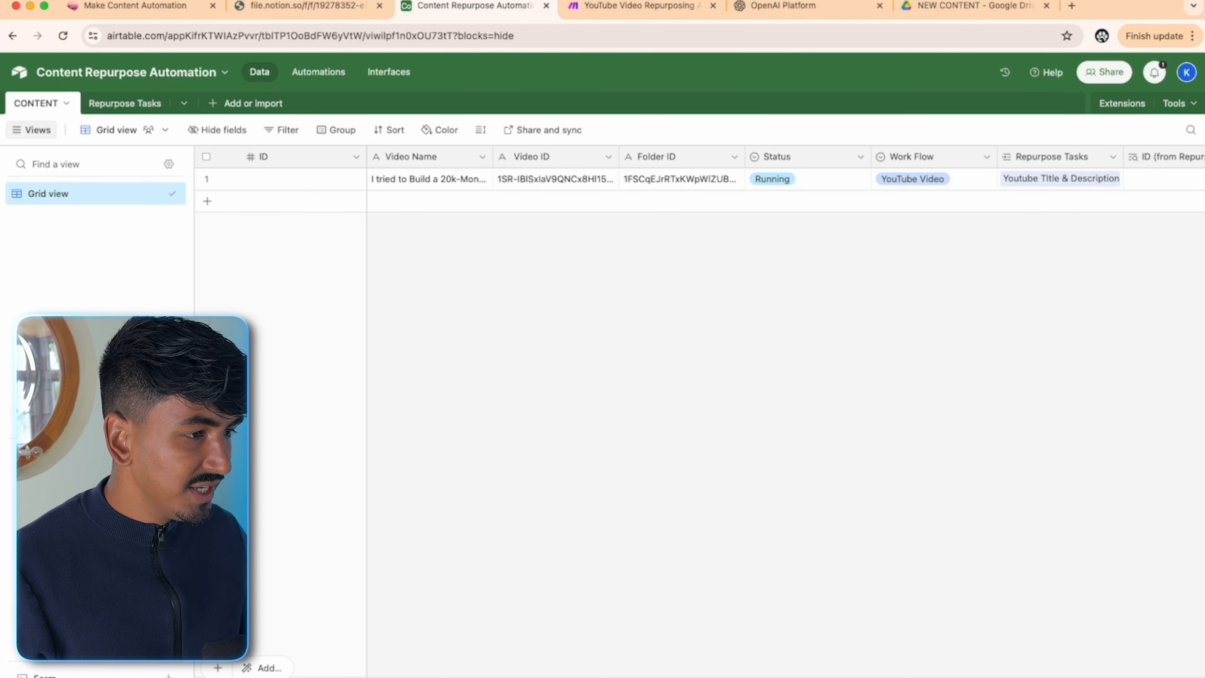
- Read the ten generated titles in row 1's YouTube Titles cell, then return to the Make scenario
scroll(759, 179, right, 9)
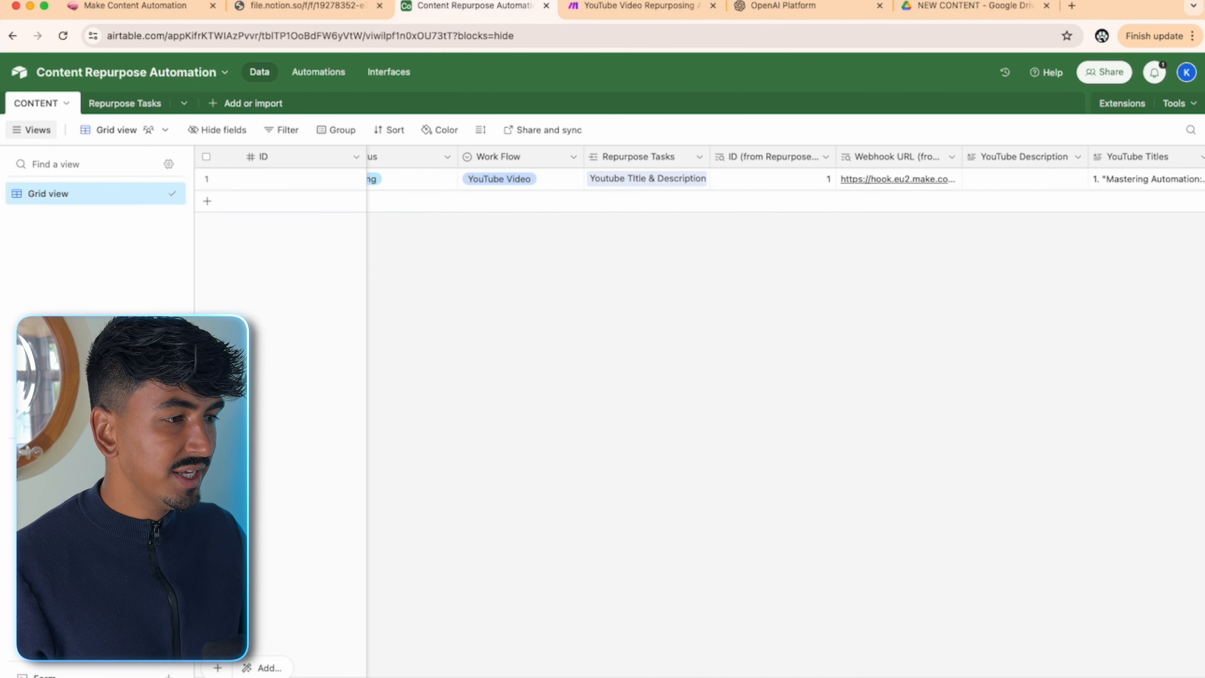
scroll(1025, 641, right, 8)
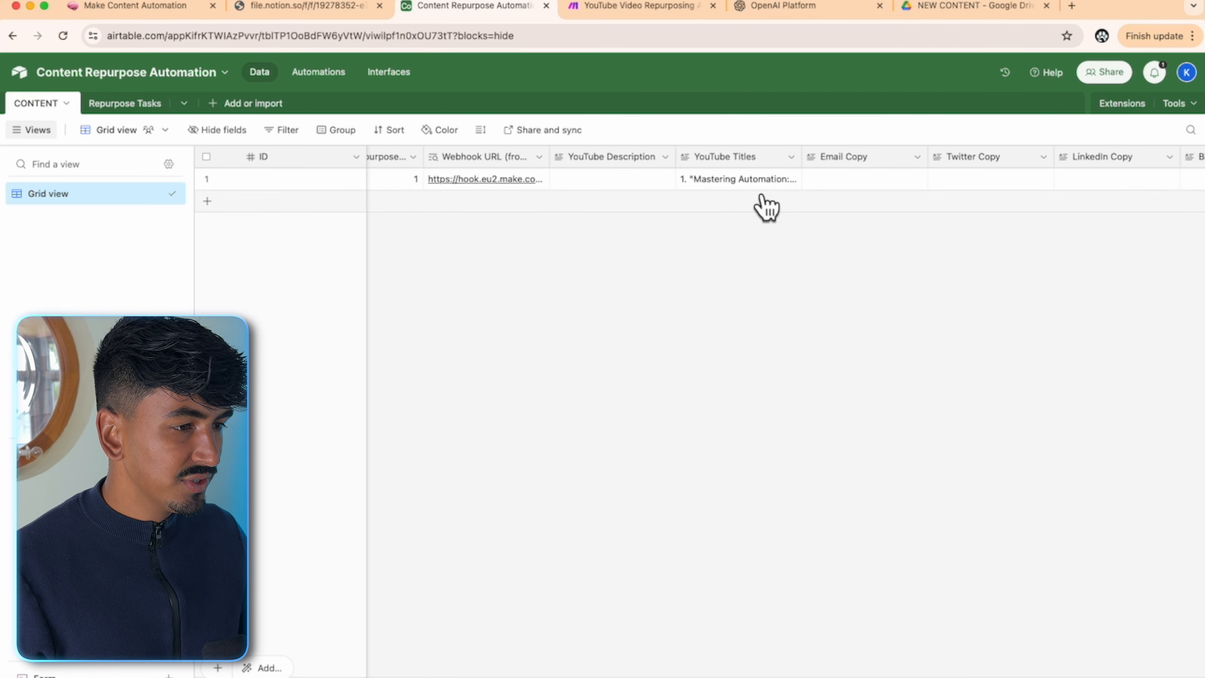
click(729, 183)
click(793, 179)
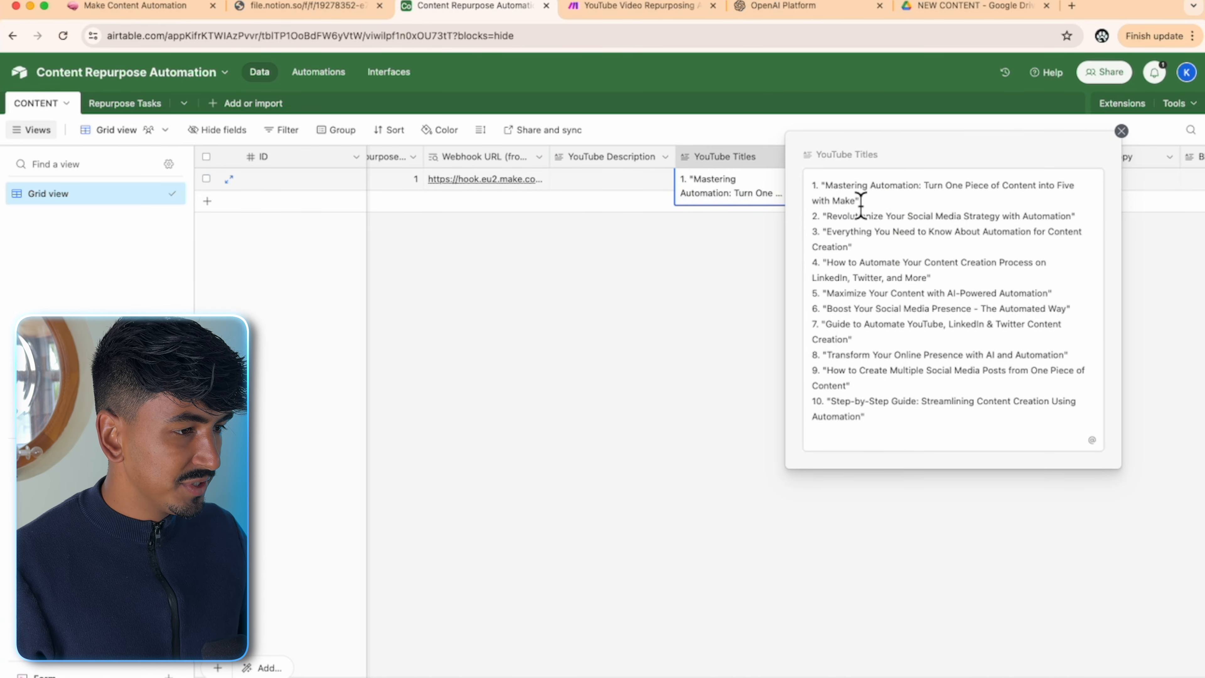
click(914, 498)
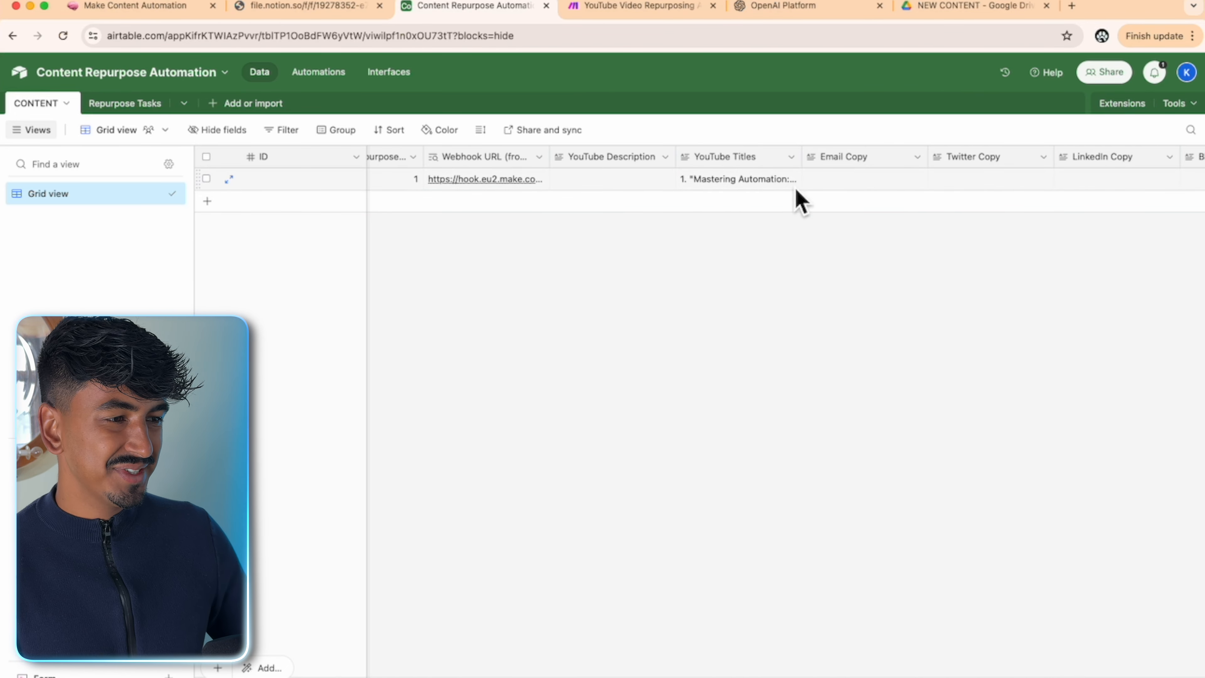
click(638, 6)
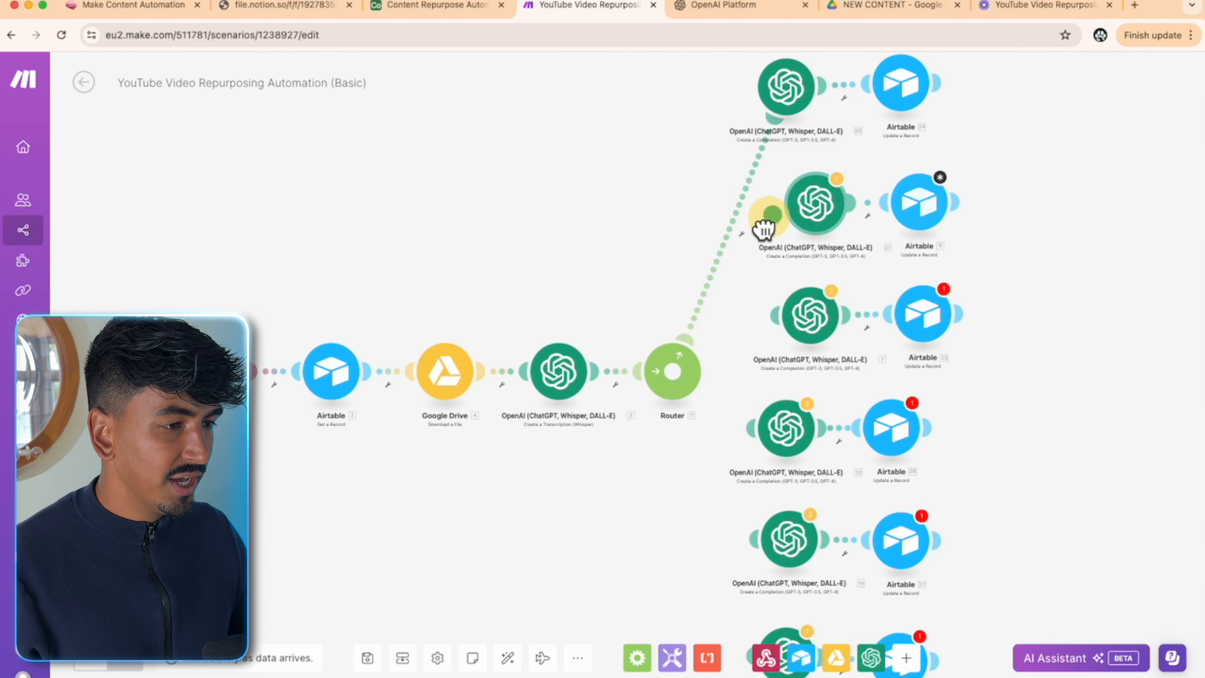
- Connect the Router to the second OpenAI module and map the webhook recordId into its Airtable Record ID
drag(764, 230, 672, 371)
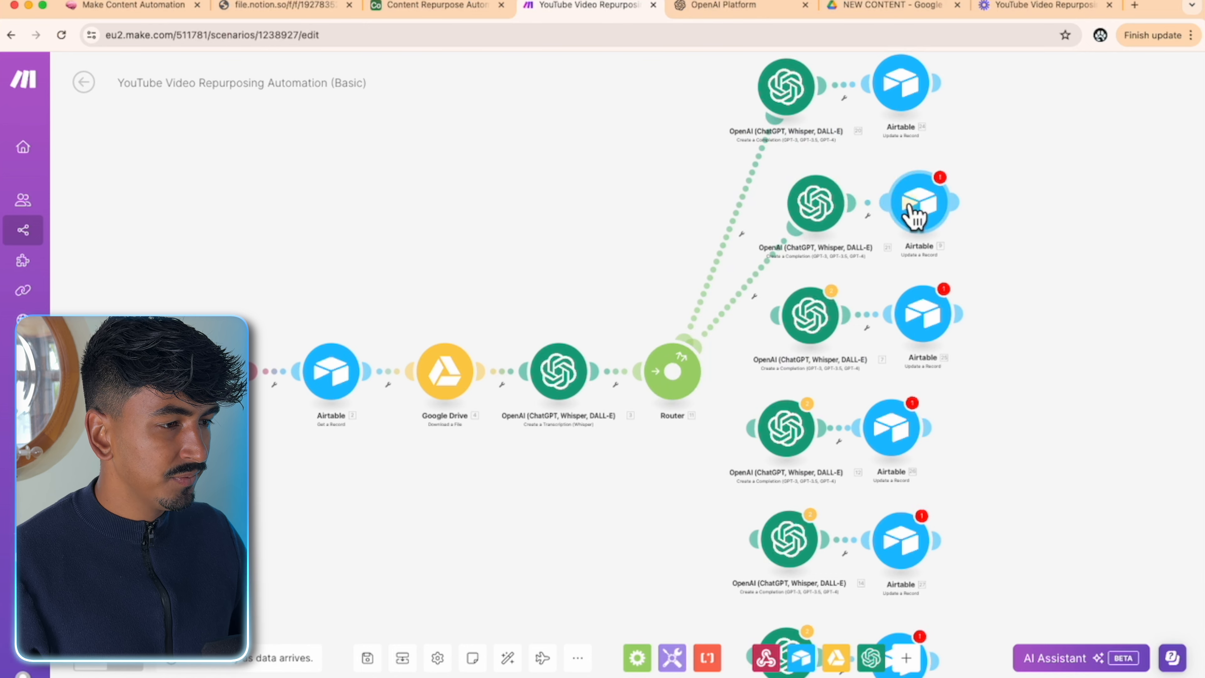
click(916, 209)
scroll(719, 313, down, 1)
click(674, 323)
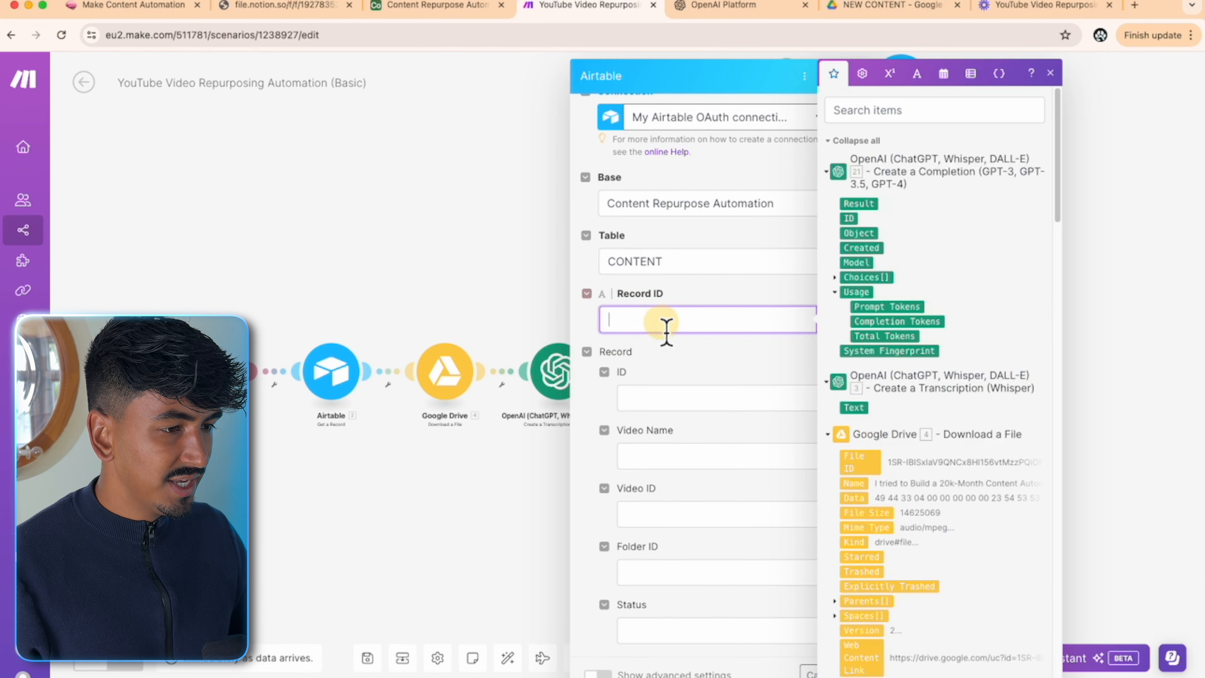
scroll(900, 406, down, 15)
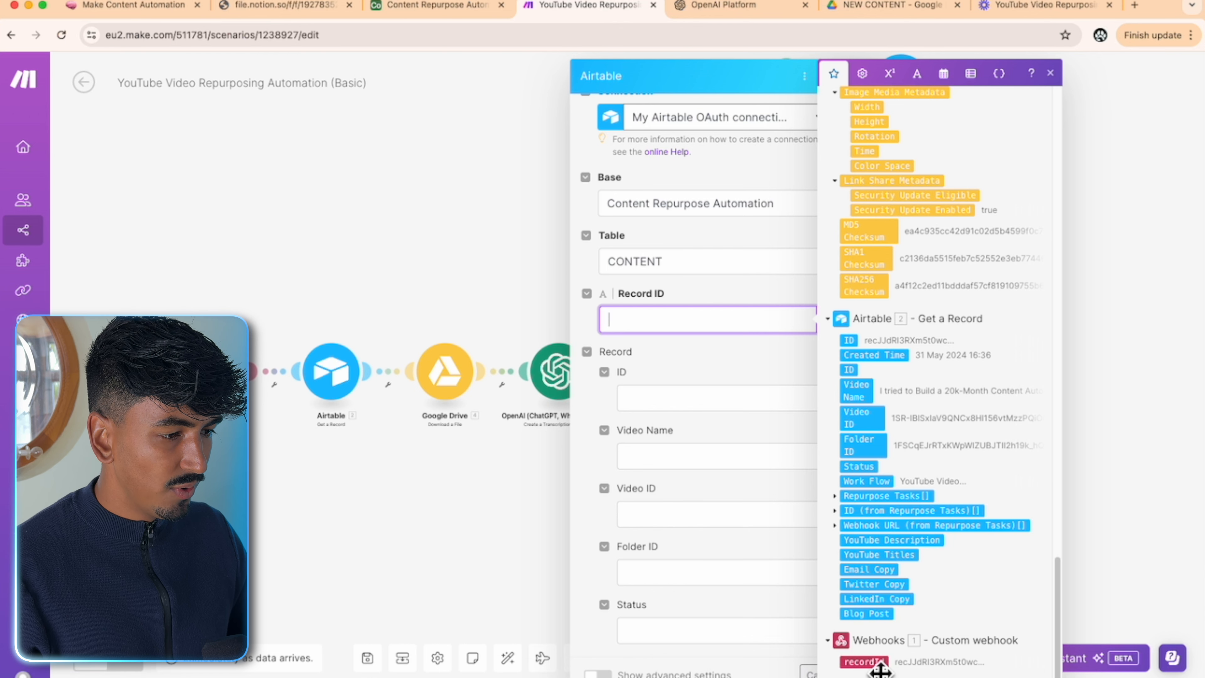
click(879, 664)
click(739, 378)
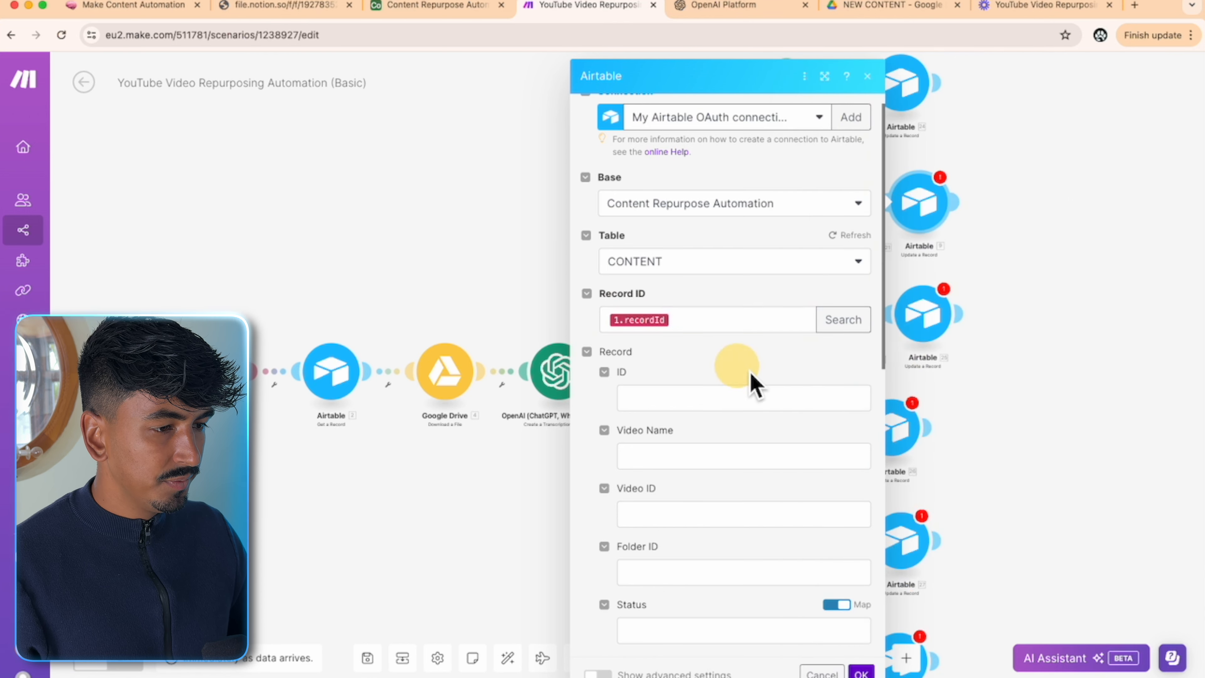
- Set Status to Running, Work Flow to YouTube Video, and Repurpose Tasks to null
scroll(837, 380, down, 6)
click(837, 296)
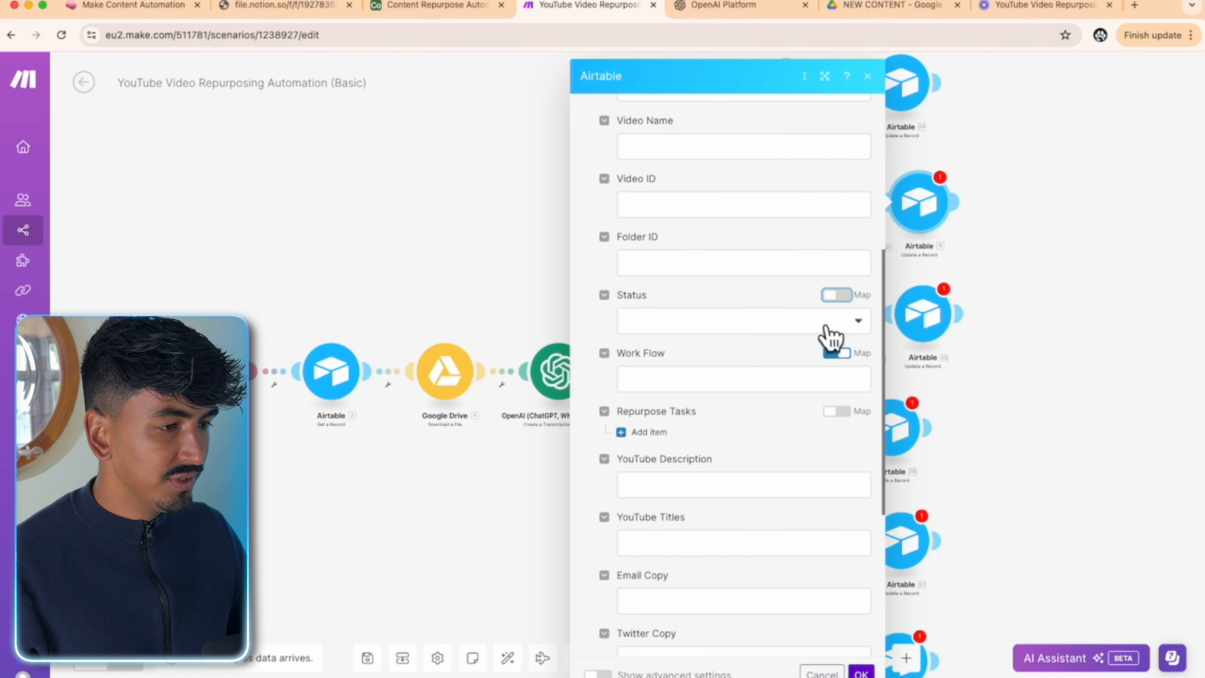
click(830, 323)
click(691, 394)
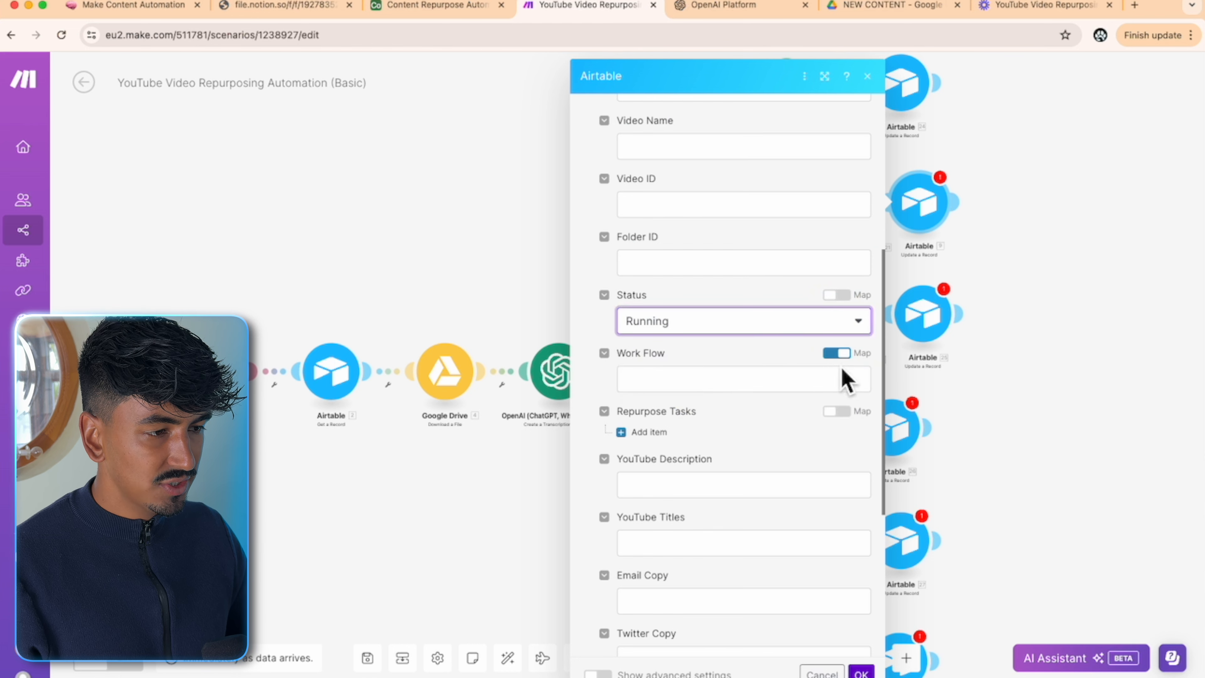
click(836, 353)
click(837, 380)
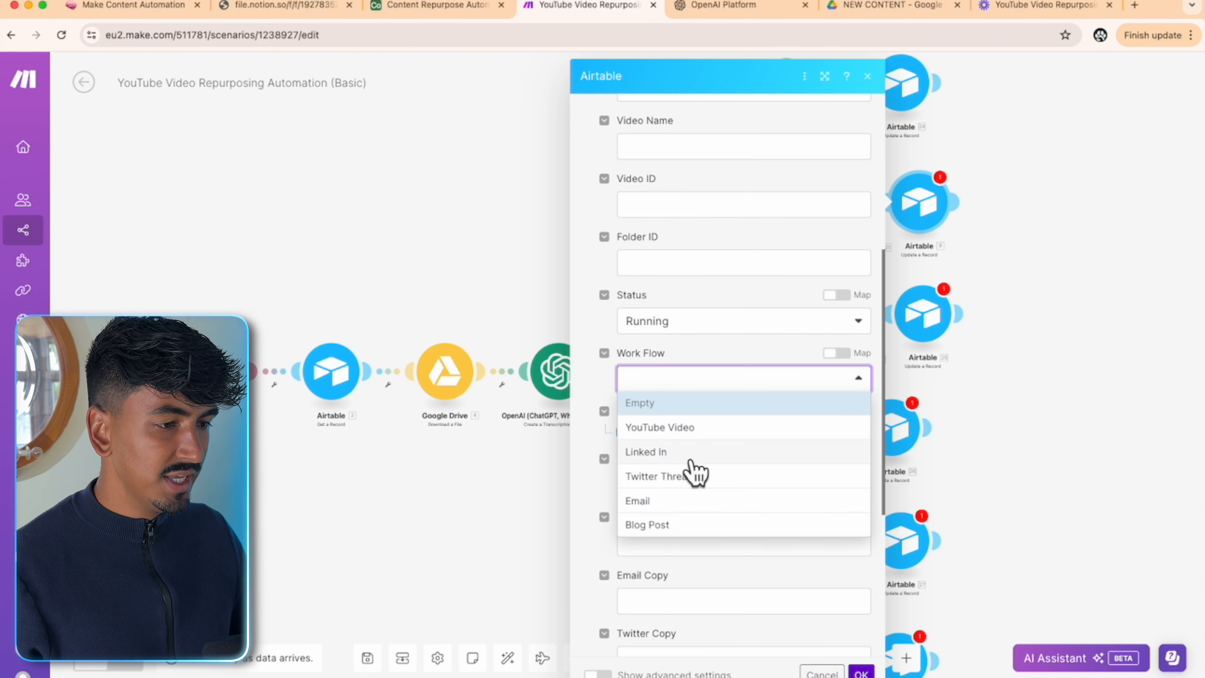
click(691, 427)
scroll(796, 434, down, 3)
click(837, 296)
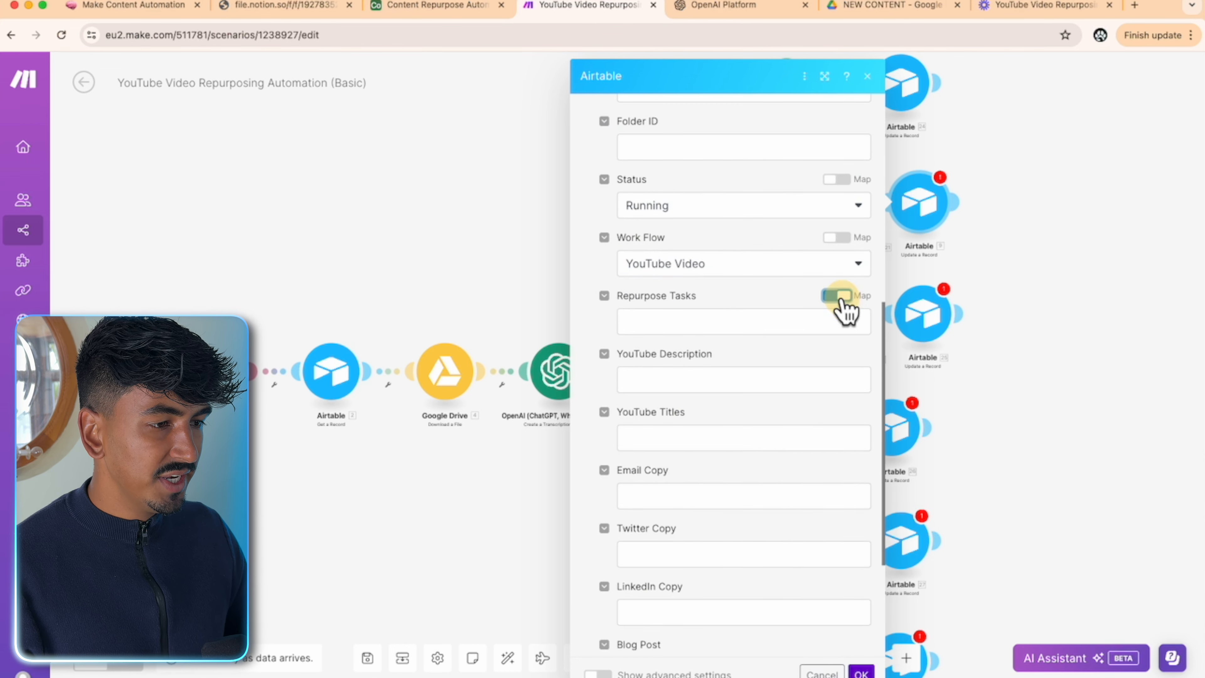
click(770, 321)
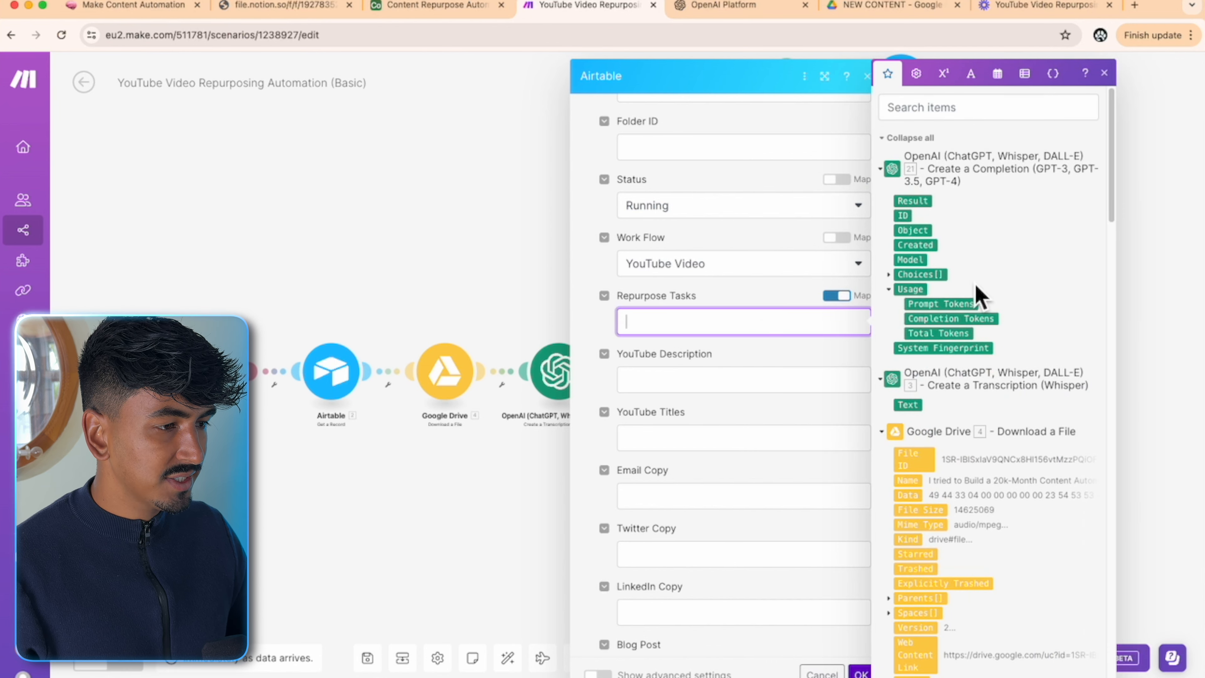
click(918, 76)
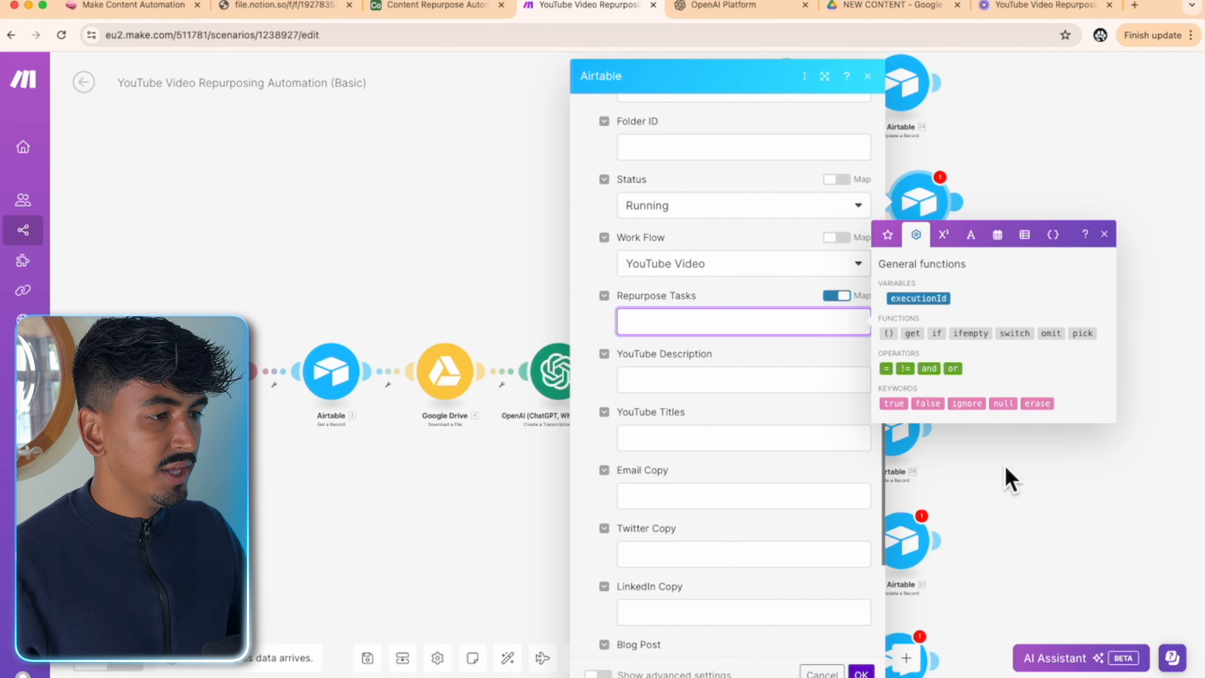
click(1004, 403)
- Map the OpenAI Choices Message.Content into YouTube Description and confirm the module
click(778, 387)
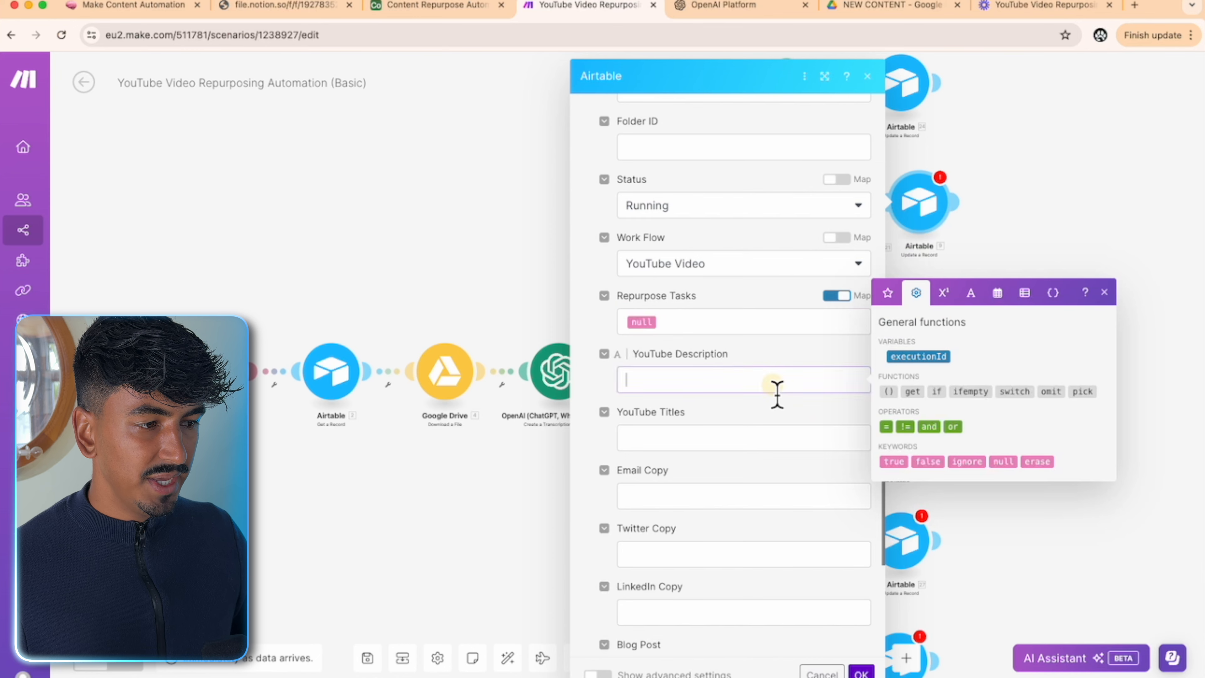
click(888, 293)
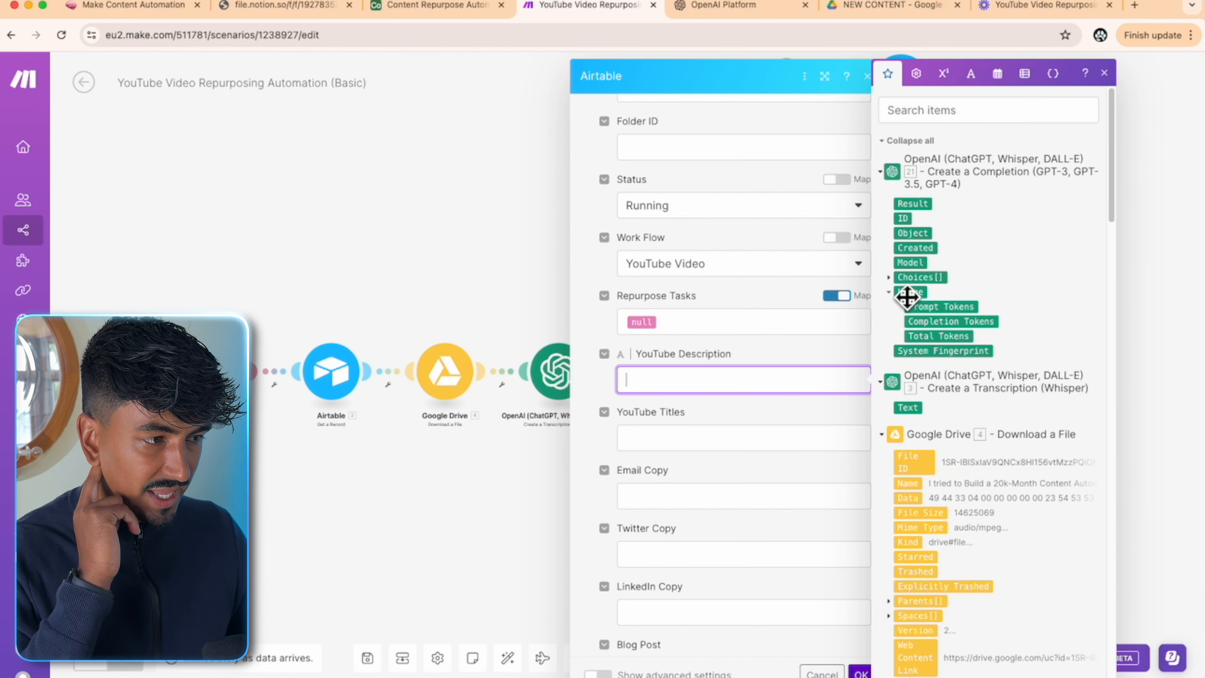
click(890, 279)
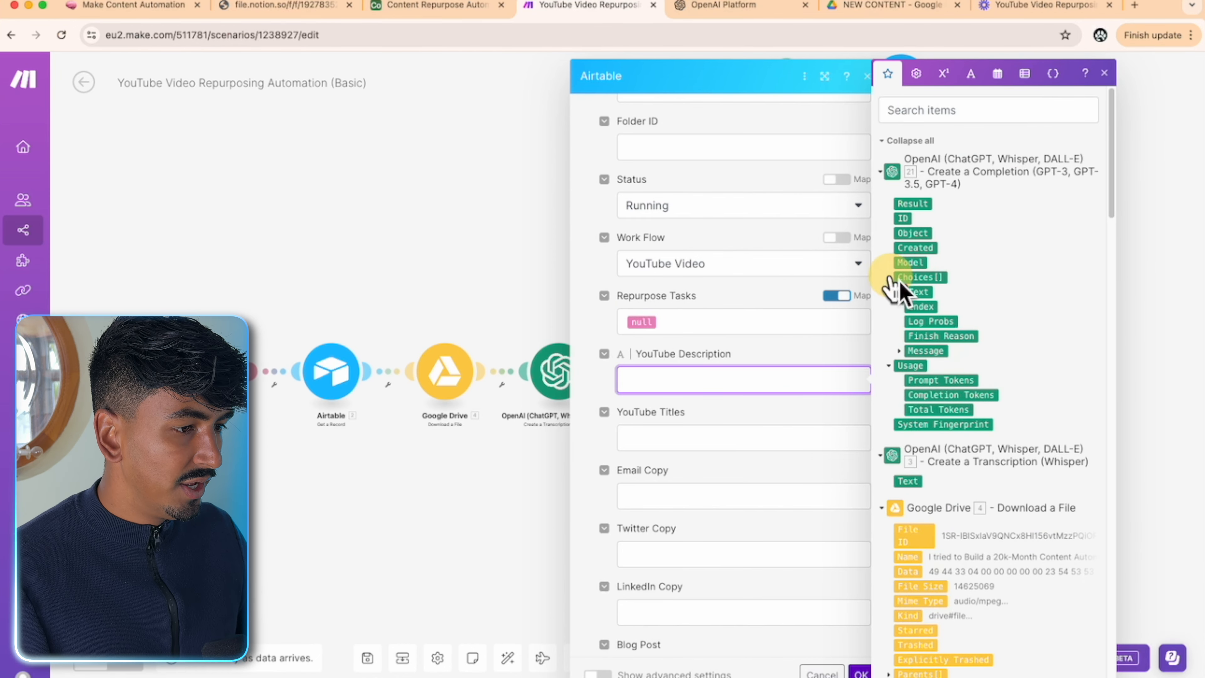
click(899, 352)
drag(949, 390, 826, 379)
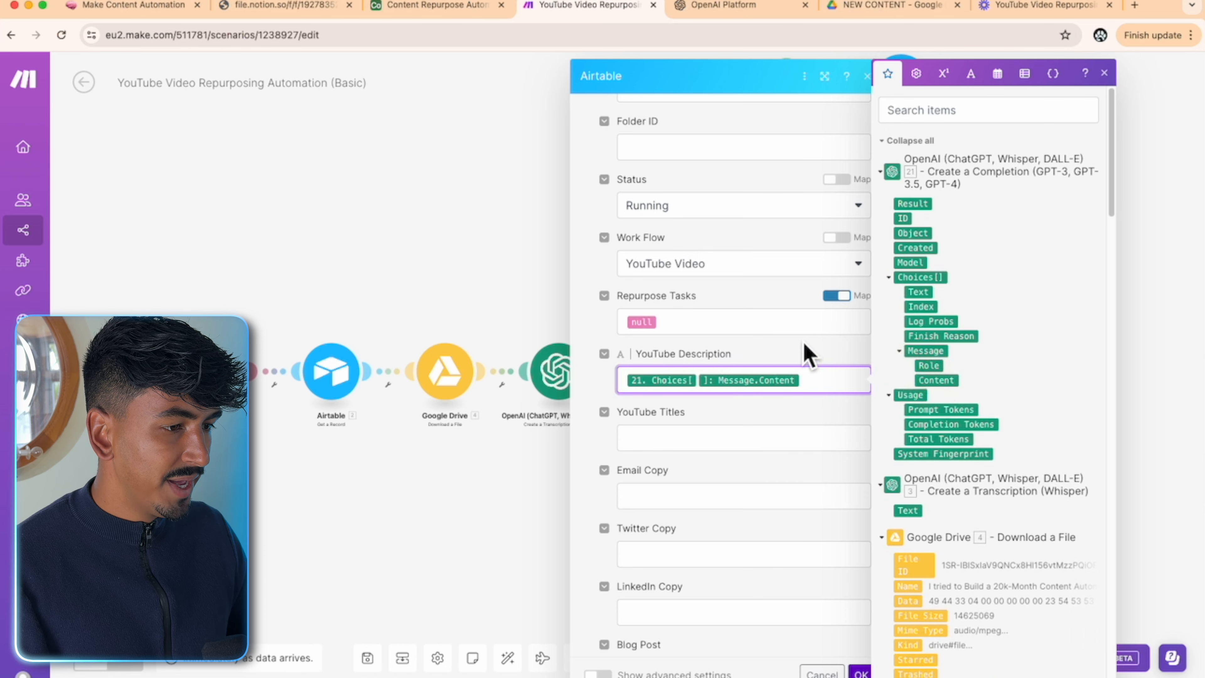
scroll(849, 620, down, 1)
click(861, 671)
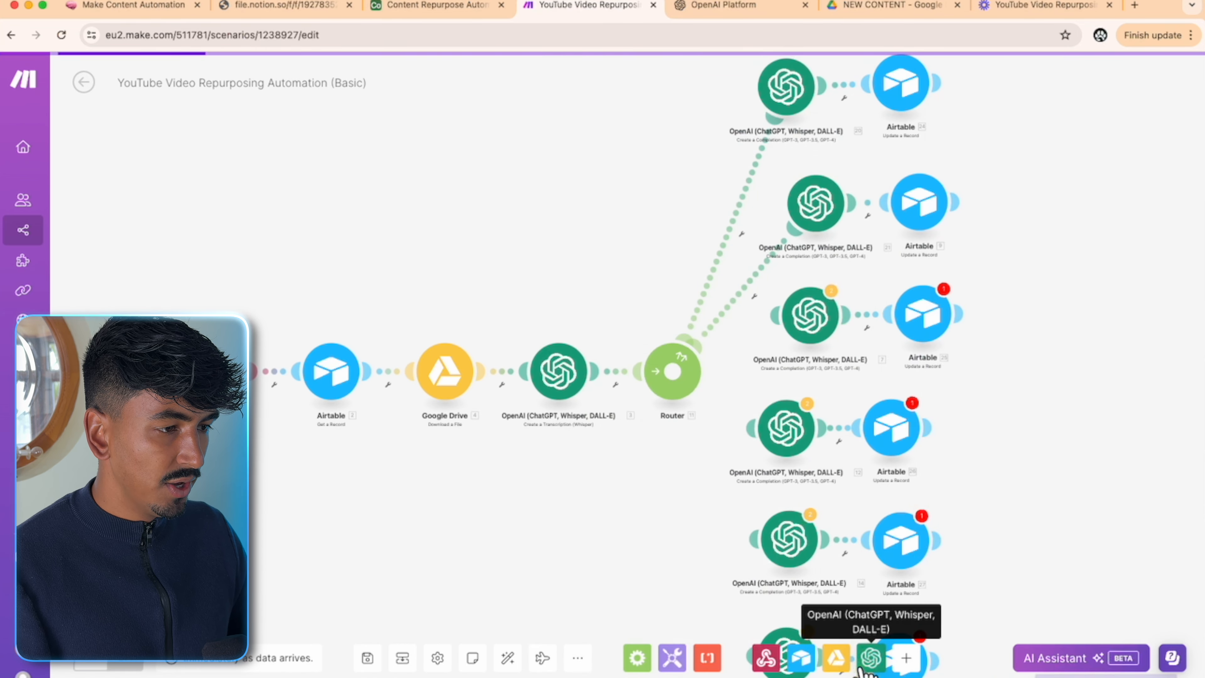
- Connect the third OpenAI module to the Router and check its Twitter thread prompt
scroll(874, 283, down, 1)
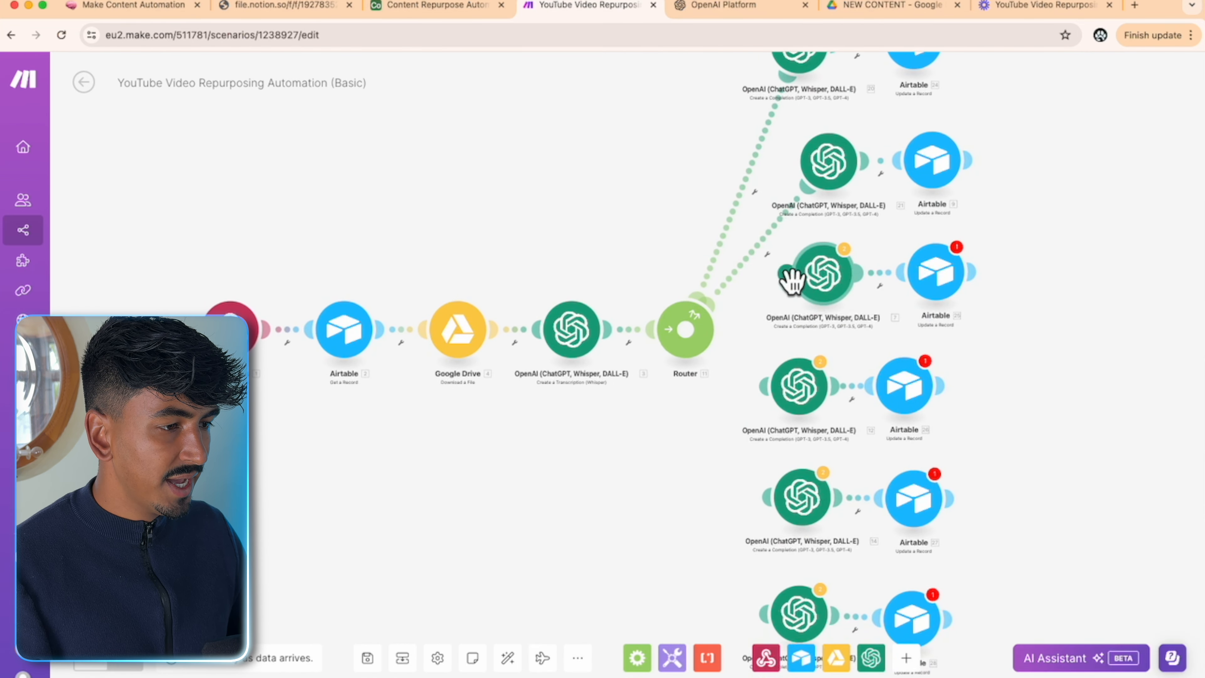
drag(789, 279, 706, 341)
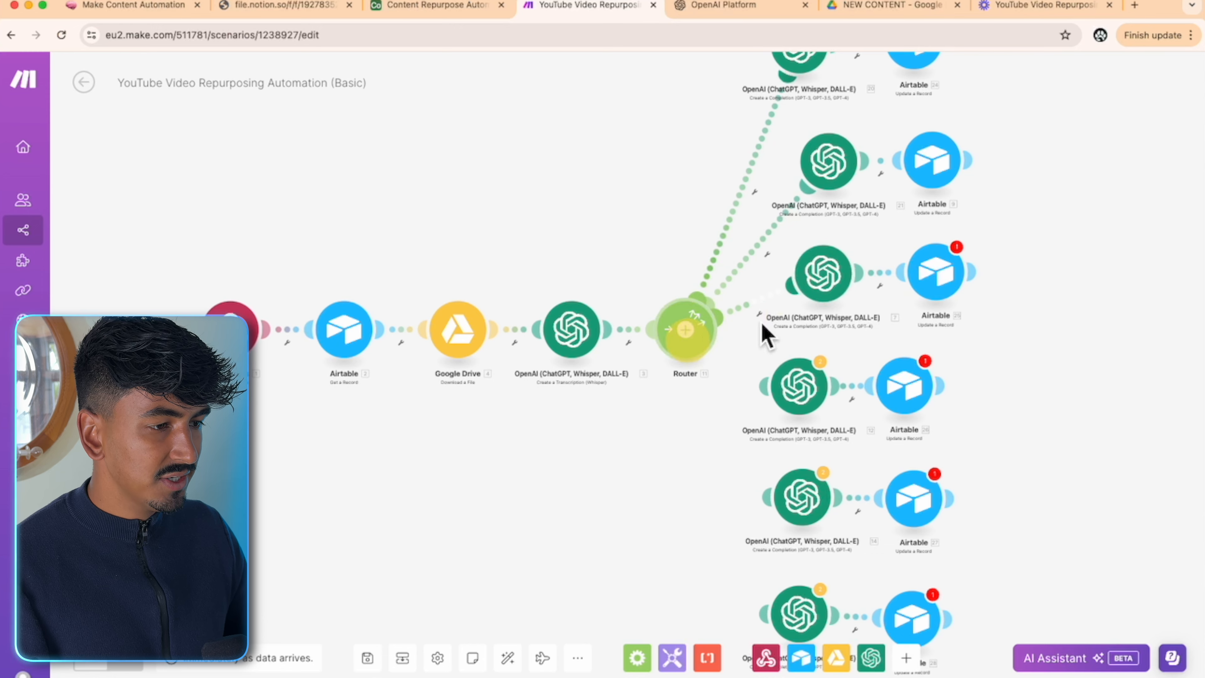
click(838, 286)
scroll(1020, 323, down, 5)
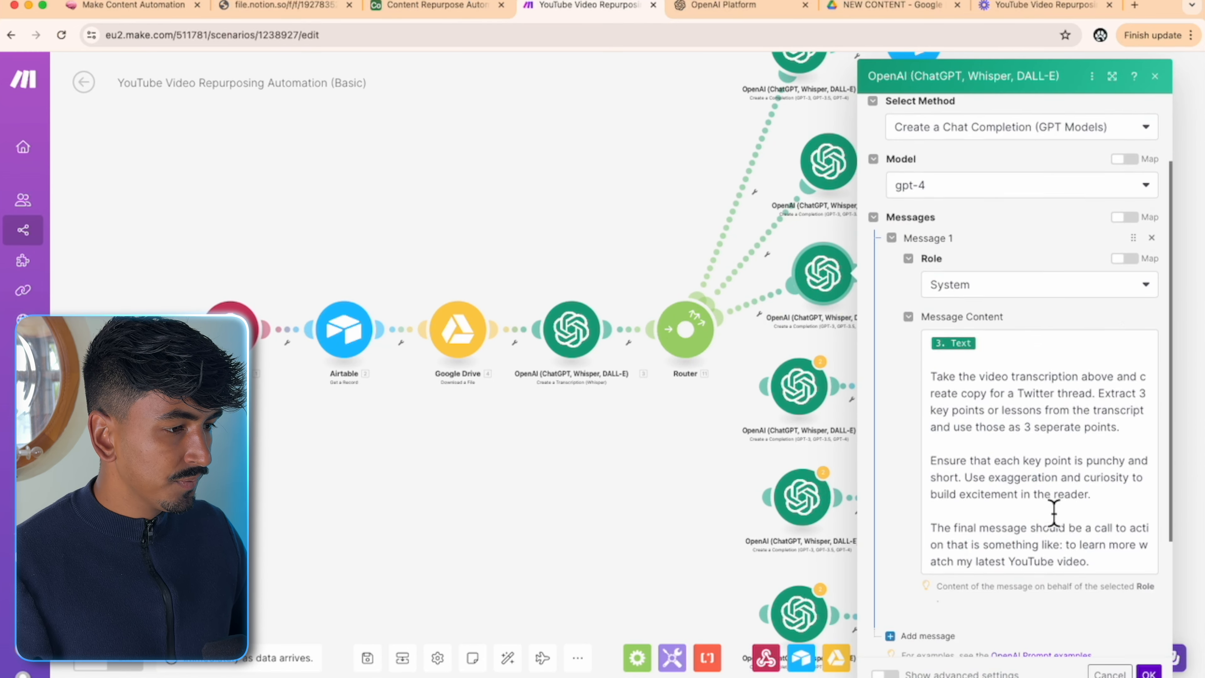
click(1037, 286)
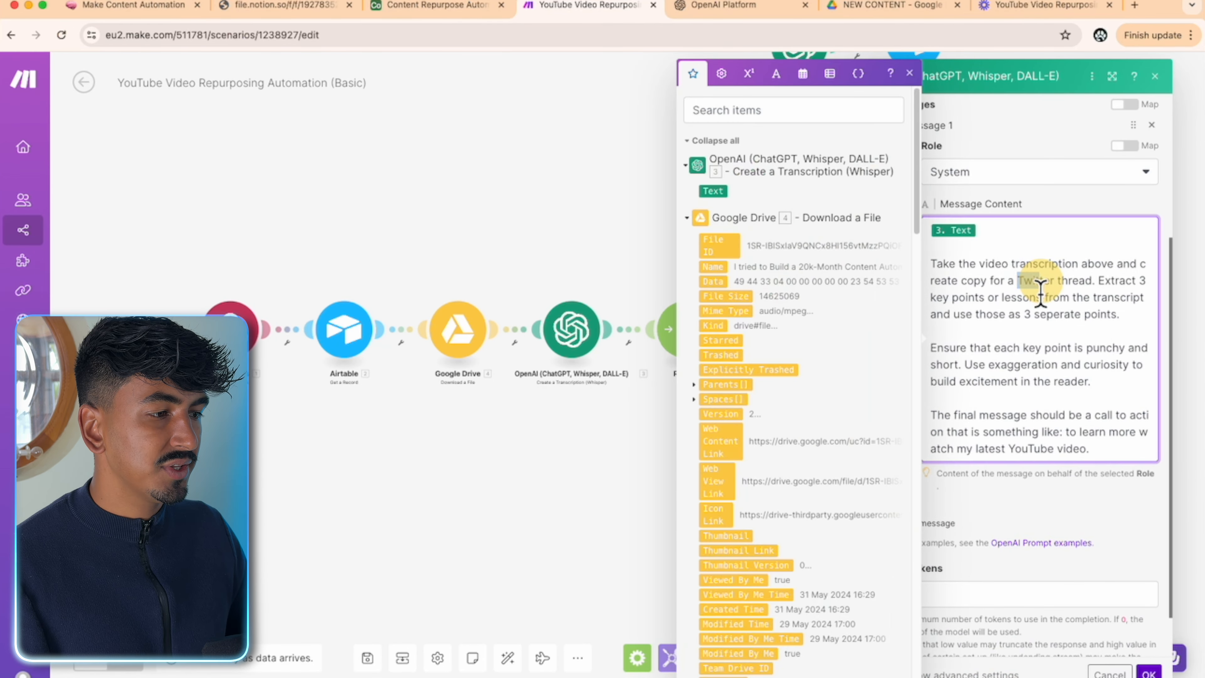
click(590, 498)
- In the third branch's Airtable update, use the Airtable OAuth connection and map the webhook recordId
click(949, 282)
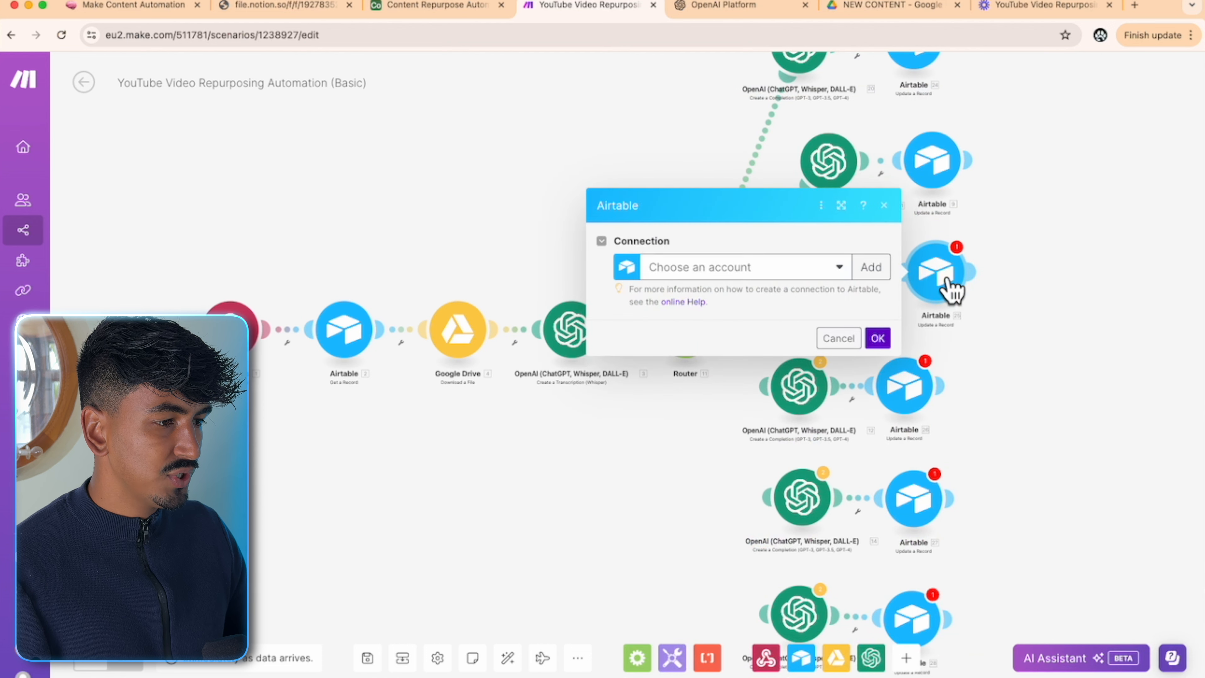
click(831, 280)
click(749, 297)
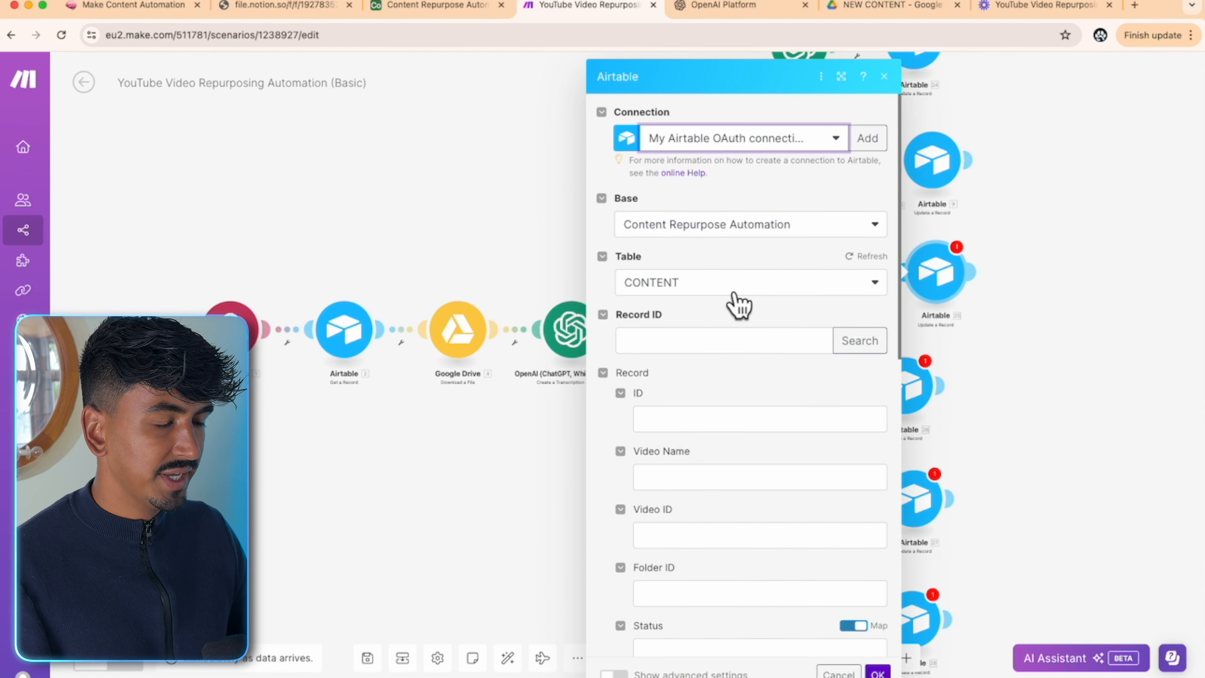
click(733, 341)
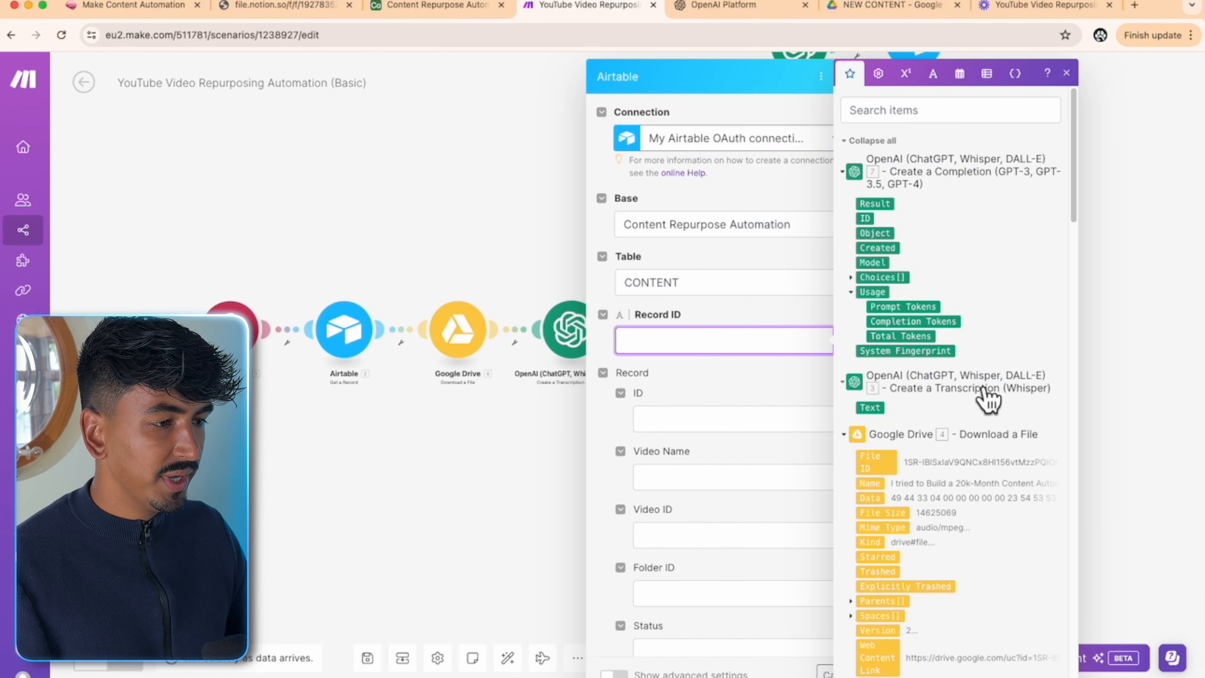
scroll(987, 399, down, 15)
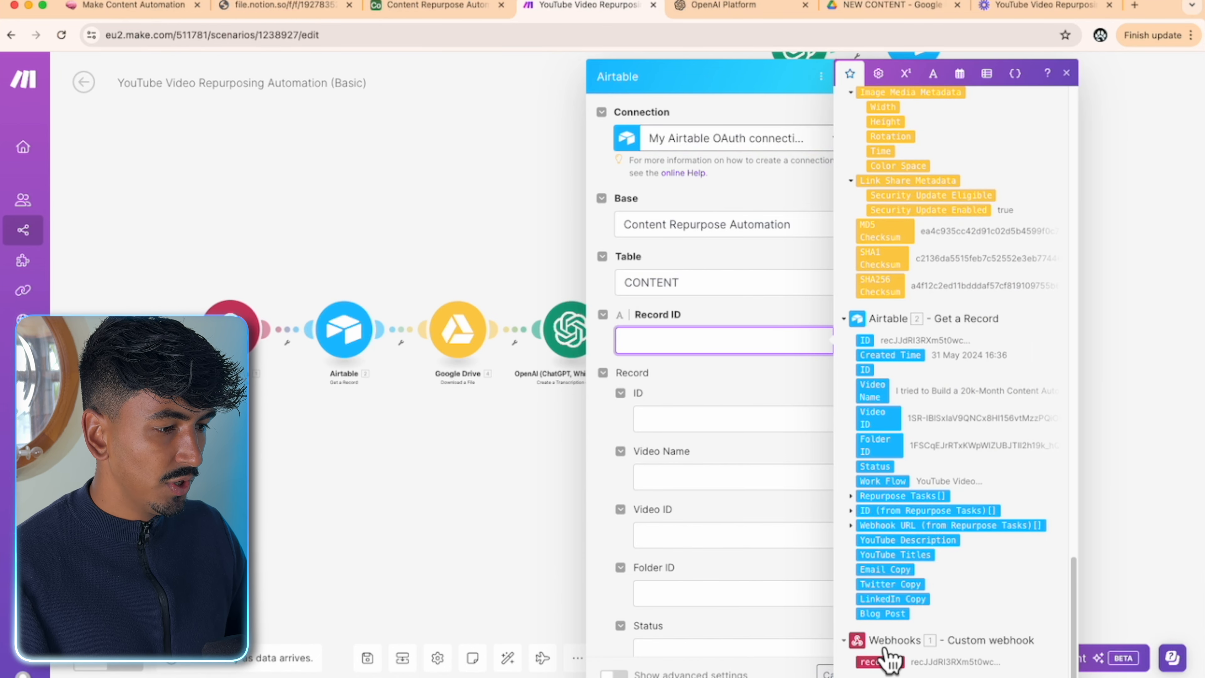
click(881, 661)
click(723, 402)
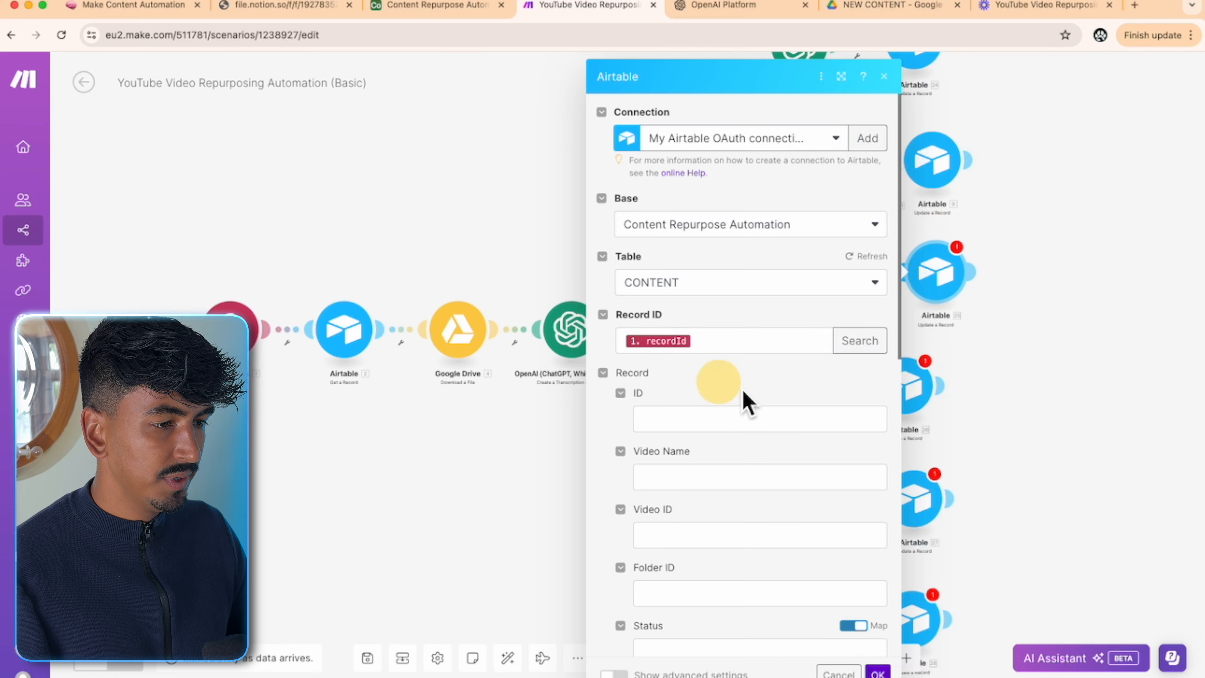
- Set Status to Running and Work Flow to Twitter Thread
scroll(832, 427, down, 3)
scroll(833, 427, down, 5)
click(854, 215)
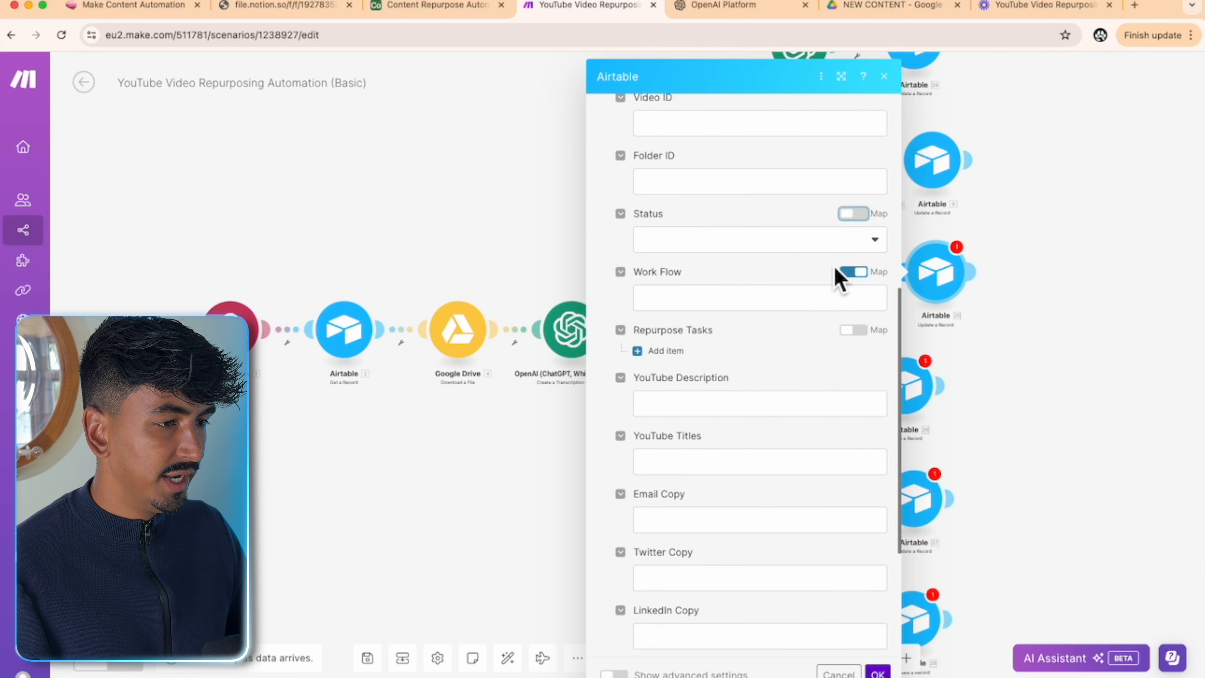
click(836, 246)
click(740, 312)
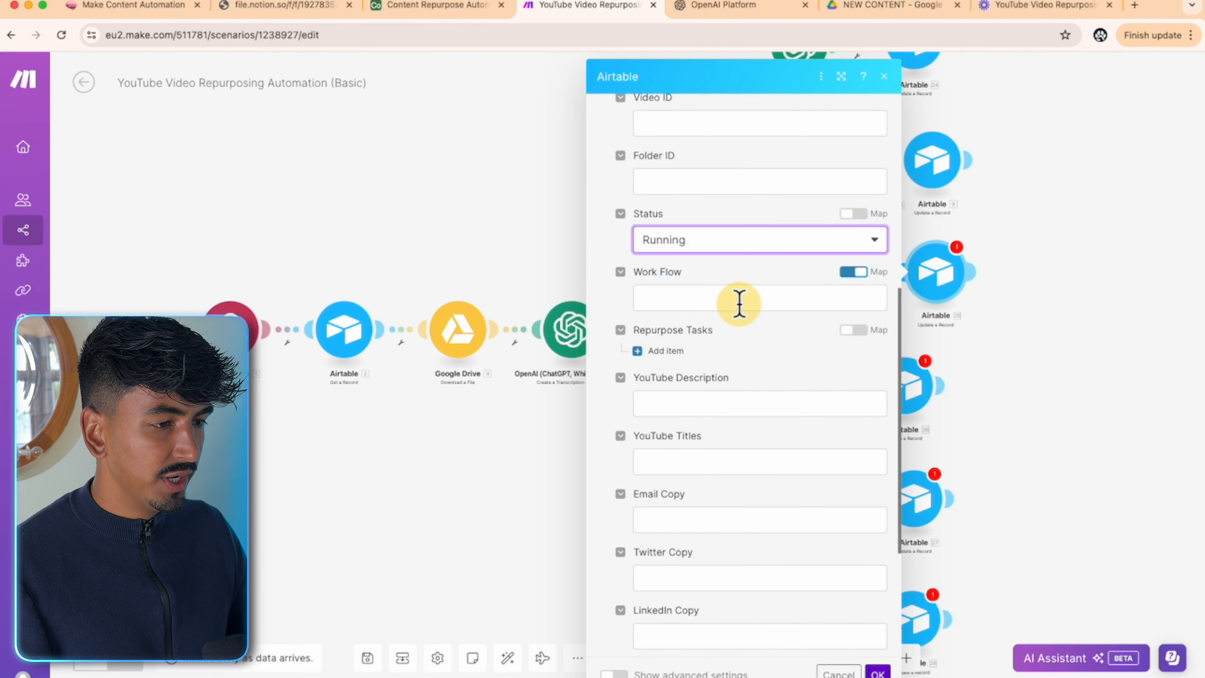
click(863, 276)
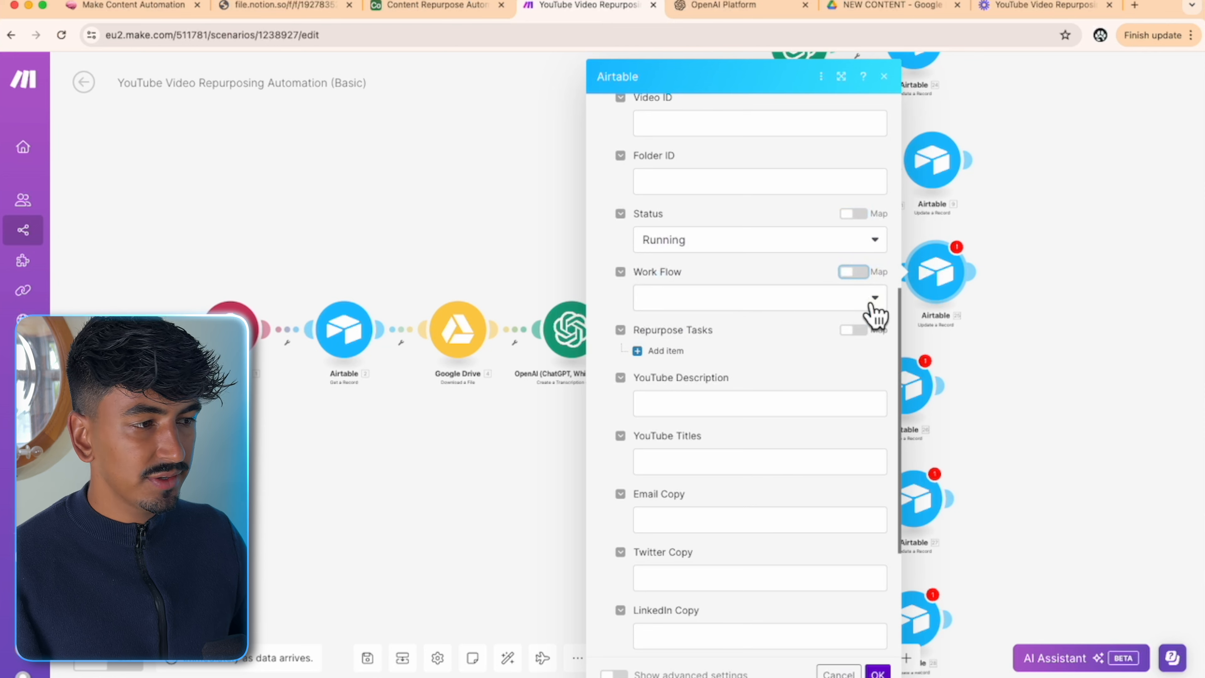
click(873, 304)
click(700, 376)
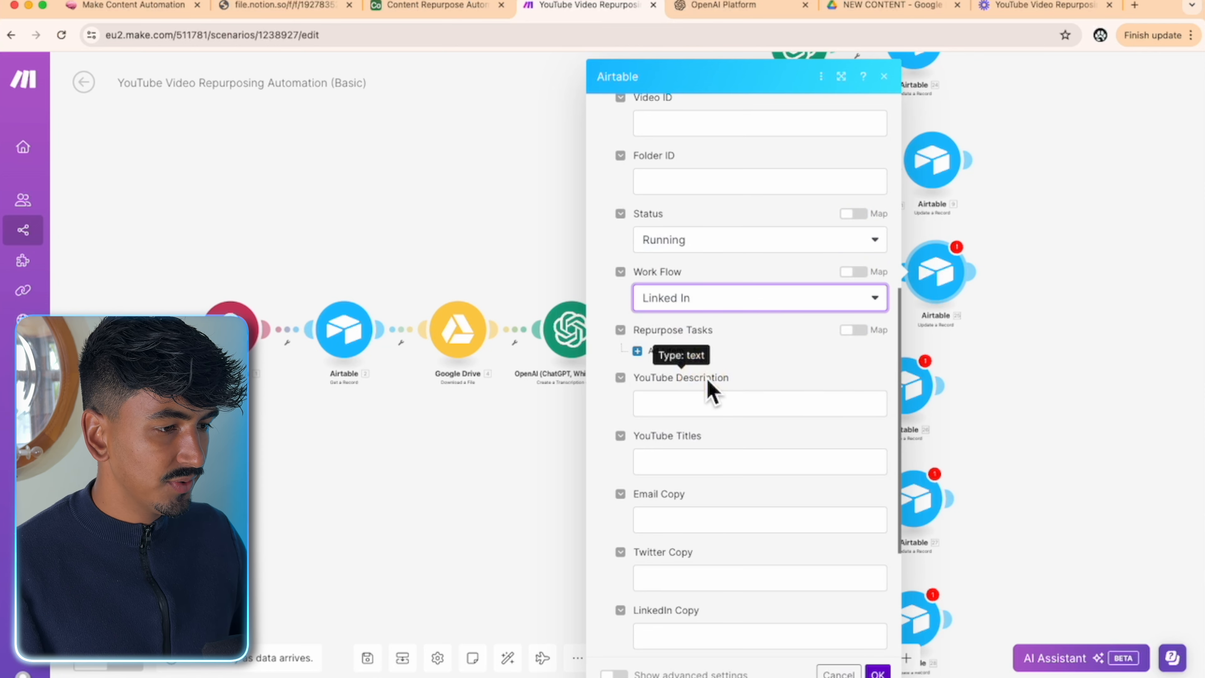
click(836, 304)
click(703, 395)
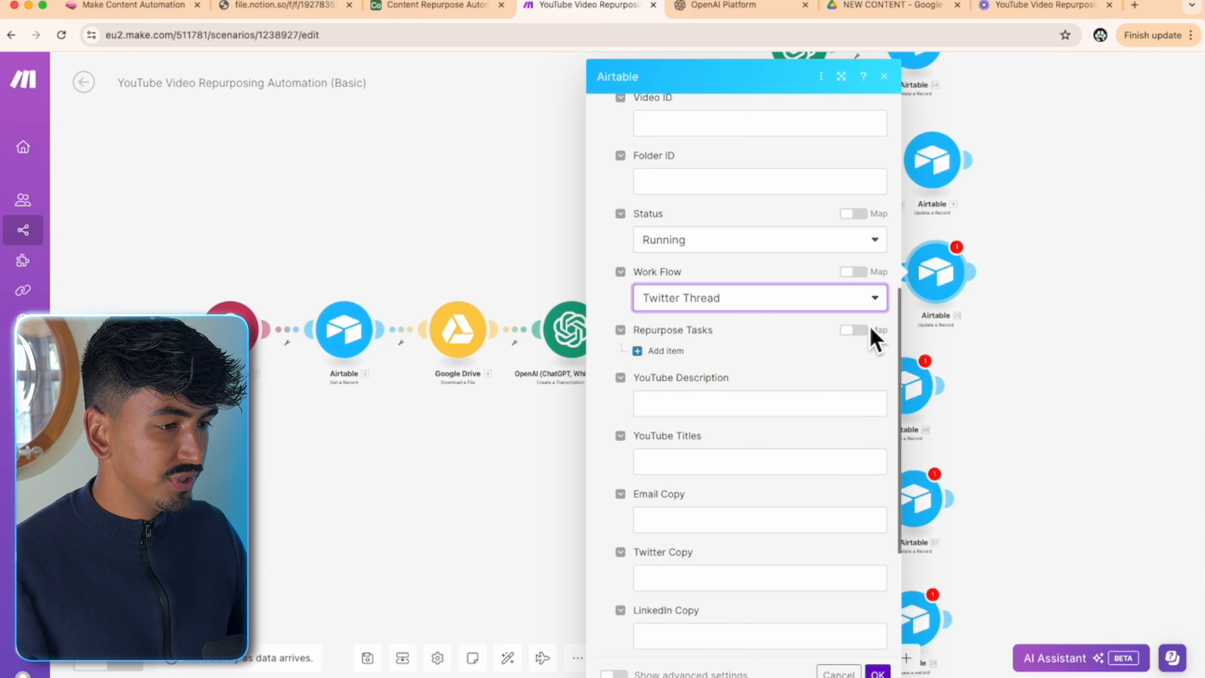
- Set Repurpose Tasks to null, save the module, and link the Router to OpenAI module 12
scroll(835, 361, down, 1)
click(874, 303)
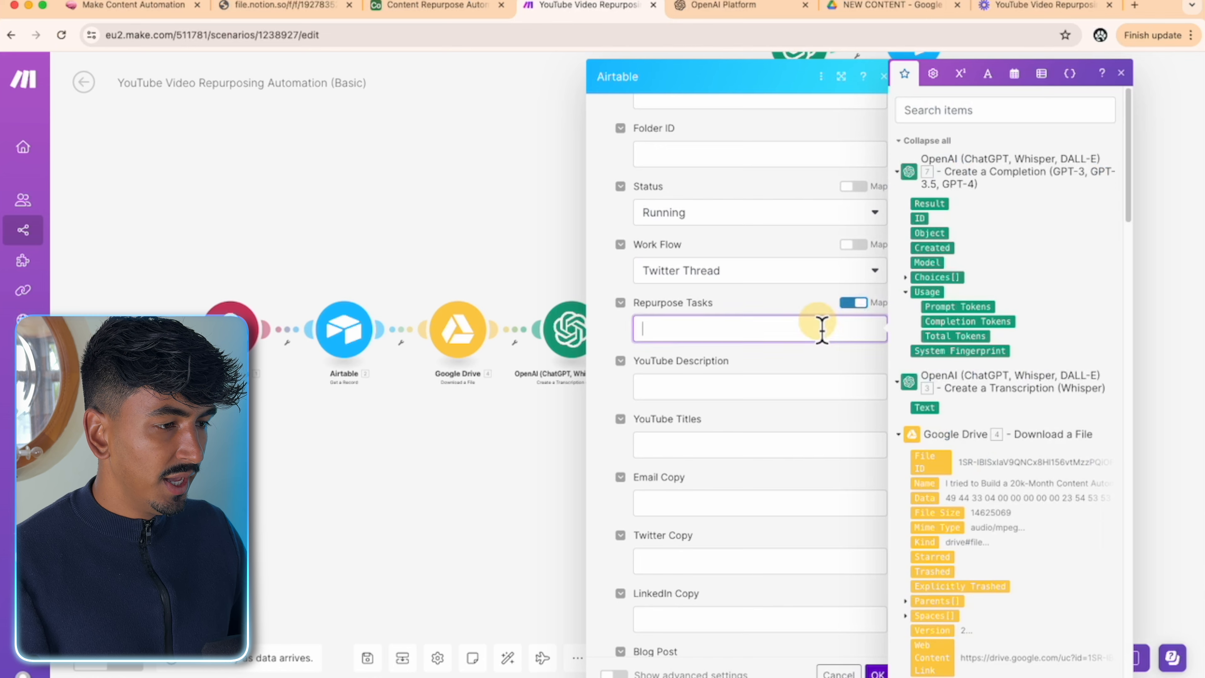
click(930, 73)
click(1020, 411)
scroll(800, 412, down, 5)
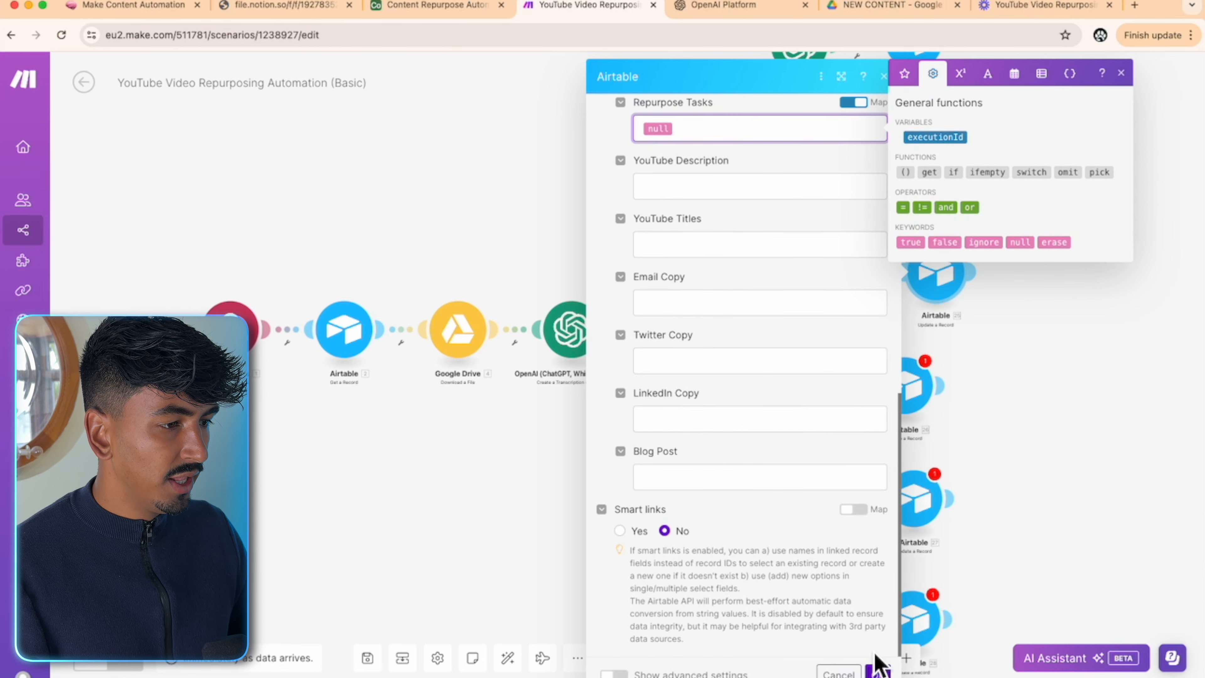
click(877, 669)
drag(1051, 424, 1039, 319)
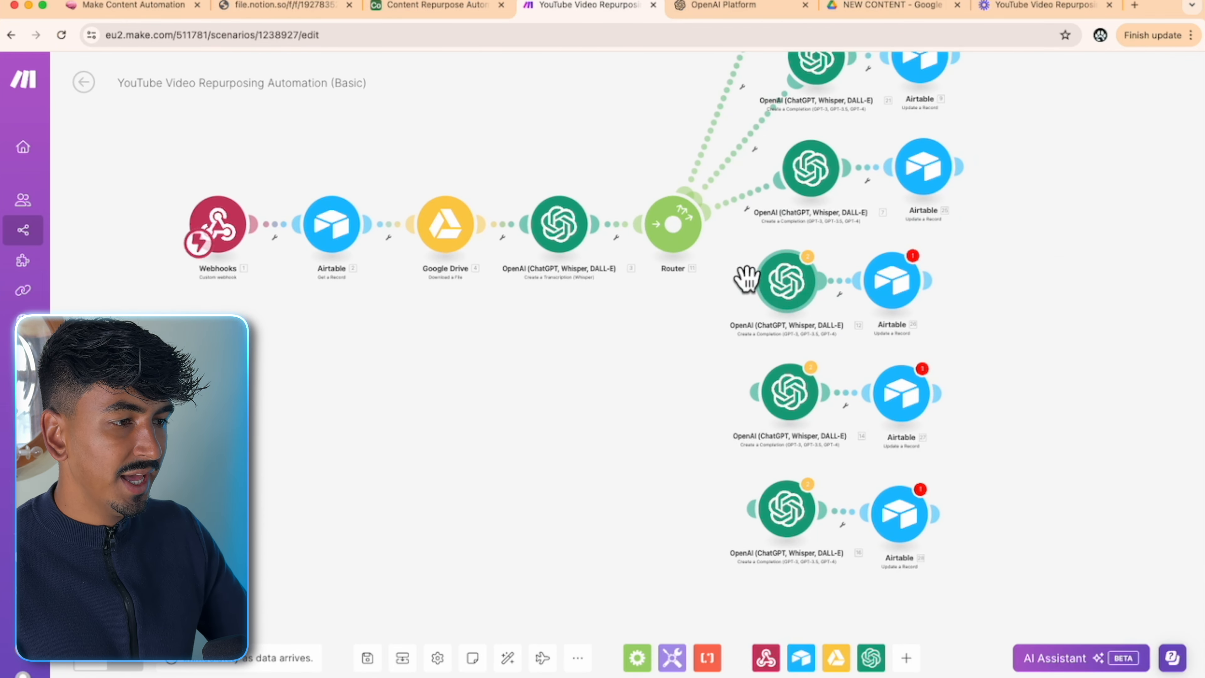
drag(746, 279, 686, 226)
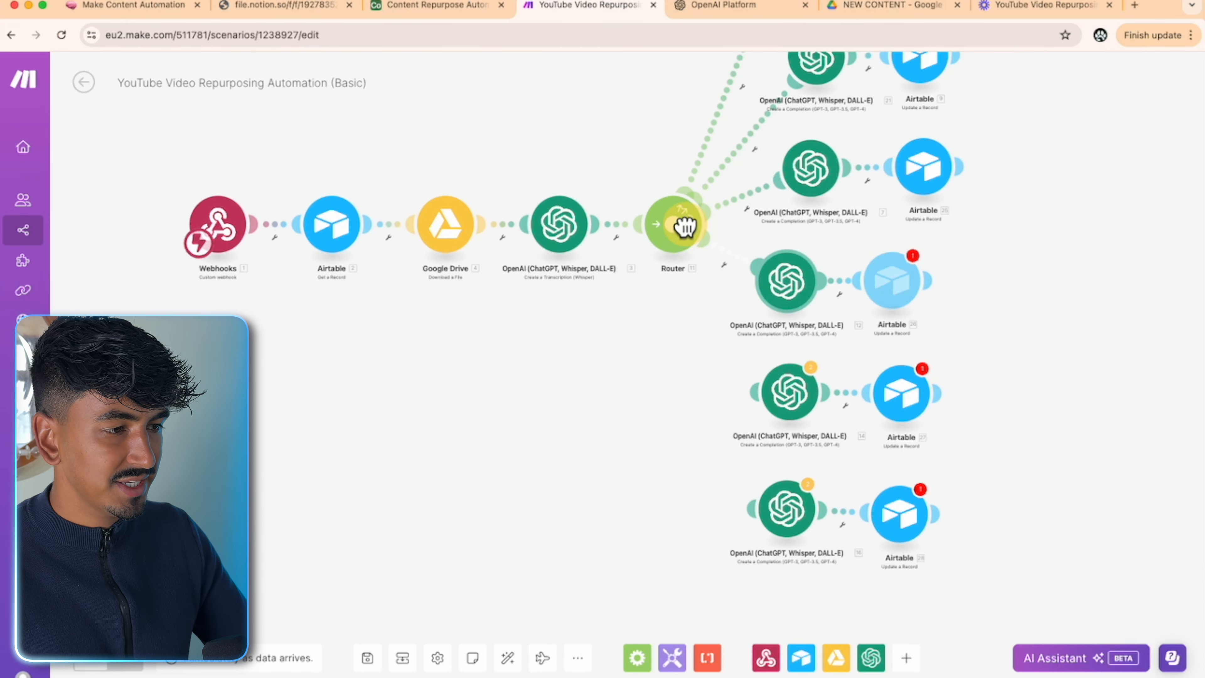
- Check that OpenAI module 12's prompt asks for a LinkedIn post
click(798, 297)
scroll(1054, 458, down, 1)
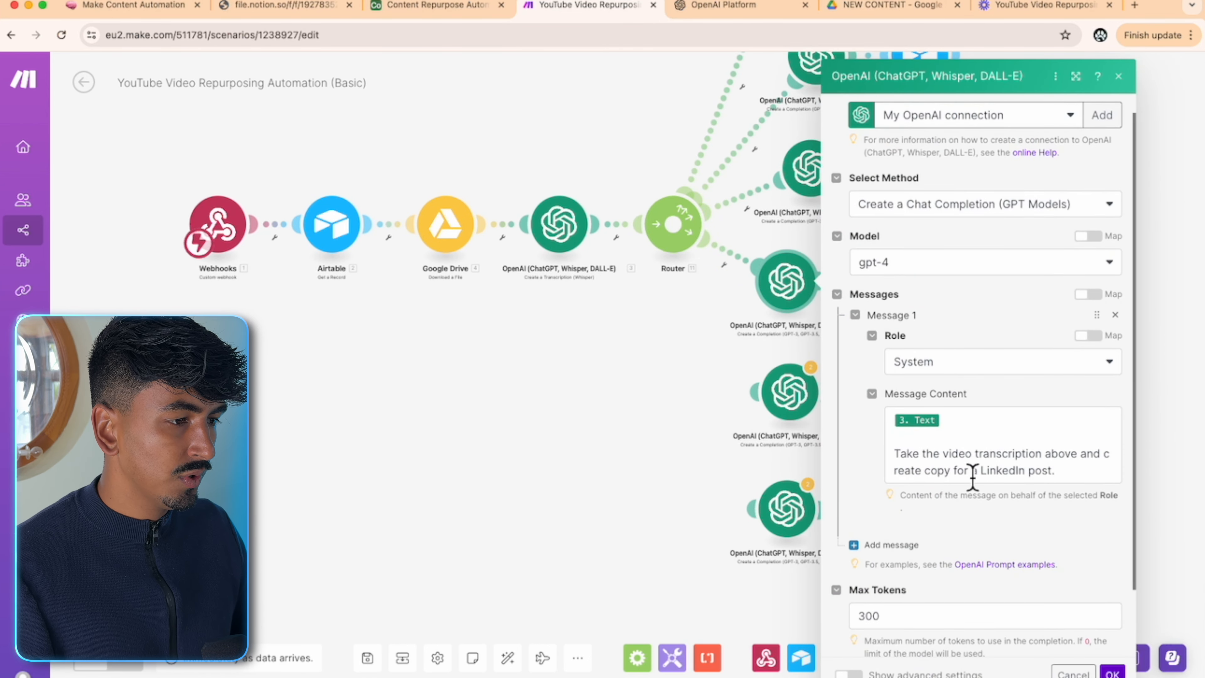
drag(987, 475, 1024, 474)
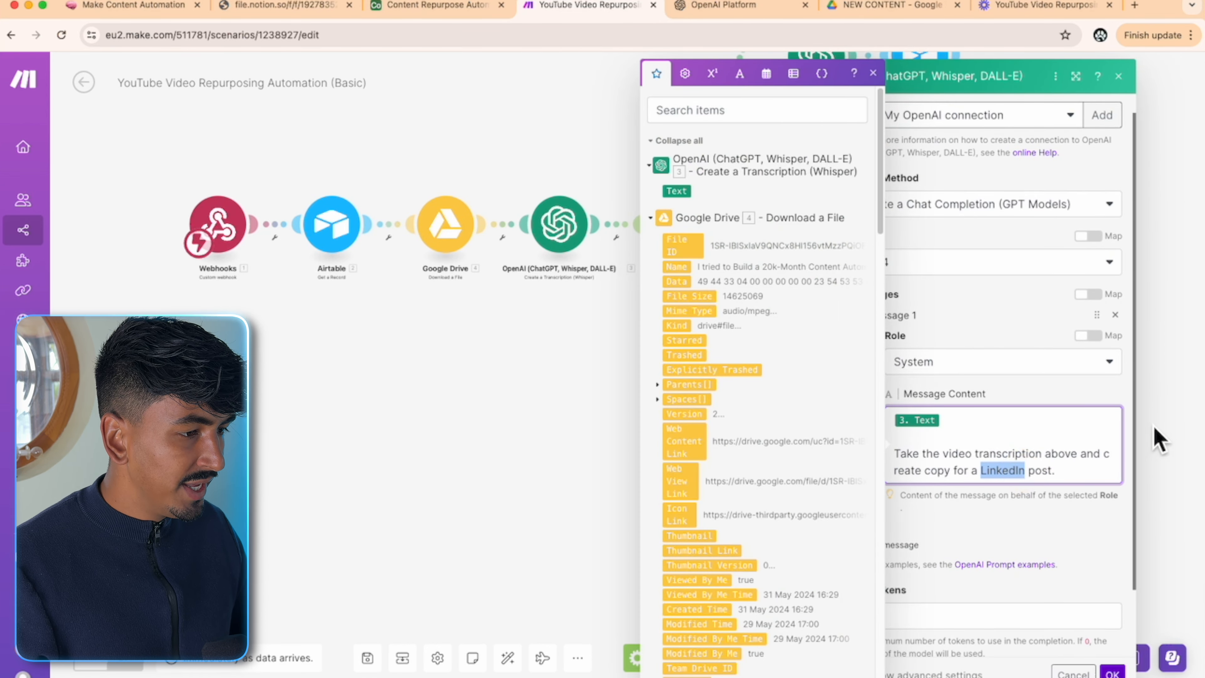
click(1108, 672)
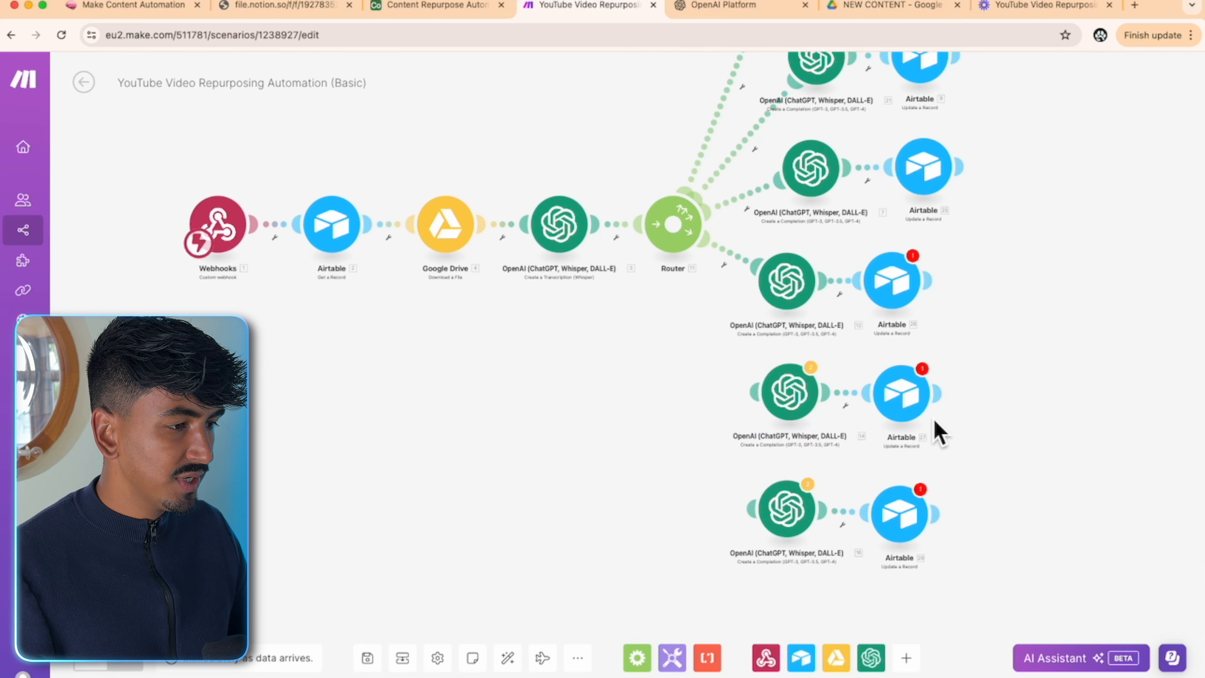
- In the following Airtable update, use the Airtable OAuth connection and map the webhook recordId
click(904, 281)
click(961, 283)
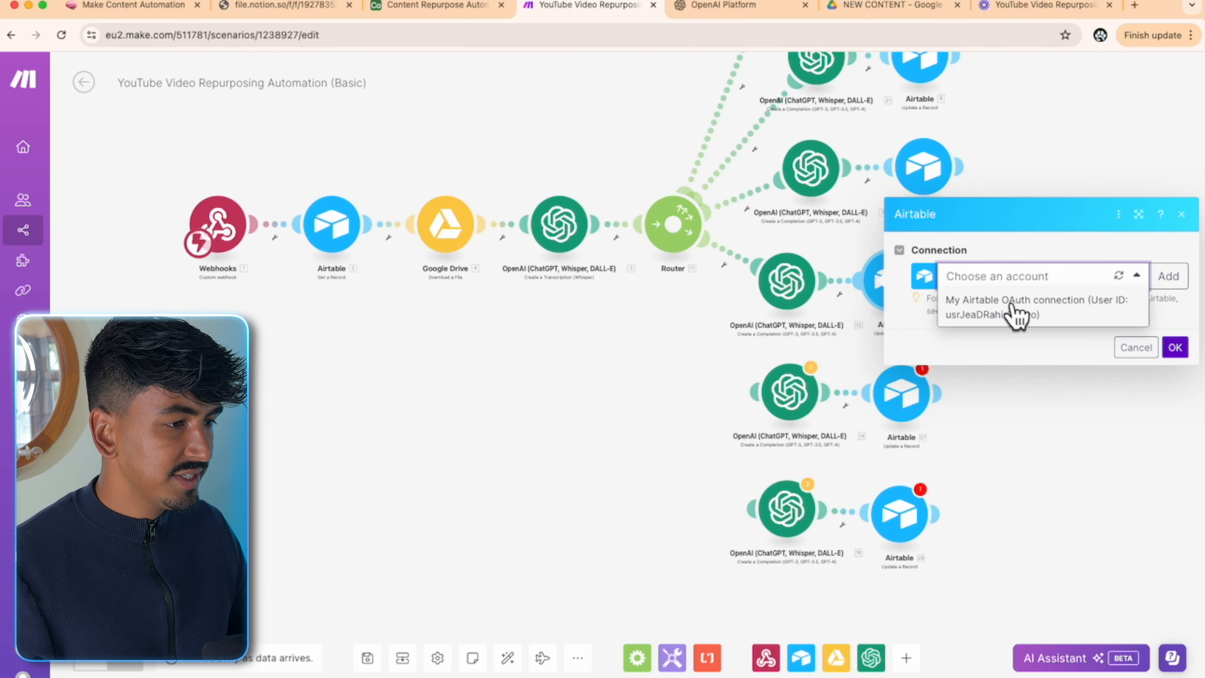
click(1015, 313)
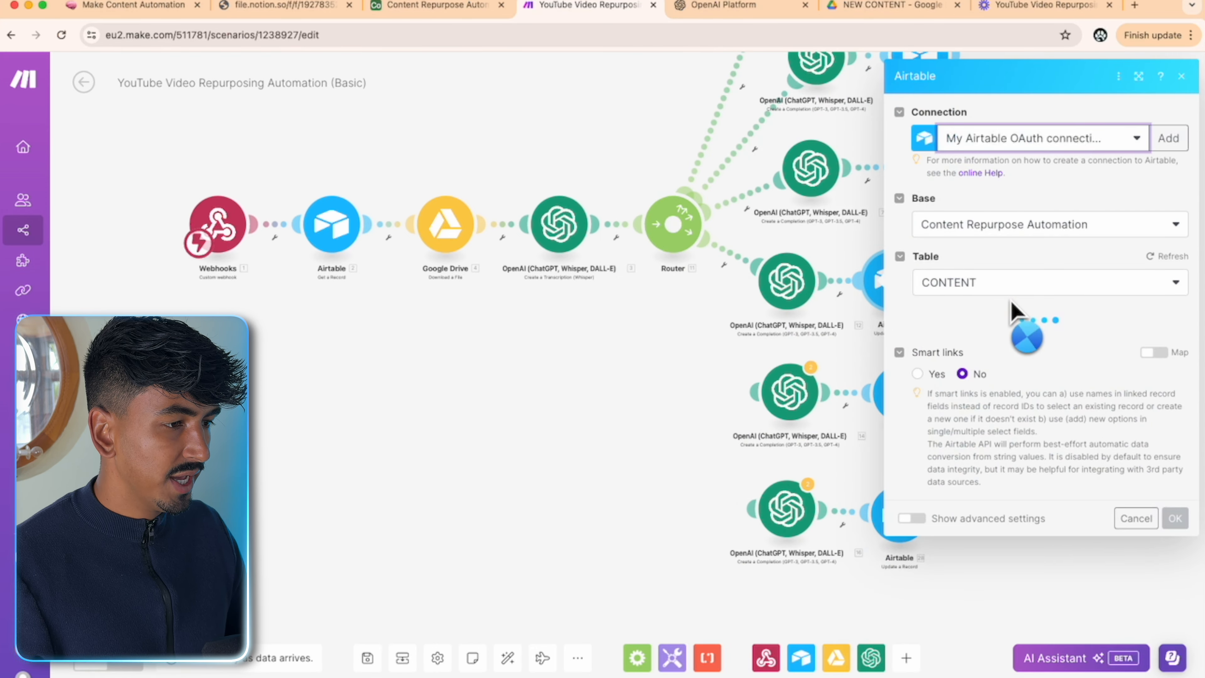
click(1006, 347)
scroll(805, 392, down, 10)
click(726, 662)
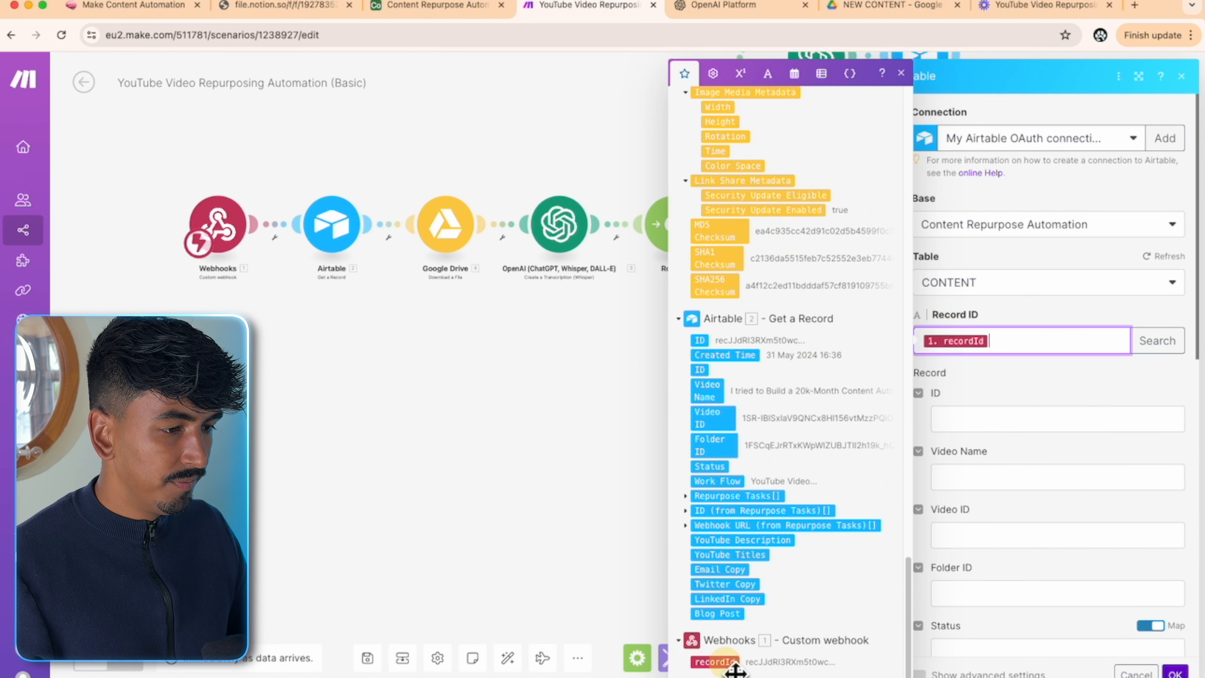
click(1063, 399)
- Set Status to Running and Work Flow to Linked In
scroll(1089, 394, down, 5)
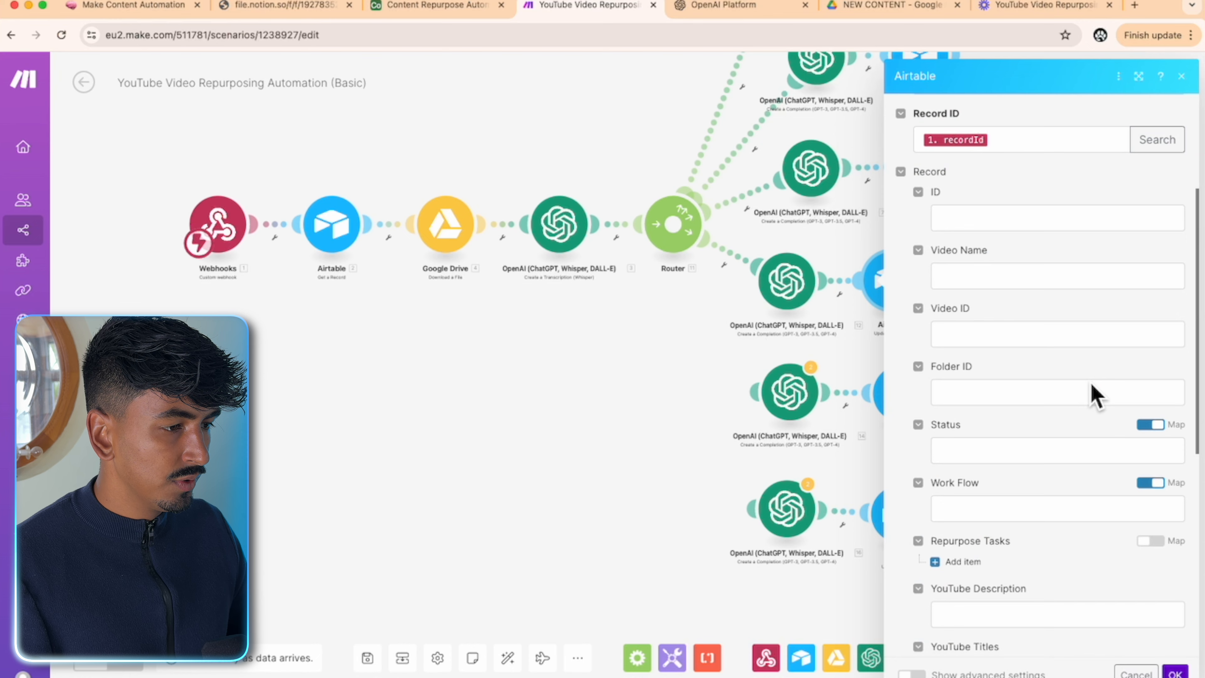
scroll(1082, 402, down, 1)
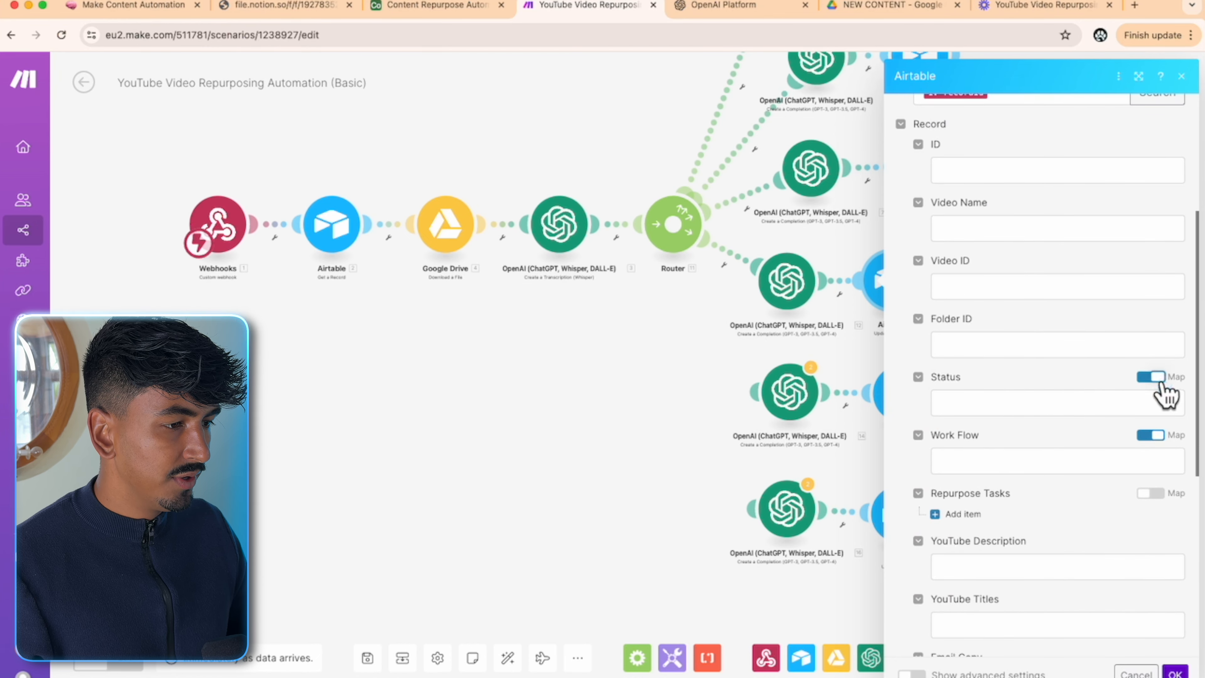
click(1154, 379)
click(1149, 406)
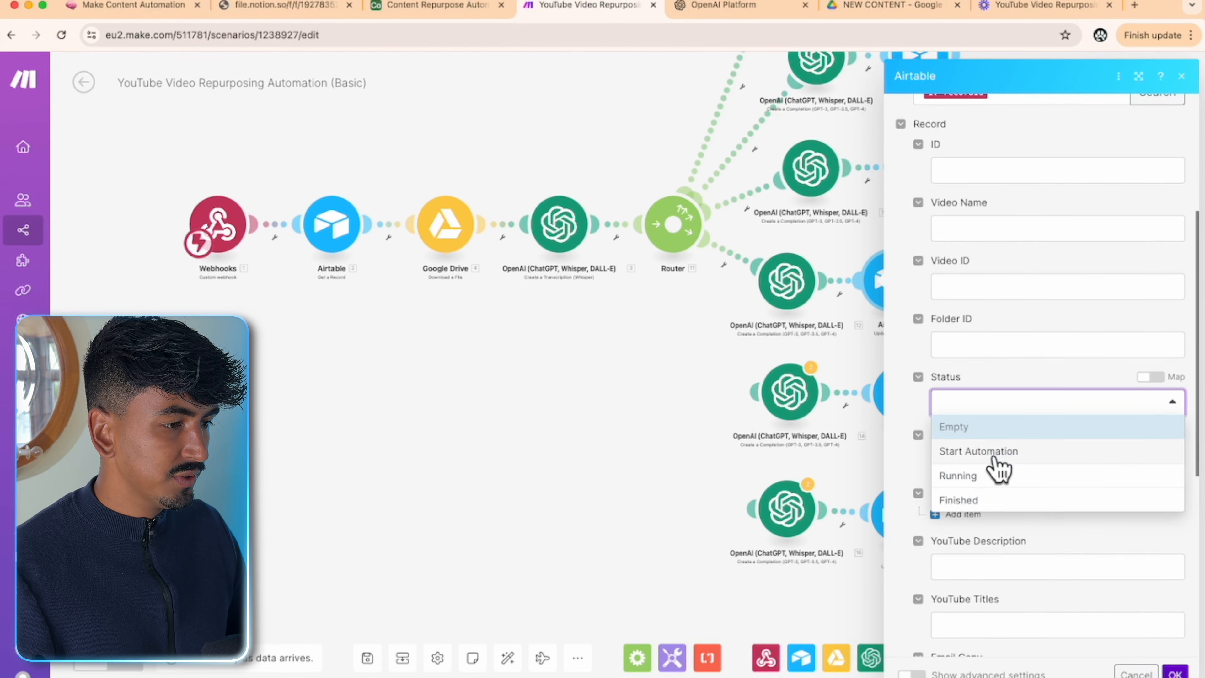
click(995, 474)
scroll(1129, 404, down, 4)
click(1154, 340)
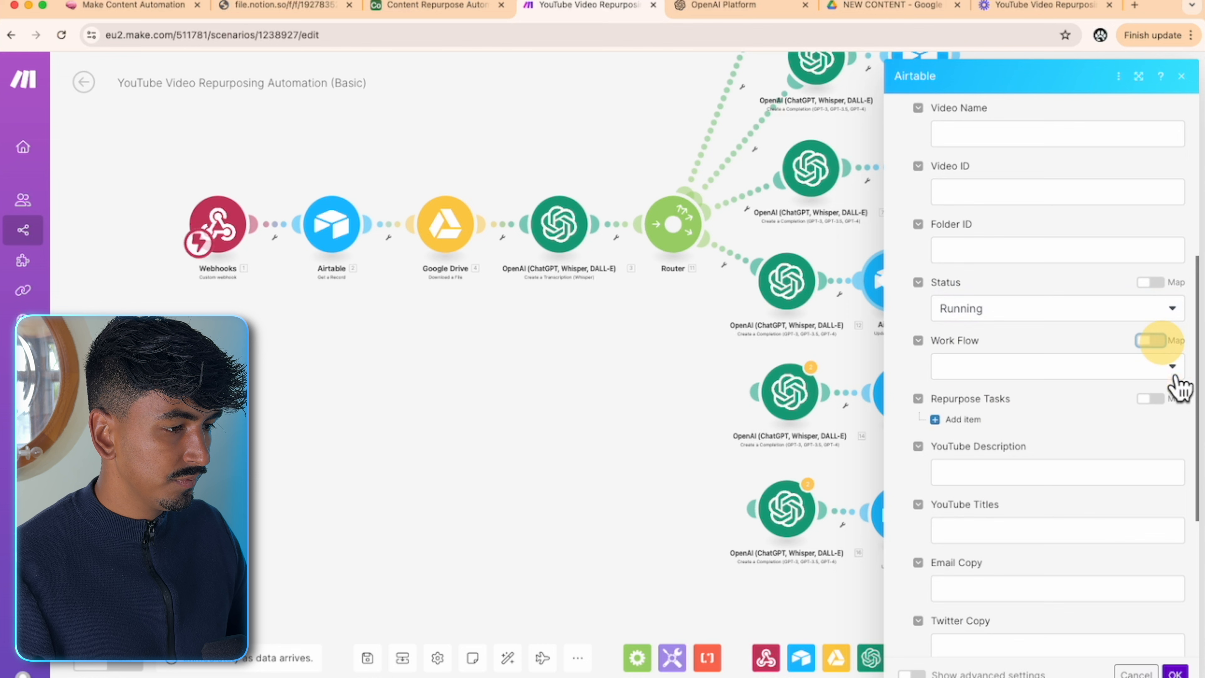
click(1172, 372)
click(1001, 440)
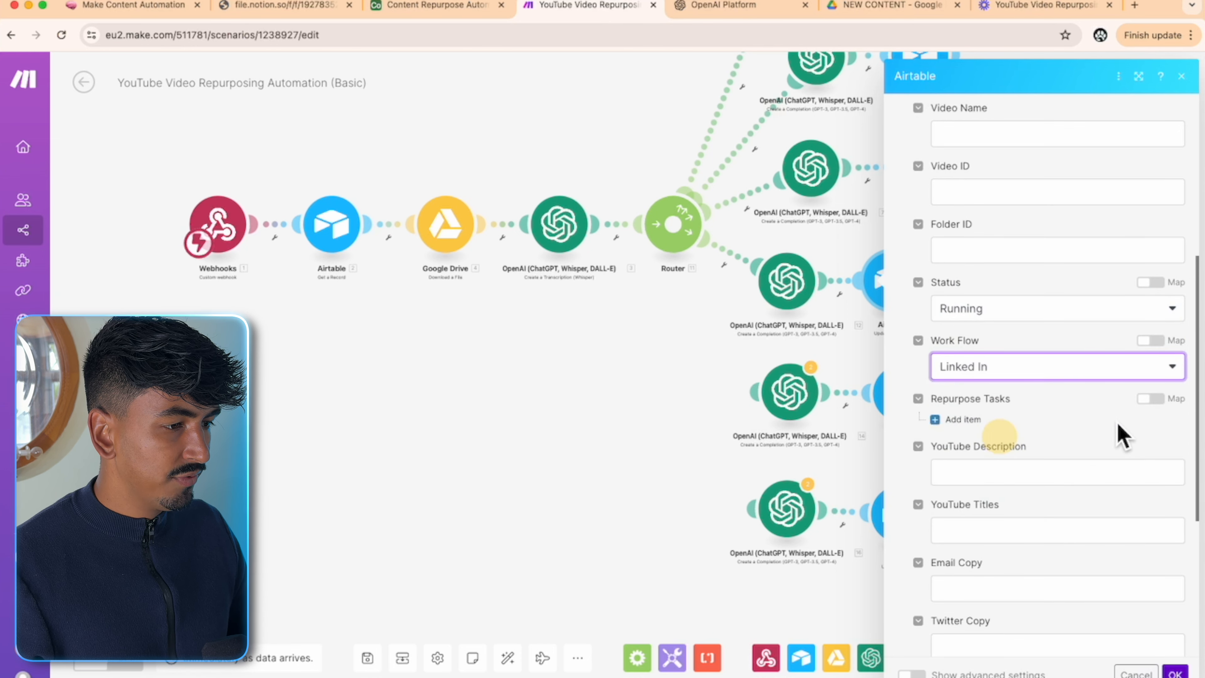
- Set Repurpose Tasks to the null keyword
scroll(1165, 401, down, 1)
click(1151, 375)
click(1058, 412)
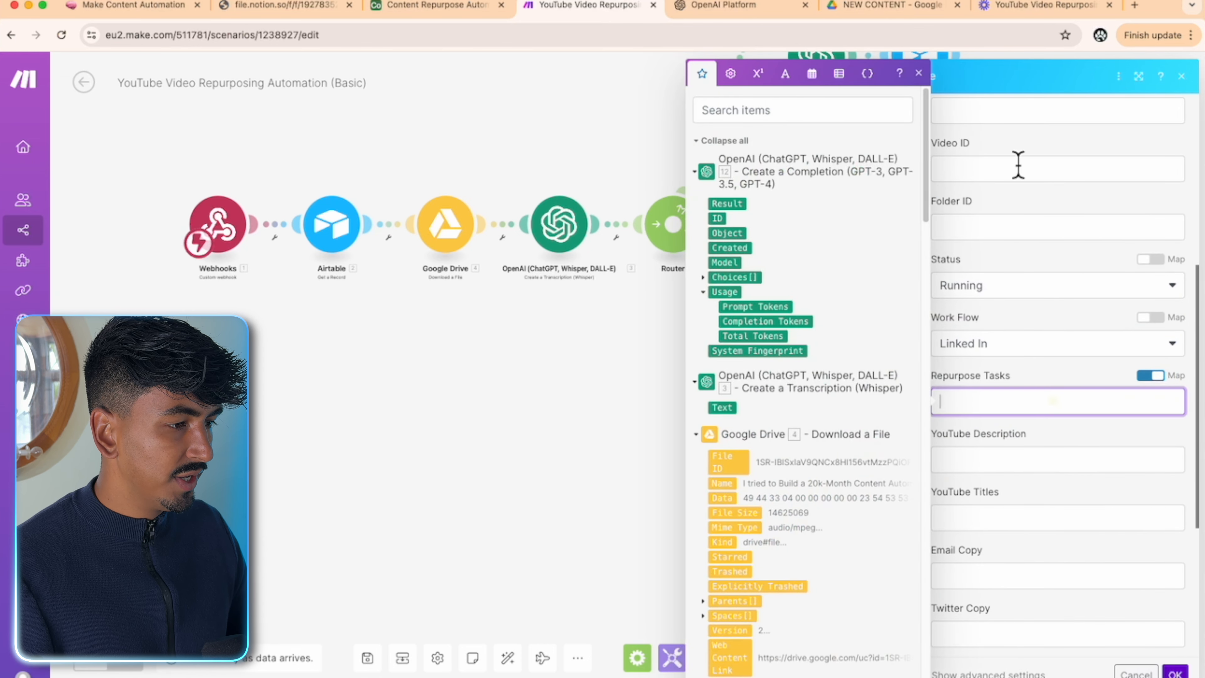
click(731, 76)
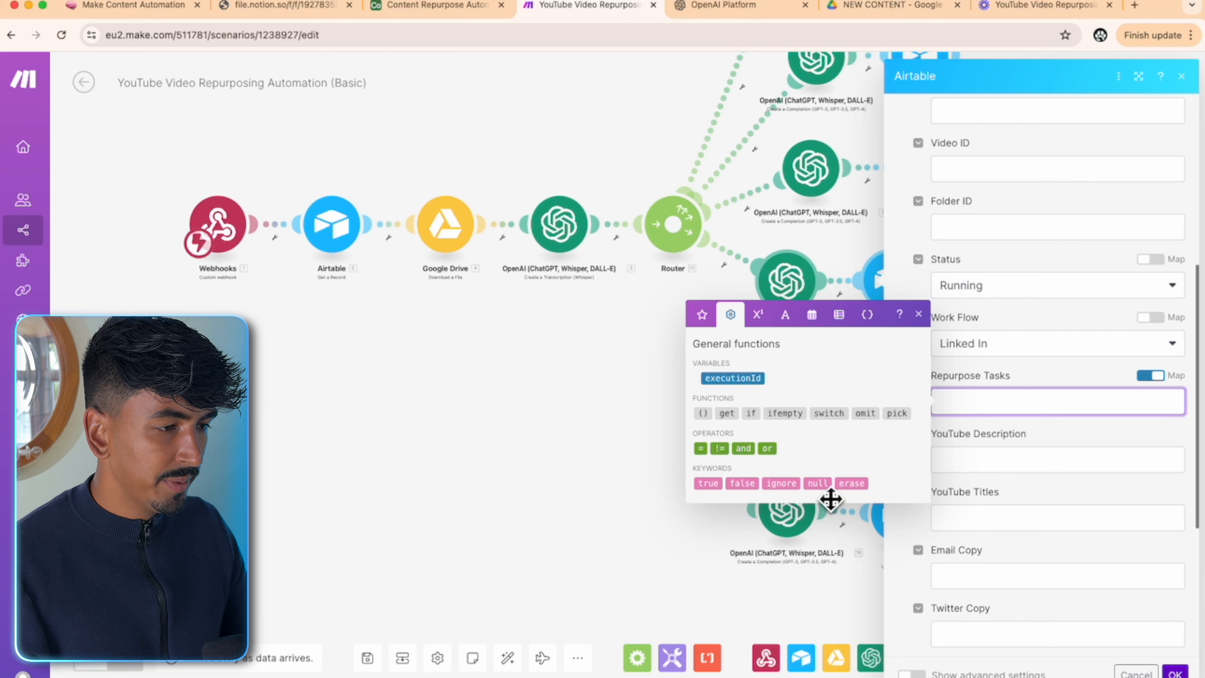
click(818, 483)
click(1063, 451)
- Map module 12's Choices Message.Content into LinkedIn Copy and save the module
scroll(1066, 456, down, 5)
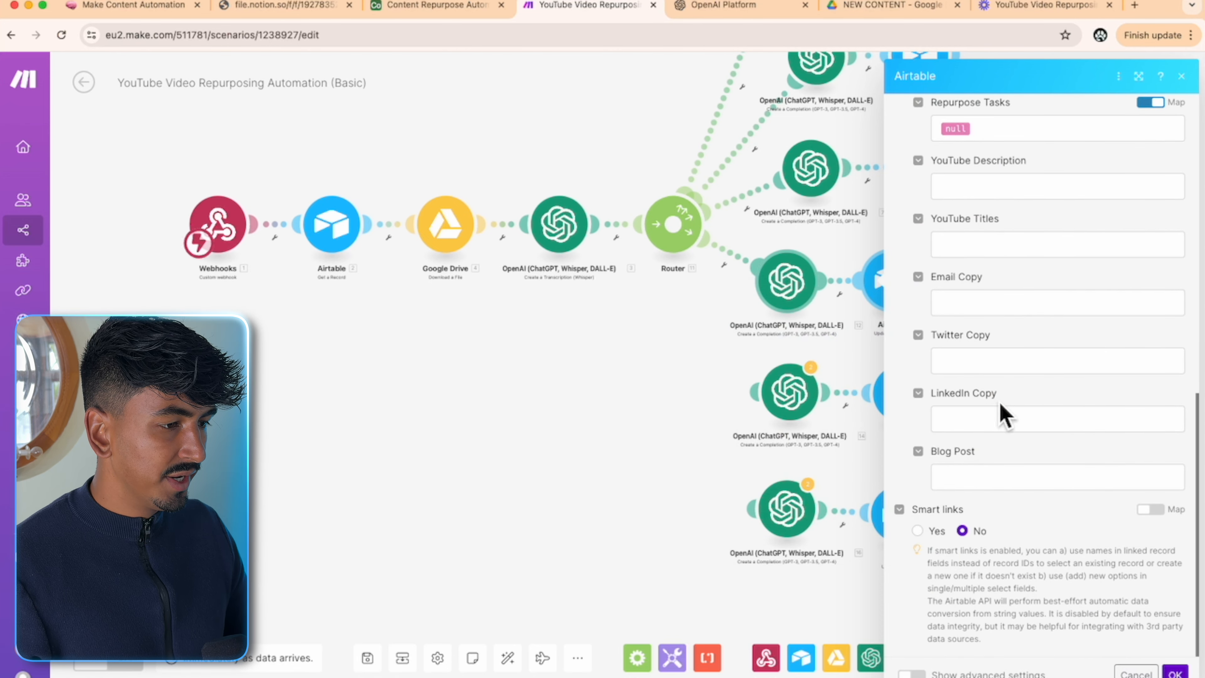
click(984, 419)
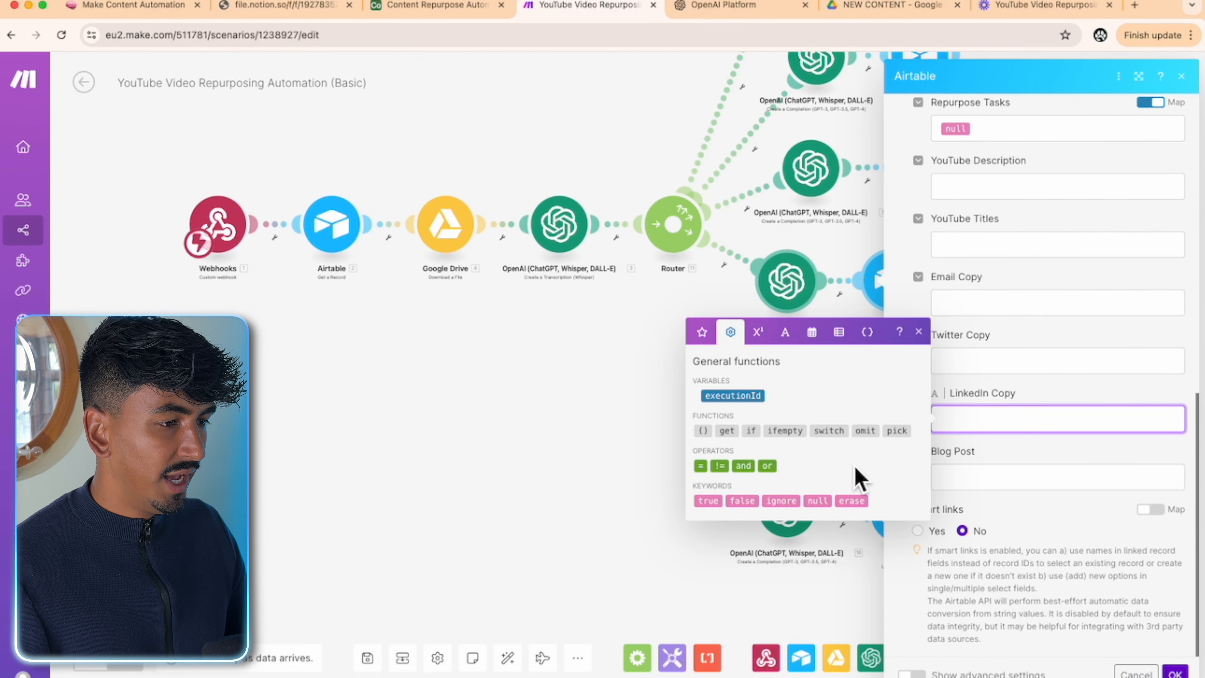
click(704, 333)
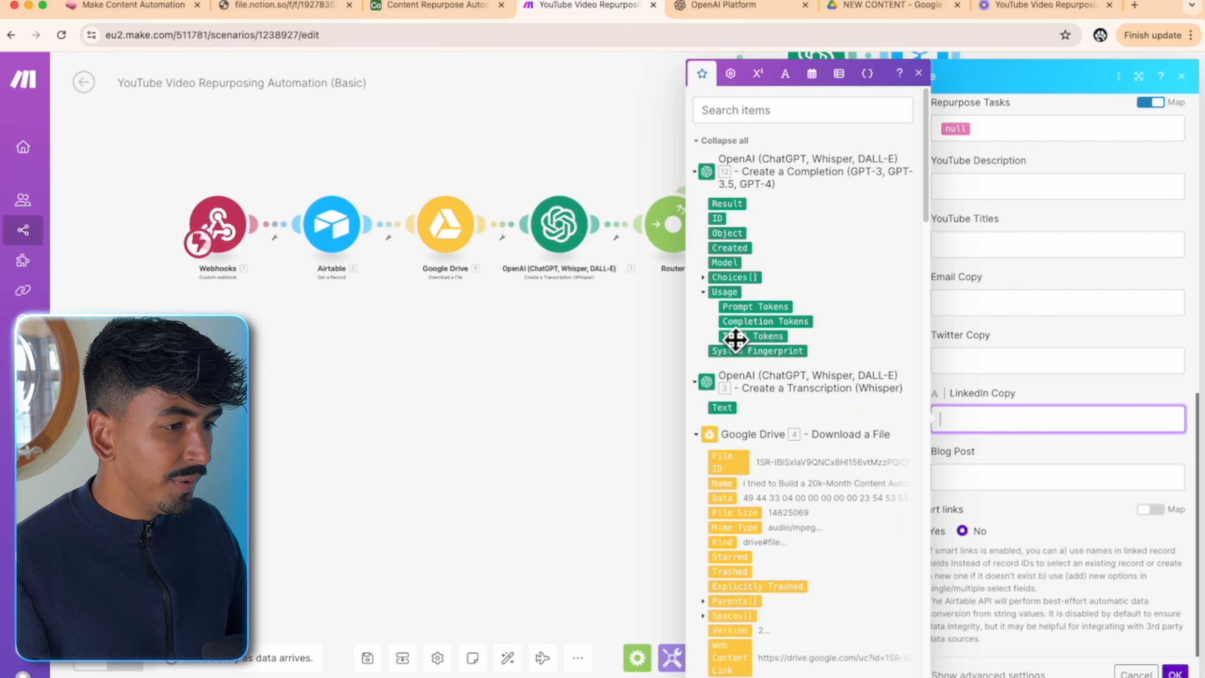
click(703, 278)
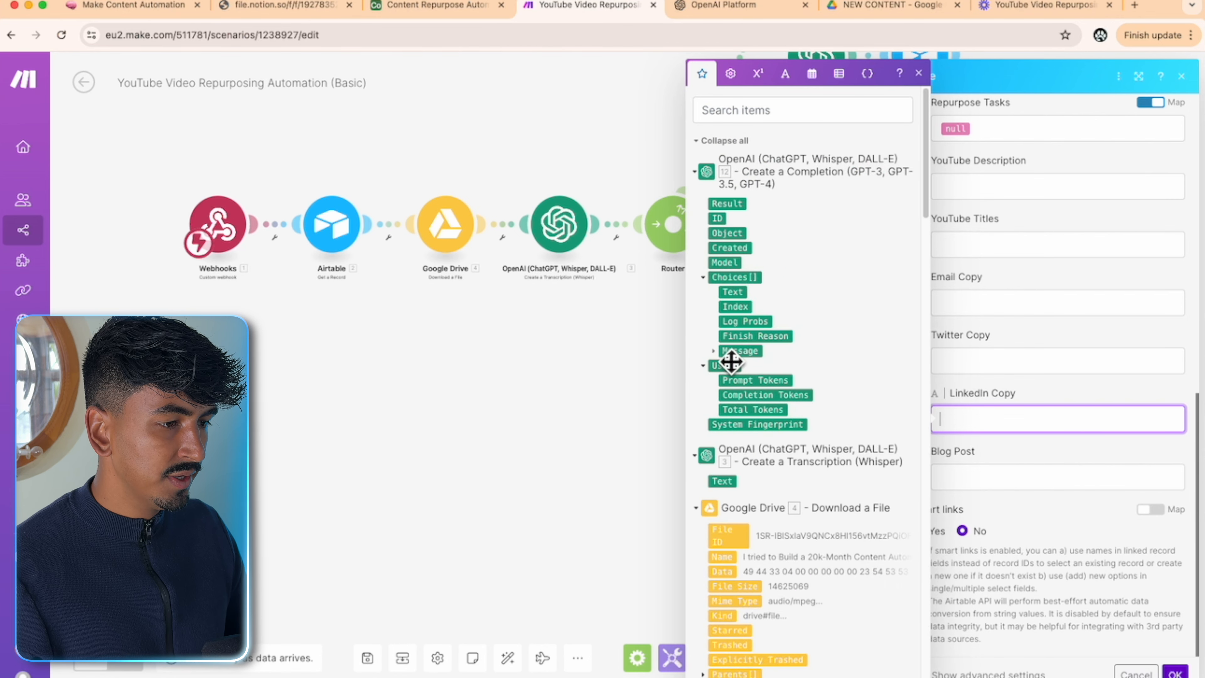
click(713, 352)
drag(771, 390, 1063, 413)
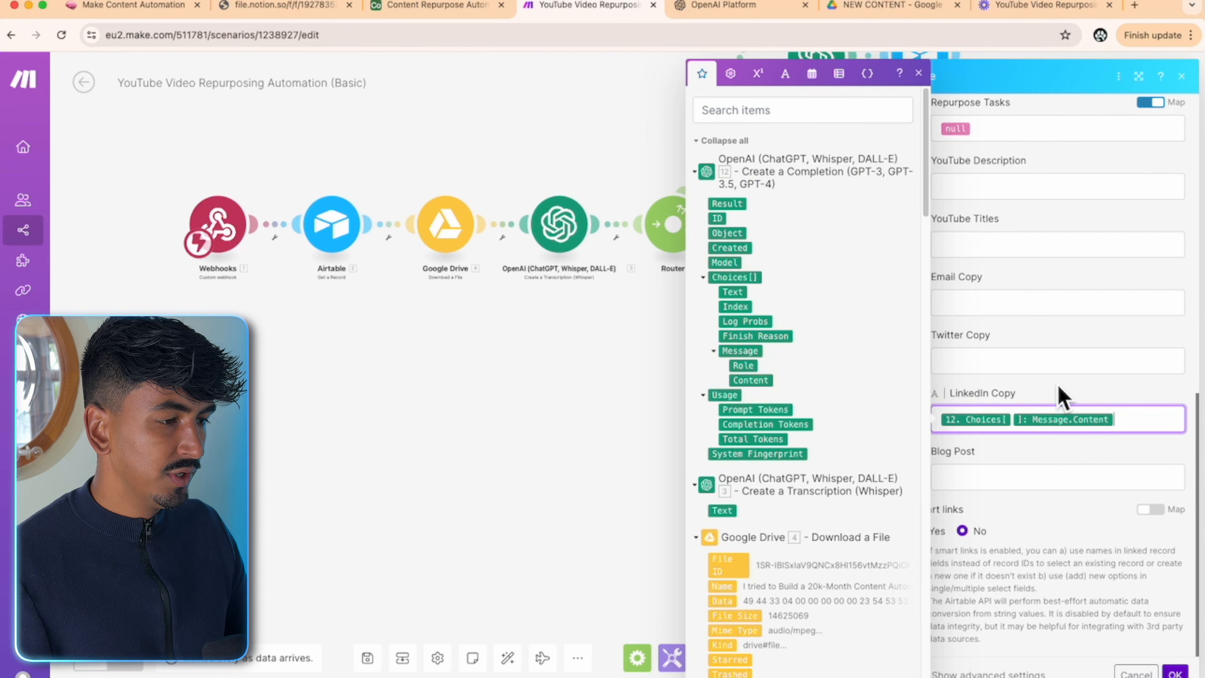
click(1048, 383)
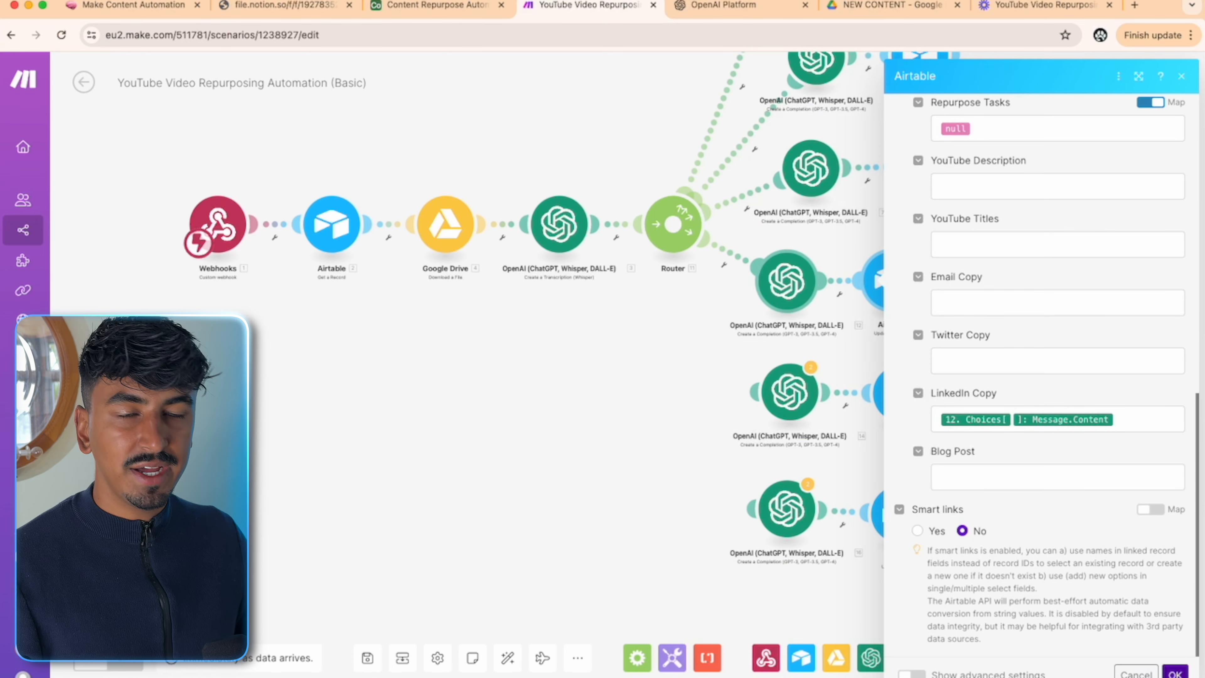
click(1175, 673)
- Connect the email OpenAI module to the Router and review its email prompt
drag(1053, 459, 1056, 418)
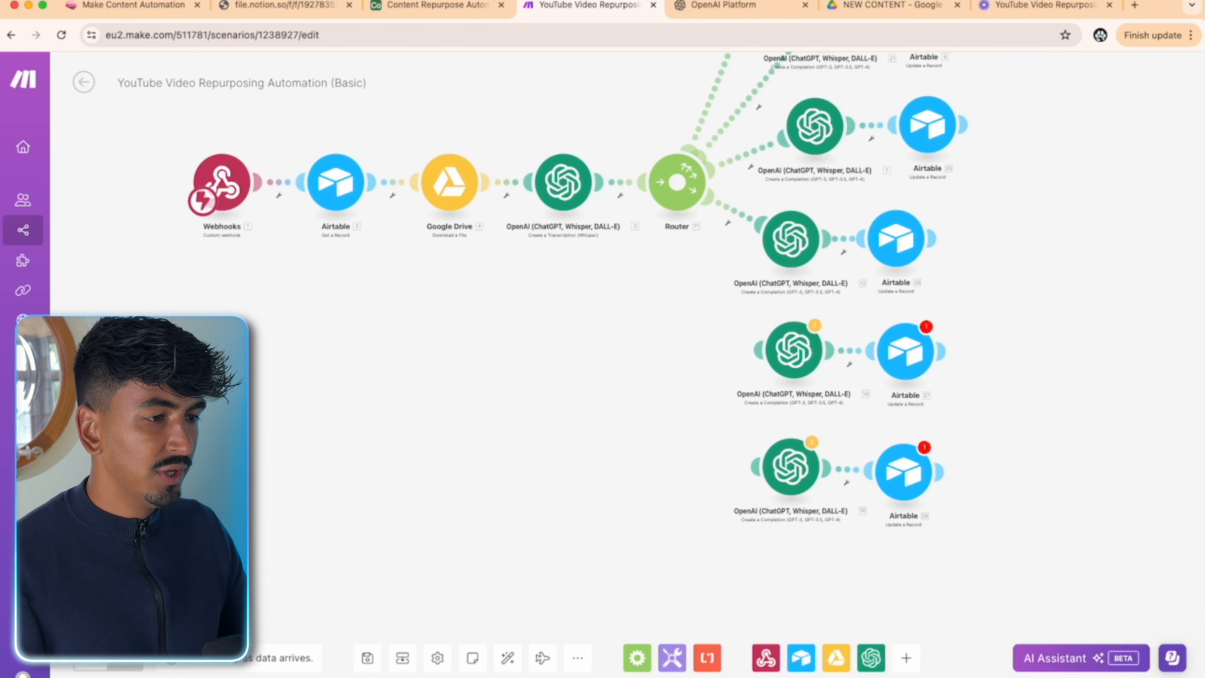
key(super+Tab)
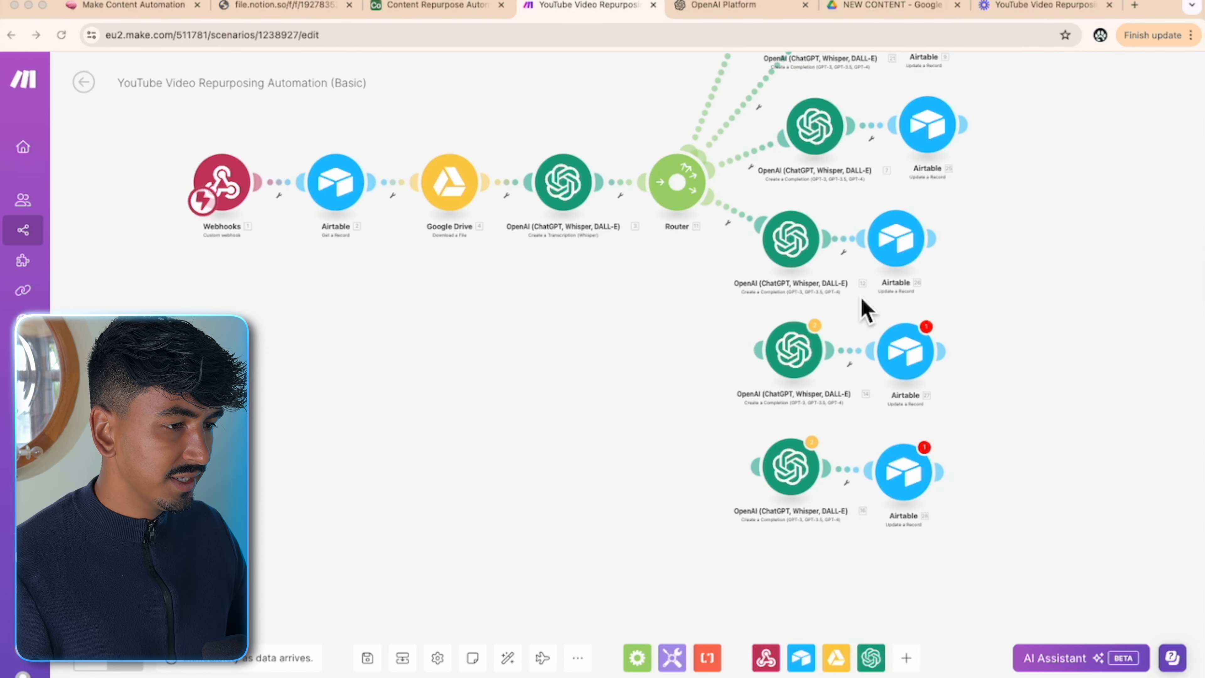
click(956, 303)
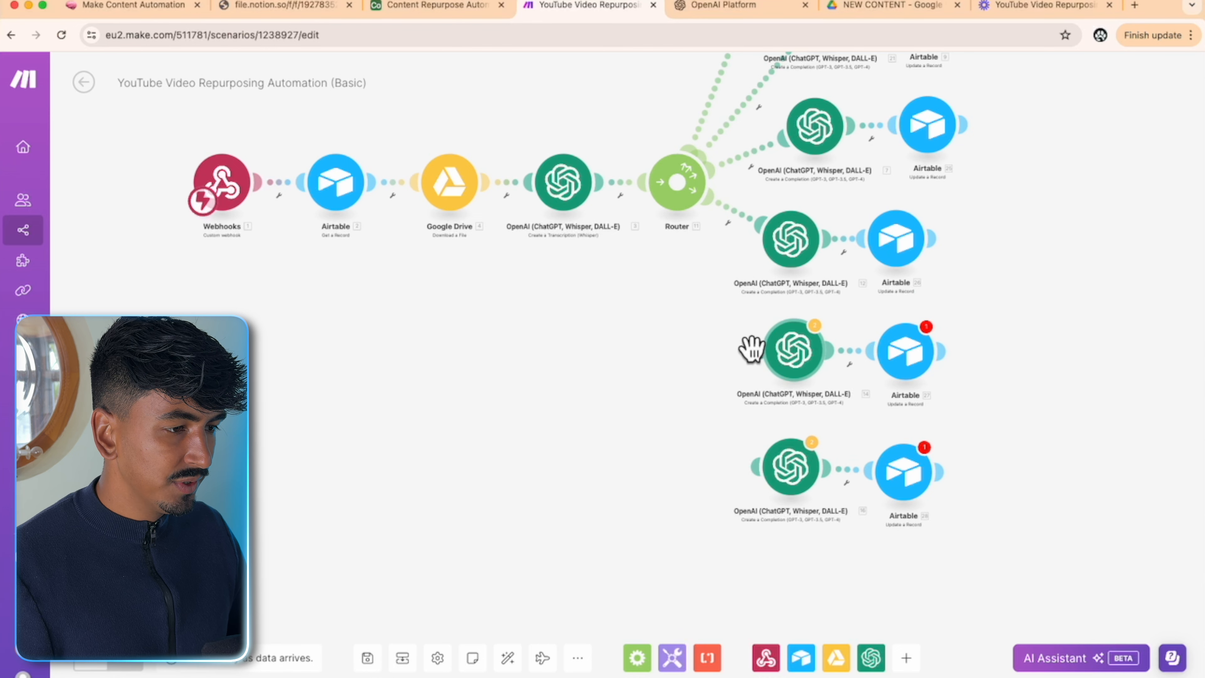
drag(755, 350, 689, 215)
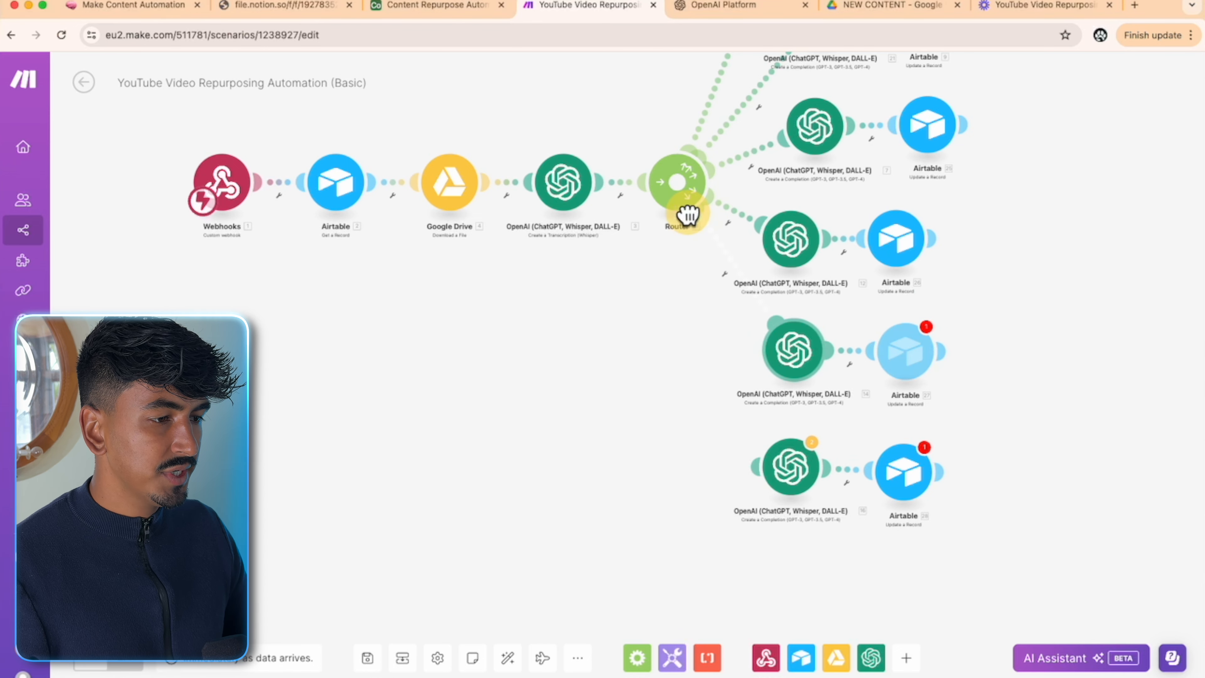
click(789, 352)
scroll(1015, 404, down, 2)
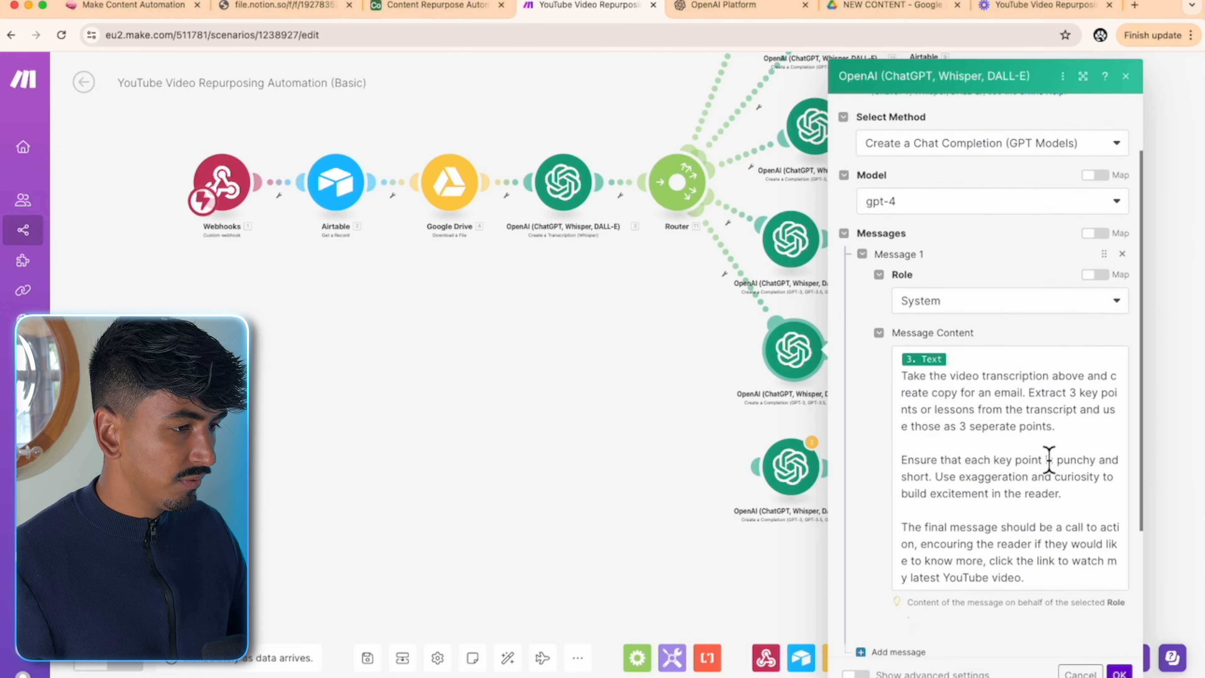
click(999, 396)
click(1166, 361)
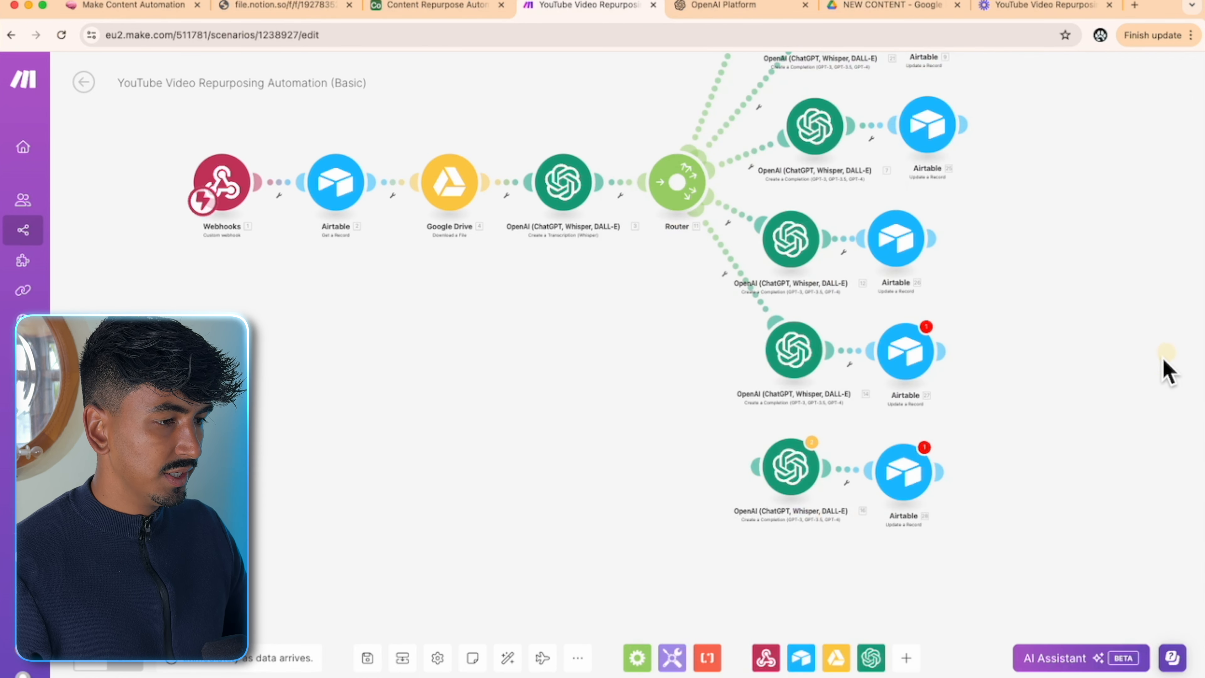
- In the email branch's Airtable update, use the Airtable OAuth connection and map the webhook recordId
click(923, 352)
click(760, 357)
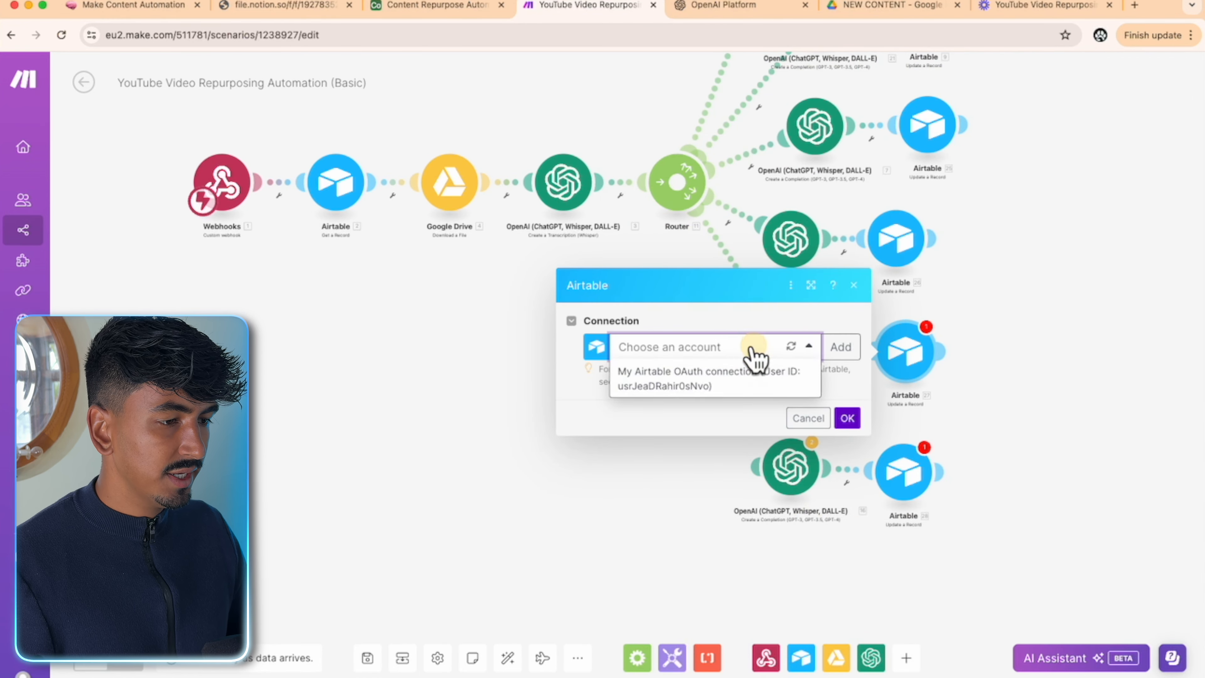
click(712, 380)
click(707, 345)
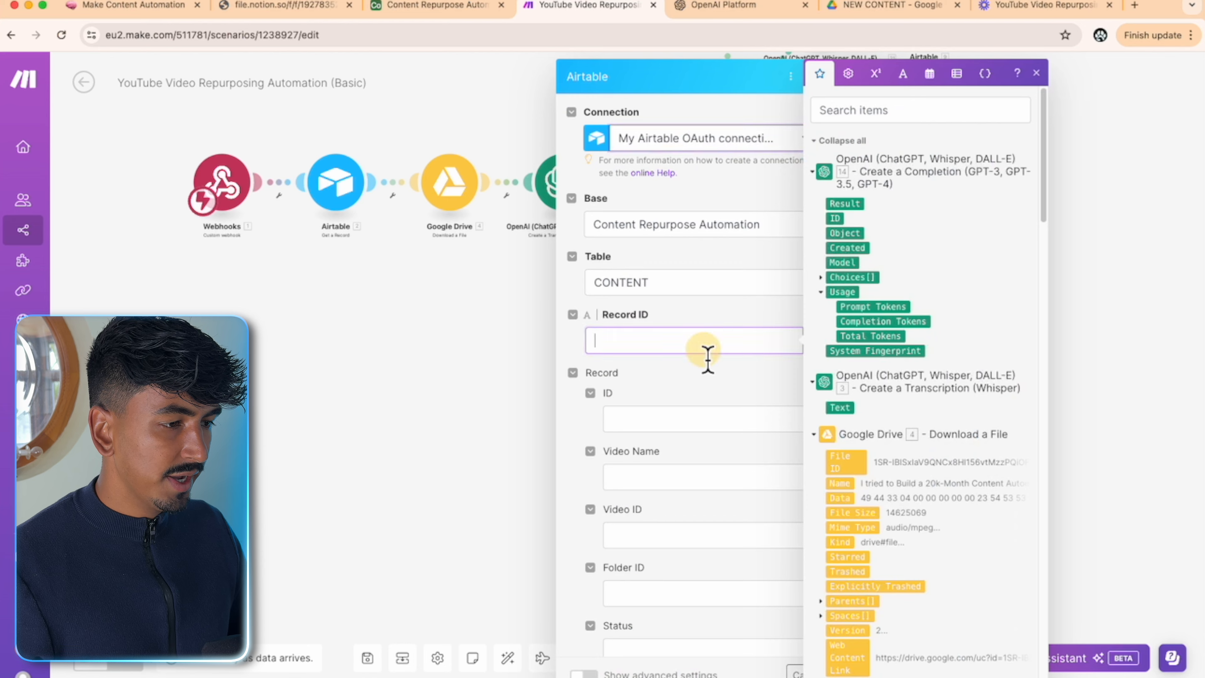
scroll(949, 475, down, 15)
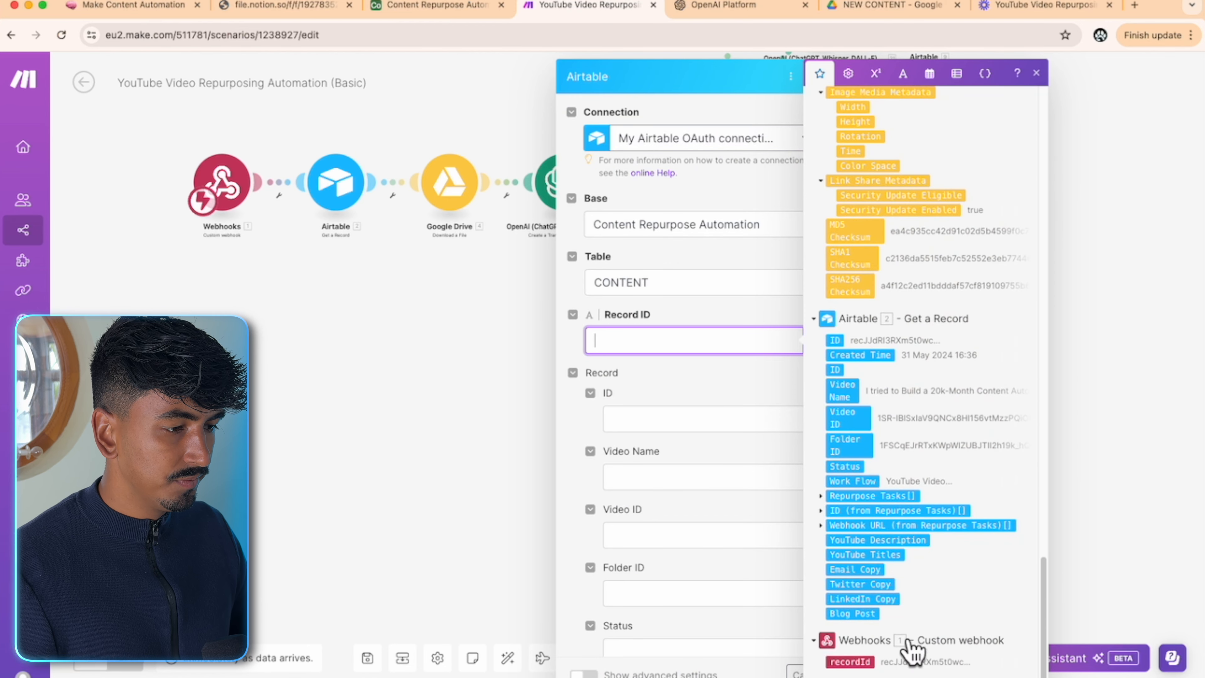
drag(860, 664, 693, 341)
- Set Status to Running and Work Flow to Email
scroll(740, 408, down, 8)
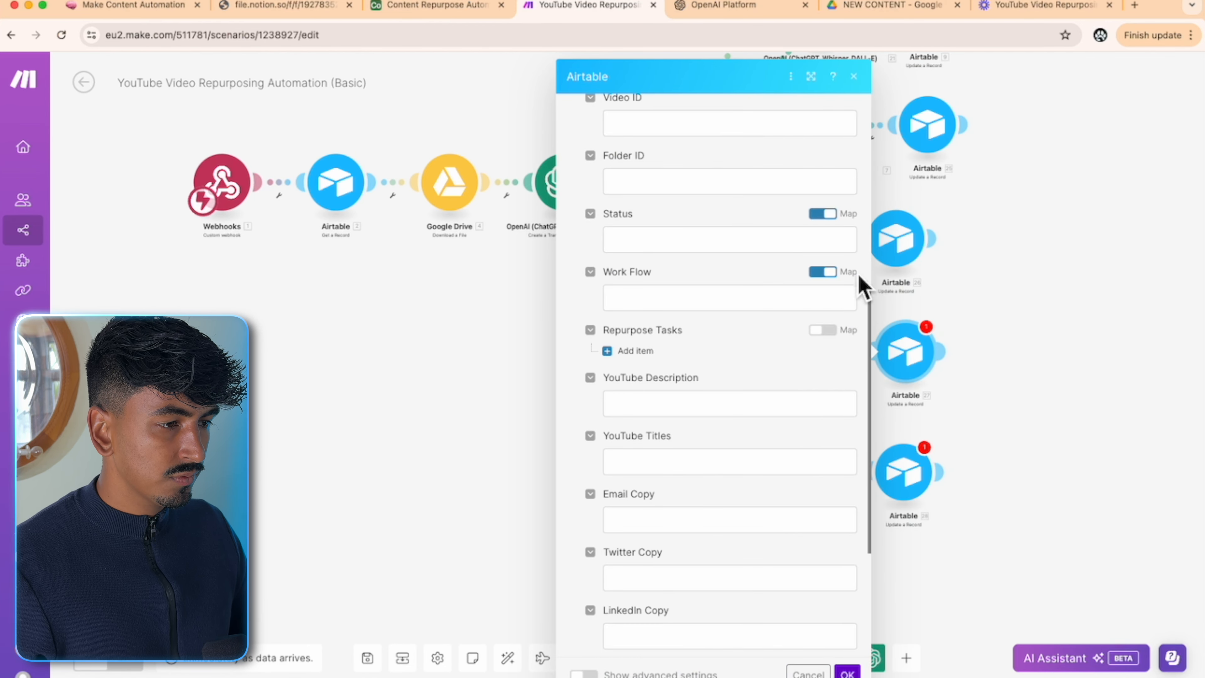
click(827, 215)
click(829, 242)
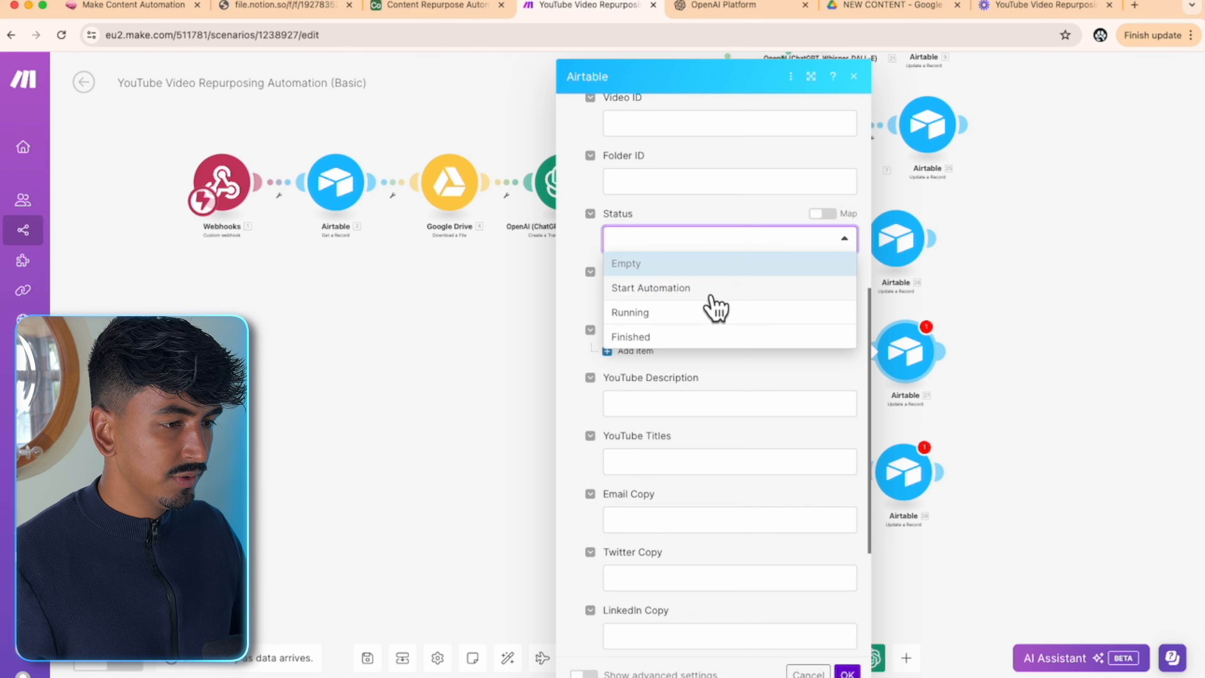
click(702, 312)
click(825, 271)
click(811, 297)
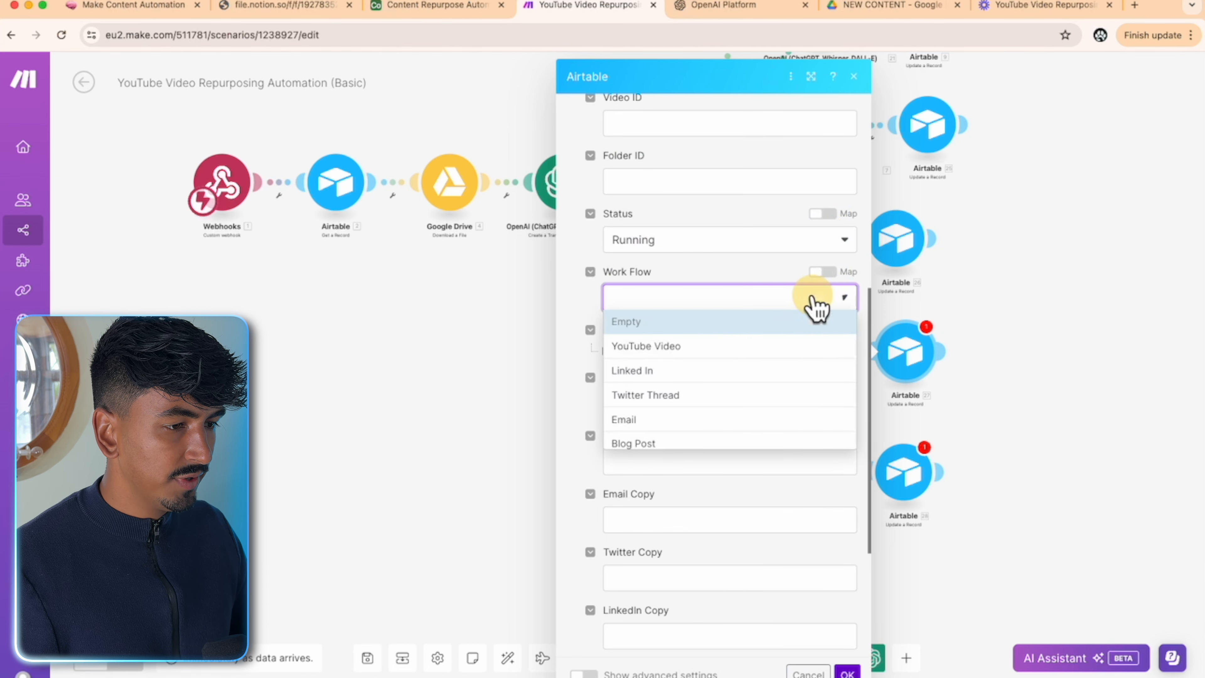
click(660, 421)
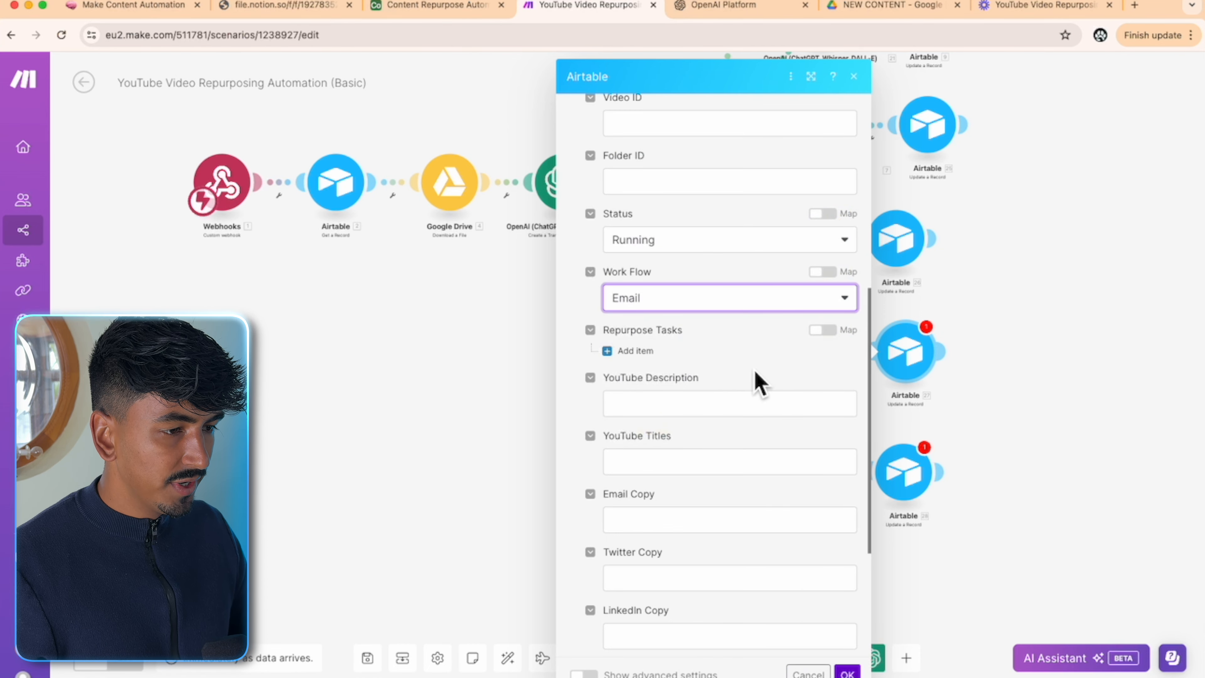
- Set Repurpose Tasks to null
scroll(755, 382, down, 3)
click(824, 229)
click(759, 259)
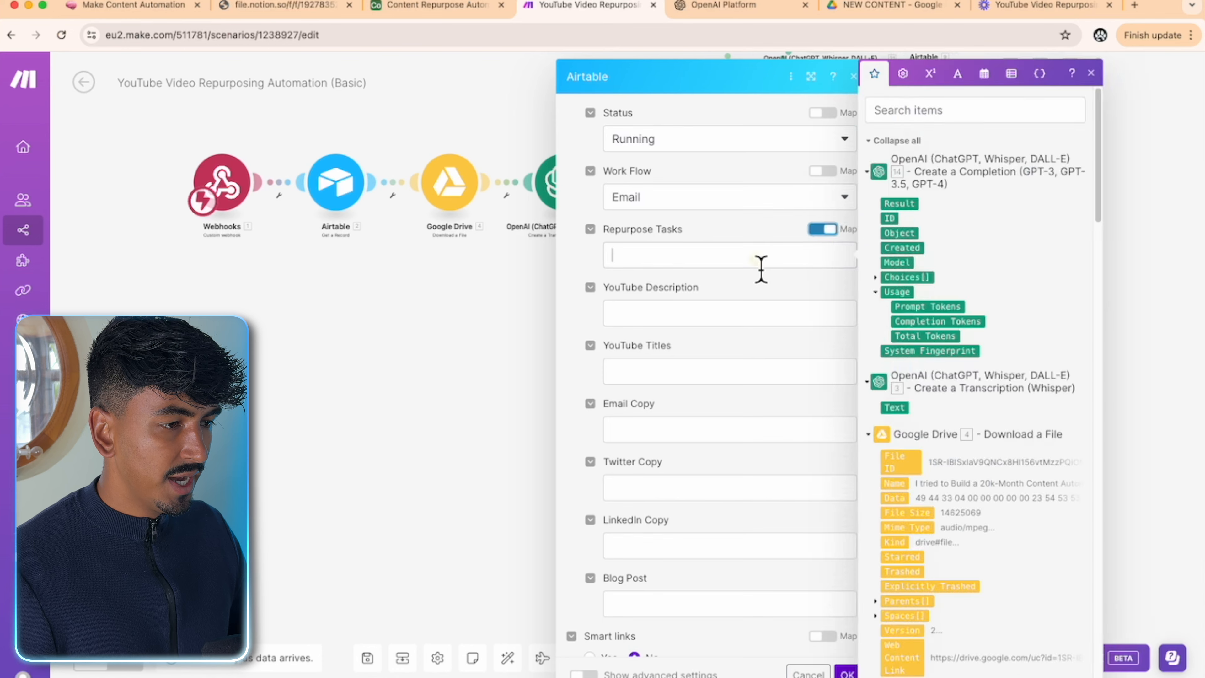
click(904, 75)
click(1001, 345)
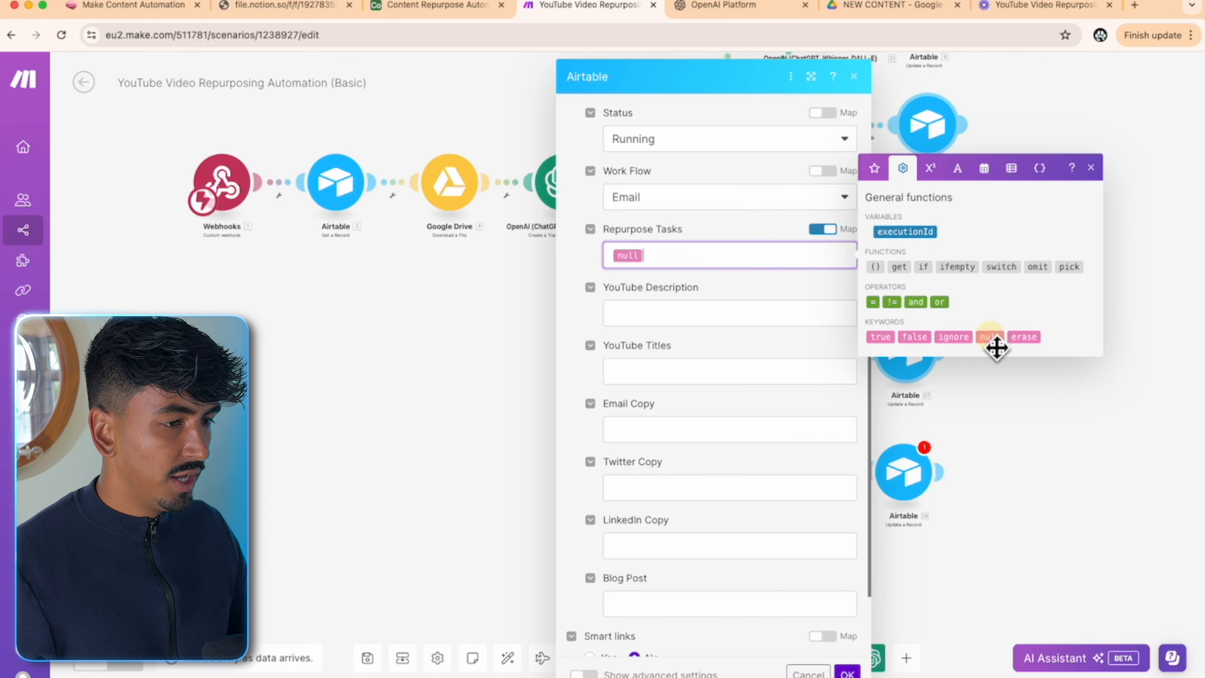
click(774, 285)
- Fill Email Copy with module 14's Choices Message.Content
scroll(790, 379, down, 3)
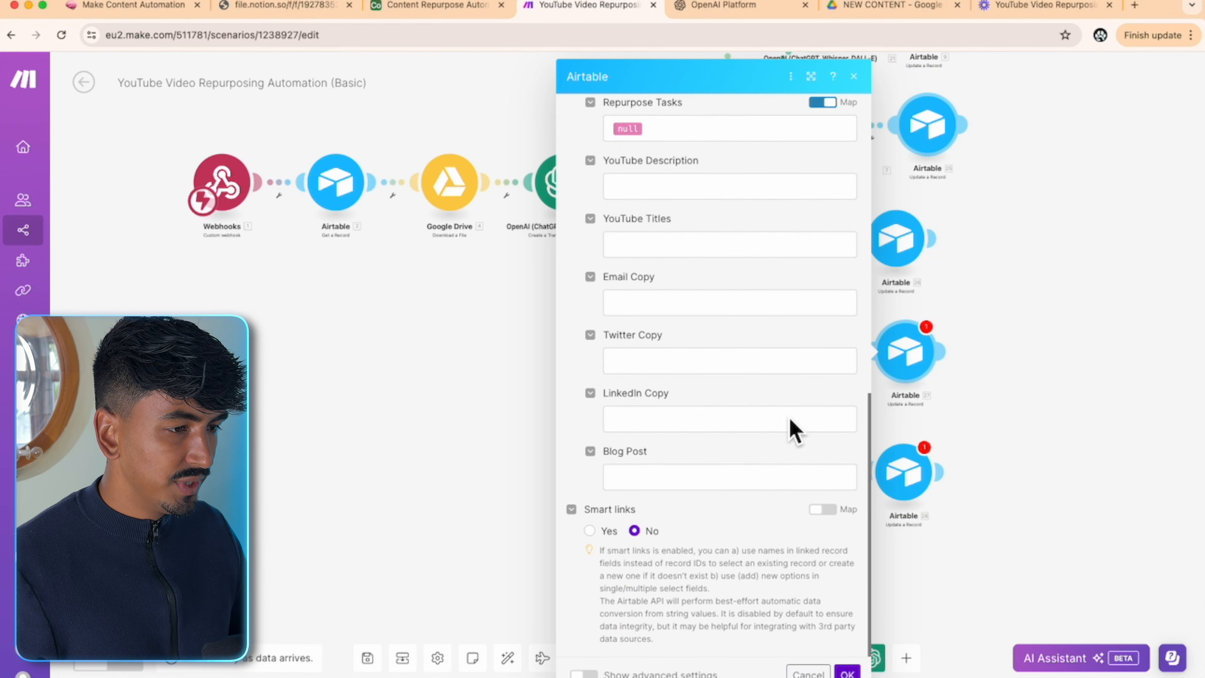
click(719, 302)
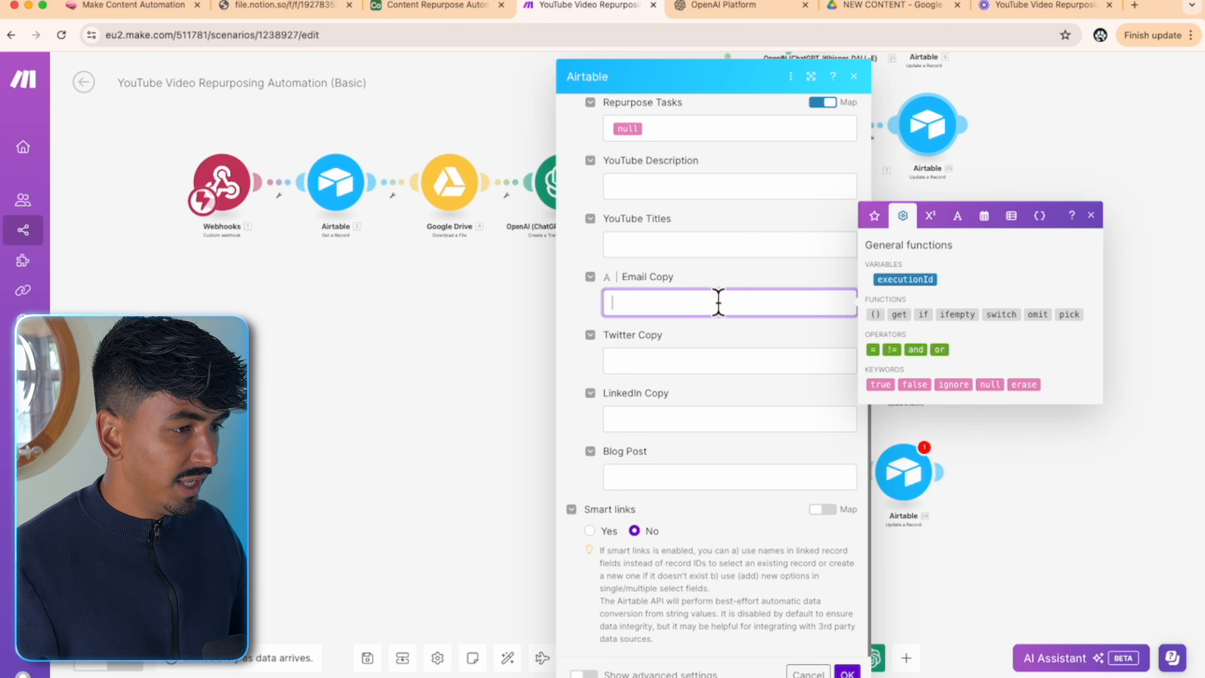
click(875, 216)
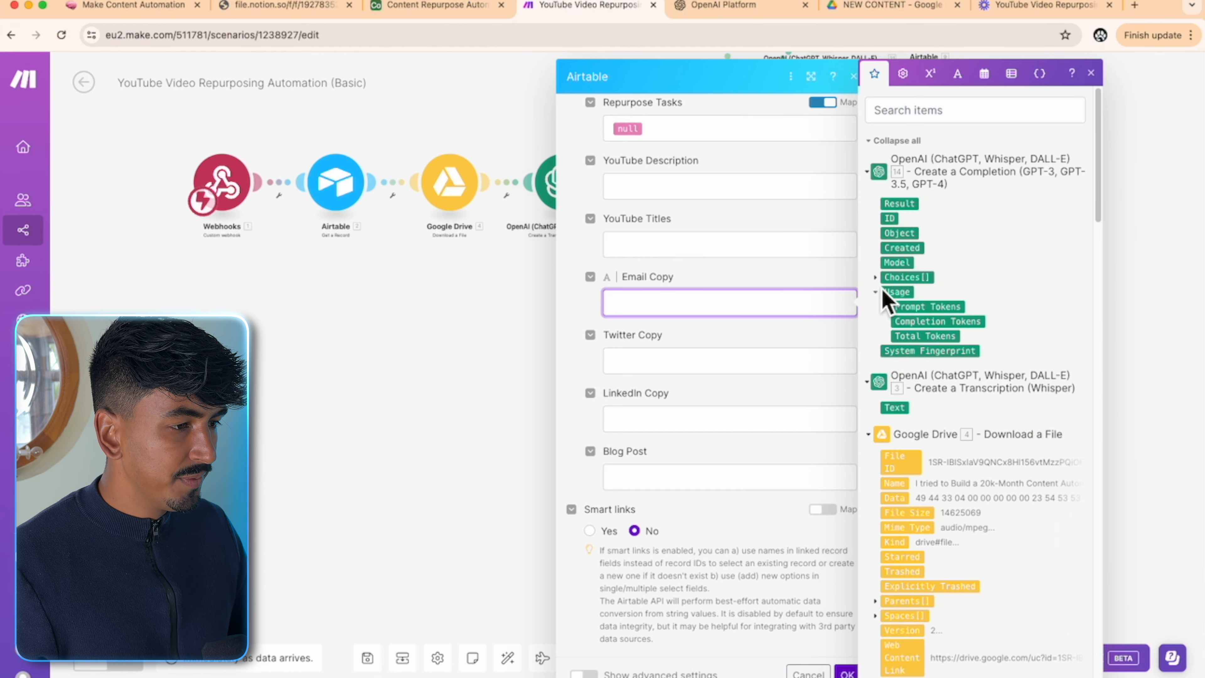
click(875, 277)
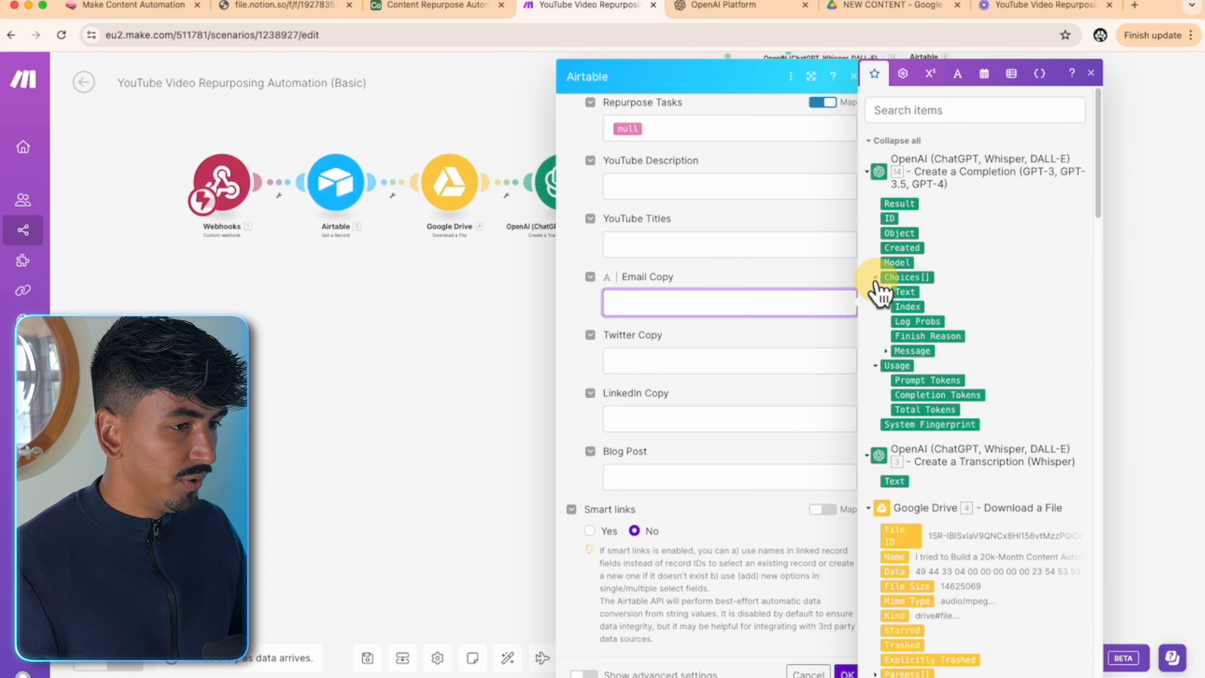
click(885, 351)
click(930, 382)
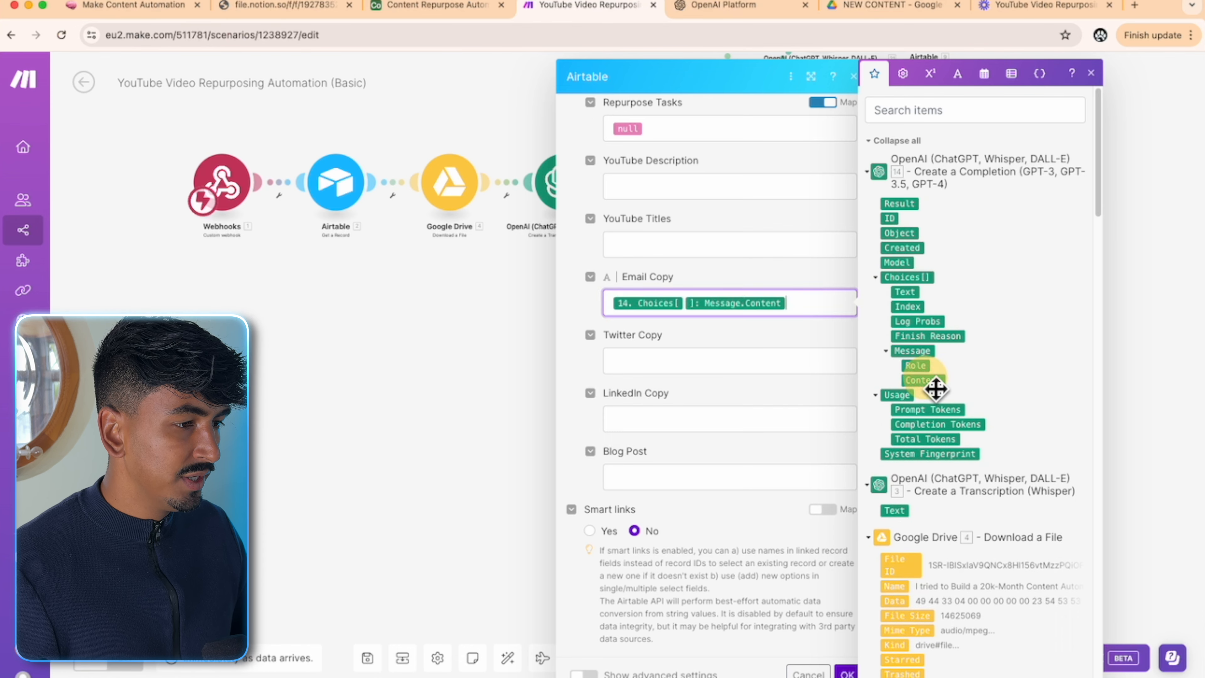
click(727, 338)
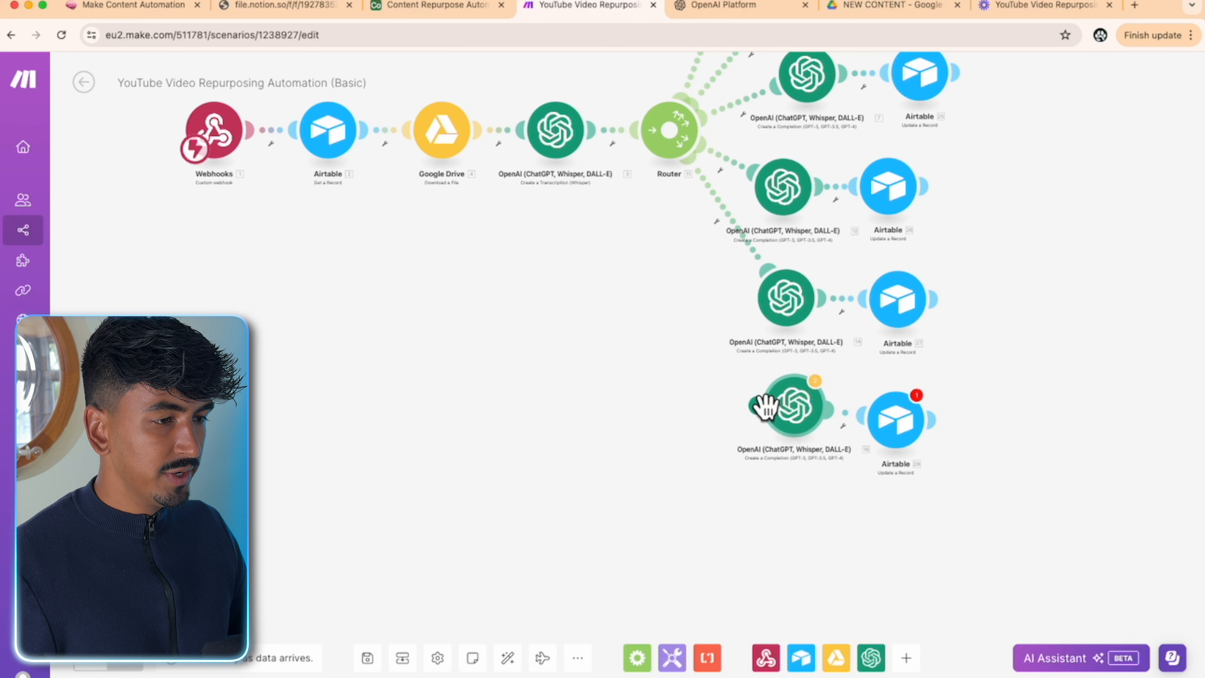
- Link the bottom OpenAI module to the Router, align its Airtable module, and review its blog-post prompt
drag(761, 406, 657, 169)
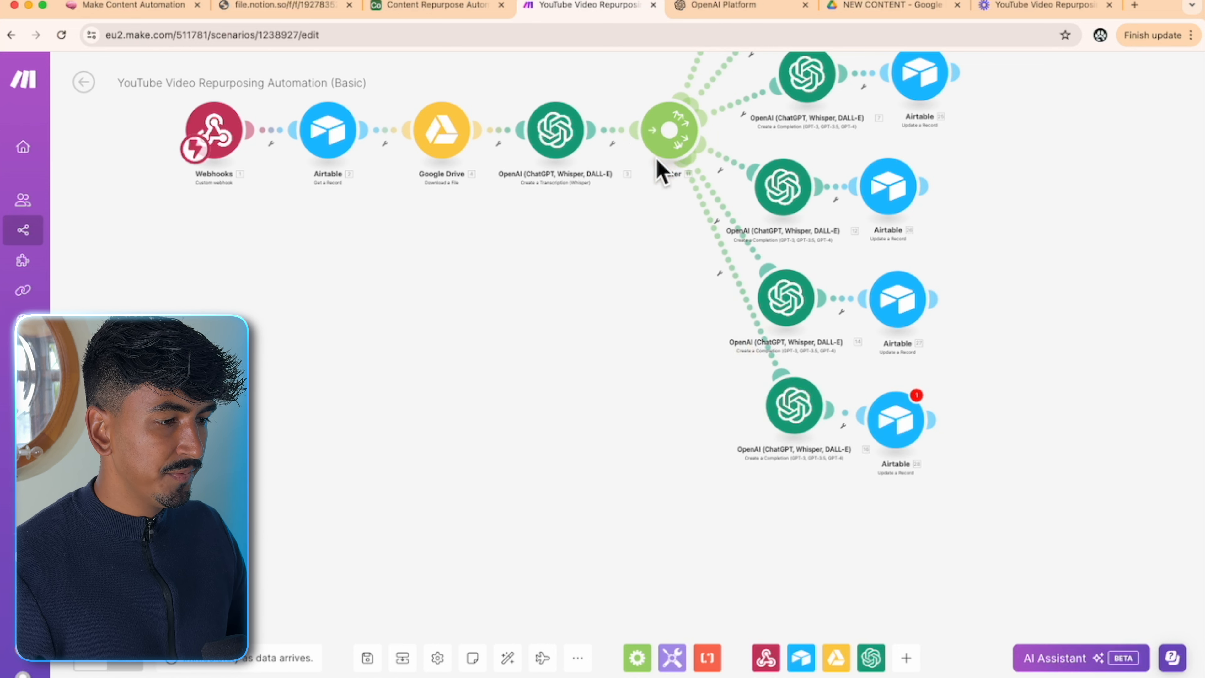
drag(909, 426, 916, 417)
click(803, 420)
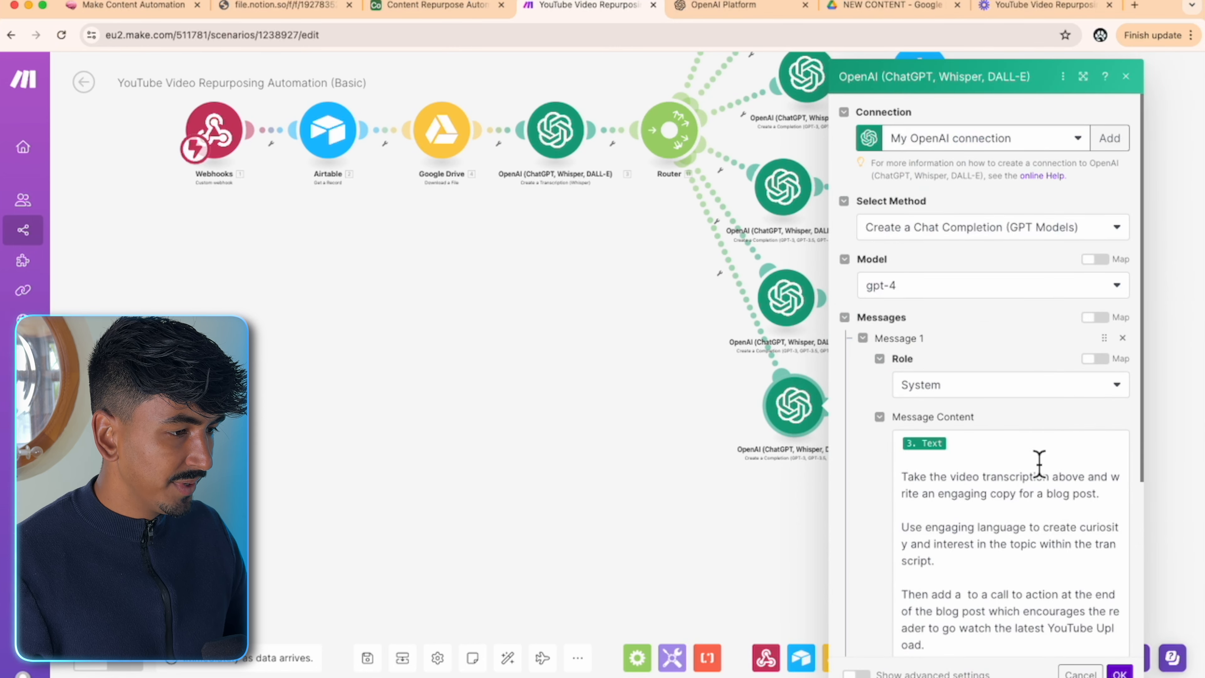
scroll(1039, 463, down, 1)
scroll(1039, 463, down, 2)
drag(903, 379, 996, 510)
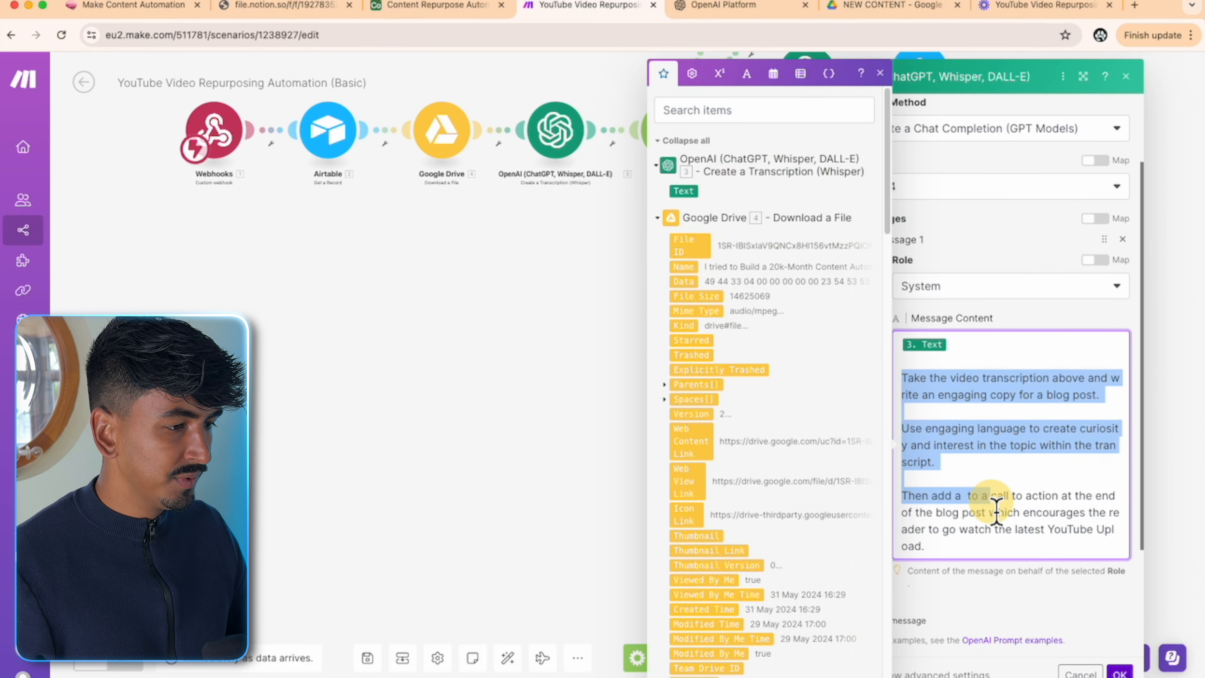
click(1015, 395)
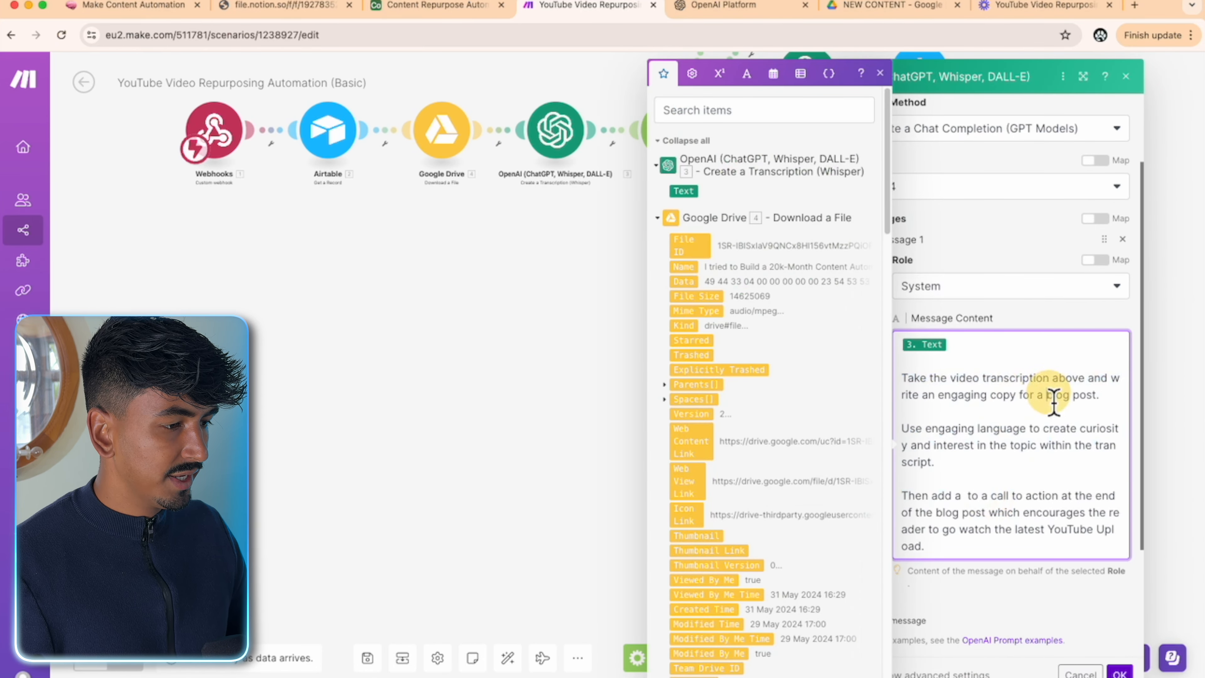
click(1113, 667)
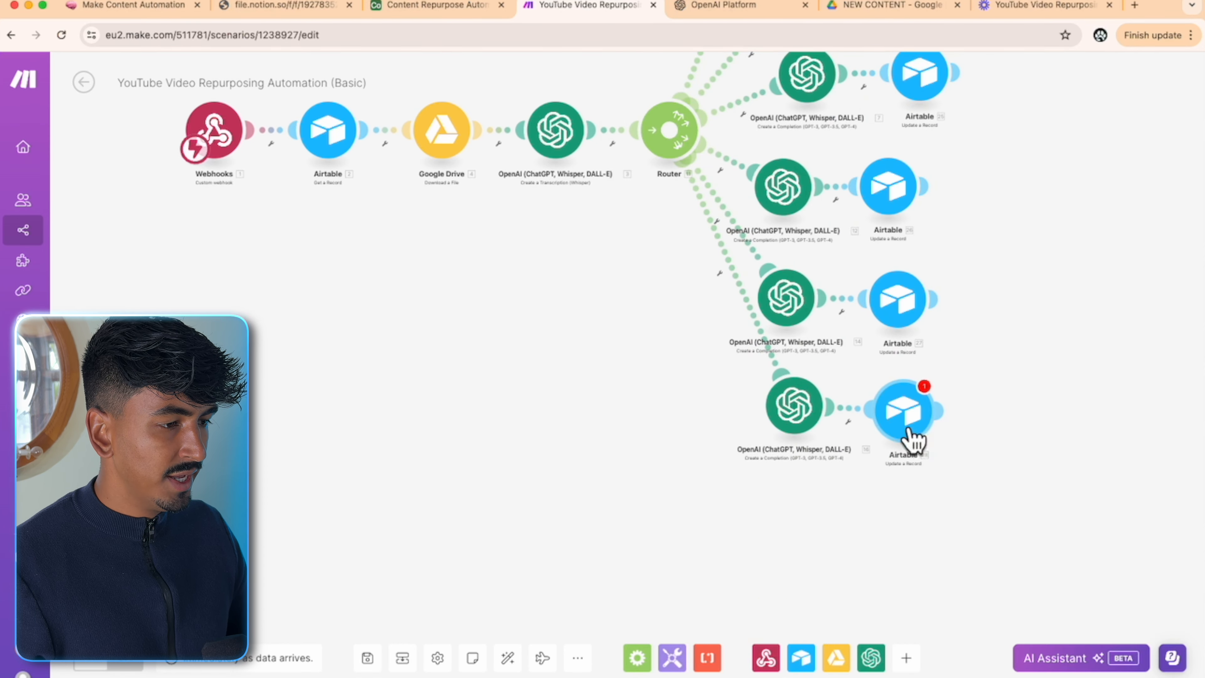
- Use the Airtable OAuth connection and map the webhook's recordId into Record ID
click(912, 436)
click(989, 418)
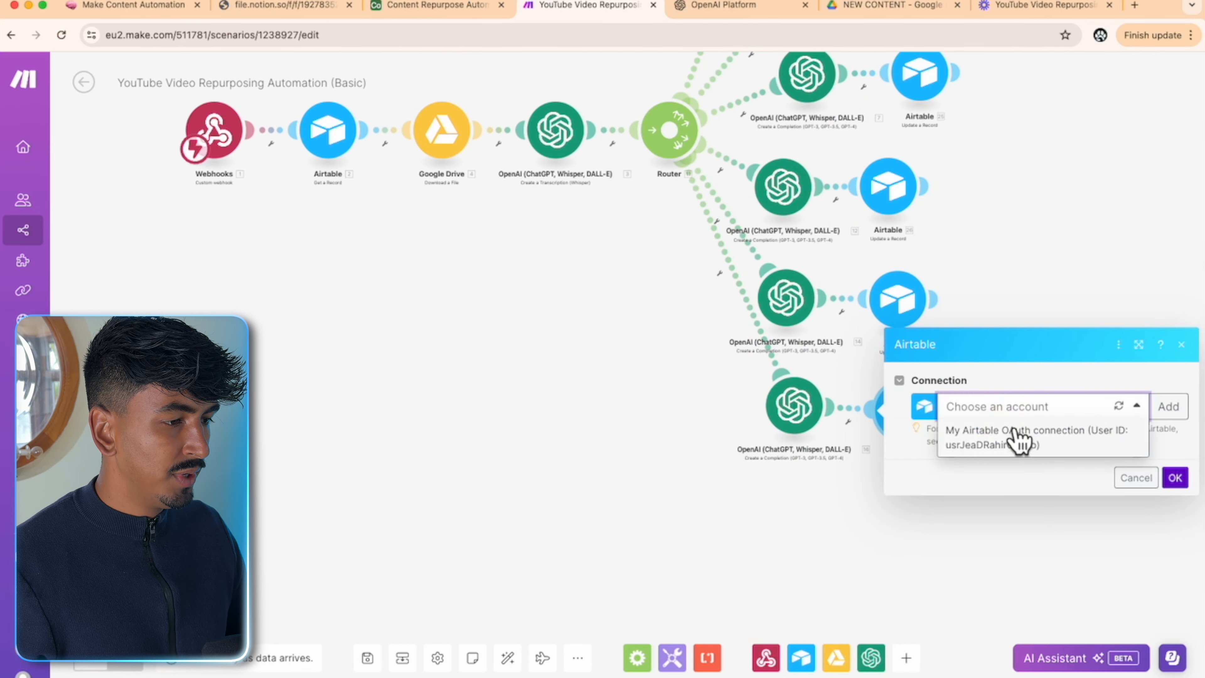
click(1016, 434)
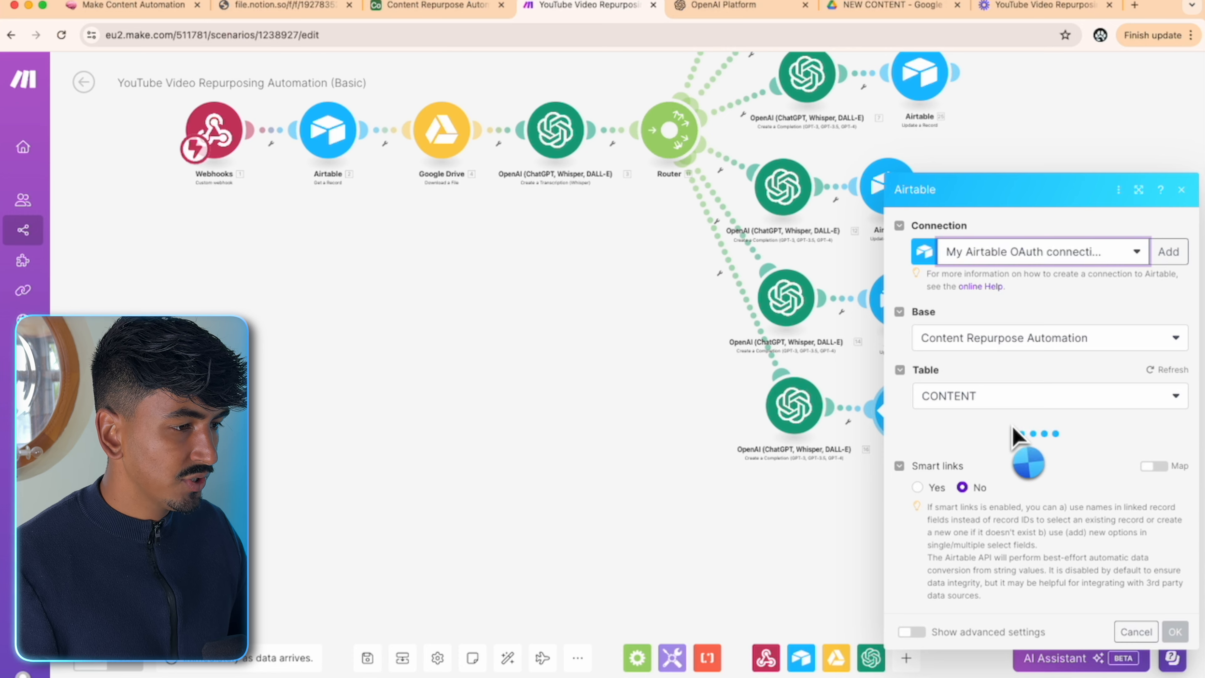
scroll(1014, 427, down, 2)
scroll(1014, 427, down, 1)
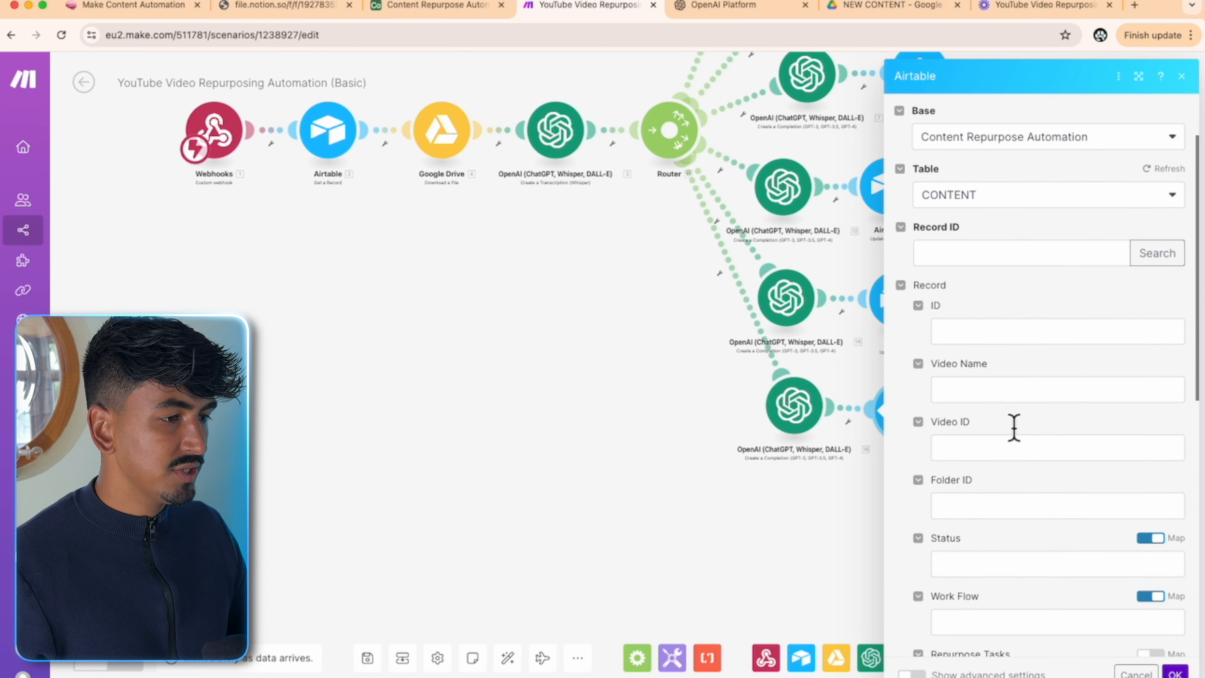
click(1036, 257)
scroll(802, 423, down, 10)
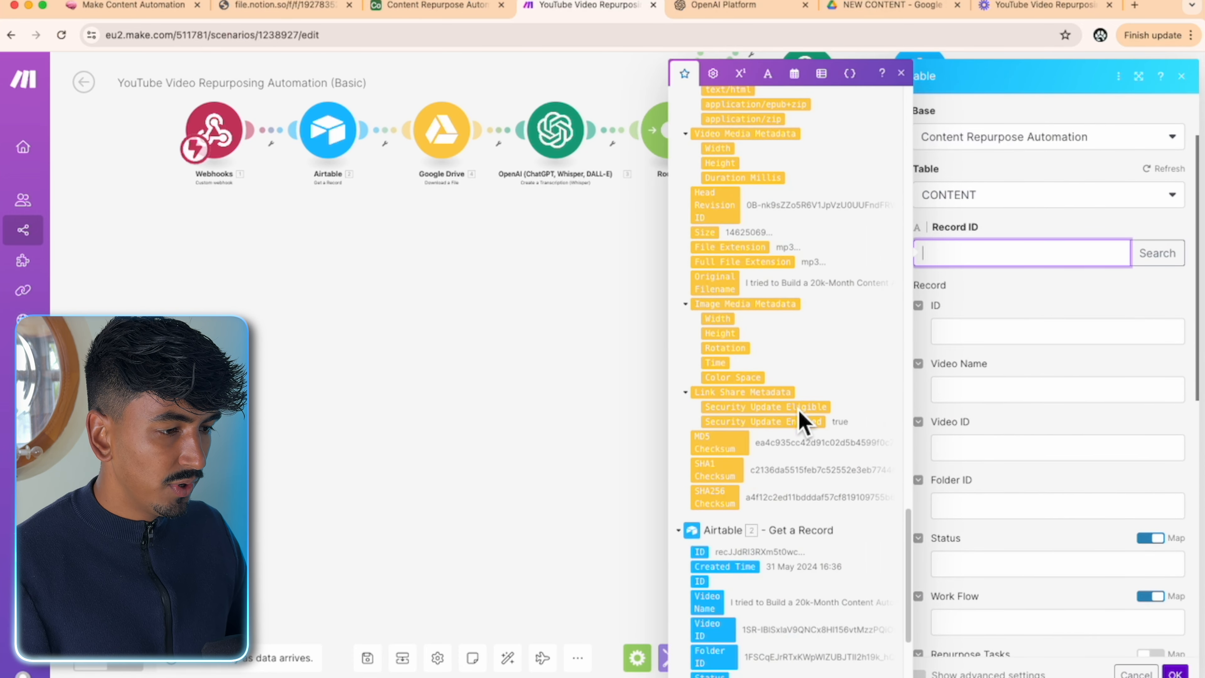
click(714, 662)
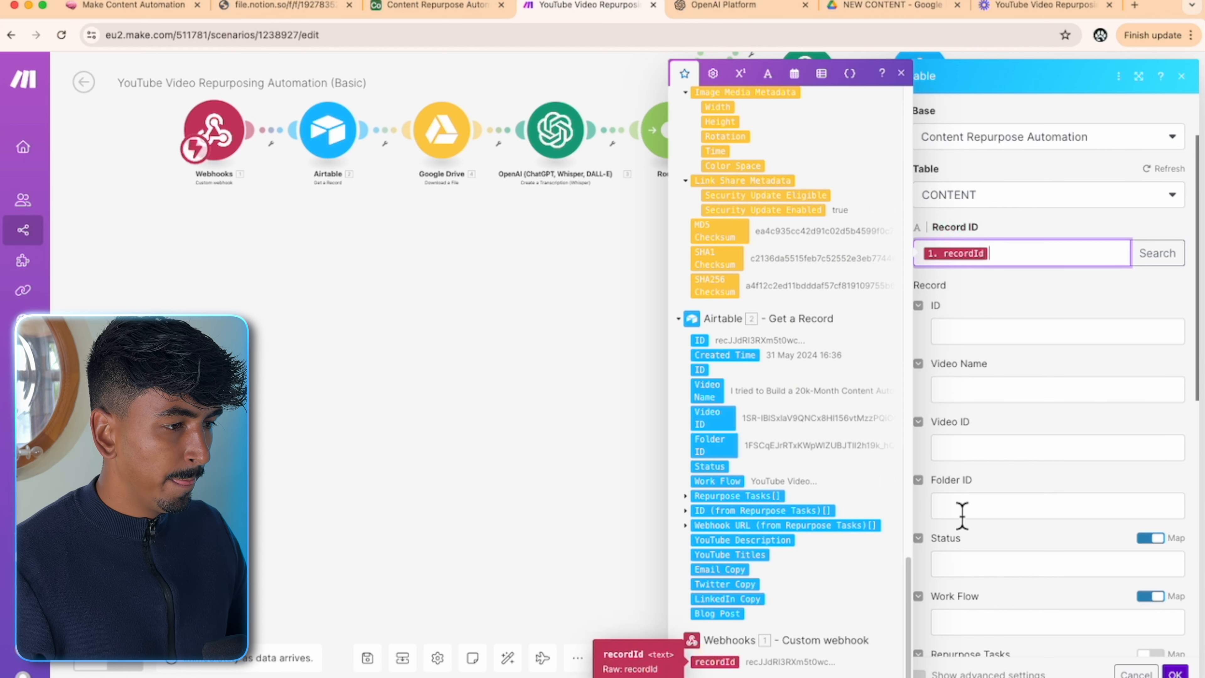
click(1017, 316)
- Set Status to Finished and Work Flow to the fixed choice Blog Post
scroll(1020, 388, down, 5)
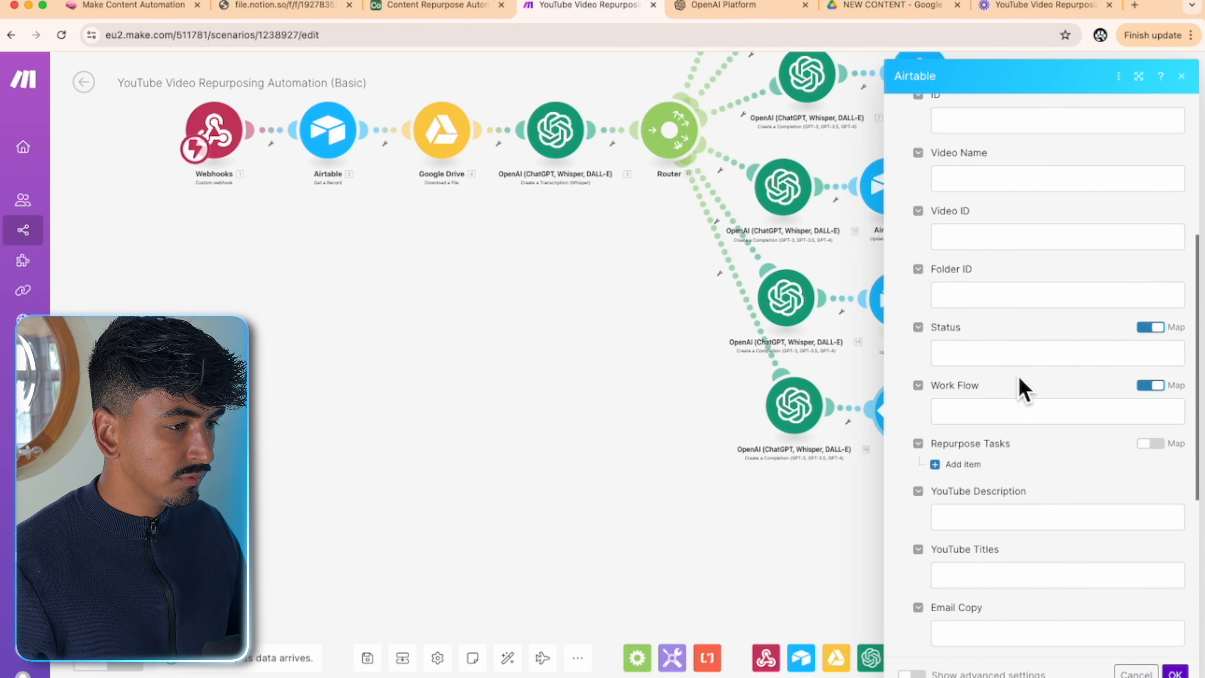
click(1149, 354)
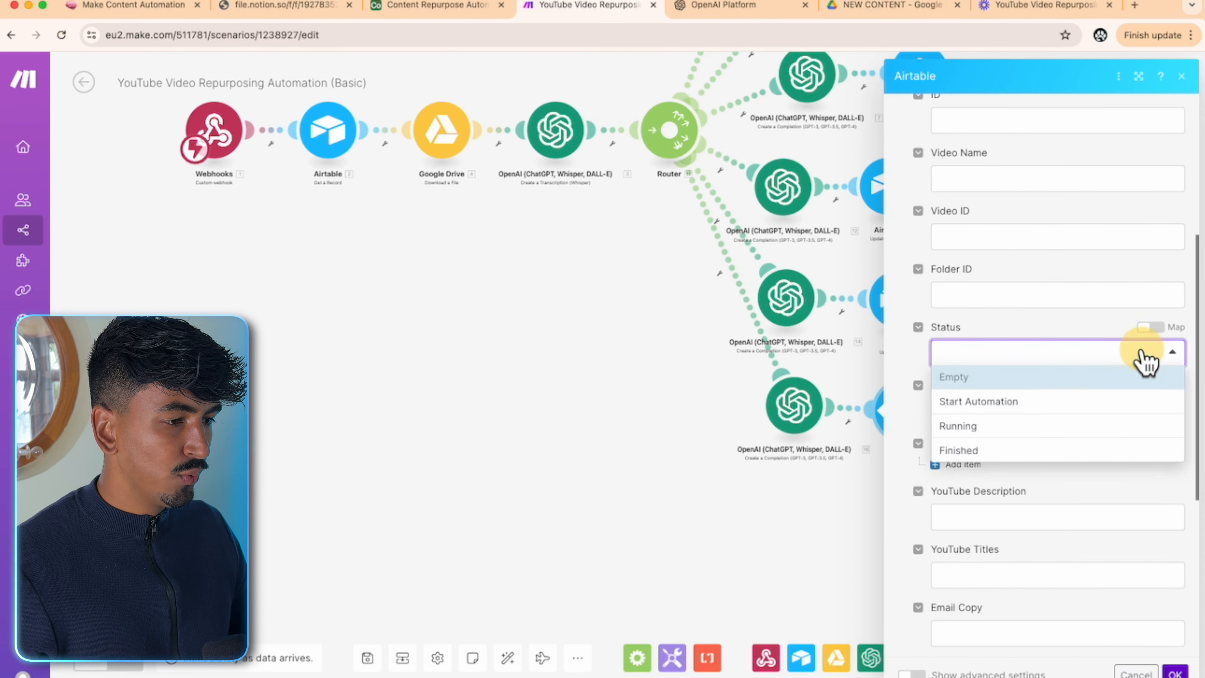
click(961, 454)
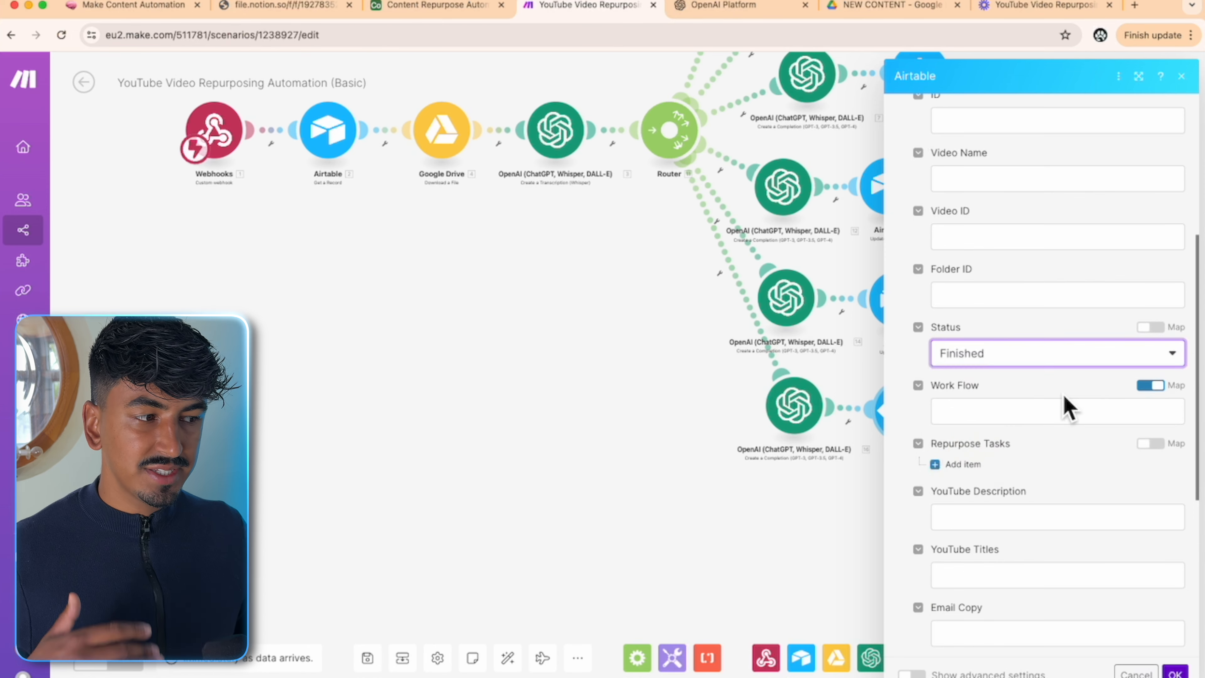
scroll(1068, 404, down, 2)
click(1118, 328)
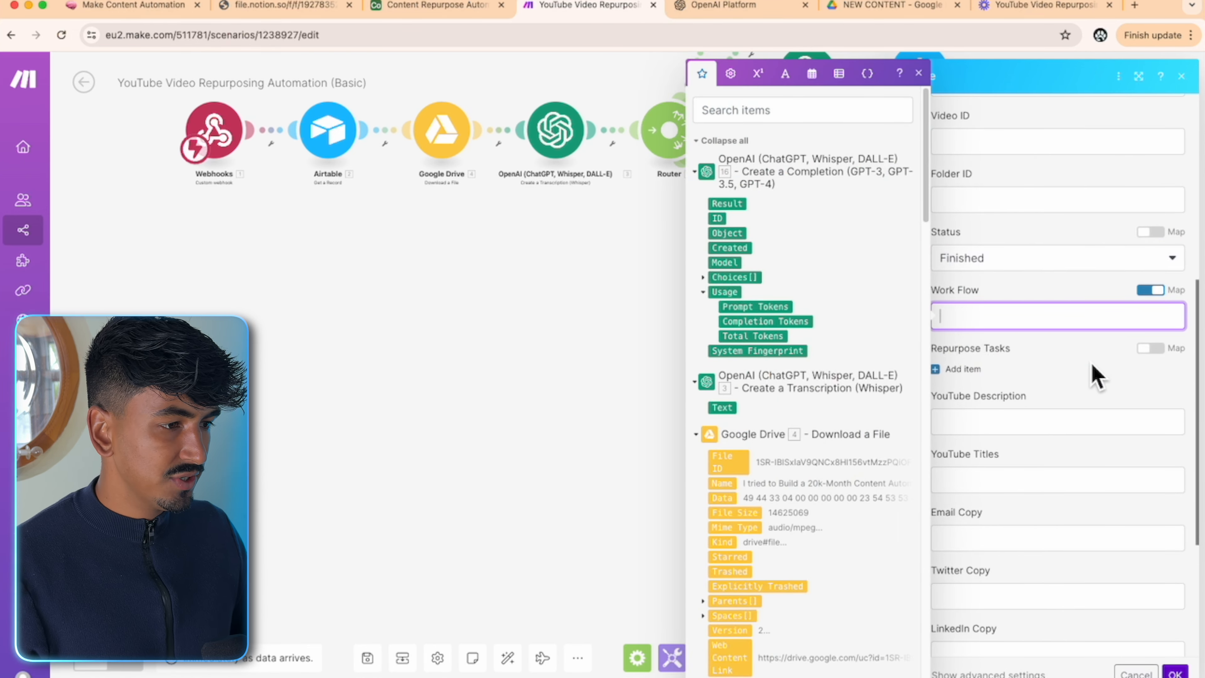
click(1150, 290)
click(1146, 316)
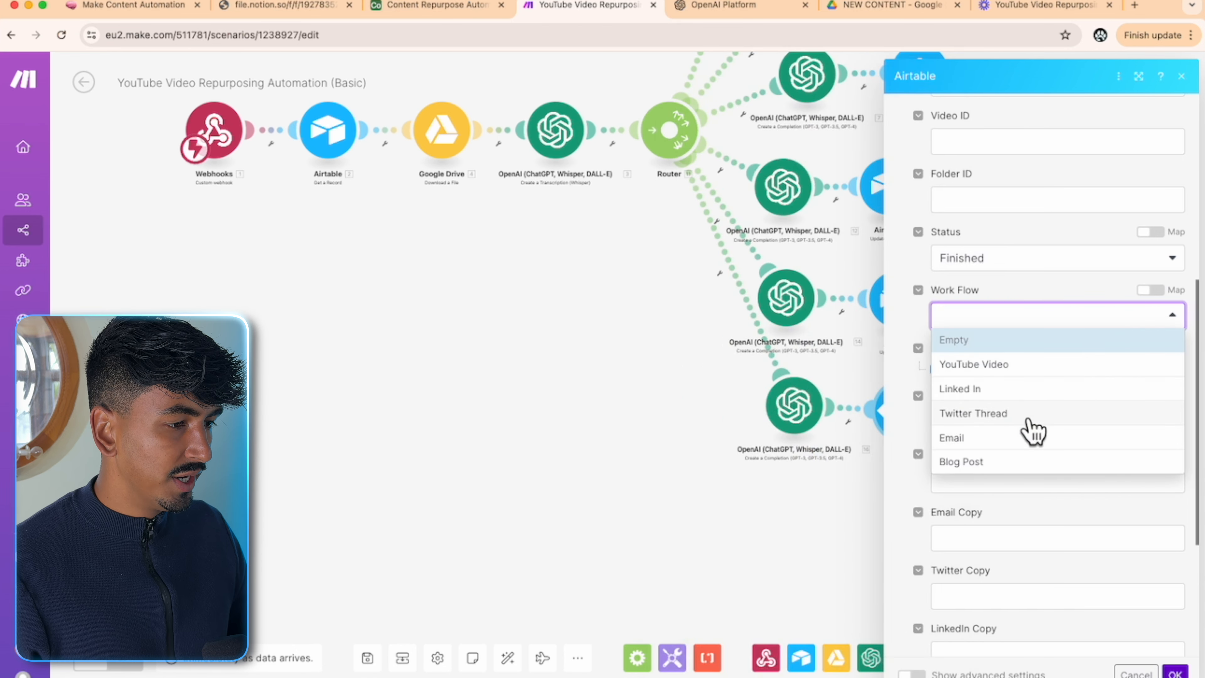
click(1014, 460)
- Insert the null keyword into the Repurpose Tasks field
scroll(1042, 394, down, 1)
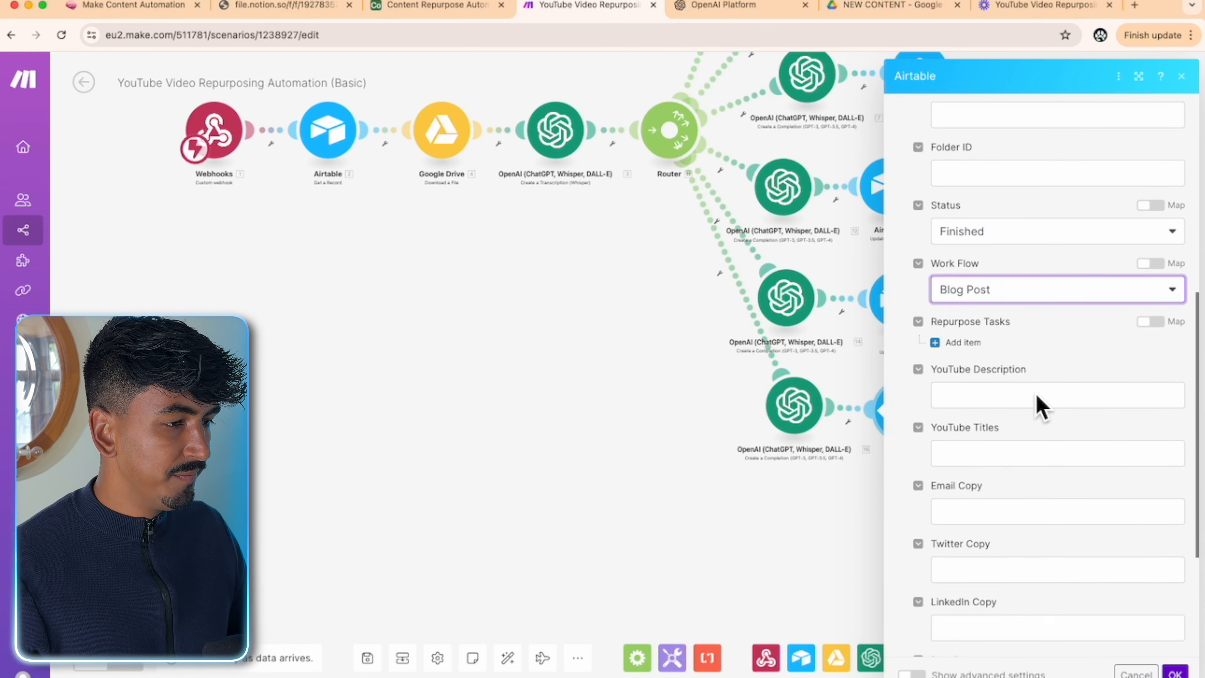
click(1151, 321)
click(1092, 351)
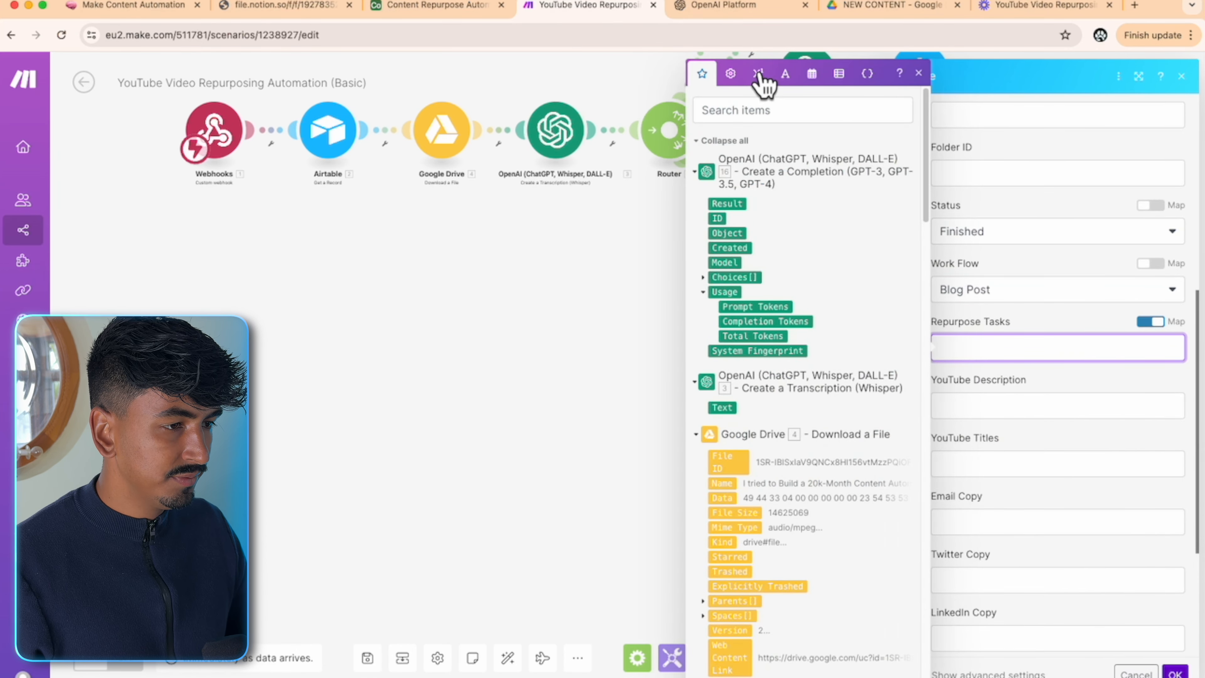
click(731, 74)
click(826, 430)
click(1093, 381)
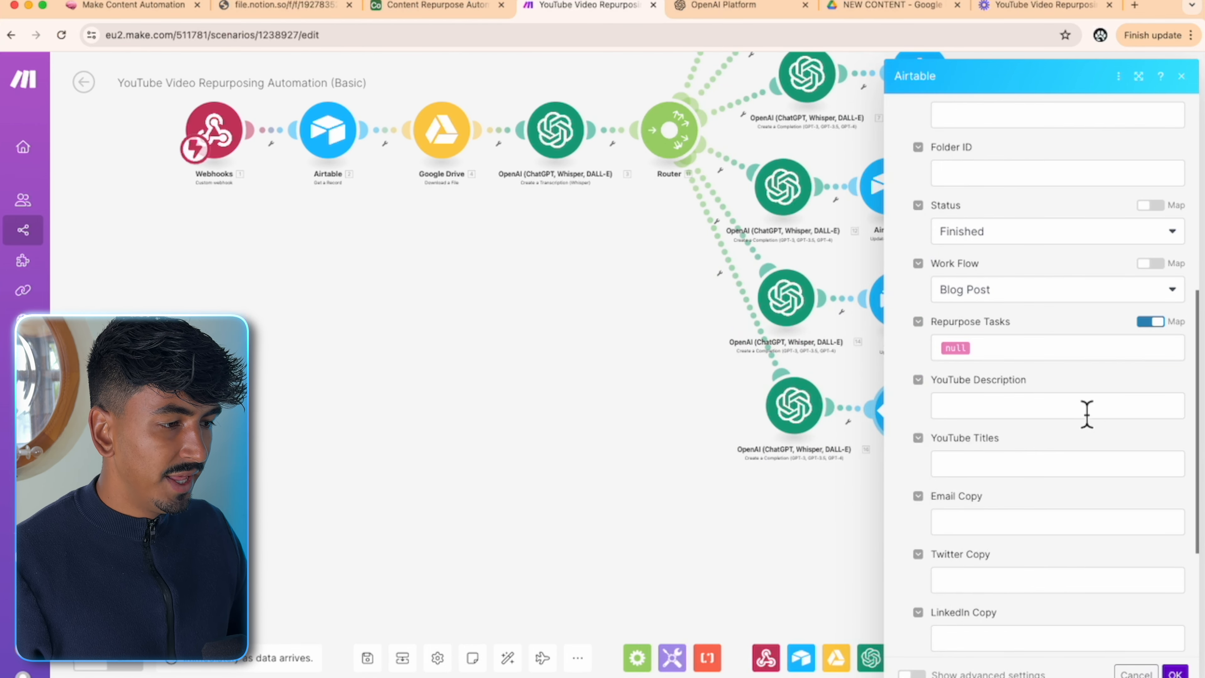
- Map module 16's Choices Message.Content into Blog Post and save the module
scroll(1078, 447, down, 5)
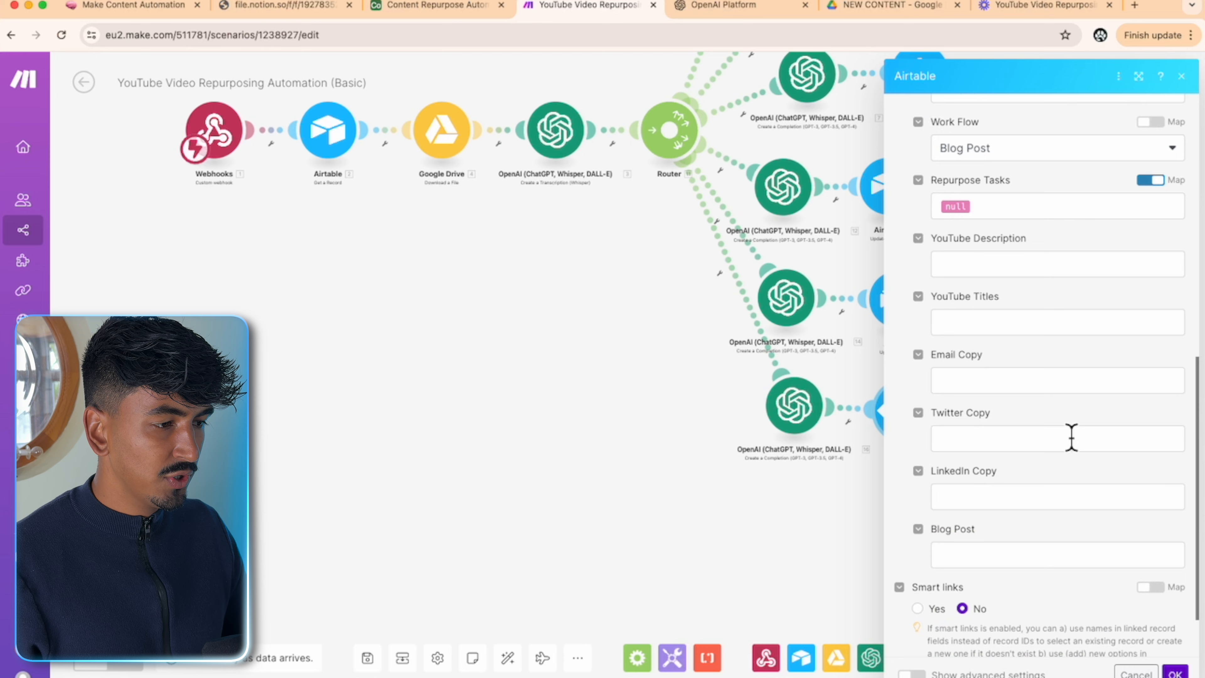
scroll(1072, 437, down, 1)
click(1050, 501)
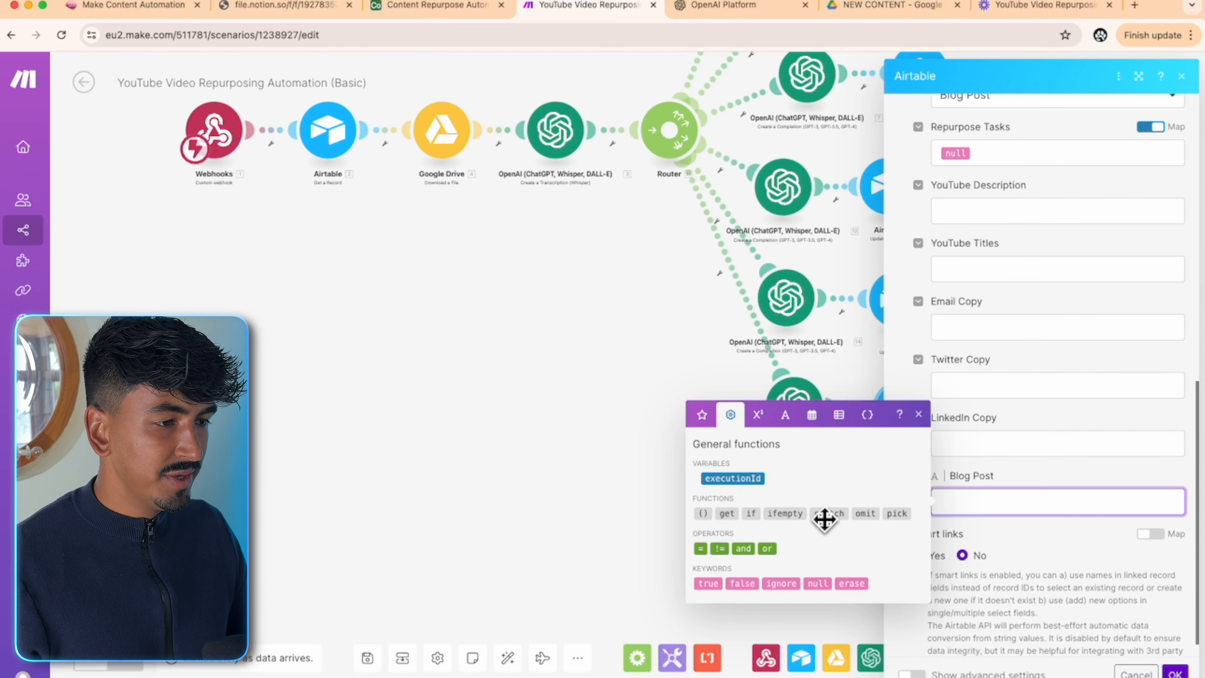
click(707, 415)
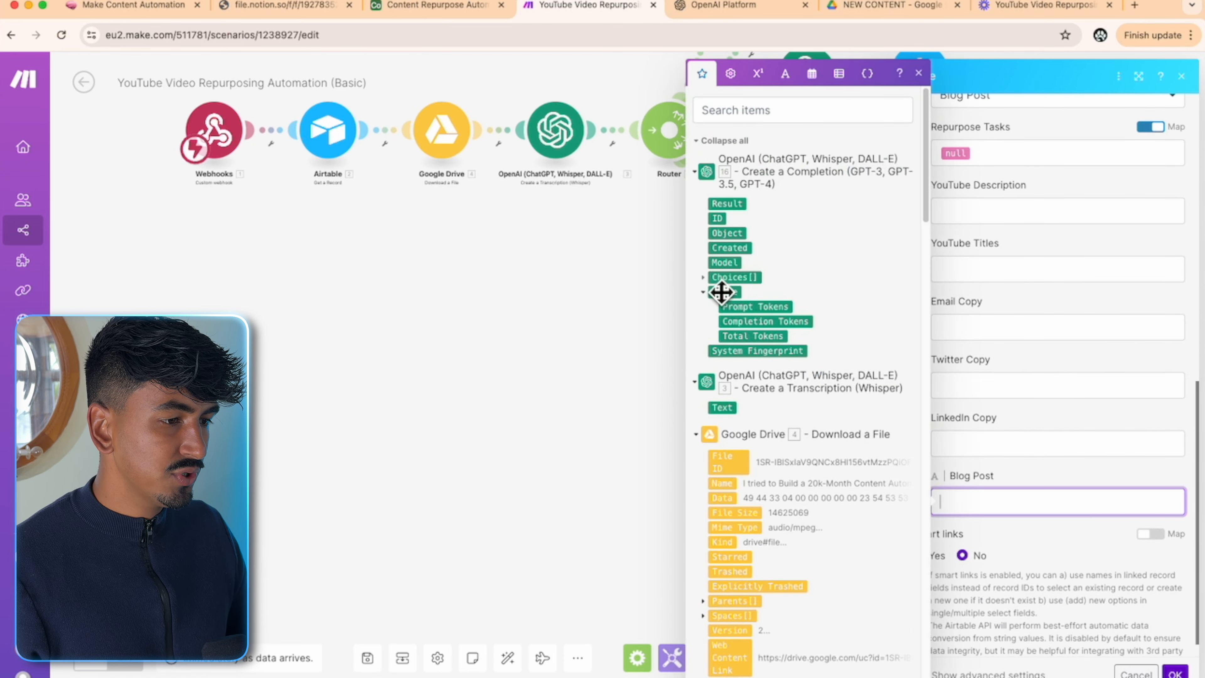
click(705, 279)
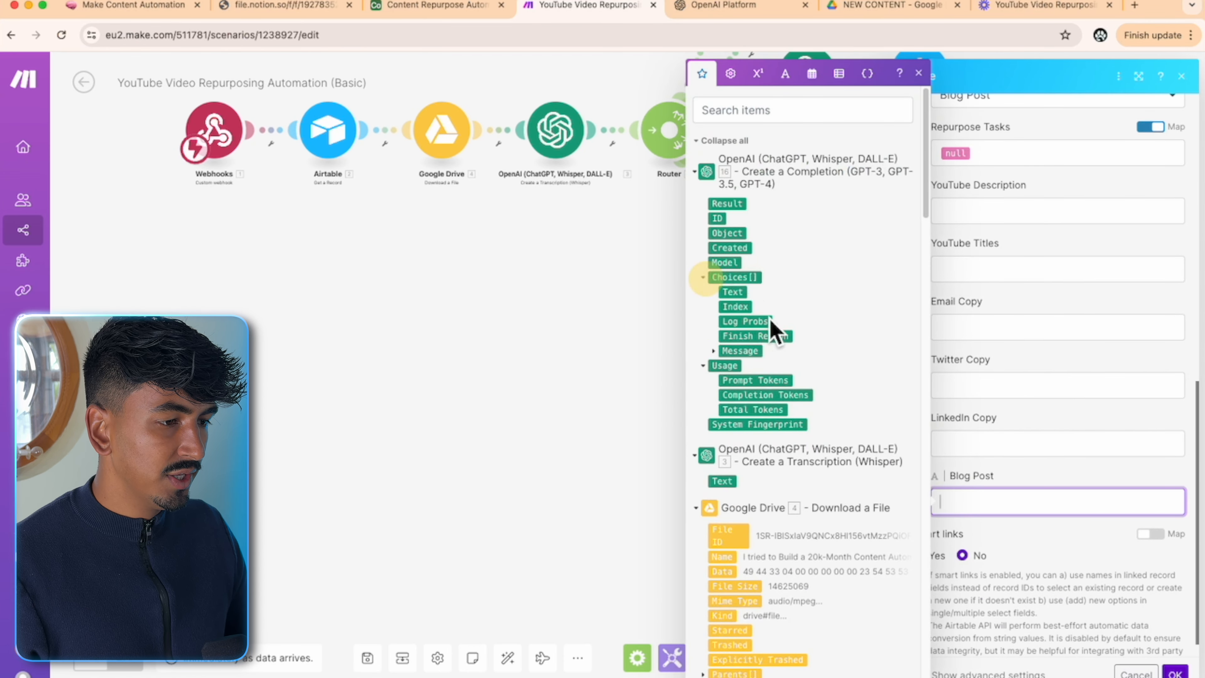
click(714, 351)
click(750, 381)
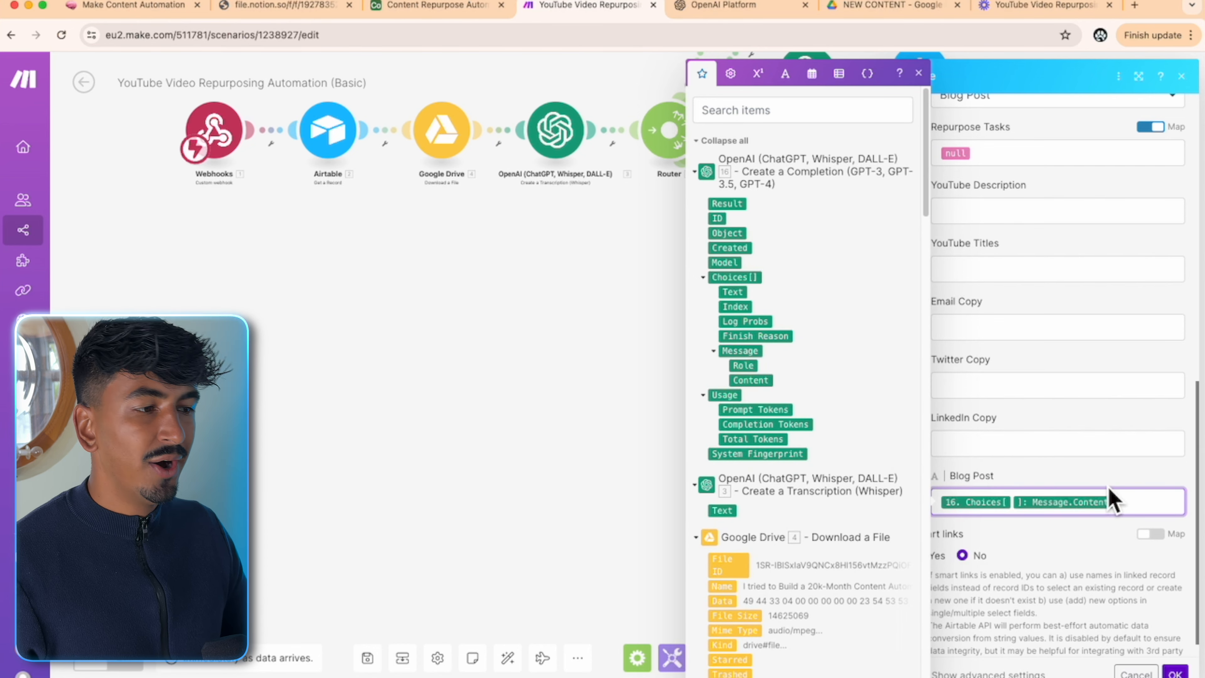
scroll(1111, 497, down, 1)
click(1180, 674)
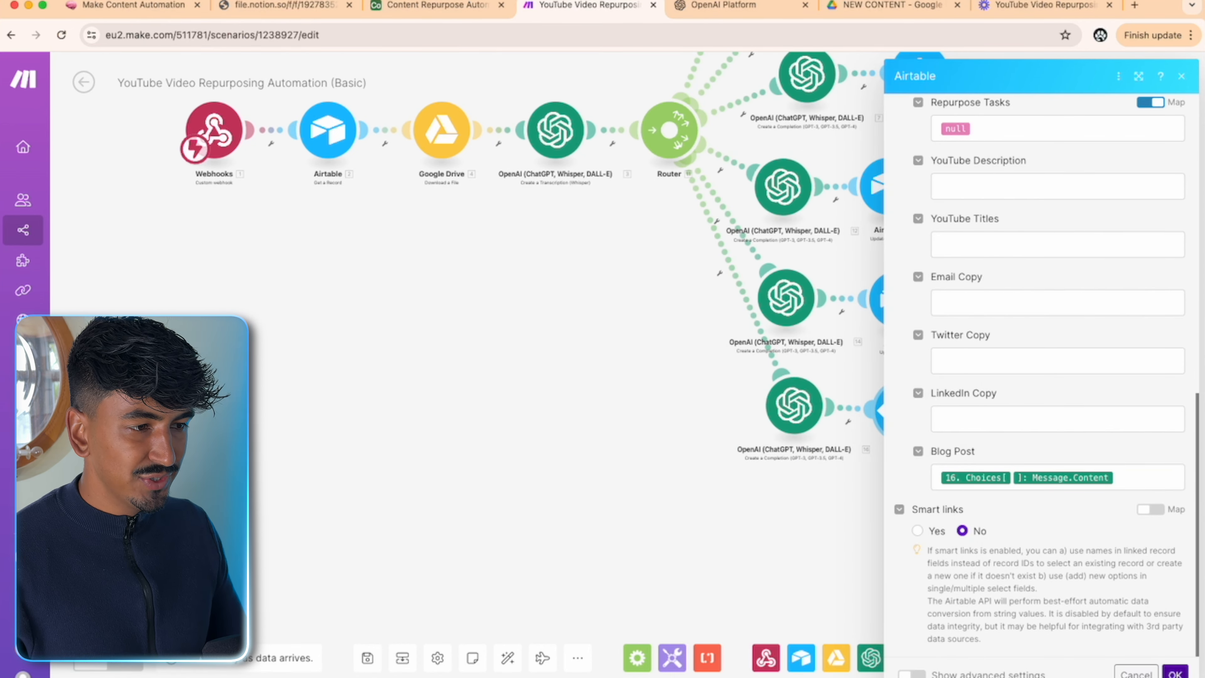
click(1176, 674)
drag(1028, 280, 1071, 417)
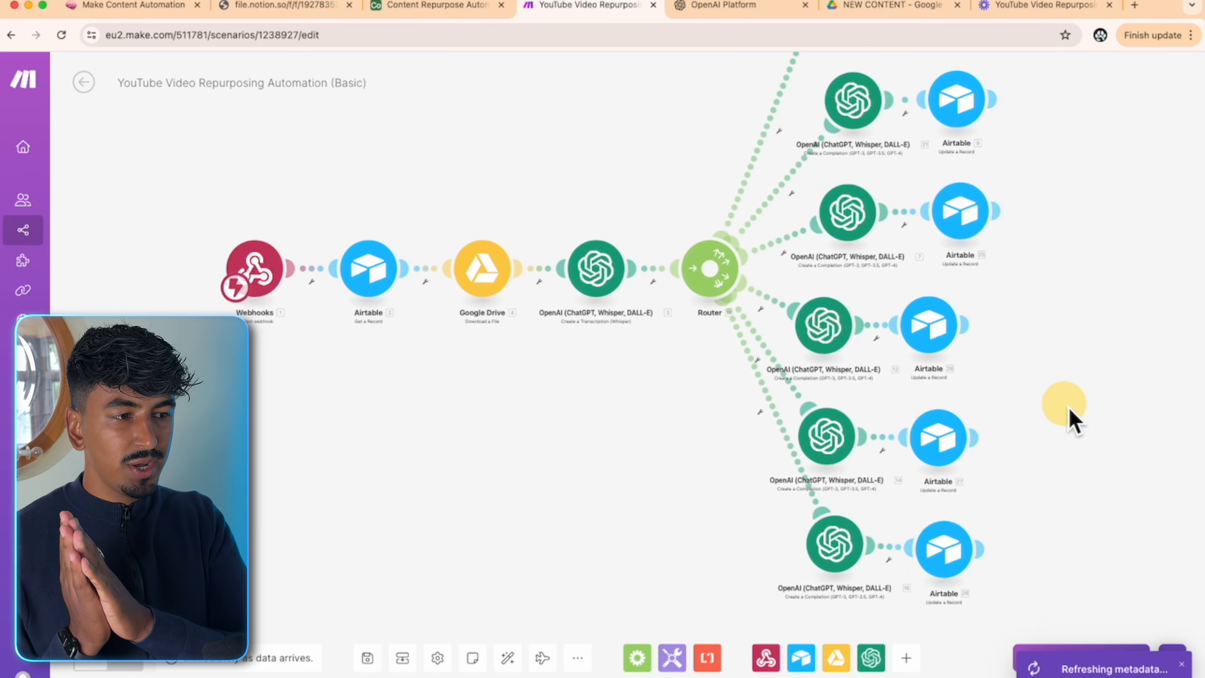
scroll(660, 316, up, 2)
scroll(659, 316, down, 3)
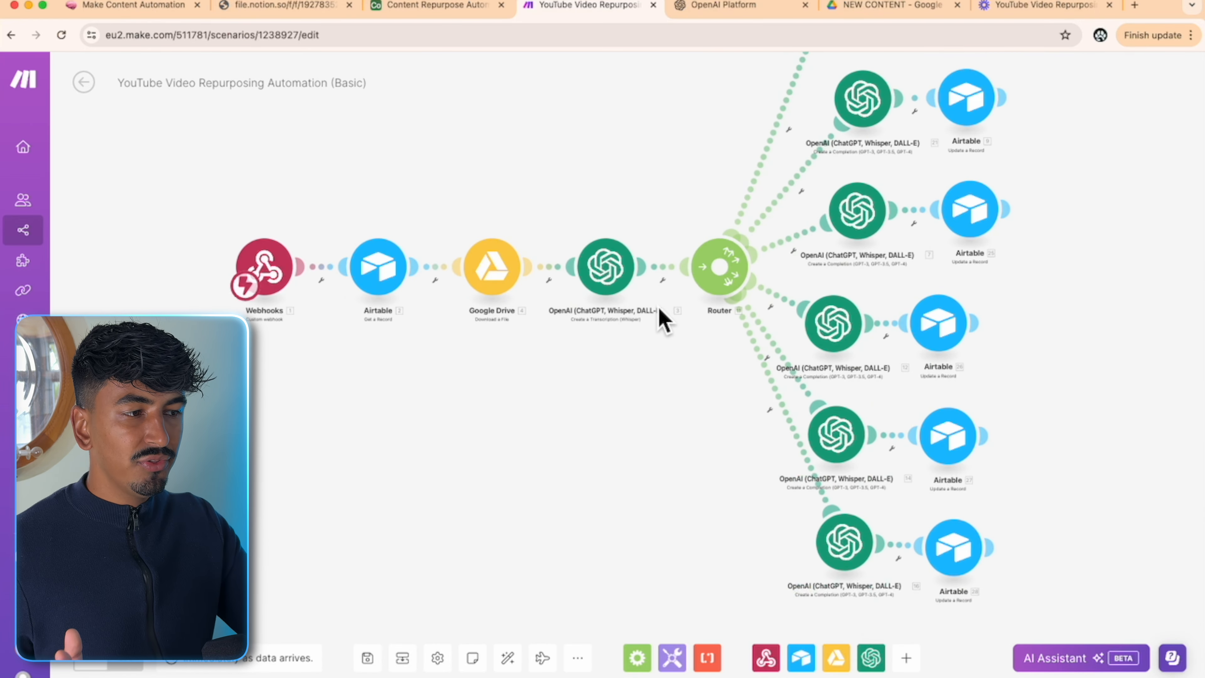
drag(659, 334, 769, 394)
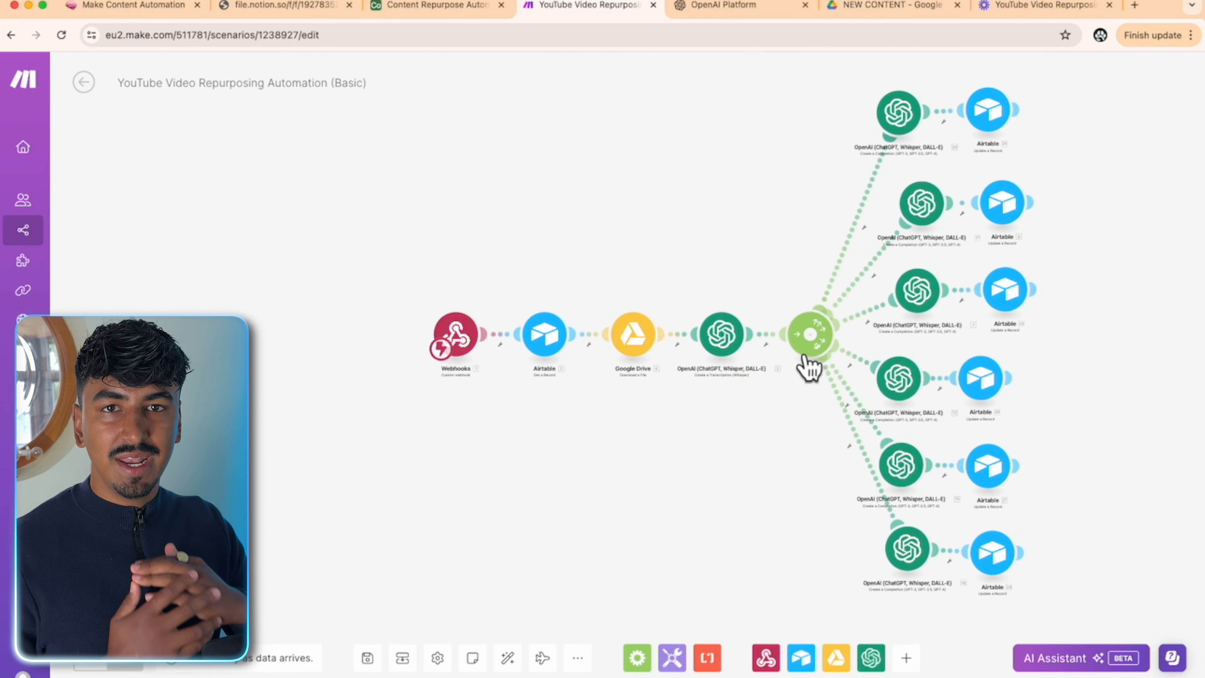
- Delete the generated YouTube Titles from the Airtable record
click(409, 7)
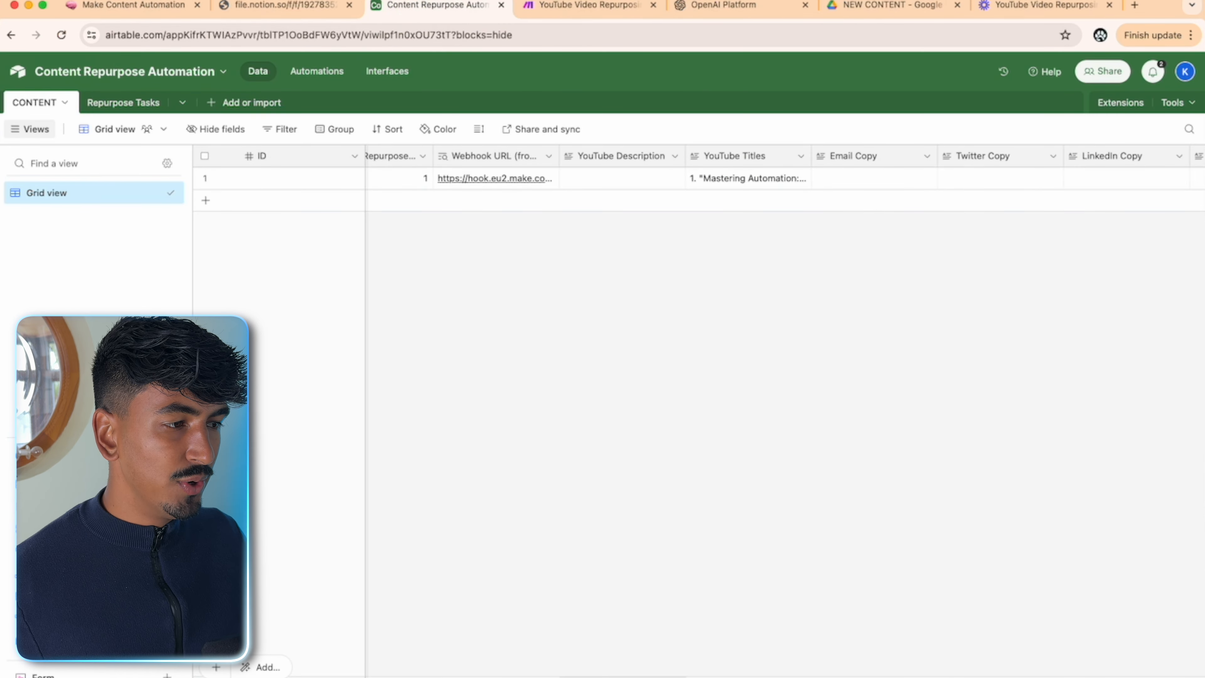
drag(630, 676, 550, 676)
click(931, 182)
key(Delete)
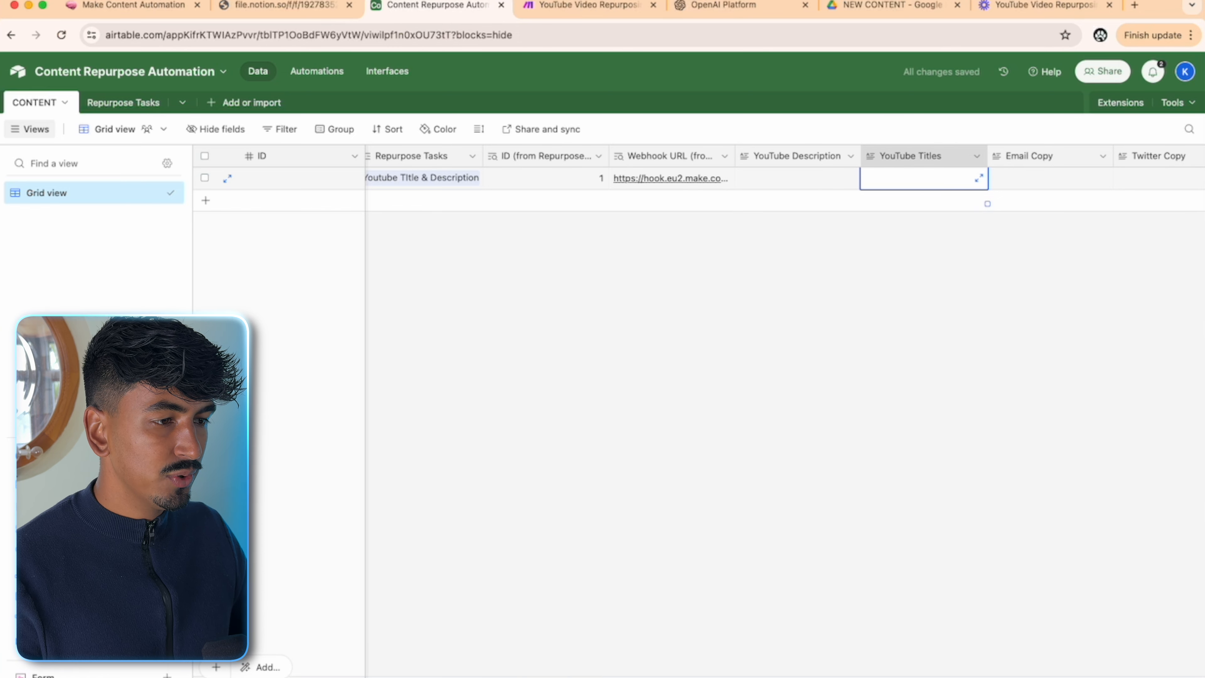
drag(553, 676, 342, 676)
- Blank Status and Work Flow, unlink the Youtube Title & Description task, and make Make wait for new data
click(666, 180)
click(666, 182)
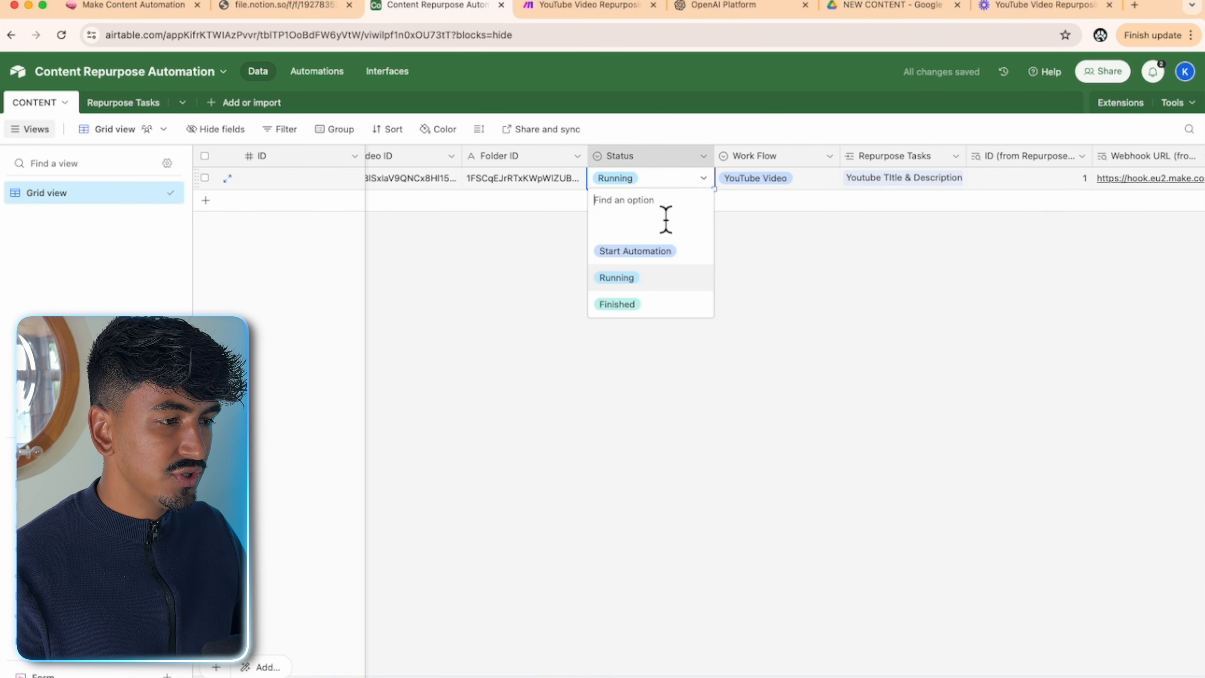
click(666, 220)
click(799, 183)
click(814, 182)
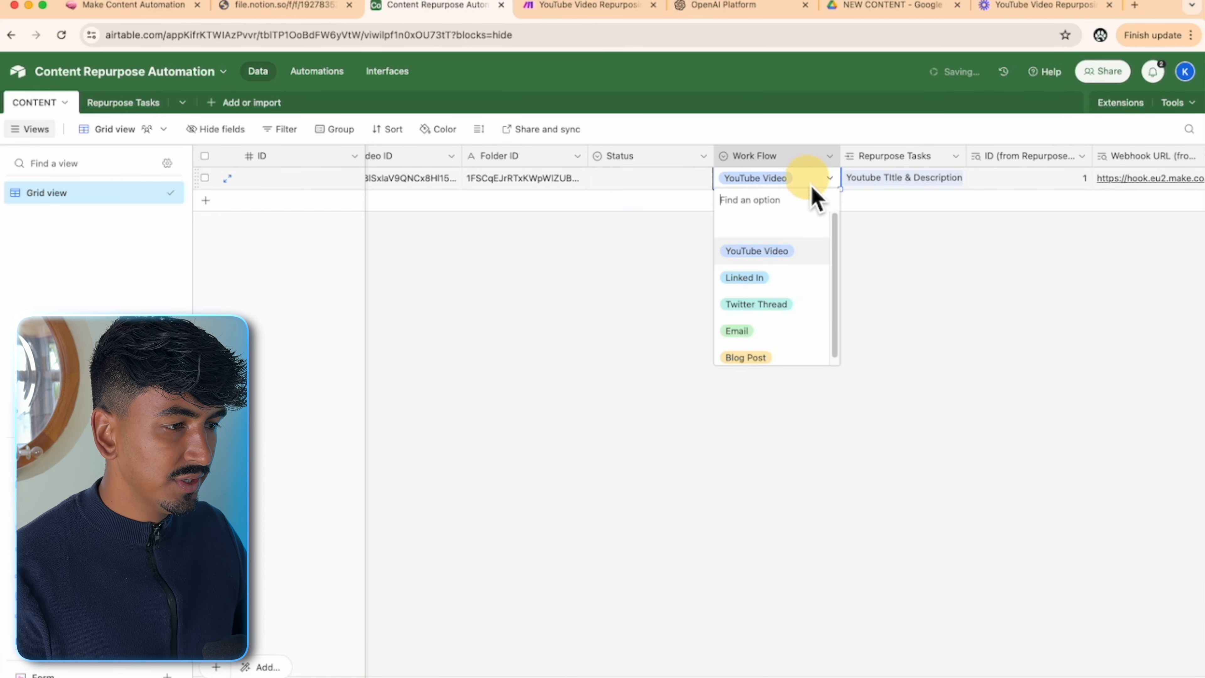
click(782, 228)
click(951, 183)
click(938, 179)
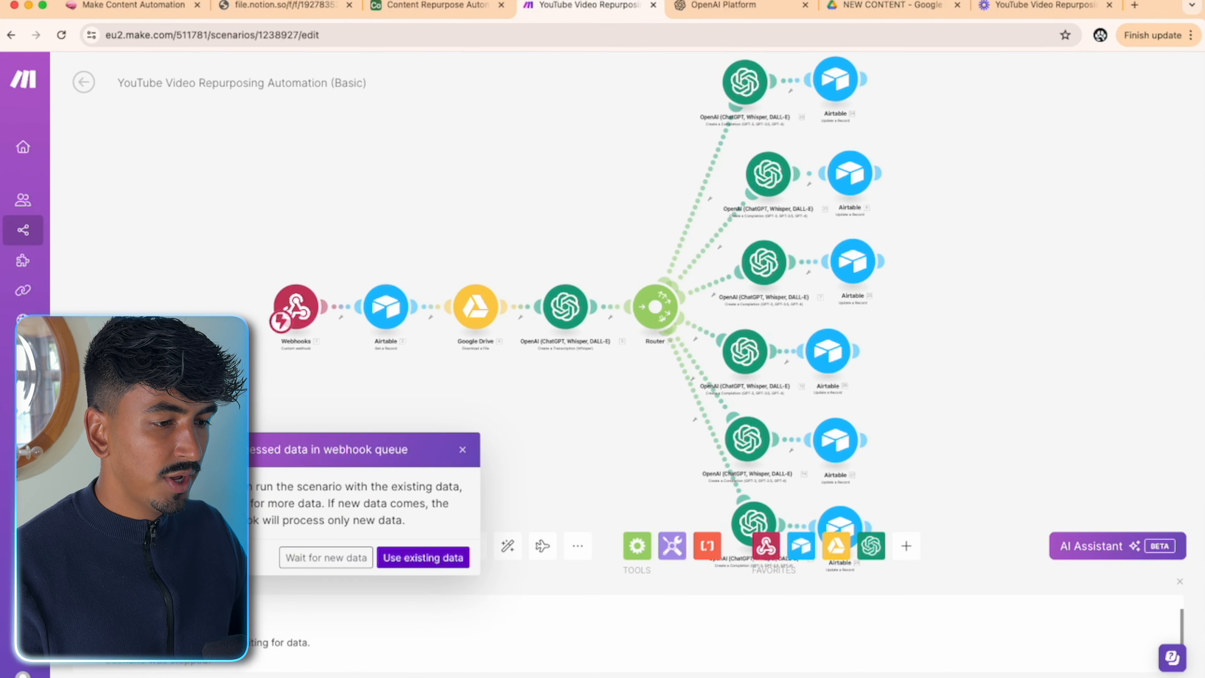
click(356, 567)
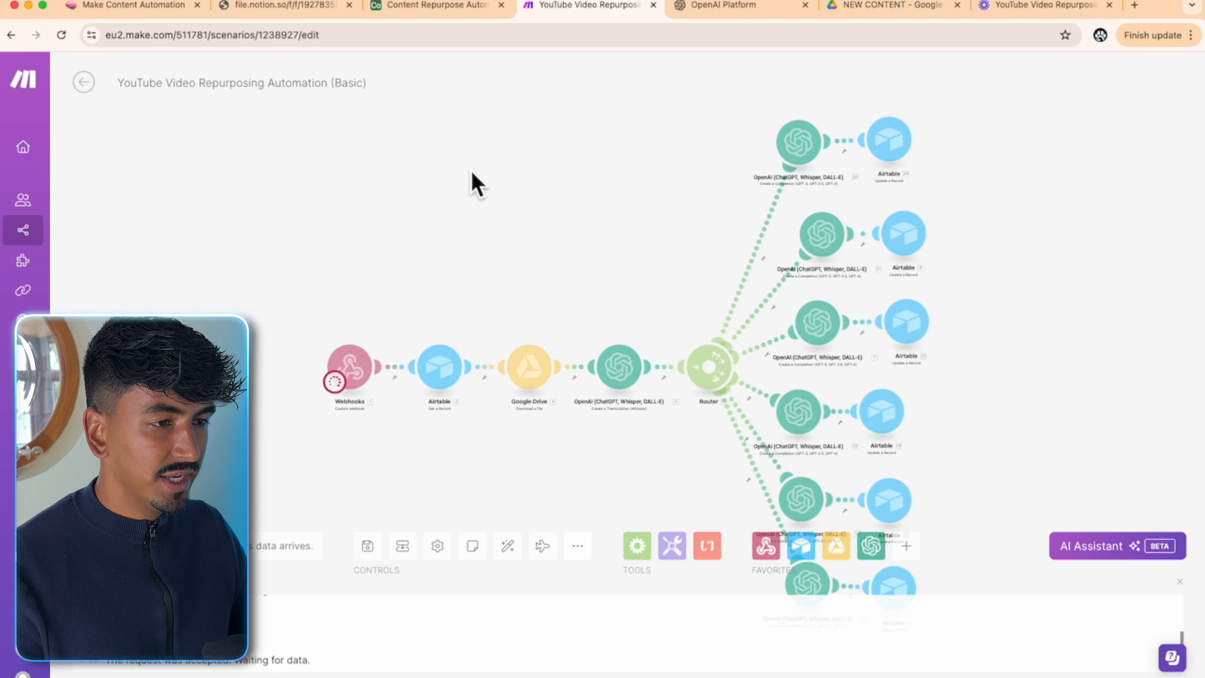
click(433, 6)
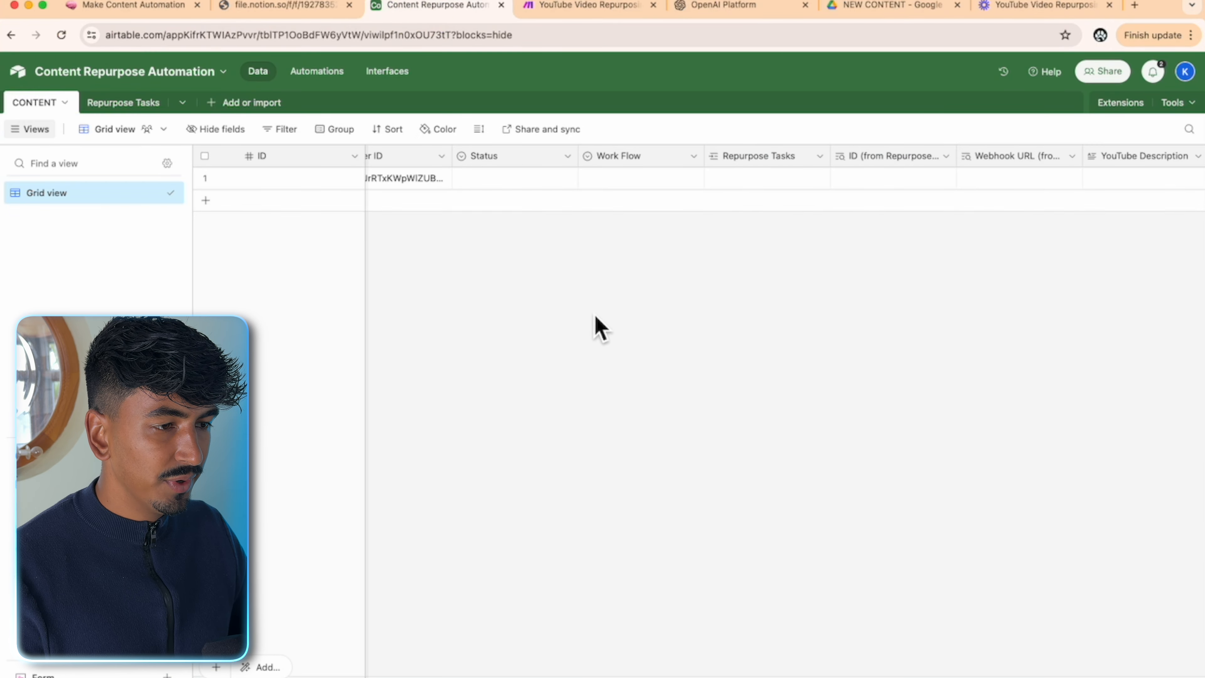
- Set the record's Status to Start Automation, then go back to the Make scenario
click(514, 177)
click(527, 179)
click(522, 253)
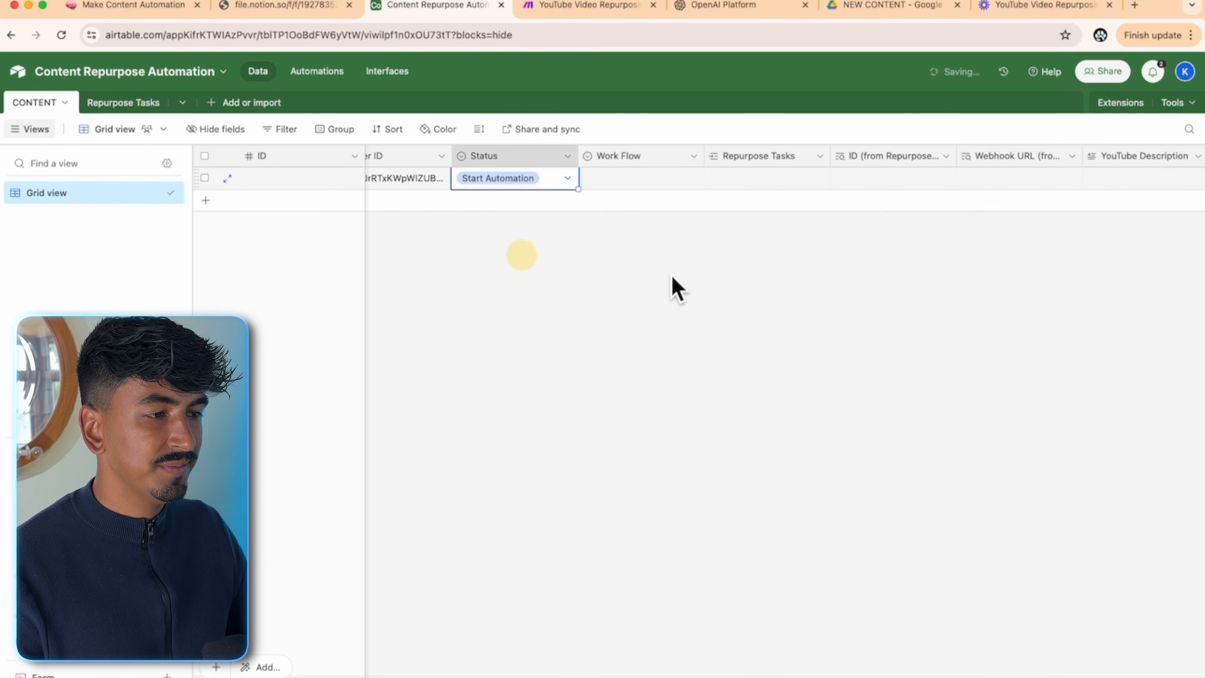
click(692, 292)
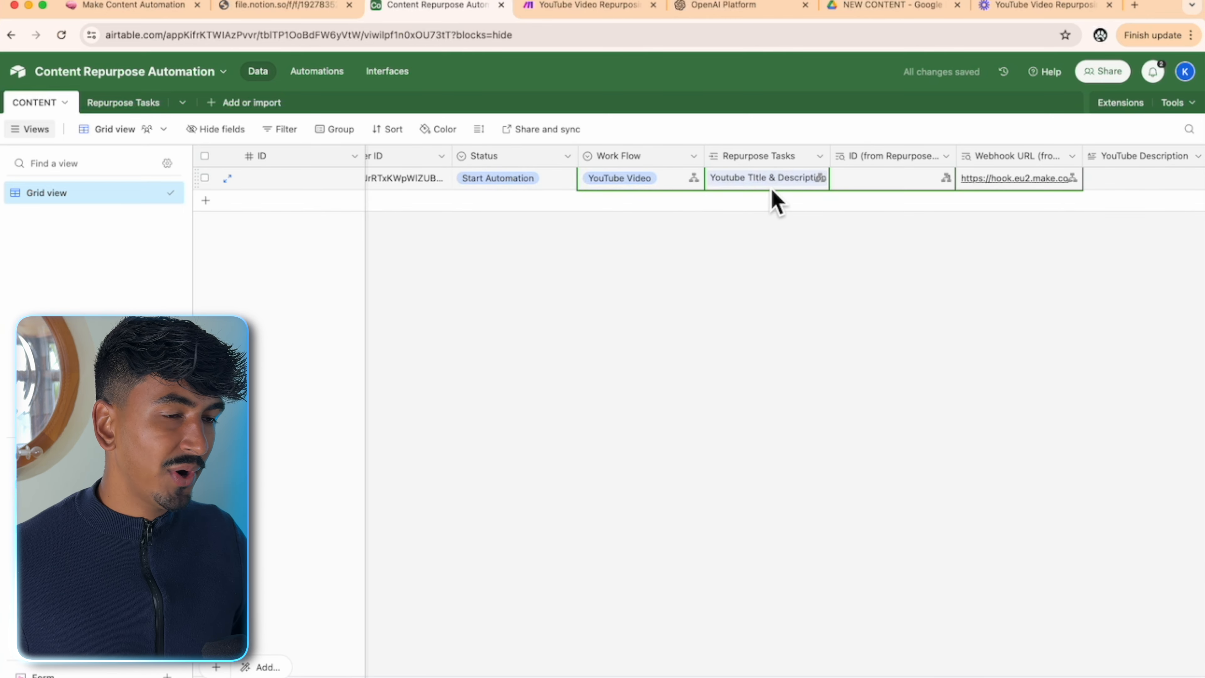
click(613, 6)
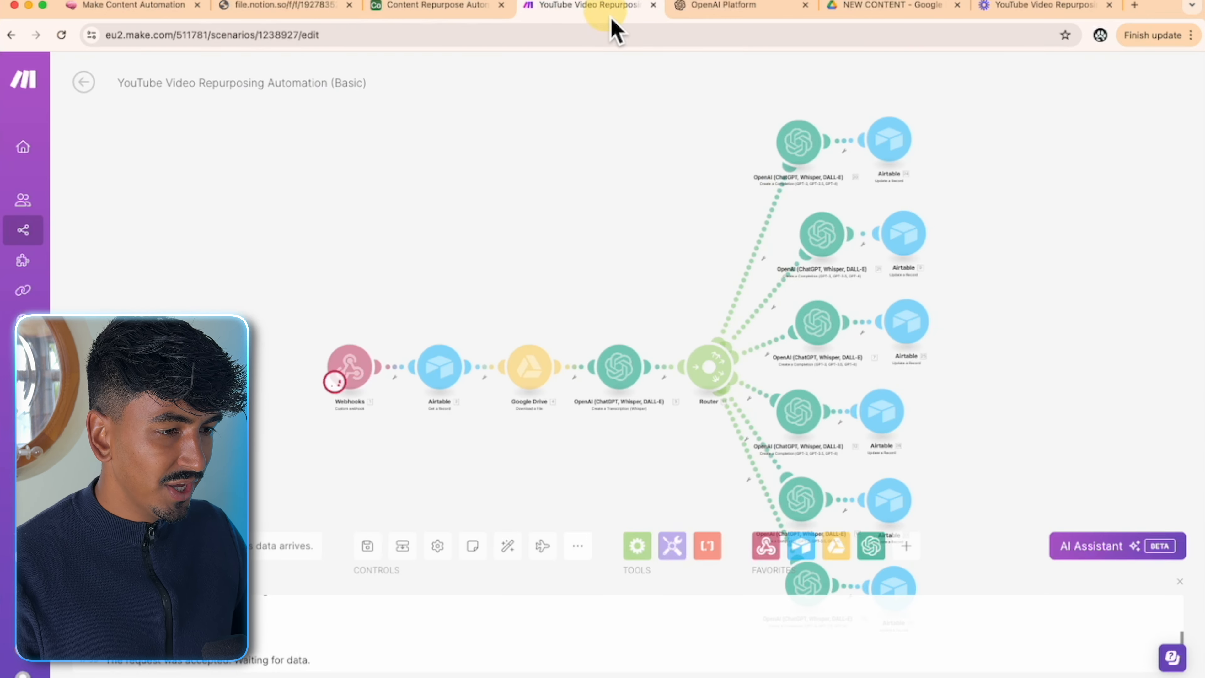
- Watch the scenario take the trigger, then find the new YouTube Titles in Airtable
click(442, 262)
scroll(555, 285, down, 4)
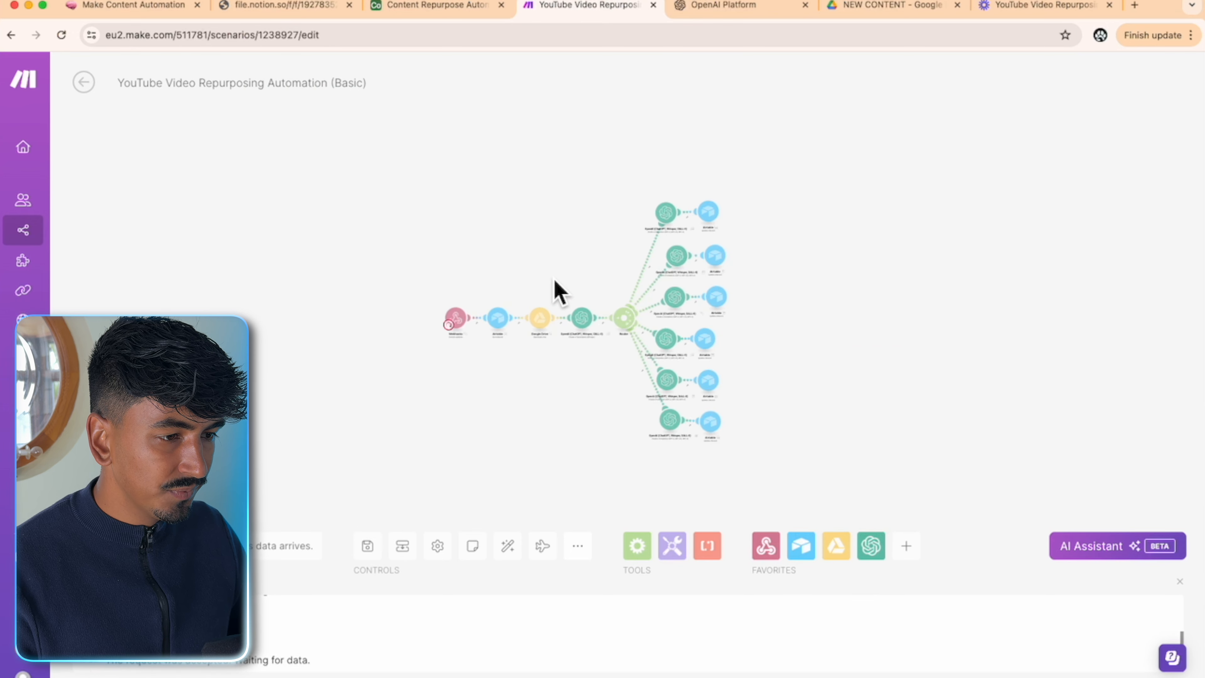
scroll(555, 282, up, 5)
drag(553, 296, 533, 217)
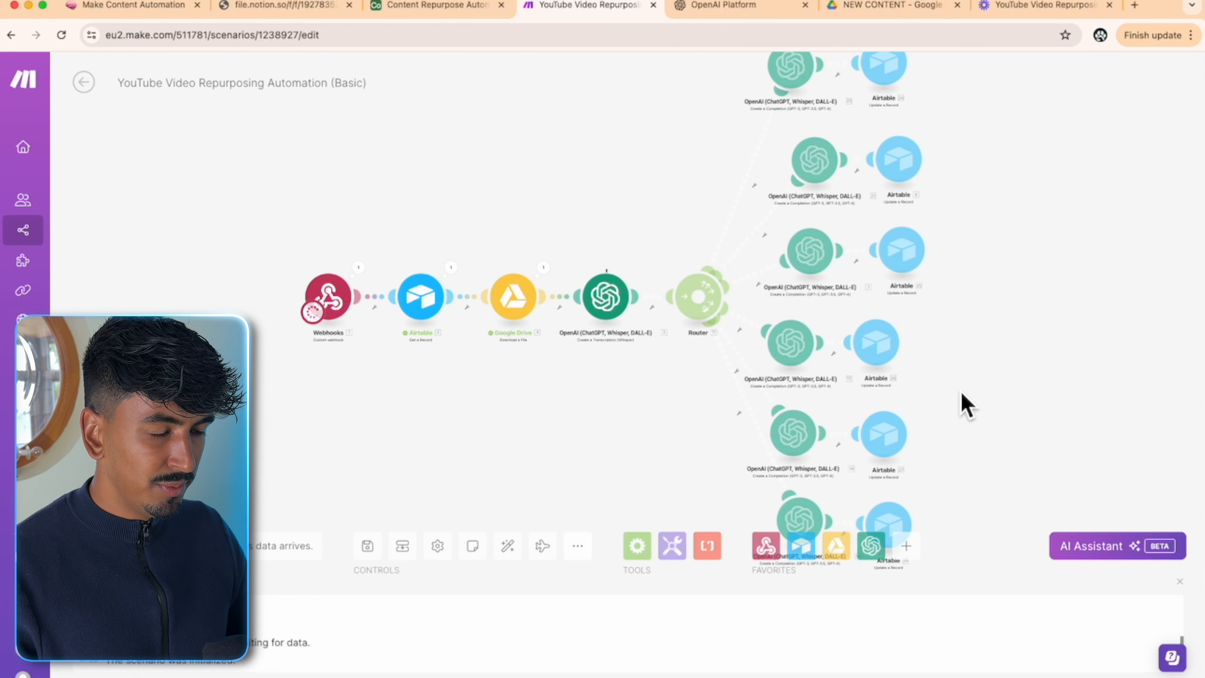
scroll(700, 366, up, 5)
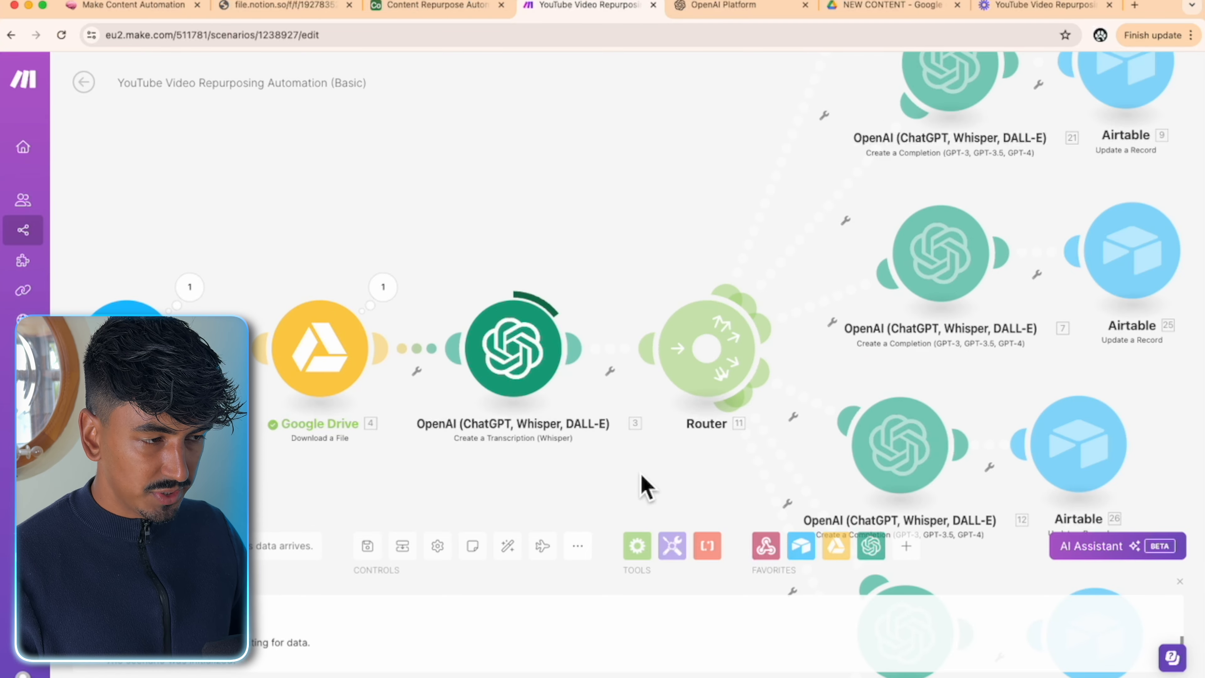
drag(716, 200, 290, 665)
drag(691, 328, 921, 334)
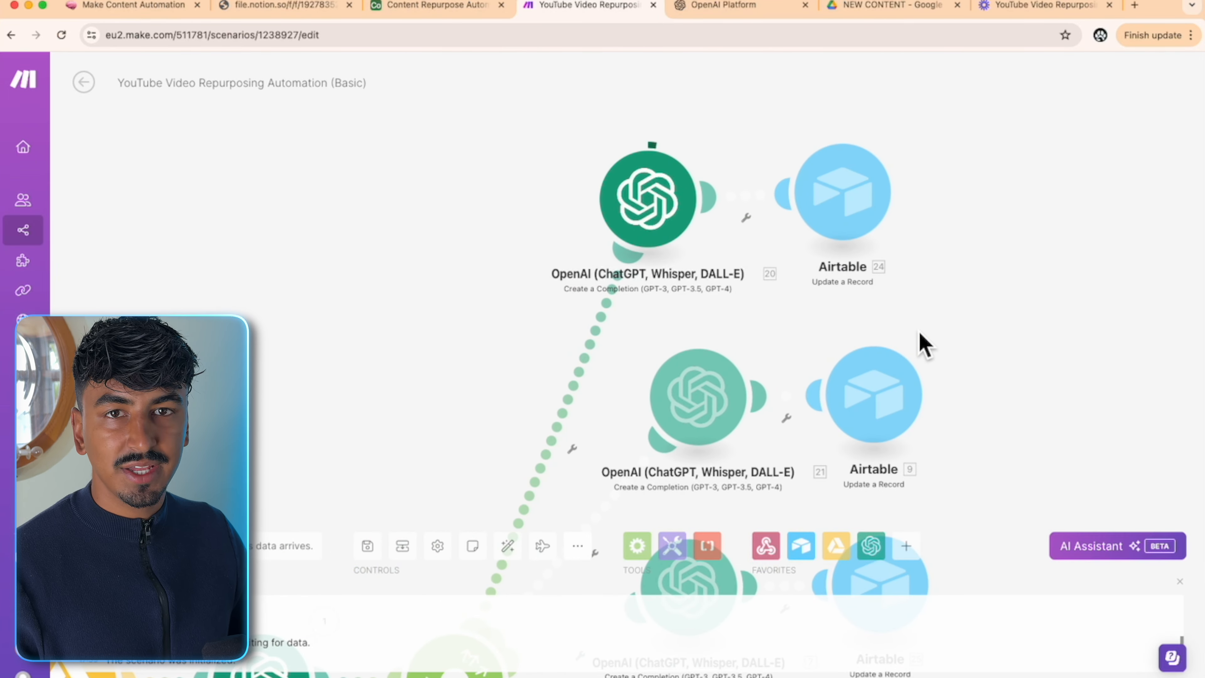
click(409, 7)
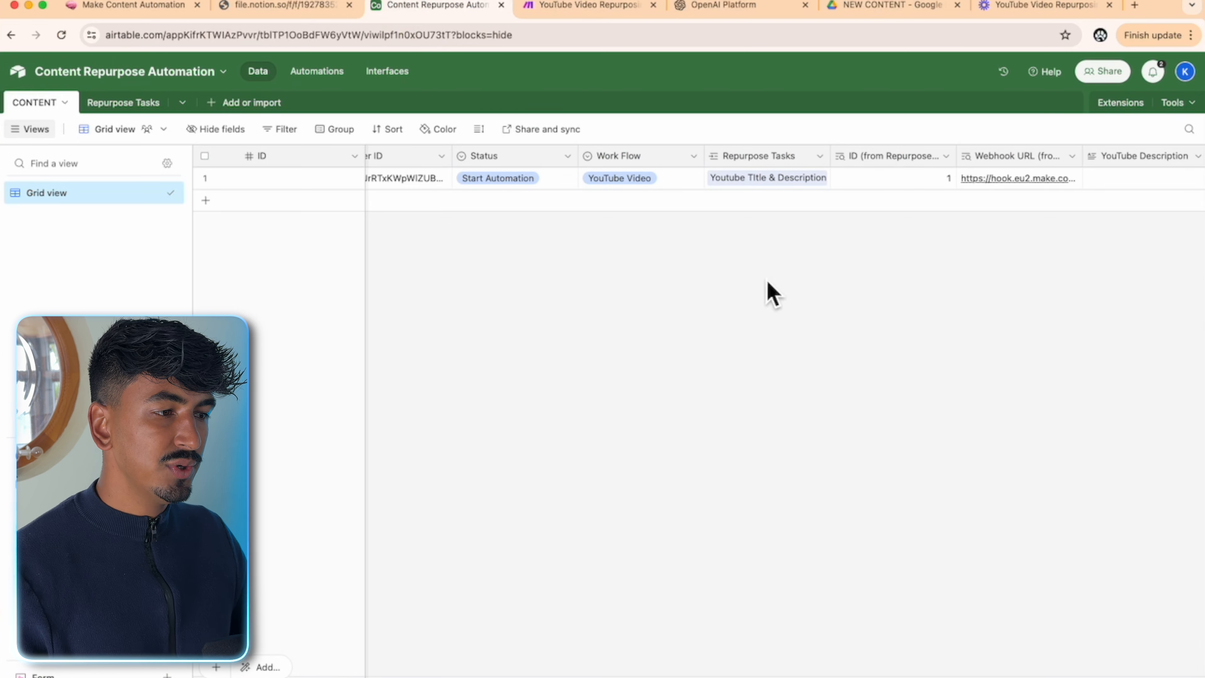
drag(719, 676, 1003, 674)
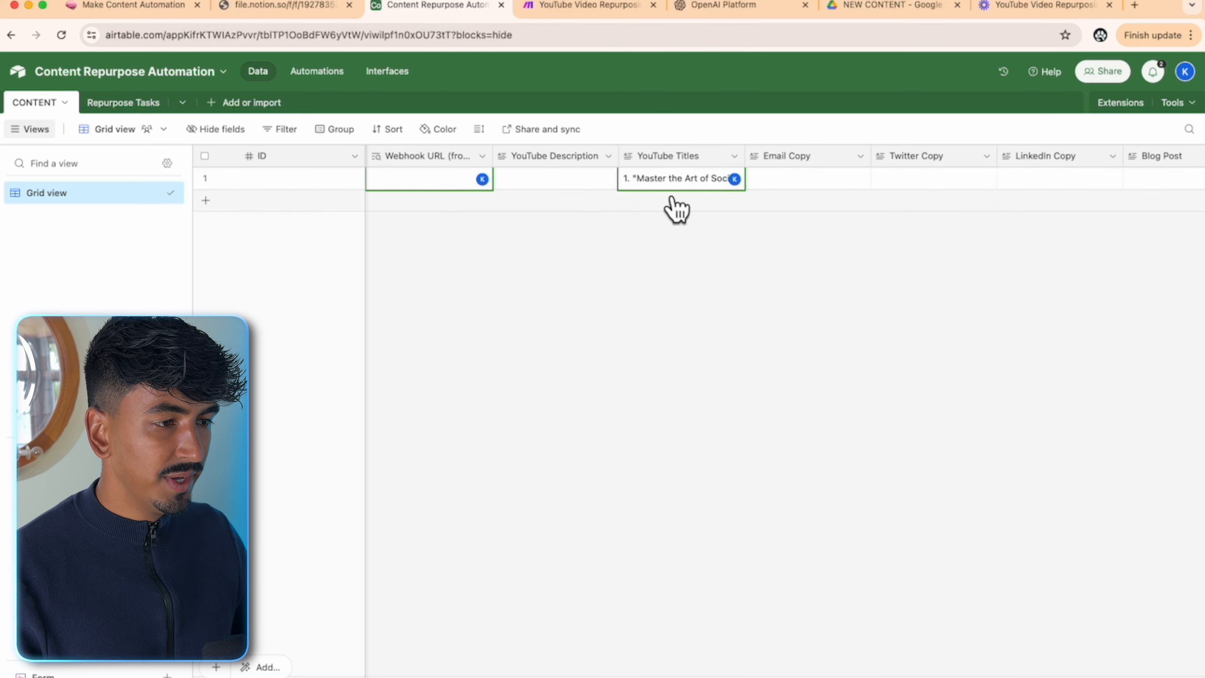
- Follow the run across Make and Airtable until the YouTube Description gets filled
click(593, 6)
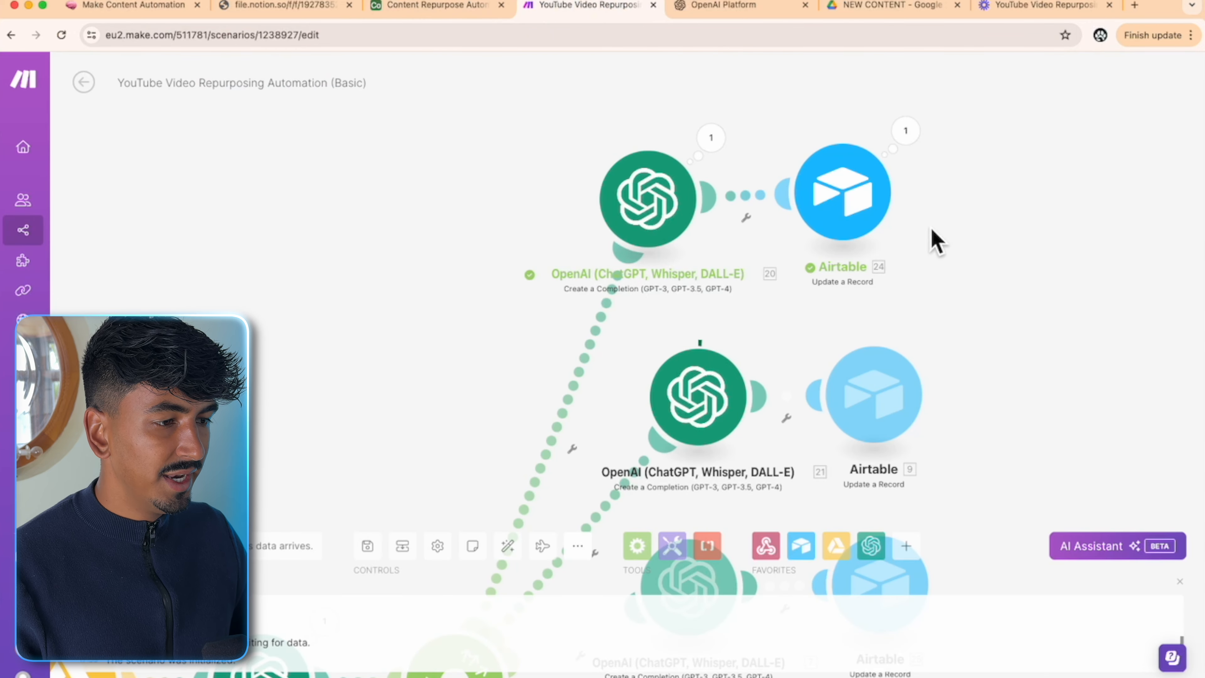
drag(971, 344, 937, 263)
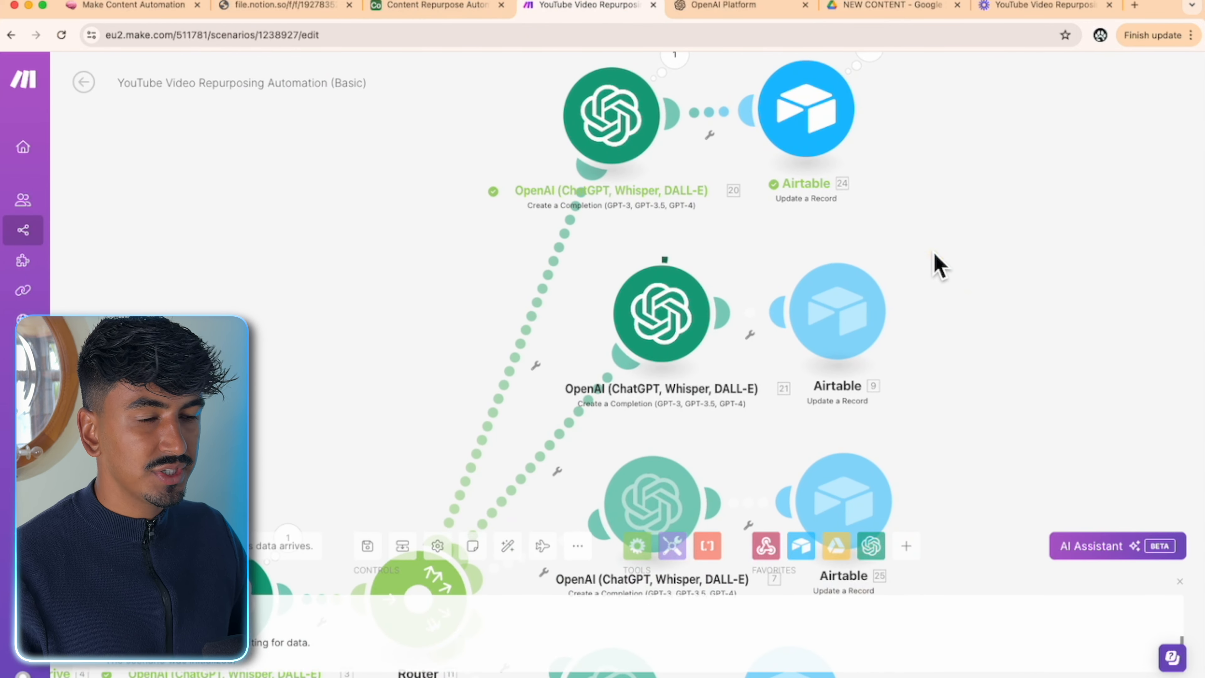
click(467, 7)
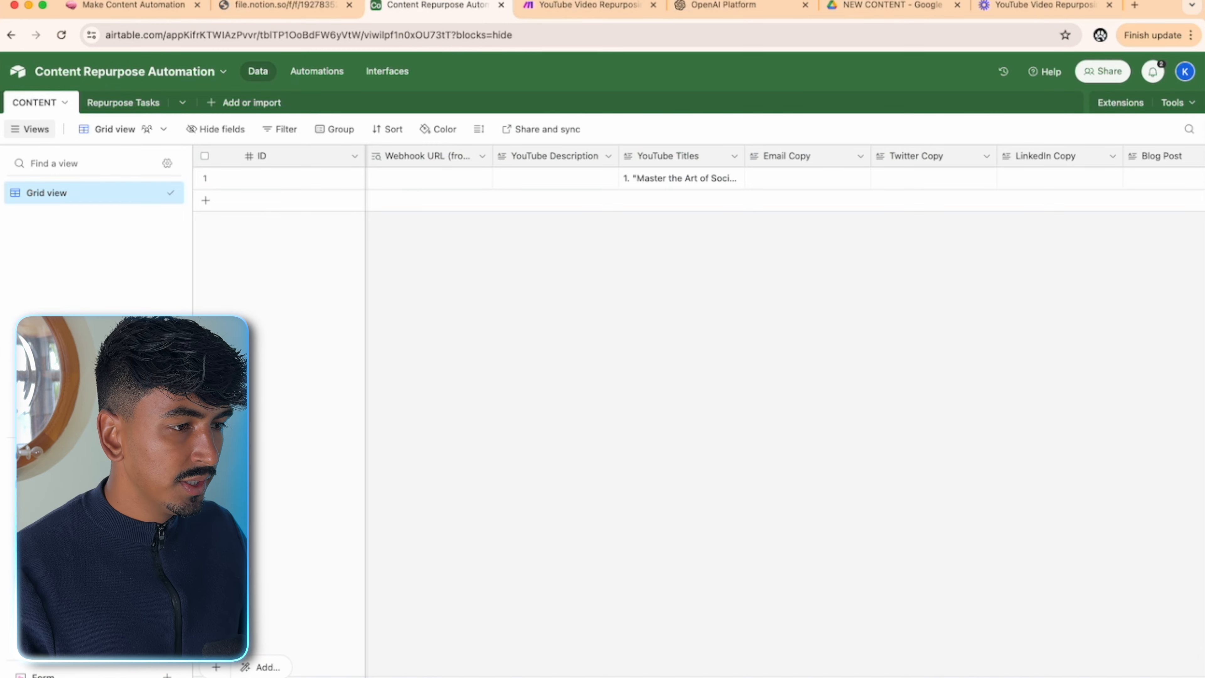
drag(595, 671, 376, 669)
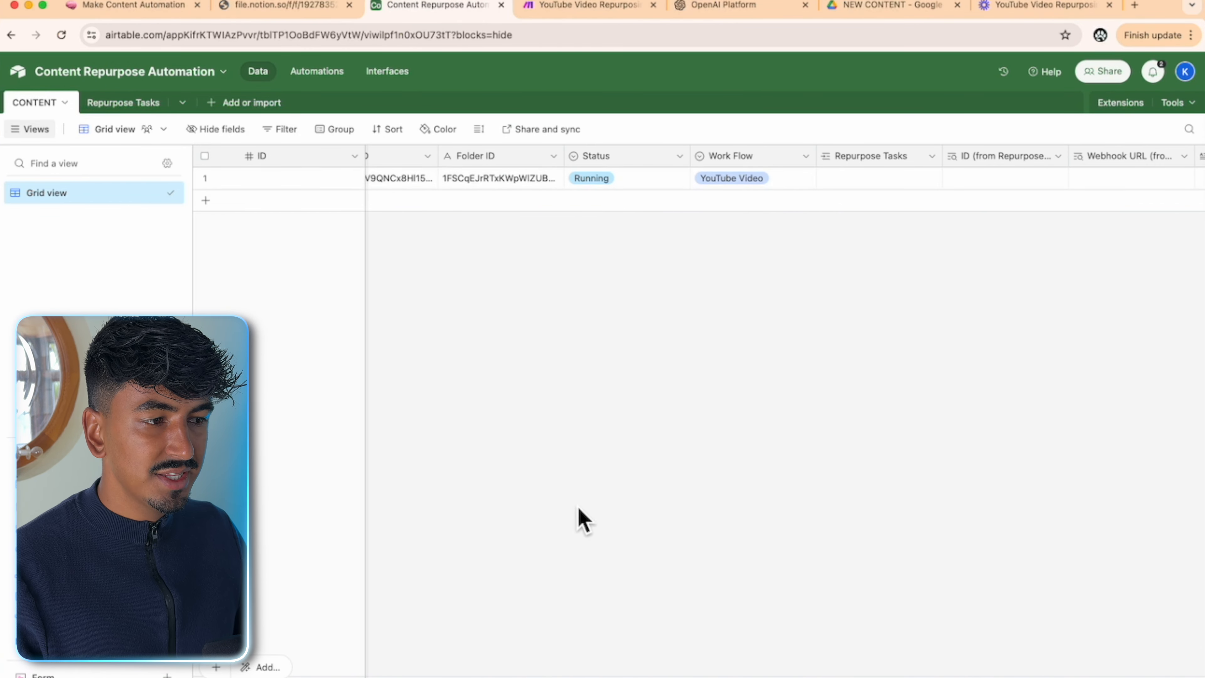
drag(593, 669, 901, 667)
click(549, 7)
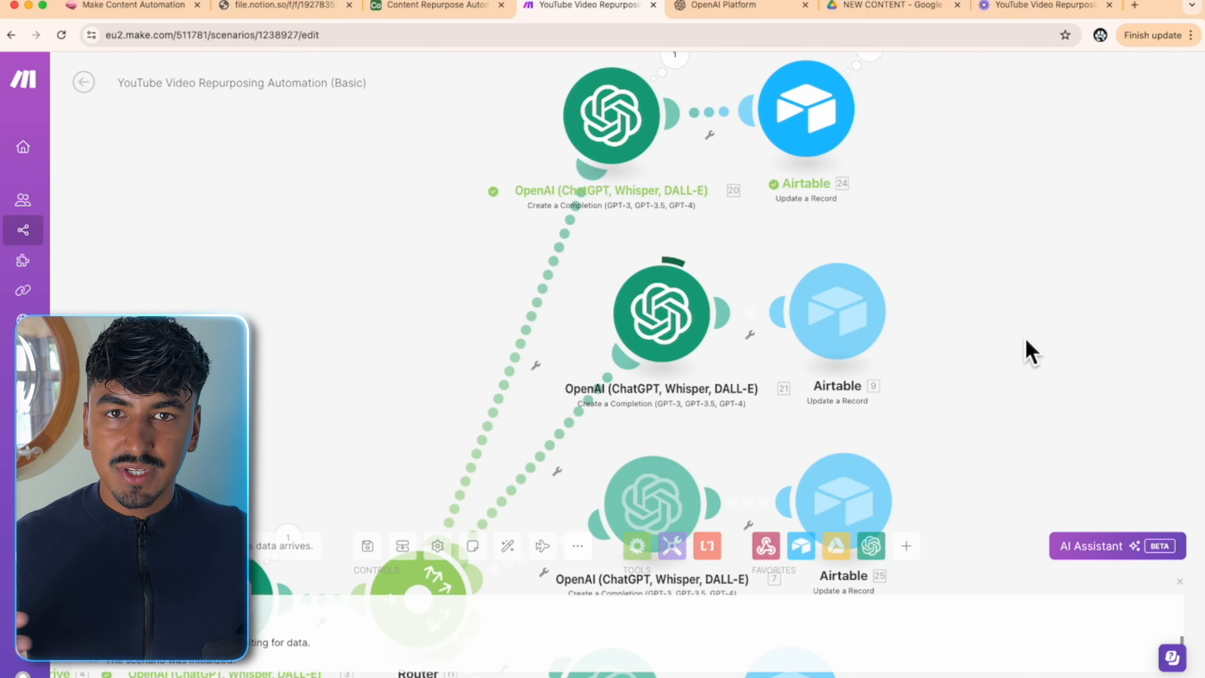
drag(1027, 341, 995, 280)
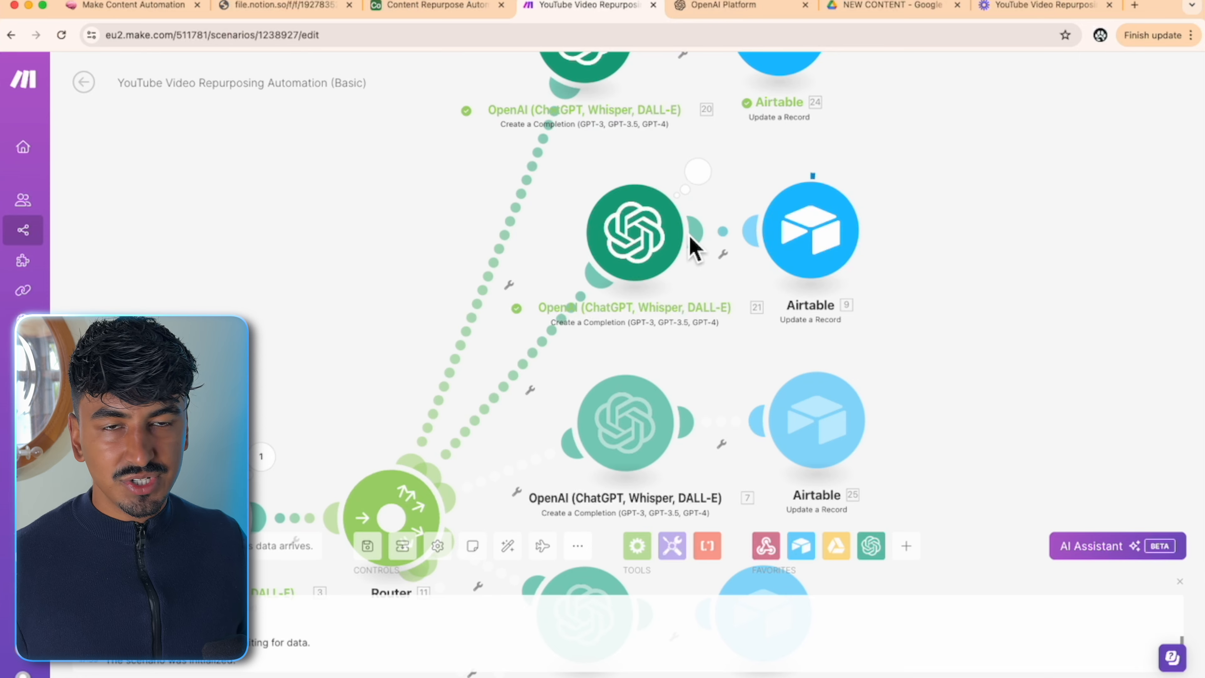
click(458, 8)
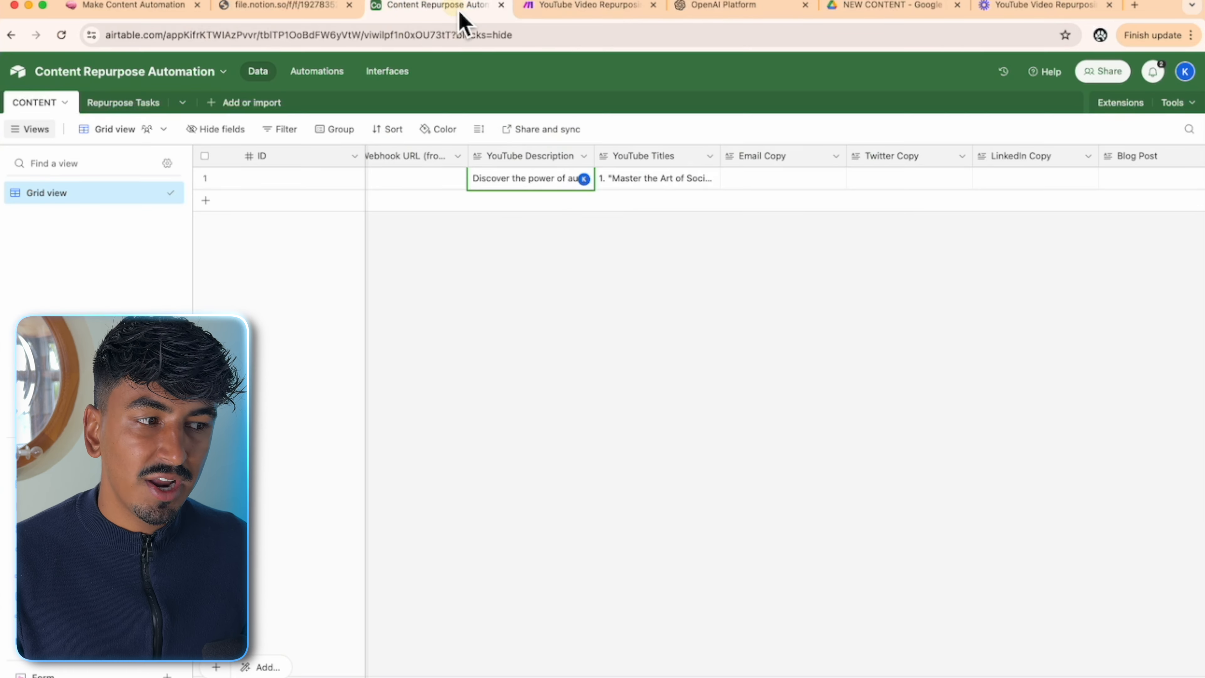
scroll(430, 667, left, 10)
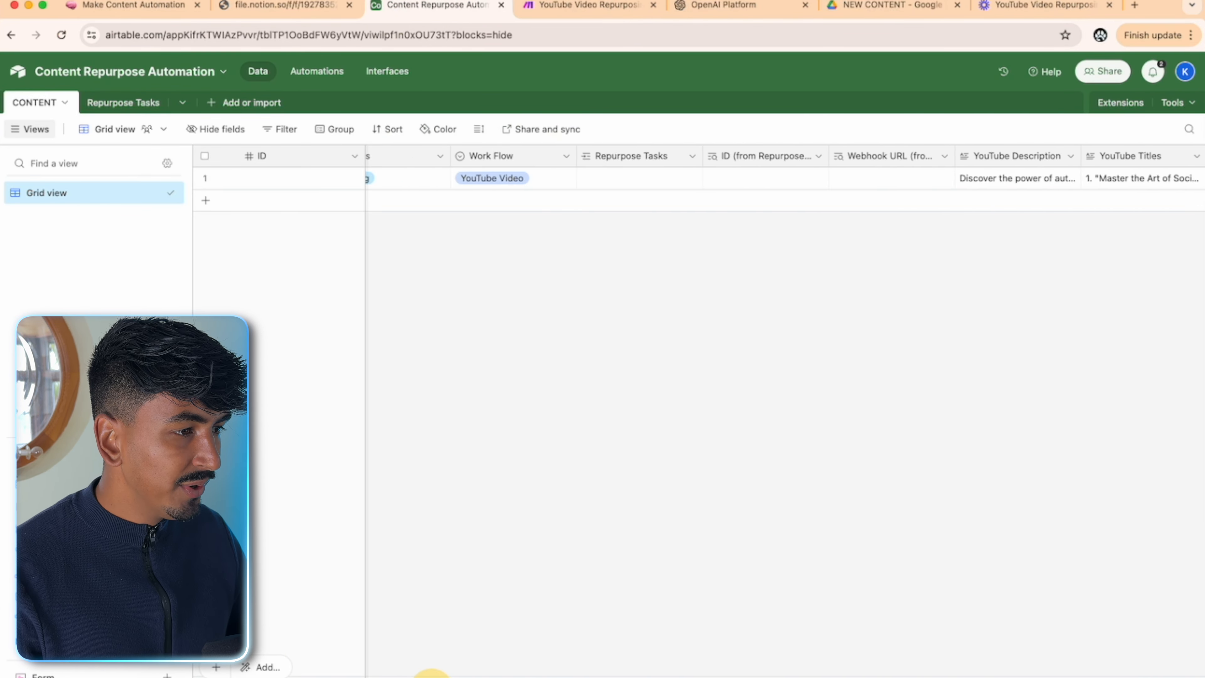
drag(321, 674, 411, 670)
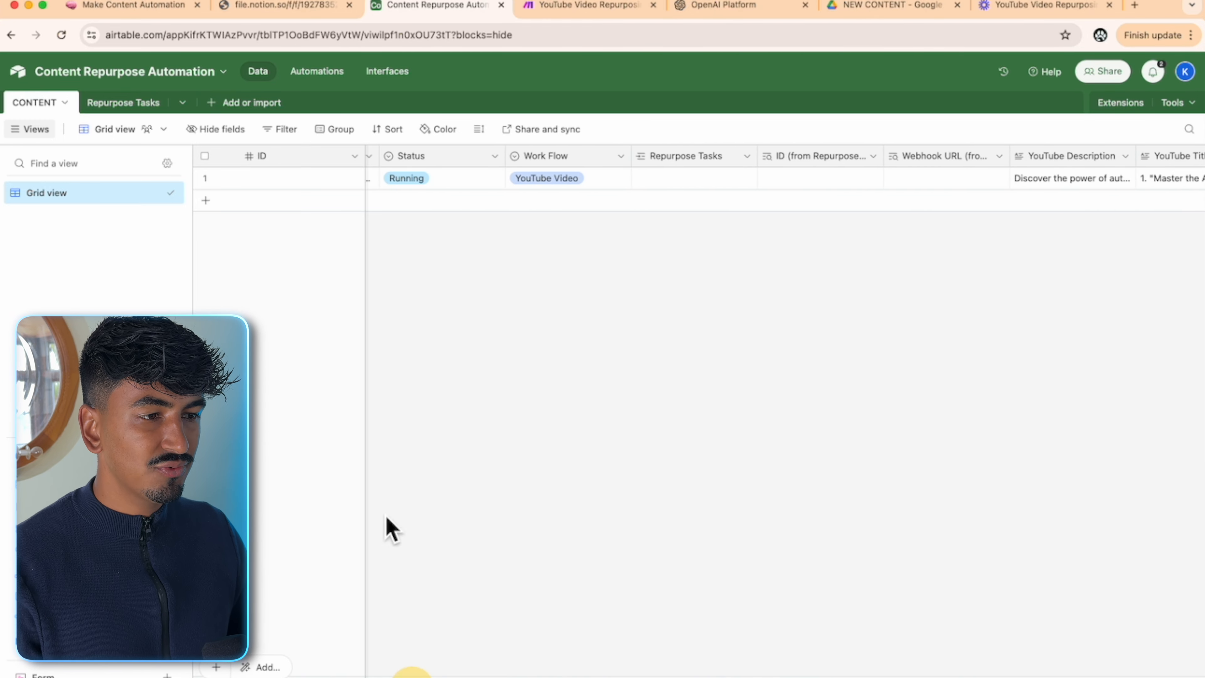
- Track the next router branches and confirm the record moved to Twitter Thread
click(588, 14)
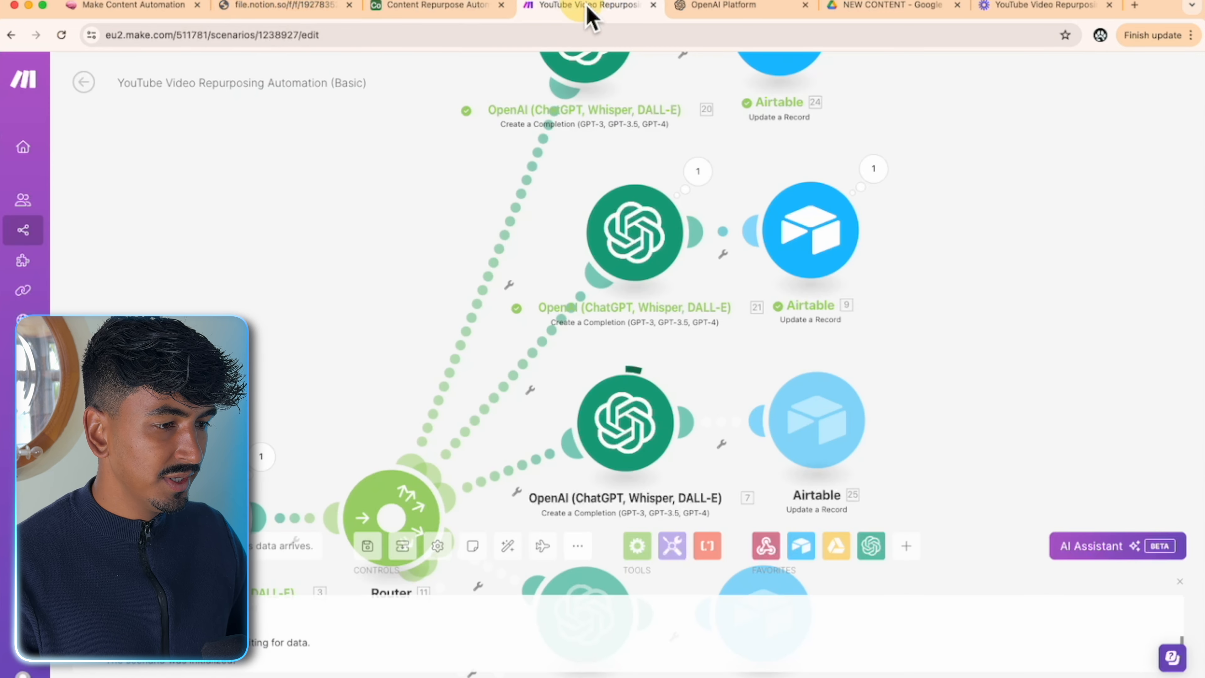
drag(955, 483, 954, 300)
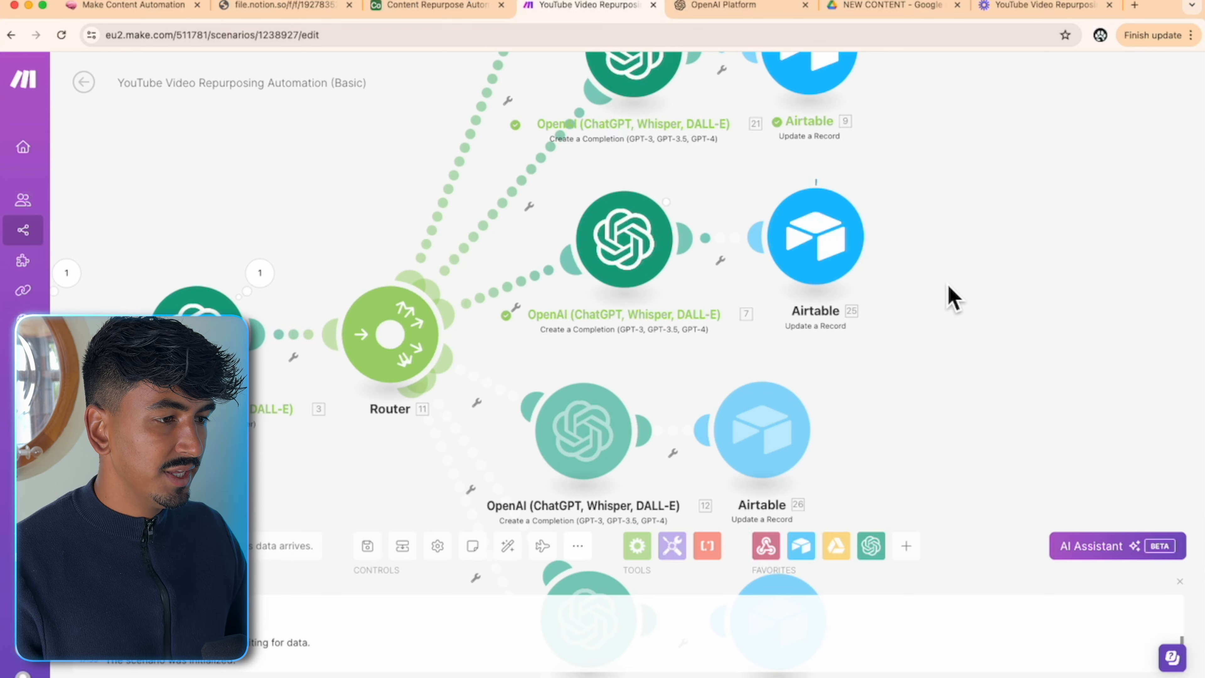
click(472, 7)
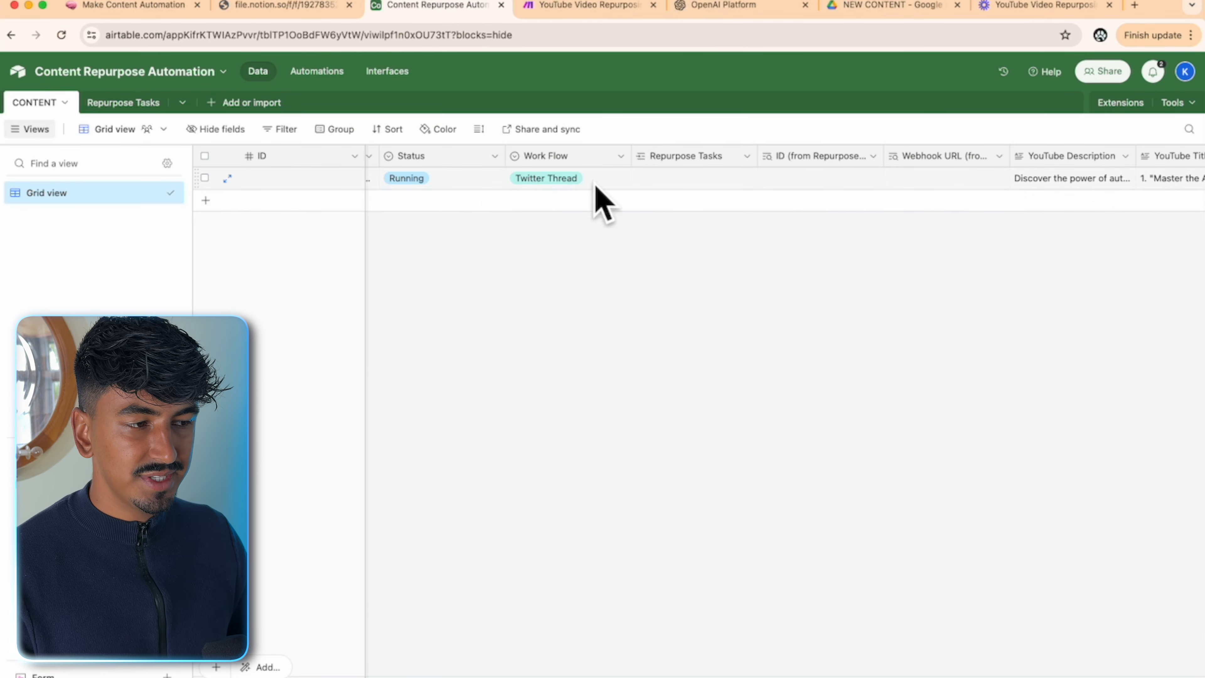
scroll(599, 672, right, 4)
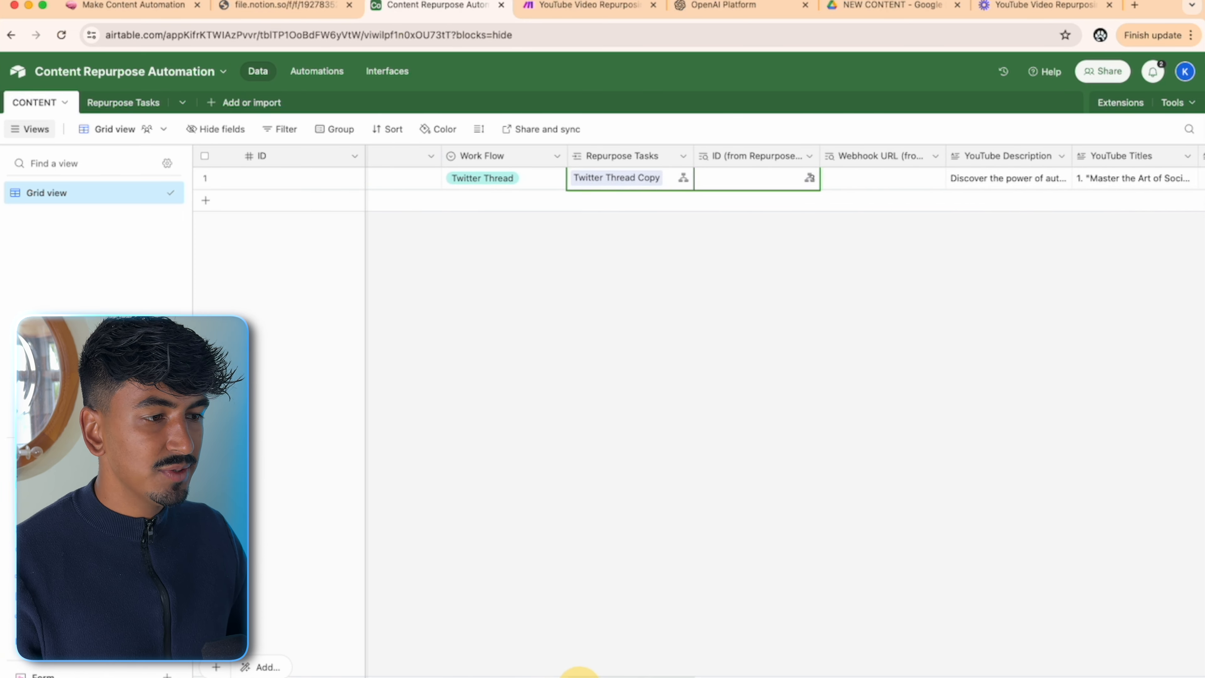
drag(598, 672, 892, 673)
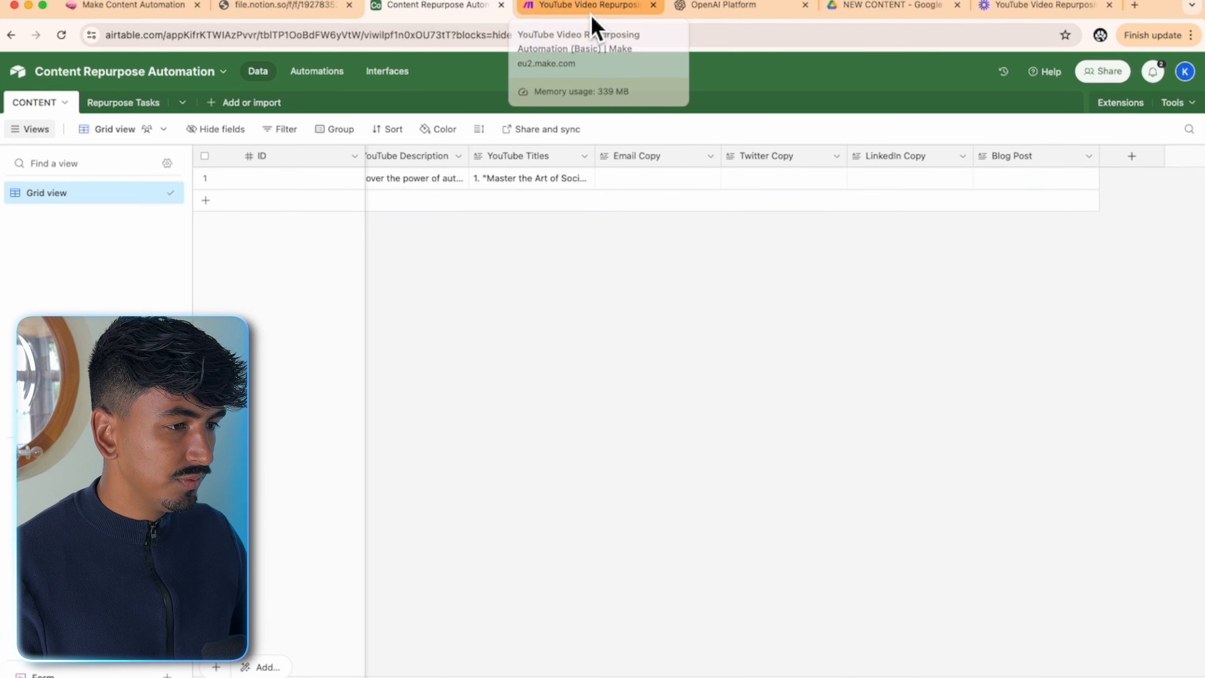
click(592, 18)
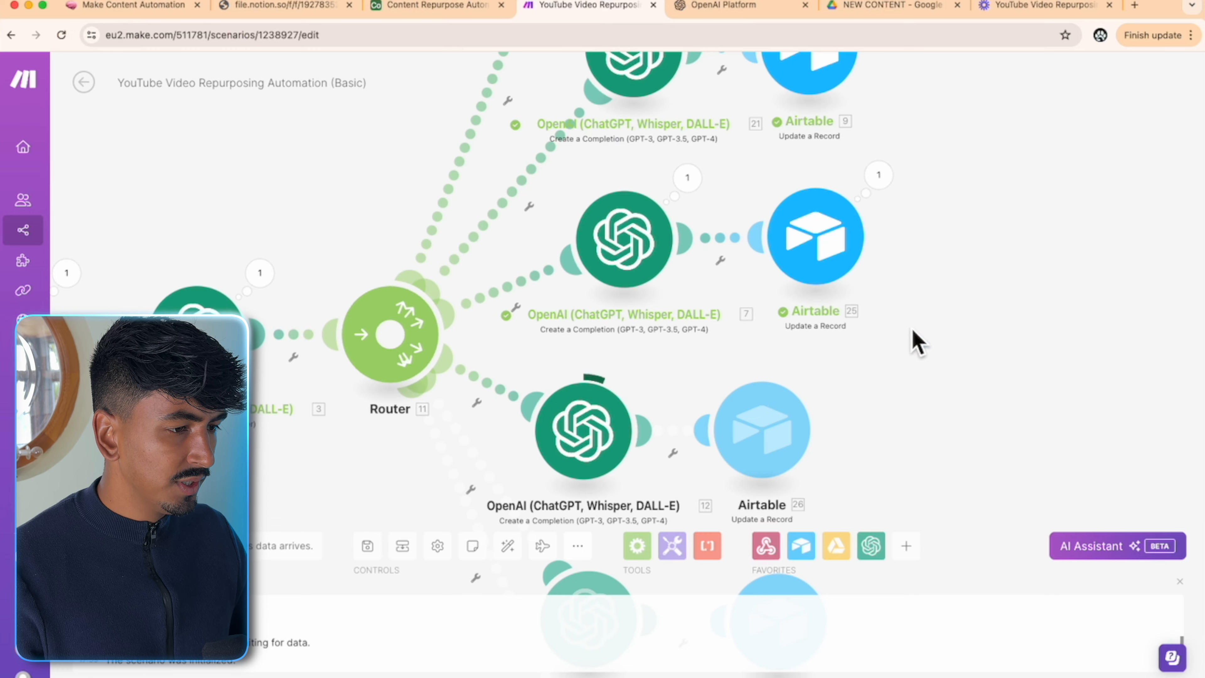
drag(978, 368, 923, 161)
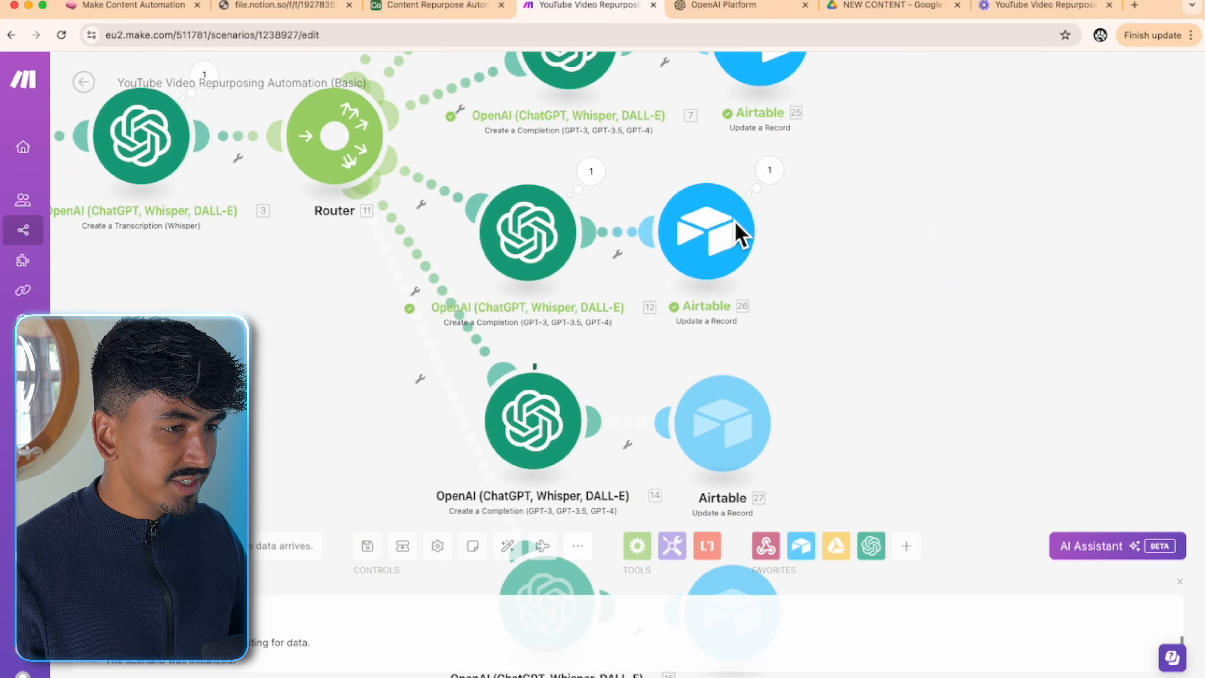
- Look for LinkedIn Copy in Airtable, then inspect what Airtable module 25 wrote
click(406, 12)
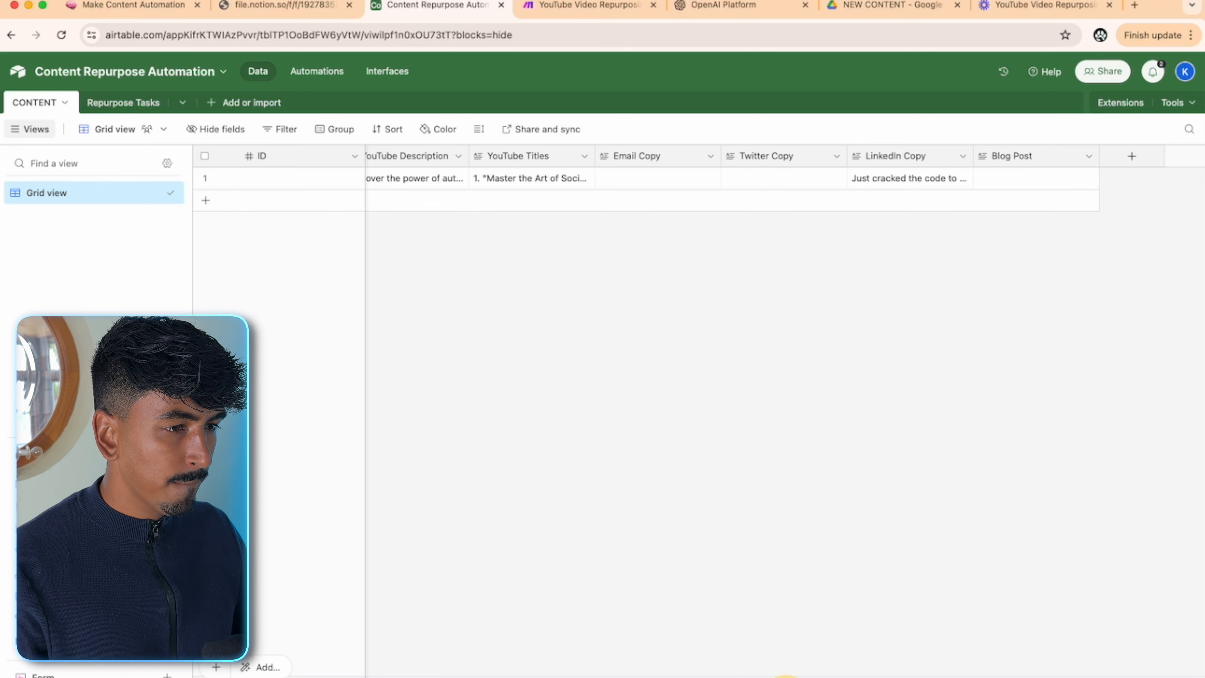
scroll(712, 180, left, 15)
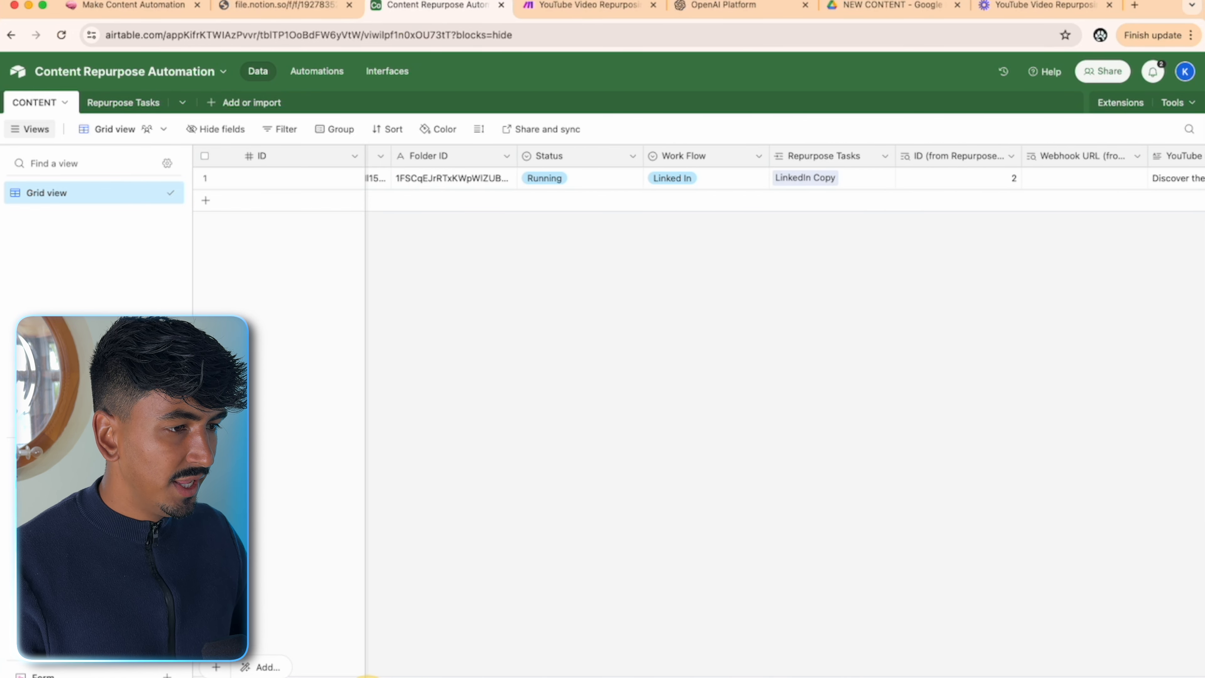
scroll(337, 674, right, 15)
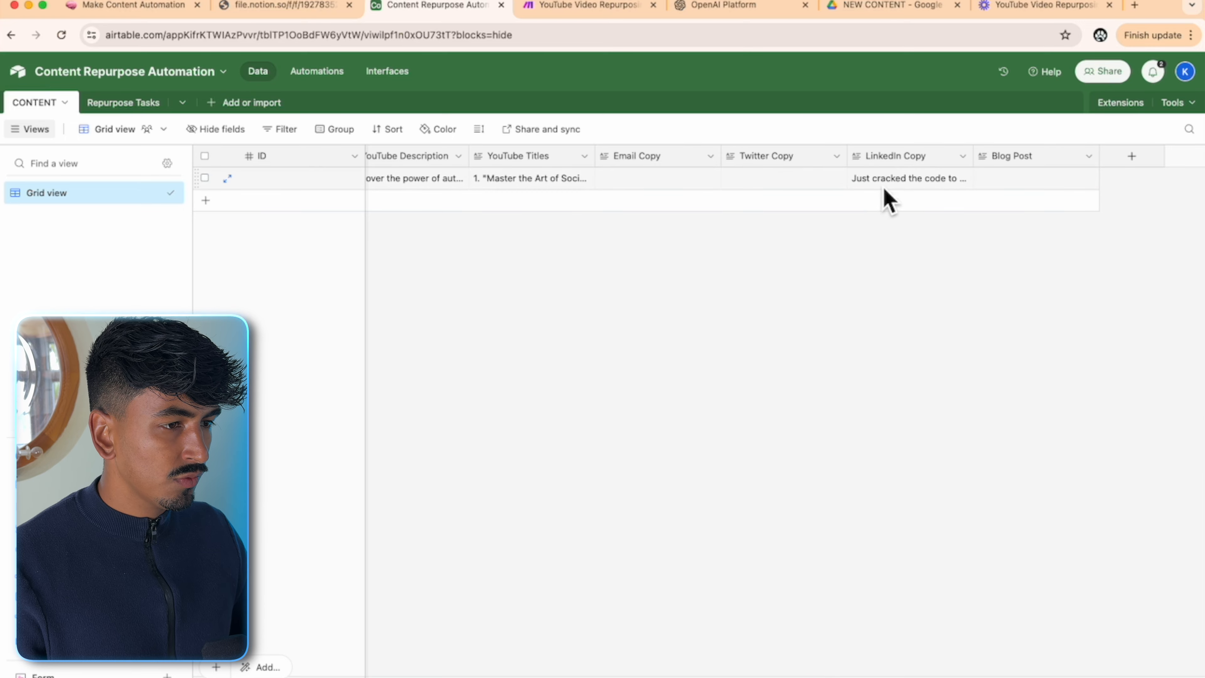
click(562, 7)
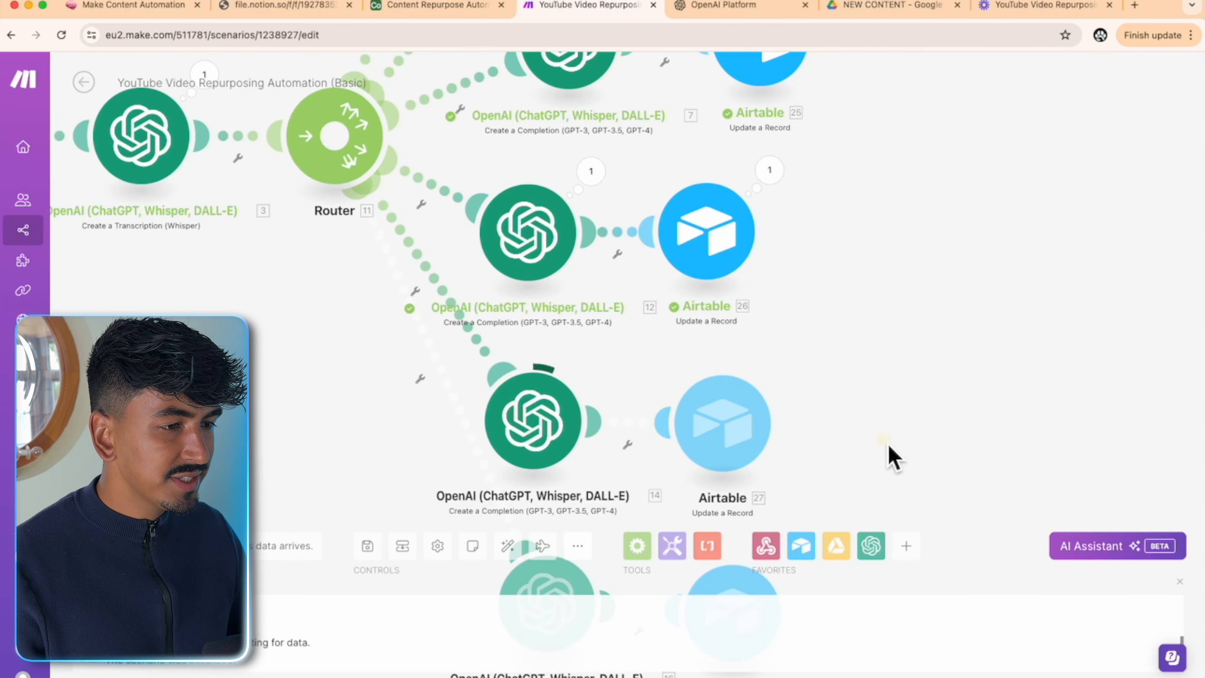
scroll(895, 190, up, 3)
drag(899, 185, 949, 547)
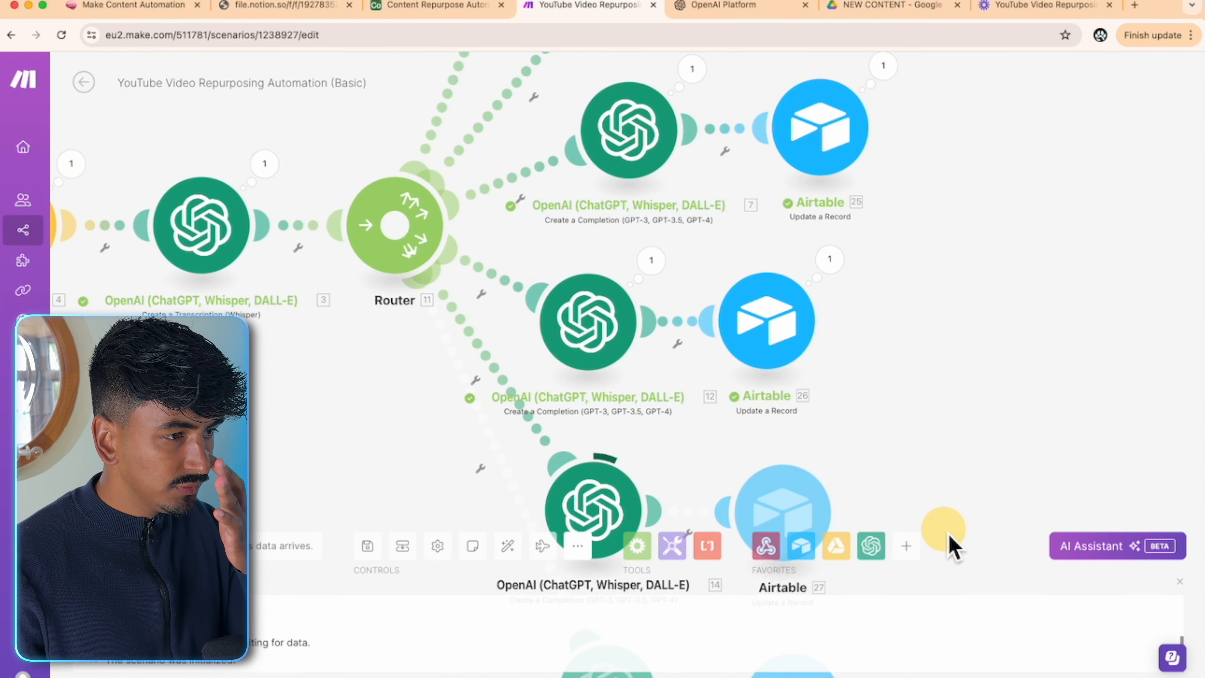
click(886, 67)
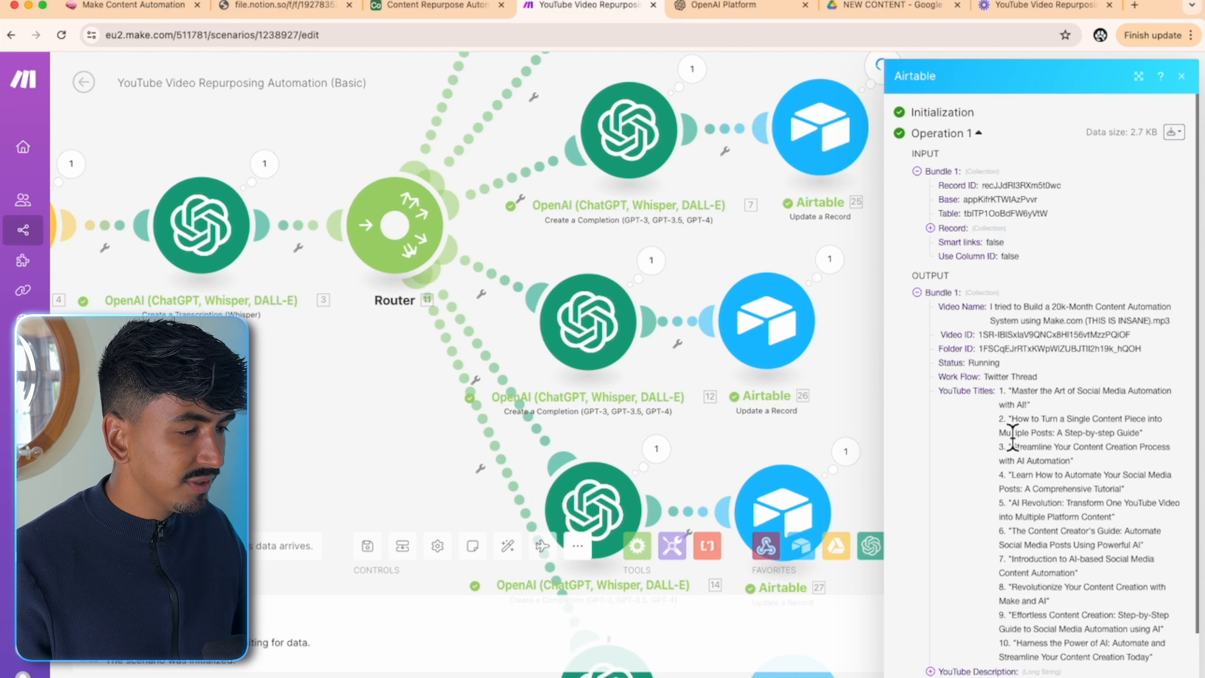
scroll(1051, 481, down, 3)
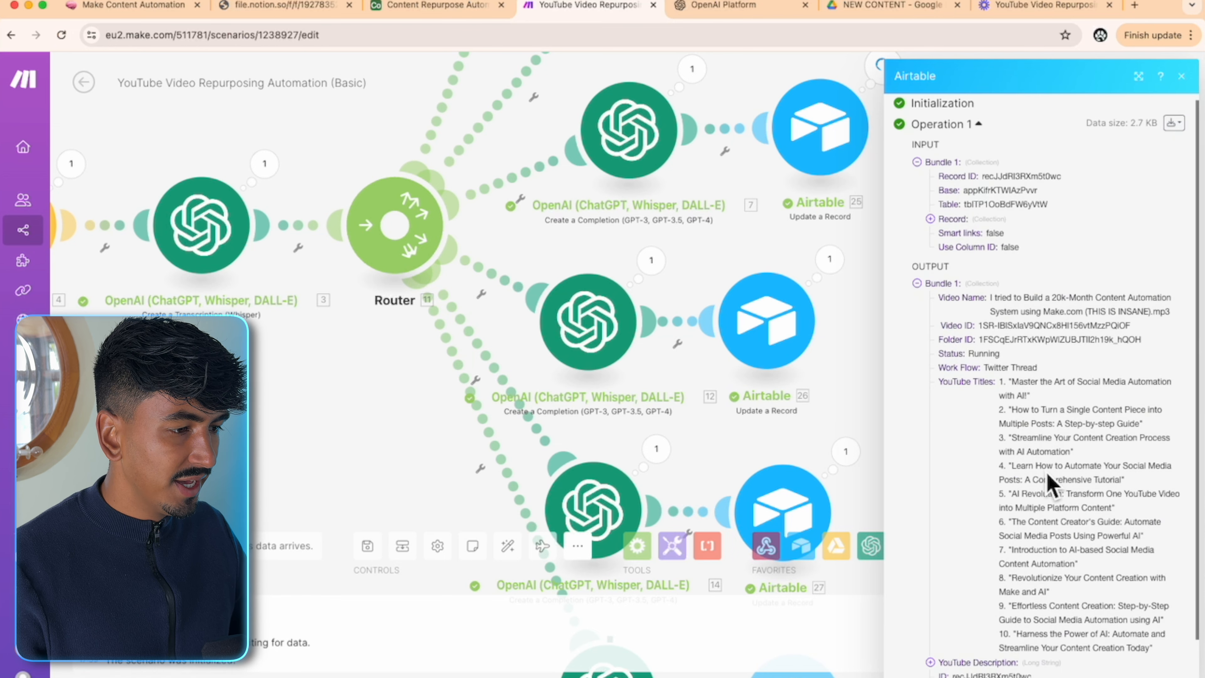
click(854, 401)
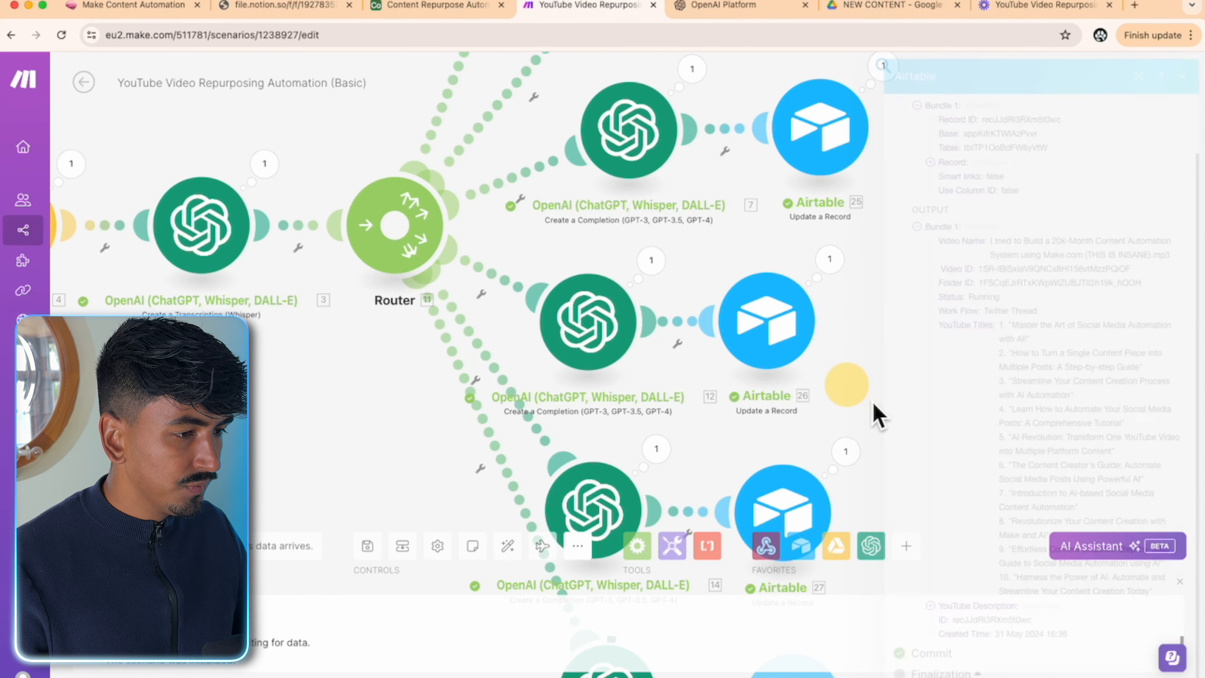
drag(945, 487, 942, 148)
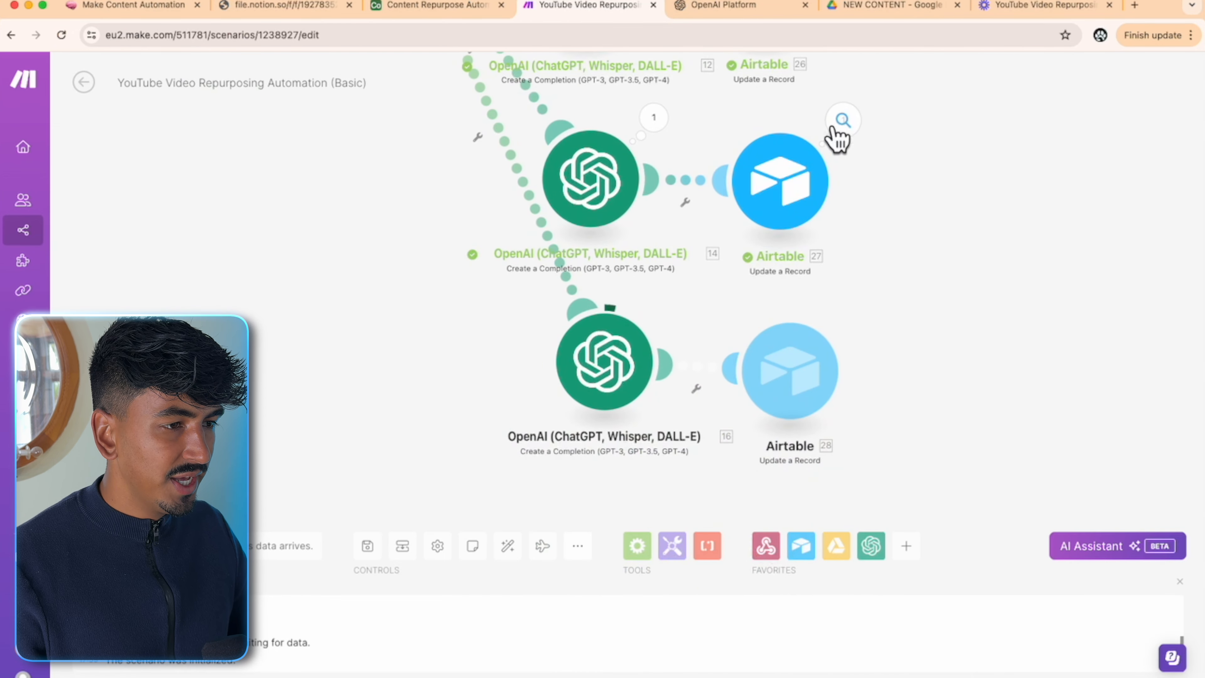
- Check the Email Copy and the still-empty Twitter Copy cell, then go back to Make
click(437, 5)
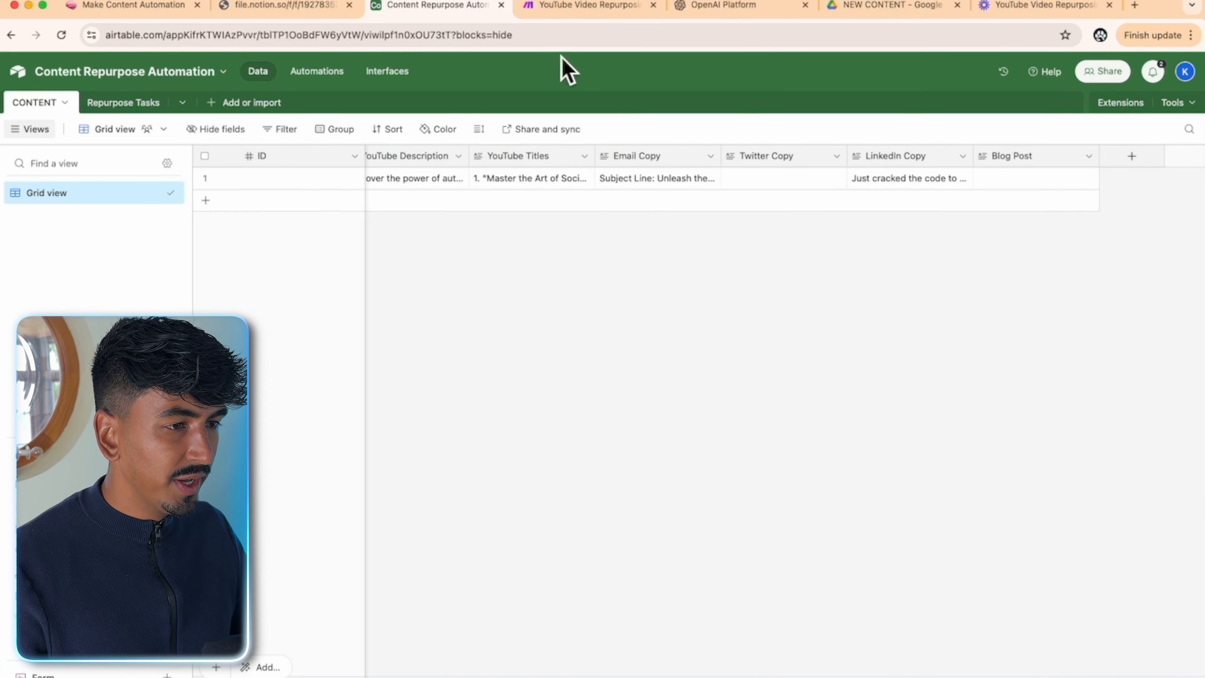
click(583, 6)
drag(874, 280, 1030, 131)
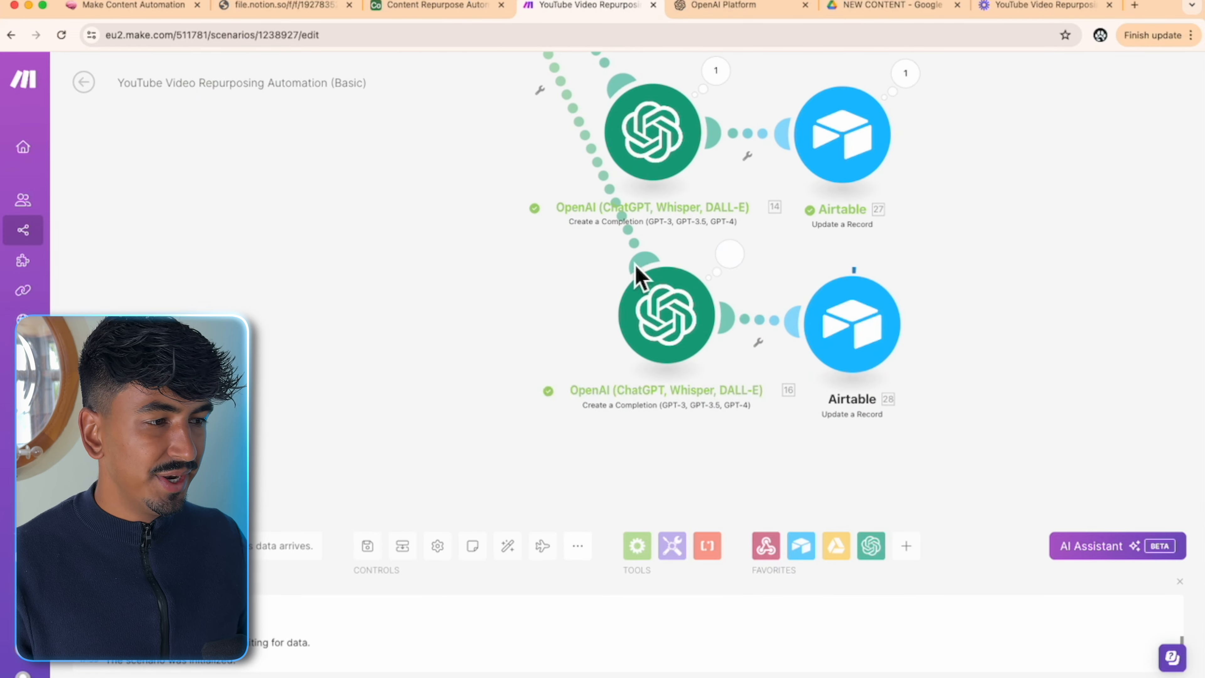
click(451, 6)
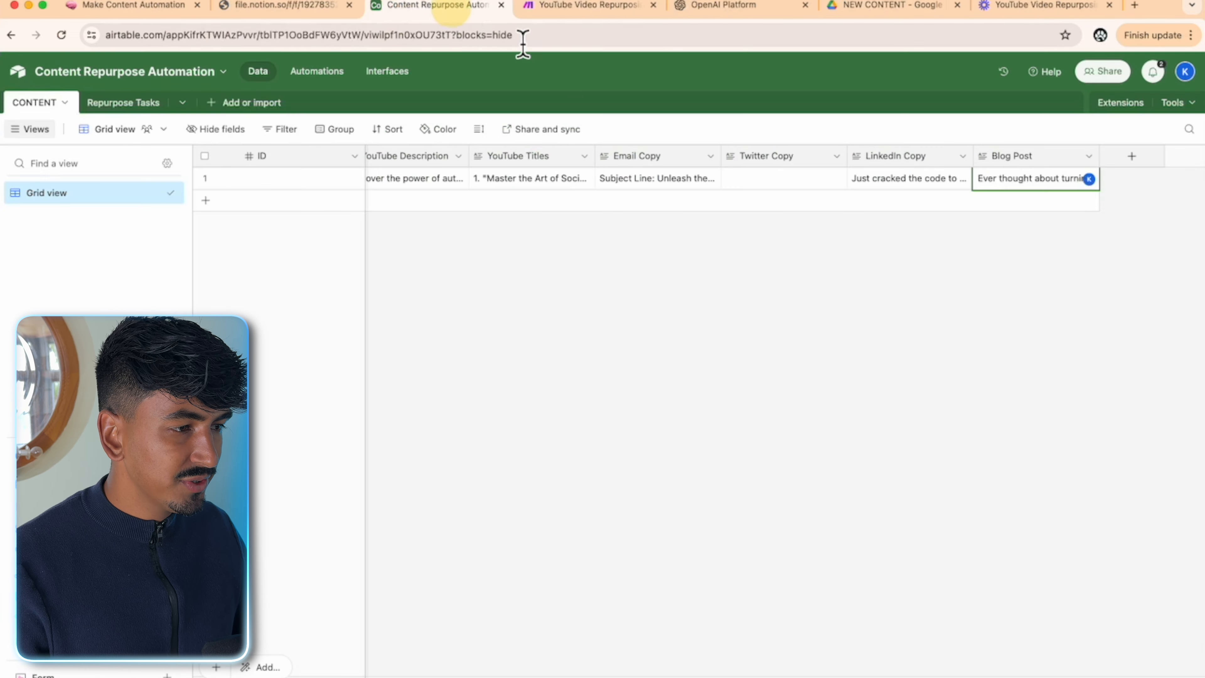
click(795, 181)
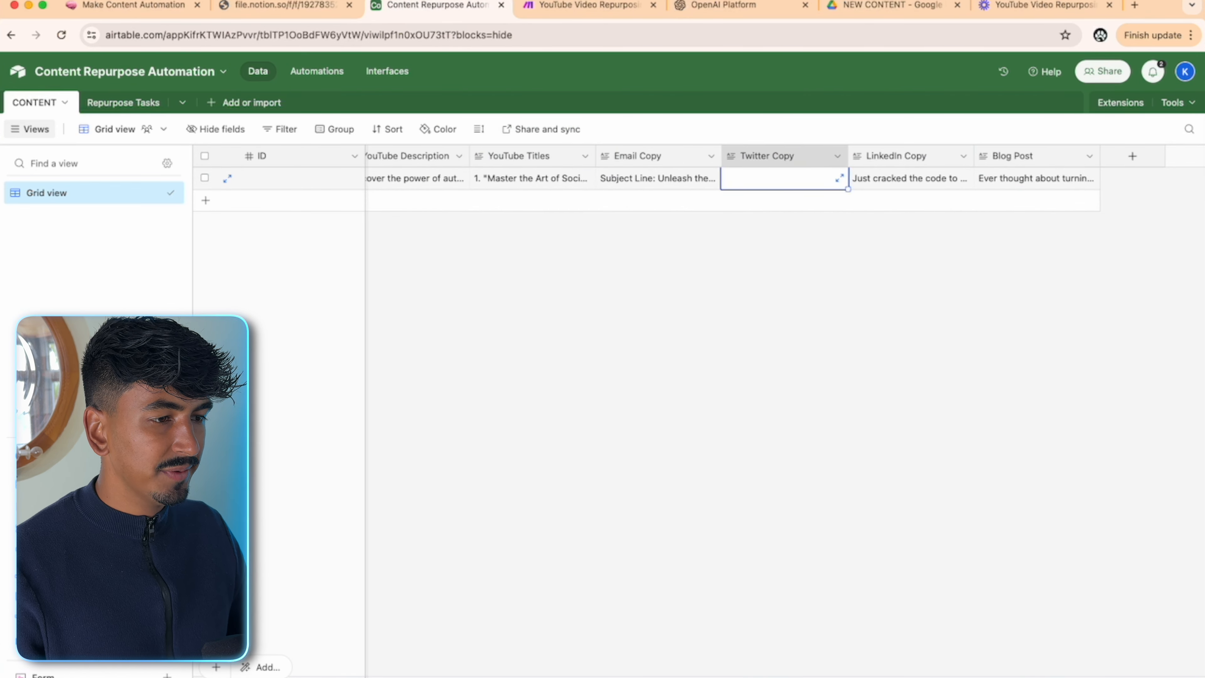
drag(817, 677, 352, 677)
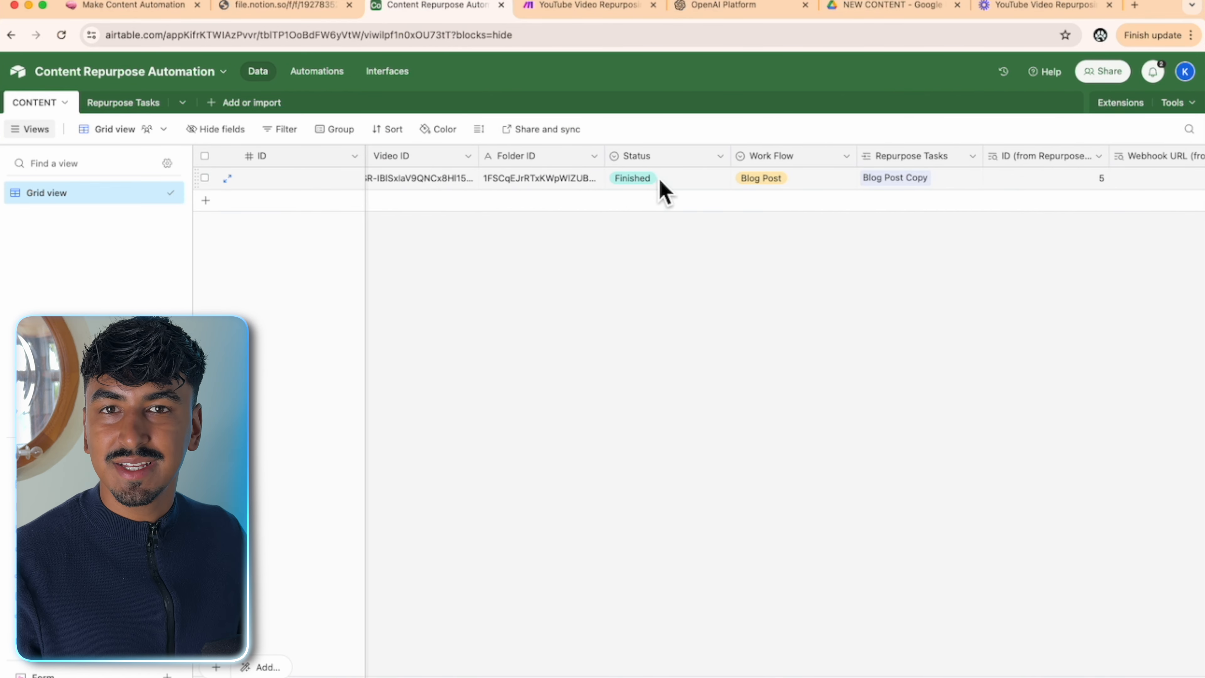
click(612, 12)
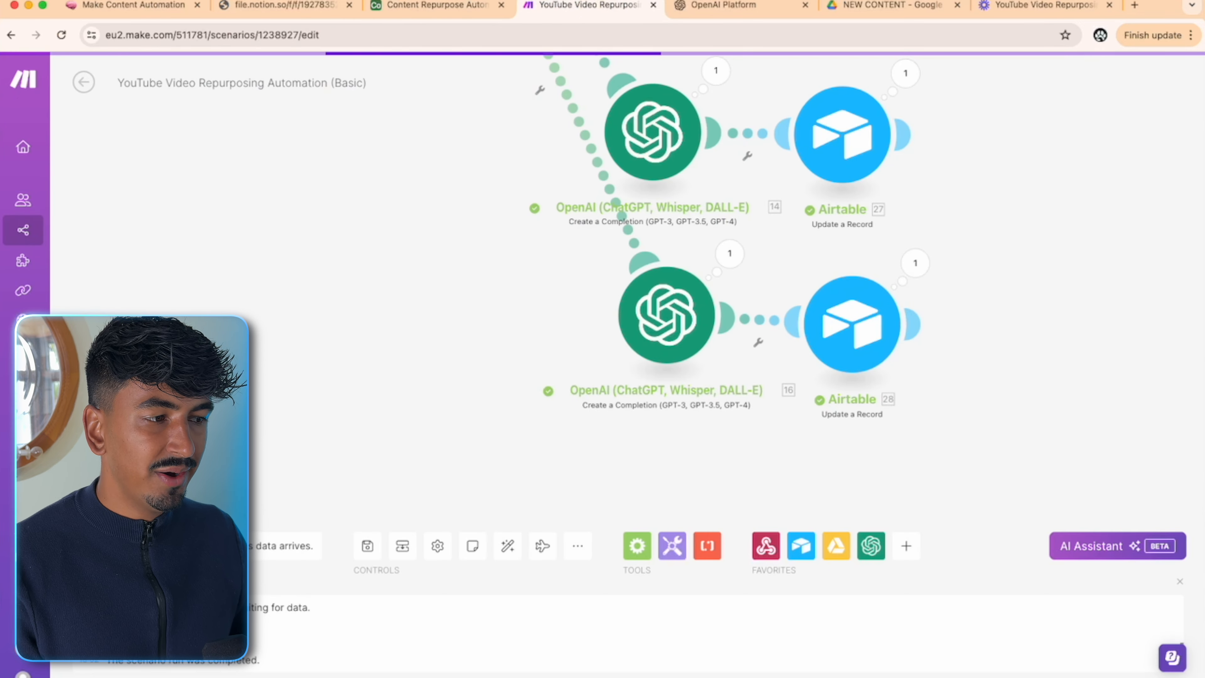
- Review the Blog Post Airtable update and the Twitter thread completion settings
click(875, 329)
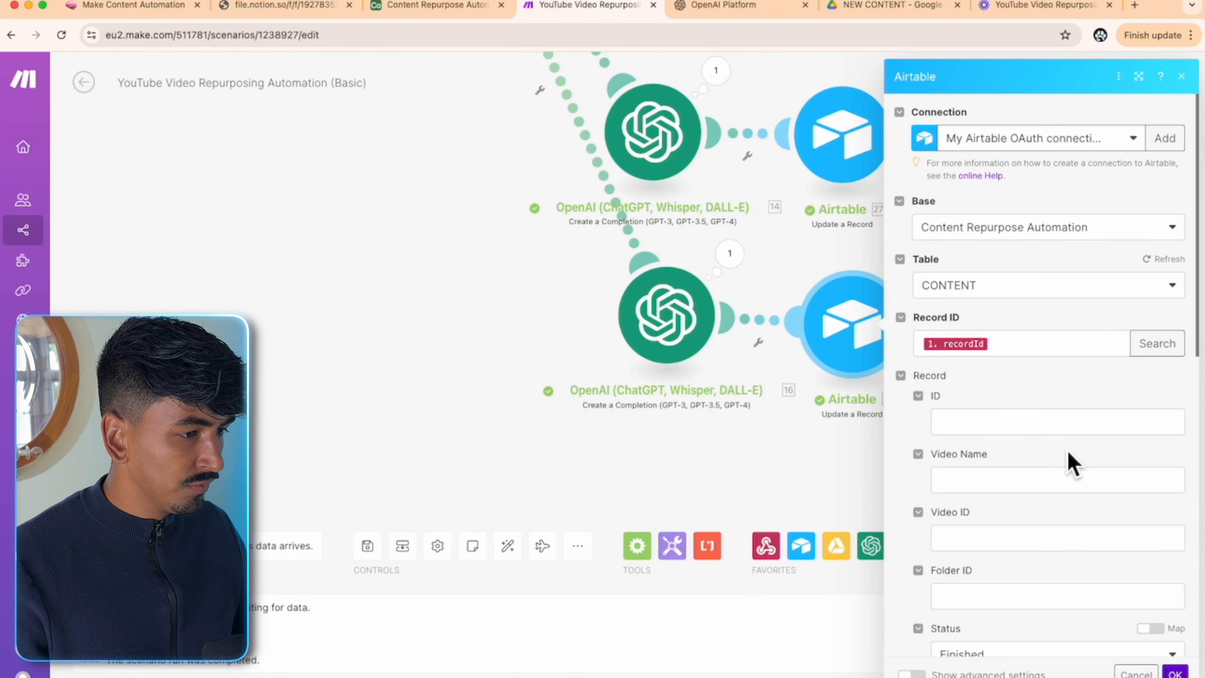
scroll(1070, 463, down, 5)
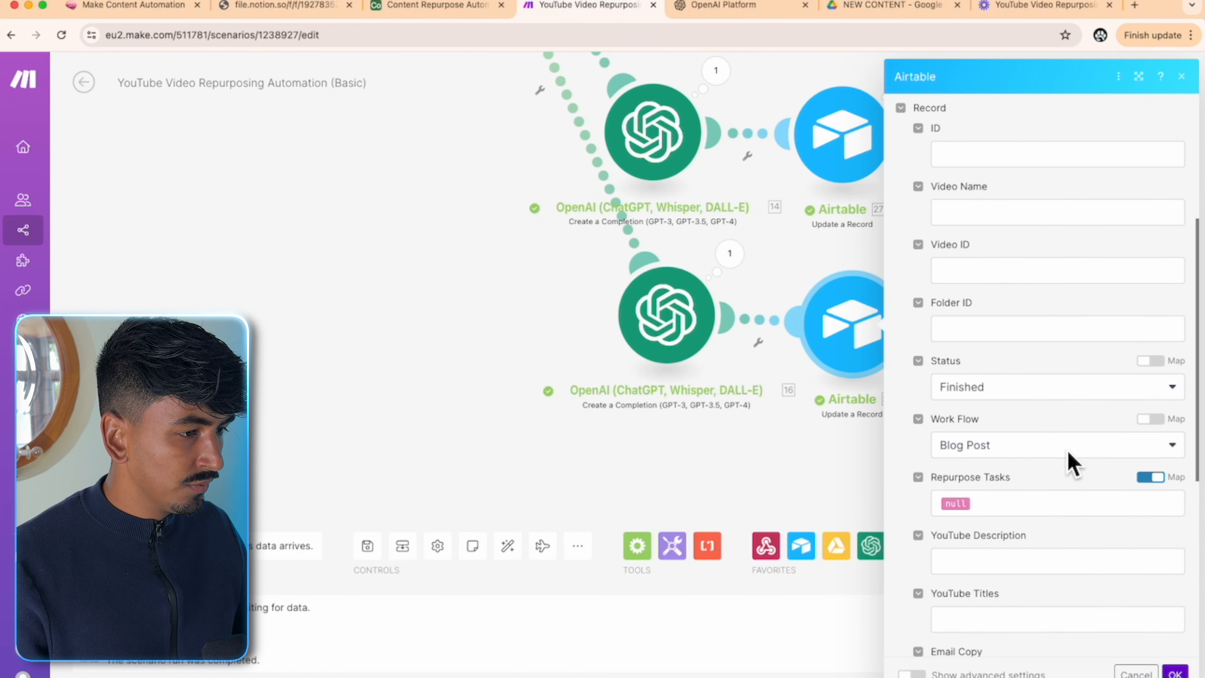
click(837, 463)
drag(963, 196, 946, 482)
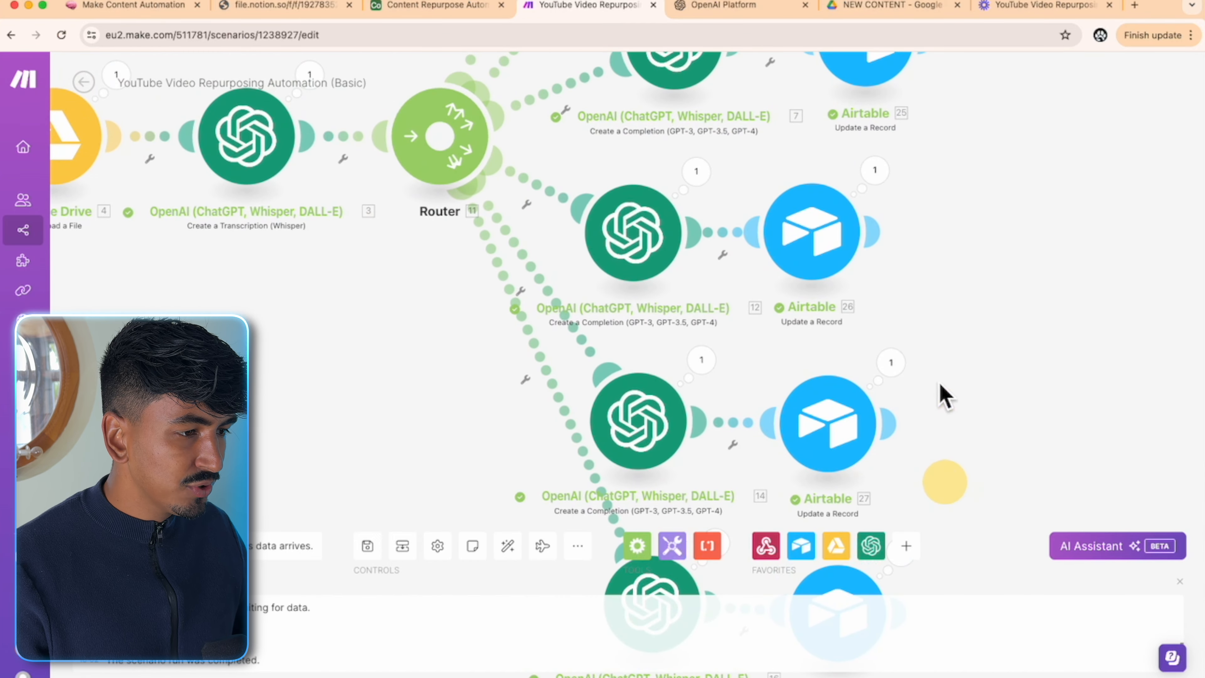
drag(919, 225, 939, 677)
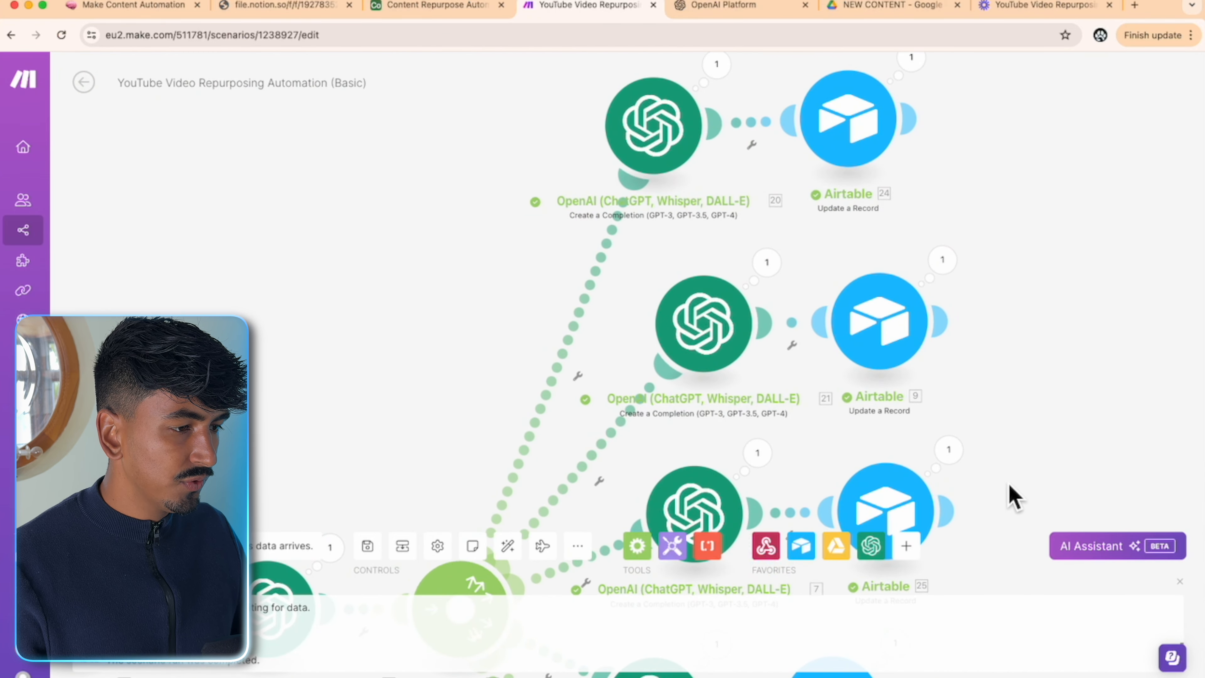
scroll(1013, 496, down, 2)
click(720, 429)
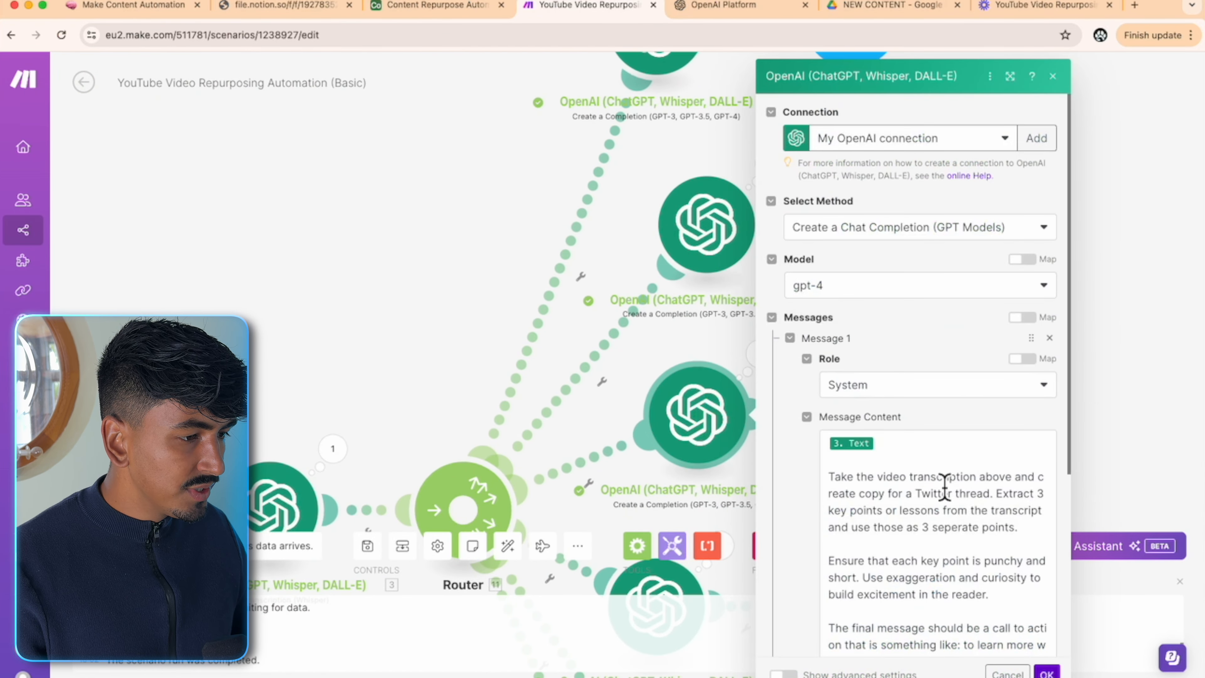
click(1144, 416)
- Map OpenAI module 7's Choices Message.Content into Twitter Copy and save the update
click(874, 409)
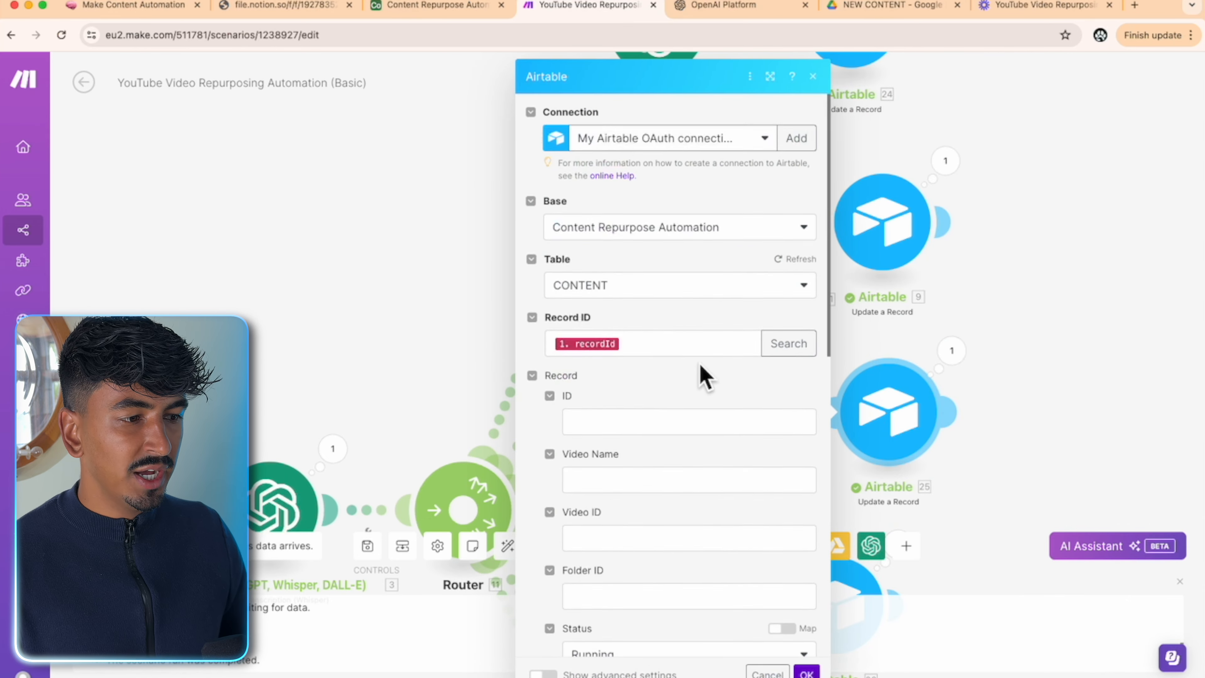
scroll(707, 375, down, 5)
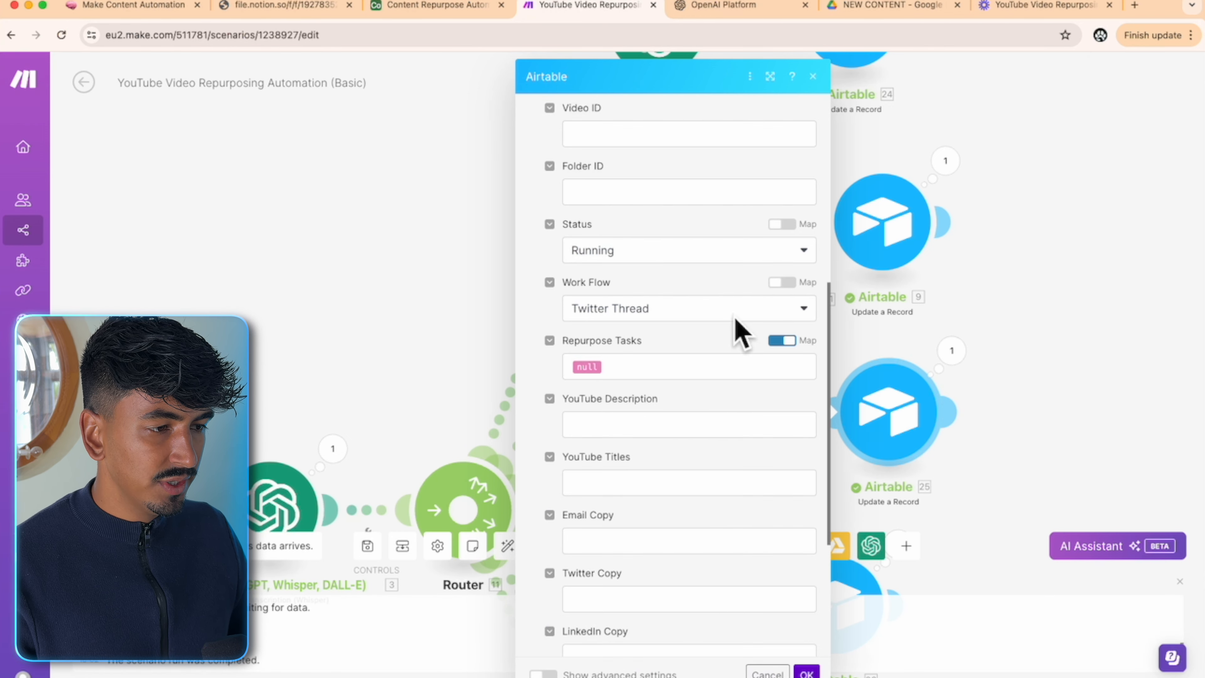
scroll(692, 328, down, 4)
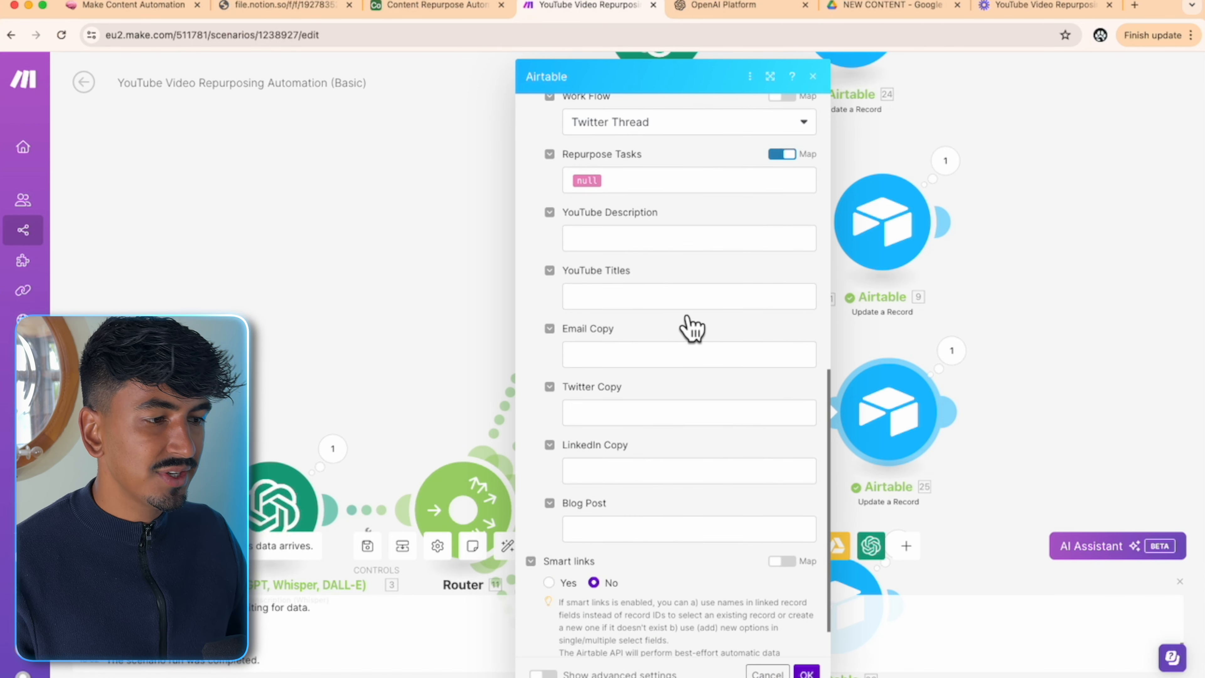
click(653, 411)
click(865, 277)
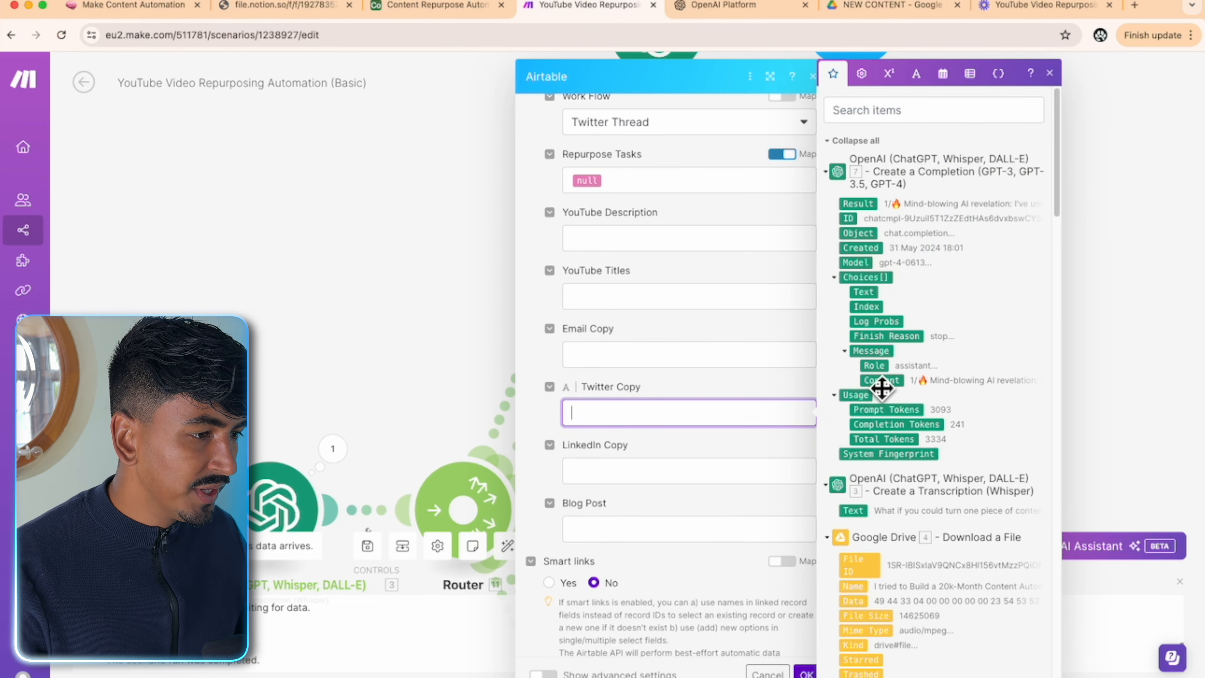
click(882, 379)
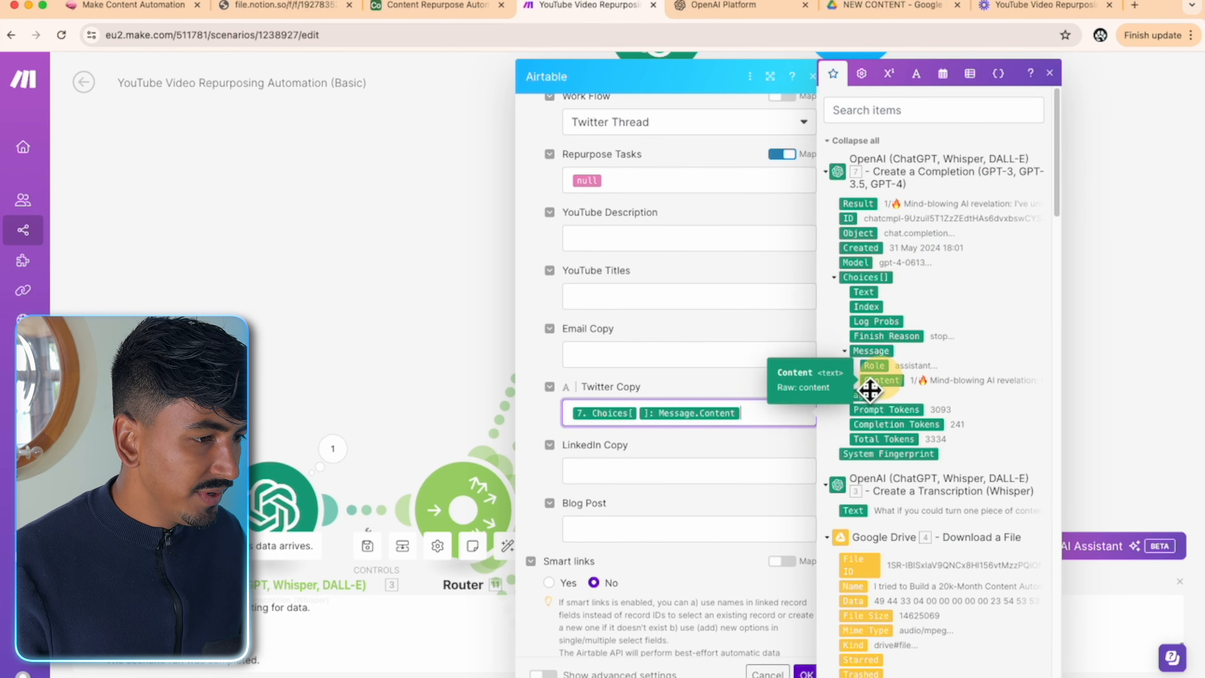
click(807, 671)
drag(1076, 438, 1065, 289)
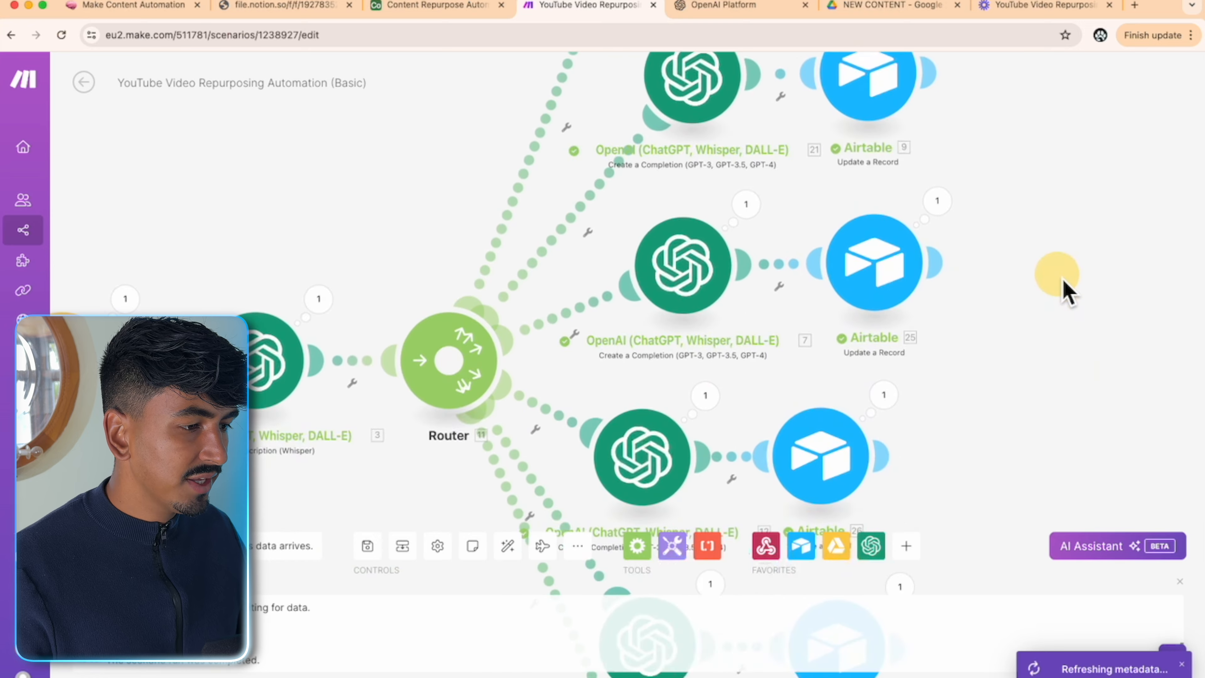
click(474, 6)
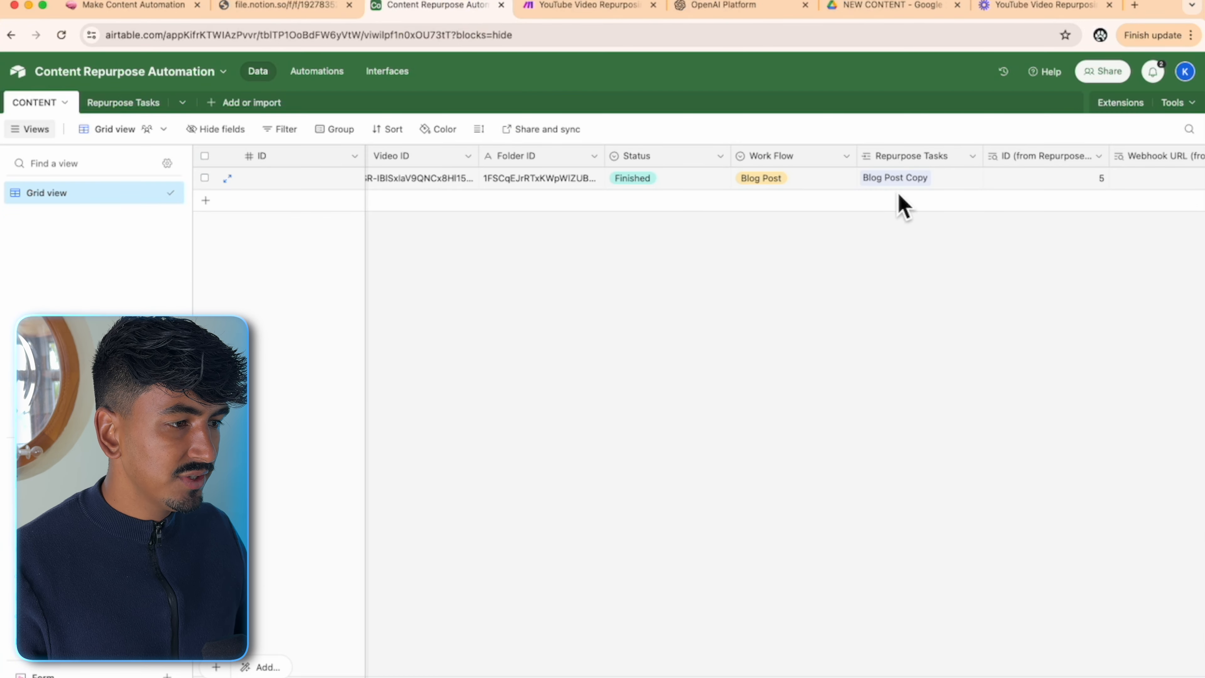
scroll(1056, 605, right, 15)
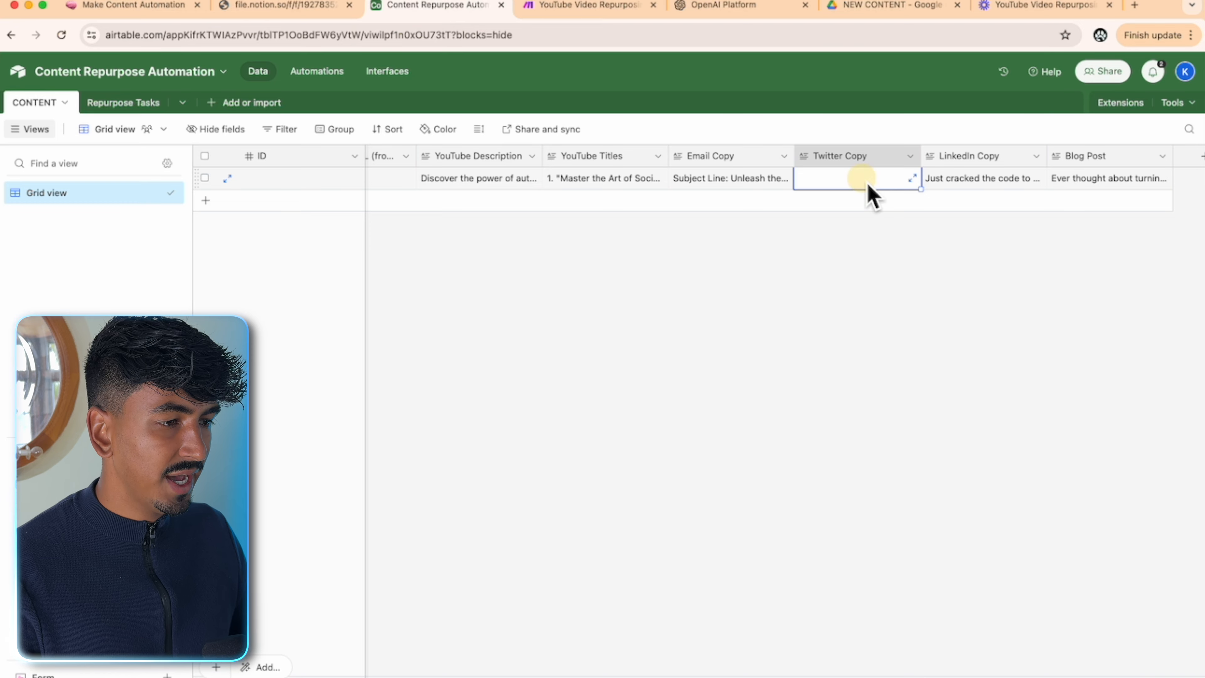
click(580, 13)
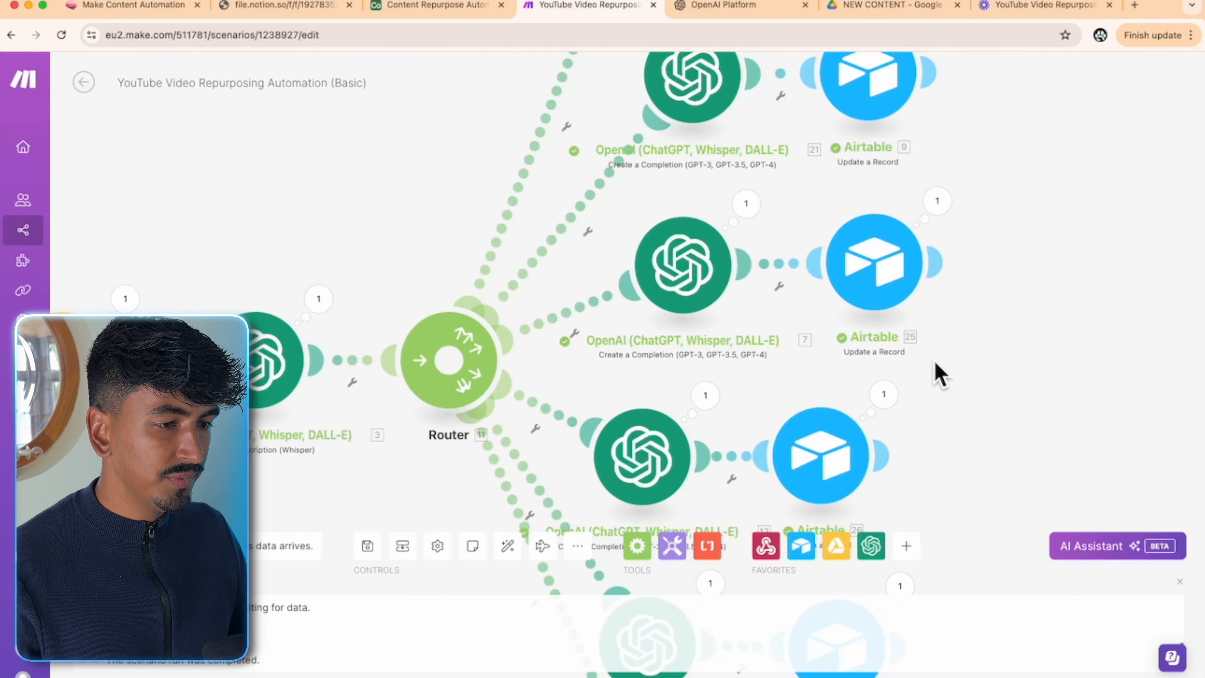
scroll(939, 375, down, 5)
- Run the scenario once using the webhook's existing data
drag(990, 390, 990, 229)
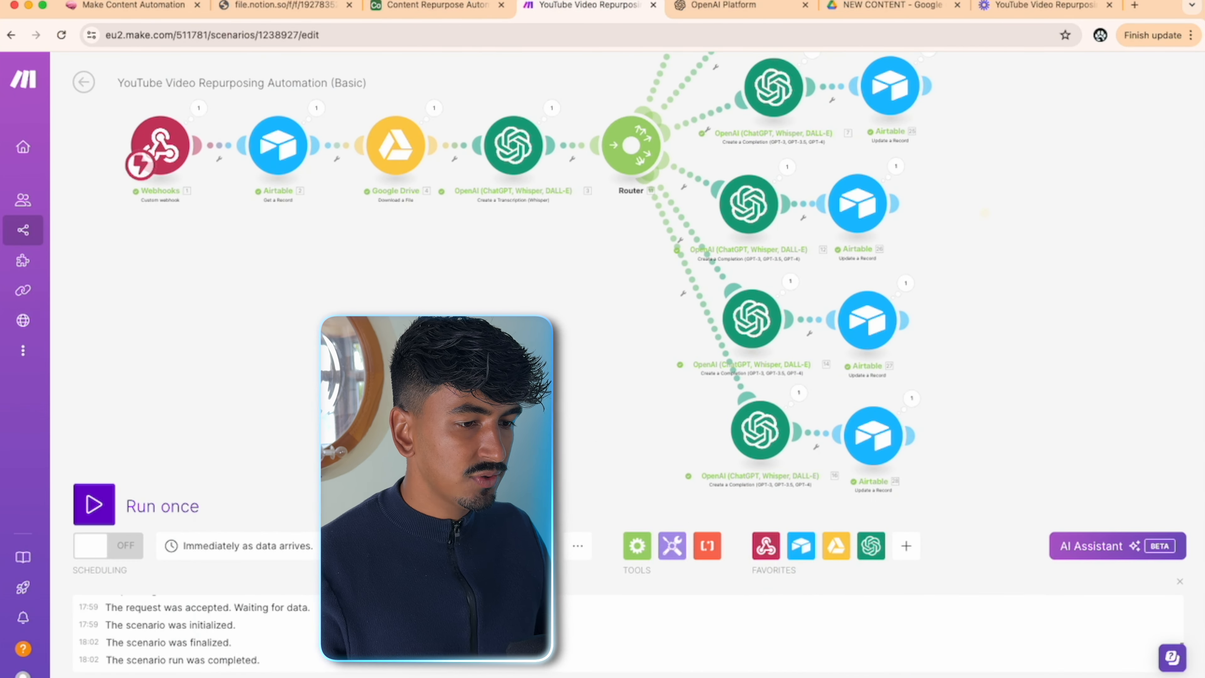
click(86, 517)
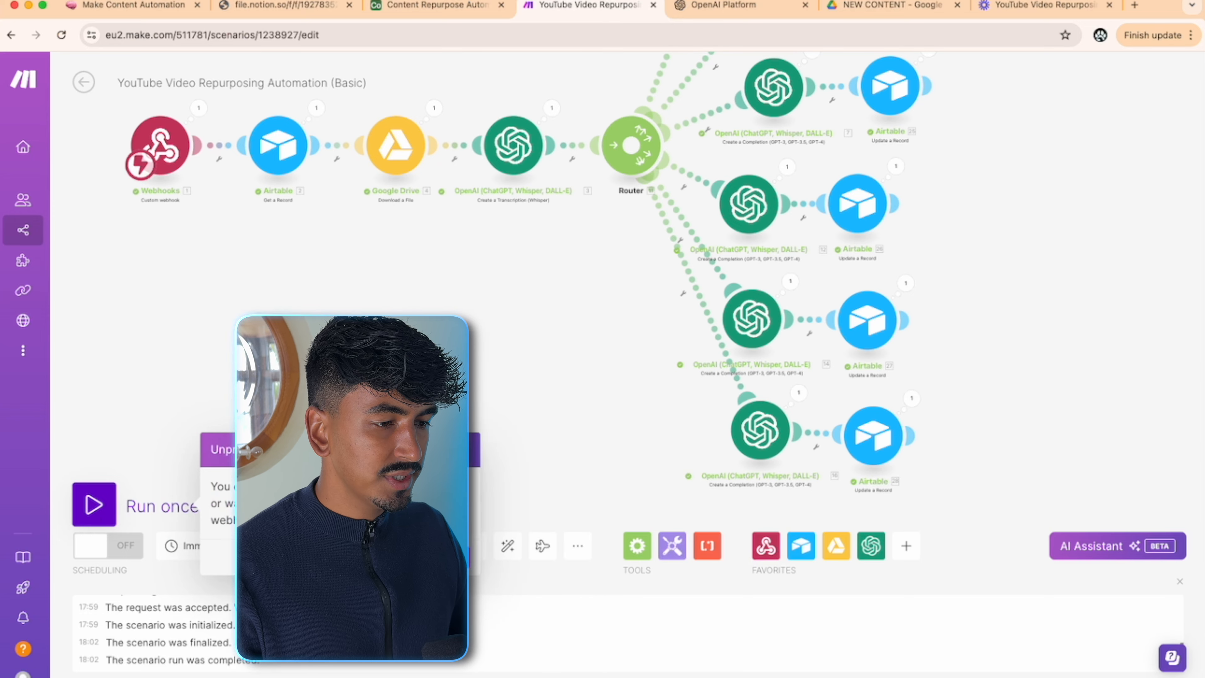
click(440, 558)
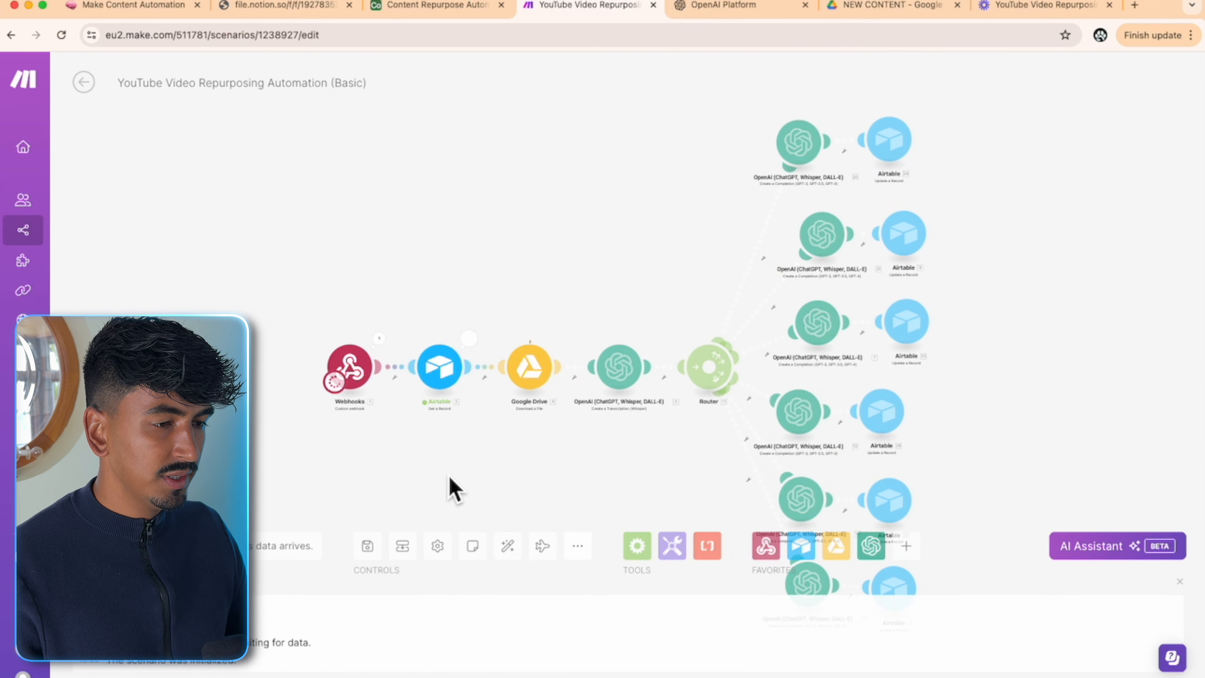
drag(576, 476, 464, 380)
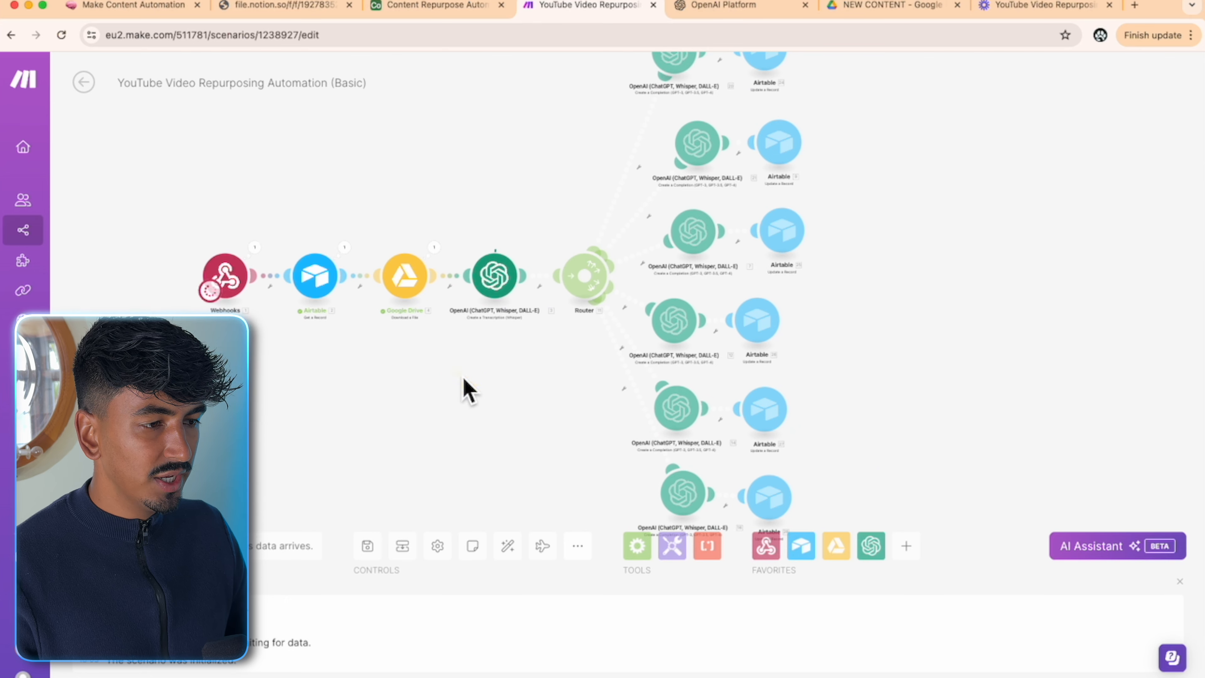
- Clear the Blog Post, LinkedIn Copy, Email Copy, YouTube Titles and Repurpose Tasks cells
click(436, 14)
click(1092, 182)
key(Delete)
click(980, 182)
key(Delete)
click(722, 181)
key(Delete)
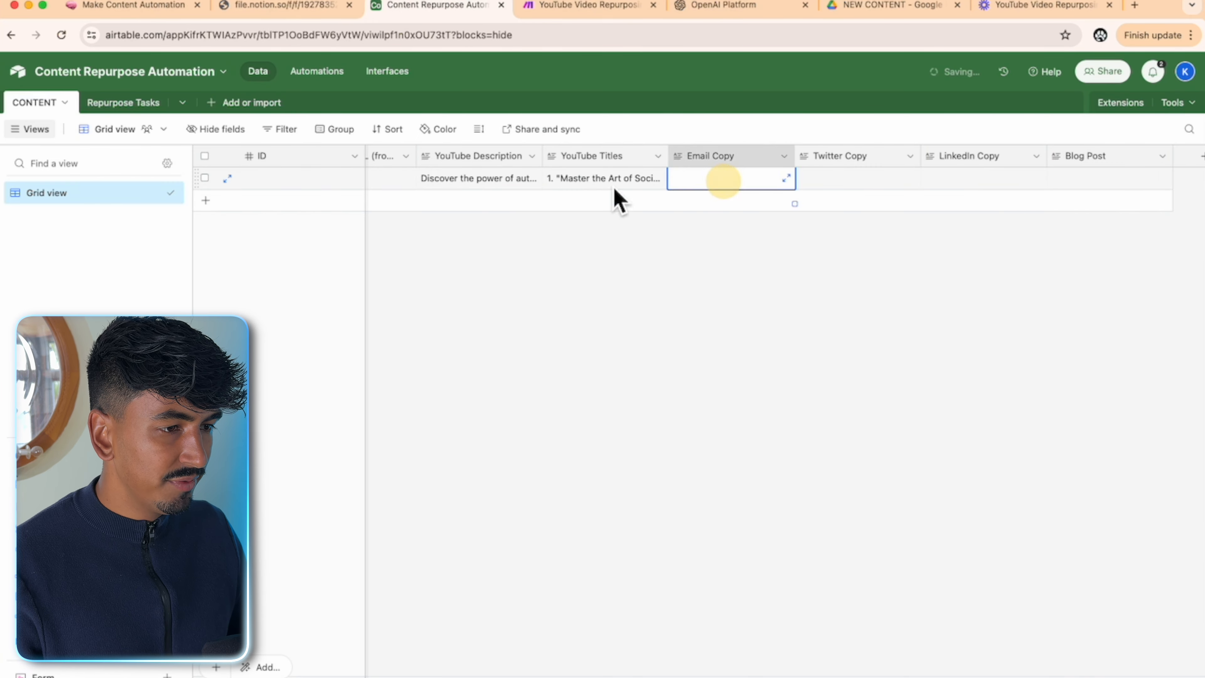
click(613, 184)
scroll(949, 190, left, 3)
click(1017, 185)
key(Delete)
- Empty the Status value, keep Work Flow as YouTube Video, and go back to the running scenario
click(940, 185)
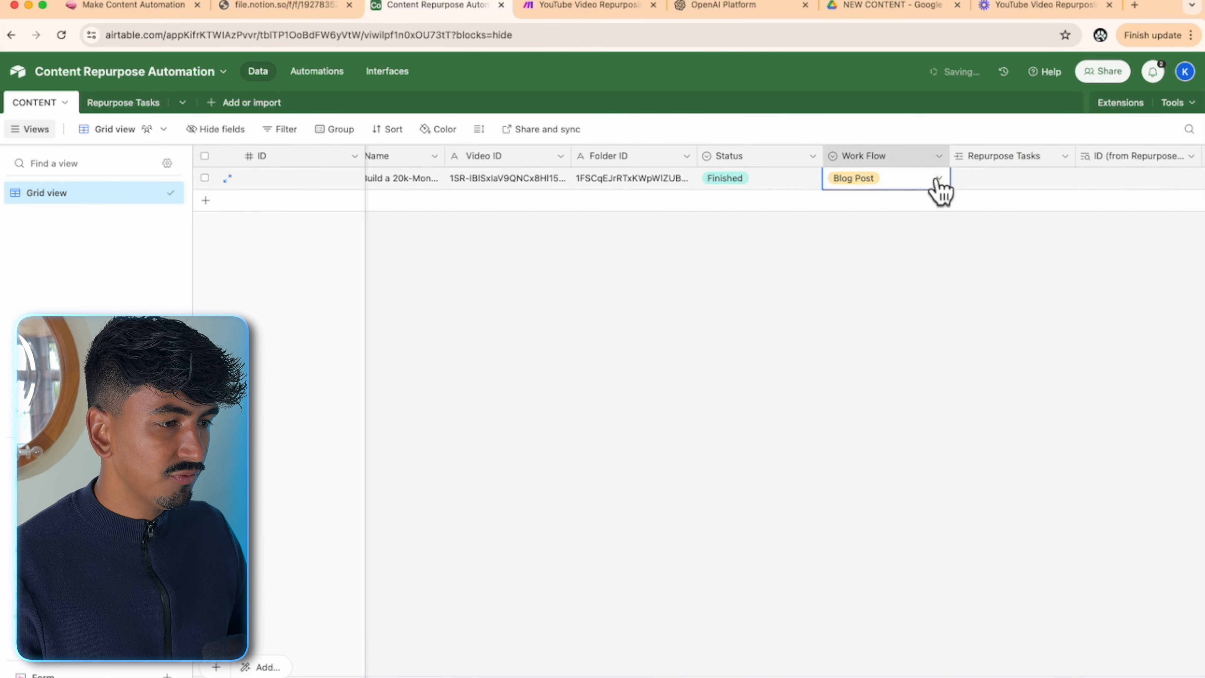
click(873, 250)
click(812, 180)
click(766, 221)
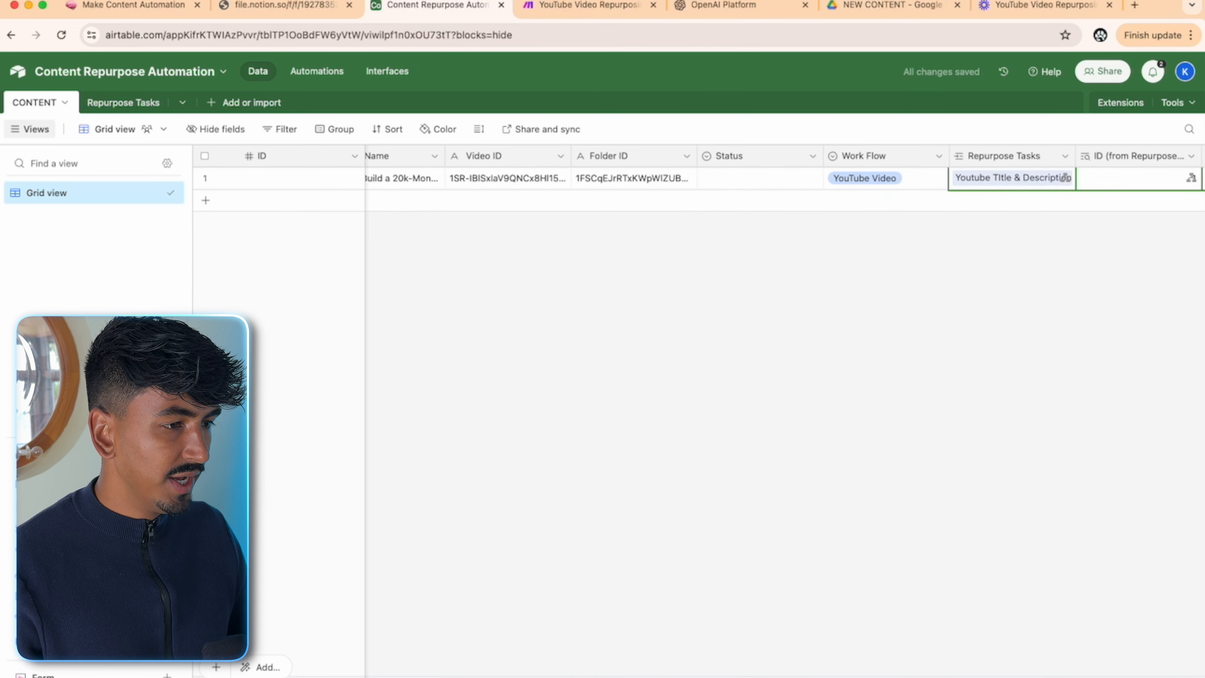
click(569, 7)
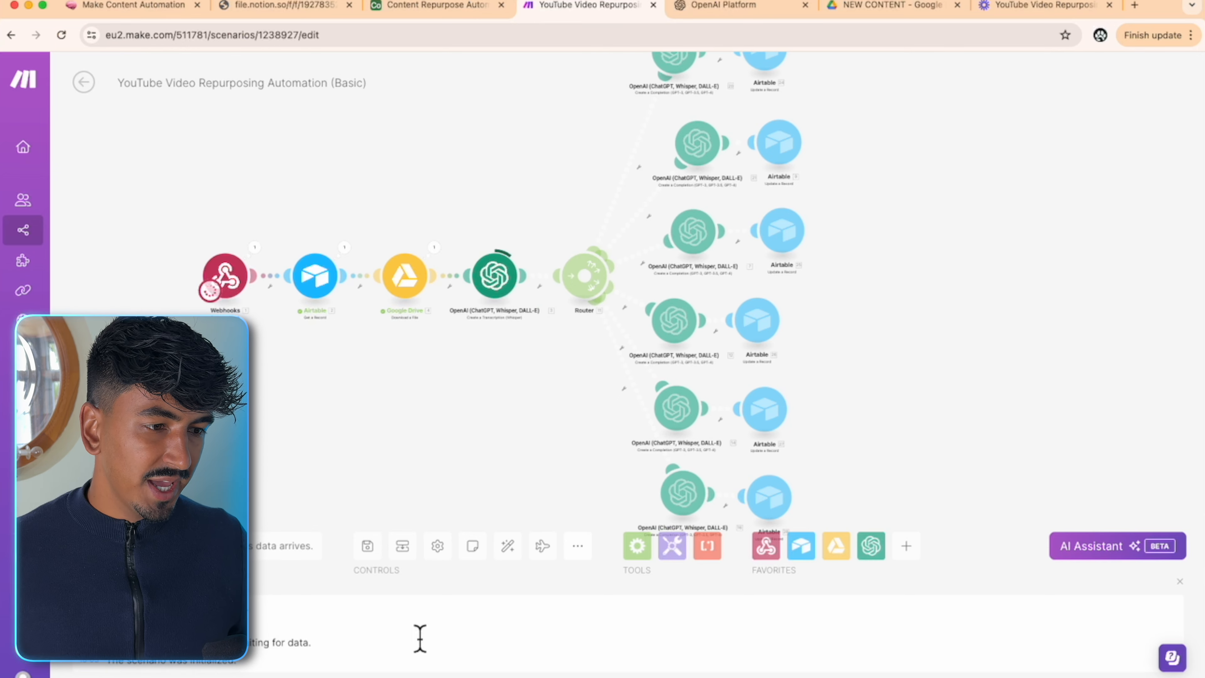
drag(589, 388, 570, 465)
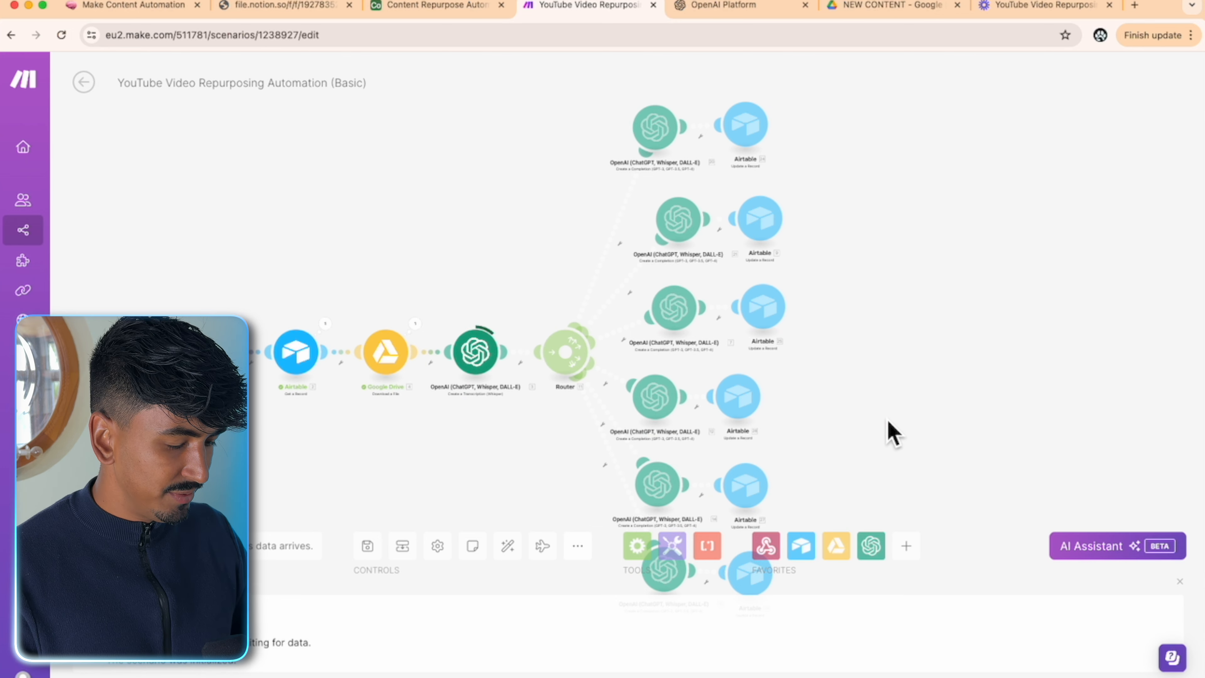
drag(894, 434, 940, 404)
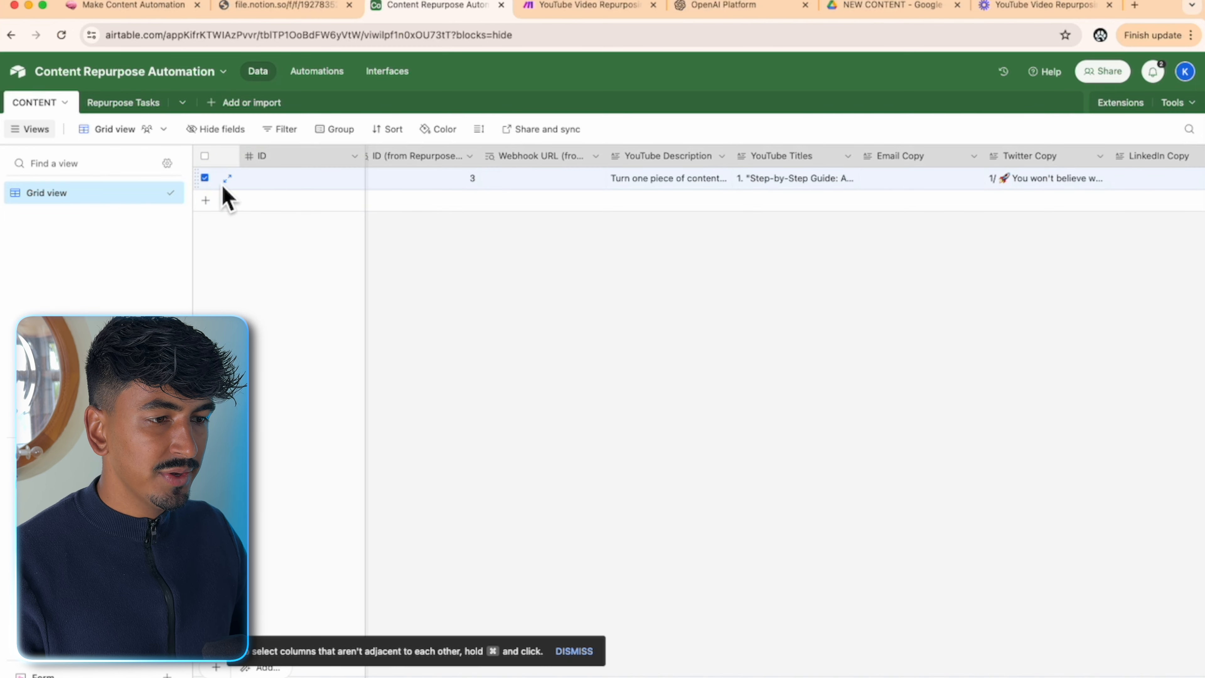
- Expand the Airtable record and scroll through its new Twitter Copy and LinkedIn Copy fields
click(230, 179)
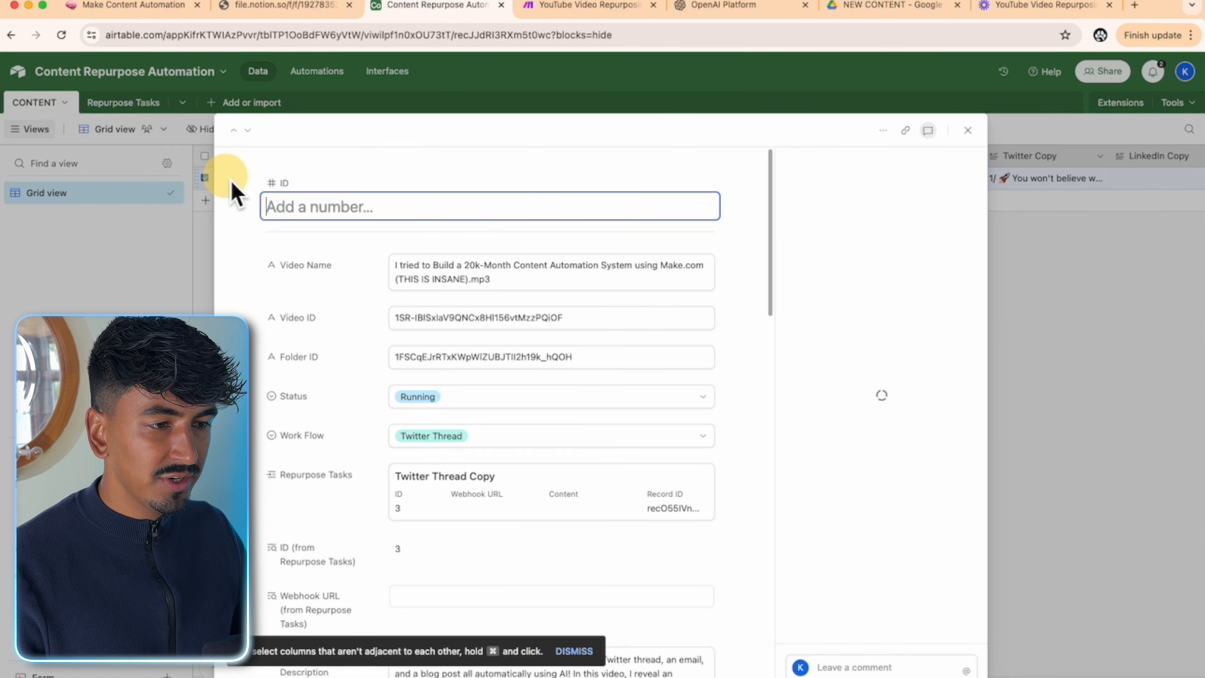
scroll(723, 394, down, 8)
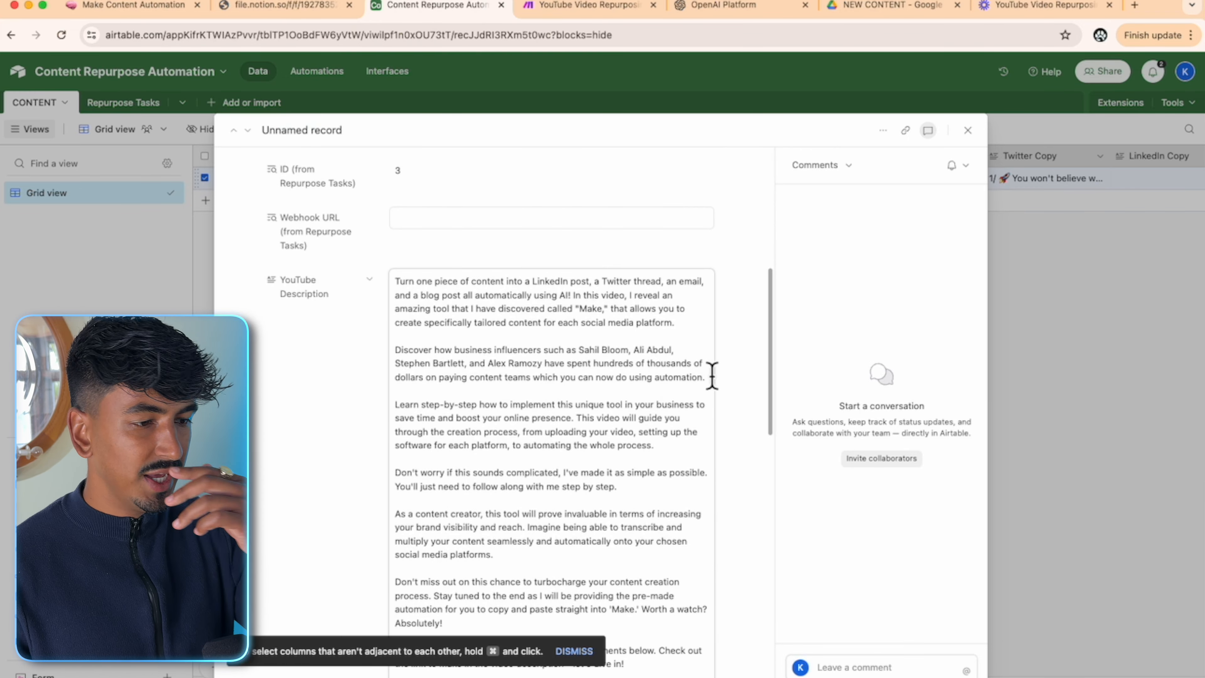
scroll(711, 375, down, 9)
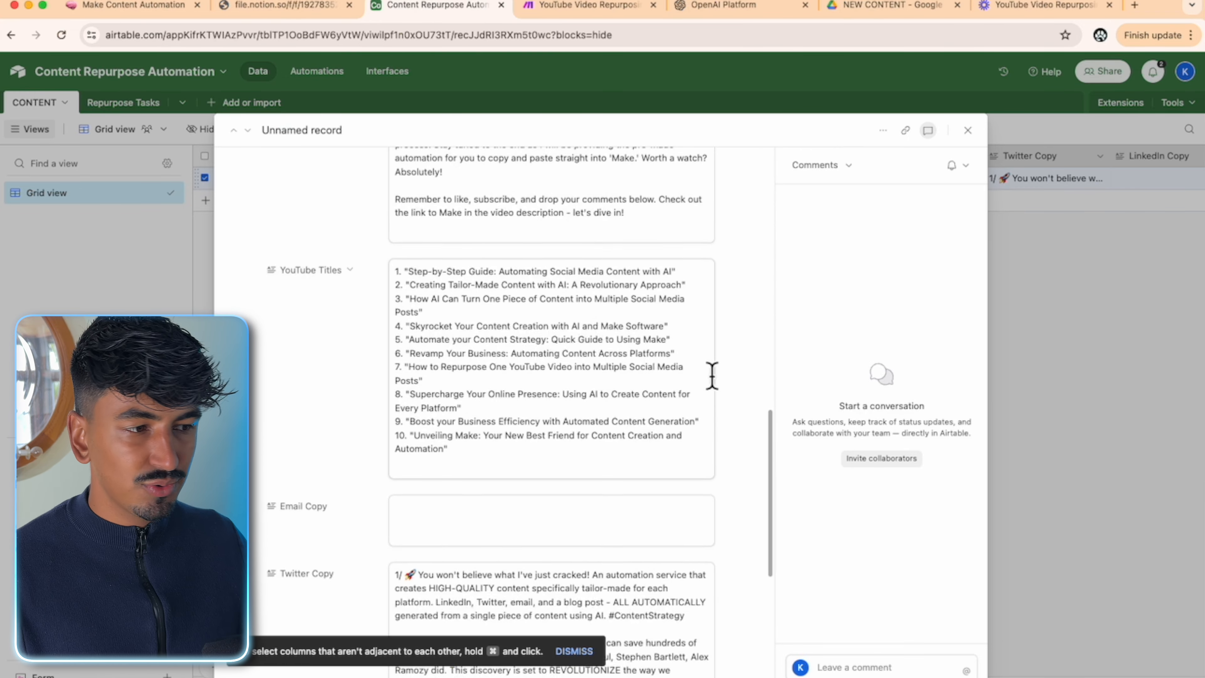
scroll(712, 376, down, 8)
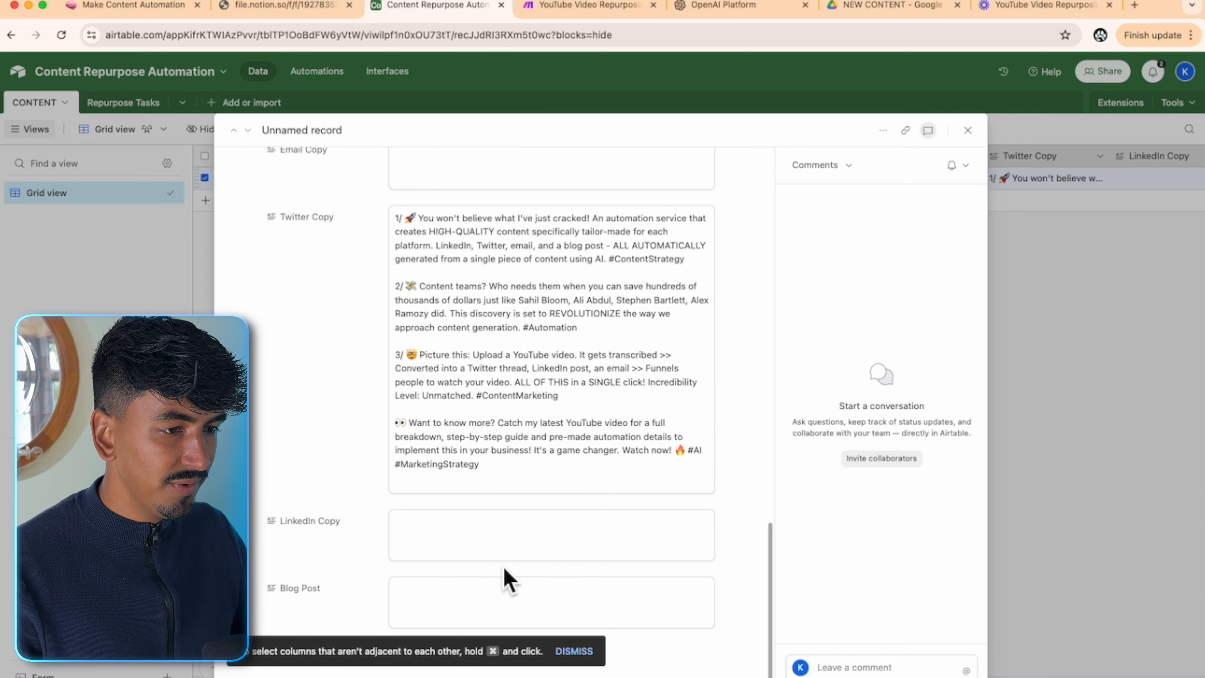
scroll(524, 435, up, 4)
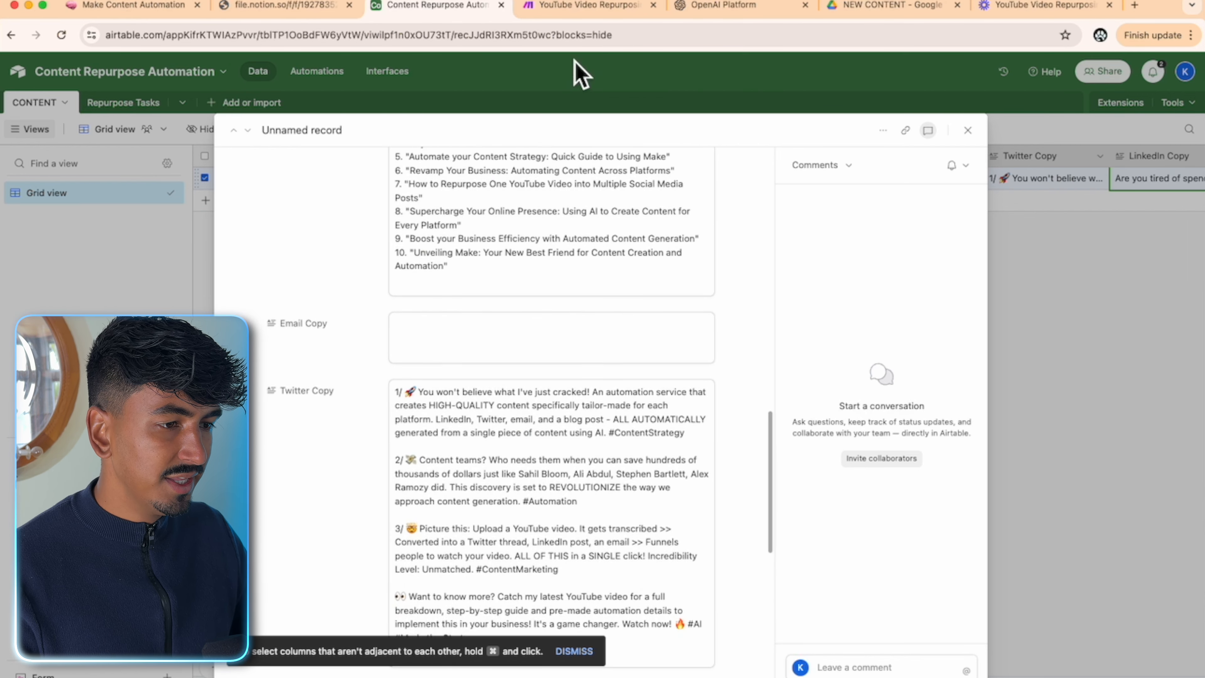
- Glance at the lower router branches in Make, recheck the record, then go to the Notion guide
click(592, 16)
drag(880, 446, 856, 260)
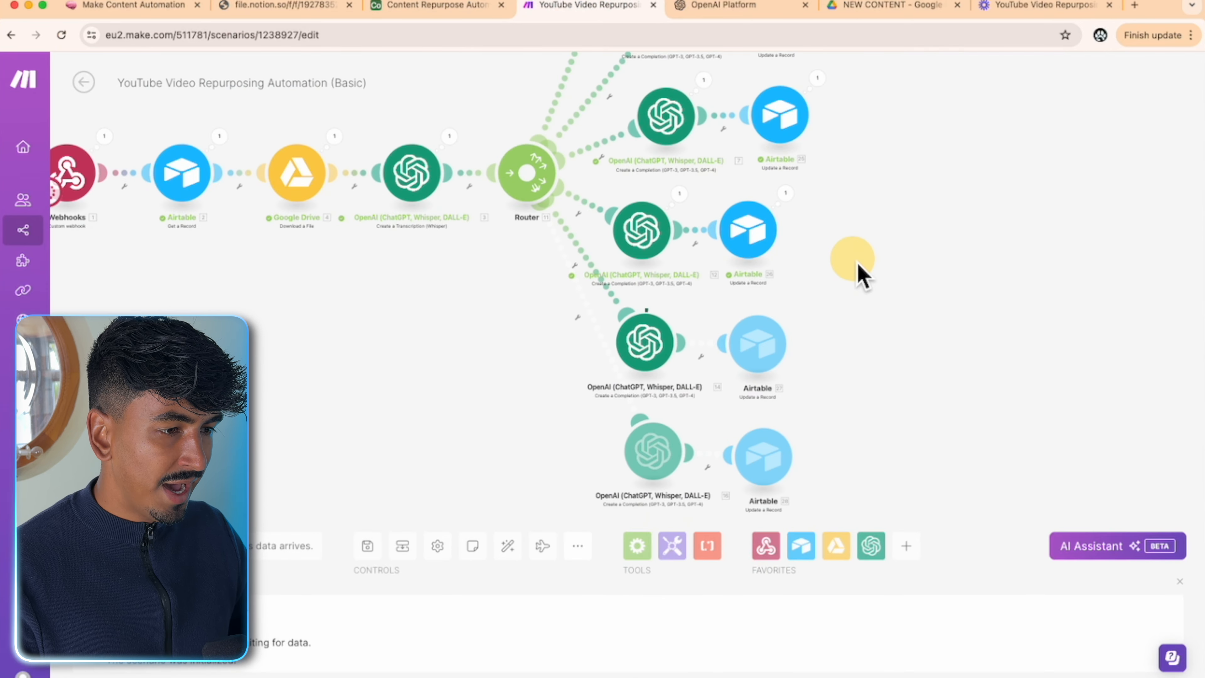
click(439, 7)
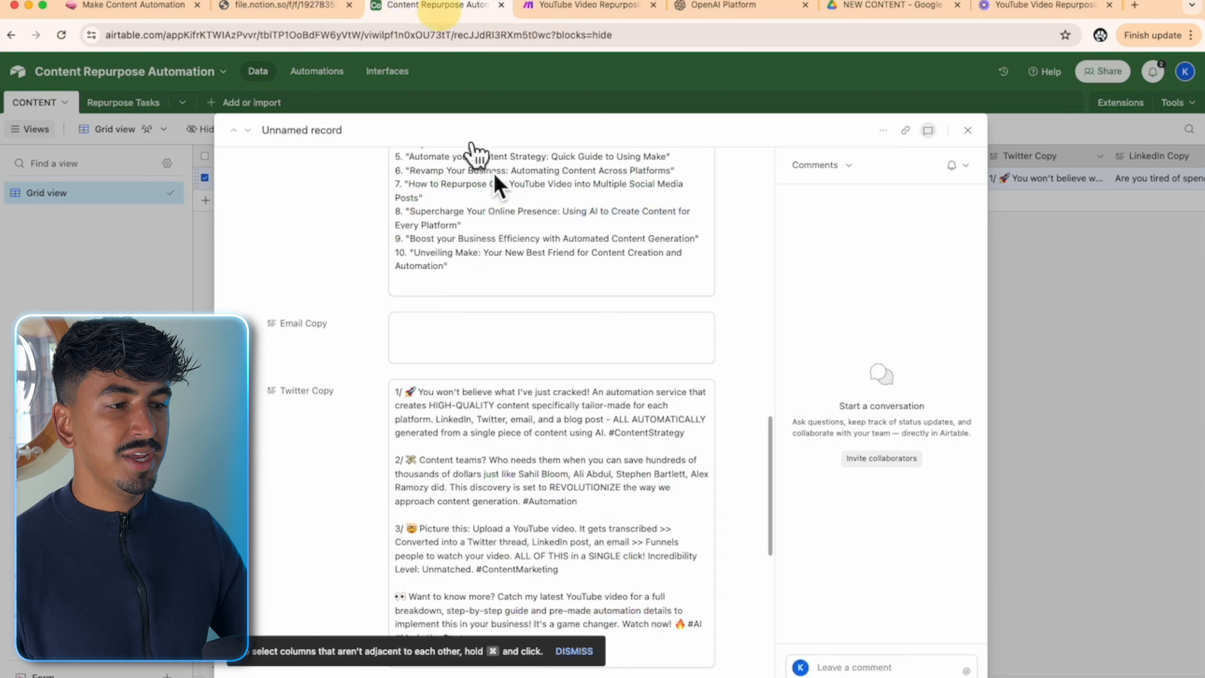
scroll(636, 454, down, 10)
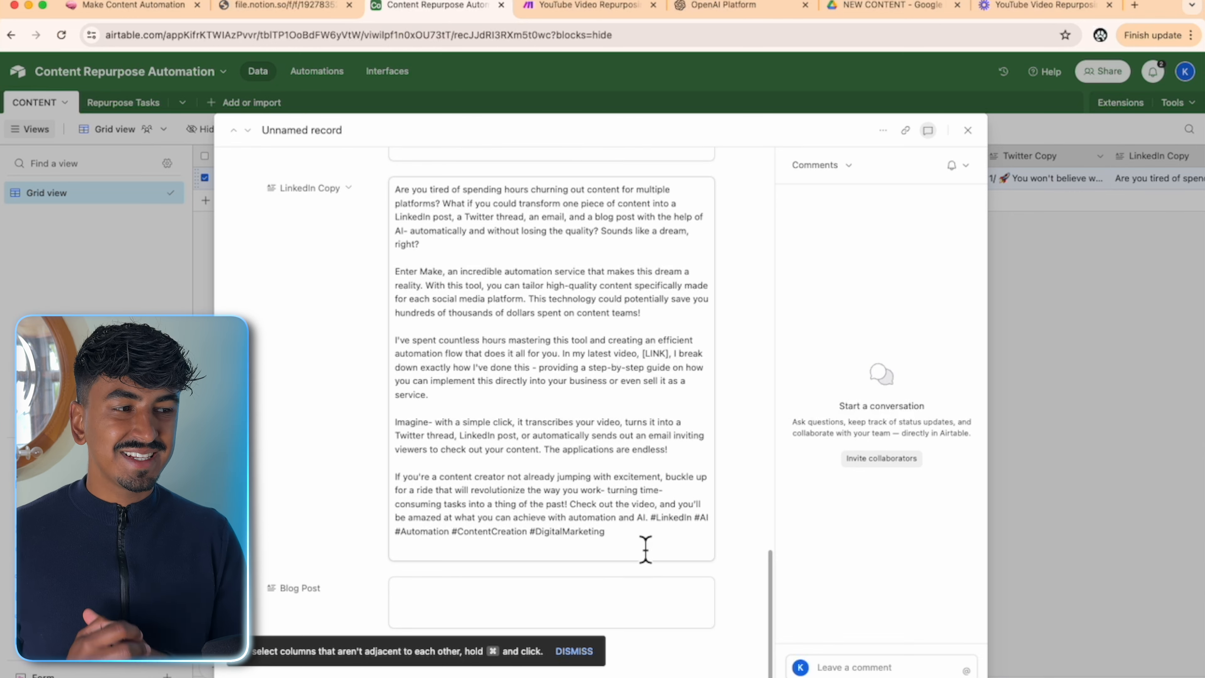
scroll(557, 484, up, 2)
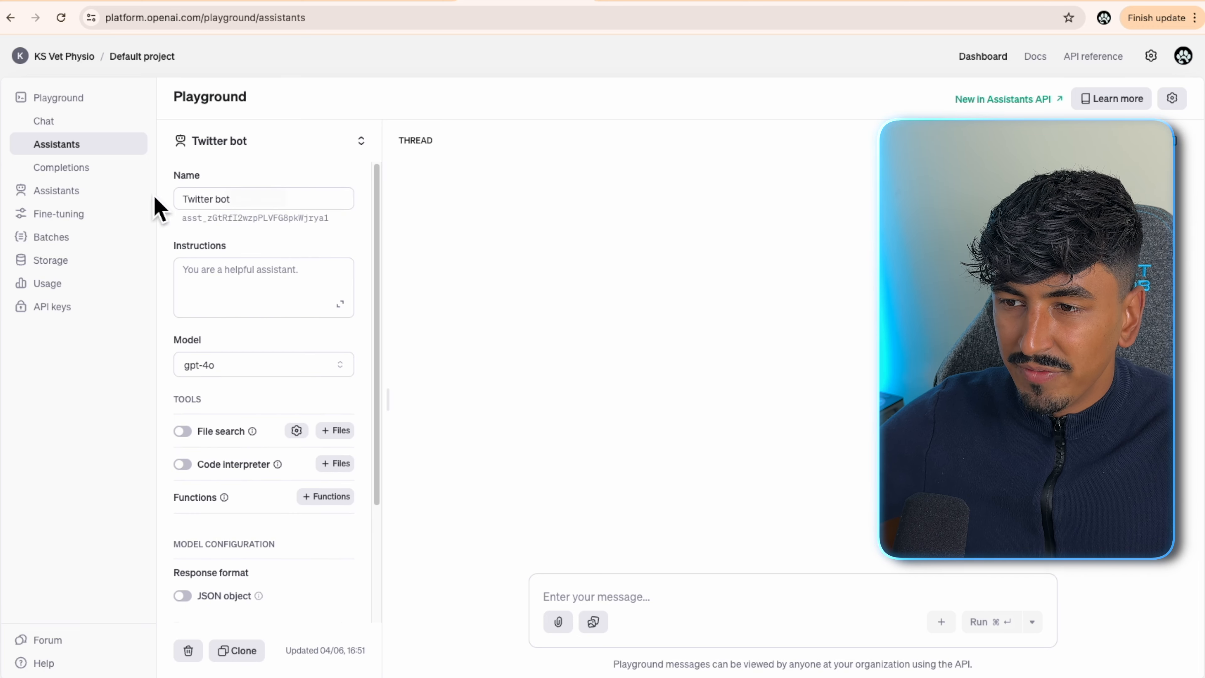
click(216, 290)
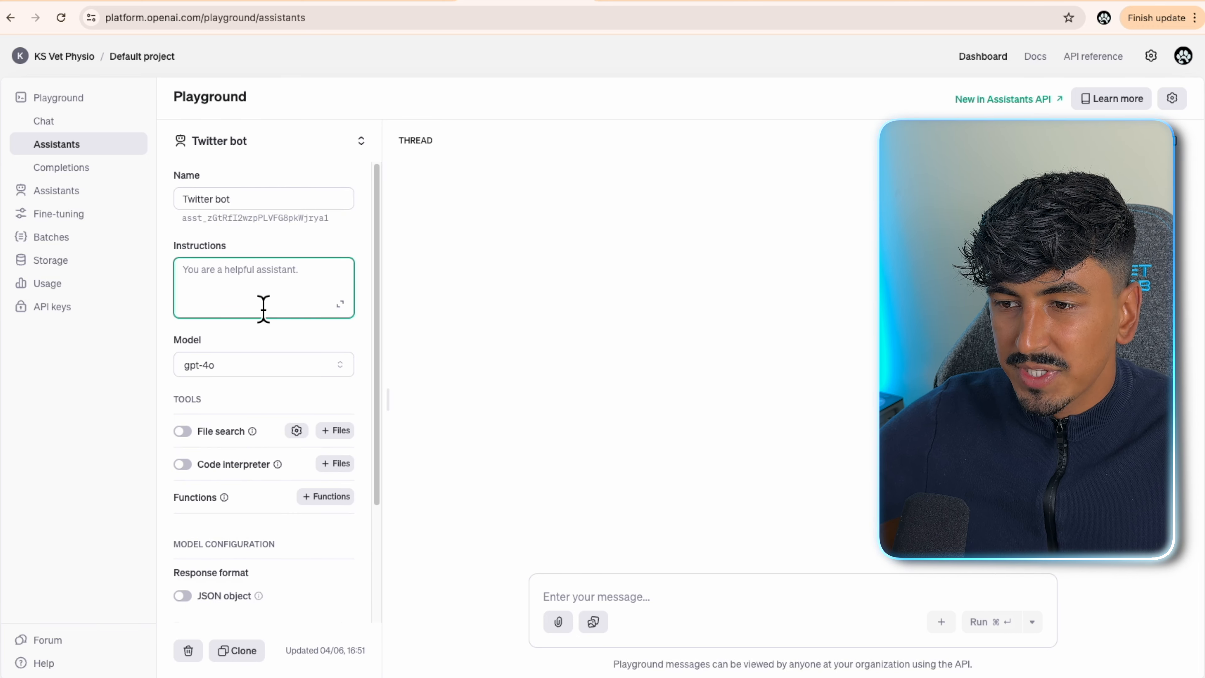
click(111, 1)
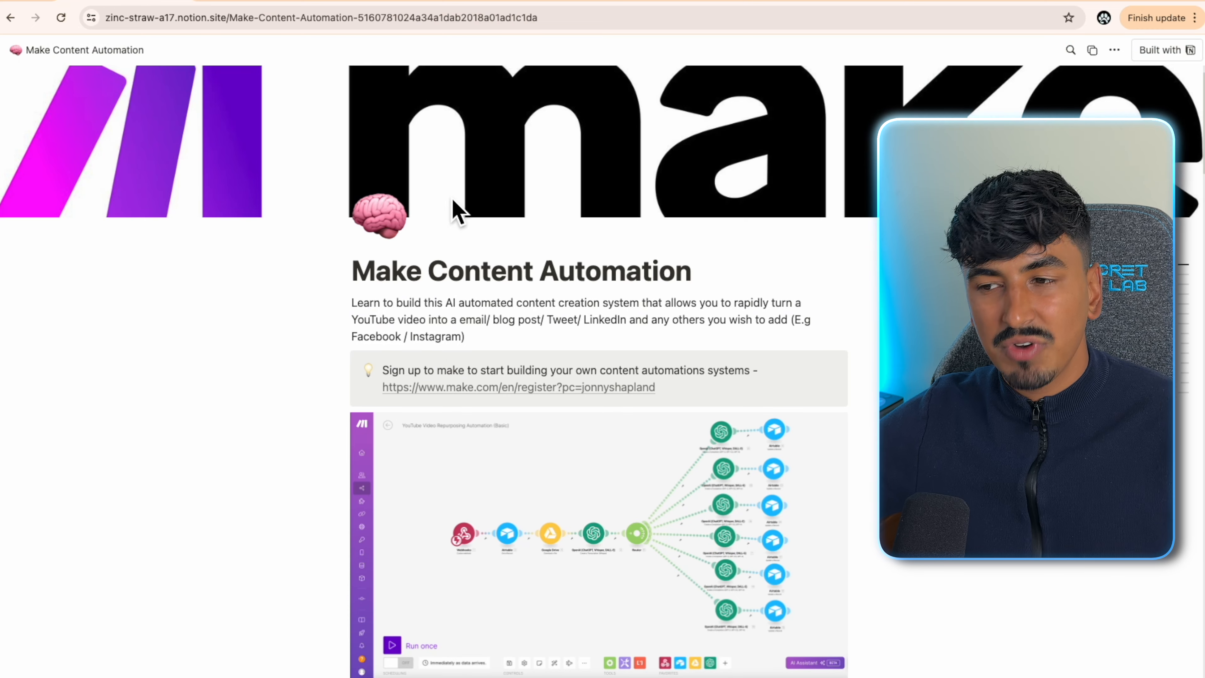
- Scroll the Make Content Automation guide to its setup steps, then return to the OpenAI Playground
scroll(386, 402, down, 3)
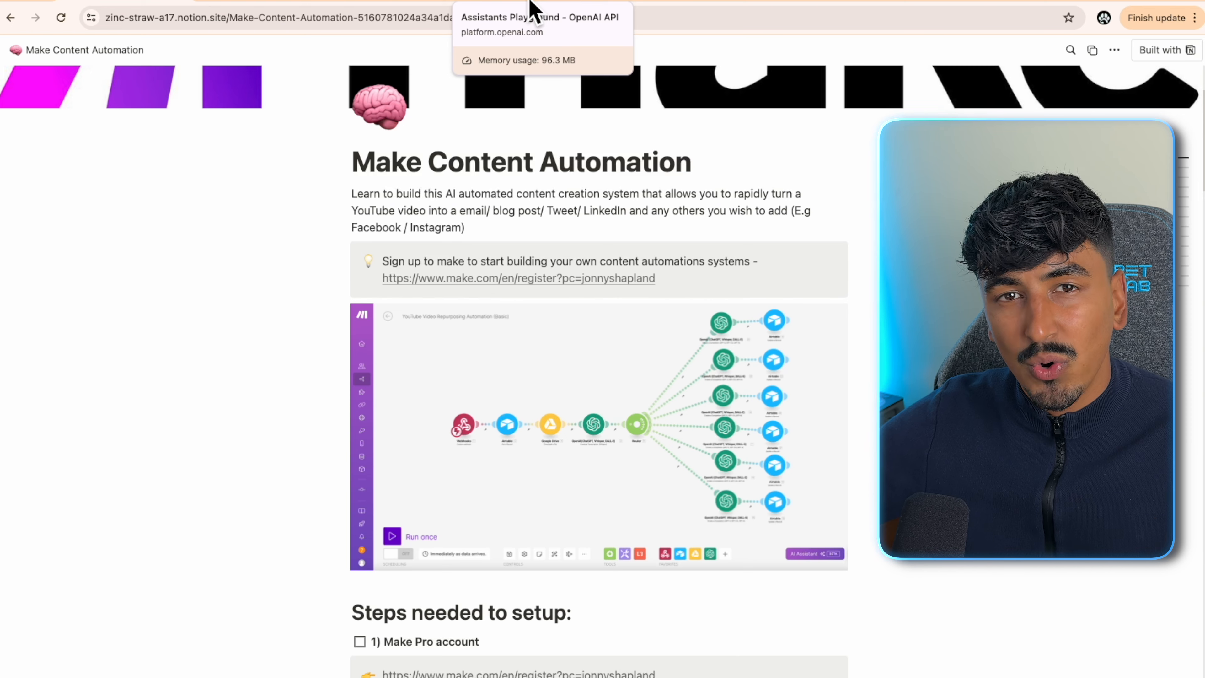
click(532, 8)
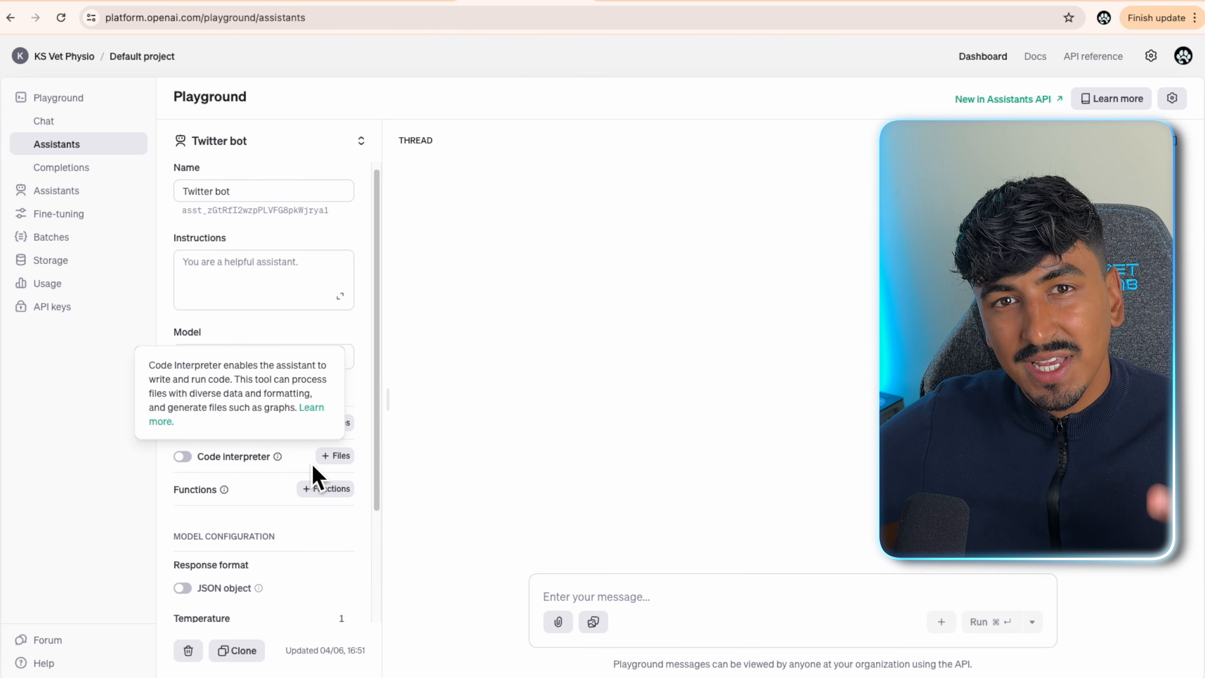
- Check that the Twitter bot assistant uses gpt-4o, with file search and code interpreter off
scroll(312, 418, down, 1)
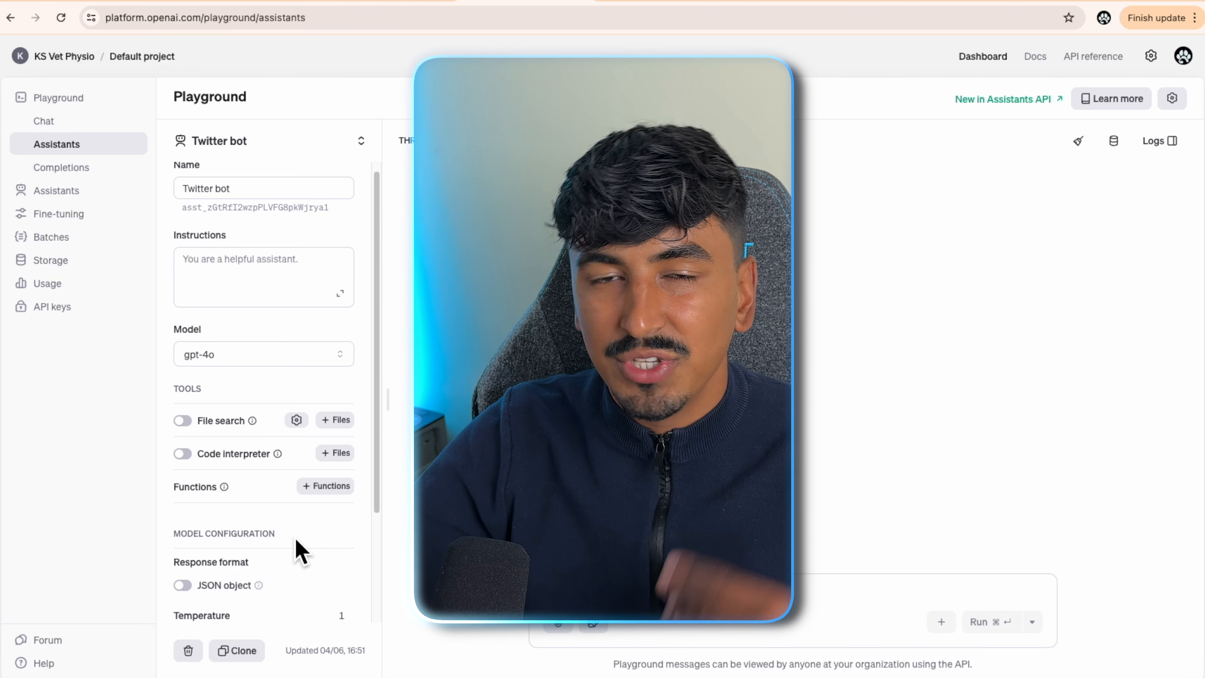
scroll(351, 327, down, 1)
scroll(366, 325, up, 1)
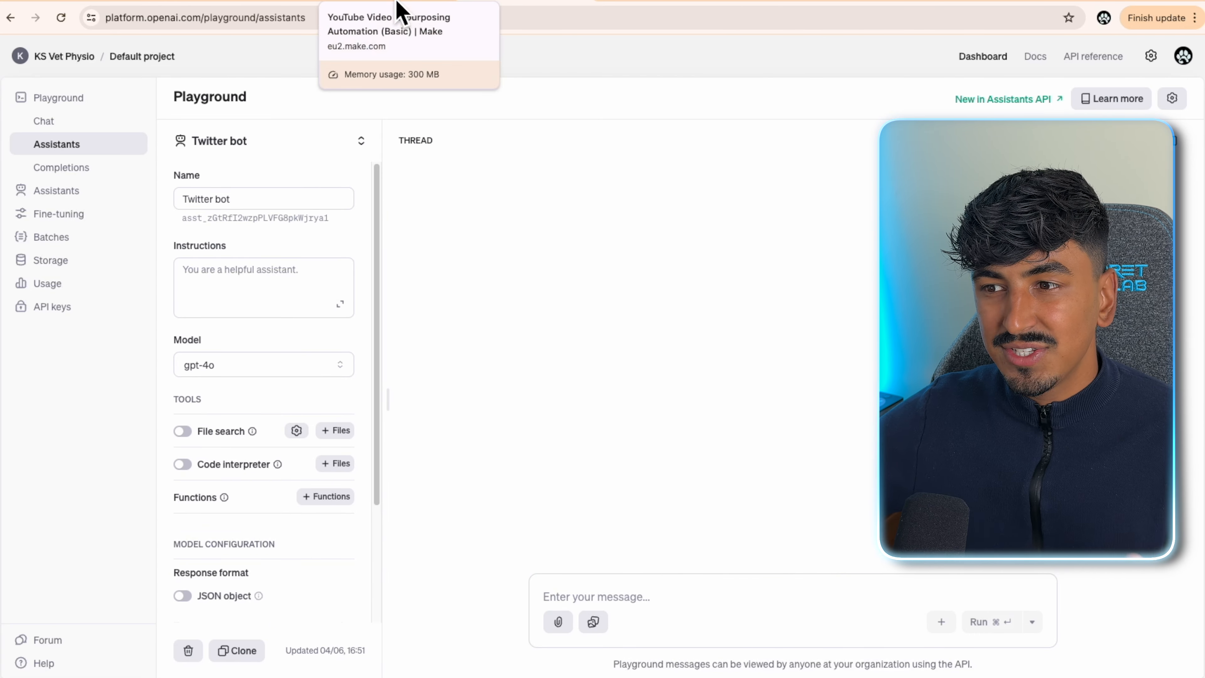
click(391, 5)
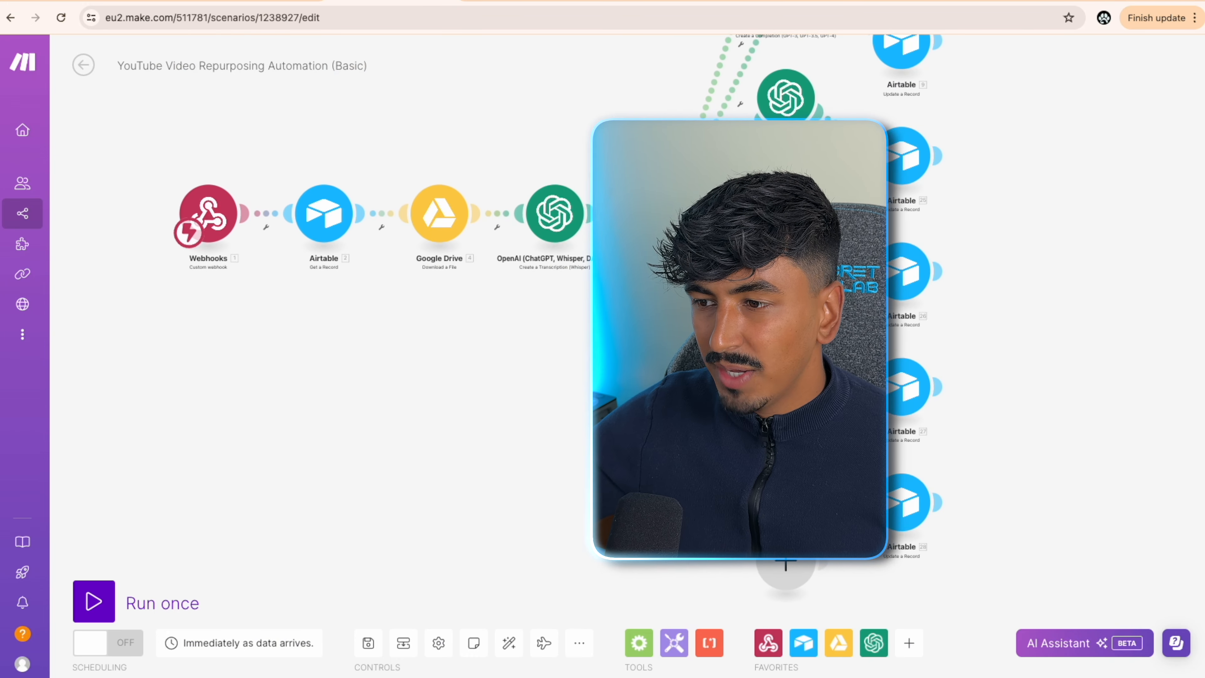
- Bring the router branches into view and peek at the blog post OpenAI module's settings
drag(1036, 503, 933, 412)
click(682, 366)
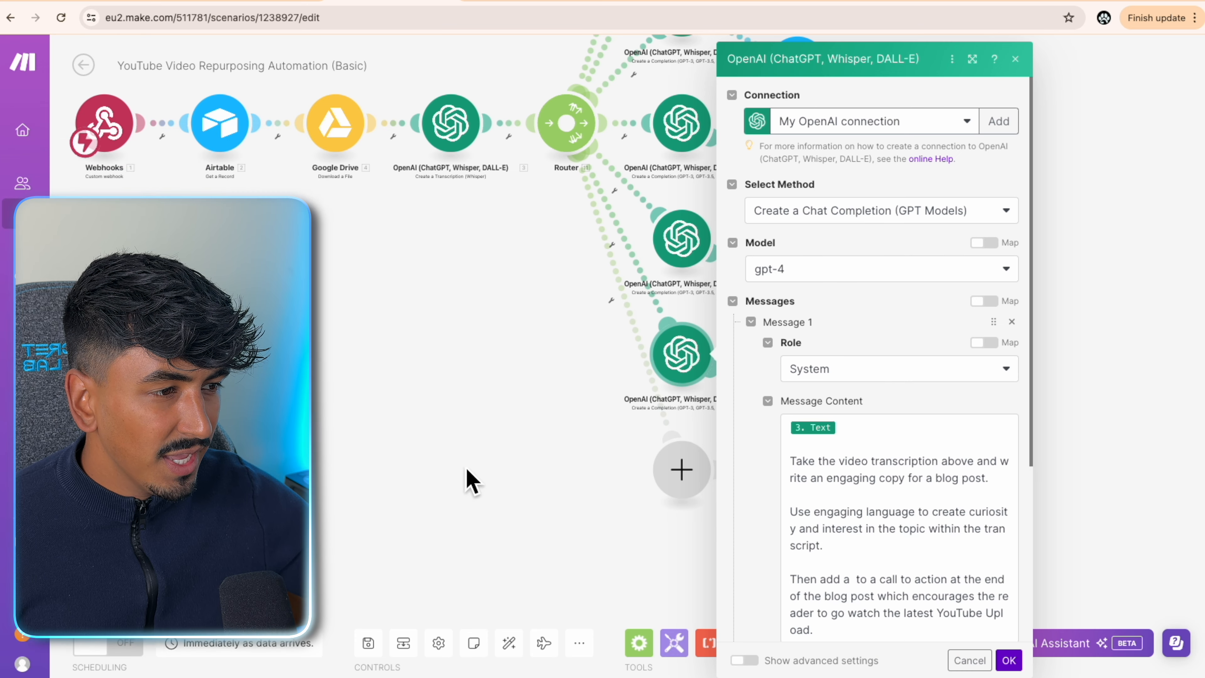
click(467, 503)
- Add an OpenAI Message an Assistant module on the router using the Twitter bot (gpt-4o) assistant
click(674, 481)
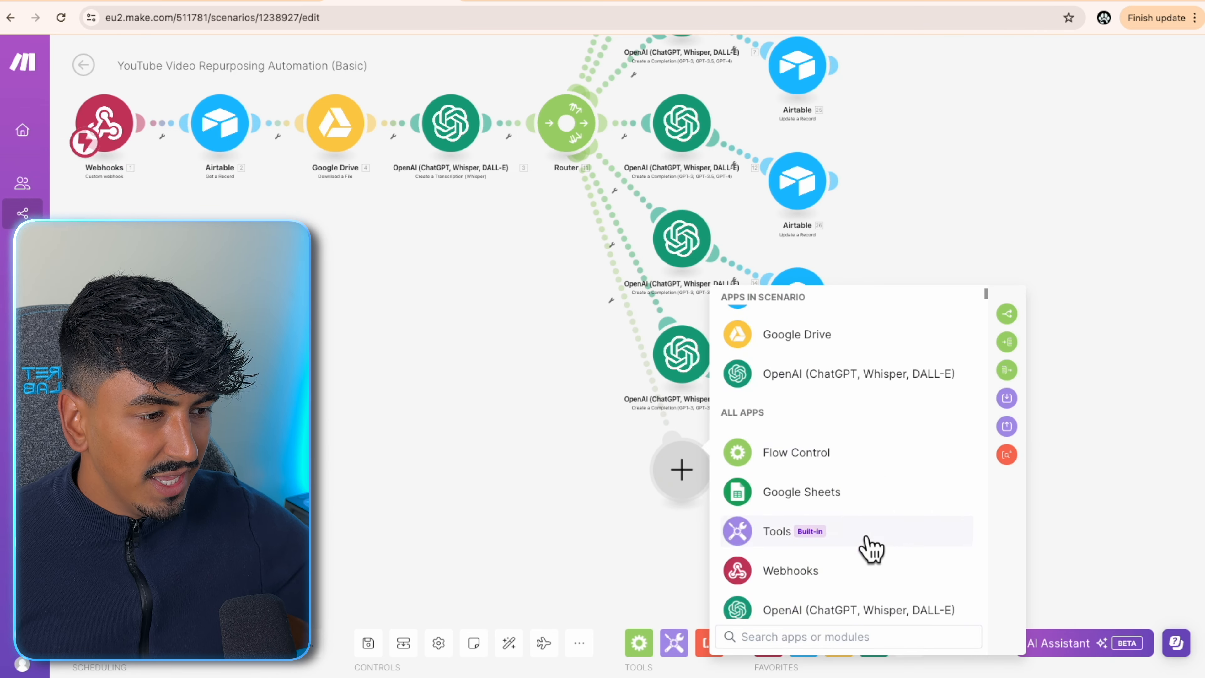
click(819, 385)
scroll(845, 535, down, 6)
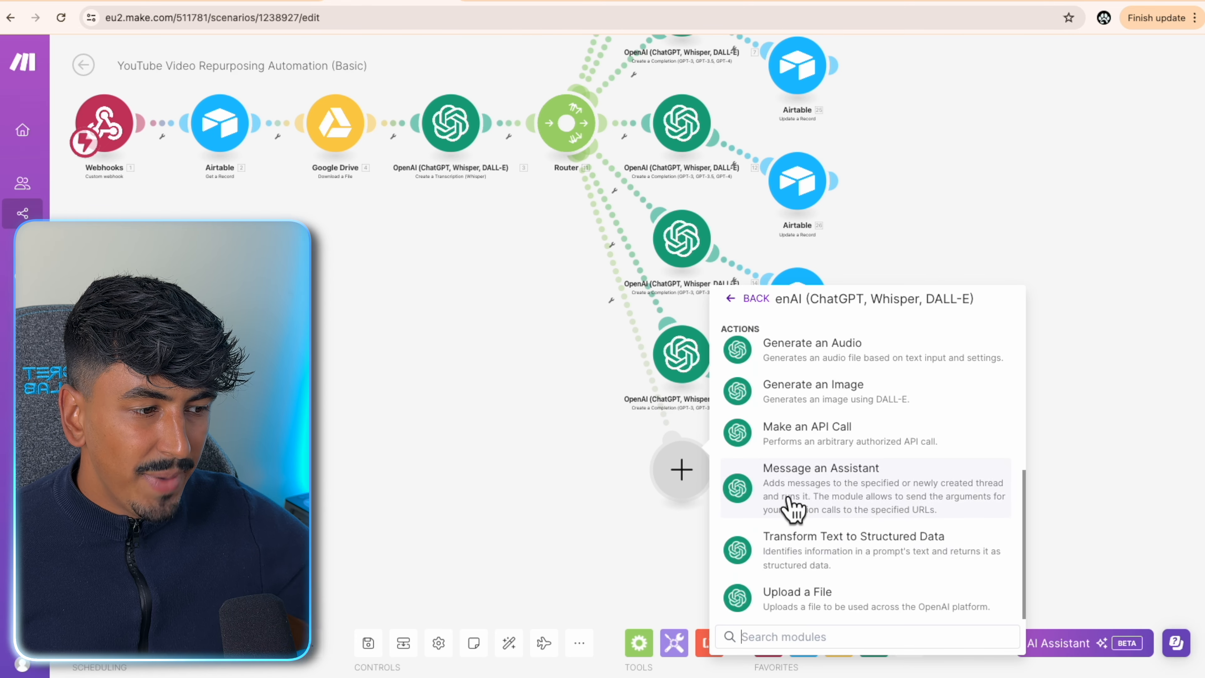
click(794, 503)
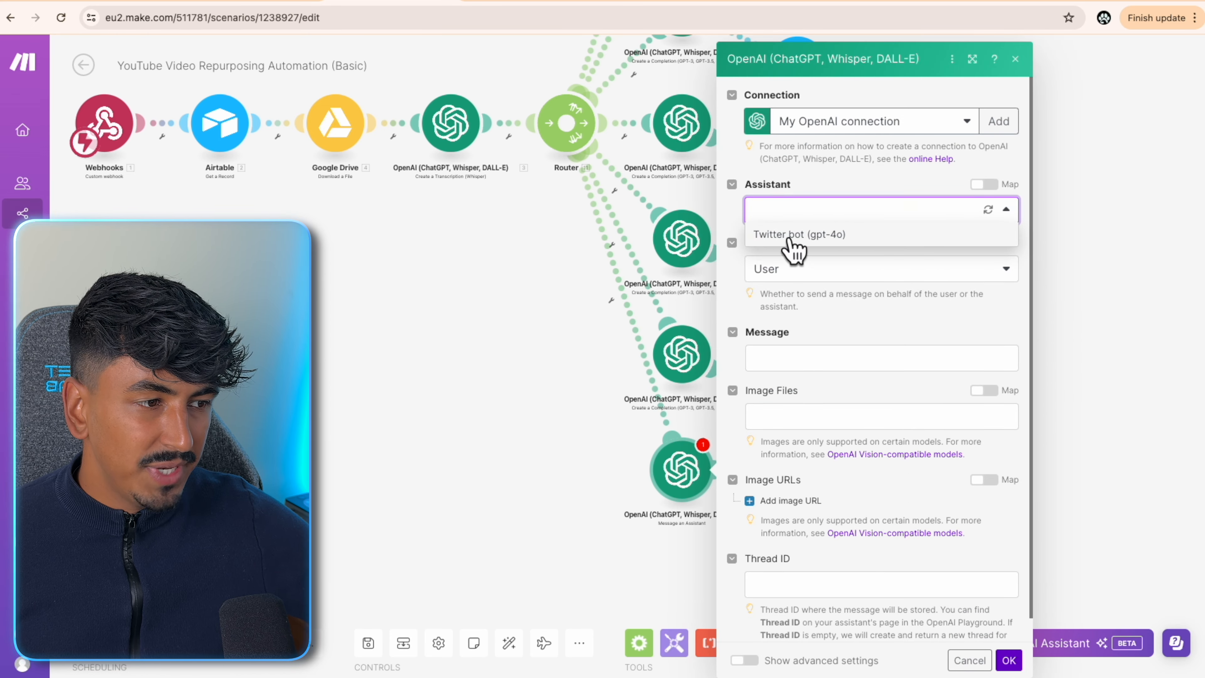
click(798, 235)
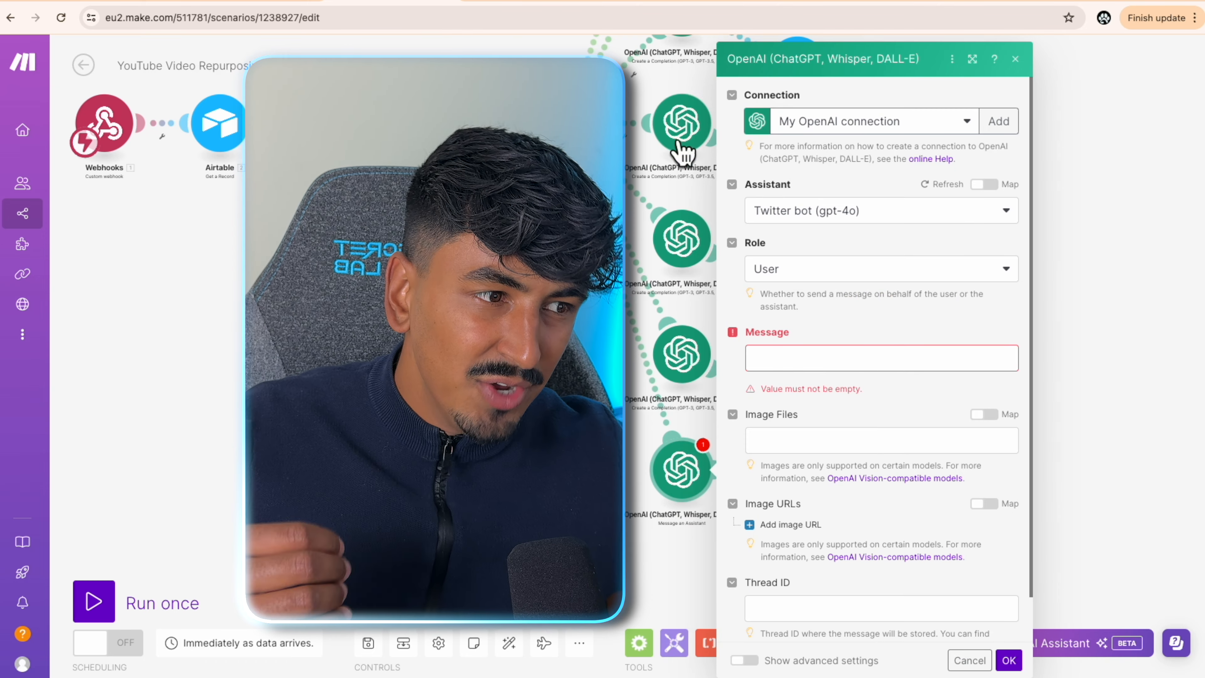
click(683, 131)
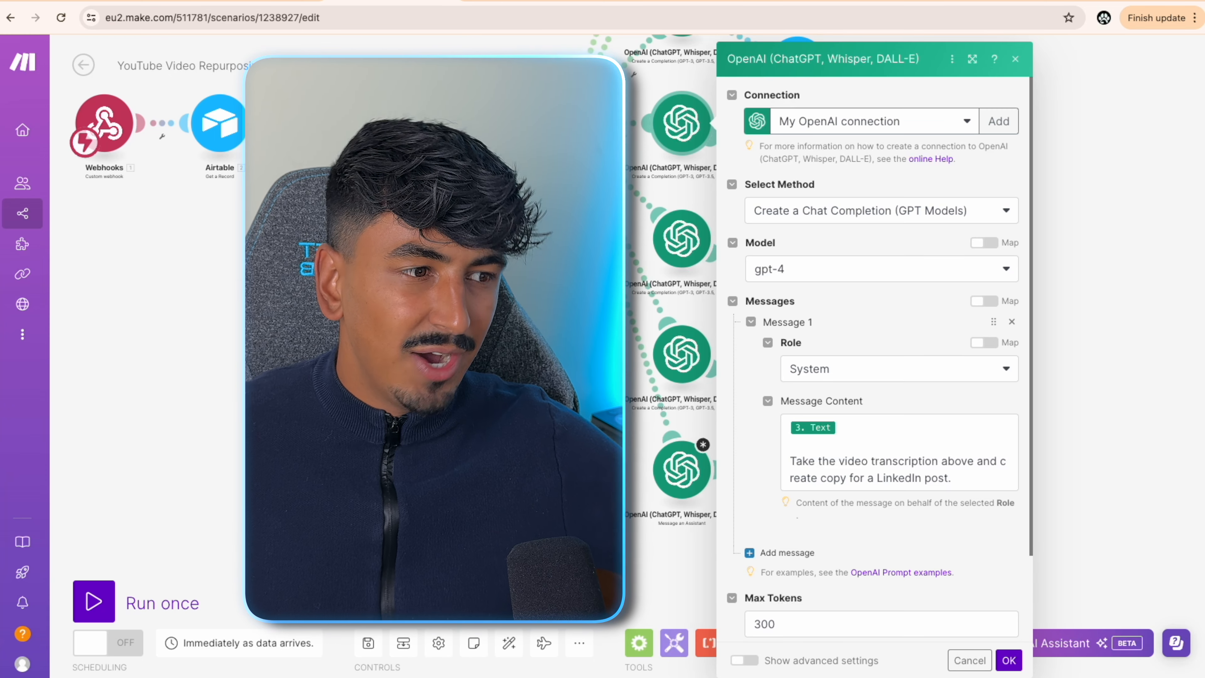
key(Escape)
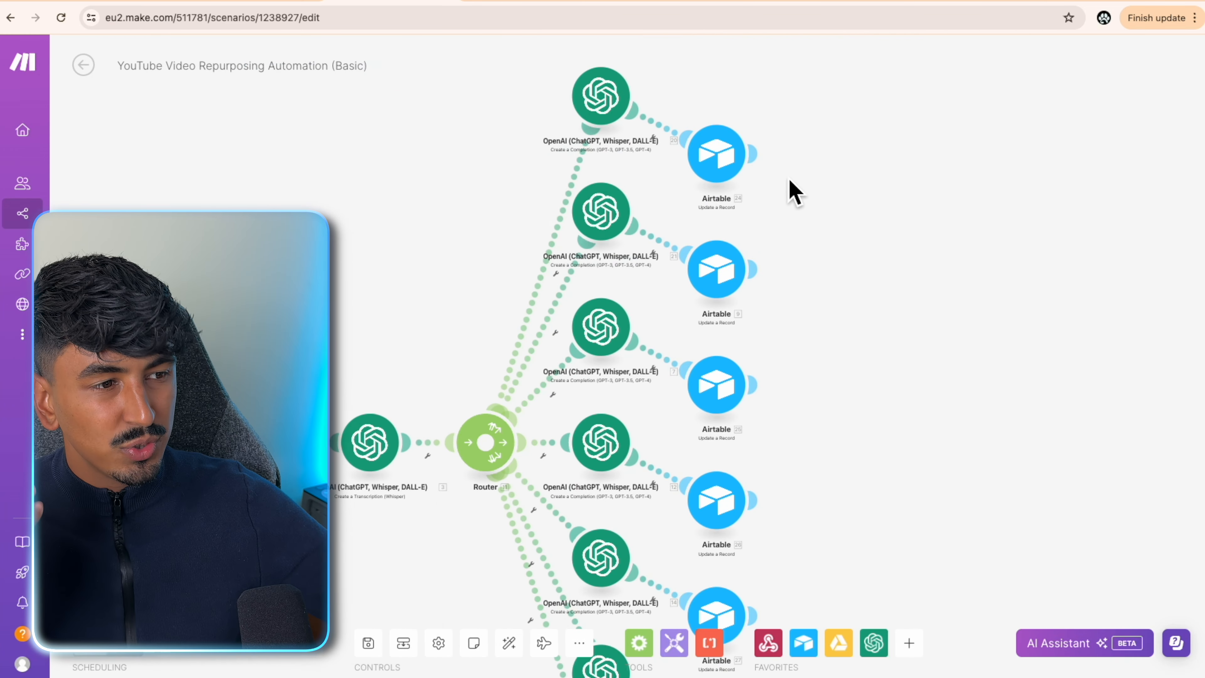
- Attach an X (formerly Twitter) Create a Post module, found by searching 'tw', after the top Airtable update
click(826, 159)
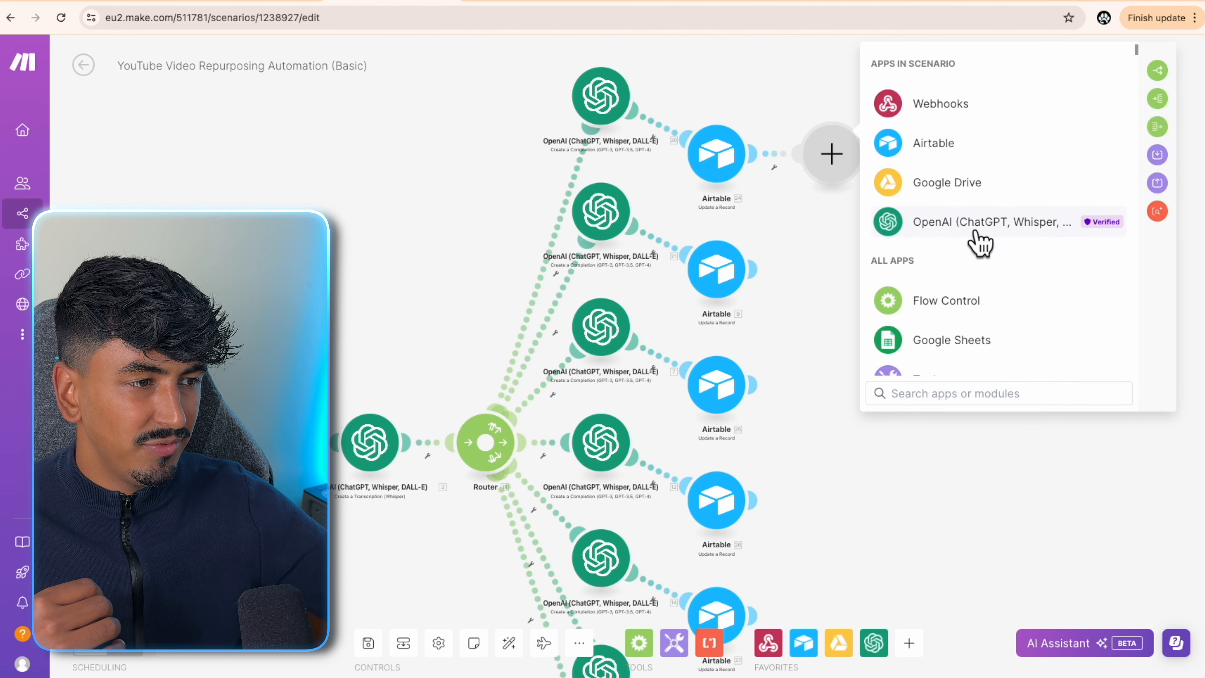
scroll(980, 243, down, 5)
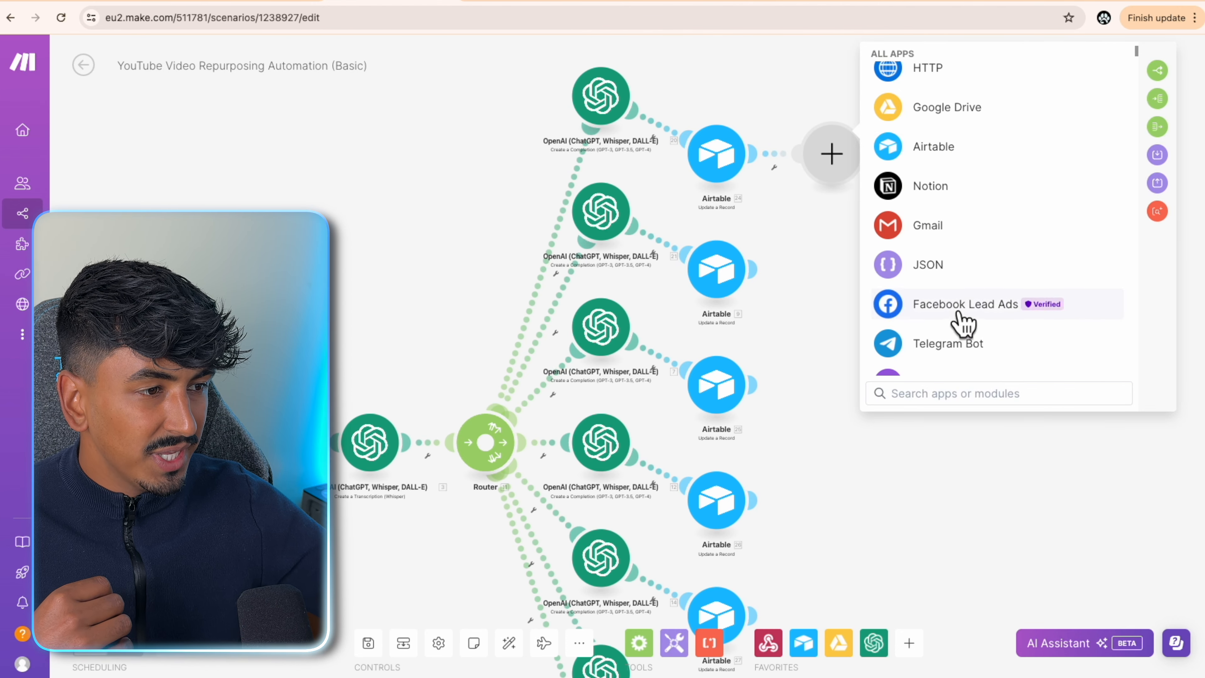
scroll(963, 328, down, 5)
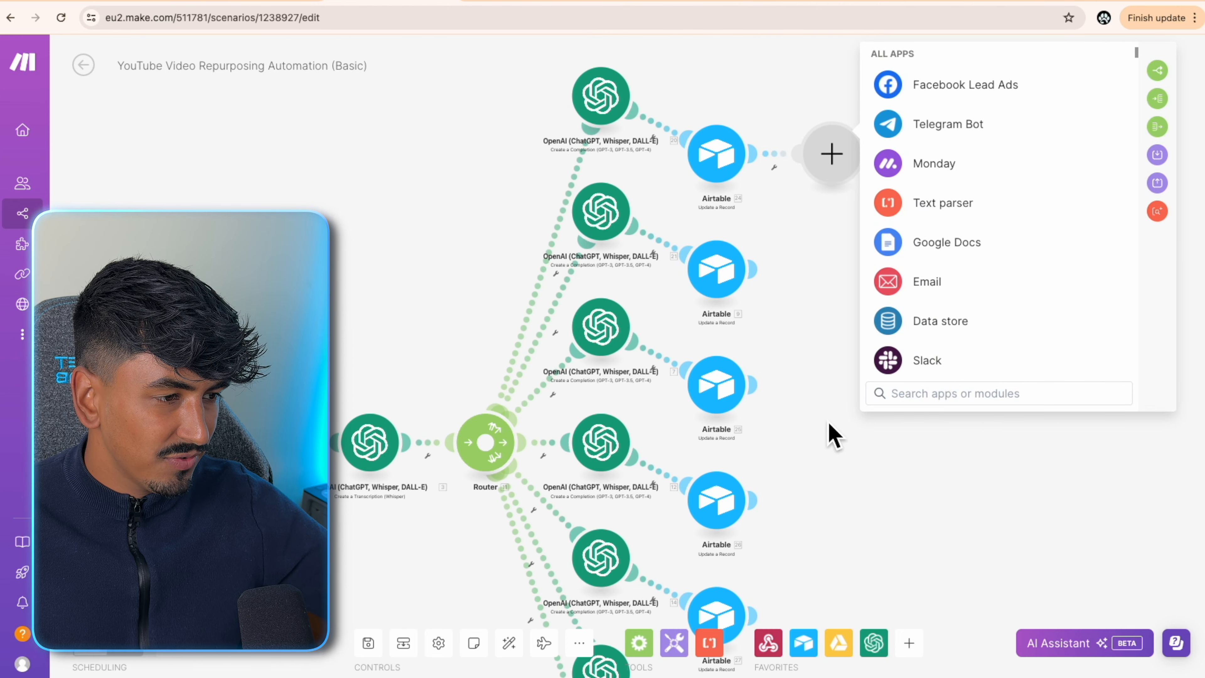
text(twitte)
key(Return)
scroll(1048, 238, down, 2)
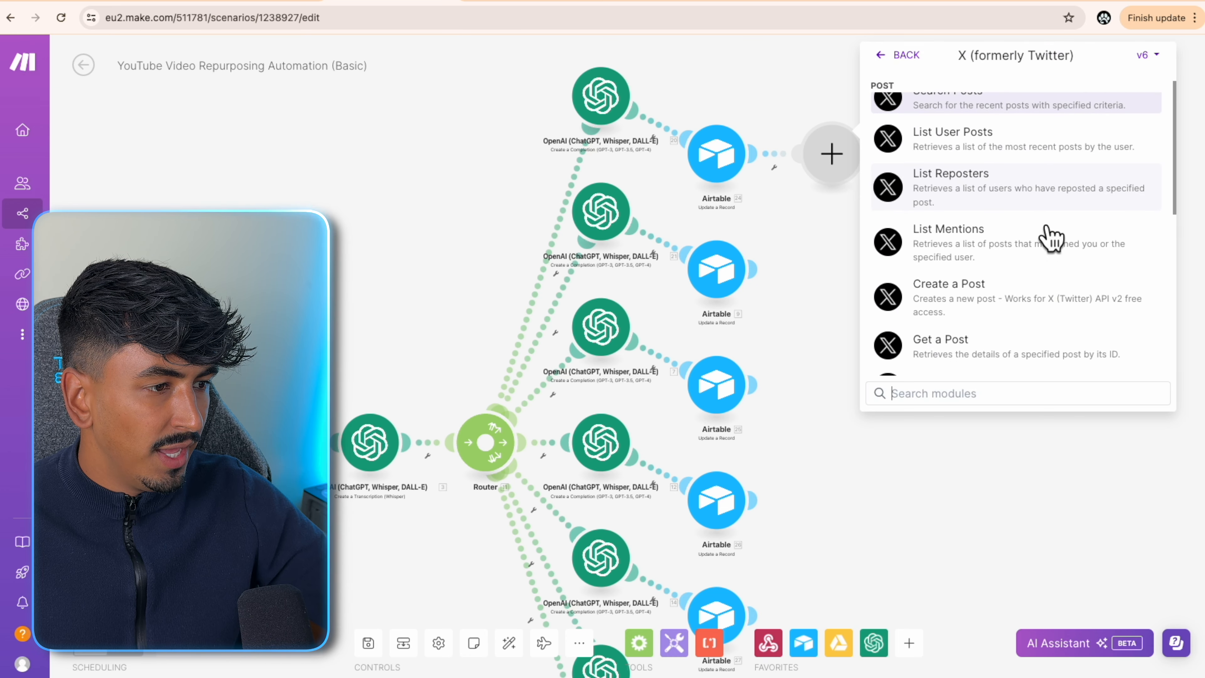
click(987, 272)
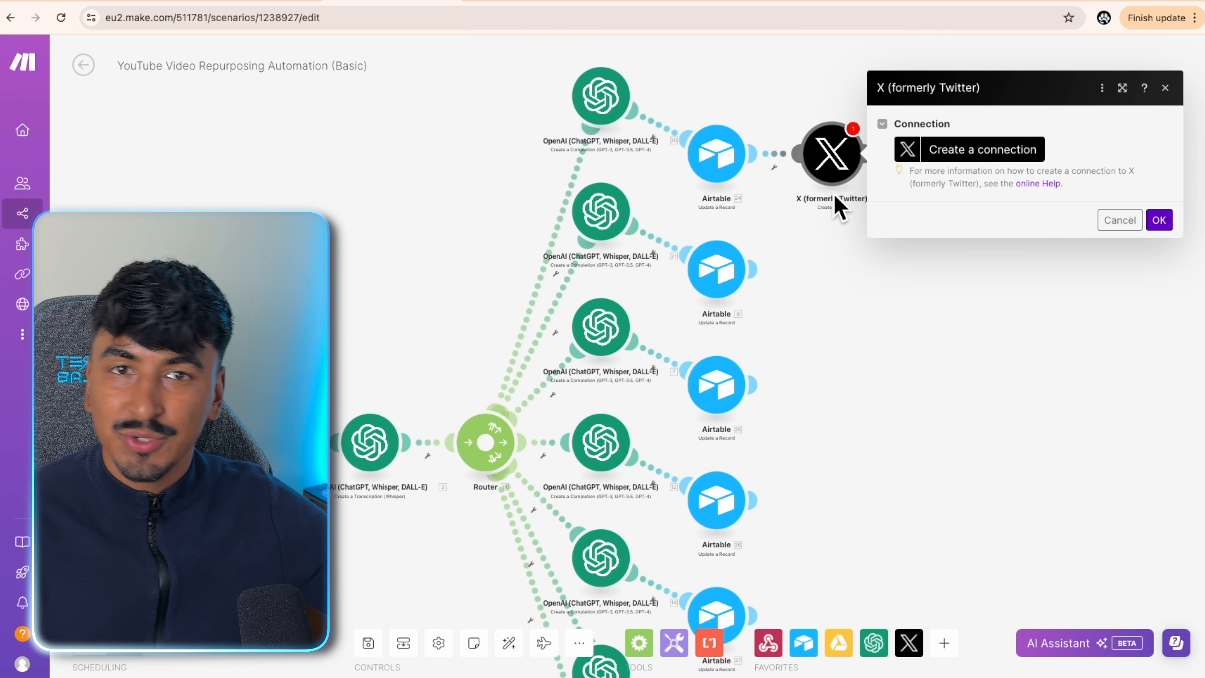